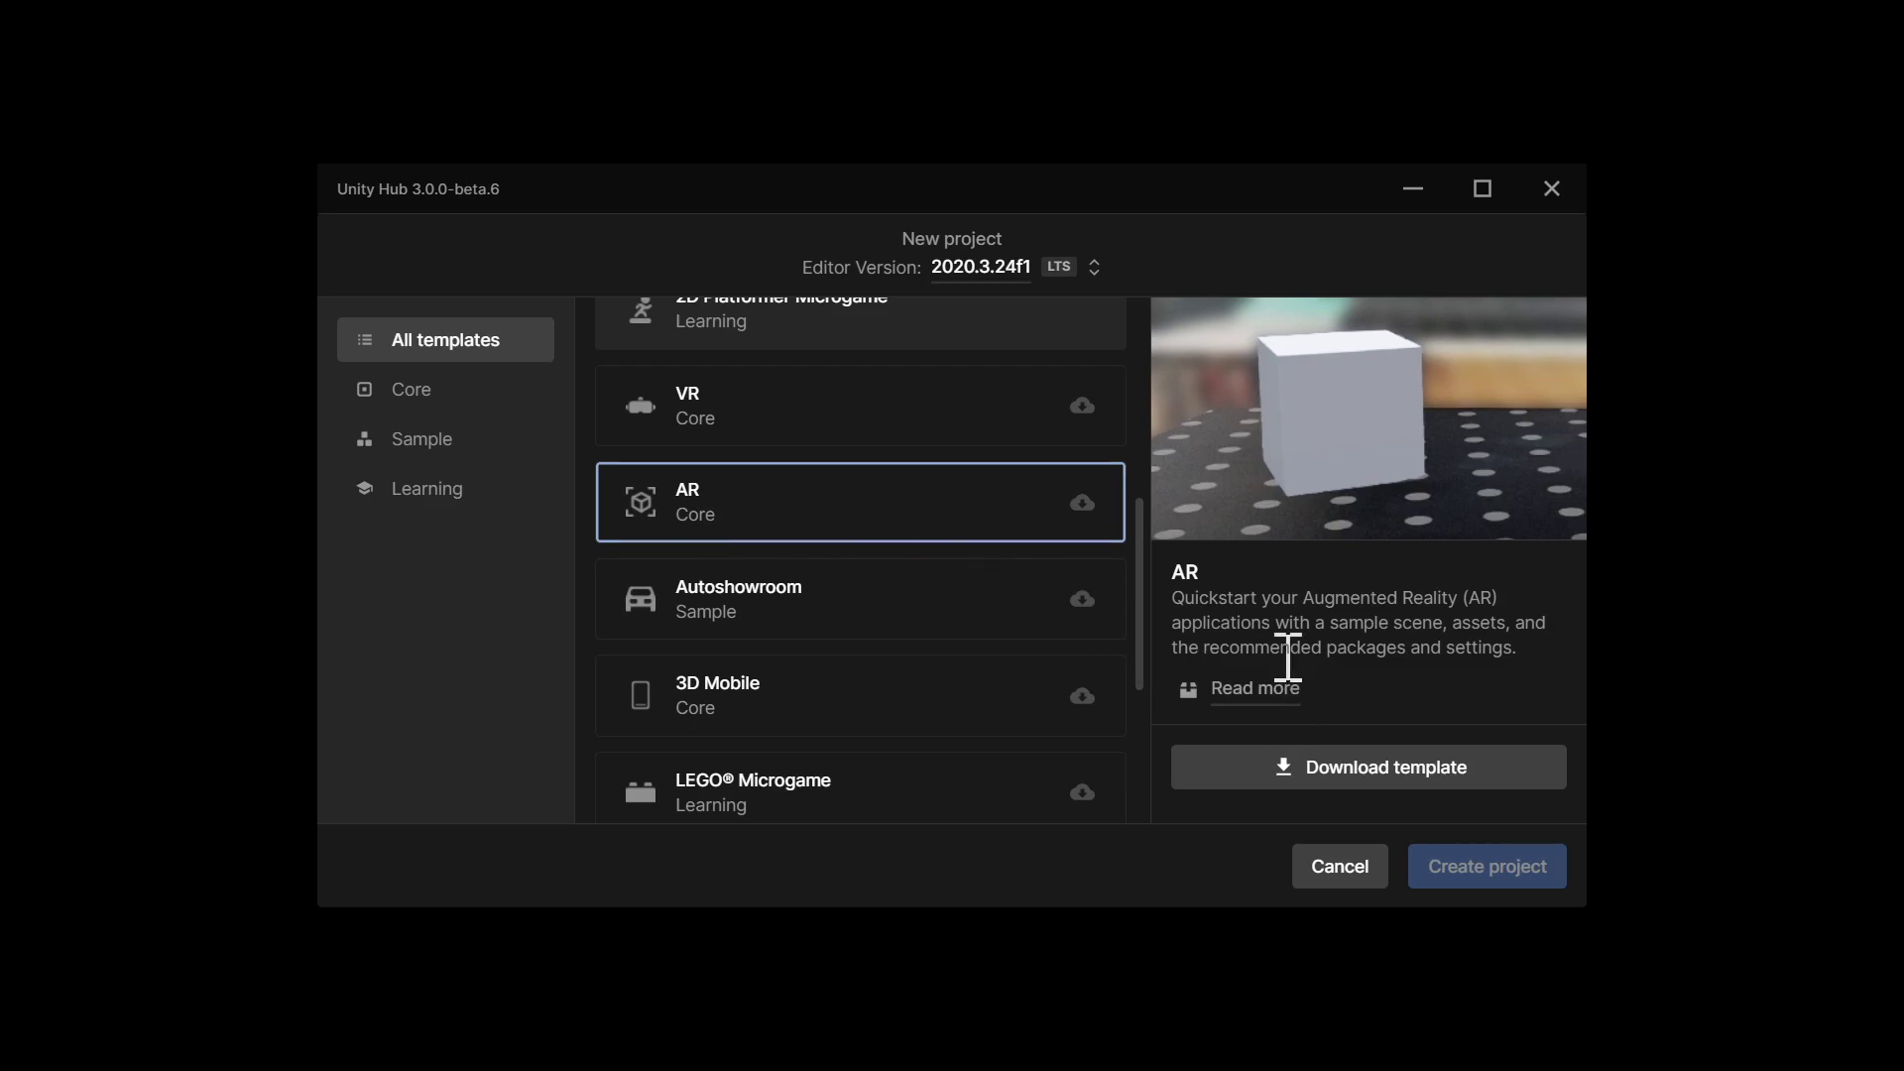
Download the AR core template and create a project named ArFoundationTest from it
{"action": "left_click", "coordinate": [1356, 779]}
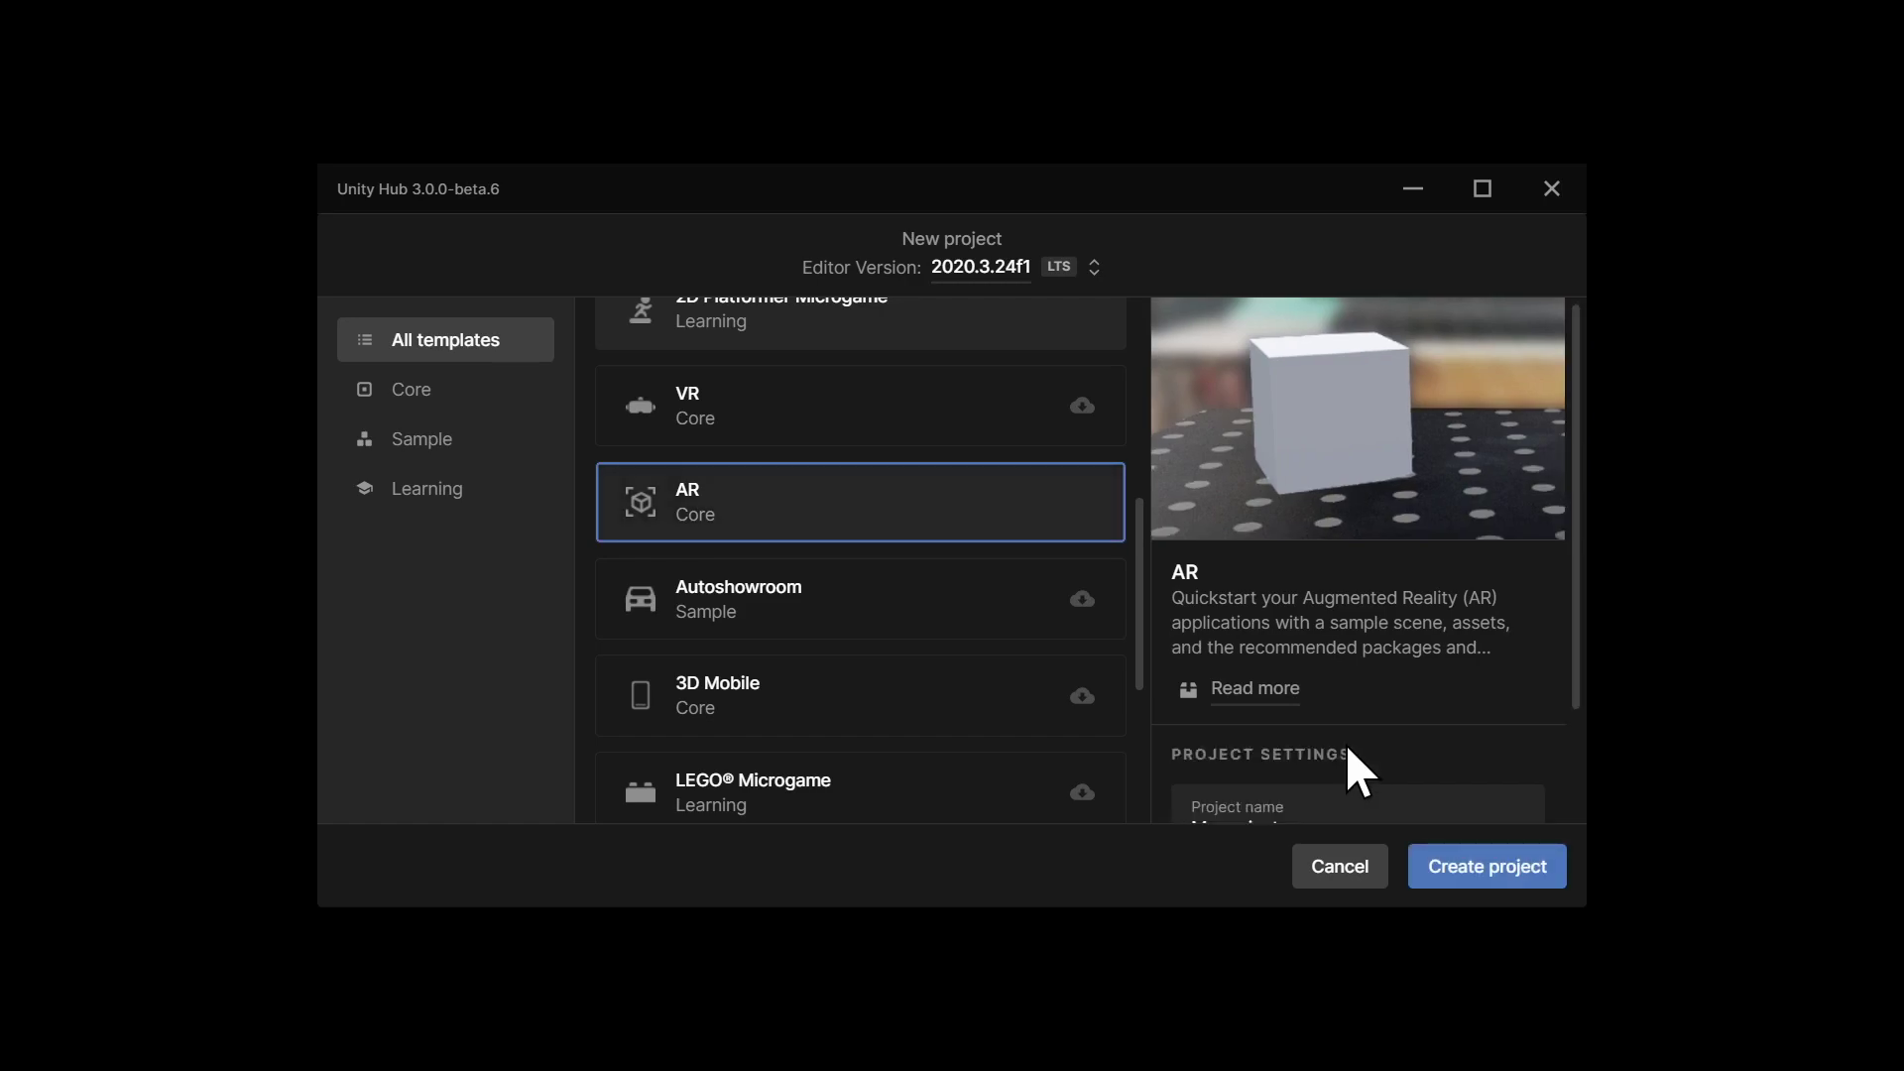
{"action": "scroll", "coordinate": [1342, 757], "scroll_direction": "down", "scroll_amount": 2}
{"action": "left_click", "coordinate": [1323, 706]}
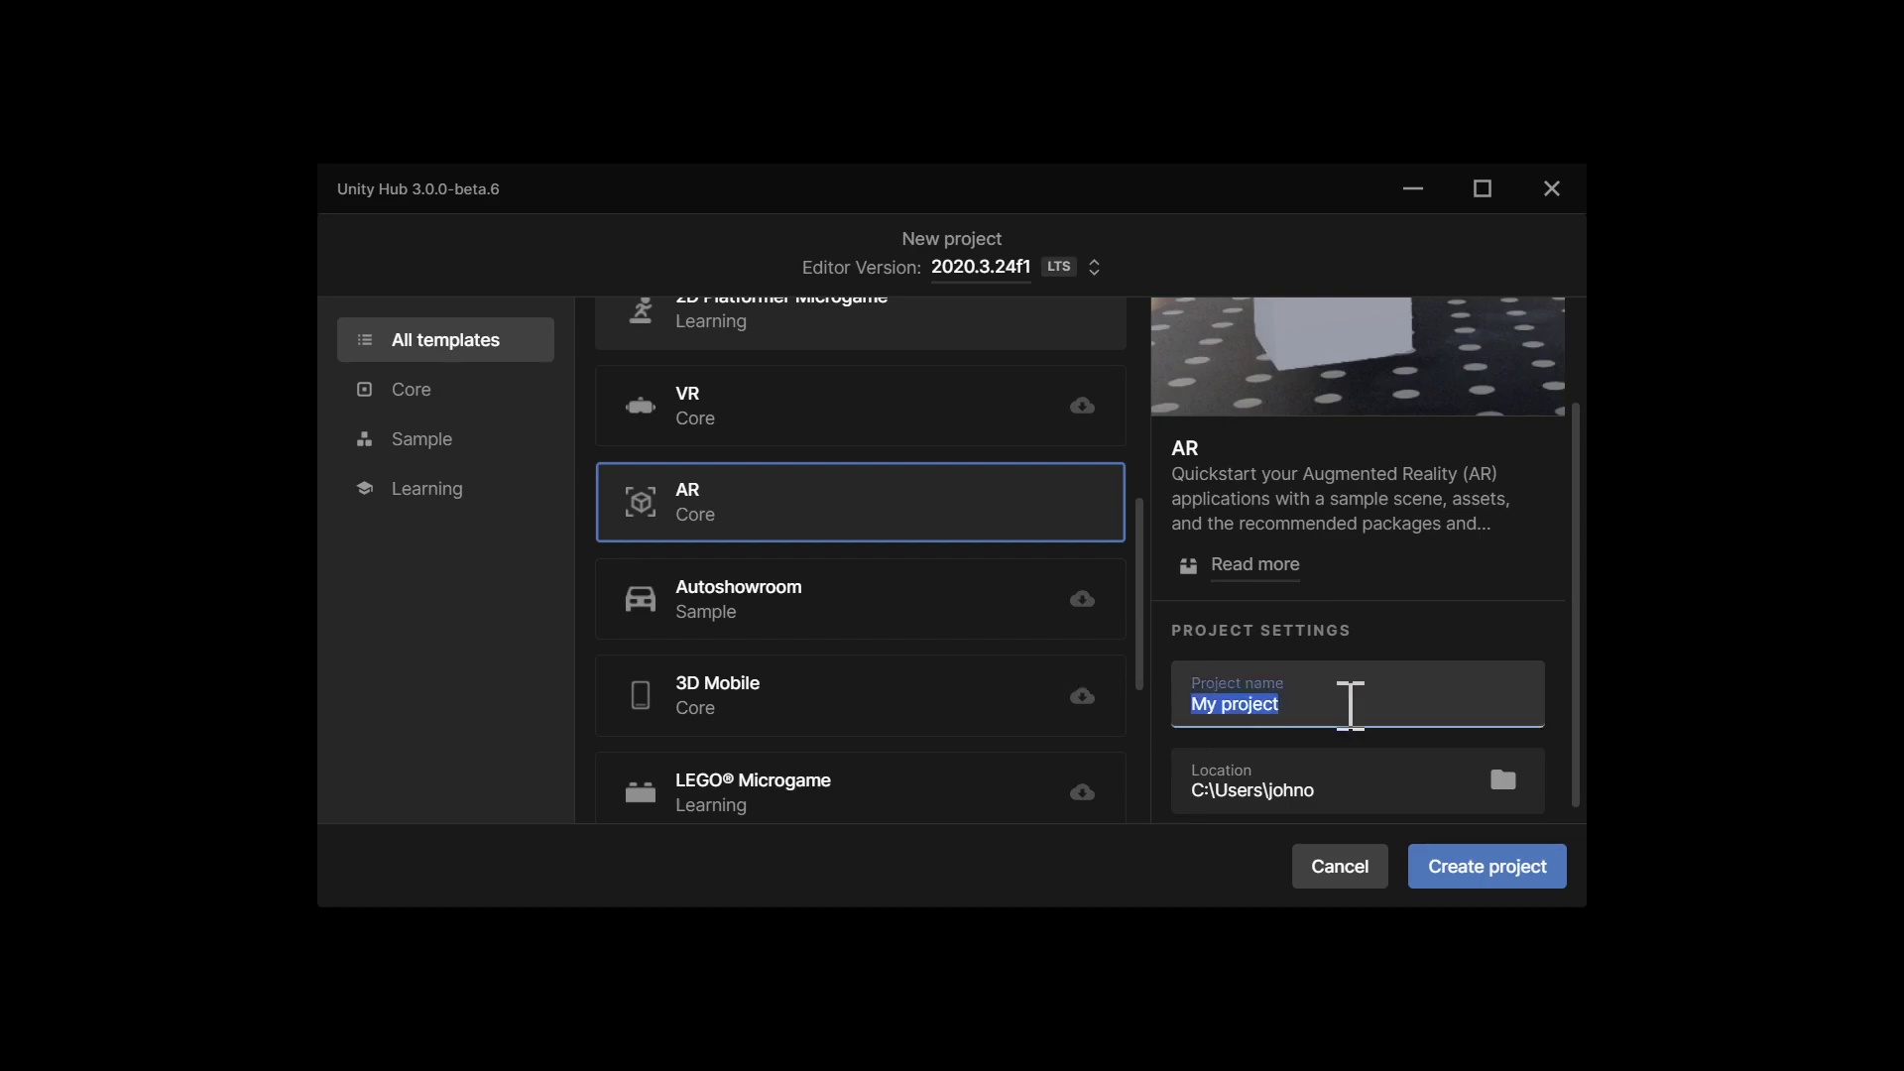
{"action": "type", "text": "A"}
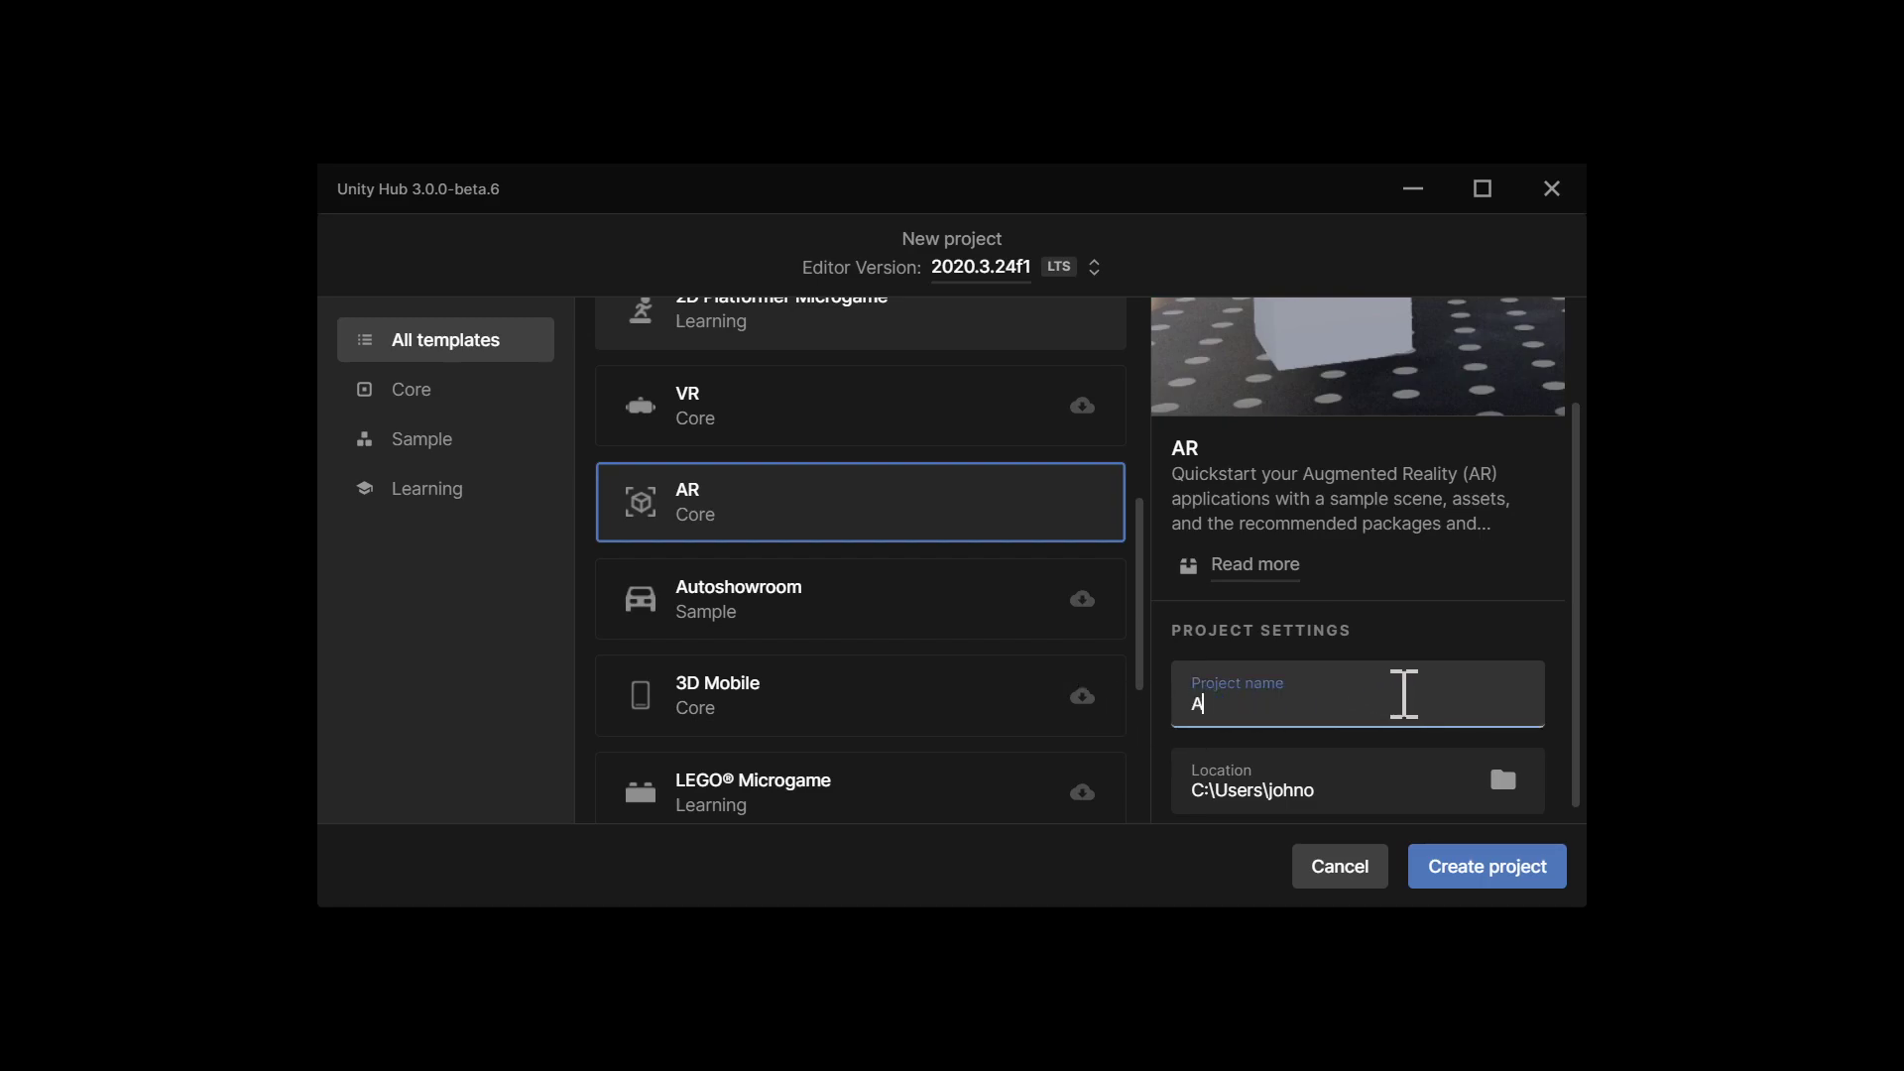
{"action": "type", "text": "rFoundationTest"}
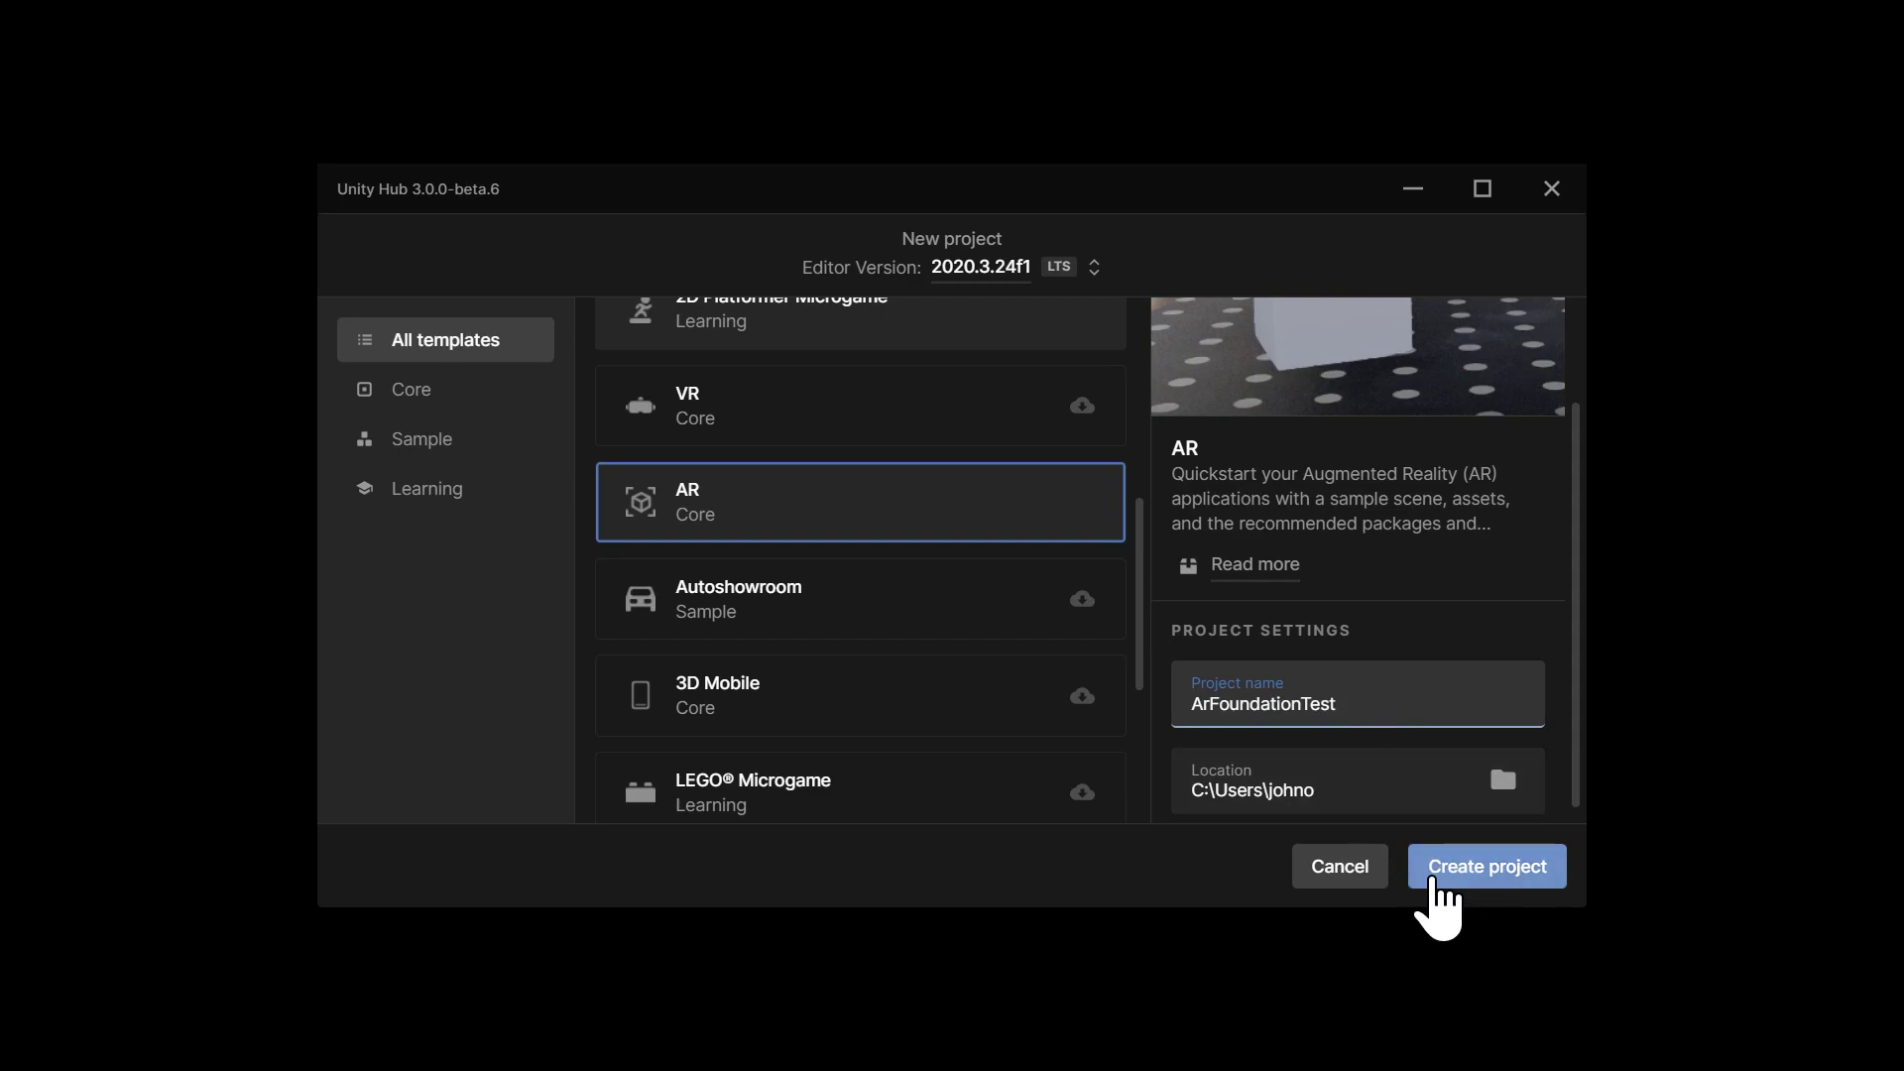
{"action": "left_click", "coordinate": [1432, 879]}
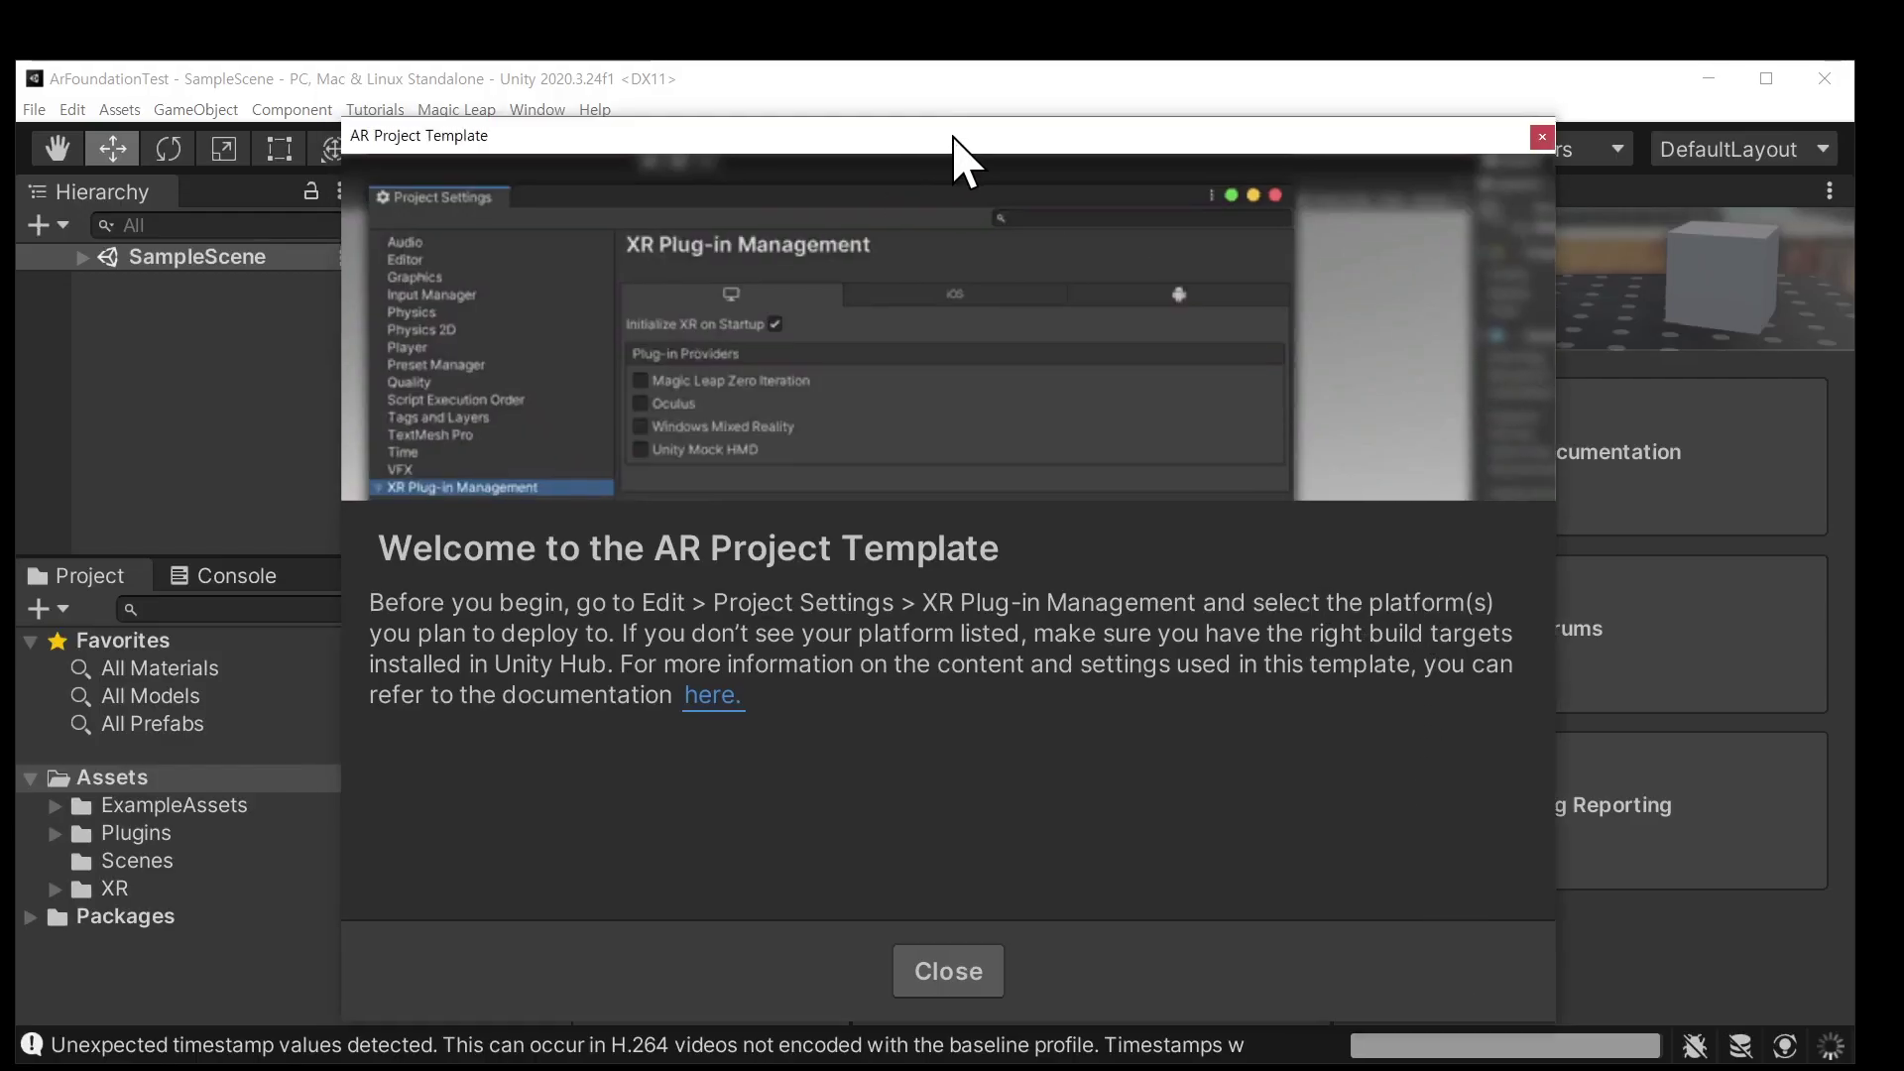
Maximize the editor window and dismiss the AR Project Template welcome message
{"action": "left_click", "coordinate": [1766, 78]}
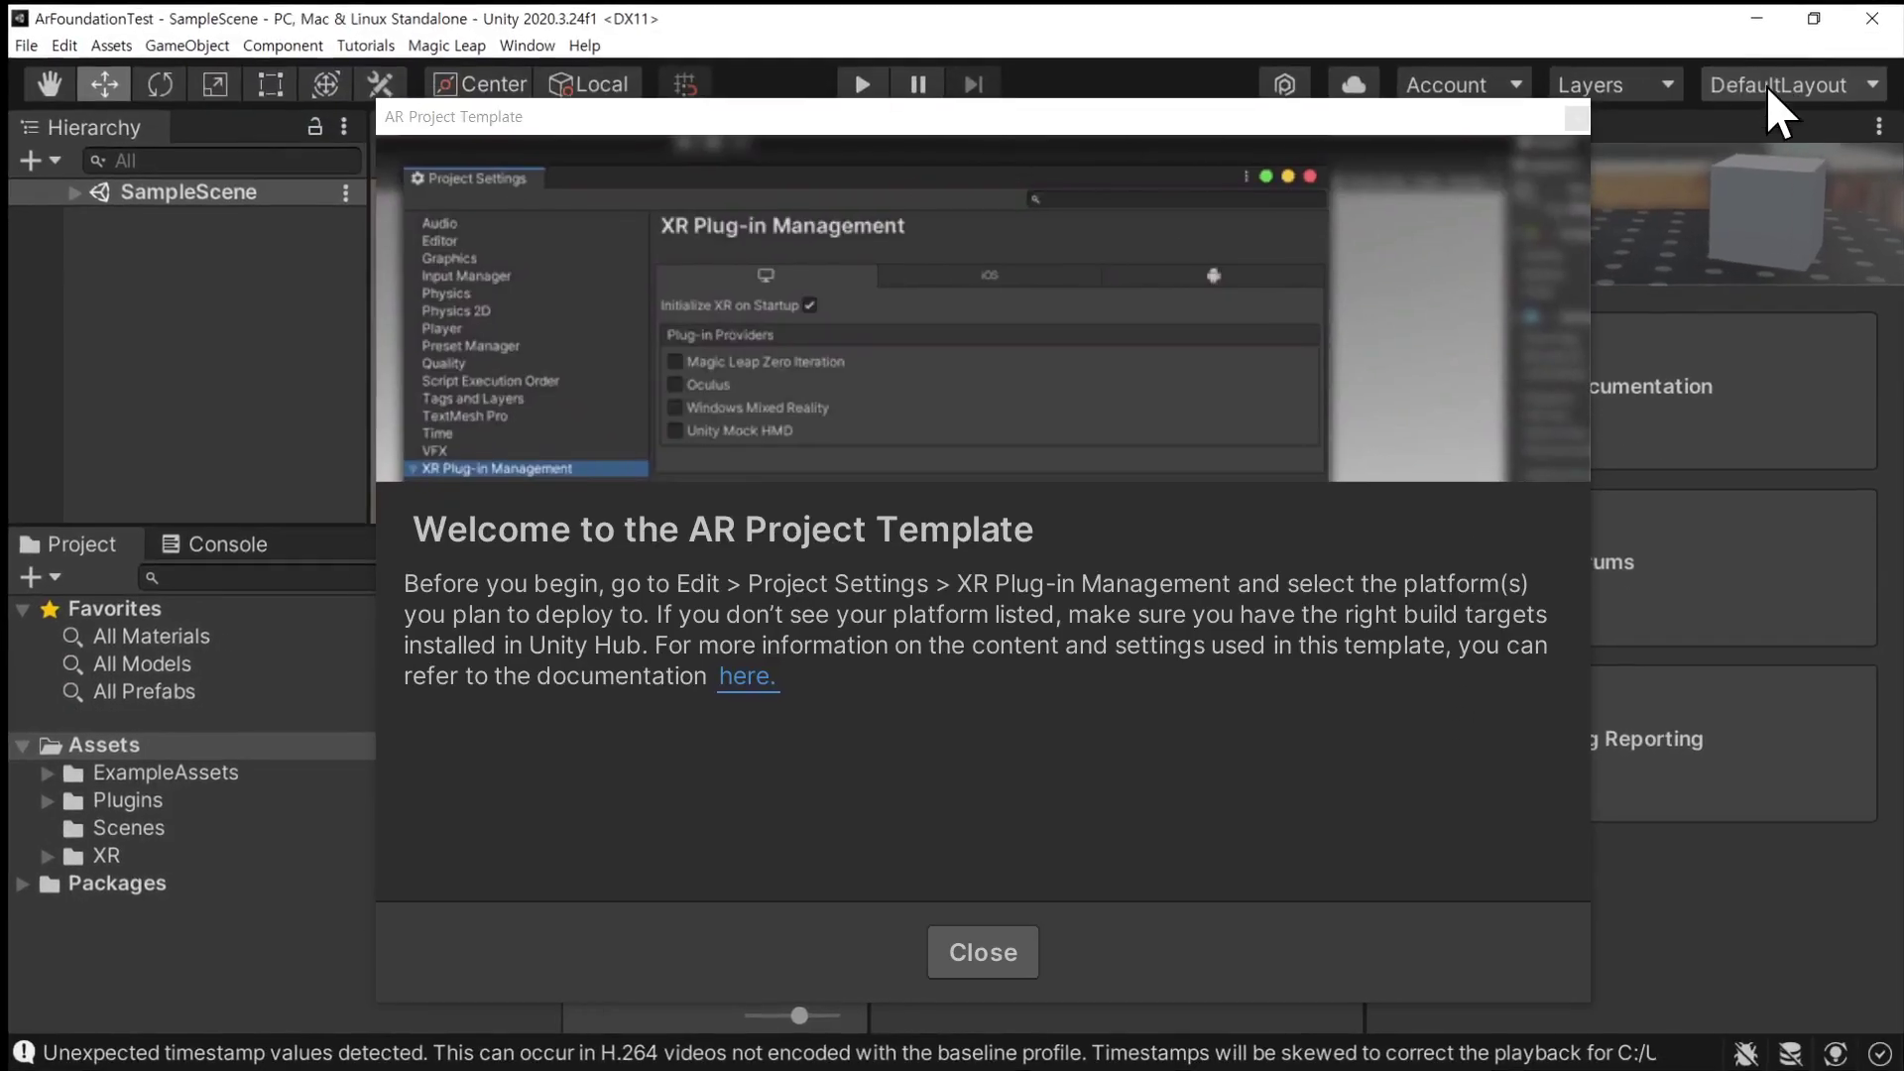
{"action": "left_click_drag", "start_coordinate": [1115, 116], "coordinate": [1106, 88]}
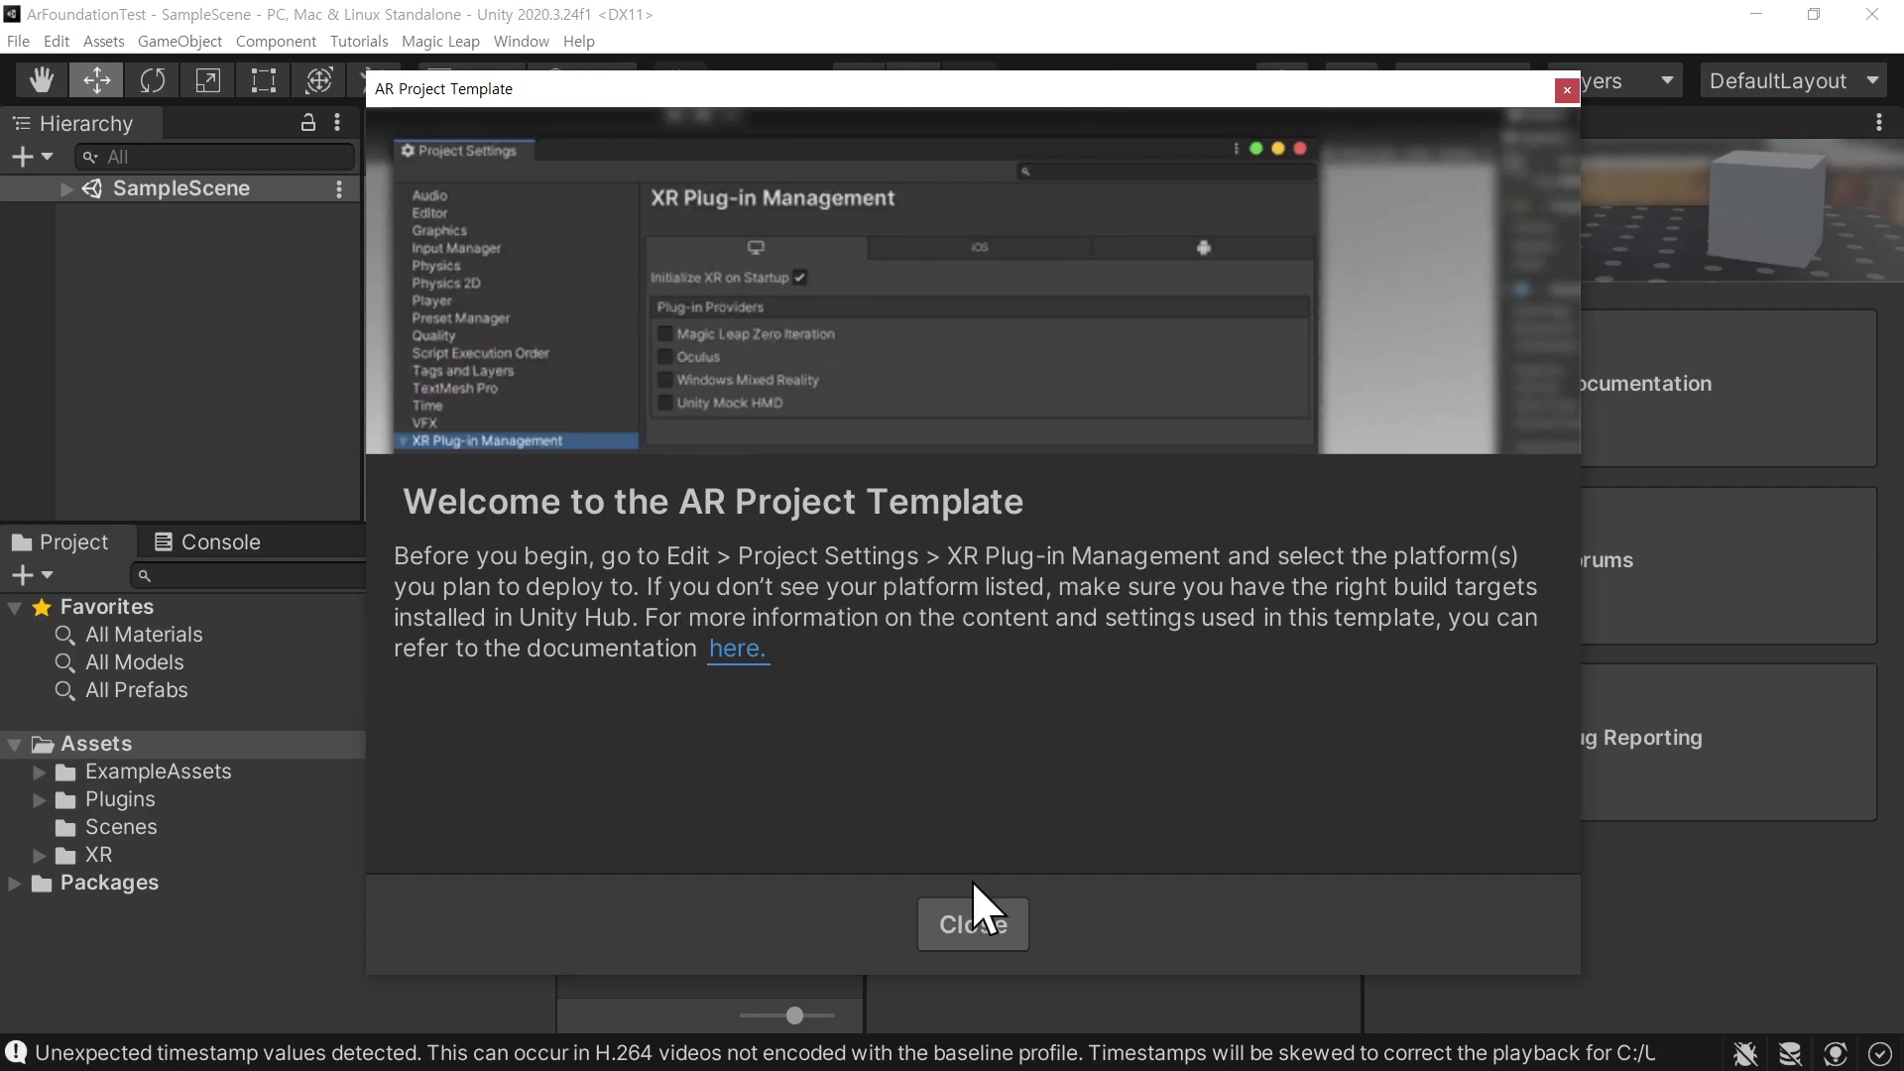
{"action": "left_click", "coordinate": [982, 914]}
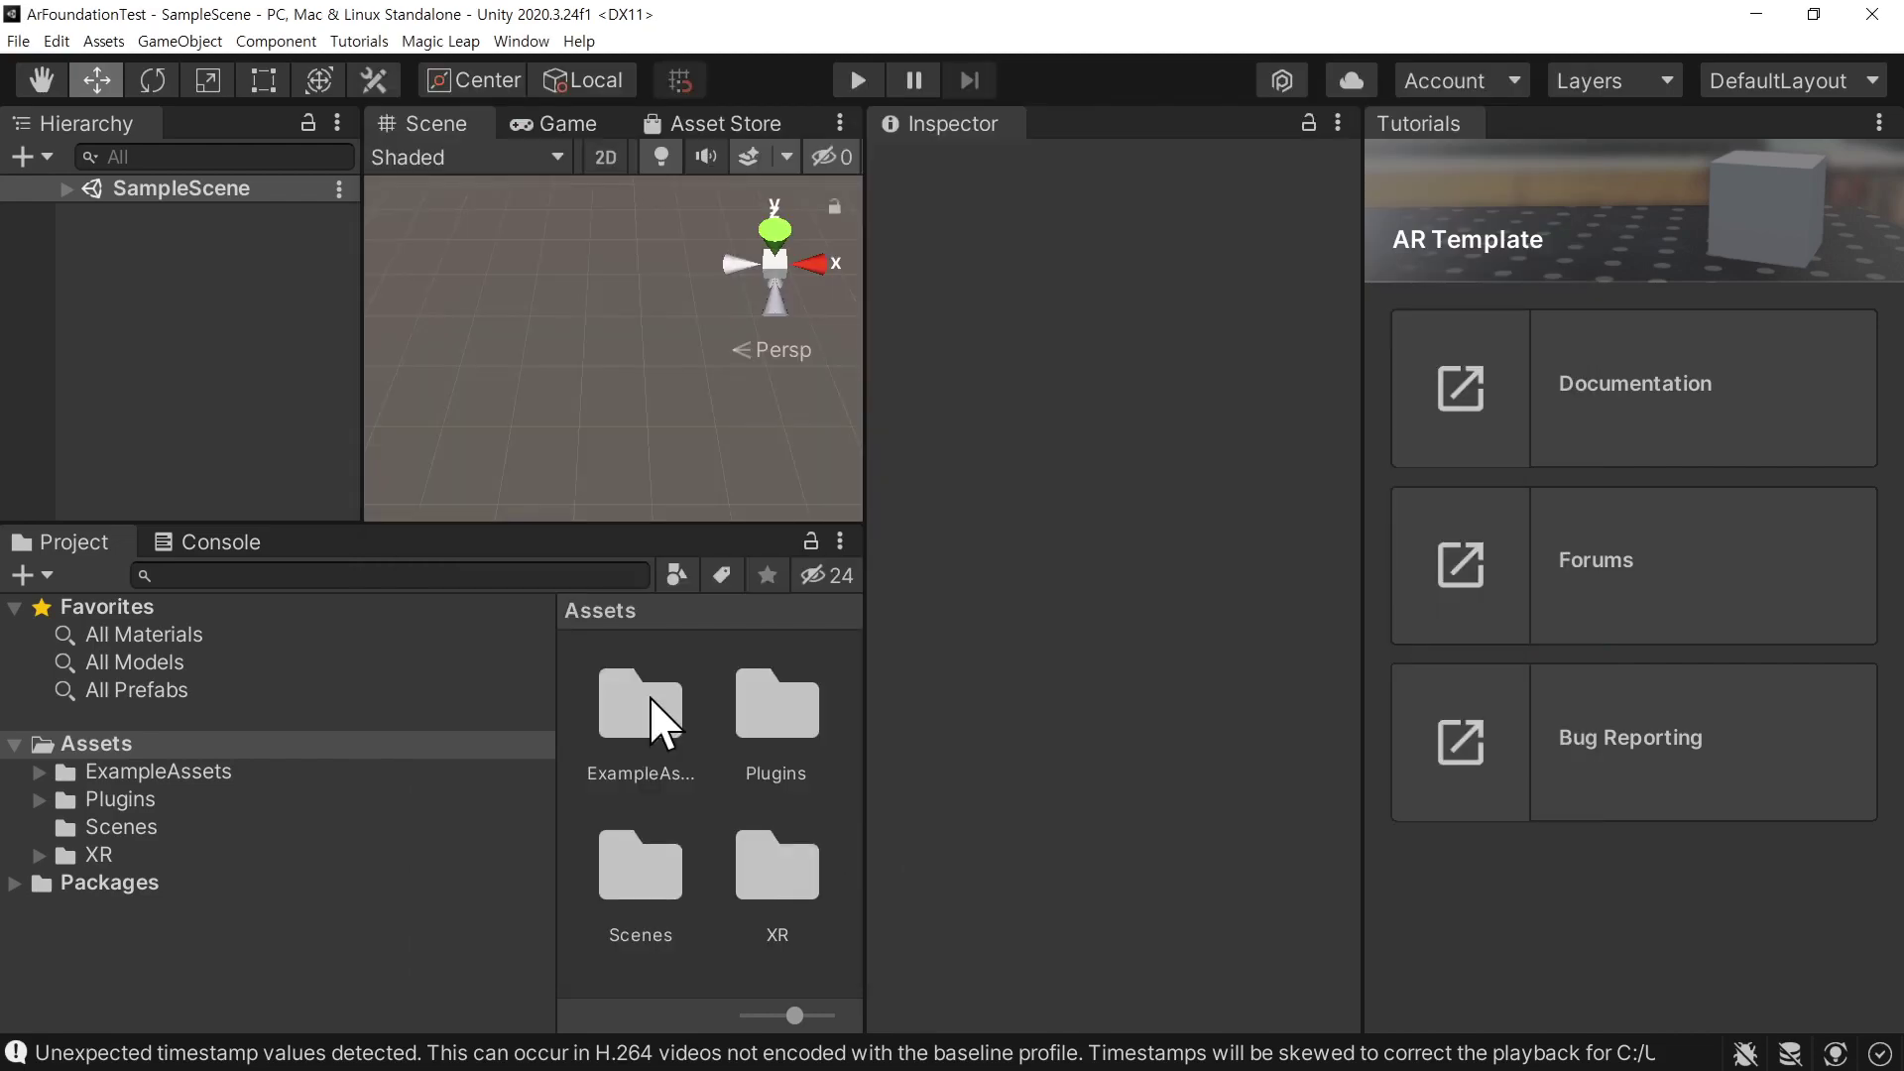
Open the XR Plug-in Management page of the Project Settings
{"action": "left_click", "coordinate": [55, 40]}
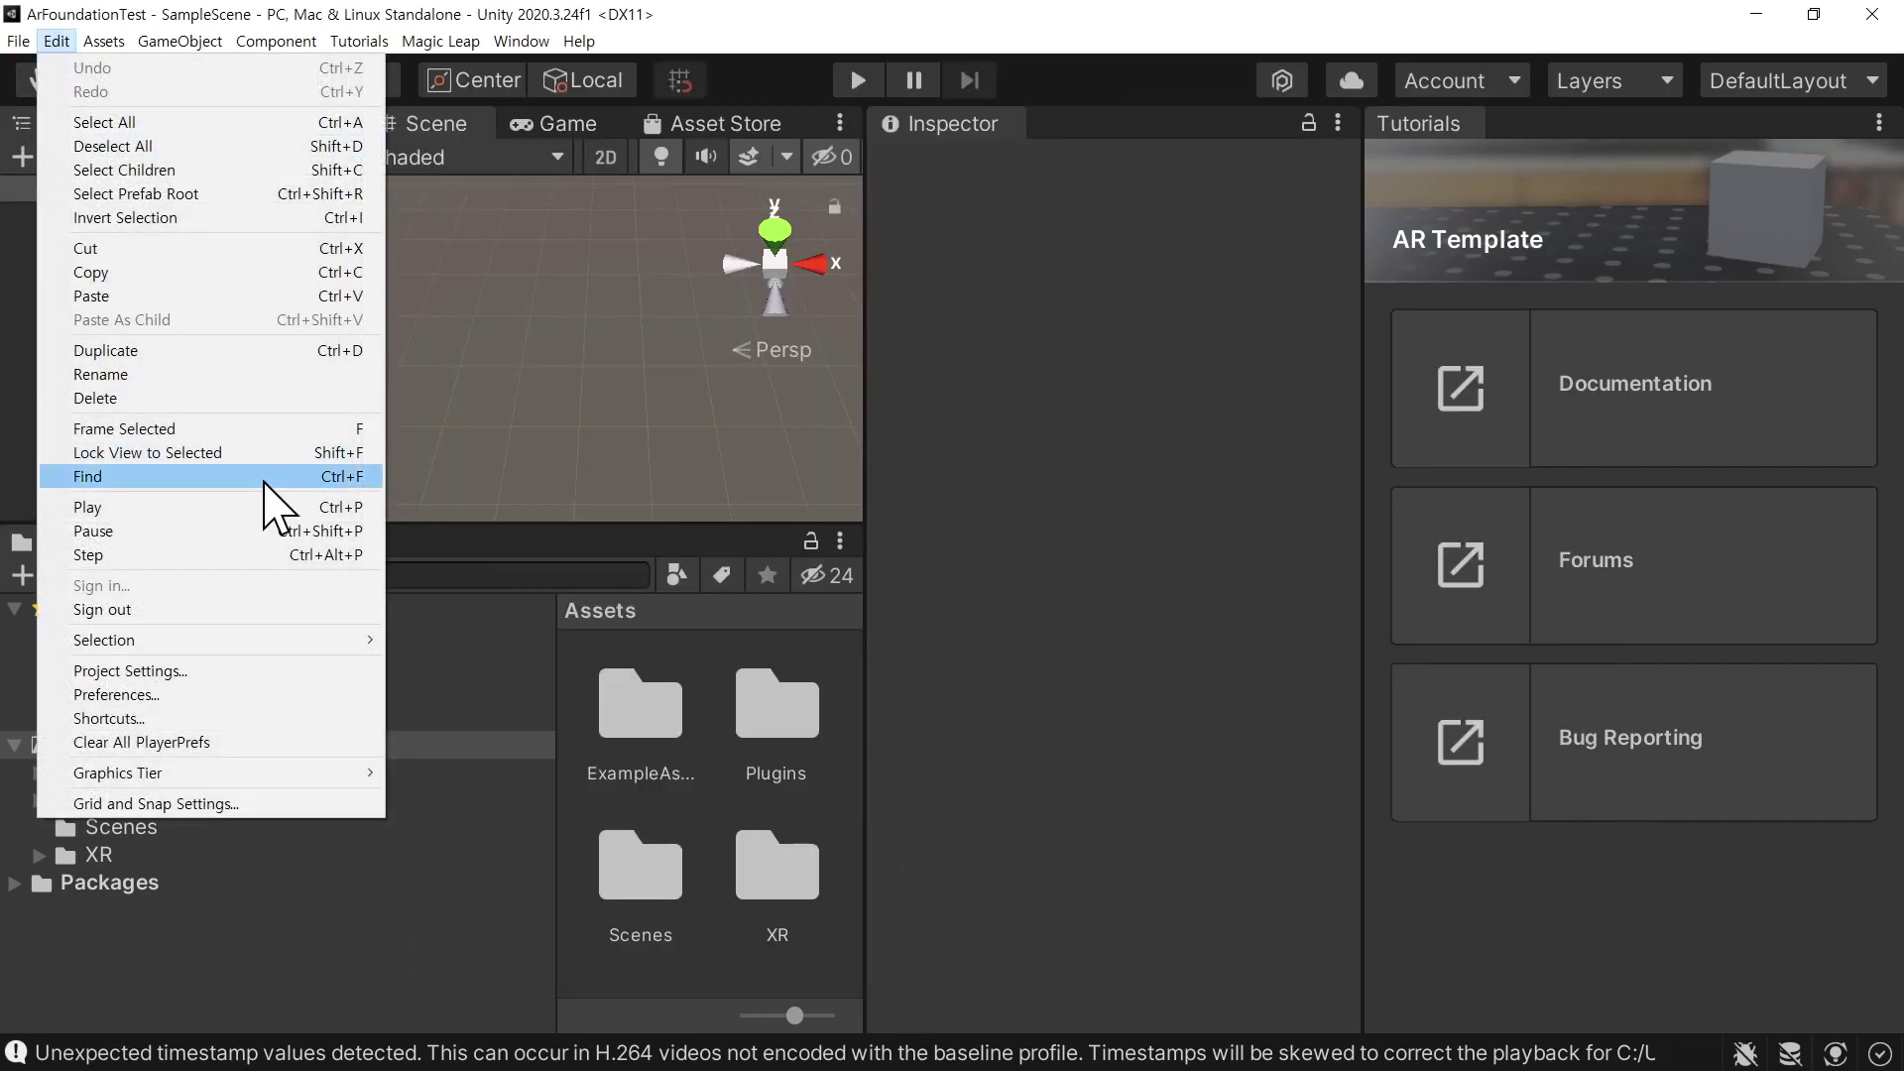
{"action": "left_click", "coordinate": [253, 671]}
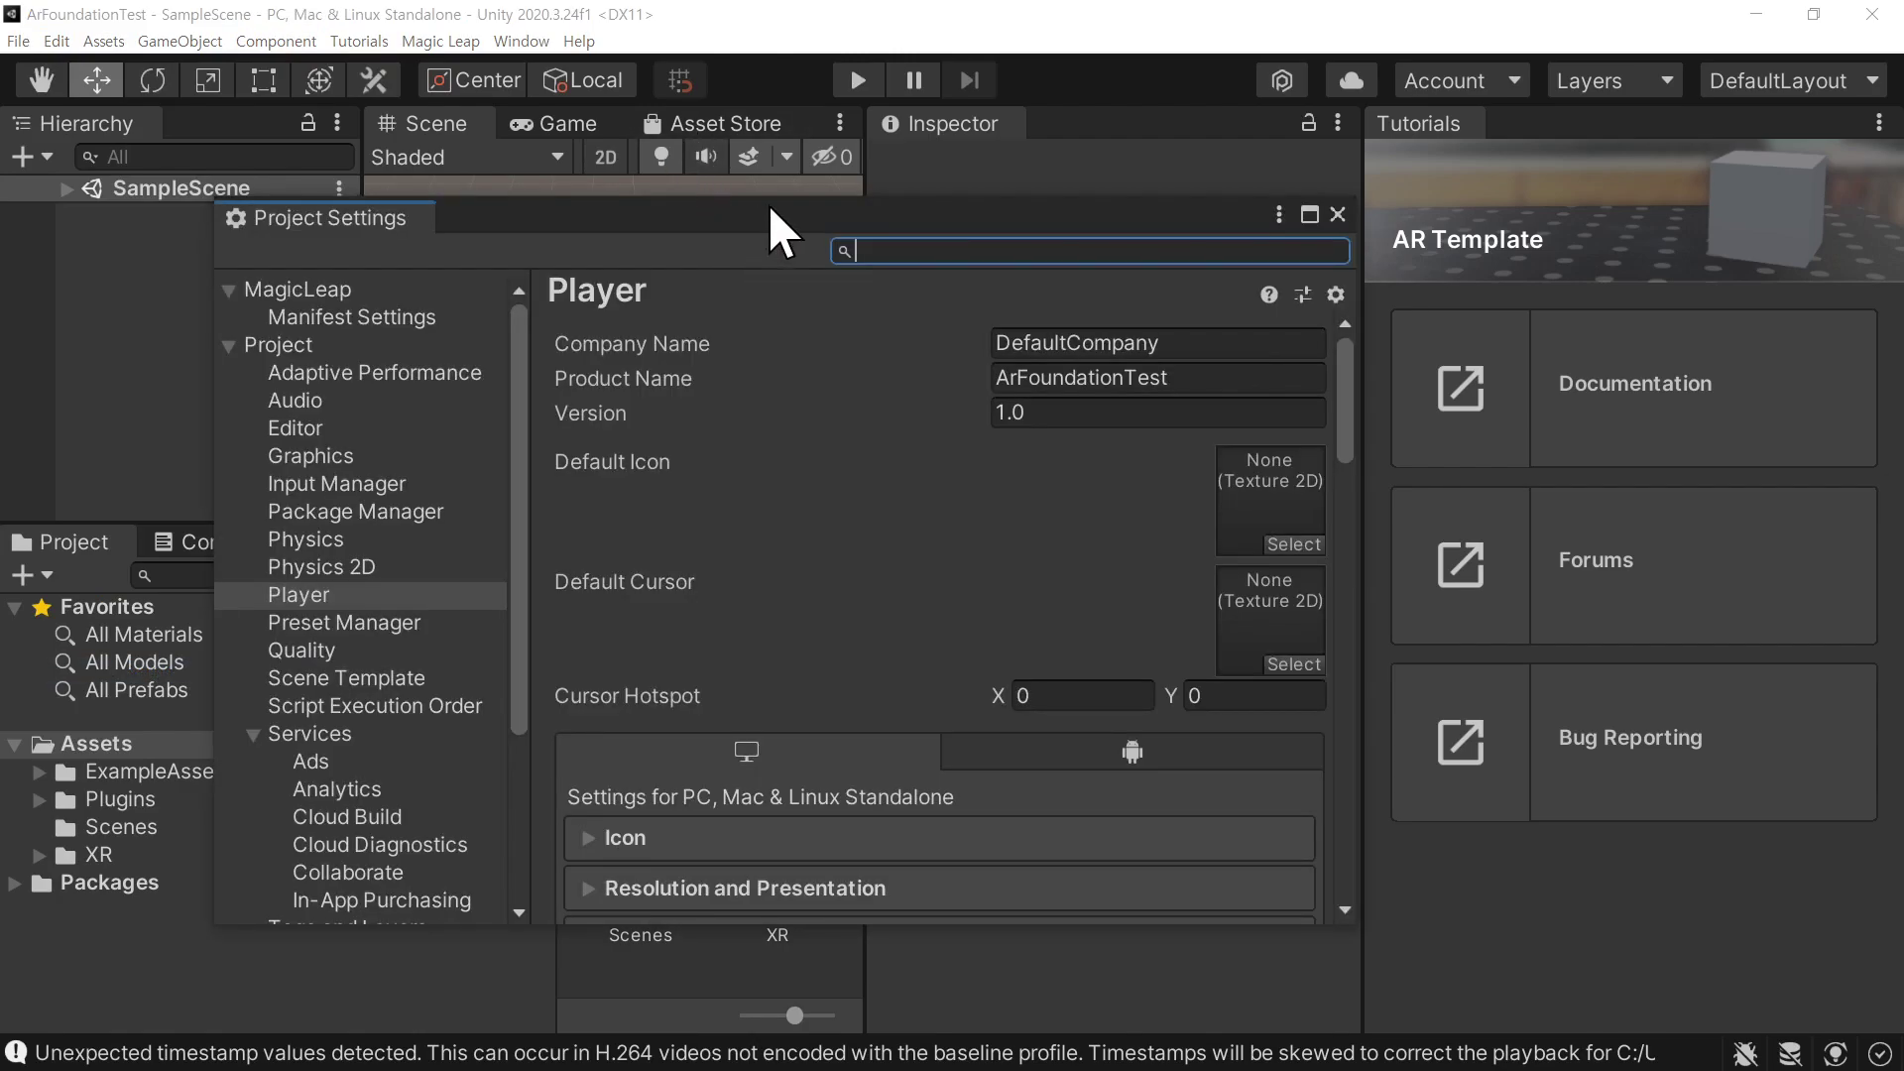
{"action": "left_click_drag", "start_coordinate": [768, 212], "coordinate": [918, 151]}
{"action": "scroll", "coordinate": [523, 631], "scroll_direction": "down", "scroll_amount": 5}
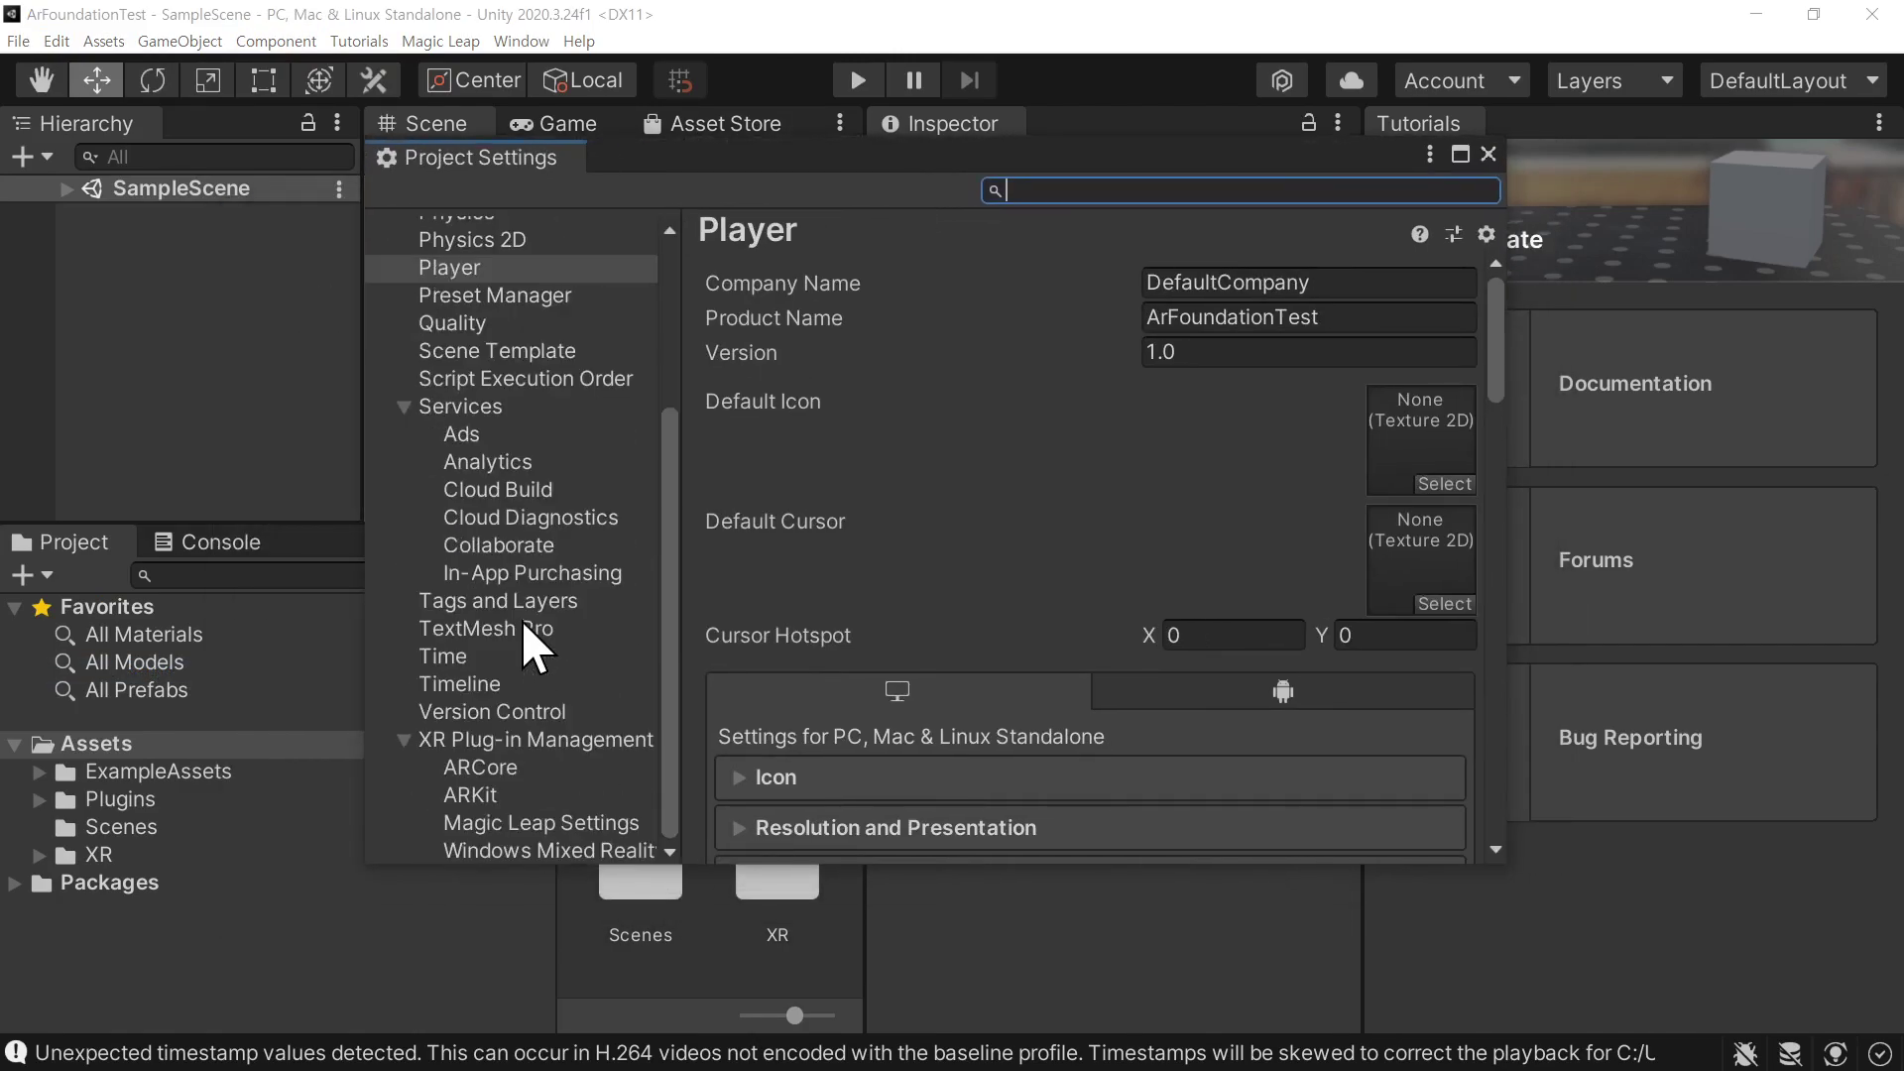
{"action": "left_click", "coordinate": [528, 739]}
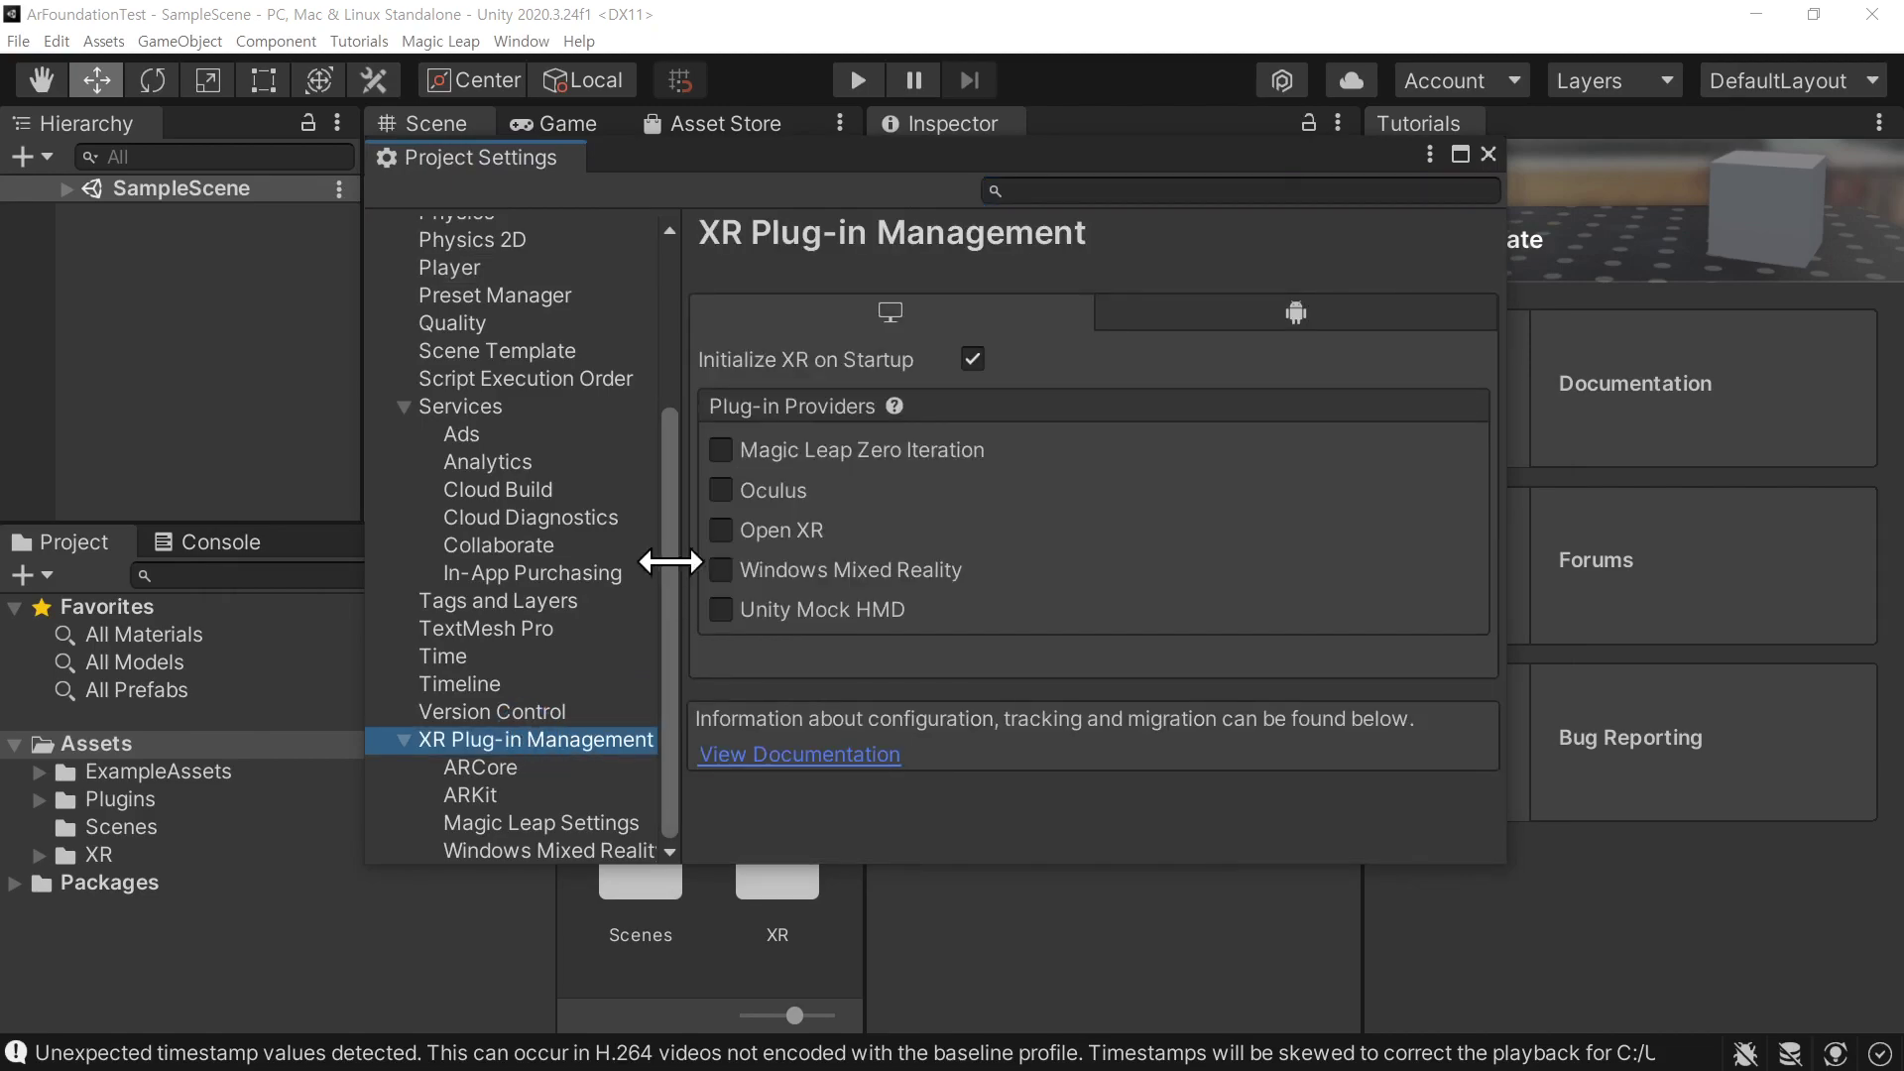
Review the ARCore and ARKit settings under XR Plug-in Management
{"action": "left_click", "coordinate": [477, 769]}
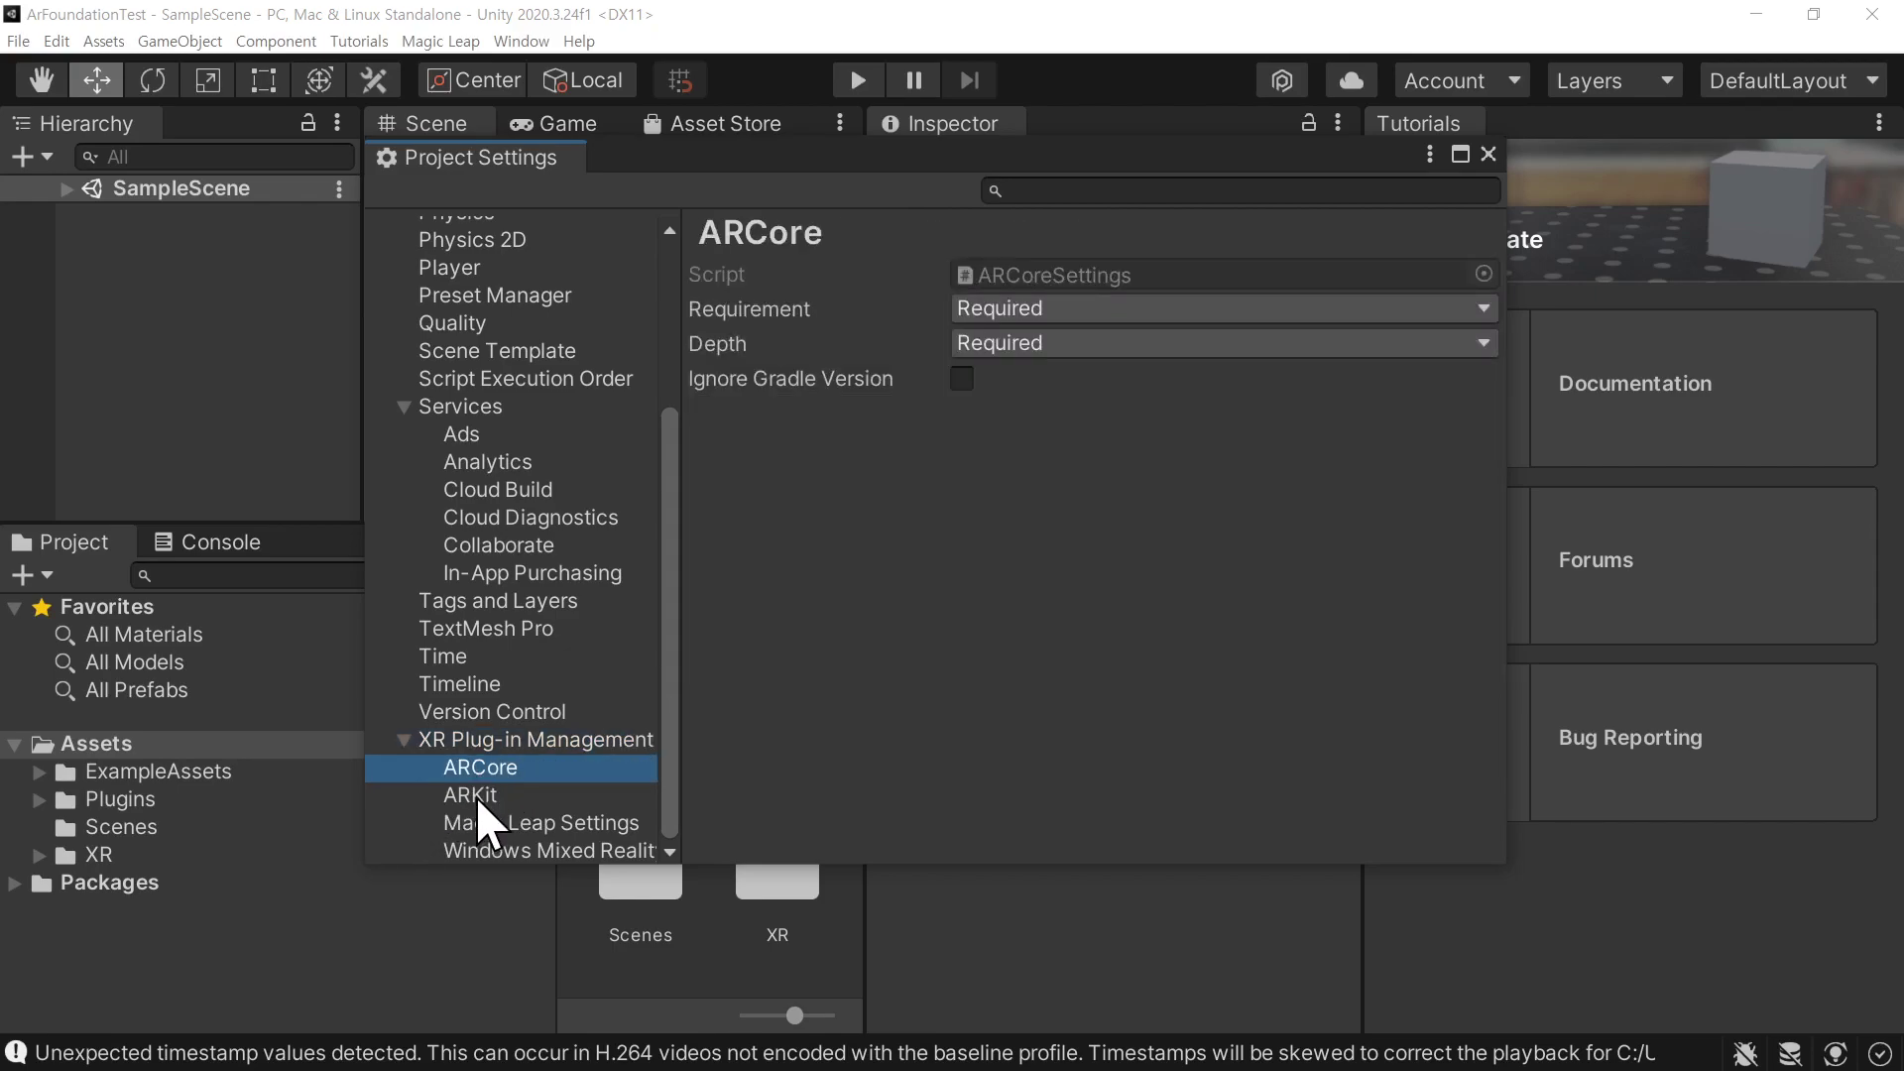
{"action": "left_click", "coordinate": [476, 793]}
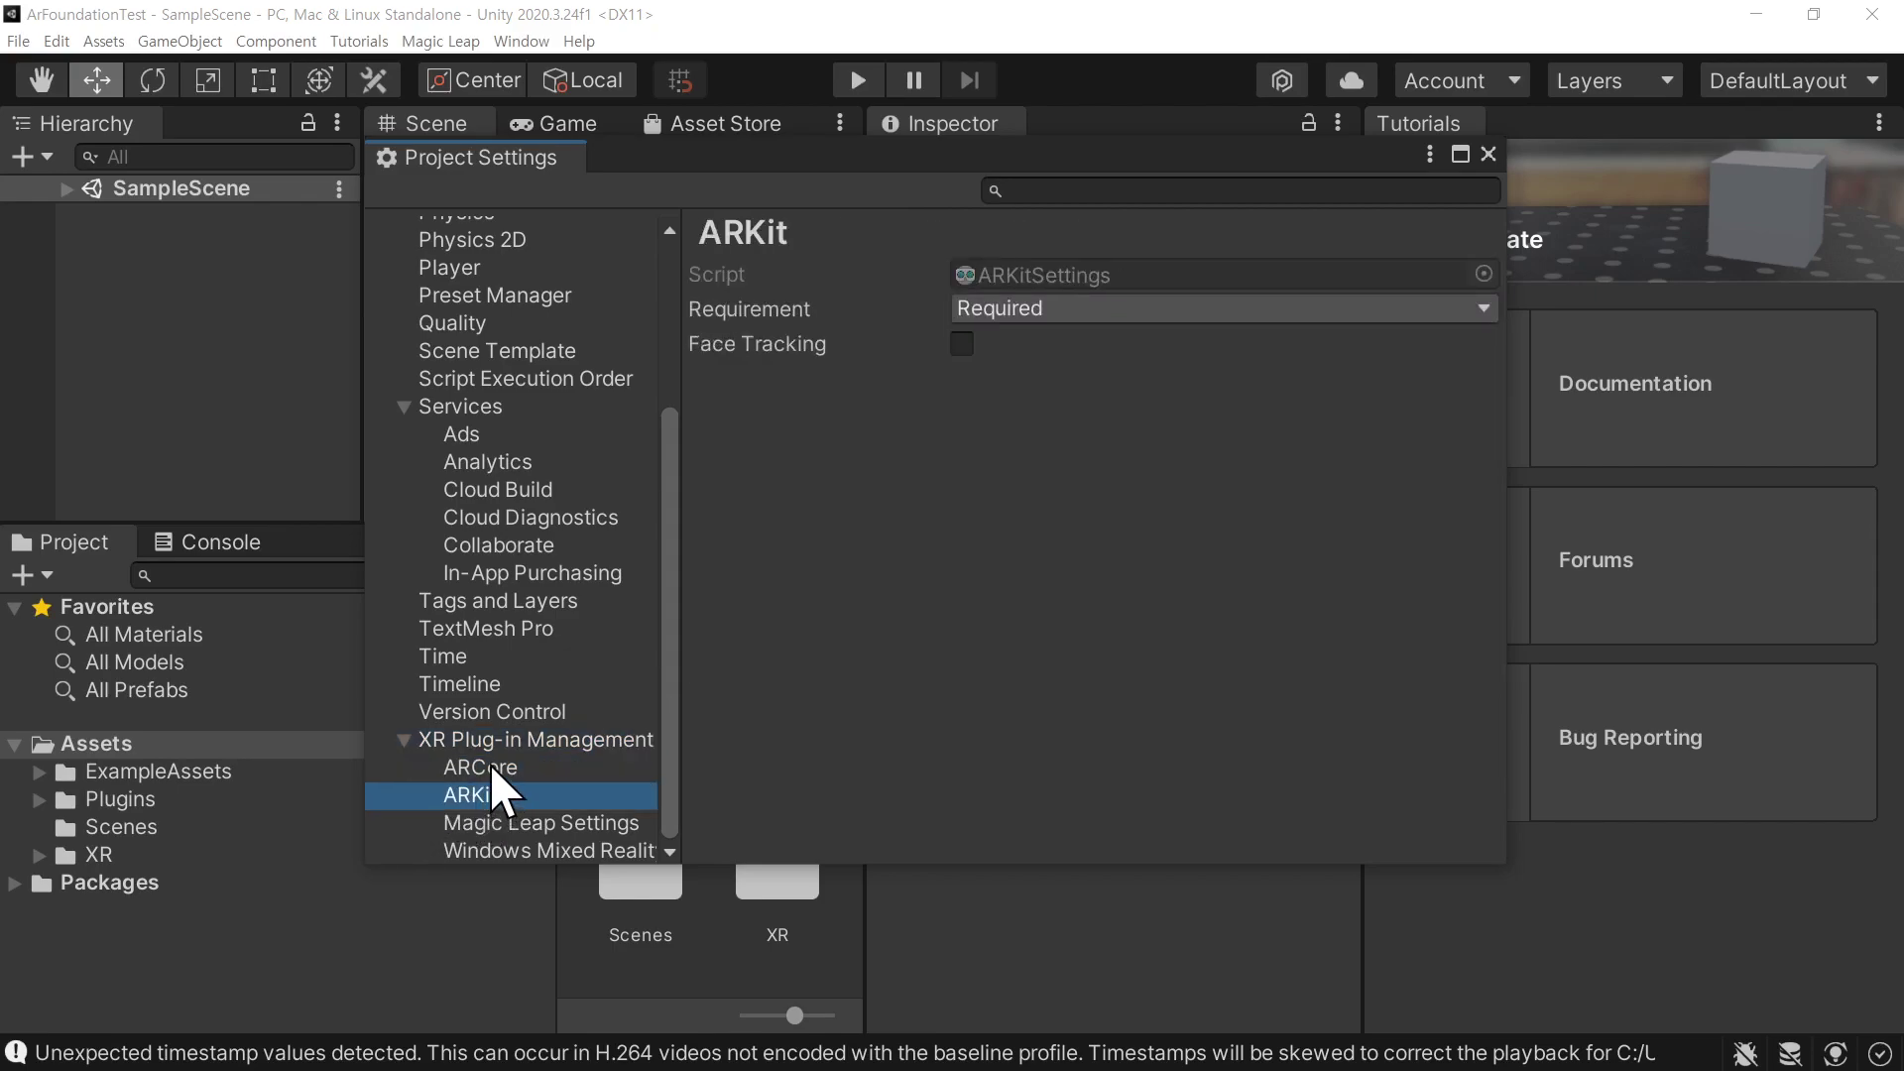
{"action": "left_click", "coordinate": [492, 768]}
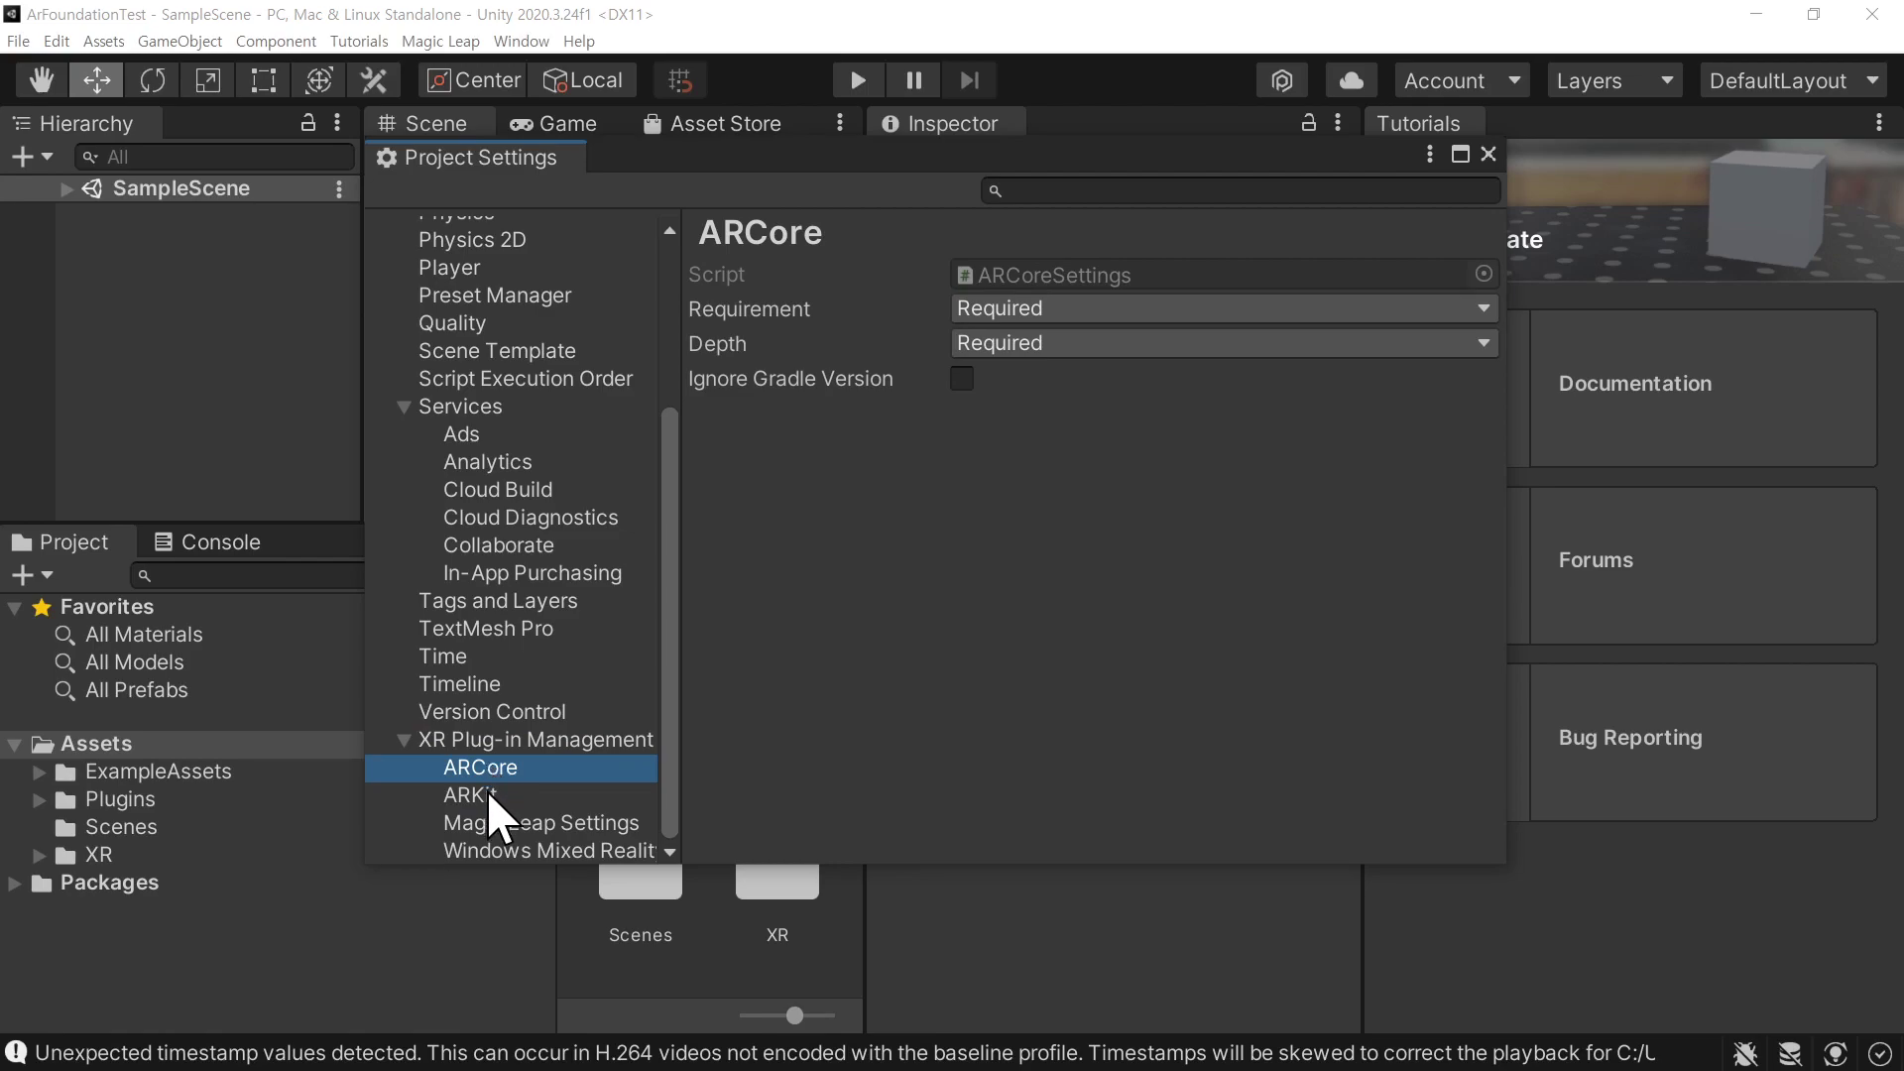
{"action": "left_click", "coordinate": [483, 795]}
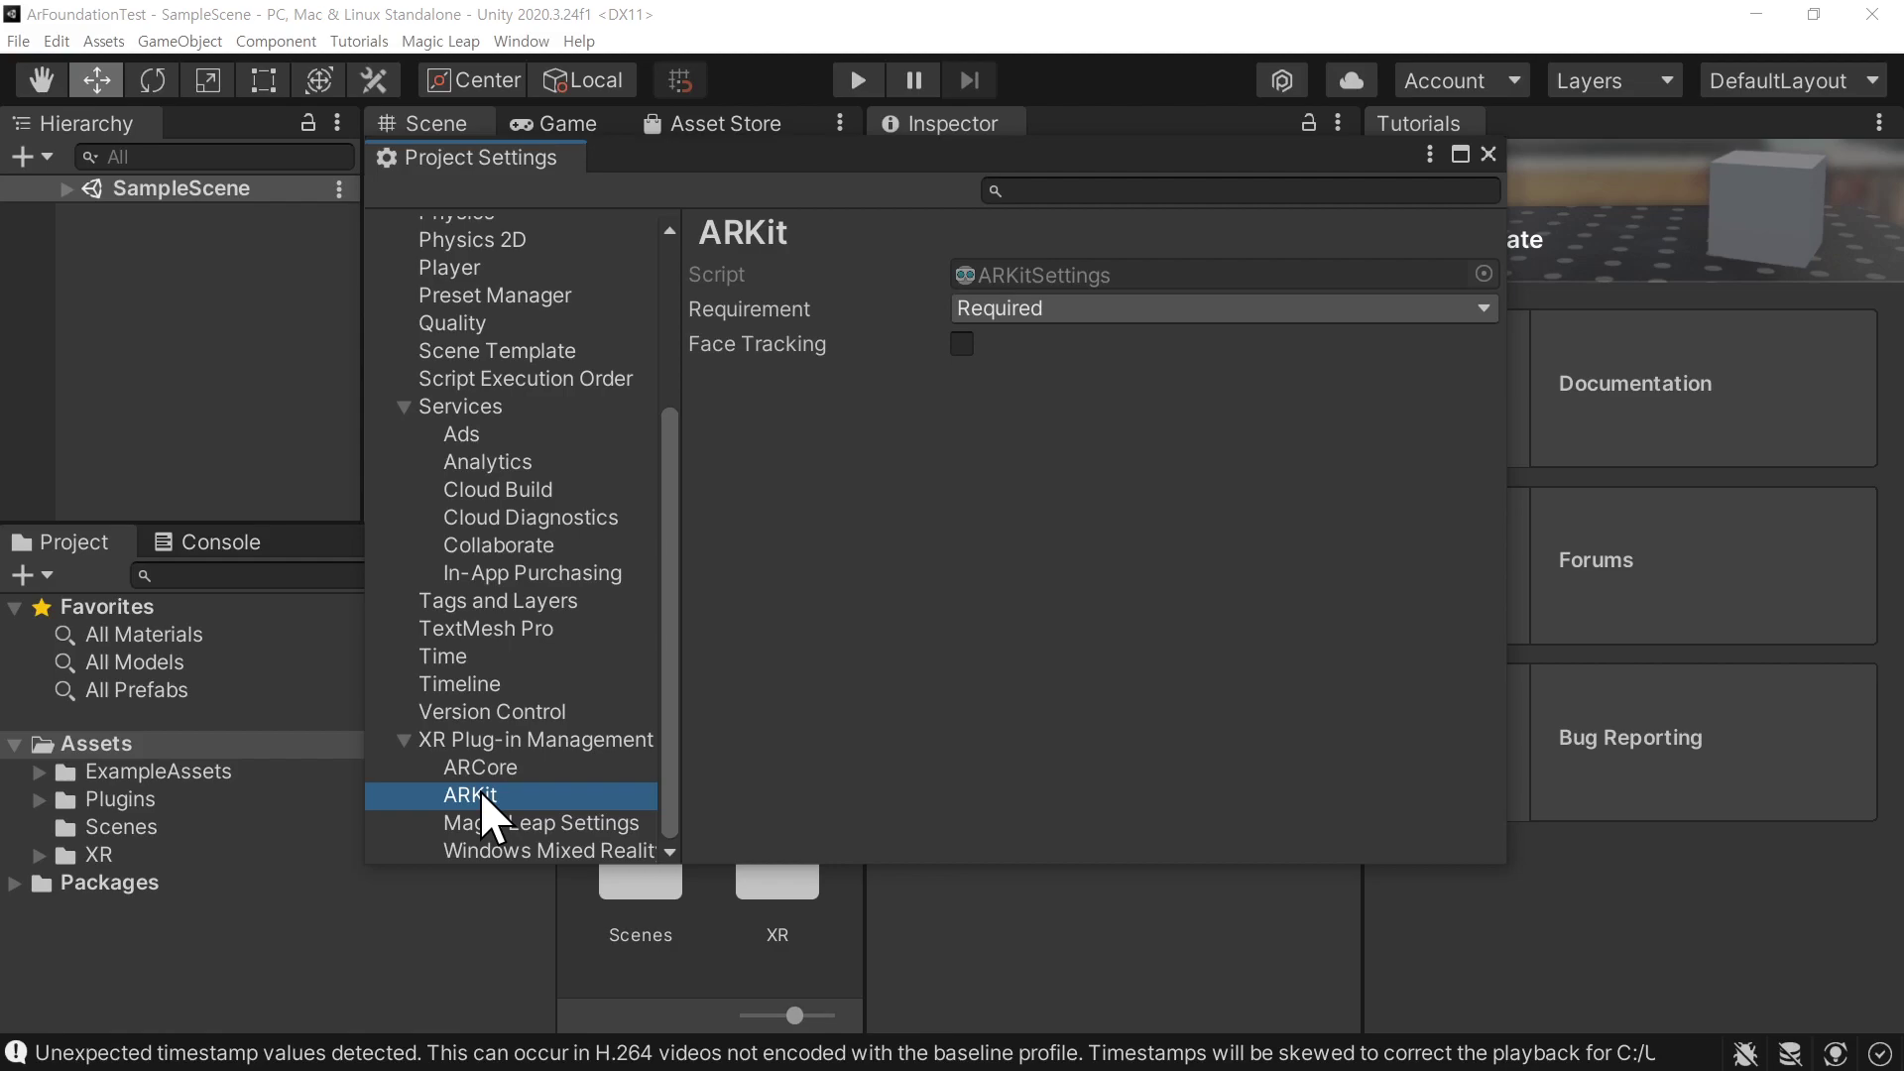
Enable ARCore as the Android plug-in provider in XR Plug-in Management and close the Project Settings
{"action": "left_click", "coordinate": [521, 738]}
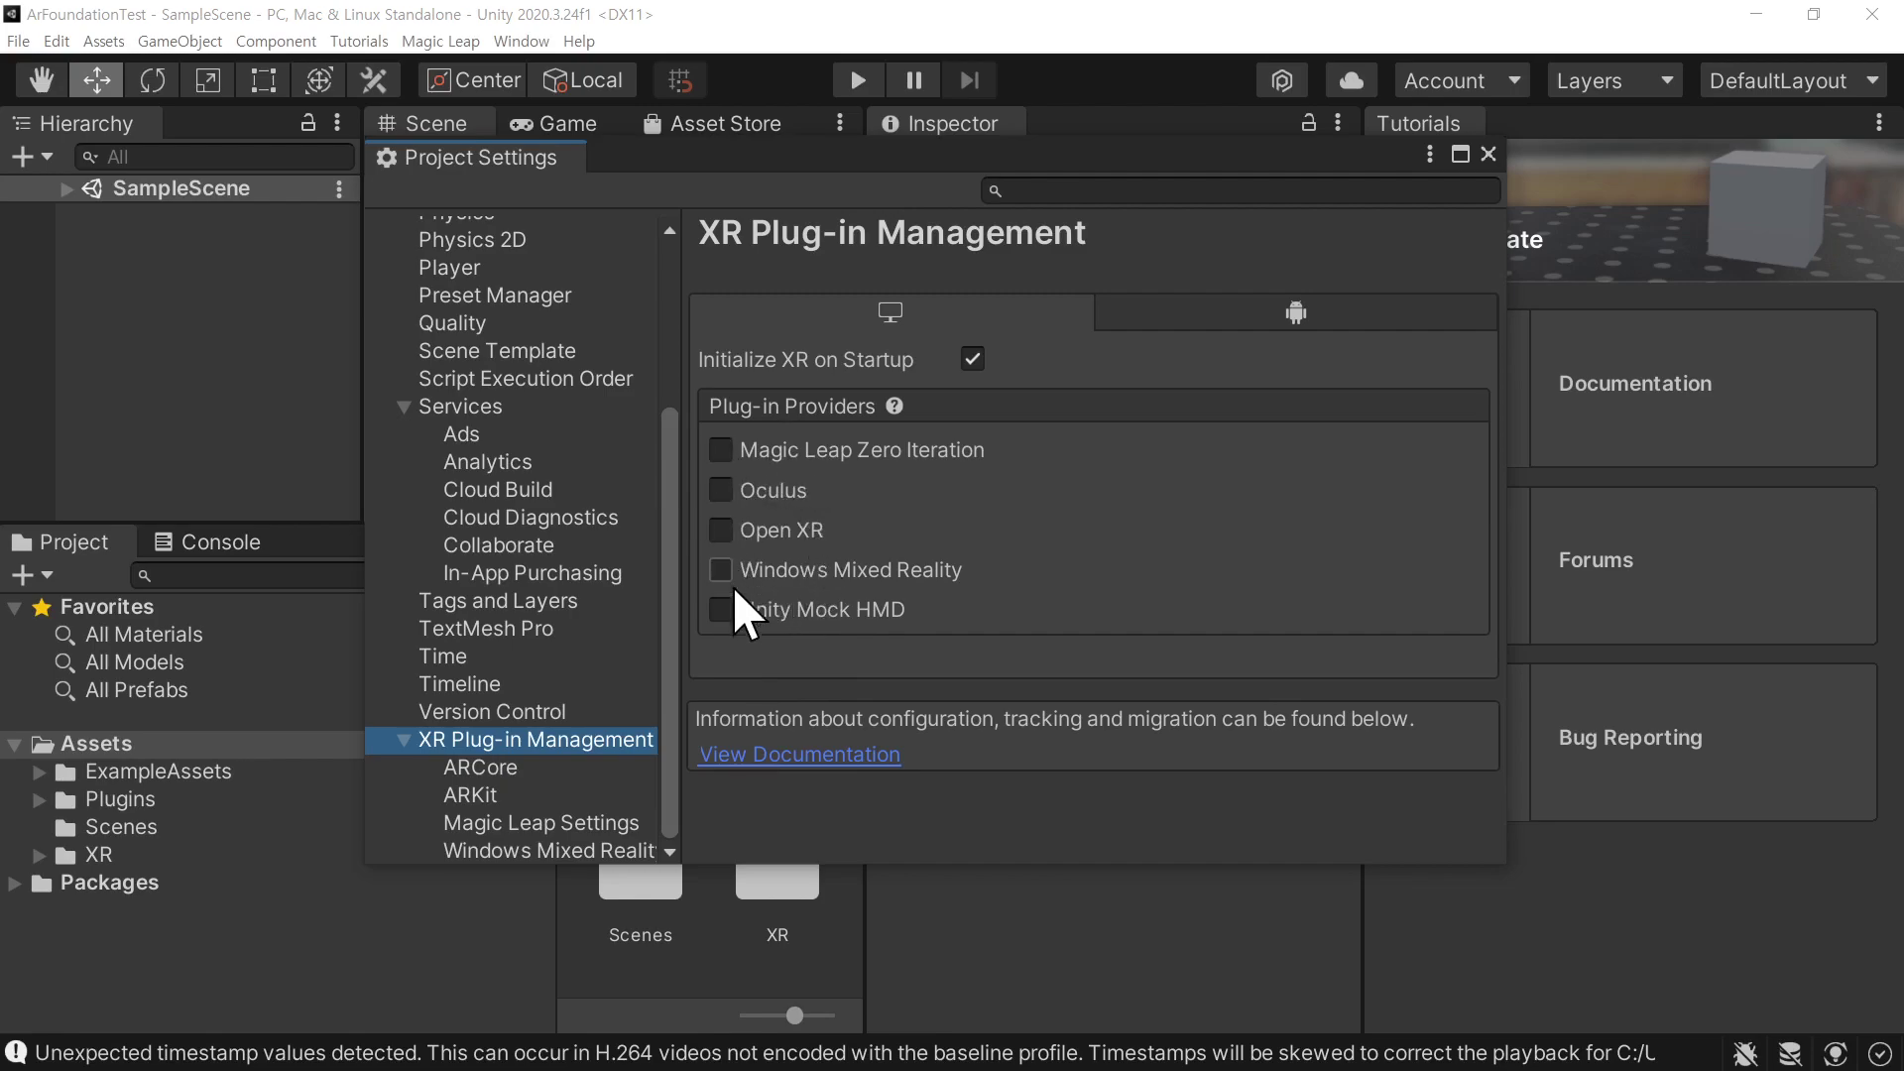
{"action": "left_click", "coordinate": [1186, 306]}
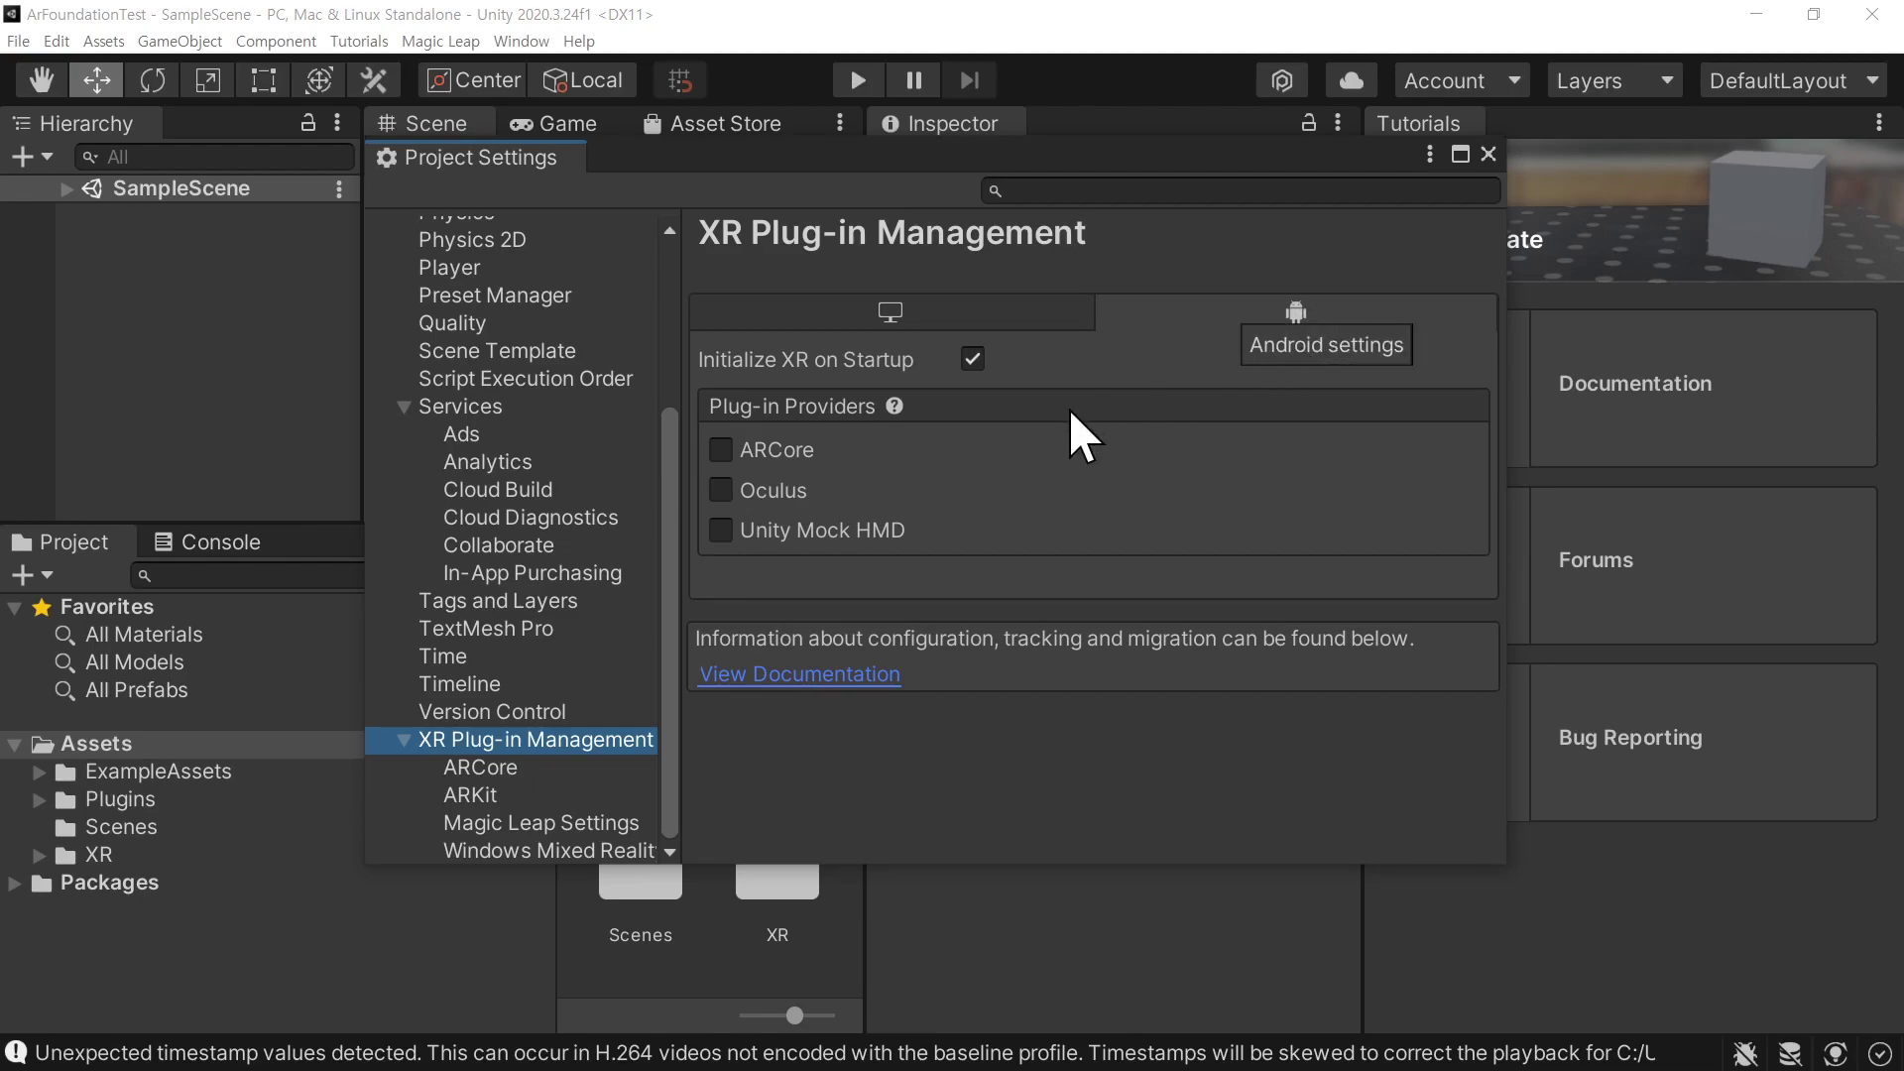
{"action": "left_click", "coordinate": [721, 449]}
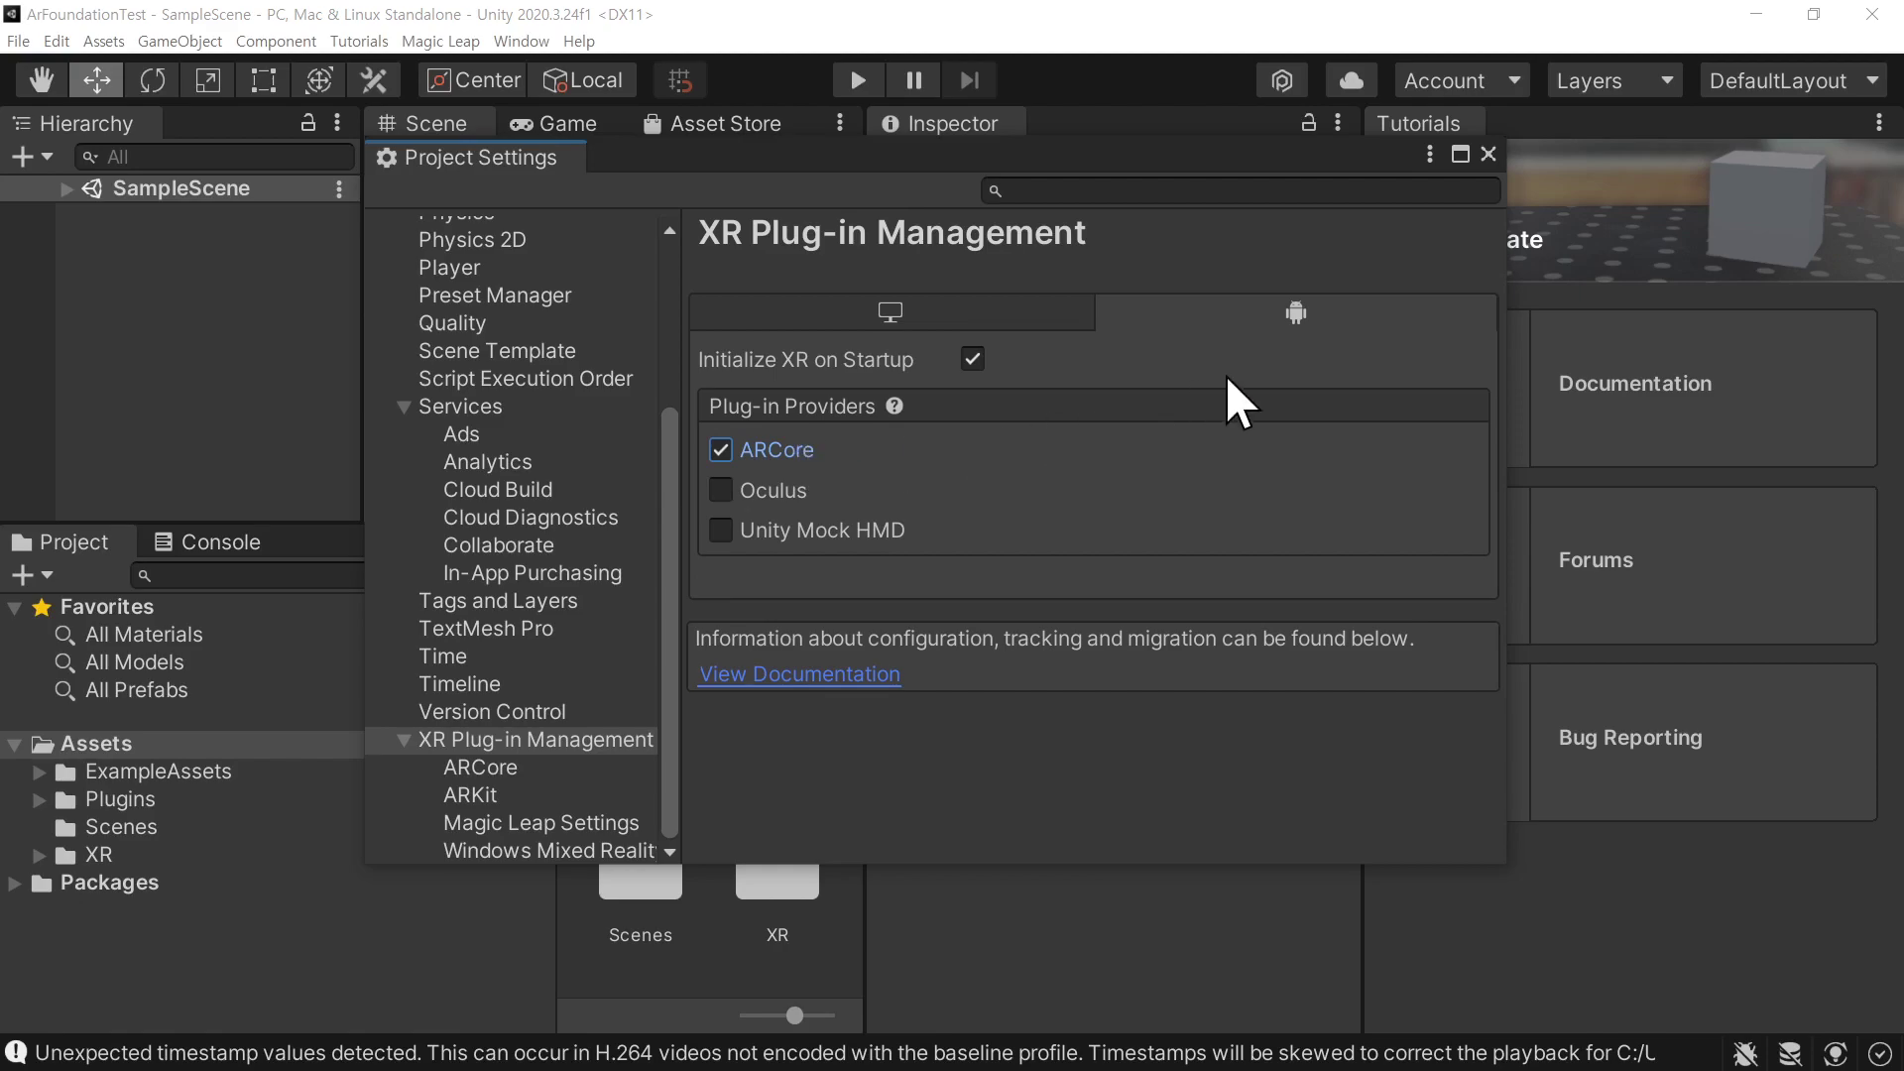
{"action": "left_click", "coordinate": [1487, 153]}
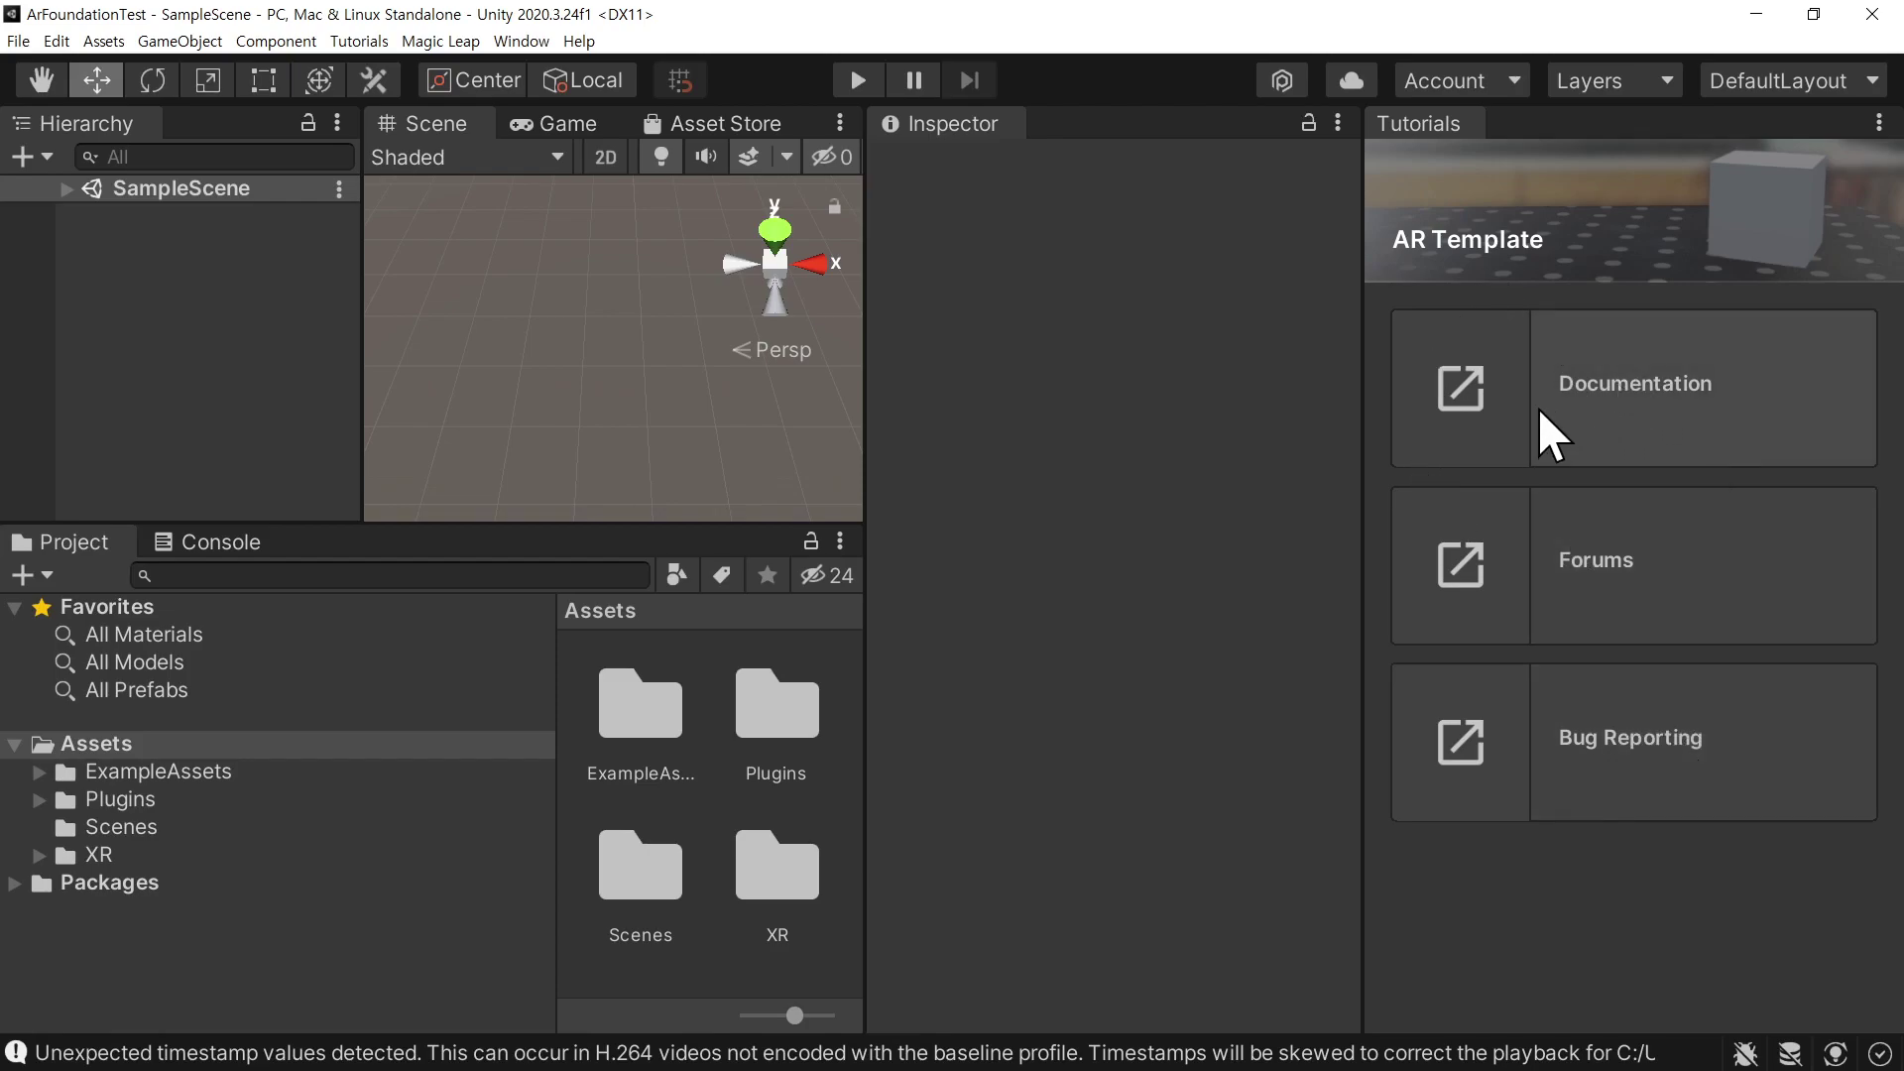
Open the AR Template documentation in the browser and read through its sample scene and platform build sections
{"action": "left_click", "coordinate": [1626, 397]}
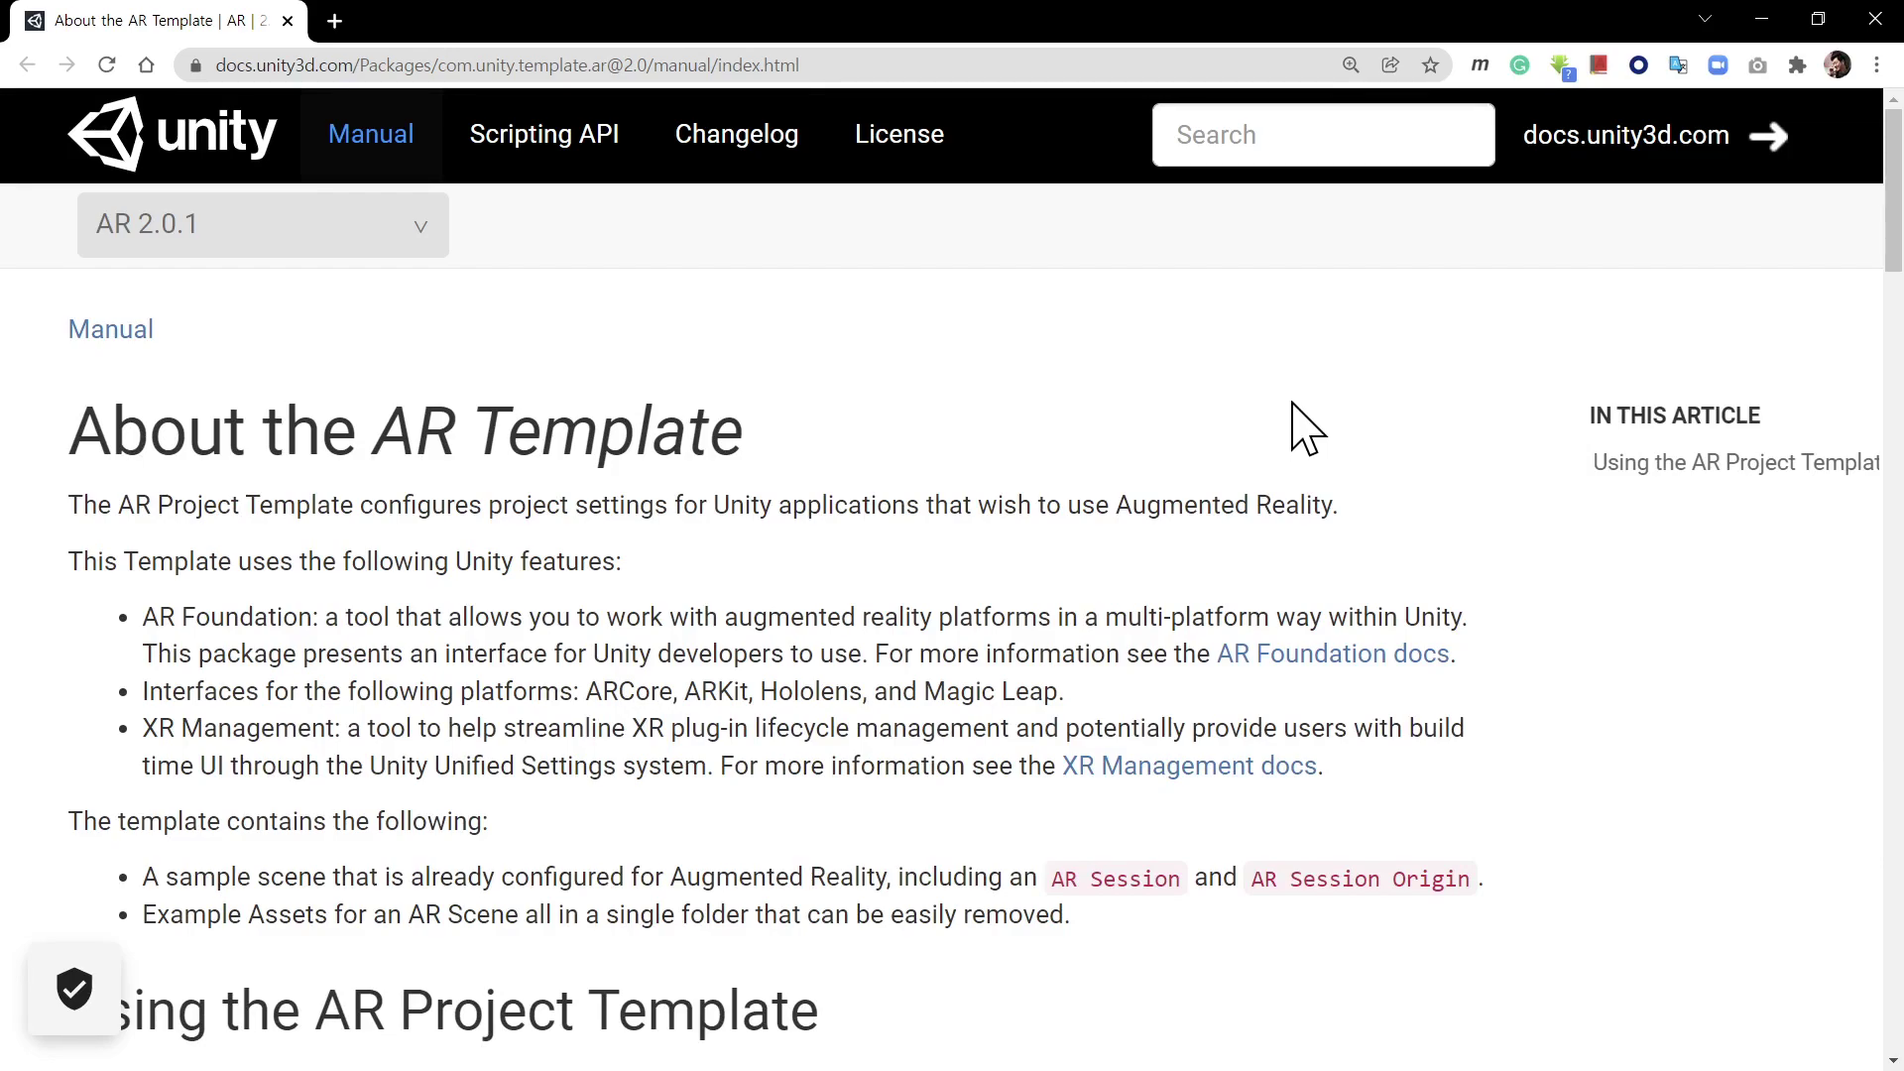
{"action": "scroll", "coordinate": [1304, 426], "scroll_direction": "down", "scroll_amount": 10}
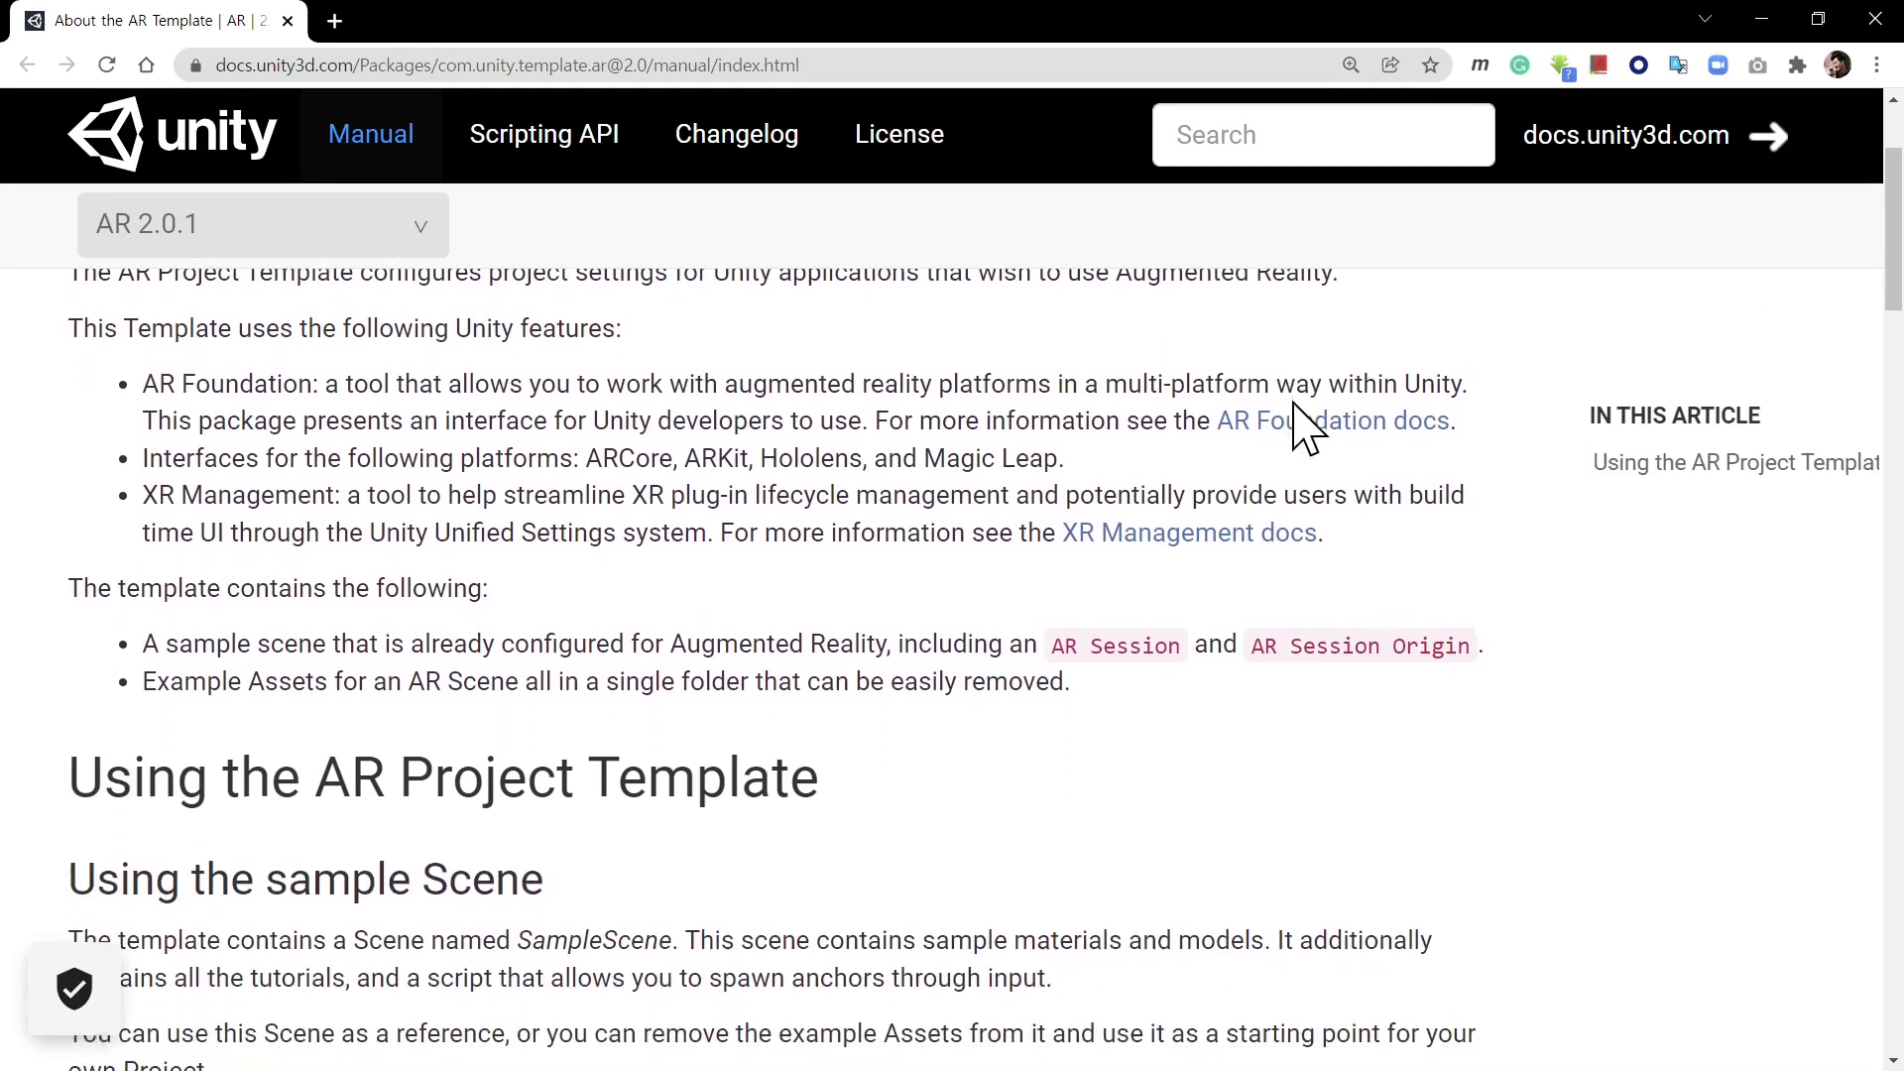
{"action": "scroll", "coordinate": [1307, 427], "scroll_direction": "down", "scroll_amount": 15}
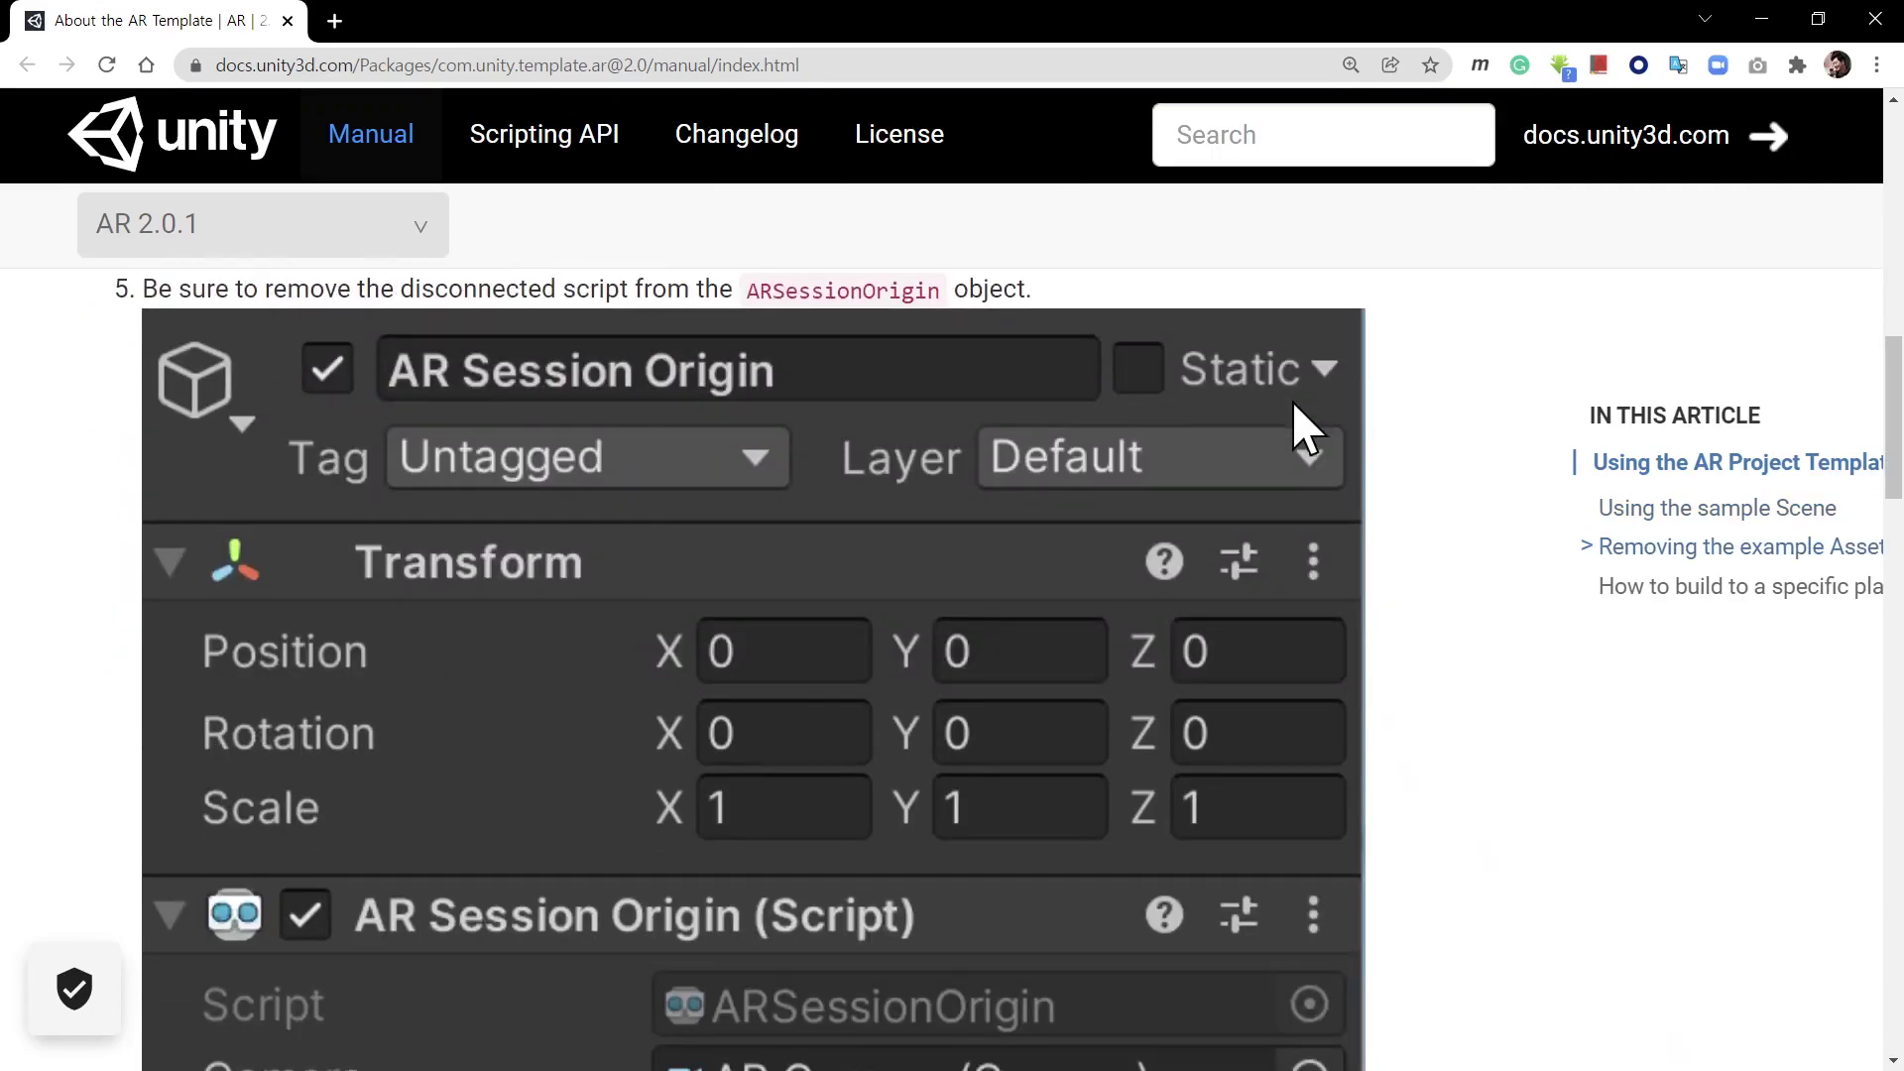
{"action": "scroll", "coordinate": [1522, 501], "scroll_direction": "down", "scroll_amount": 10}
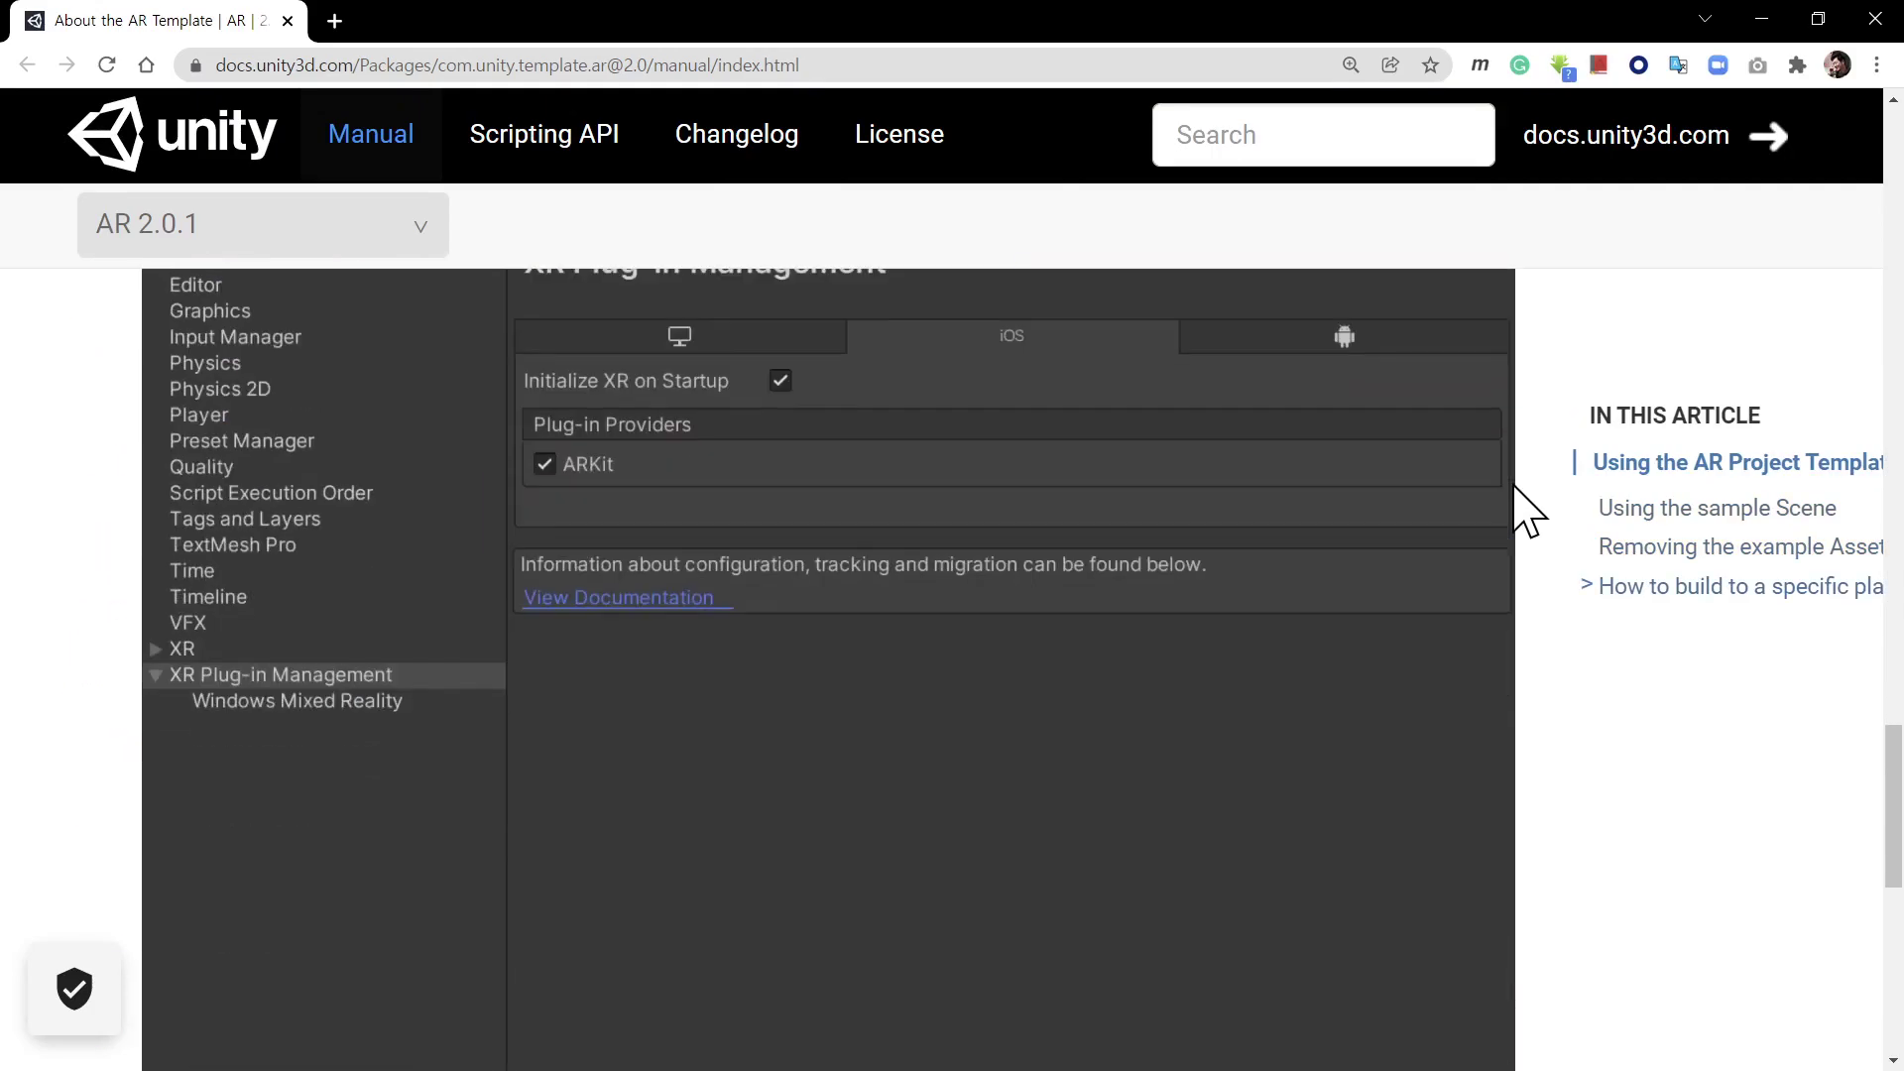
{"action": "scroll", "coordinate": [1522, 496], "scroll_direction": "up", "scroll_amount": 18}
{"action": "scroll", "coordinate": [1524, 483], "scroll_direction": "up", "scroll_amount": 6}
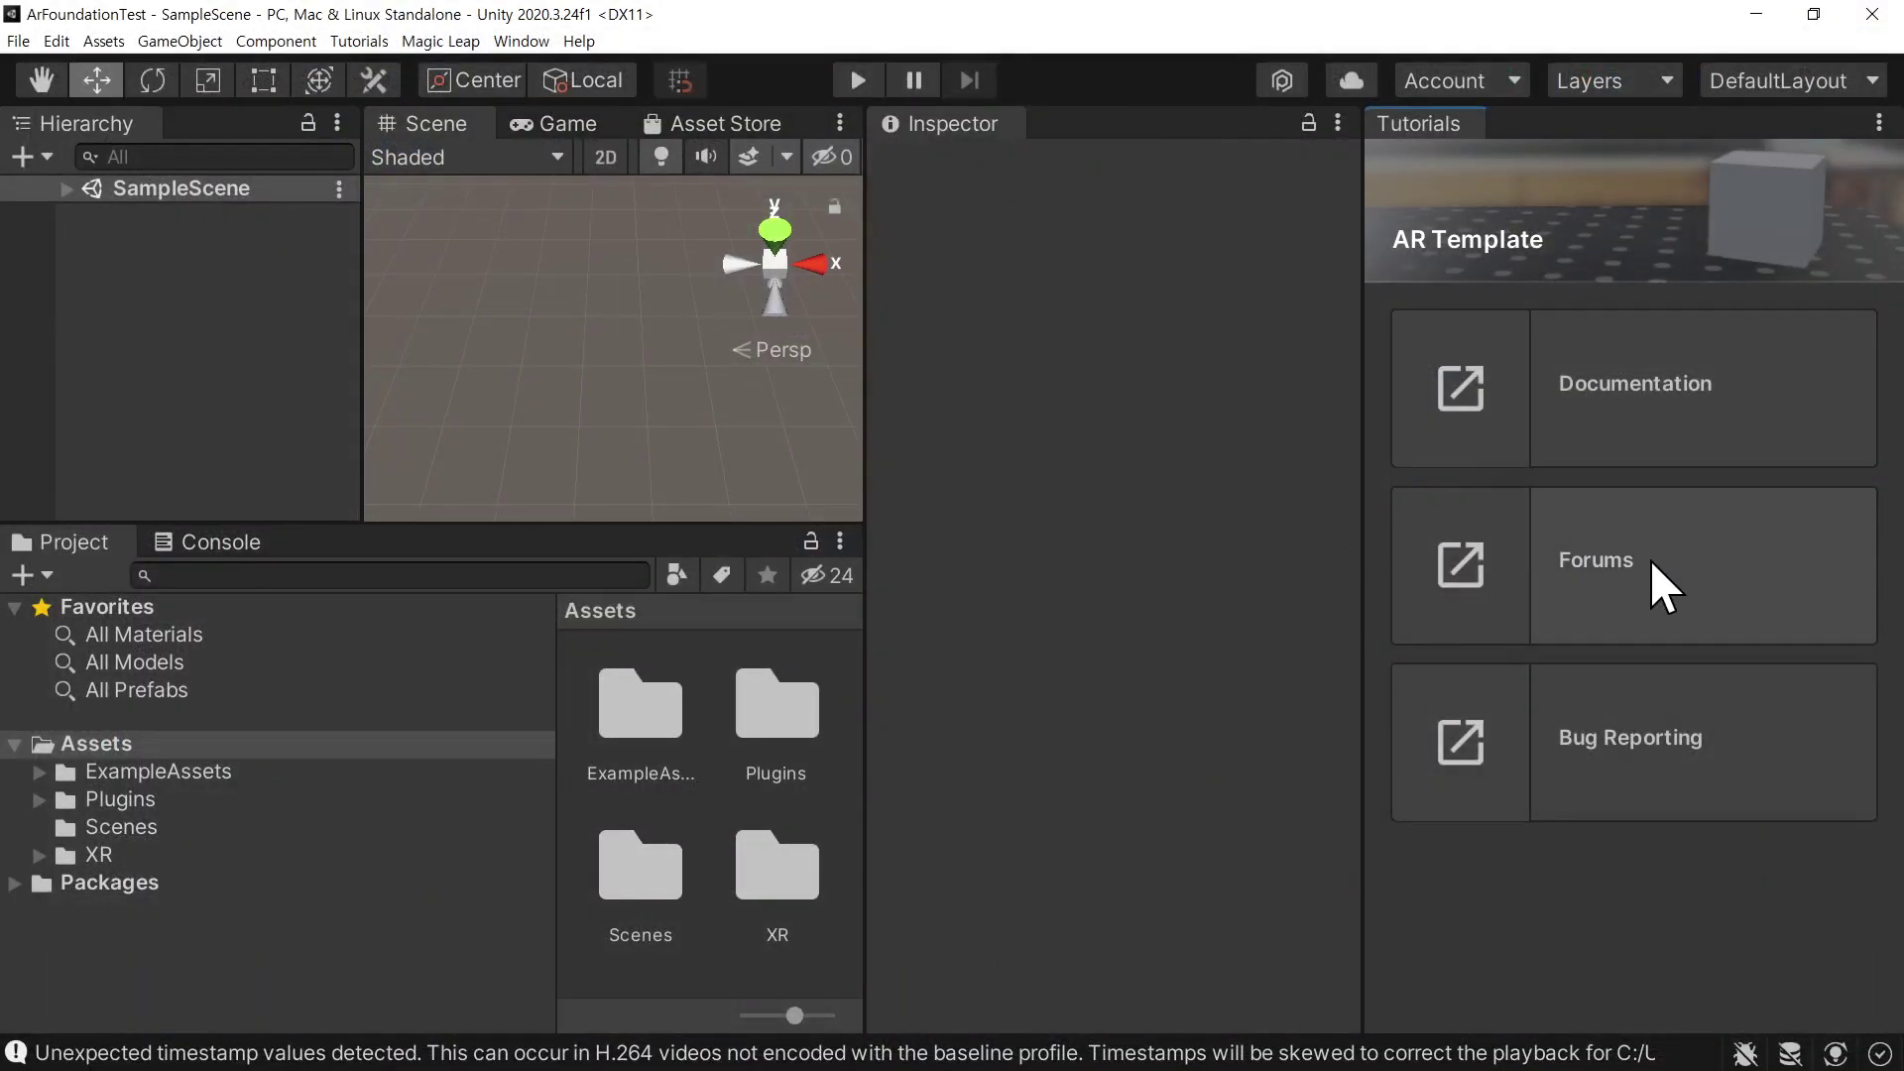
Open the Unity AR/VR (XR) Discussion forum, look through its threads, and close the browser
{"action": "left_click", "coordinate": [1483, 527]}
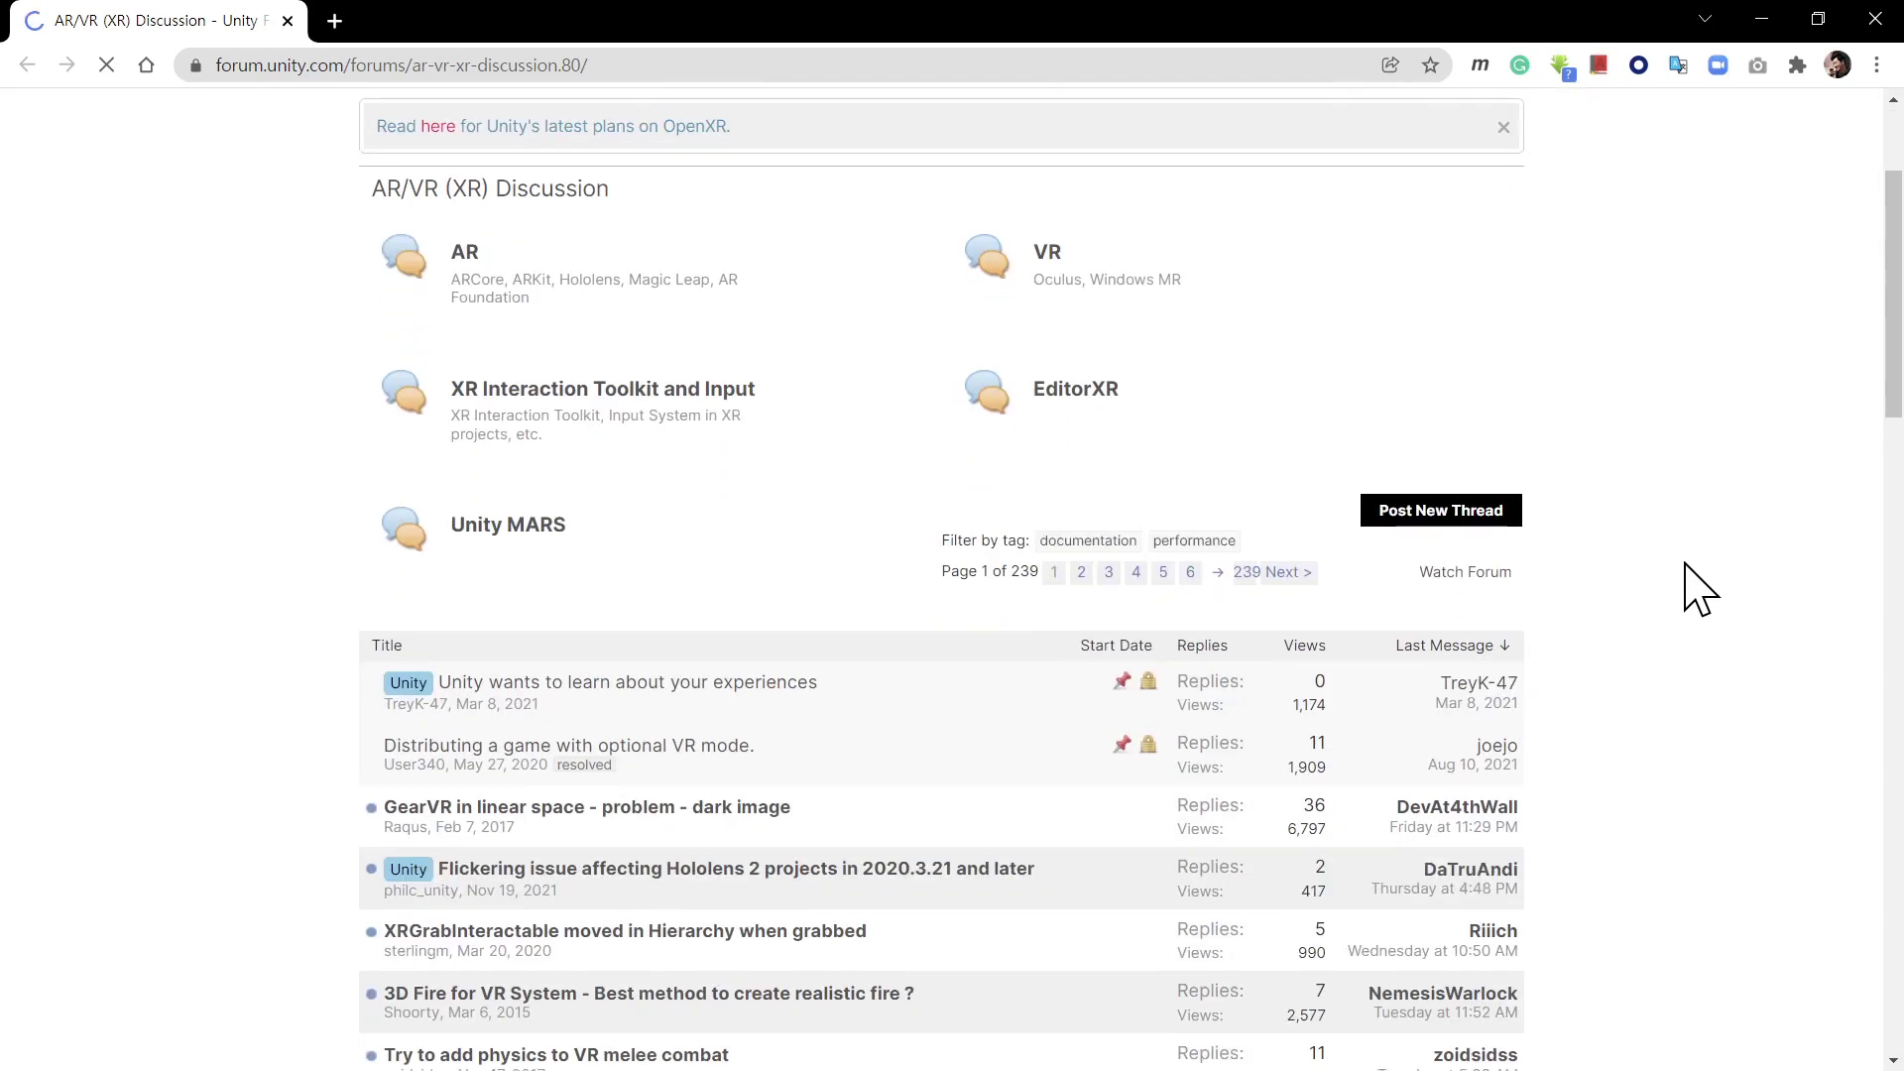
{"action": "scroll", "coordinate": [1701, 590], "scroll_direction": "down", "scroll_amount": 6}
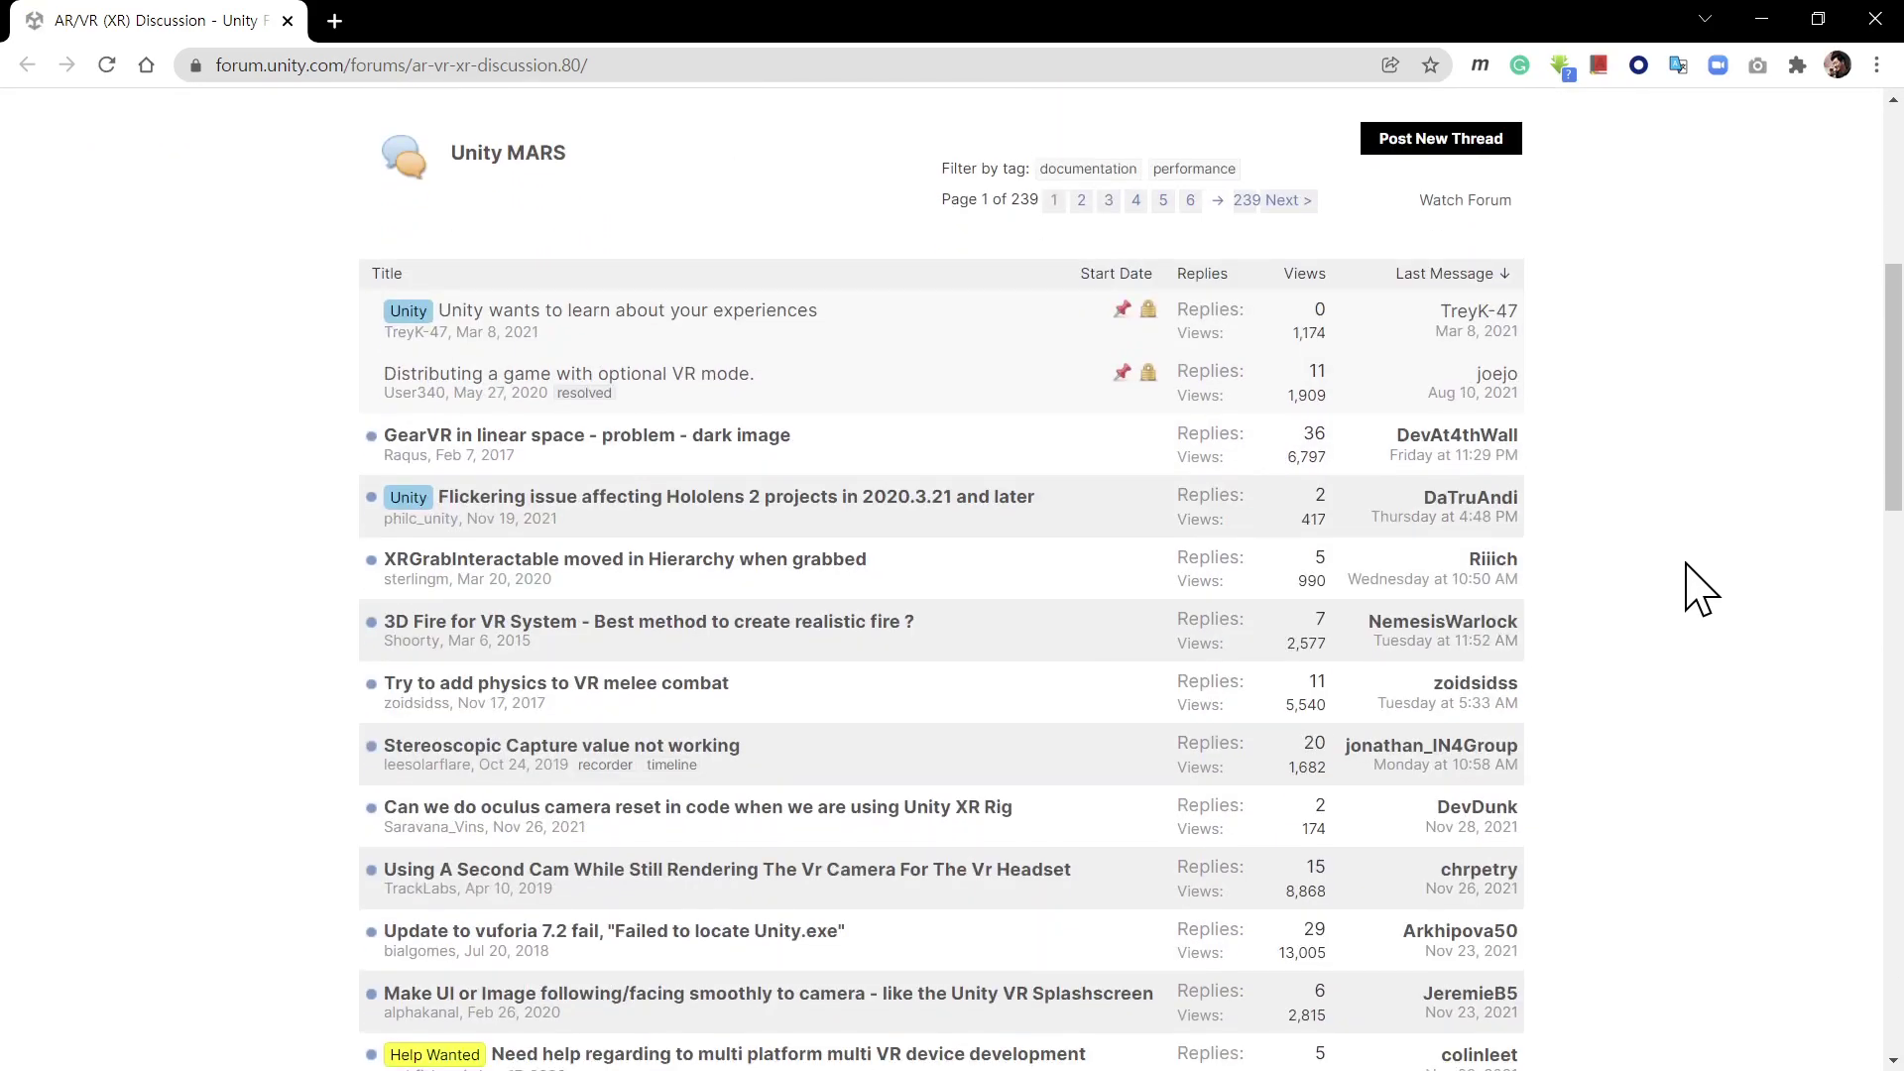
{"action": "scroll", "coordinate": [1701, 590], "scroll_direction": "down", "scroll_amount": 4}
{"action": "scroll", "coordinate": [1700, 590], "scroll_direction": "up", "scroll_amount": 10}
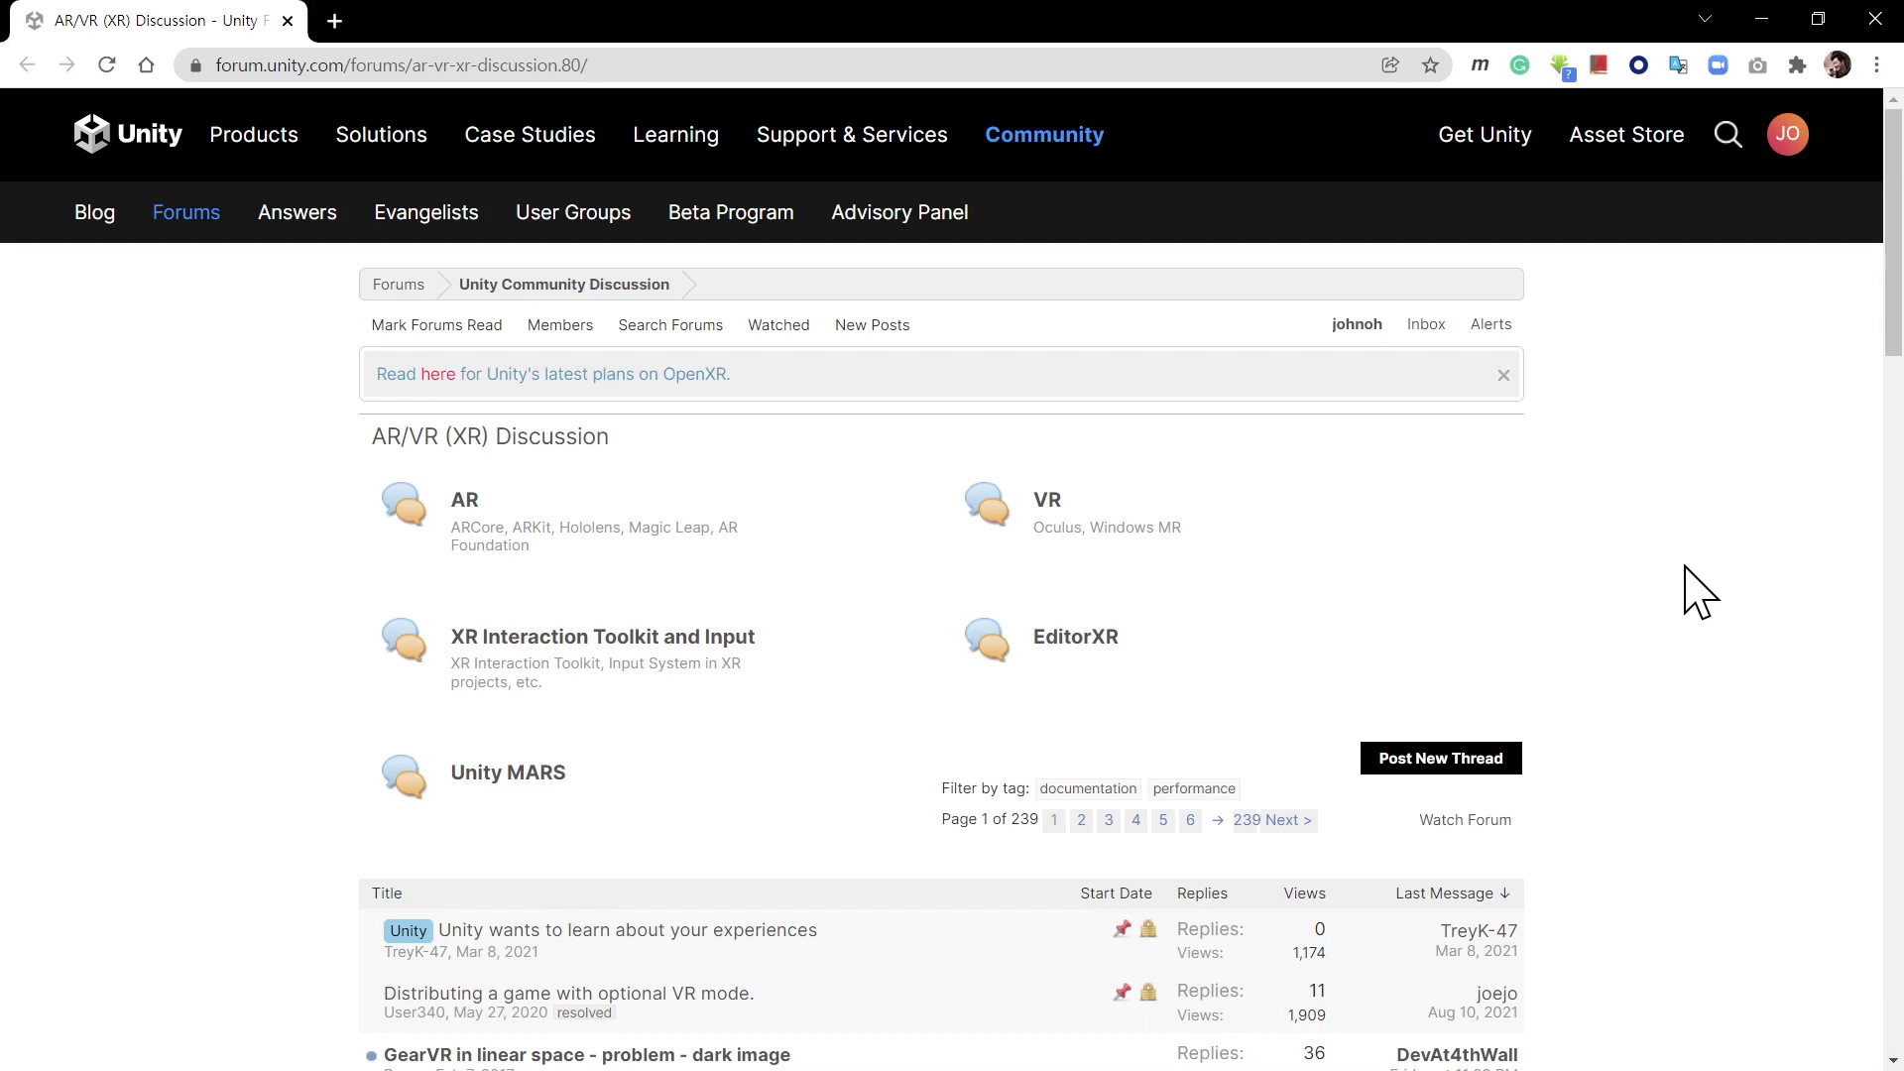
{"action": "left_click", "coordinate": [1874, 18]}
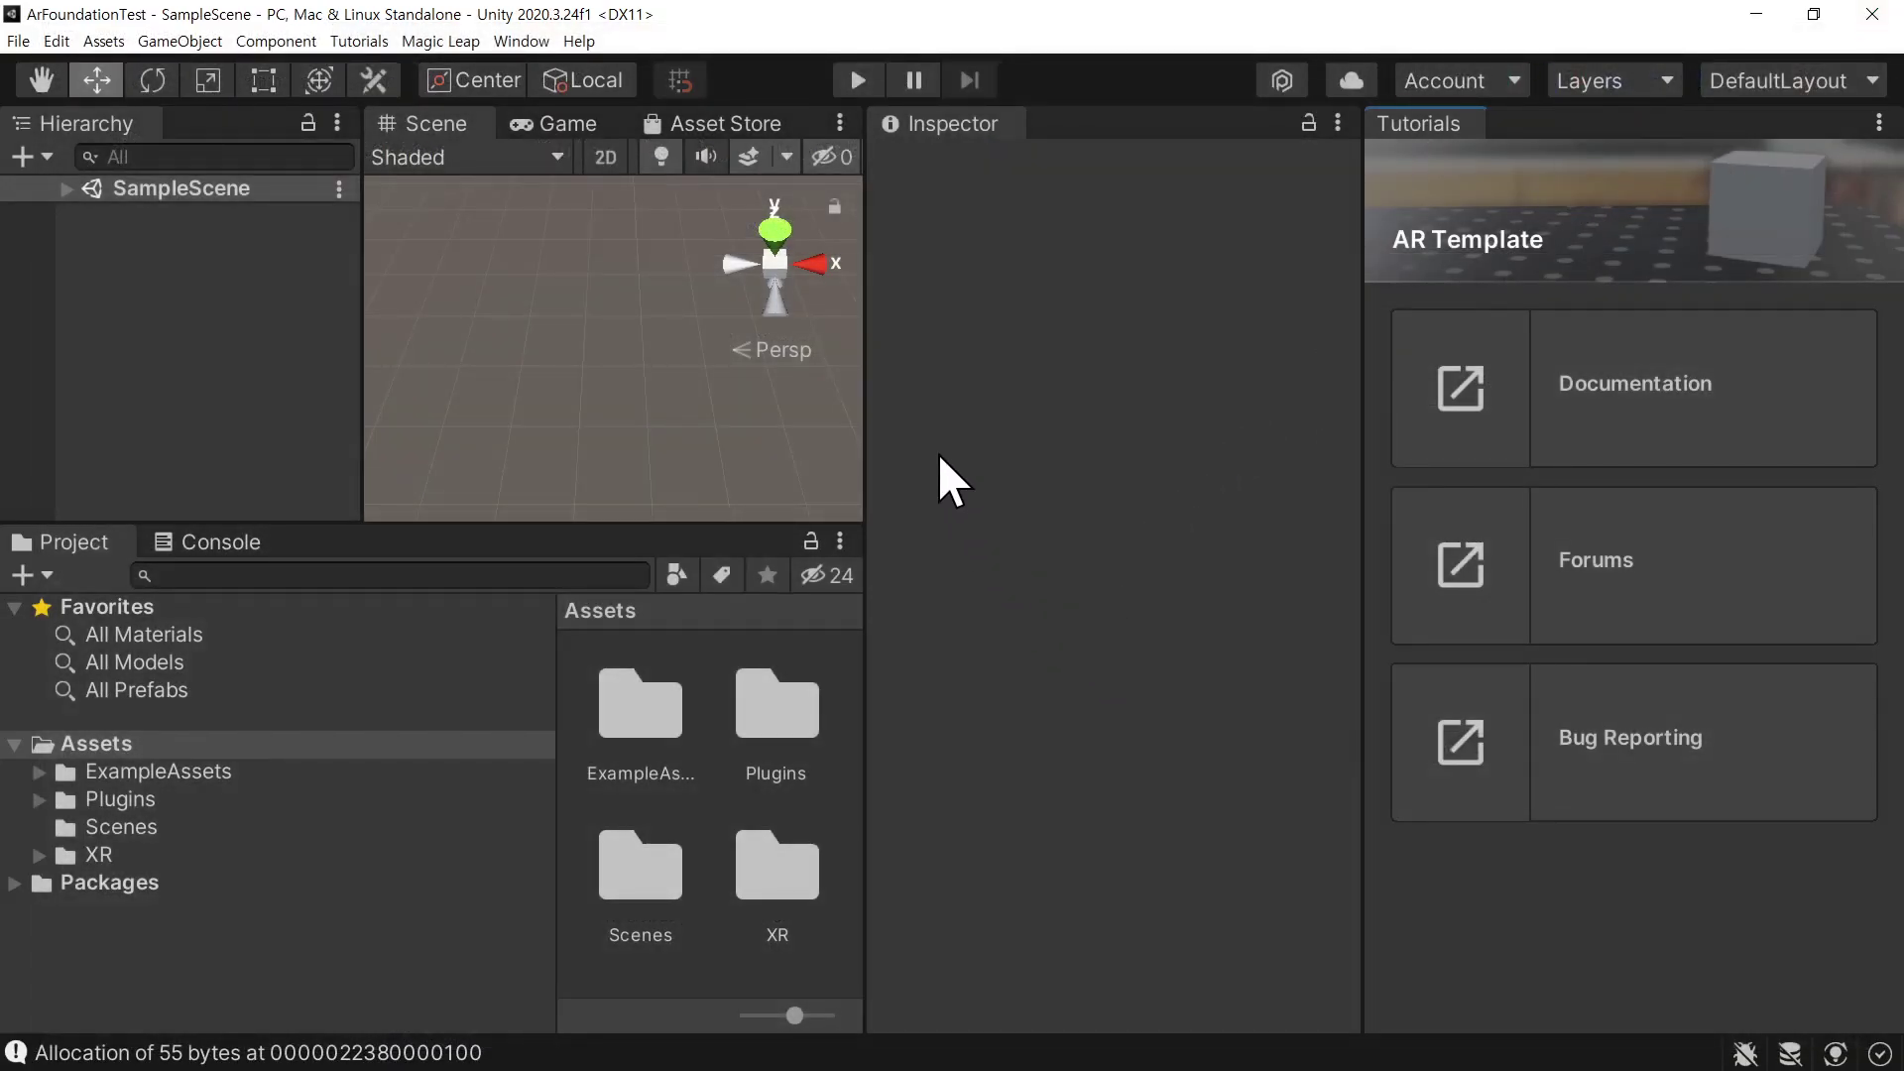
Dock the Inspector ahead of Tutorials in one narrower column, and enlarge the Scene view by shrinking the Hierarchy and Project areas
{"action": "left_click", "coordinate": [974, 132]}
{"action": "left_click_drag", "start_coordinate": [972, 129], "coordinate": [1515, 155]}
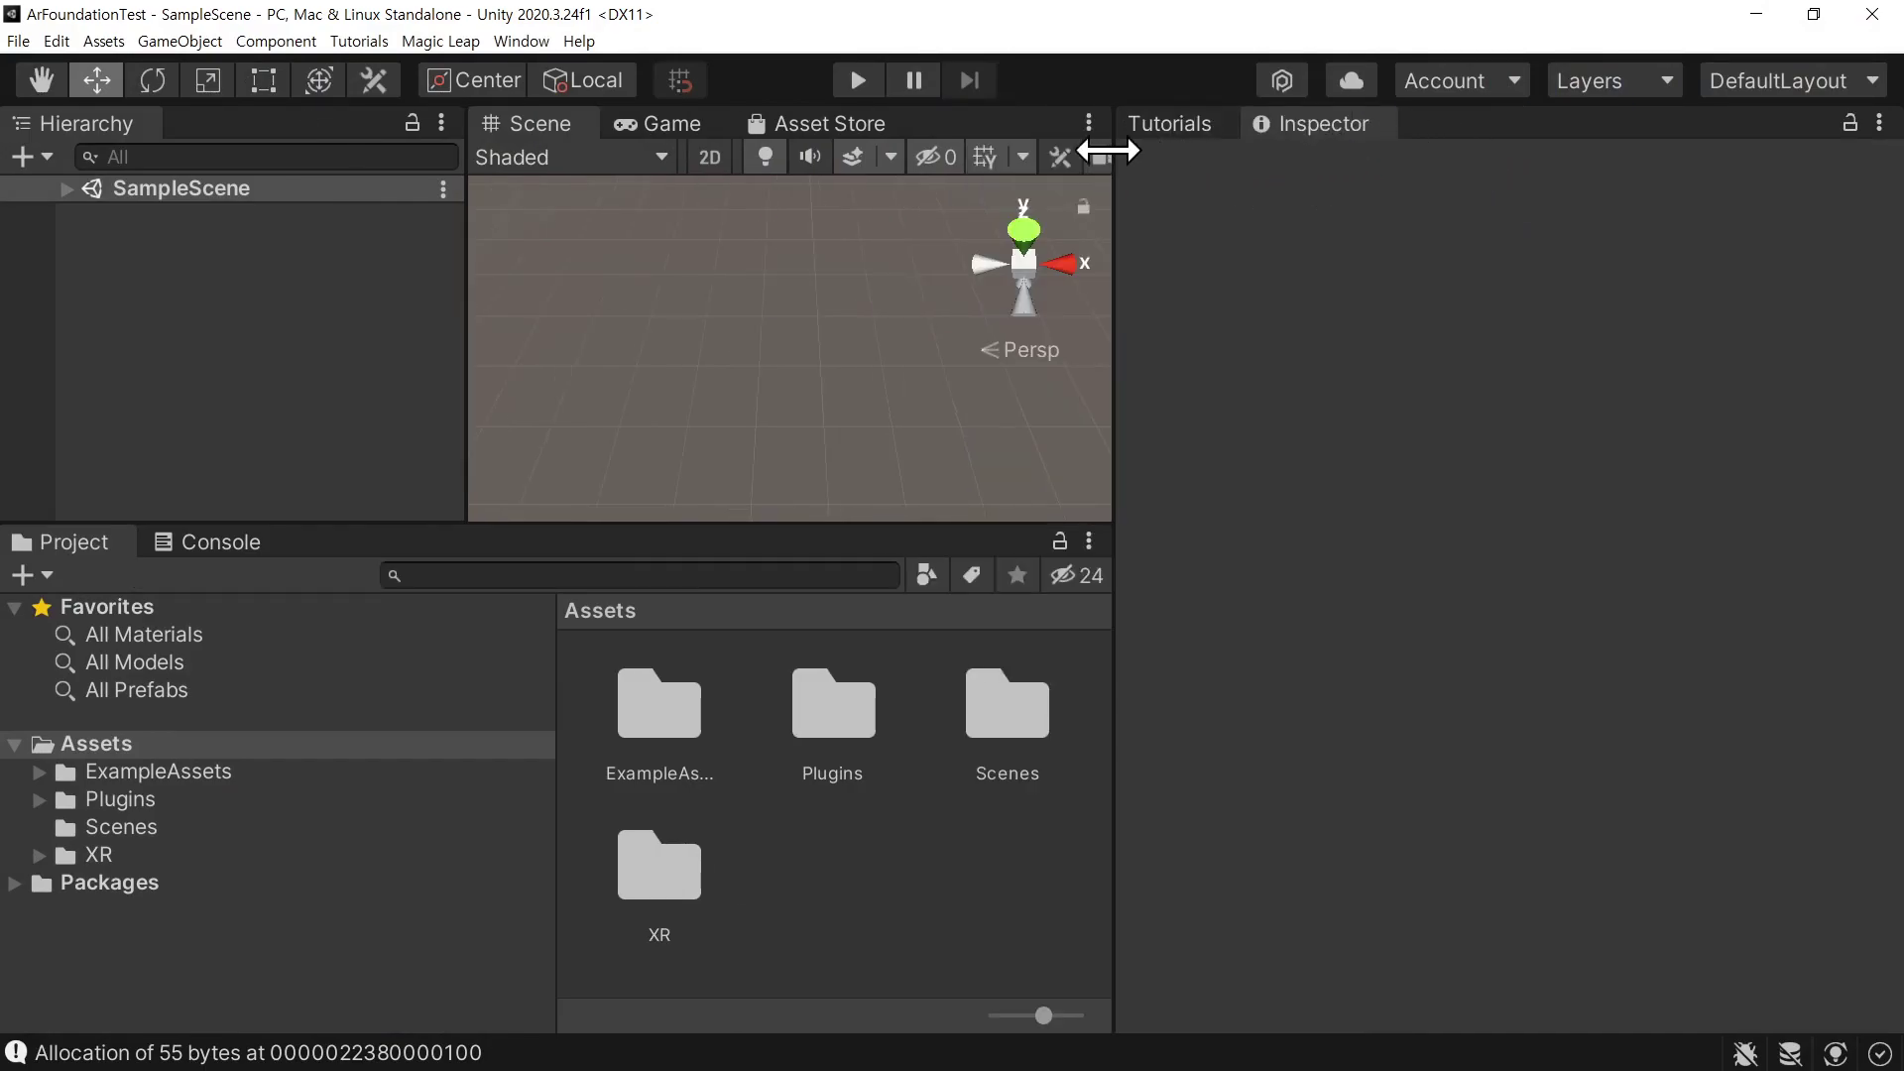
{"action": "left_click_drag", "start_coordinate": [1112, 196], "coordinate": [1425, 199]}
{"action": "left_click", "coordinate": [1622, 122]}
{"action": "left_click_drag", "start_coordinate": [1622, 122], "coordinate": [1485, 141]}
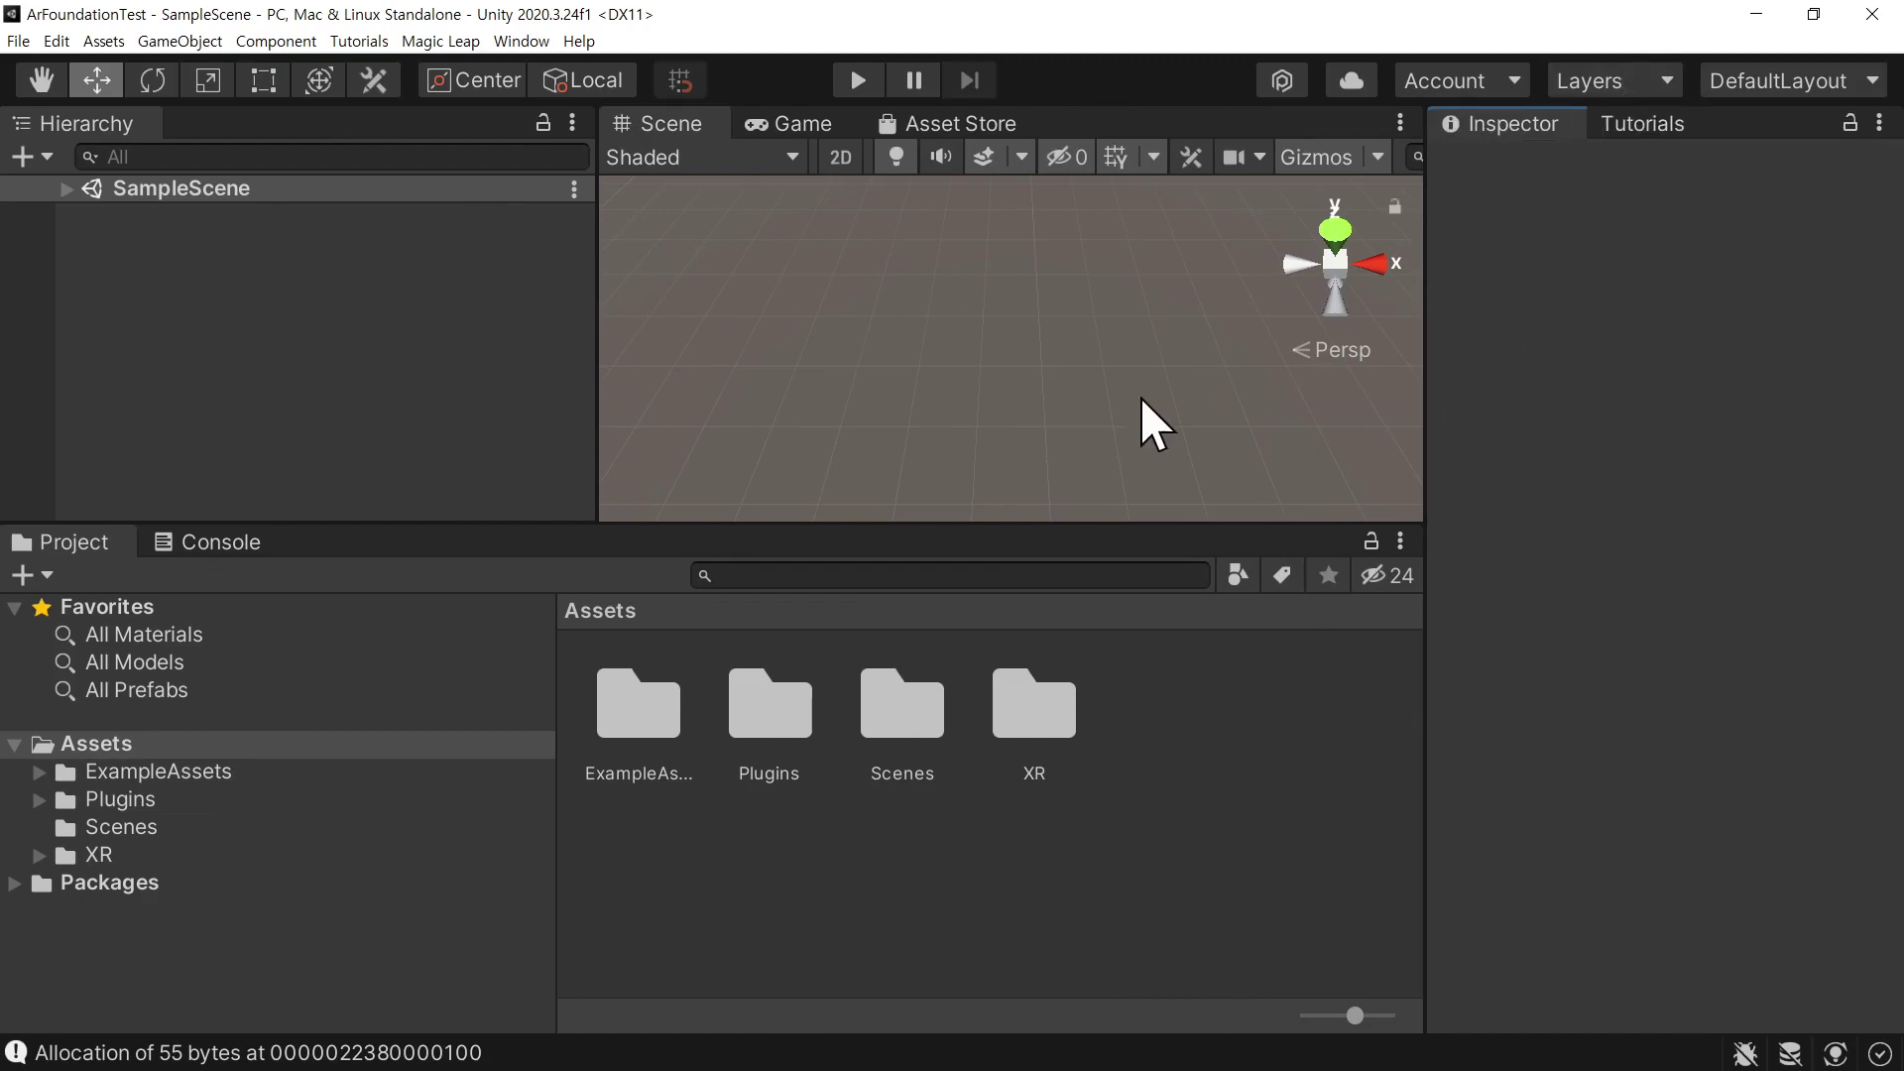
{"action": "left_click_drag", "start_coordinate": [597, 385], "coordinate": [349, 397]}
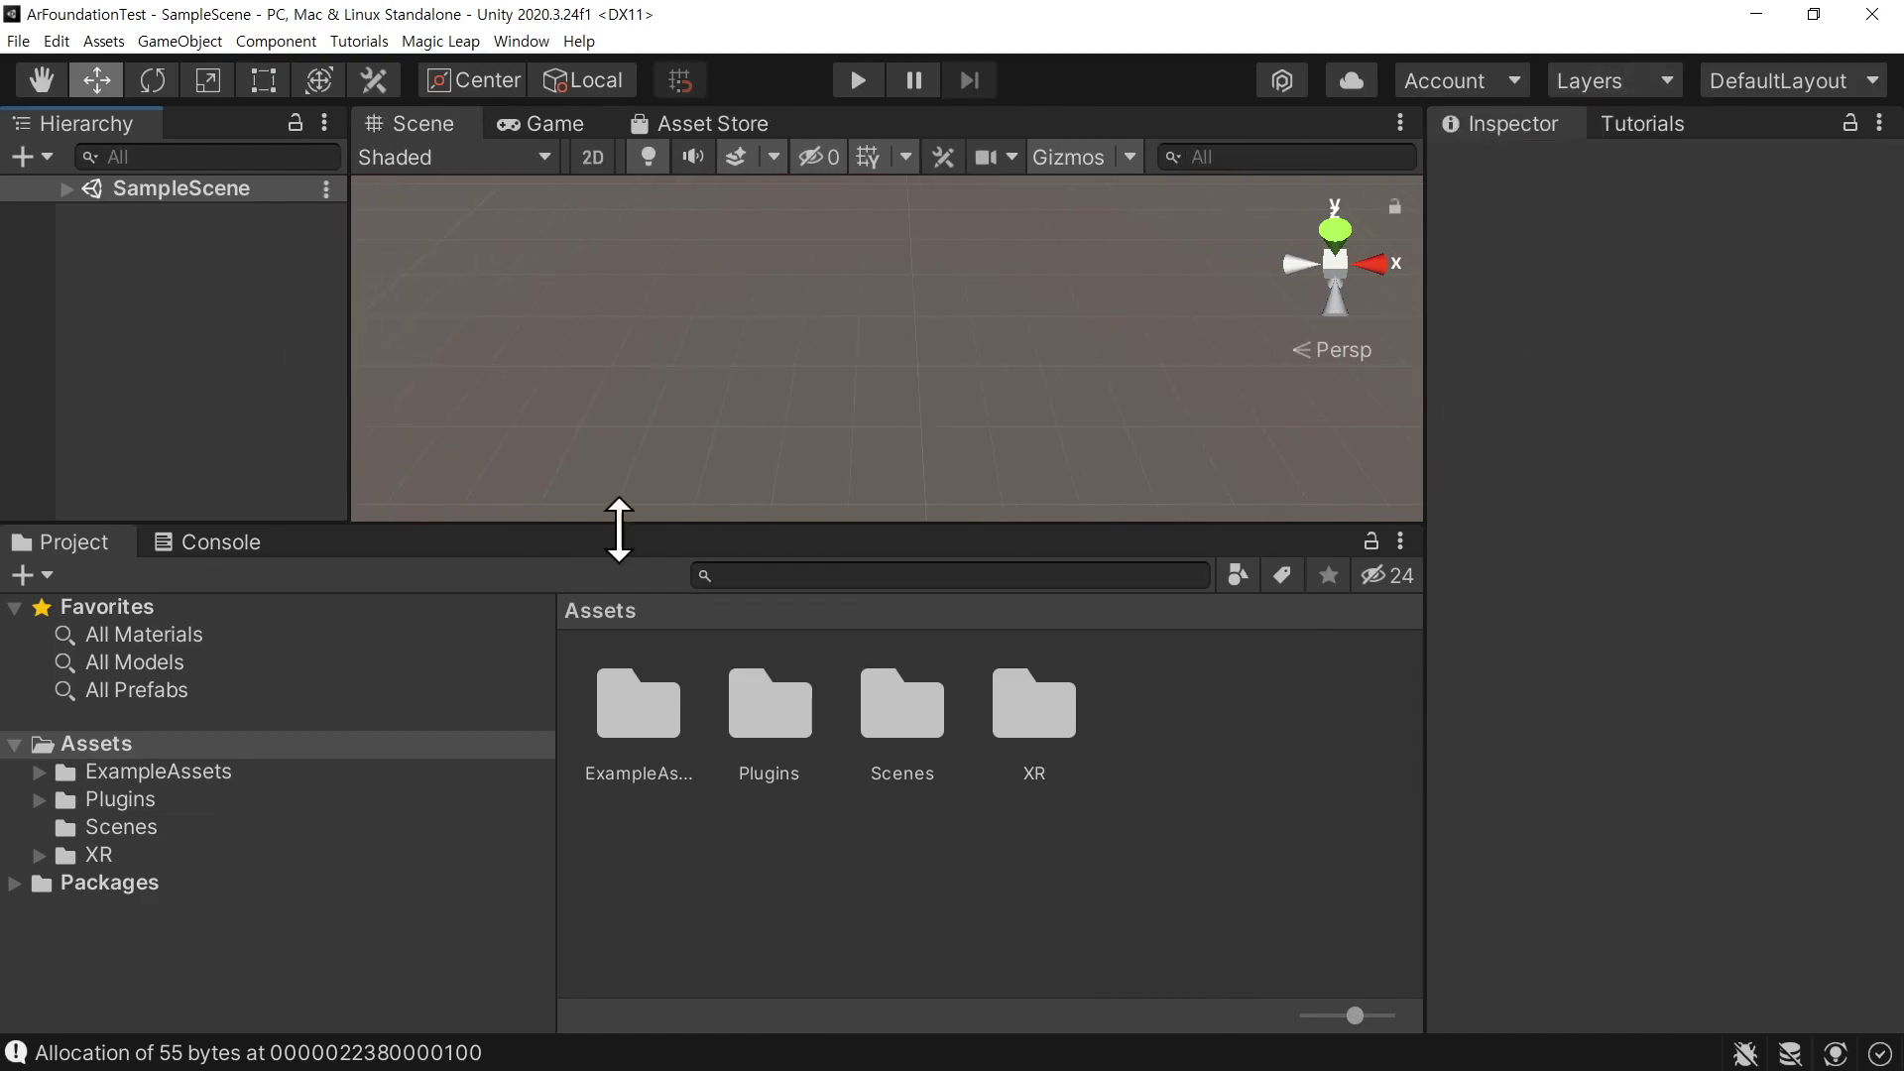
{"action": "left_click_drag", "start_coordinate": [702, 530], "coordinate": [701, 572]}
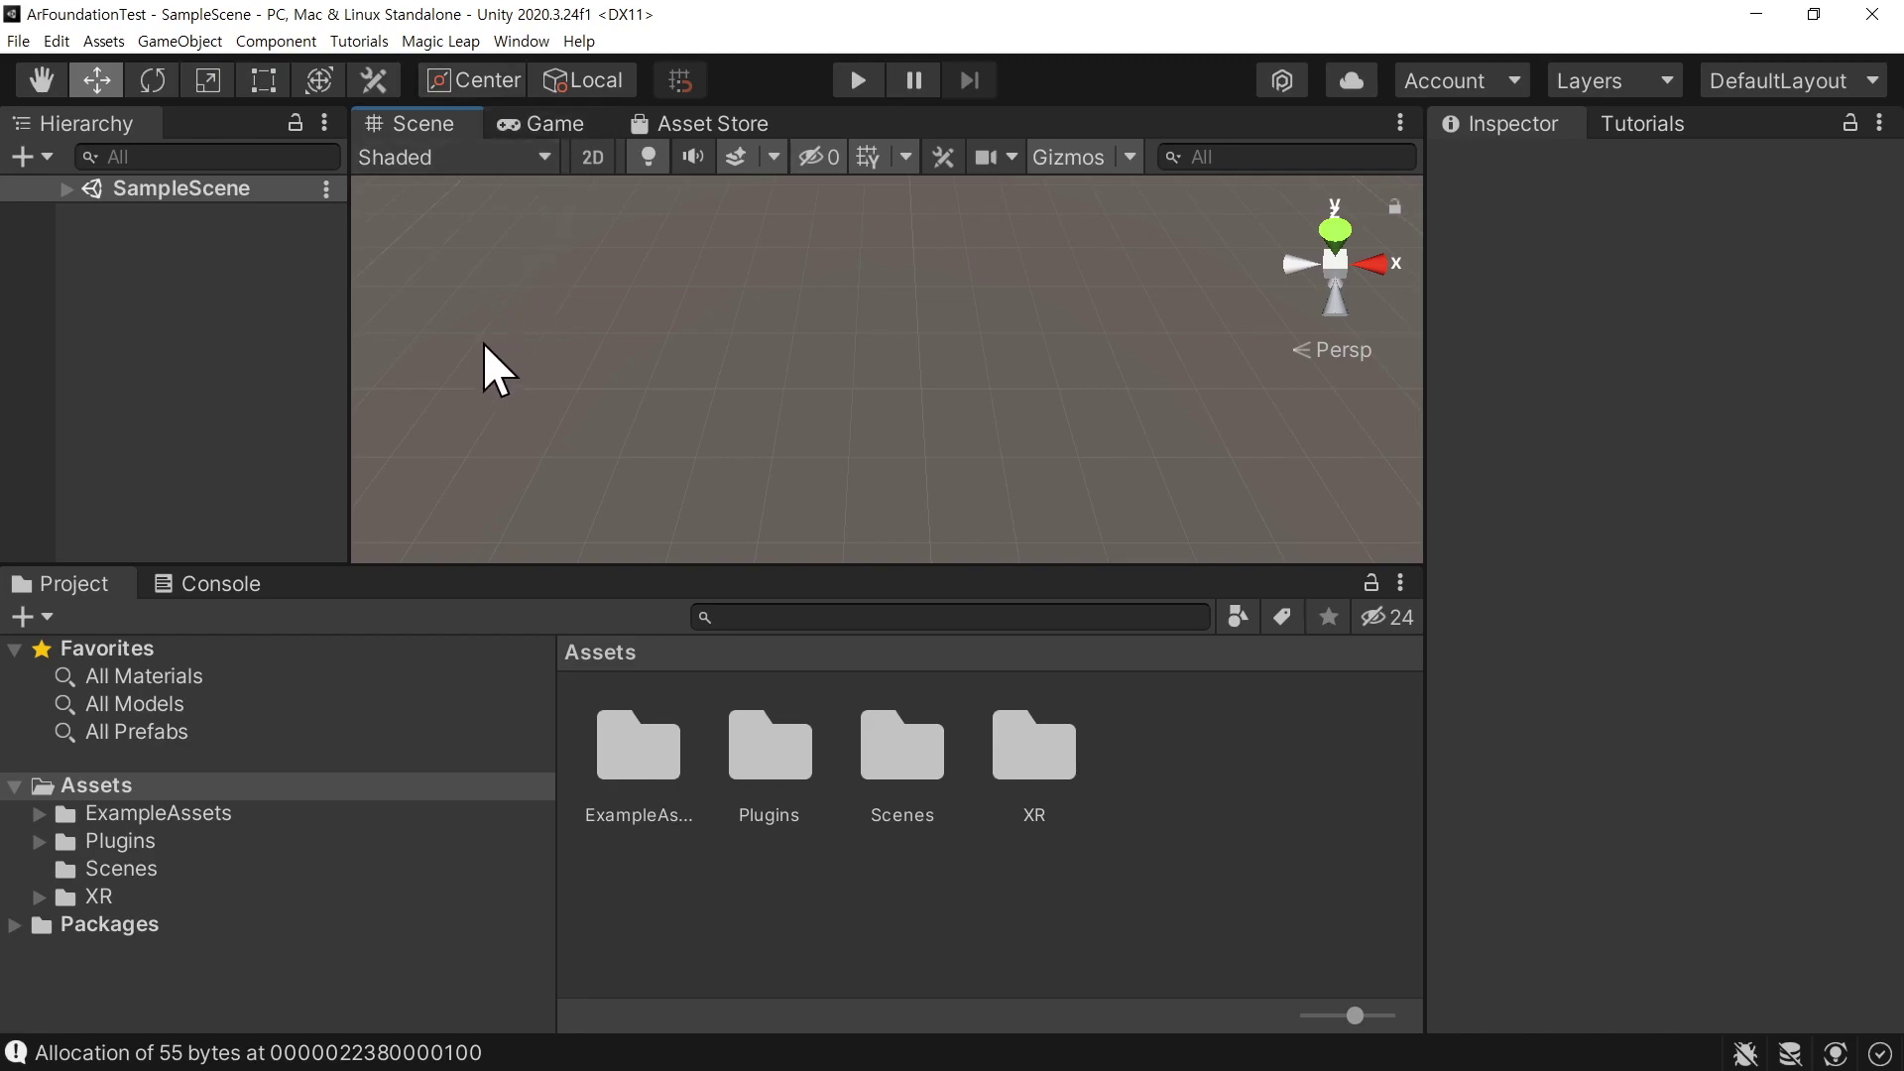
Open the Package Manager to show the packages in the project
{"action": "left_click", "coordinate": [518, 41]}
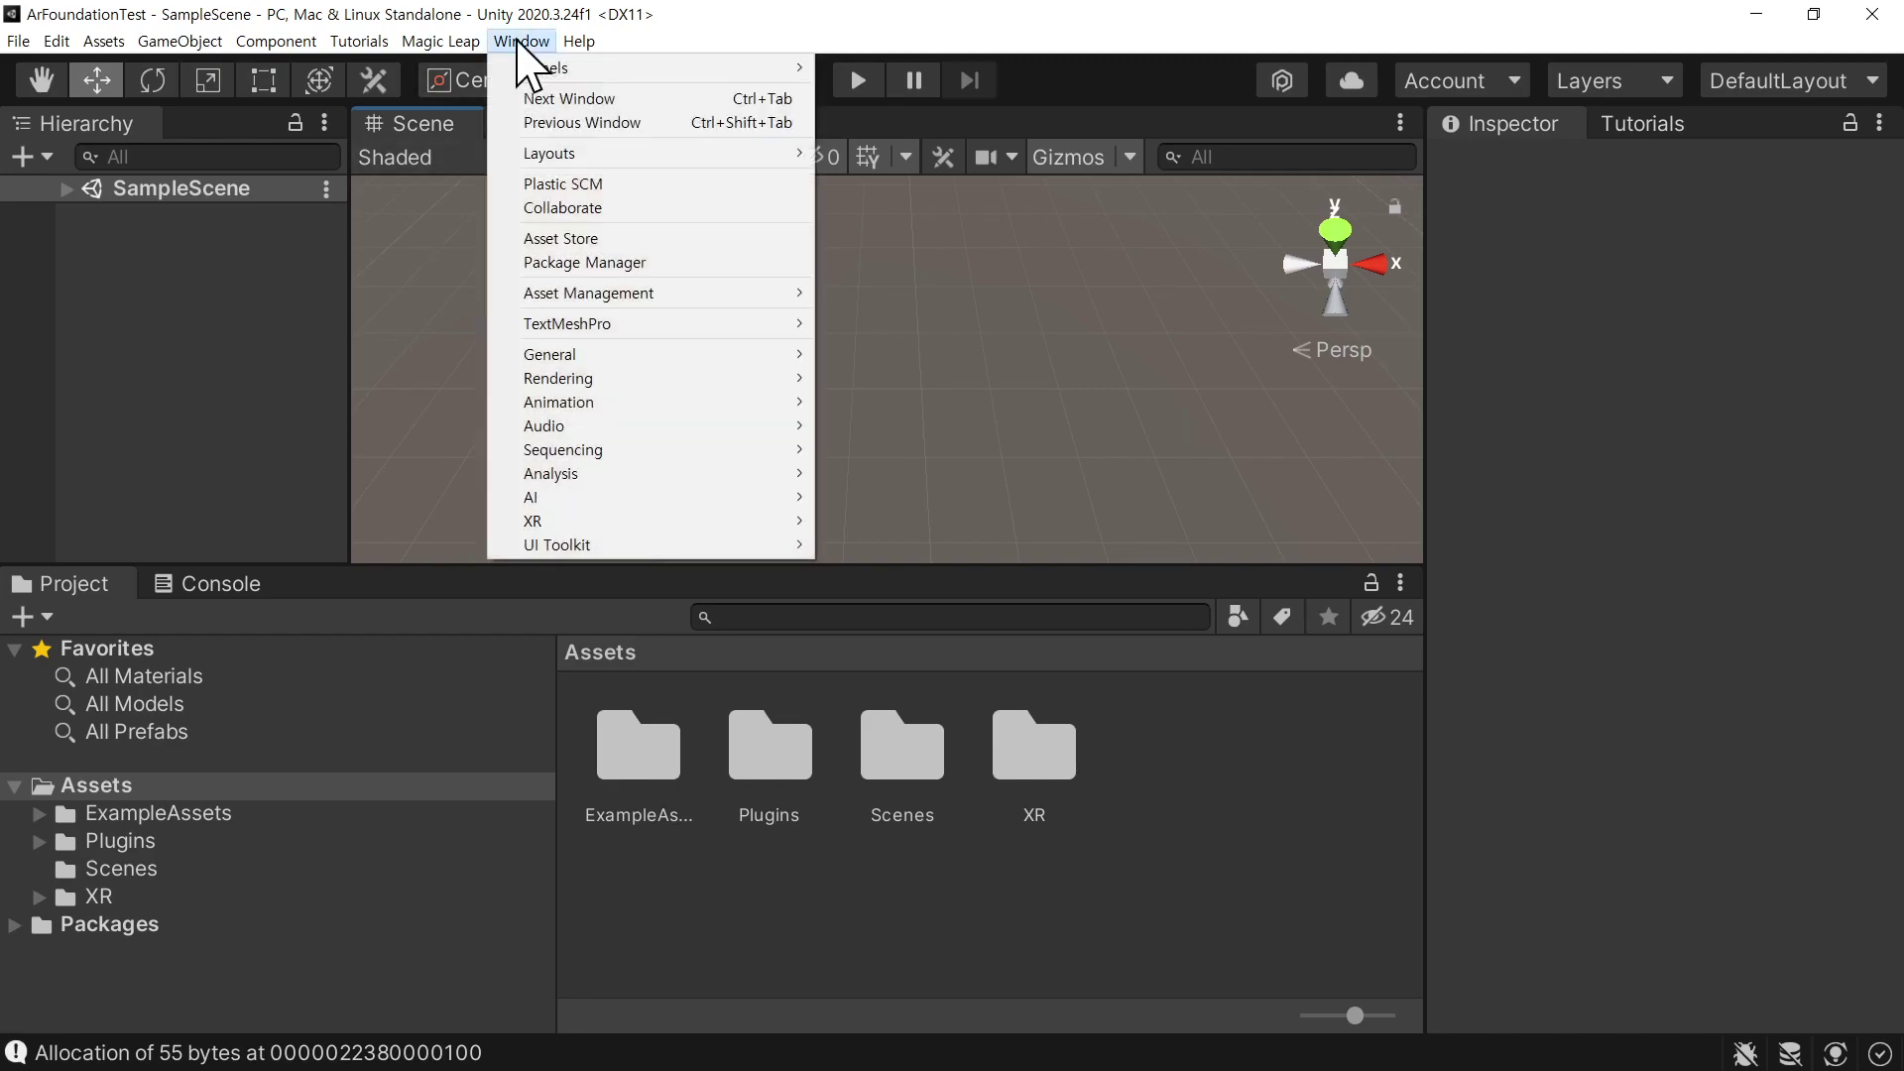
{"action": "left_click", "coordinate": [593, 262]}
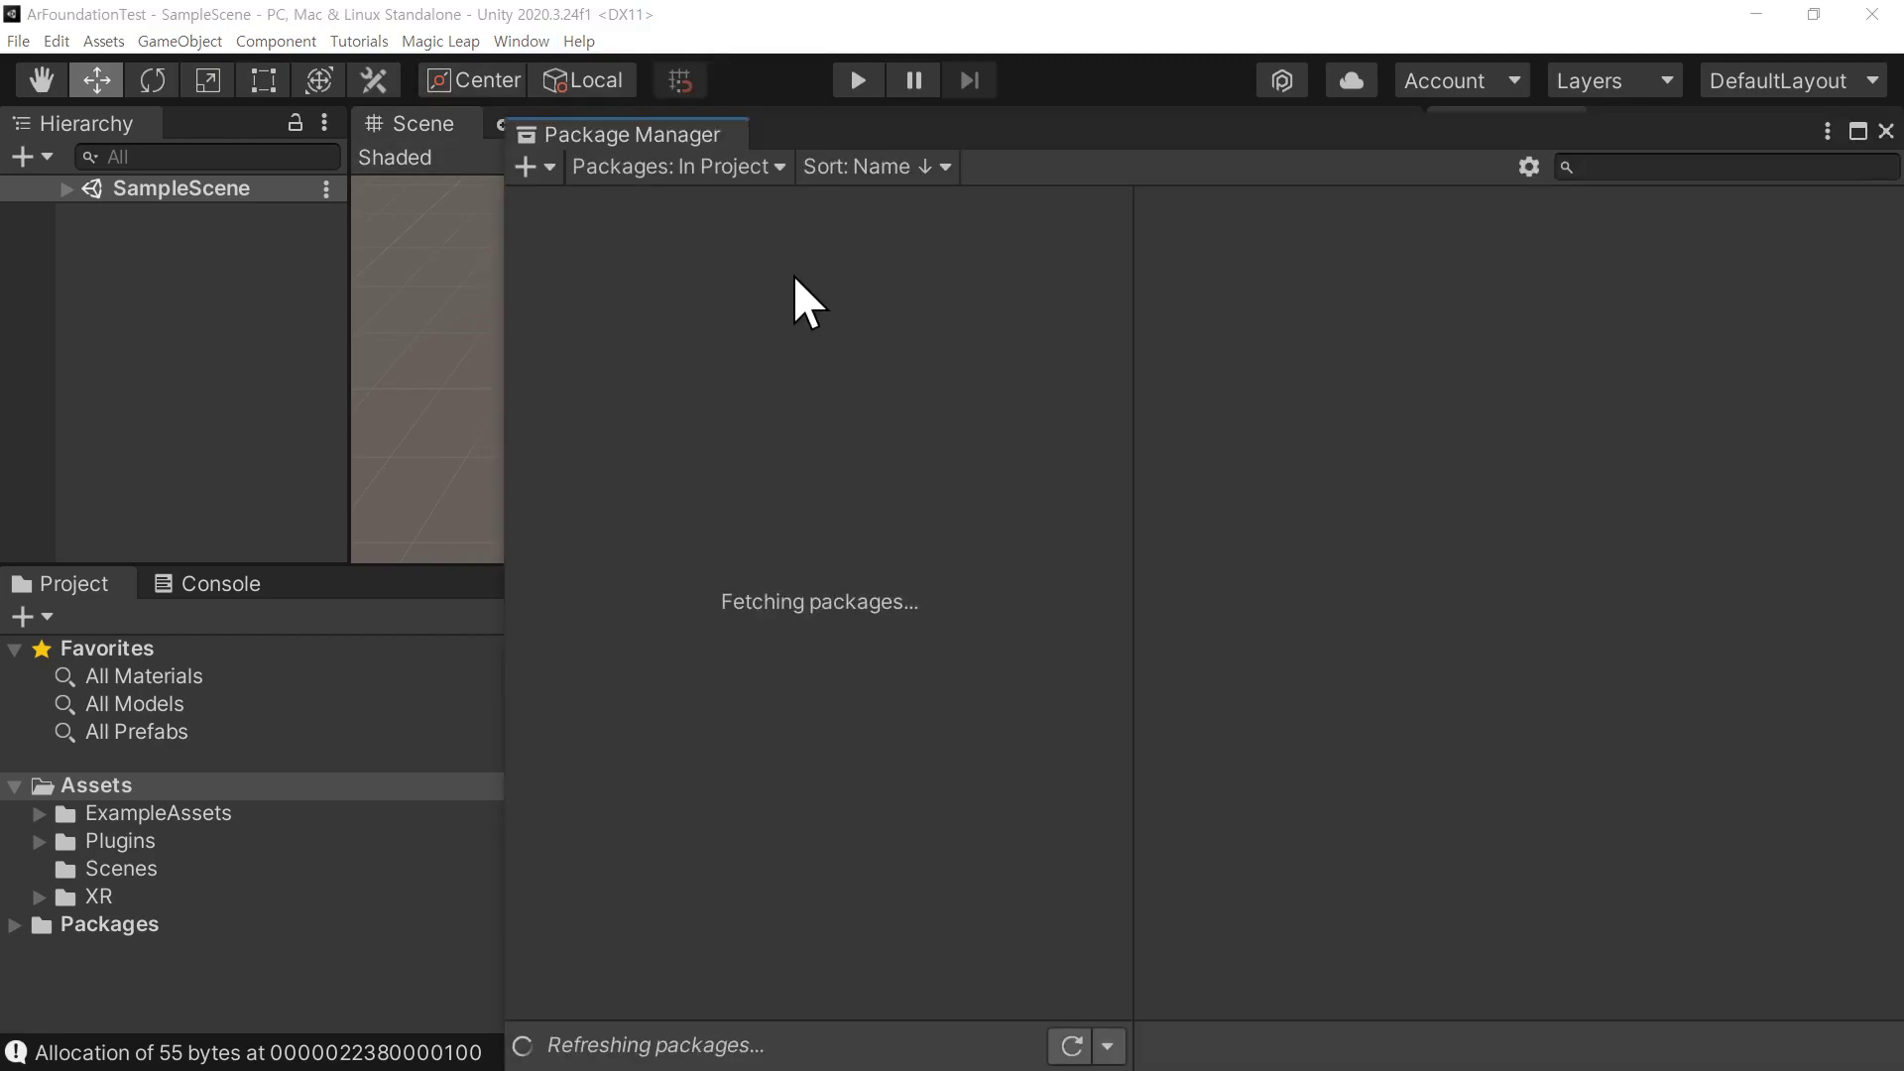
Review the details of the ARCore, ARKit, Magic Leap and XR Plugin Management packages, and close the Package Manager
{"action": "left_click_drag", "start_coordinate": [949, 129], "coordinate": [750, 65]}
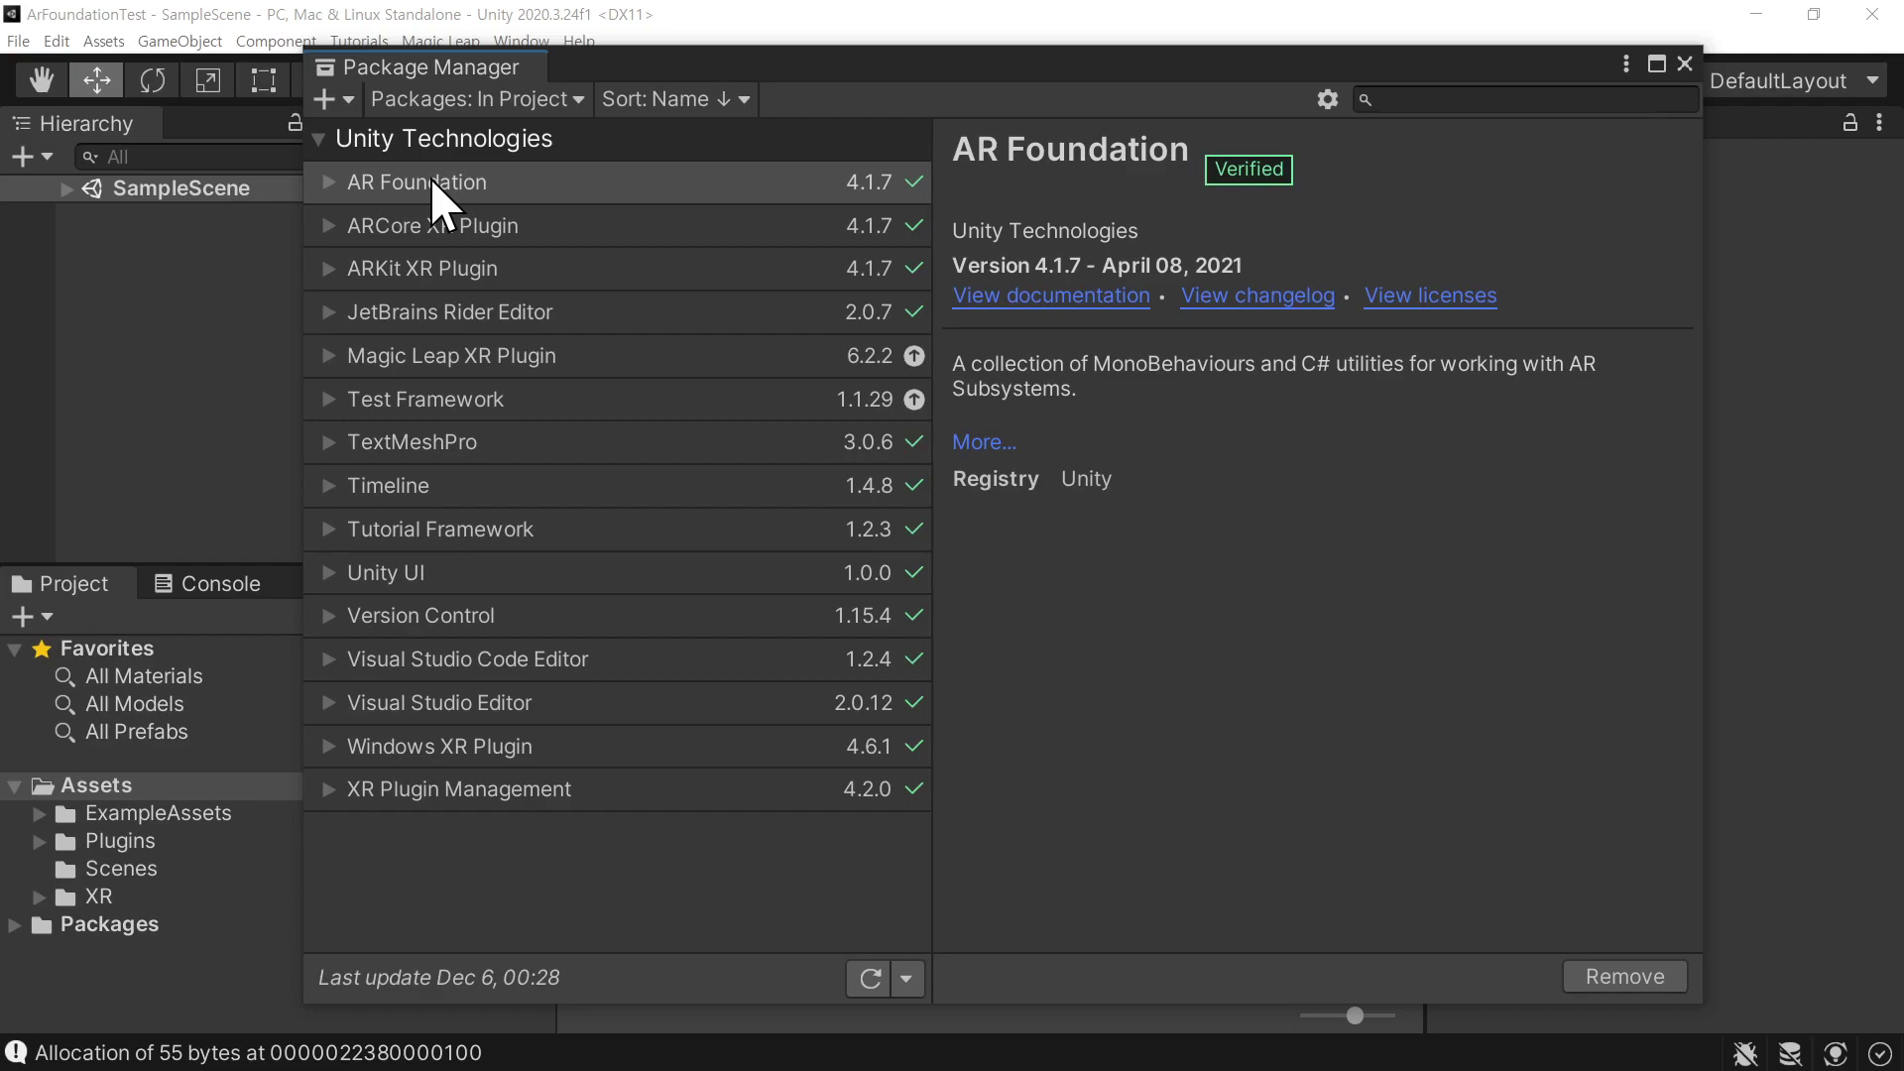
{"action": "left_click", "coordinate": [416, 236]}
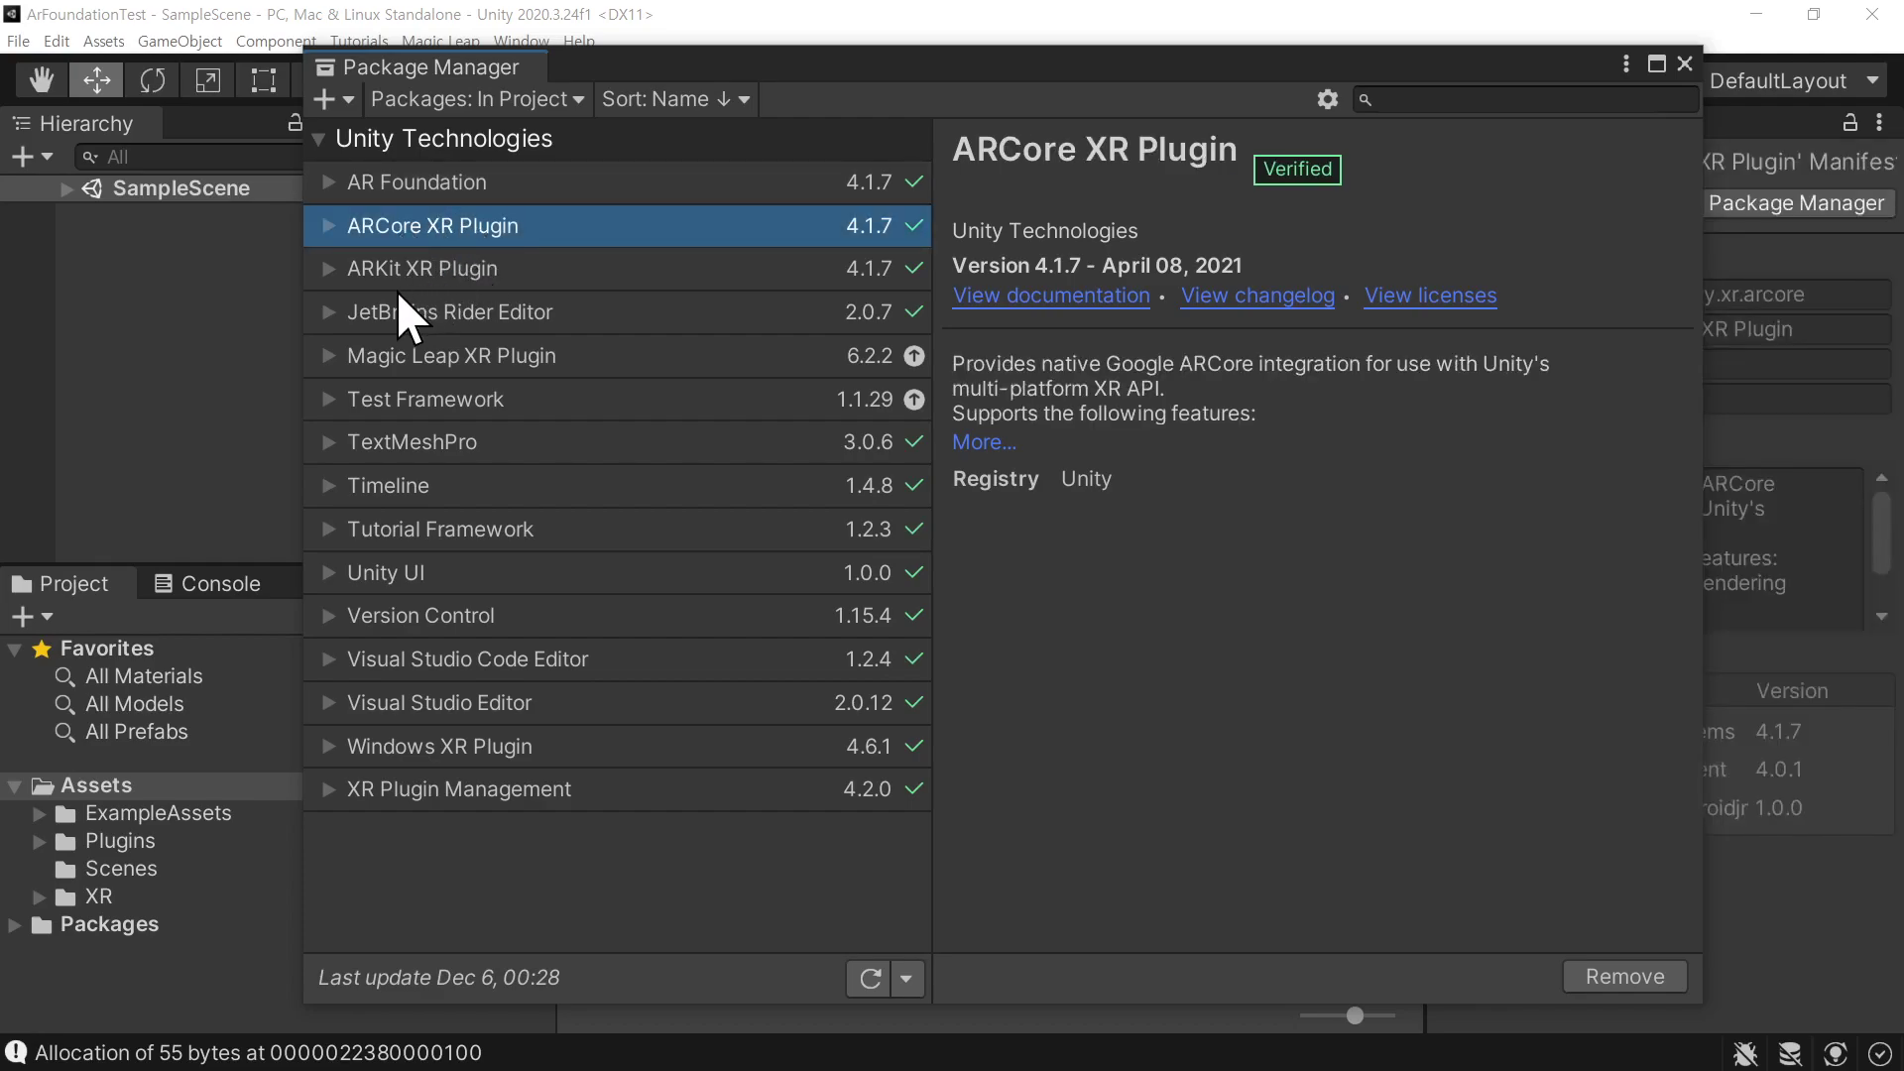
{"action": "left_click", "coordinate": [451, 269]}
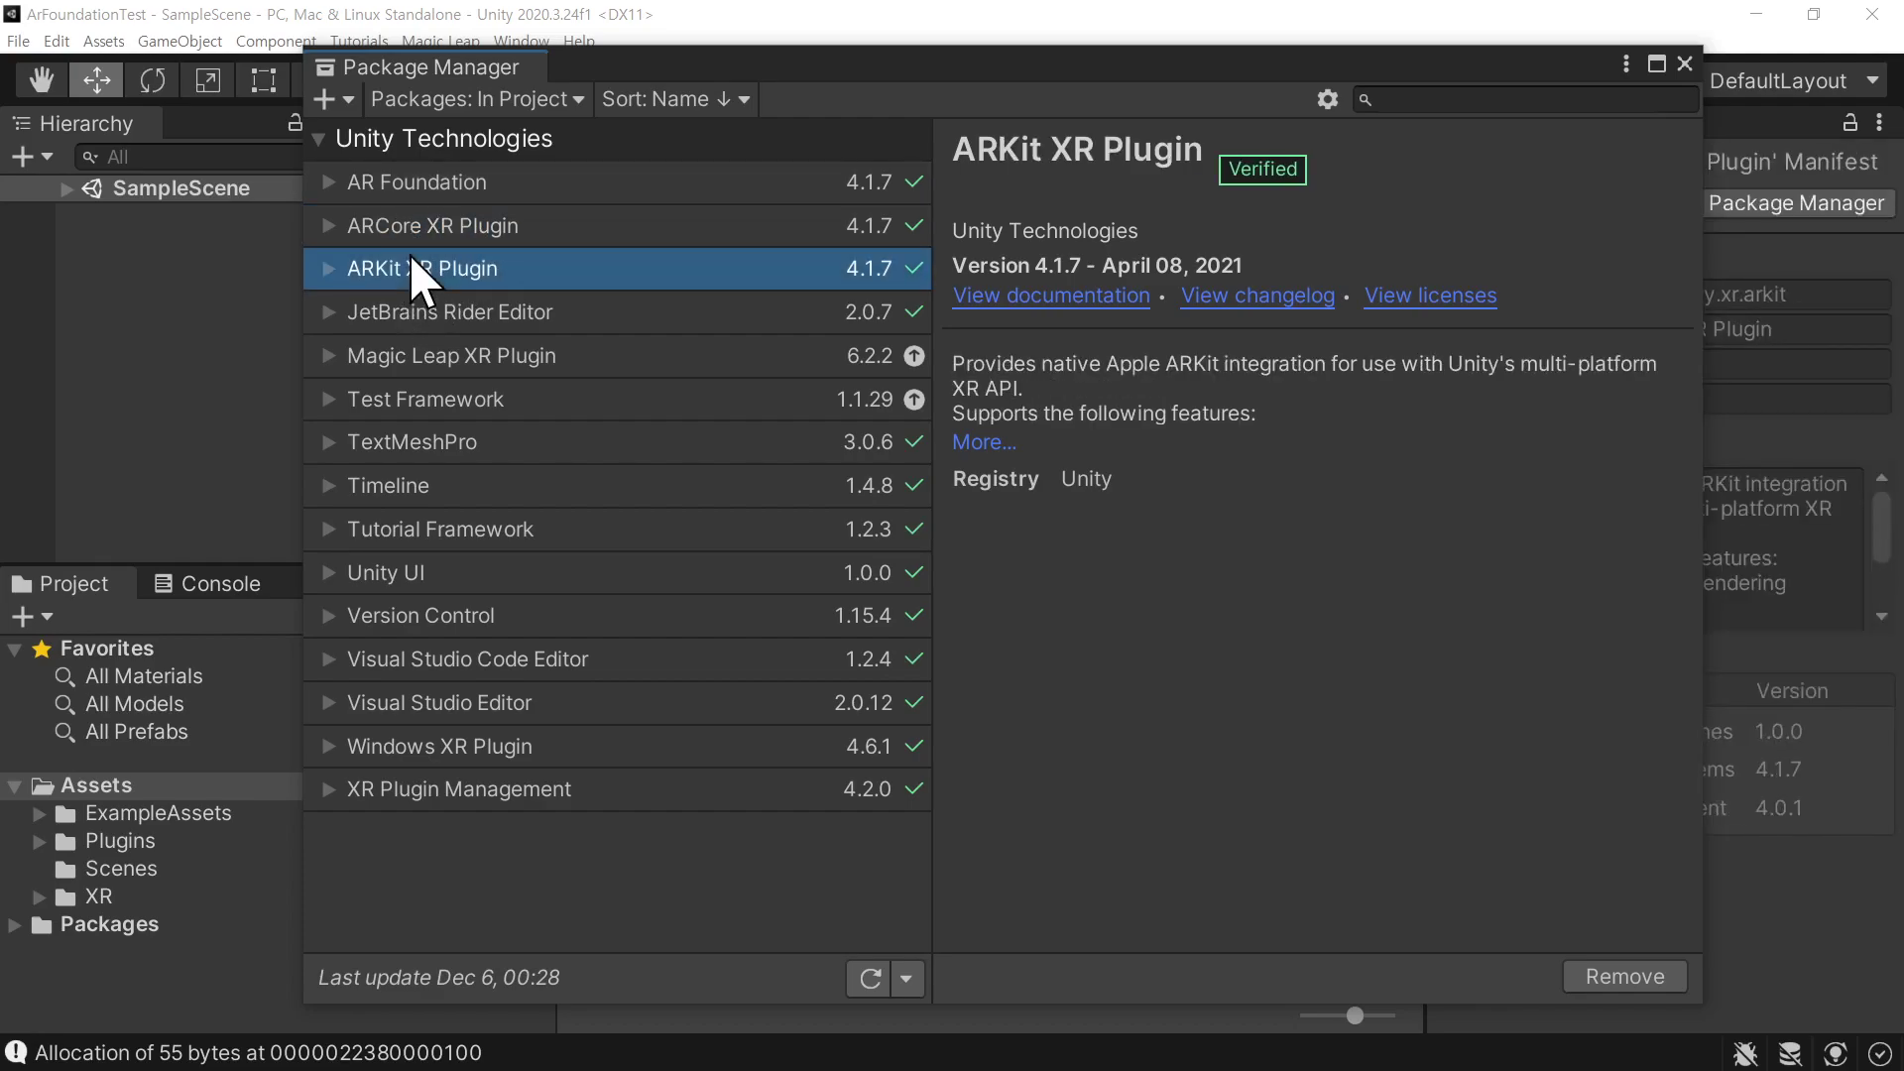
{"action": "left_click", "coordinate": [452, 359]}
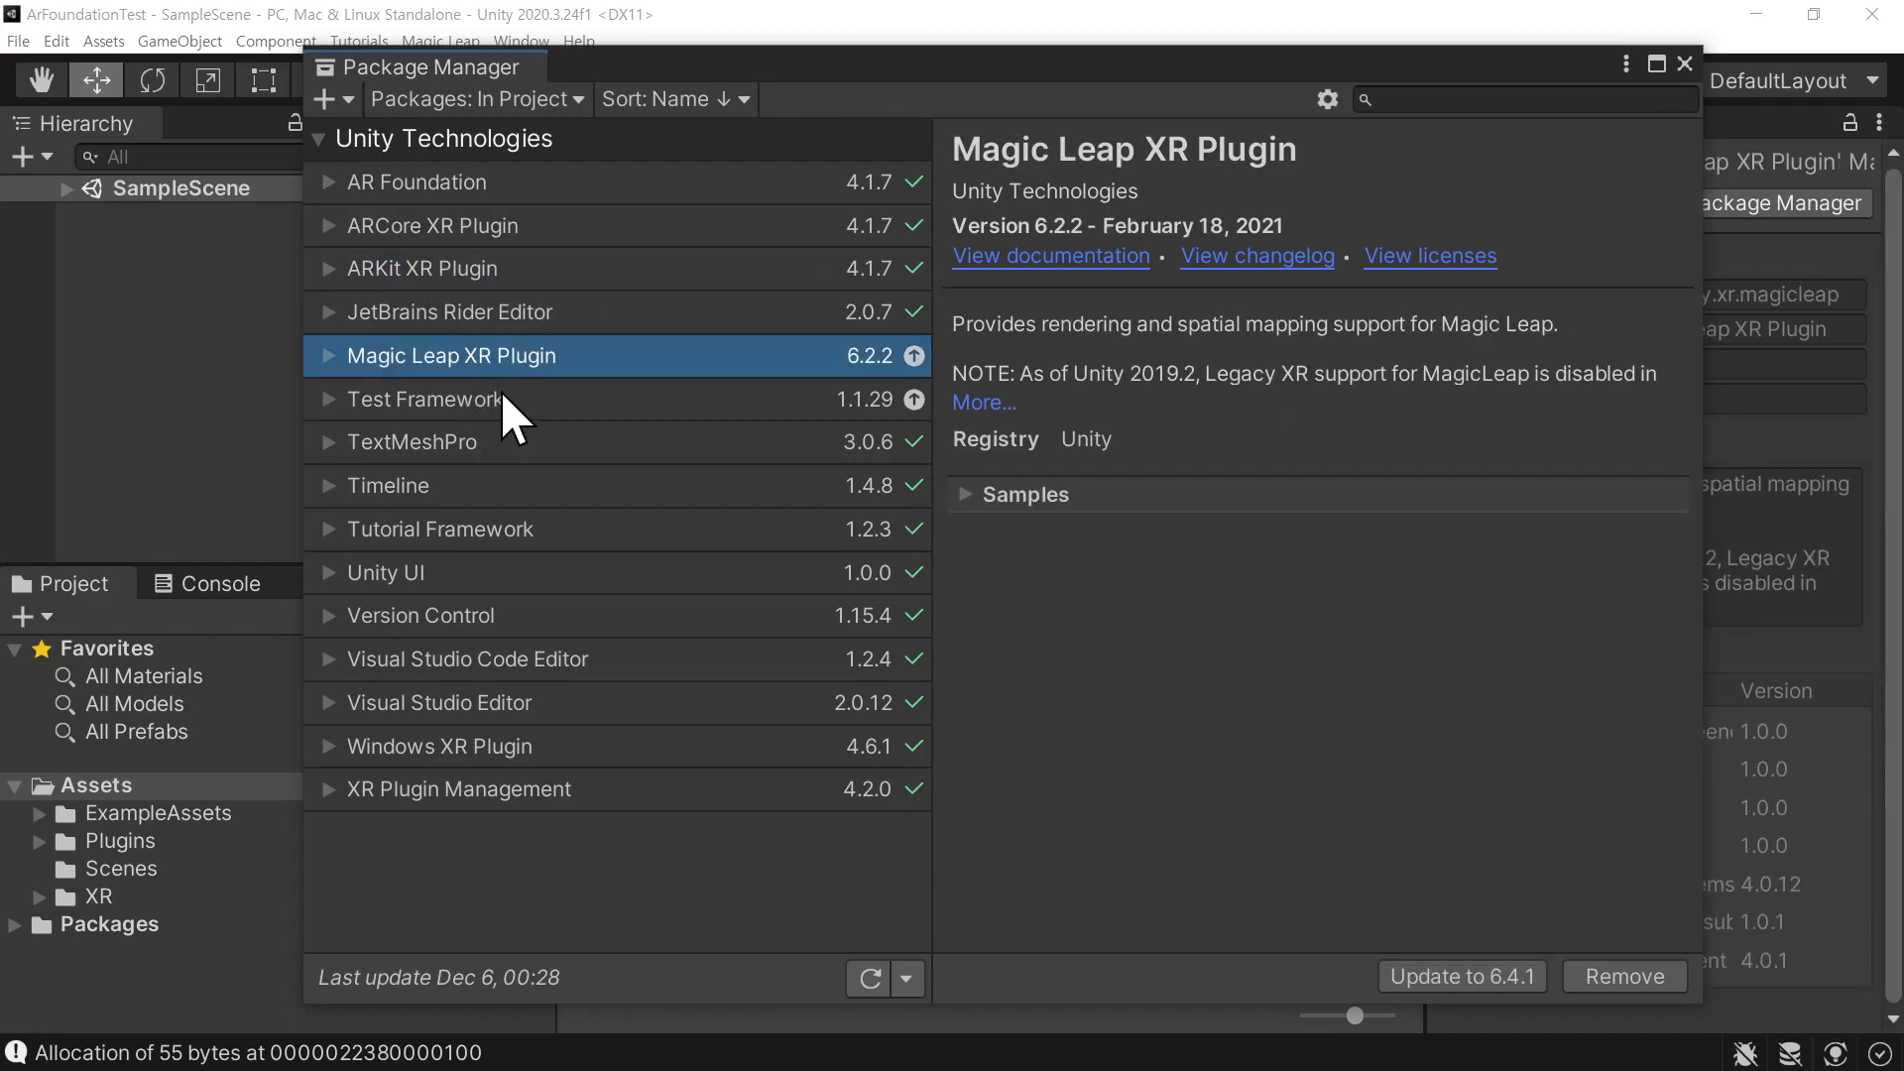
{"action": "left_click", "coordinate": [390, 794]}
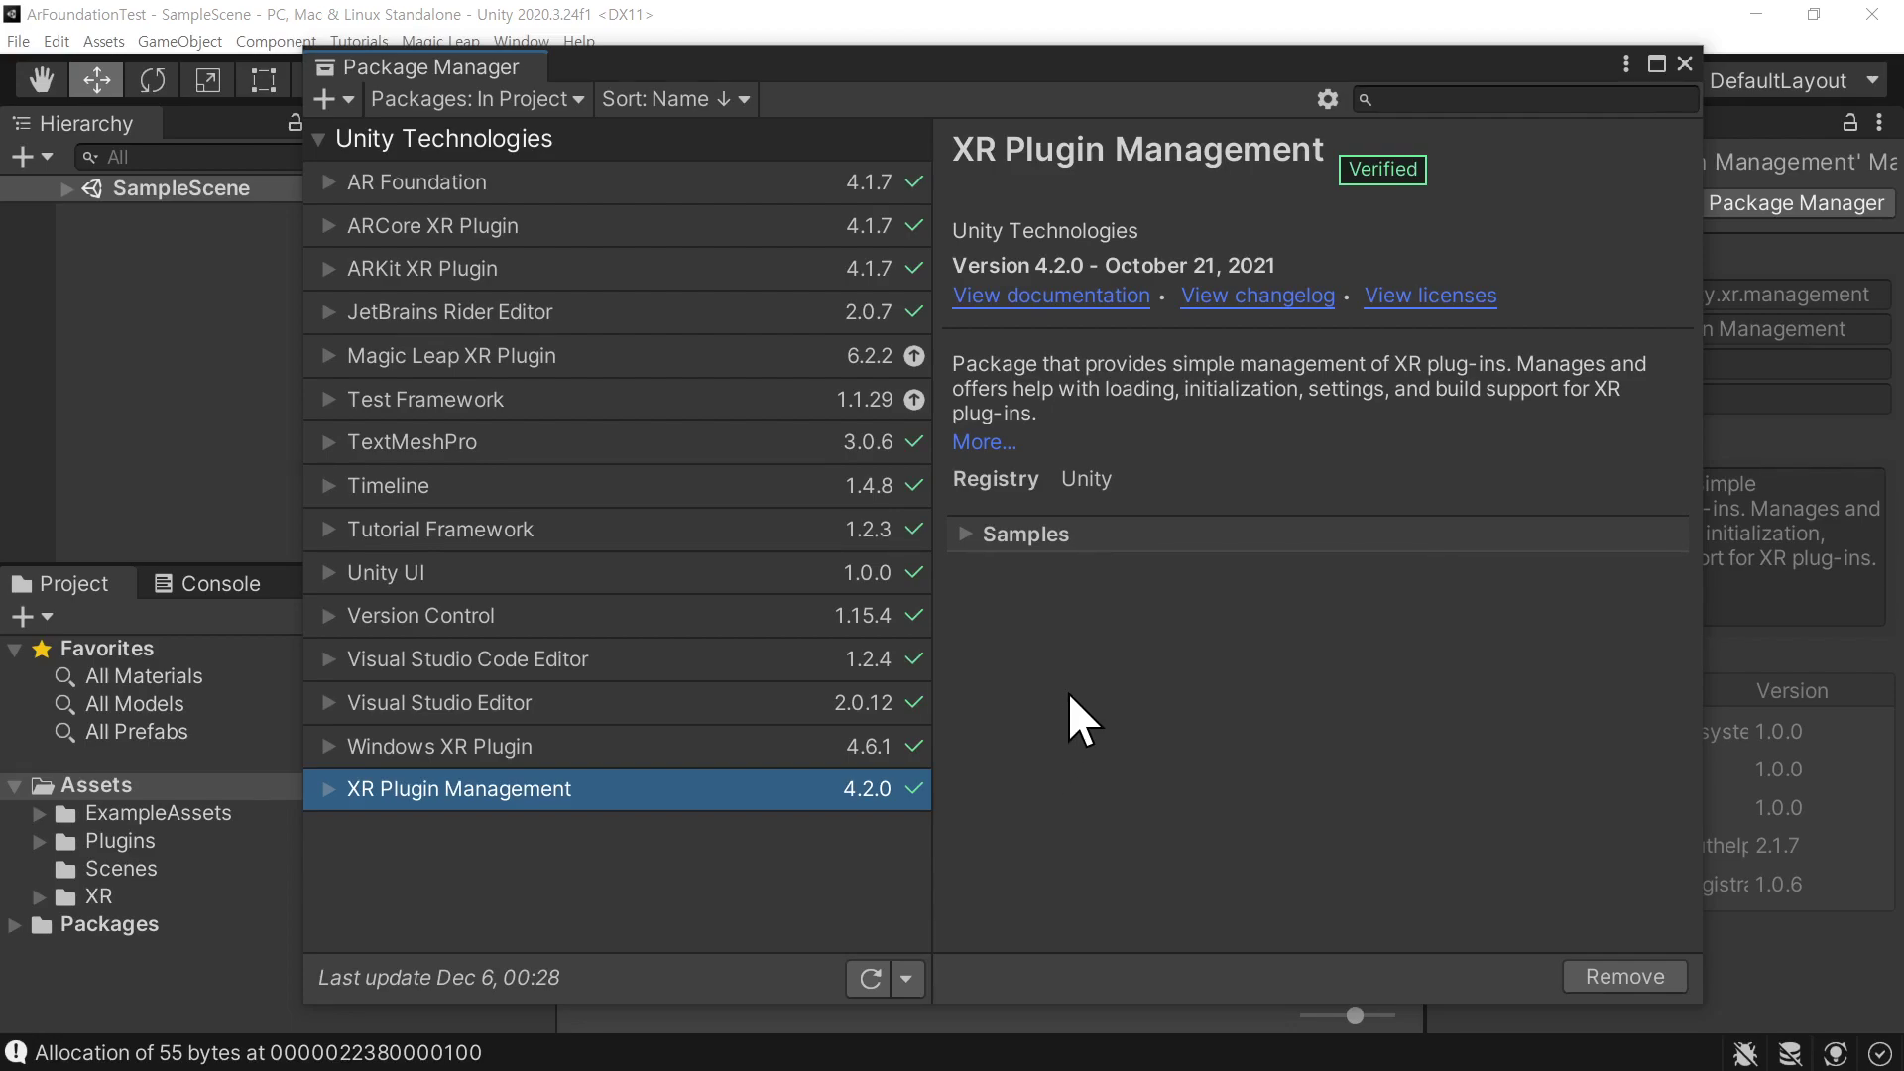
{"action": "left_click", "coordinate": [1683, 63]}
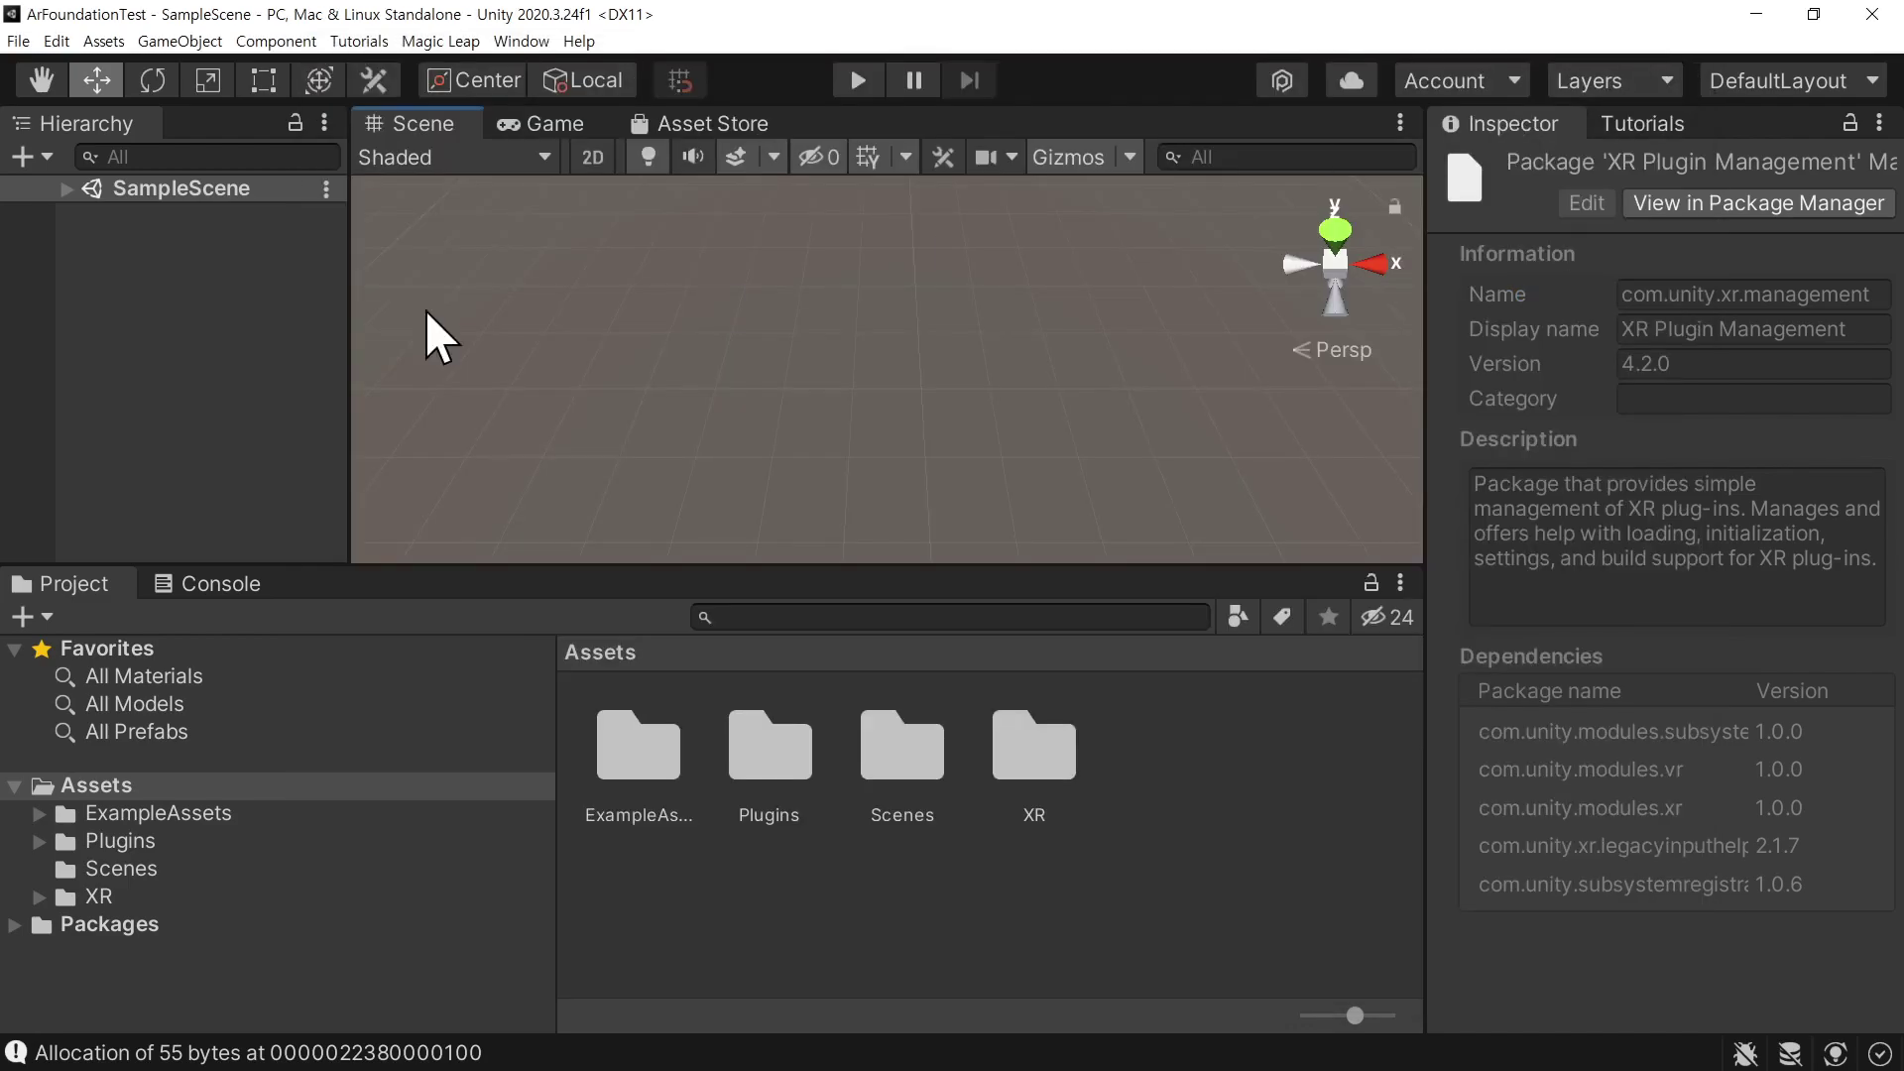
Open the Project Settings and look through the Android Player settings, including the Identification and Configuration sections
{"action": "left_click", "coordinate": [56, 42]}
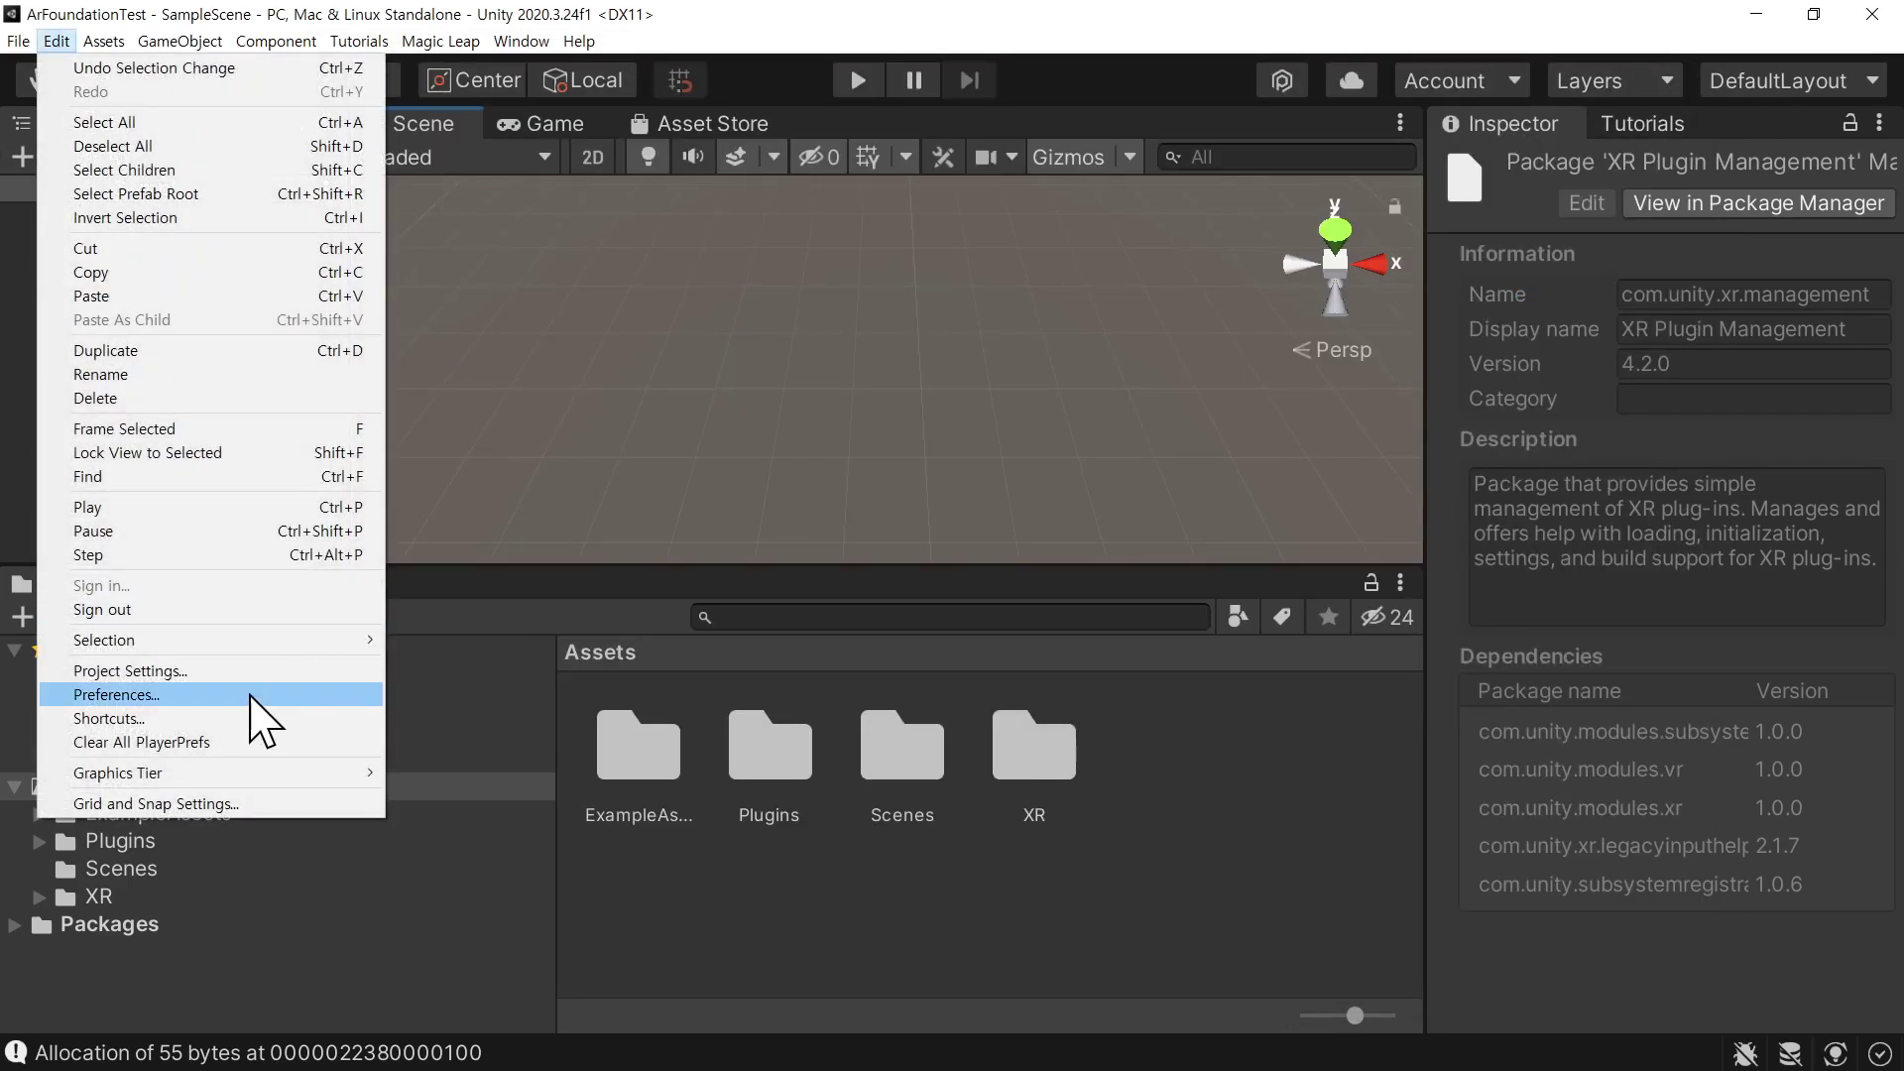
{"action": "left_click", "coordinate": [216, 672]}
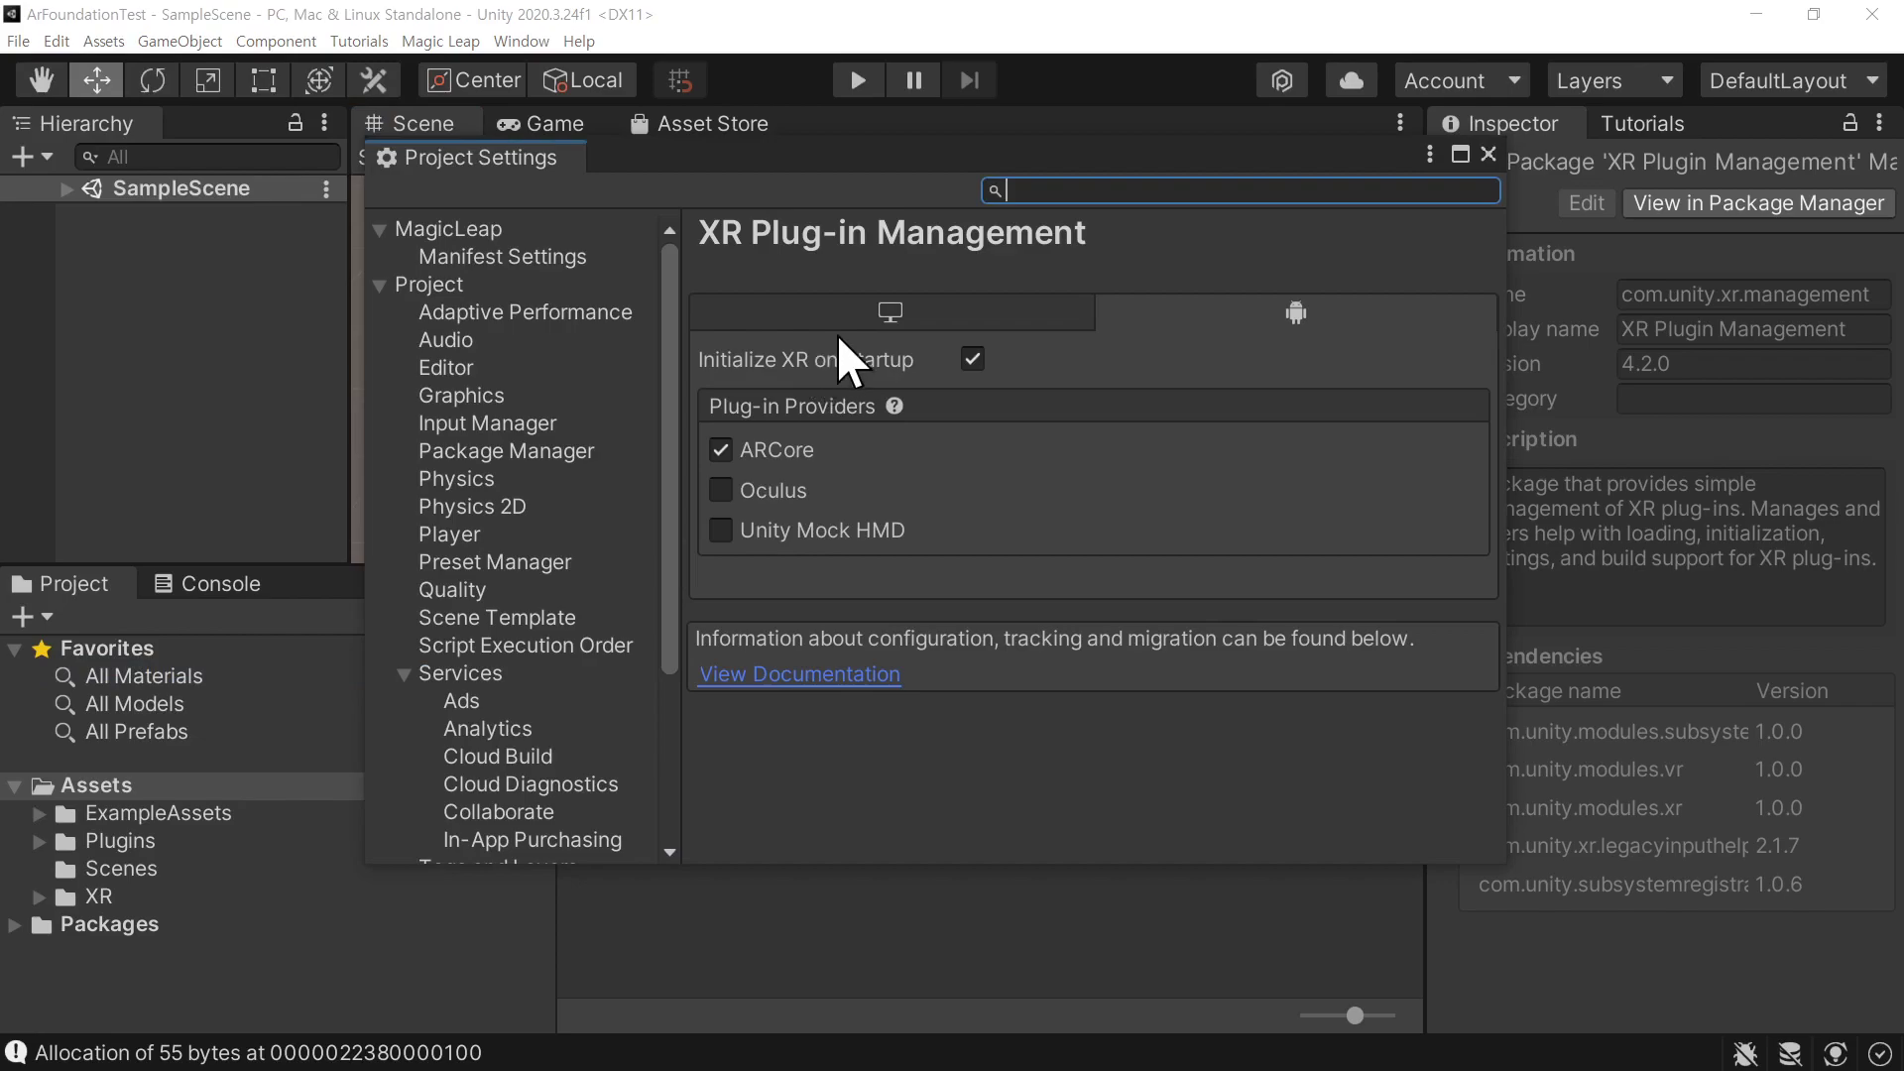
{"action": "scroll", "coordinate": [491, 625], "scroll_direction": "down", "scroll_amount": 5}
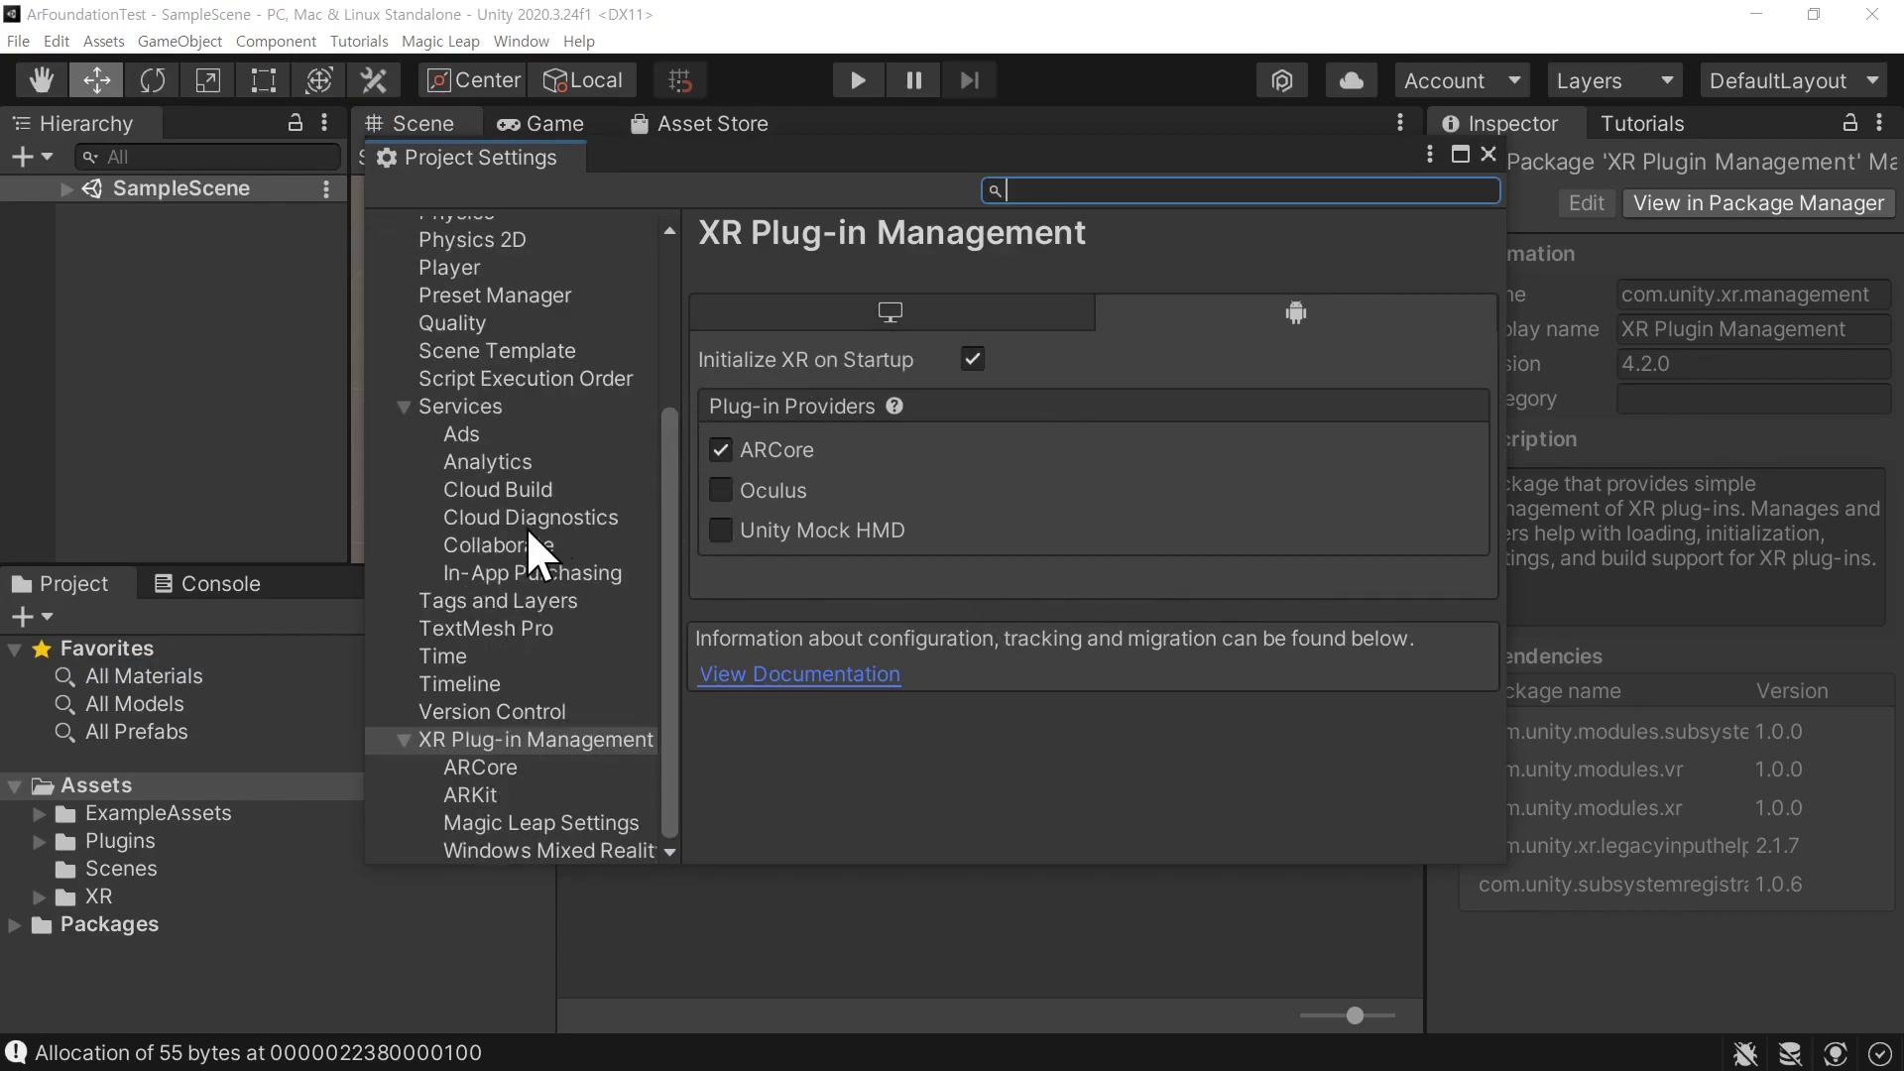
{"action": "scroll", "coordinate": [534, 526], "scroll_direction": "up", "scroll_amount": 3}
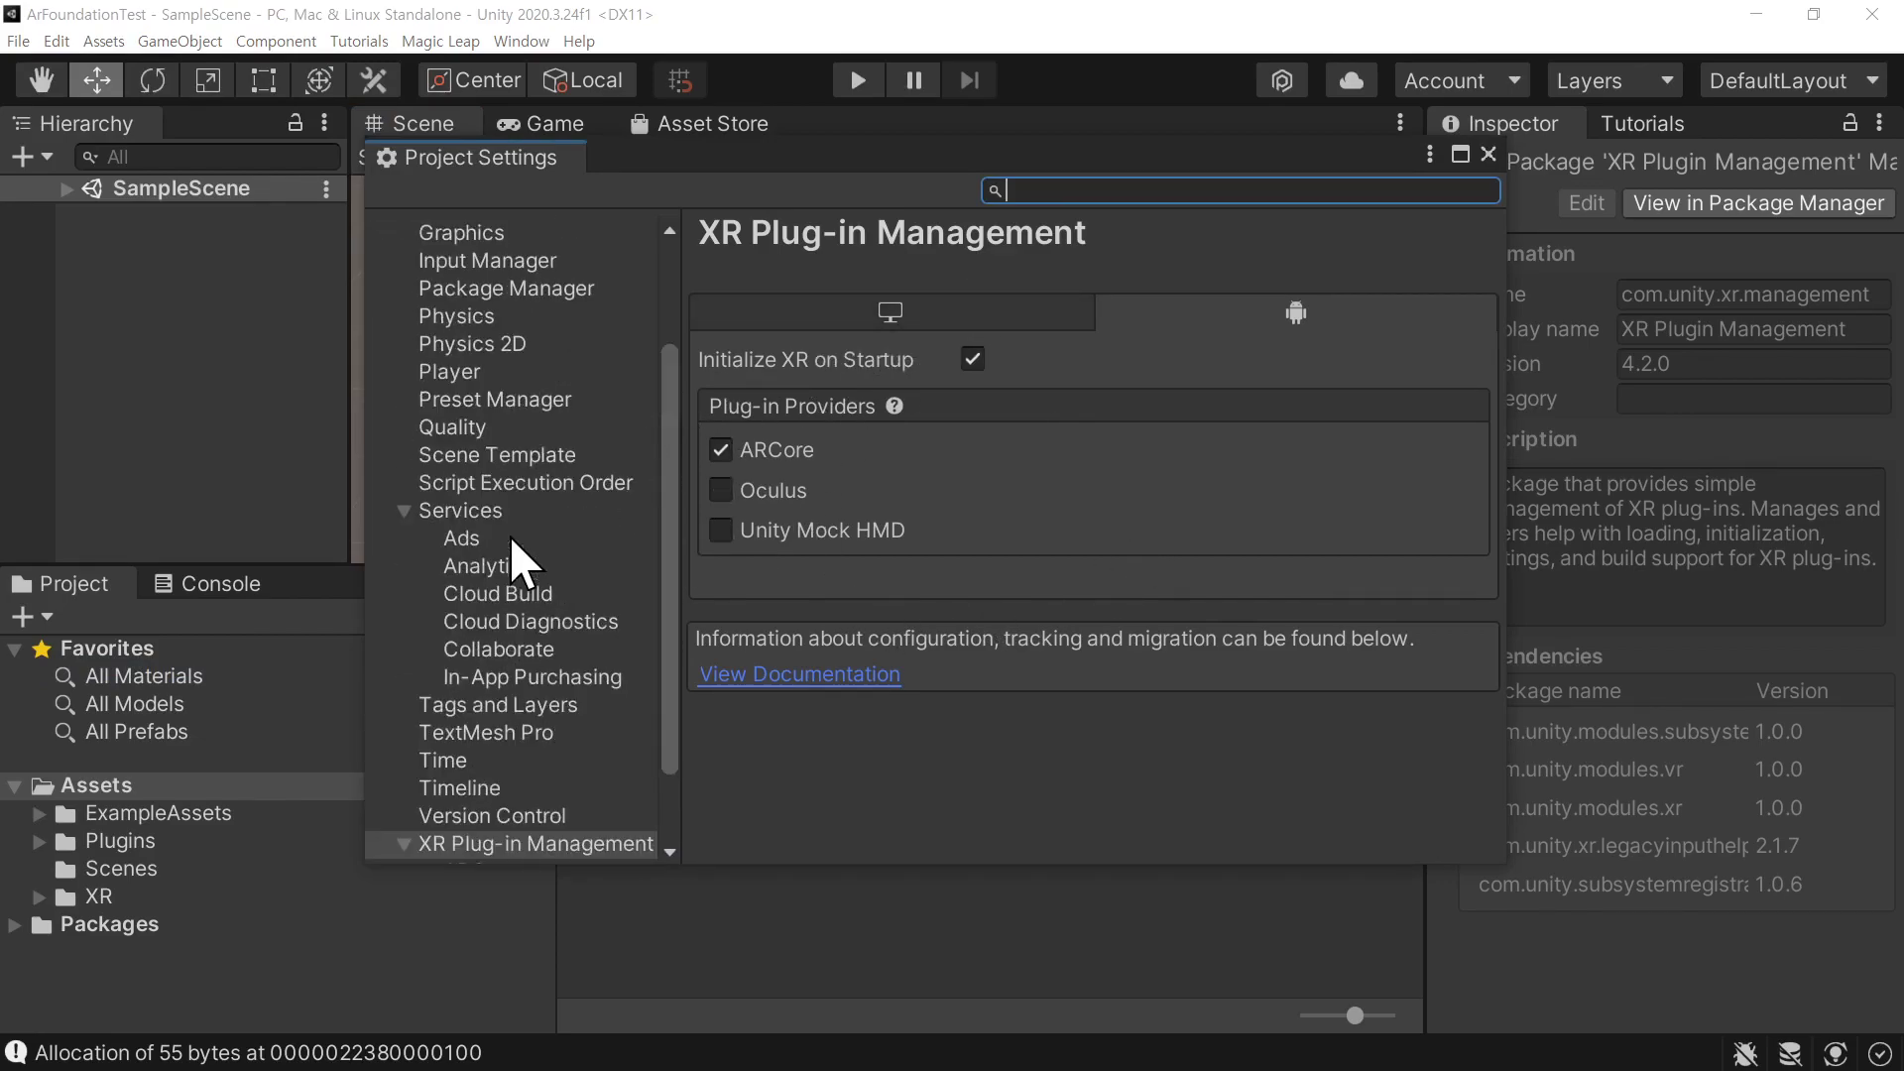
{"action": "left_click", "coordinate": [448, 375]}
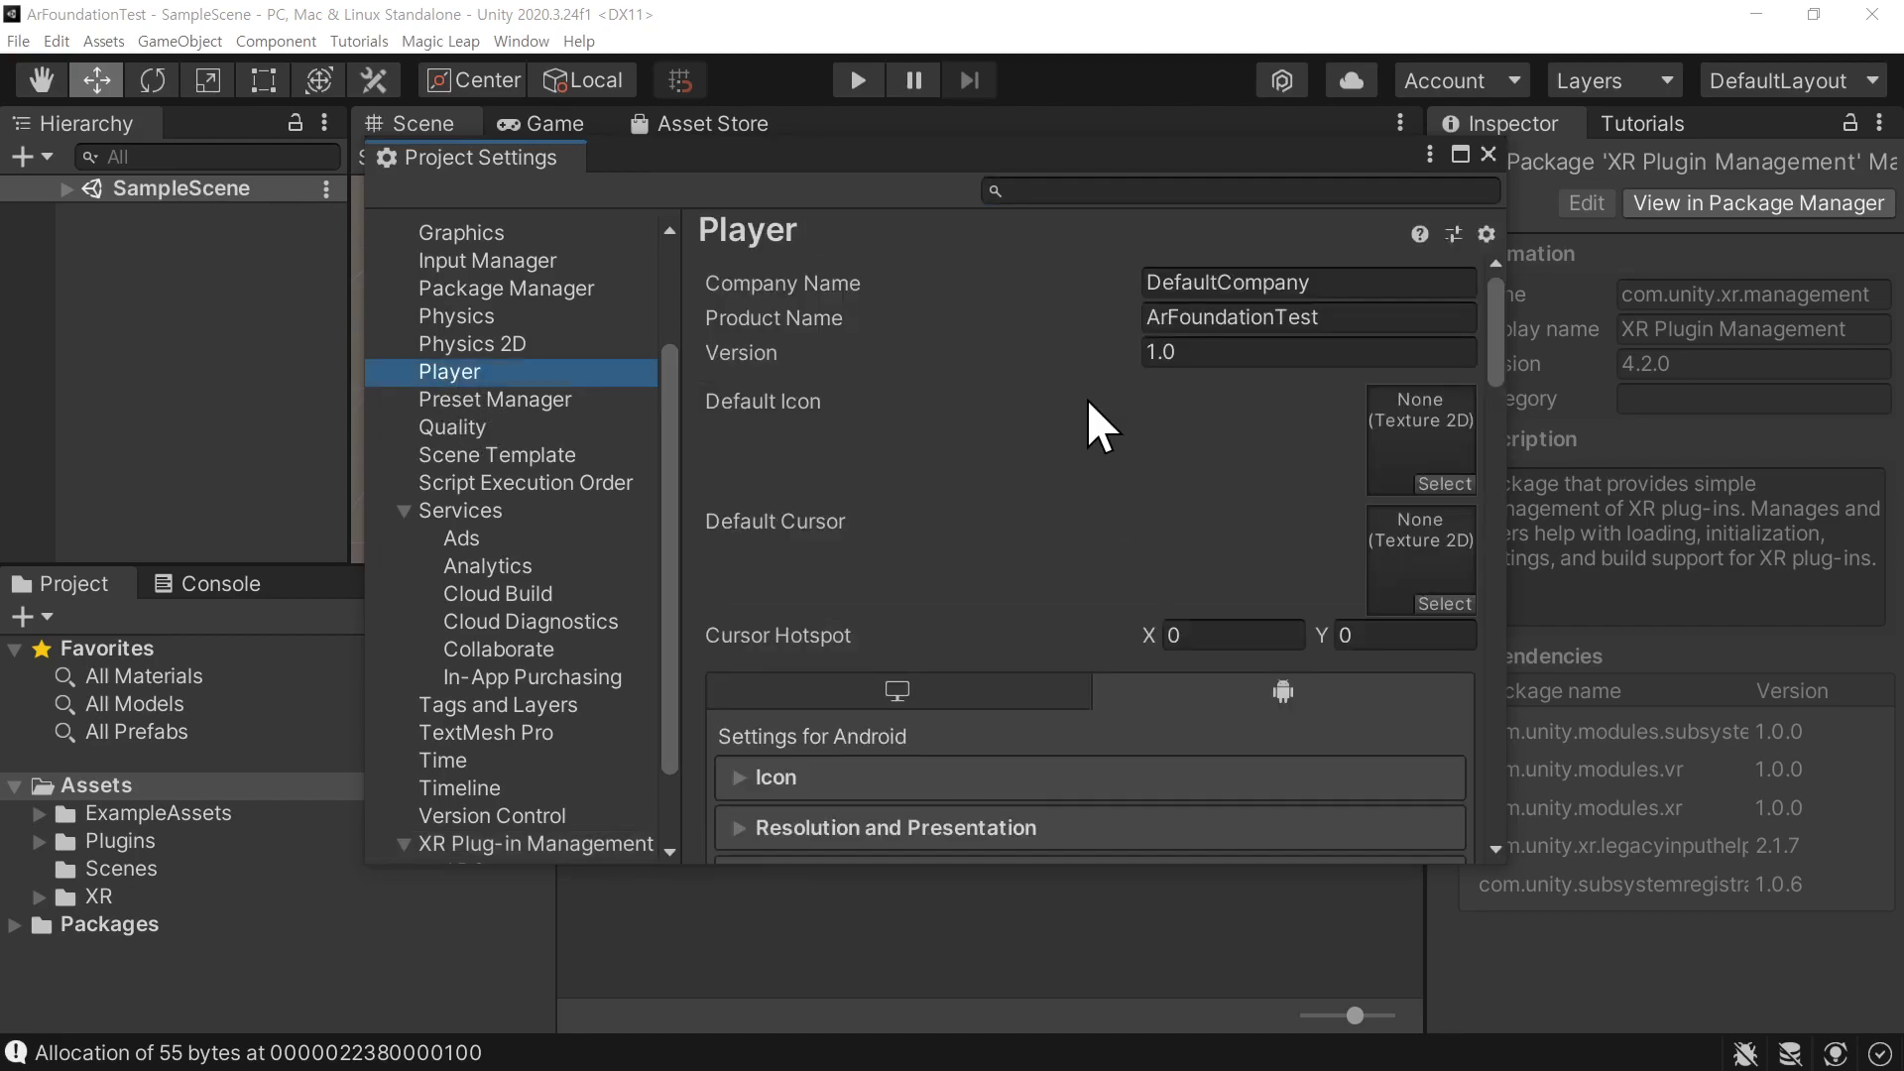
{"action": "scroll", "coordinate": [1110, 495], "scroll_direction": "down", "scroll_amount": 15}
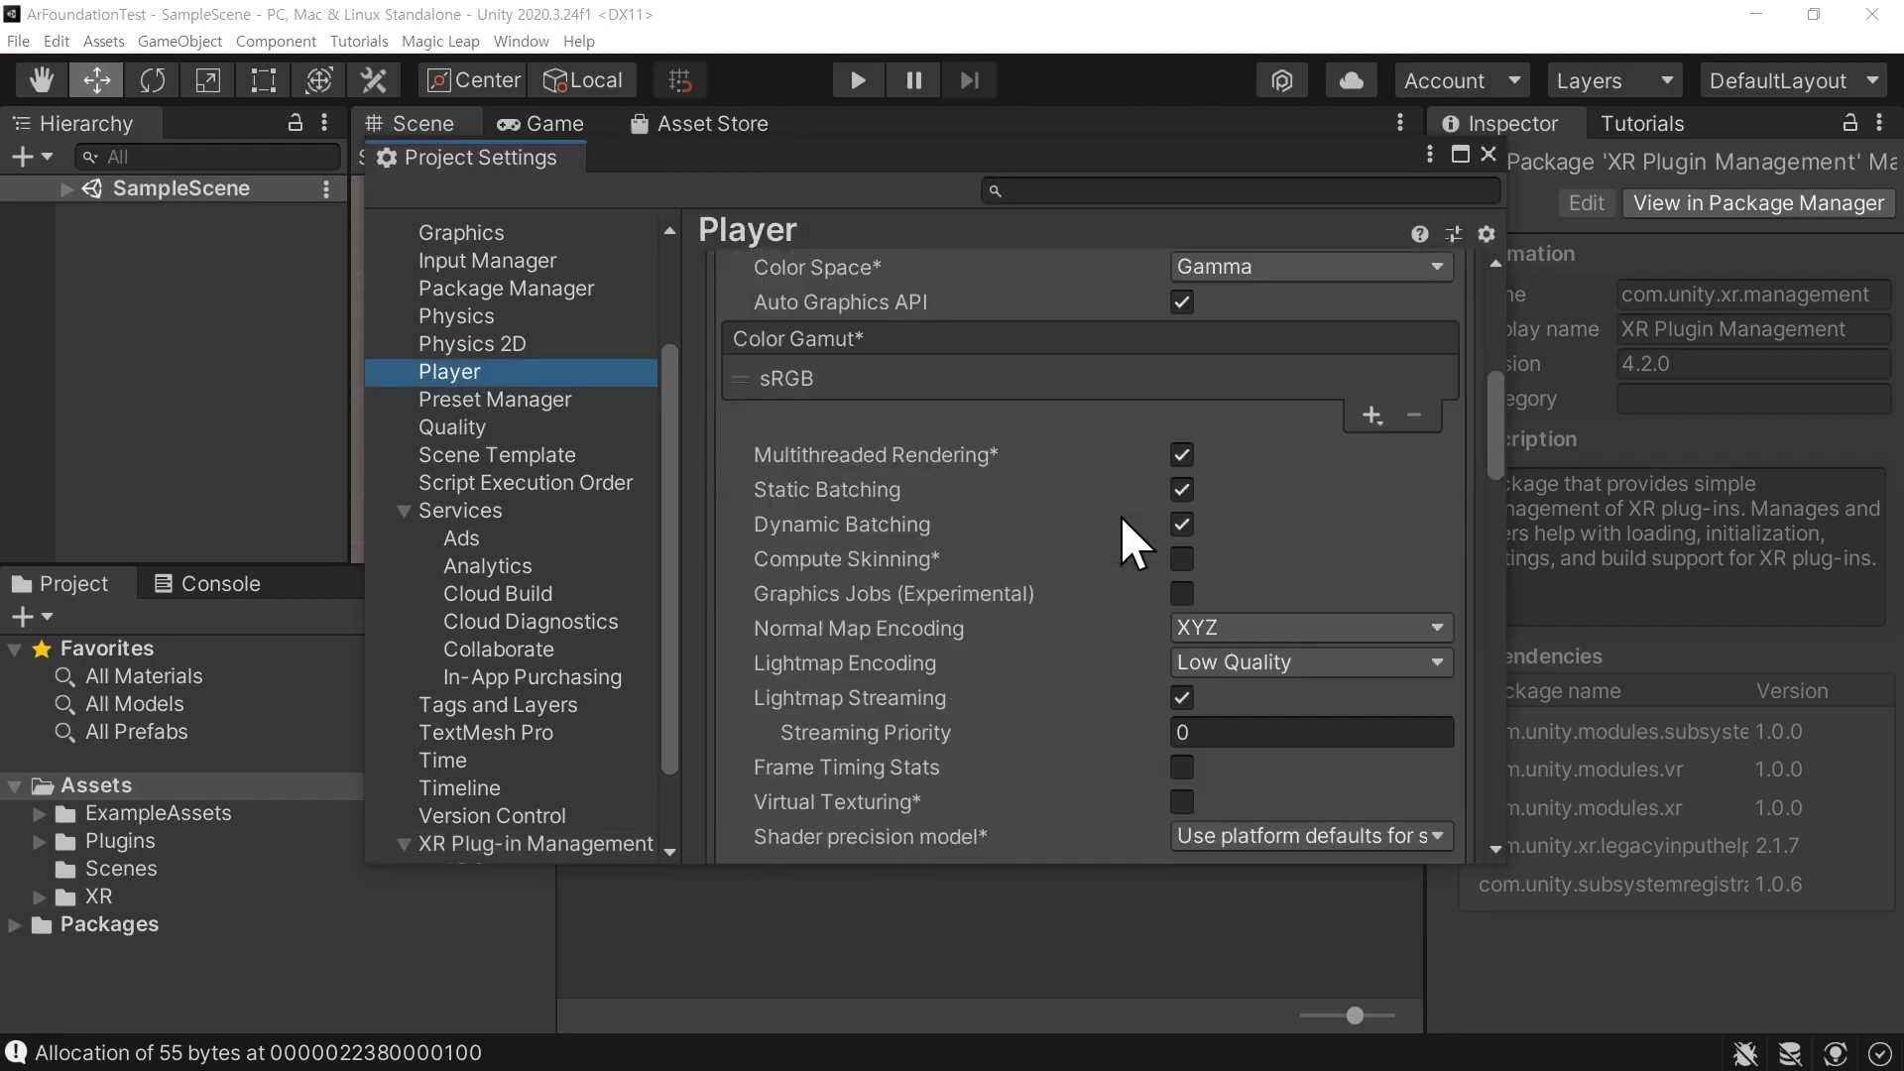
{"action": "scroll", "coordinate": [1122, 518], "scroll_direction": "down", "scroll_amount": 20}
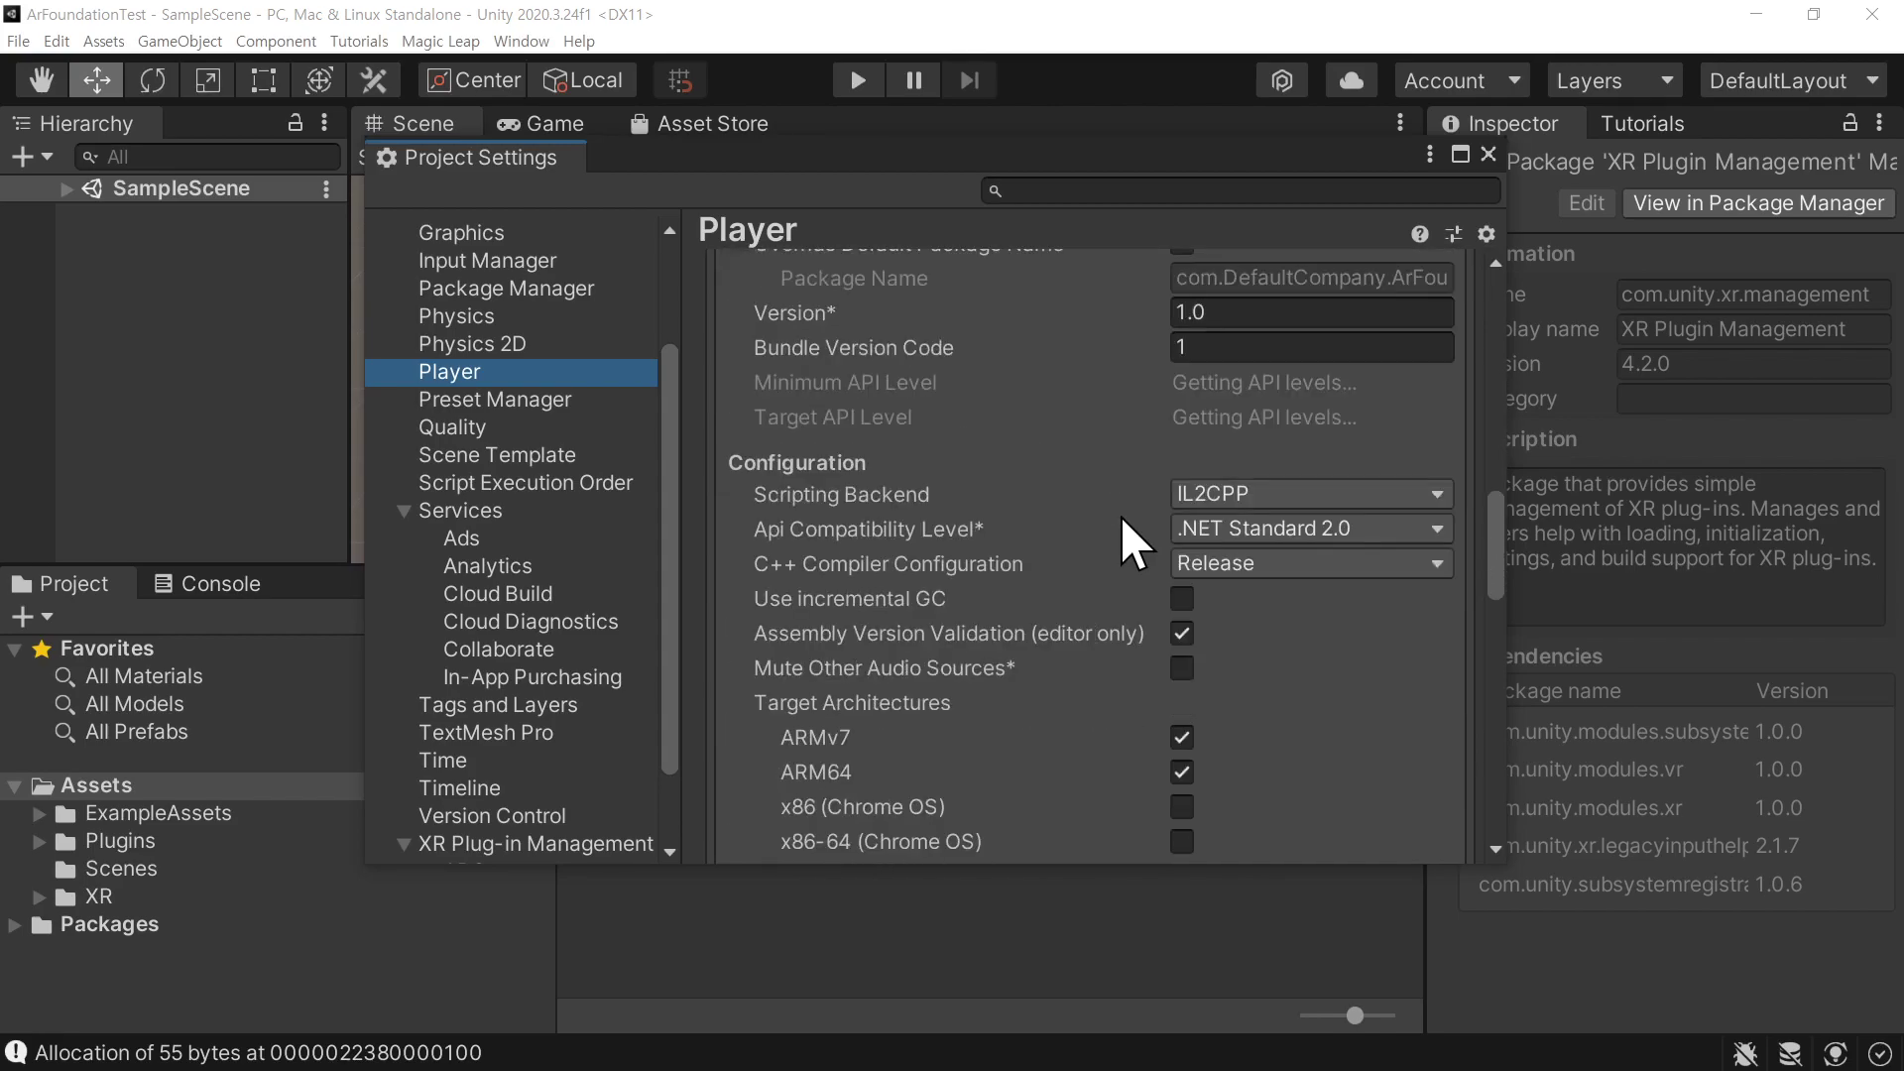
{"action": "scroll", "coordinate": [1120, 516], "scroll_direction": "down", "scroll_amount": 15}
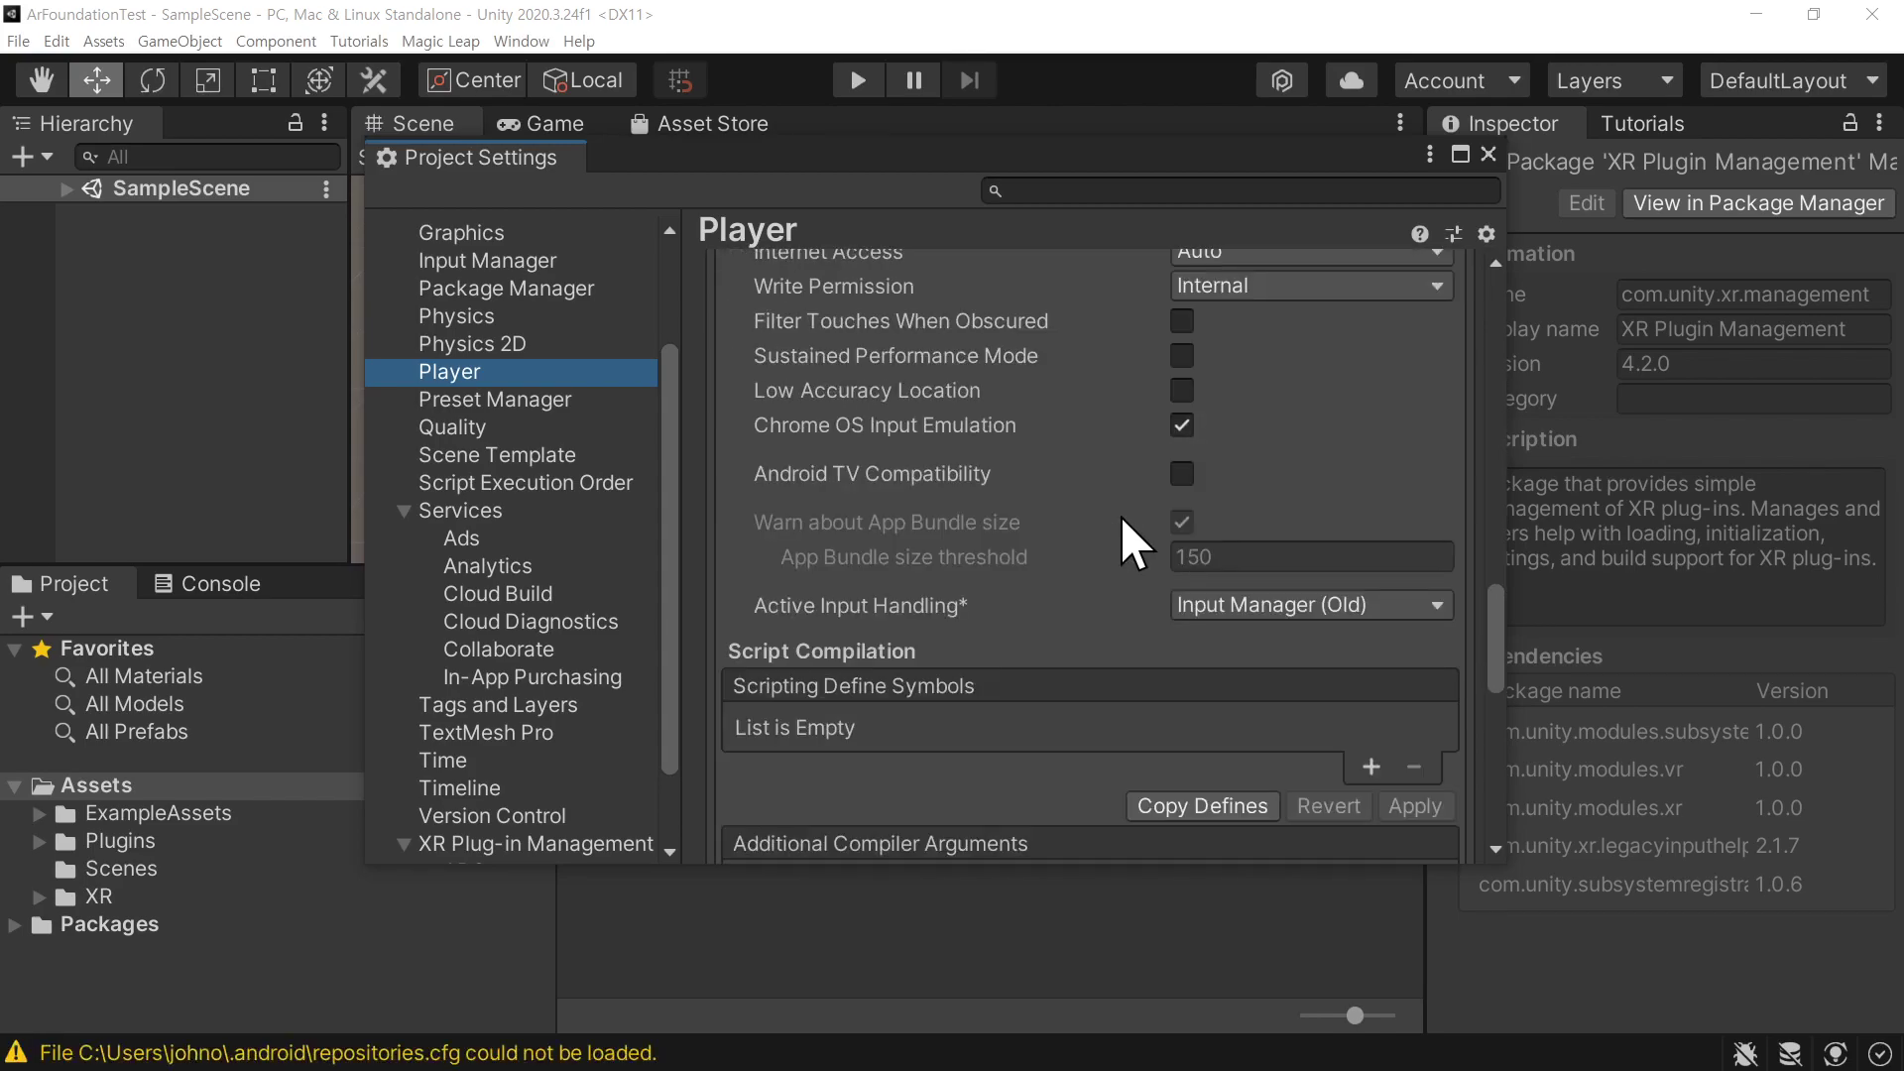
{"action": "scroll", "coordinate": [1121, 516], "scroll_direction": "up", "scroll_amount": 15}
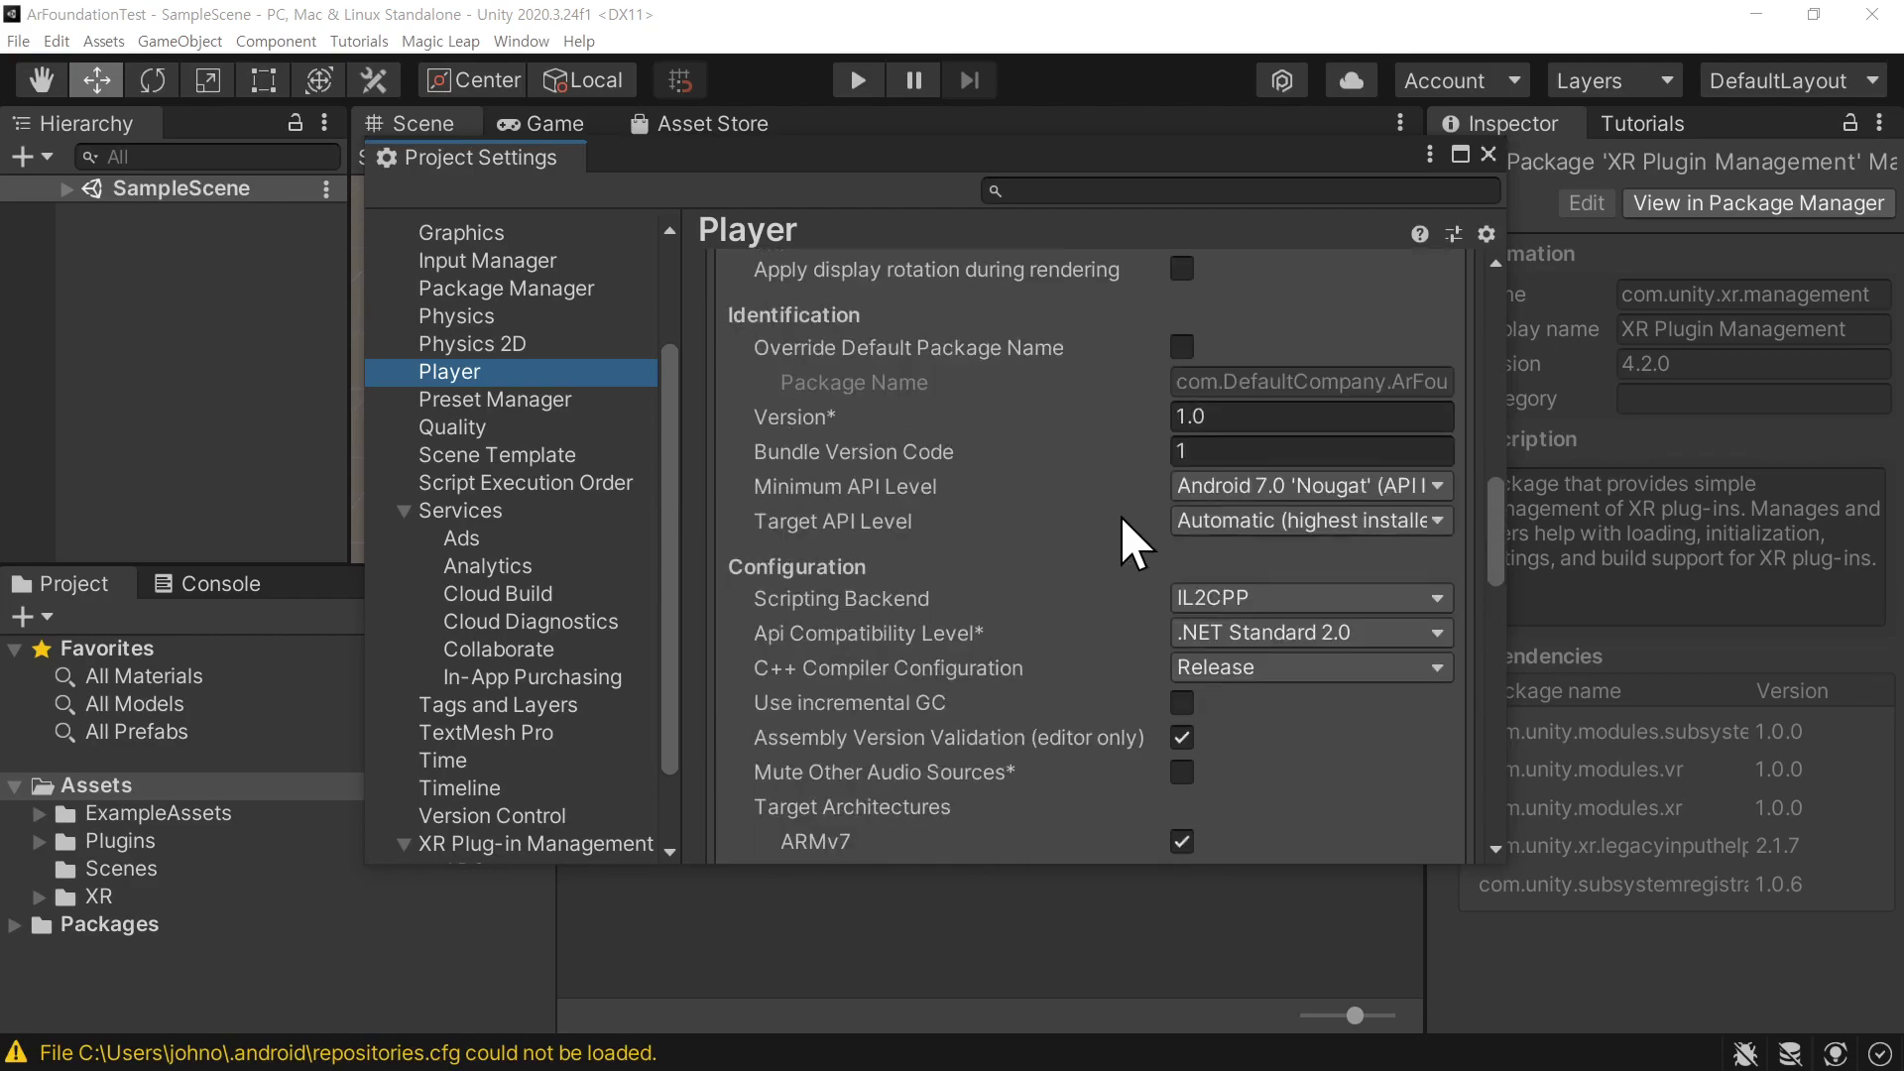
Check the available Minimum API Level options for Android, return to the start of the Player settings, and close Project Settings
{"action": "left_click", "coordinate": [1259, 483]}
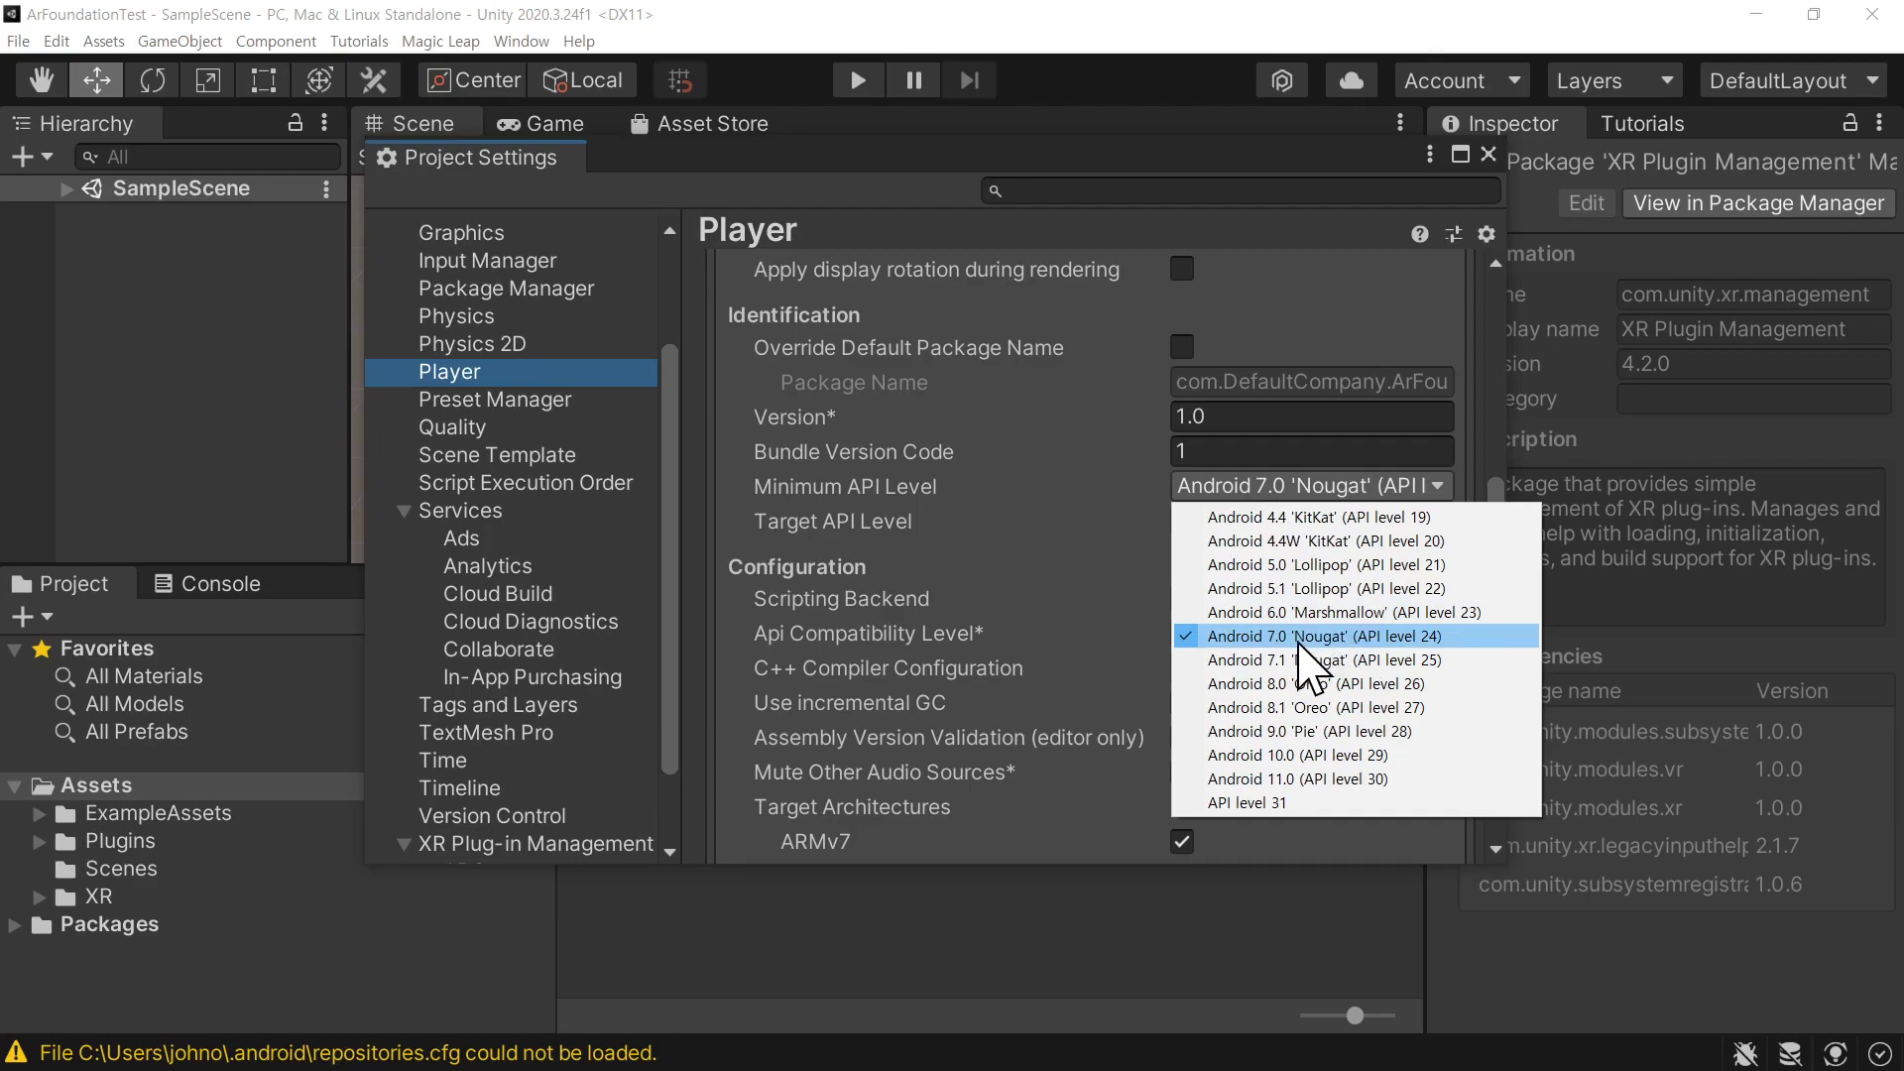
{"action": "scroll", "coordinate": [1499, 486], "scroll_direction": "up", "scroll_amount": 9}
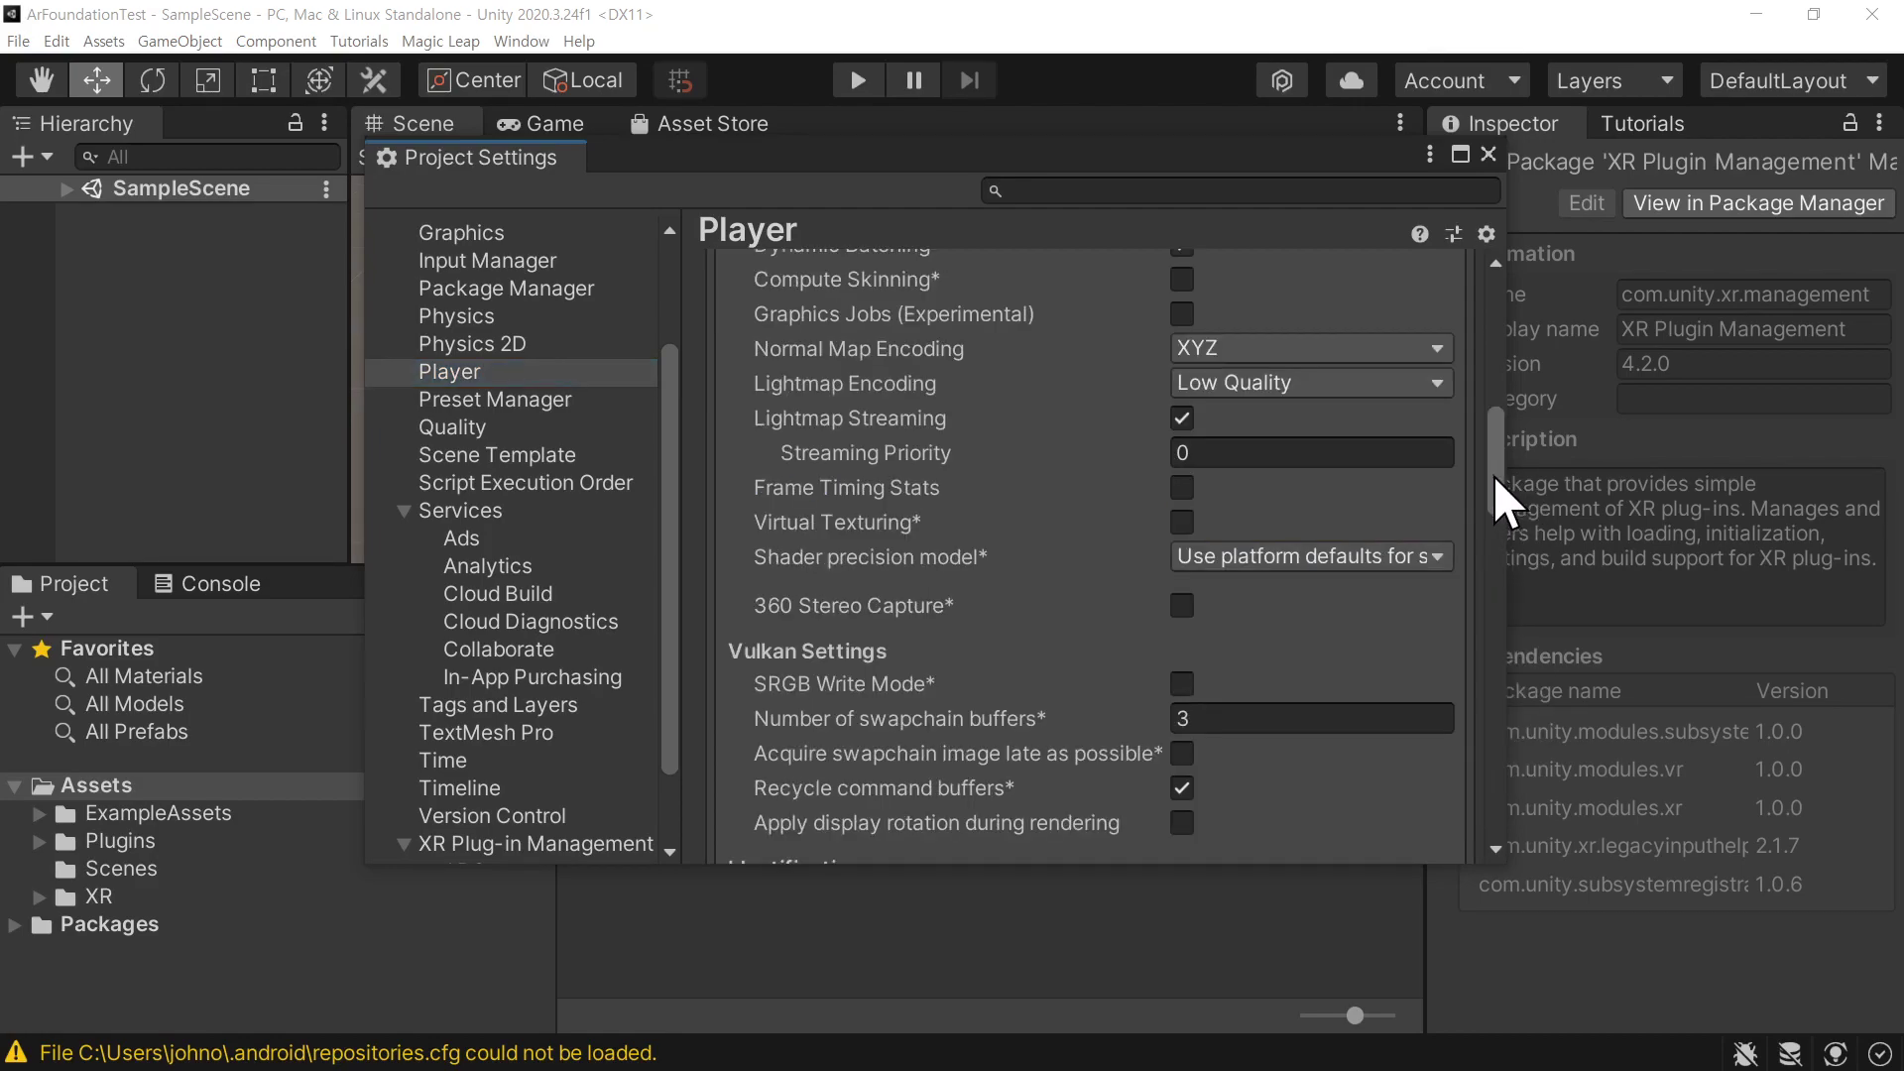
{"action": "left_click_drag", "start_coordinate": [1494, 470], "coordinate": [1484, 234]}
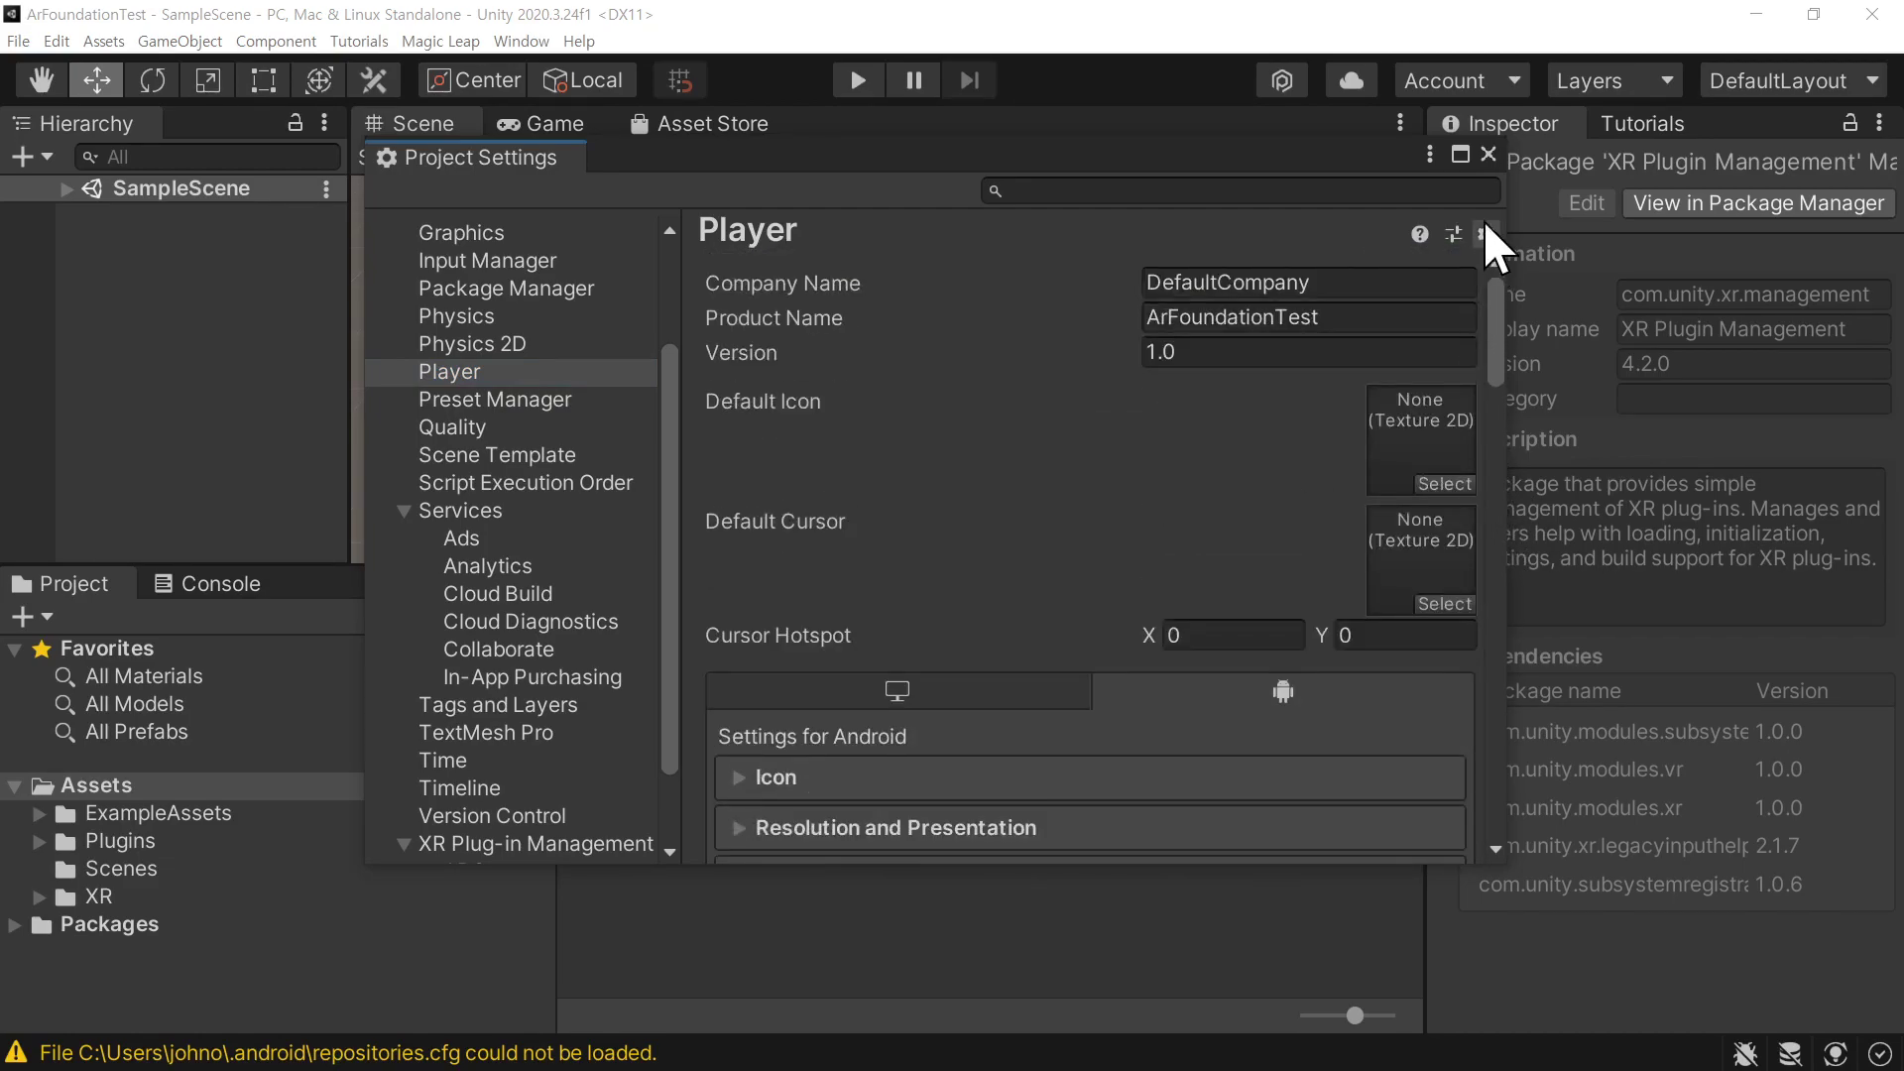
{"action": "left_click", "coordinate": [1488, 154]}
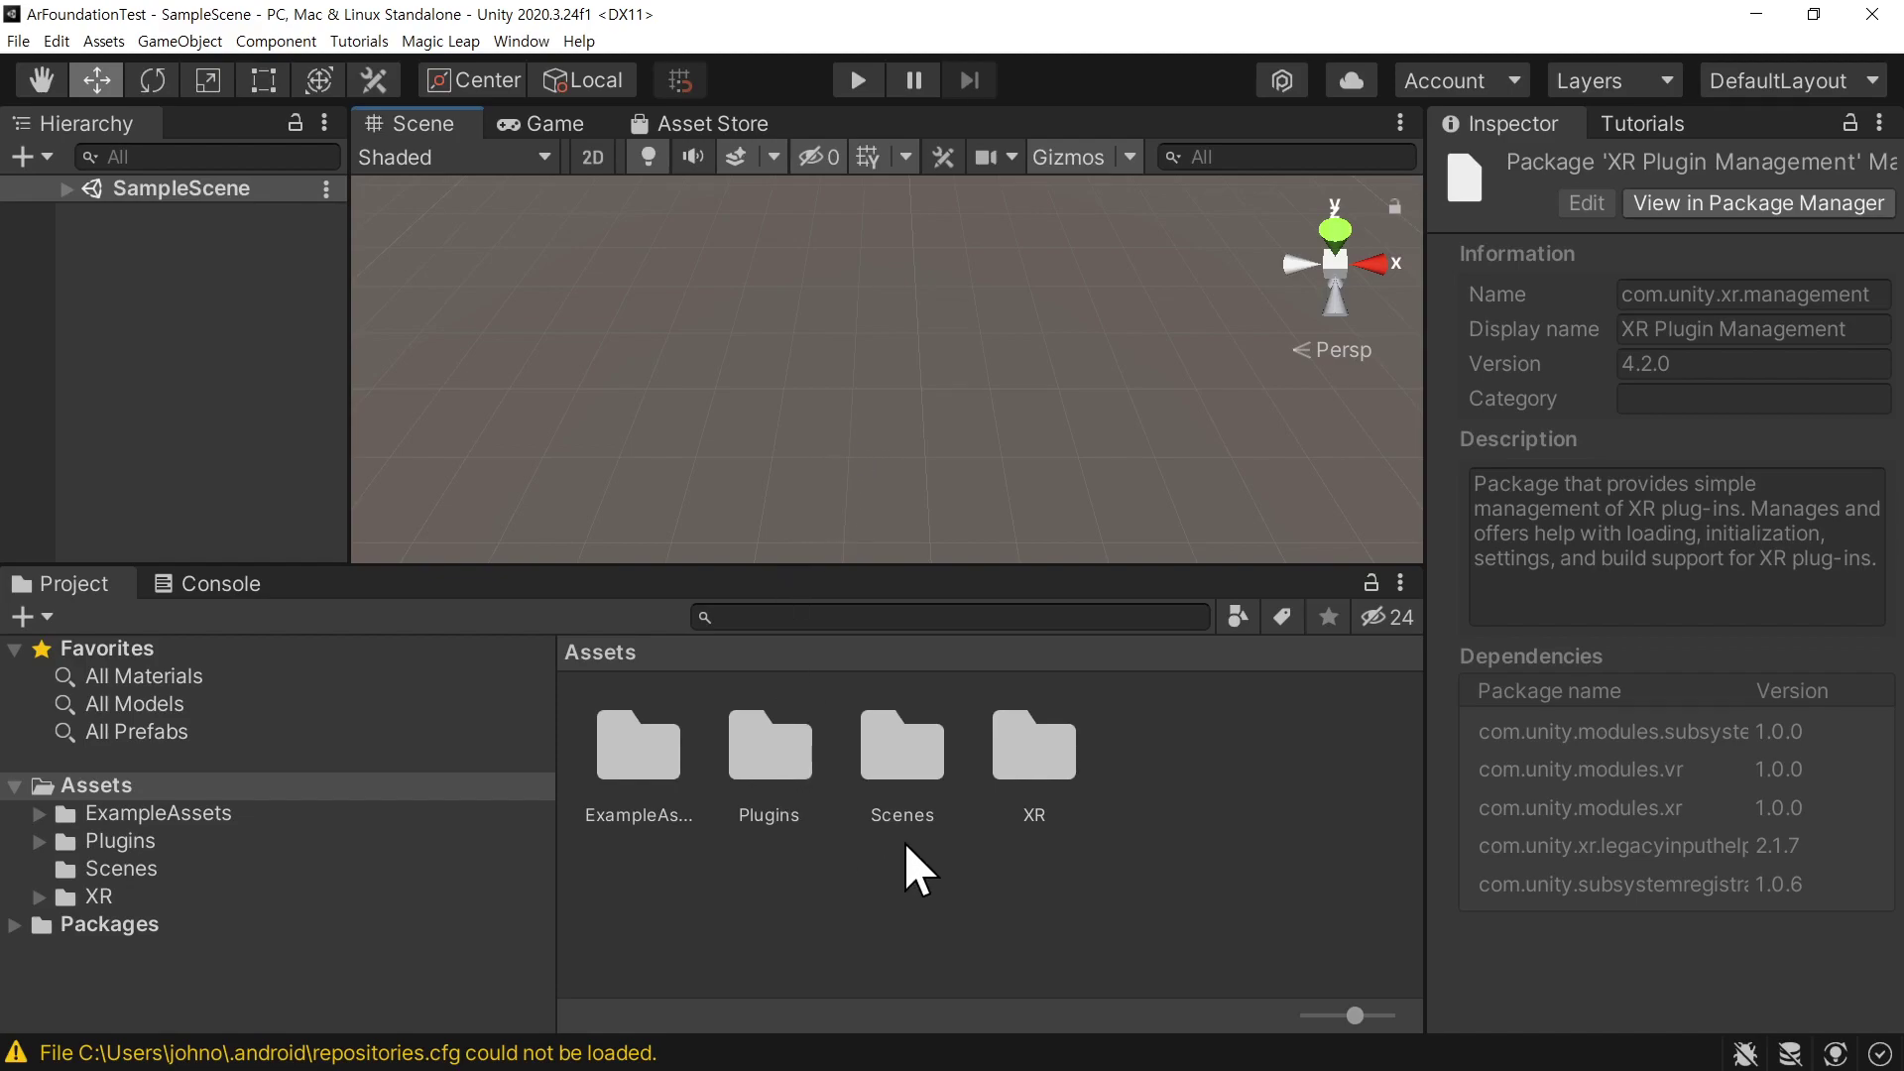
Open the BlankAR scene from the project's Scenes folder
{"action": "left_click", "coordinate": [888, 755]}
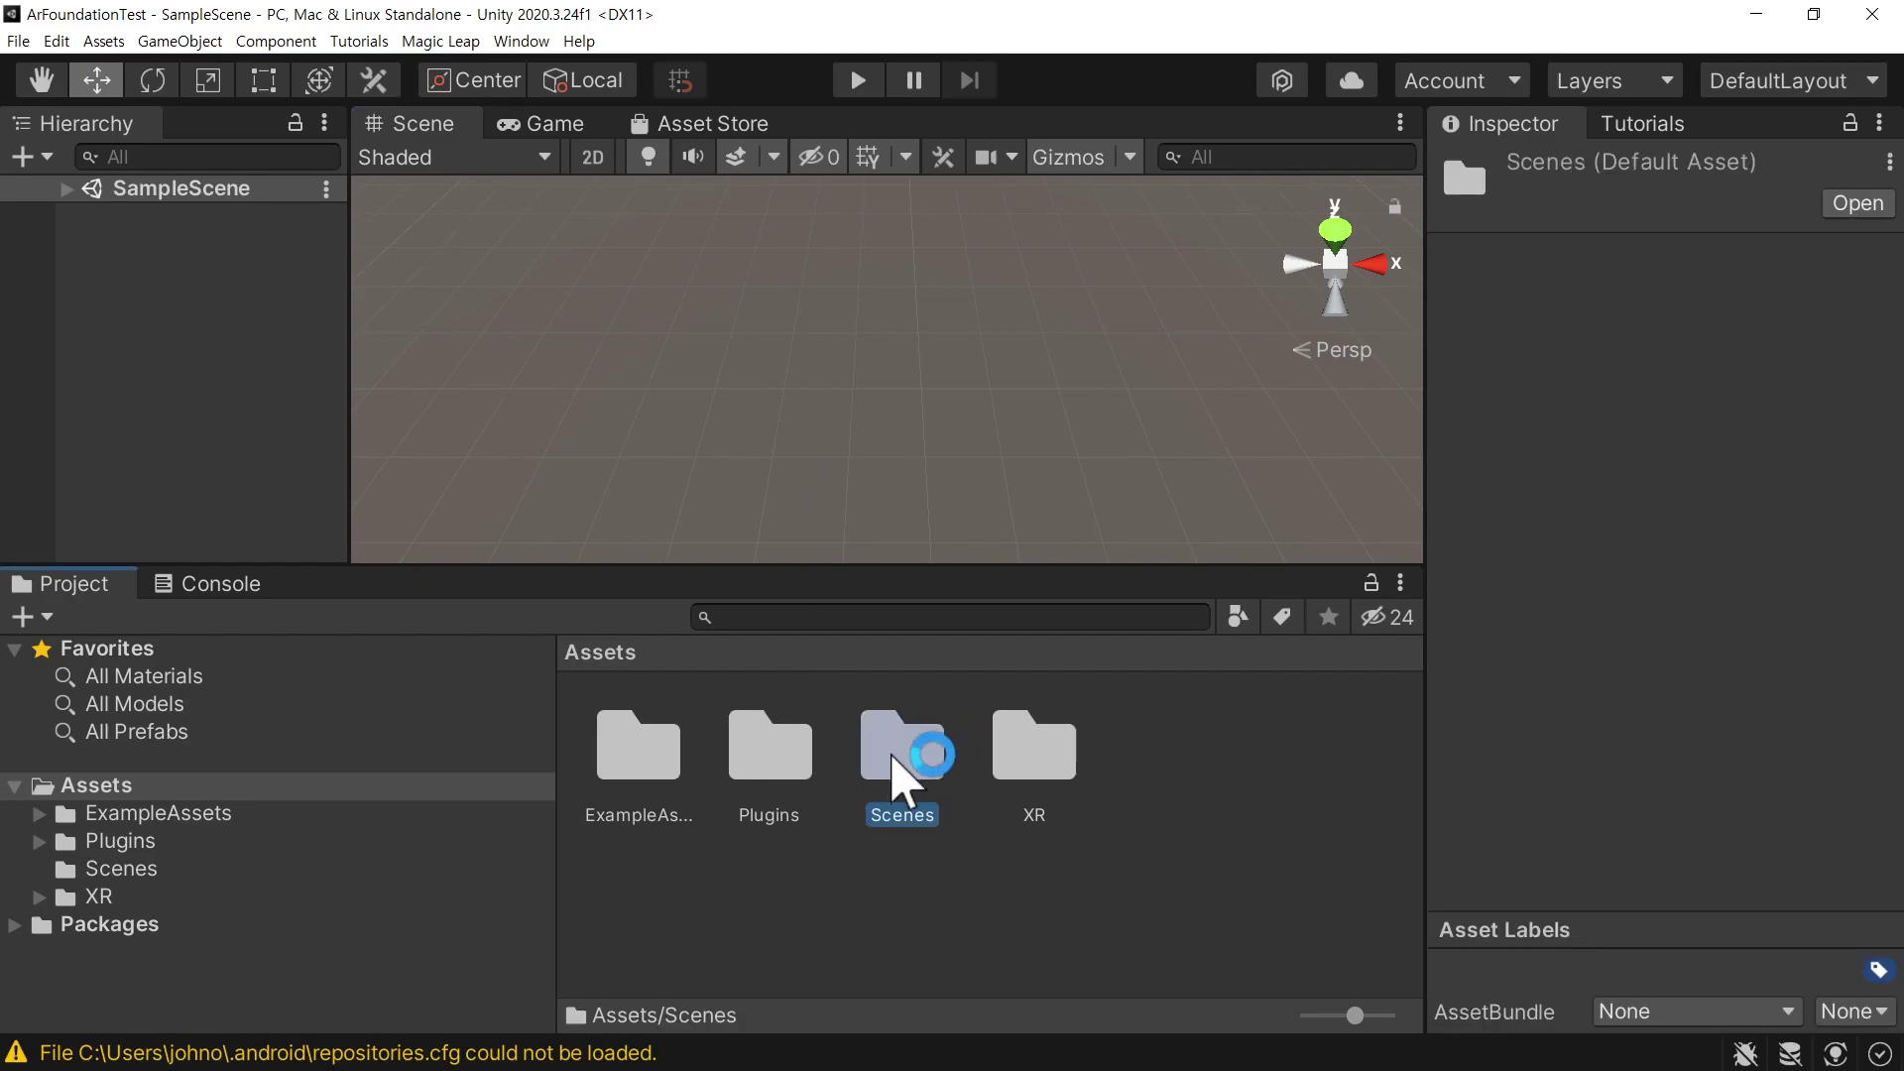
{"action": "double_click", "coordinate": [891, 755]}
{"action": "double_click", "coordinate": [656, 756]}
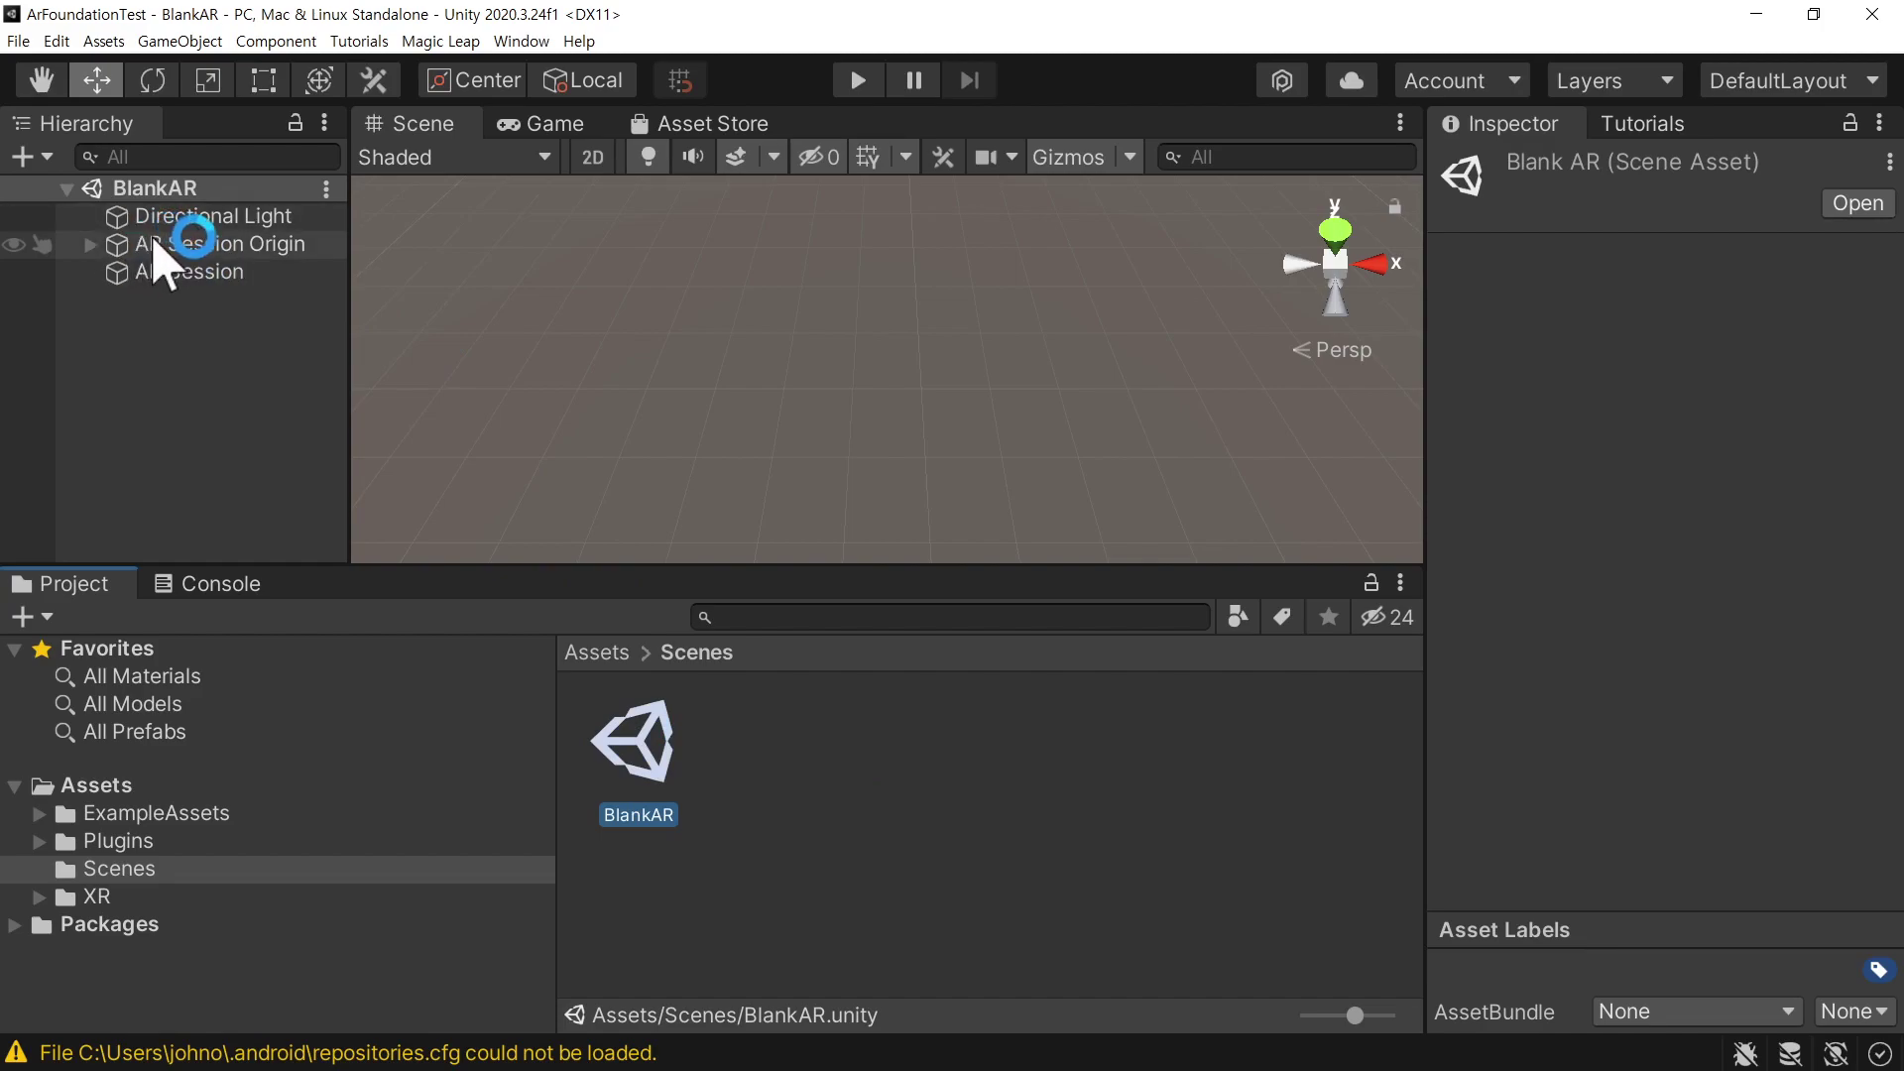
Examine the components on BlankAR's AR Session Origin, its child AR Camera, and the AR Session object
{"action": "left_click", "coordinate": [207, 244]}
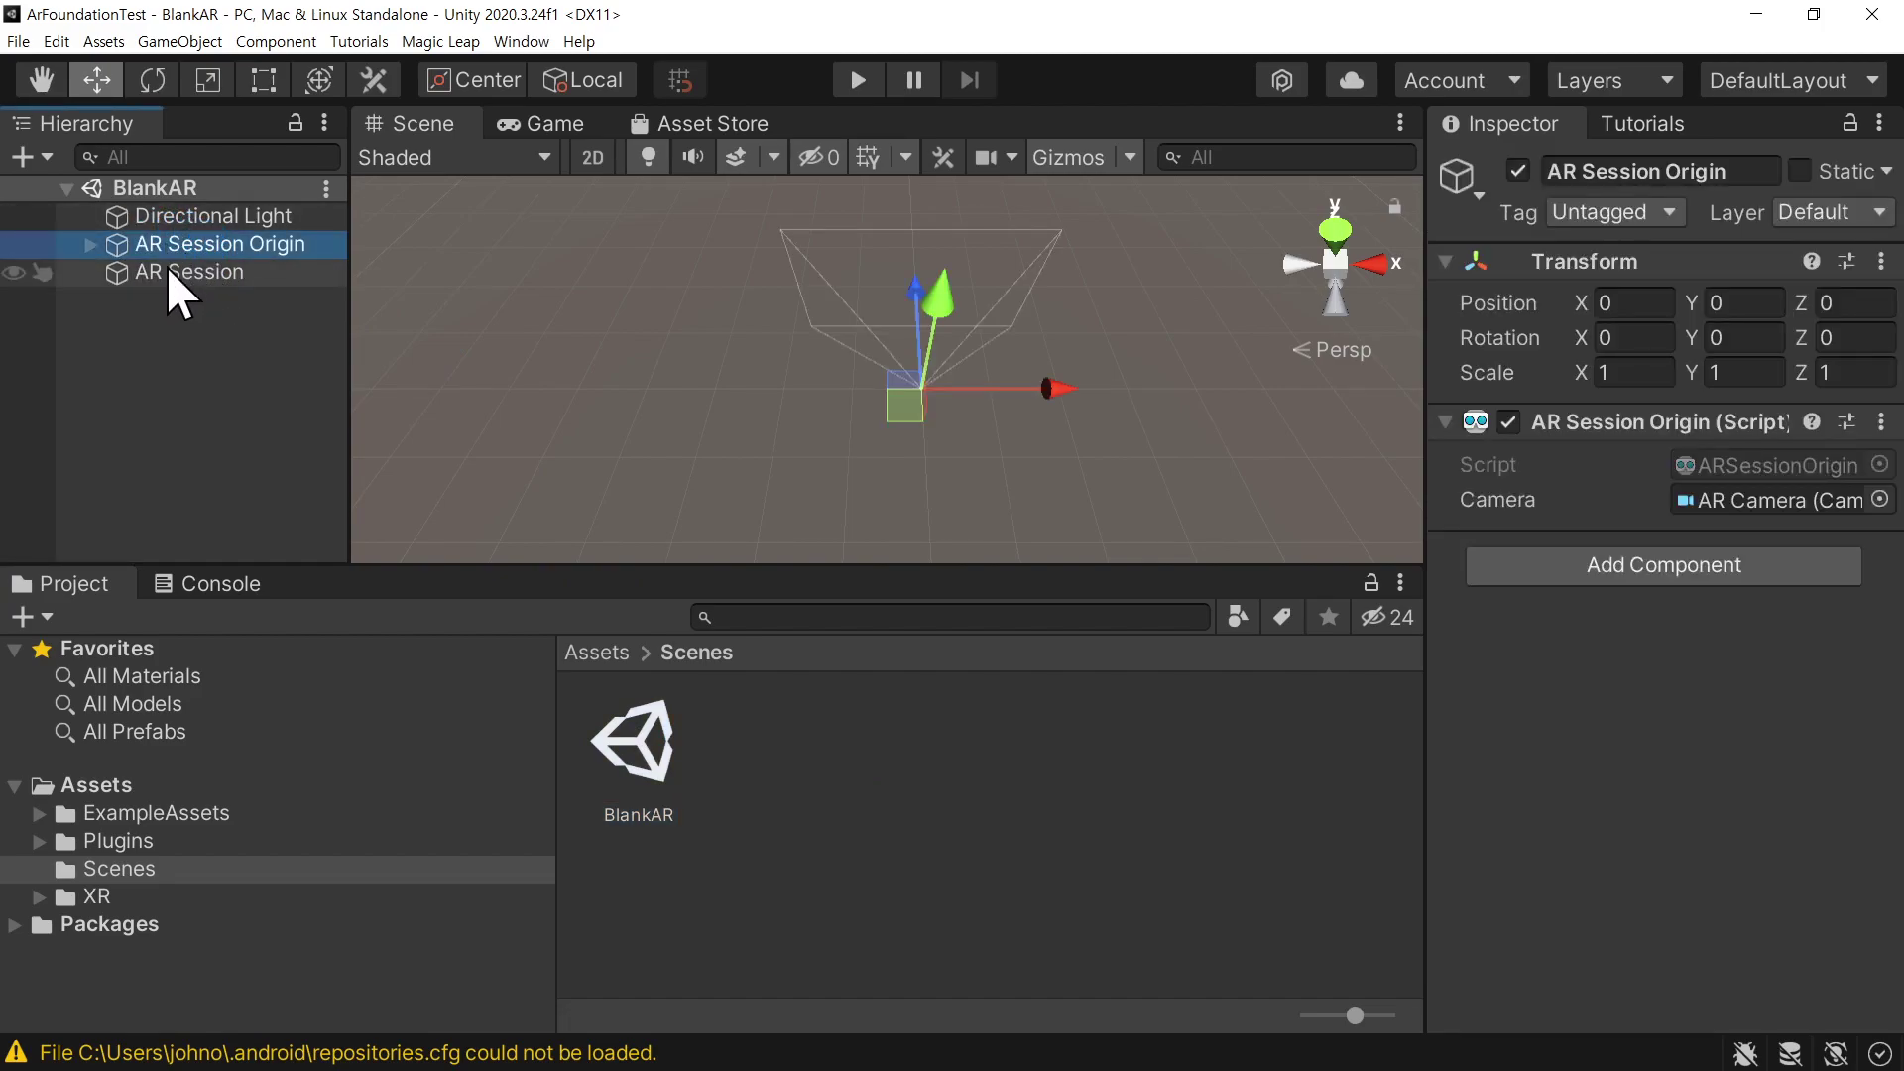
{"action": "left_click", "coordinate": [186, 345]}
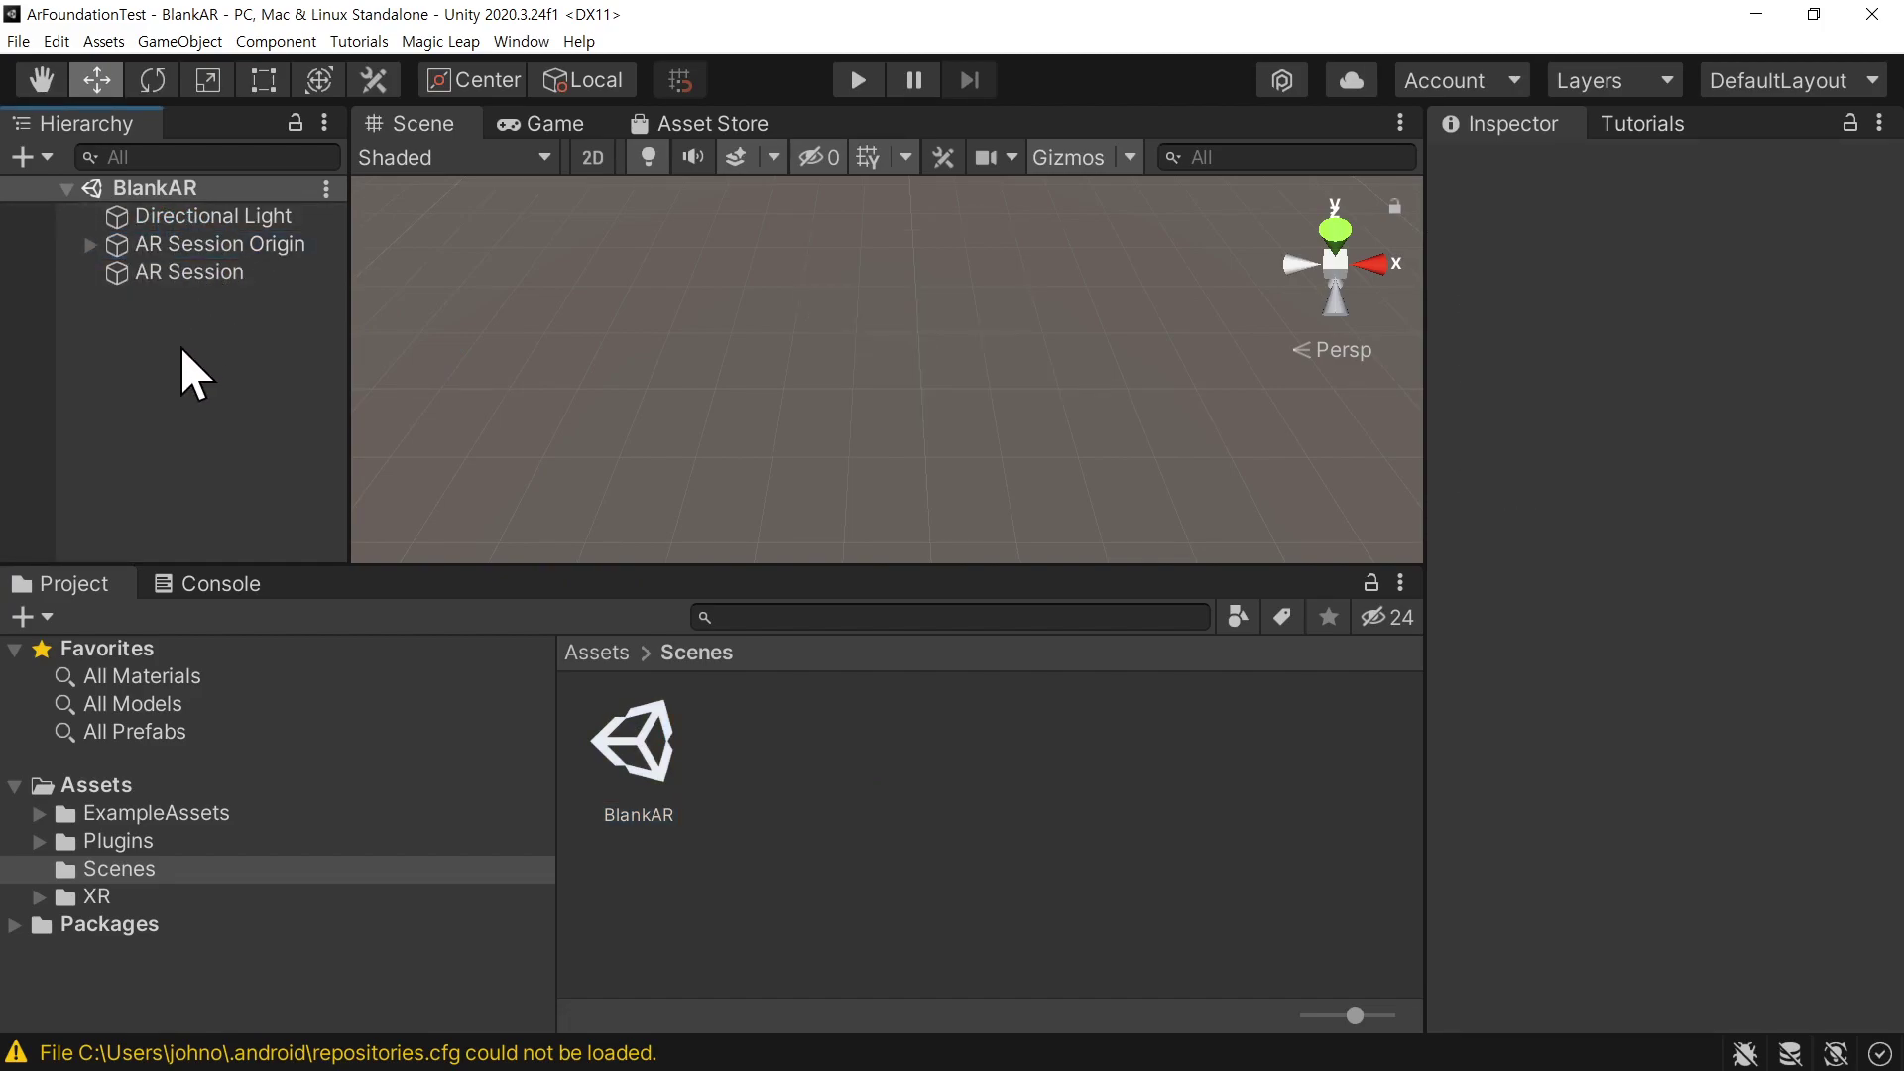
{"action": "left_click", "coordinate": [191, 248]}
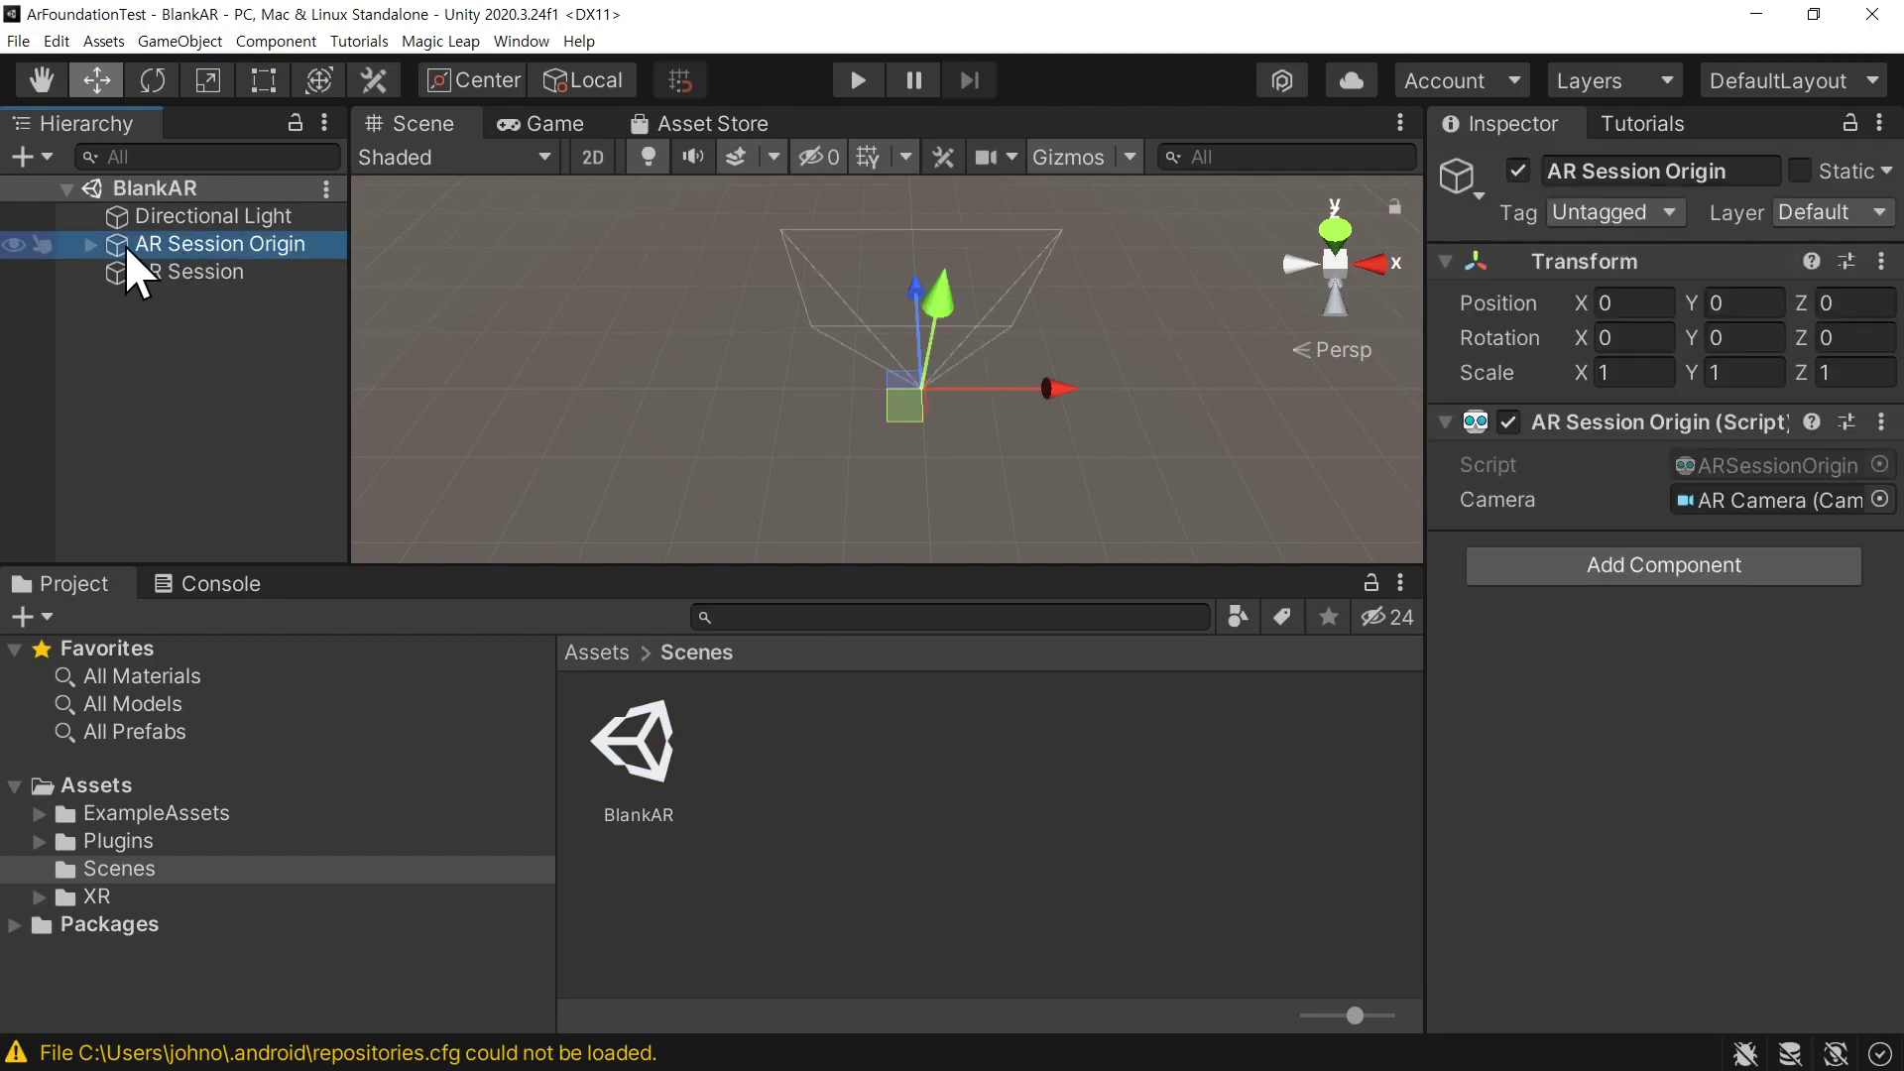
{"action": "left_click", "coordinate": [89, 245]}
{"action": "left_click", "coordinate": [196, 276]}
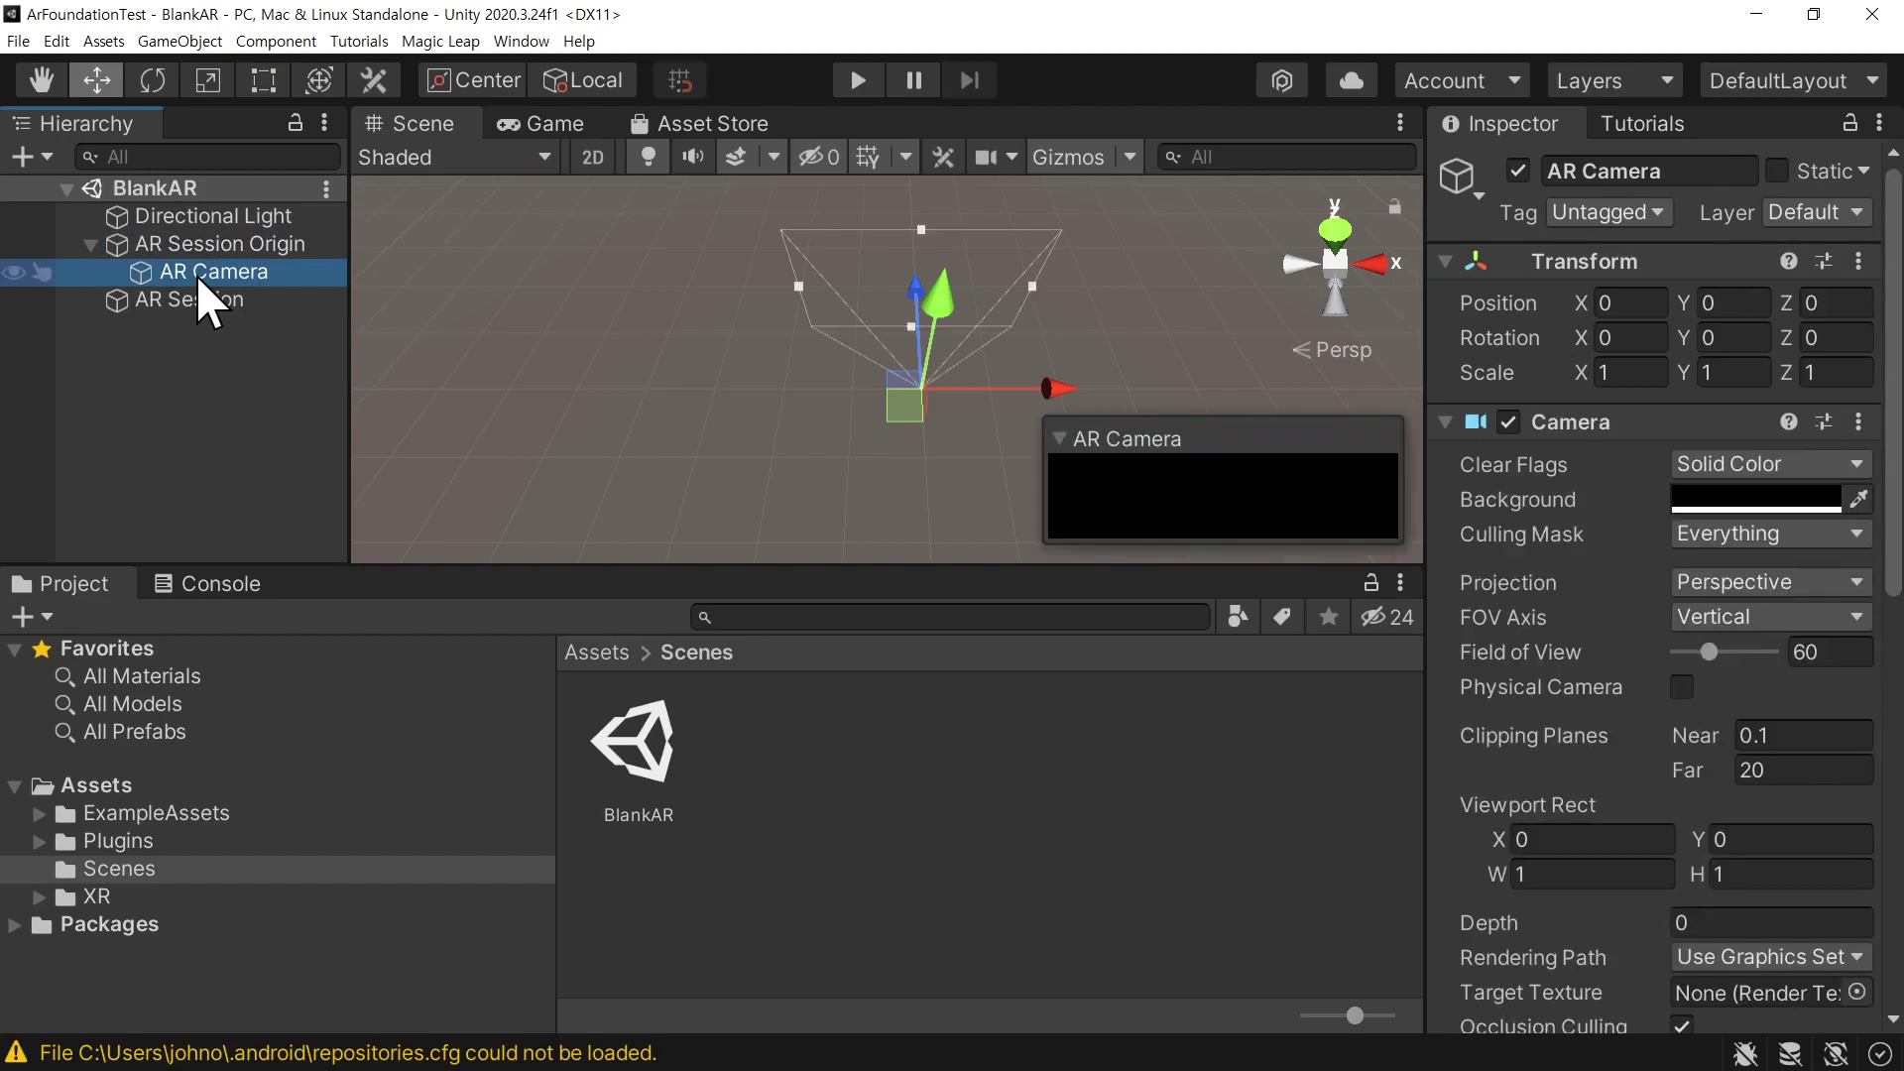
{"action": "scroll", "coordinate": [1648, 551], "scroll_direction": "down", "scroll_amount": 10}
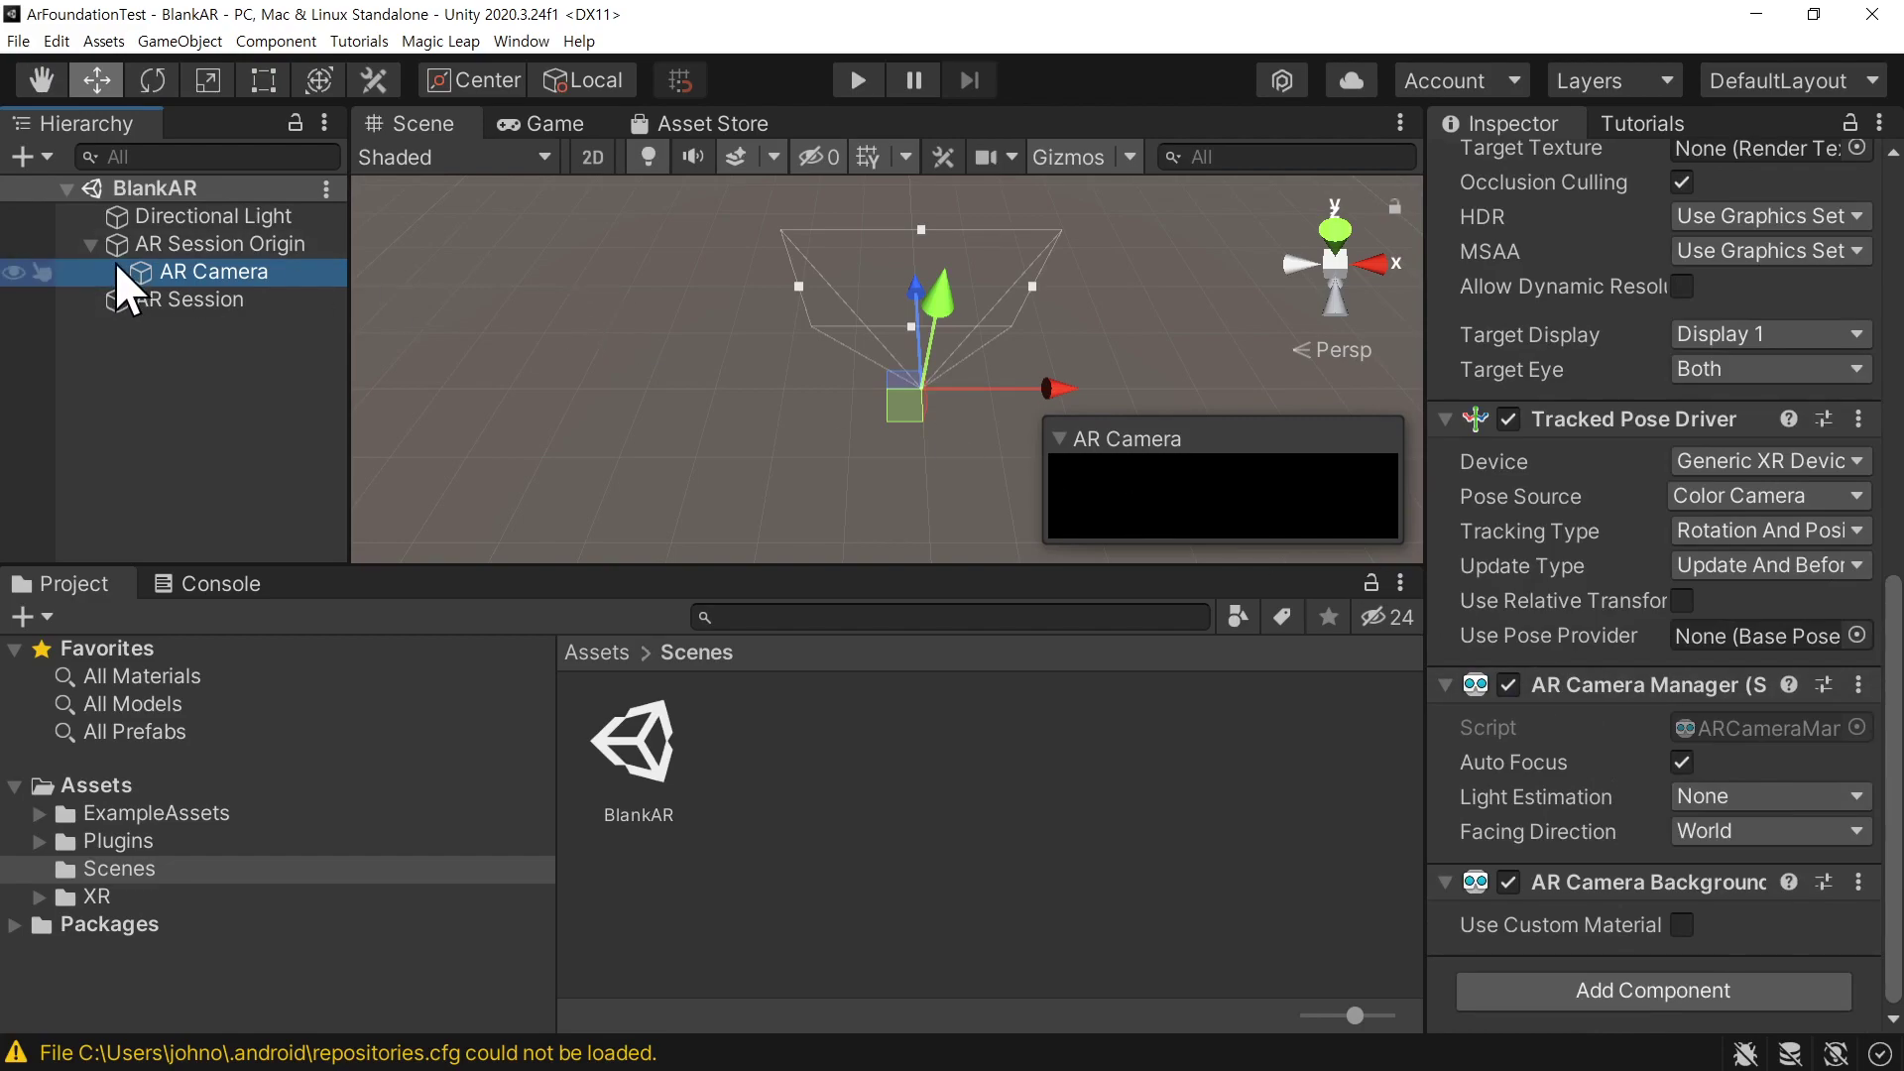
{"action": "left_click", "coordinate": [164, 301]}
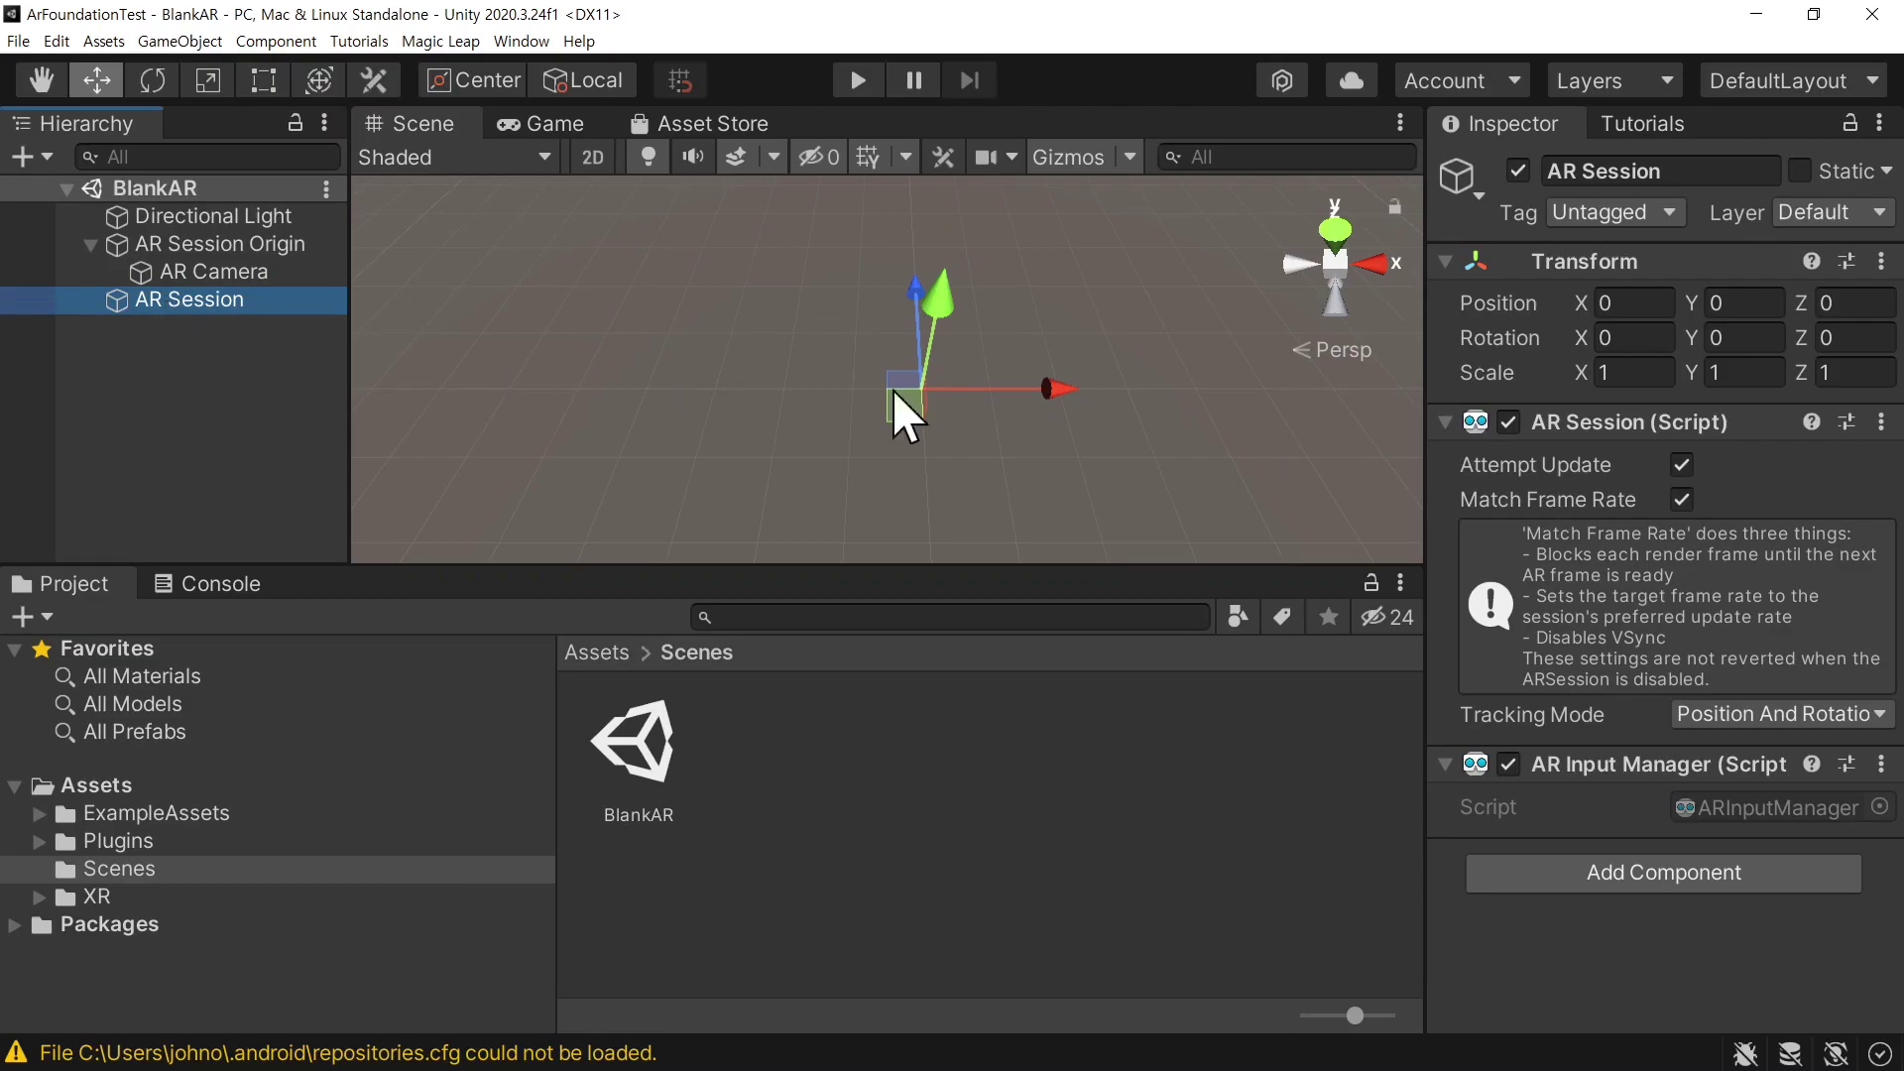
{"action": "left_click", "coordinate": [220, 245]}
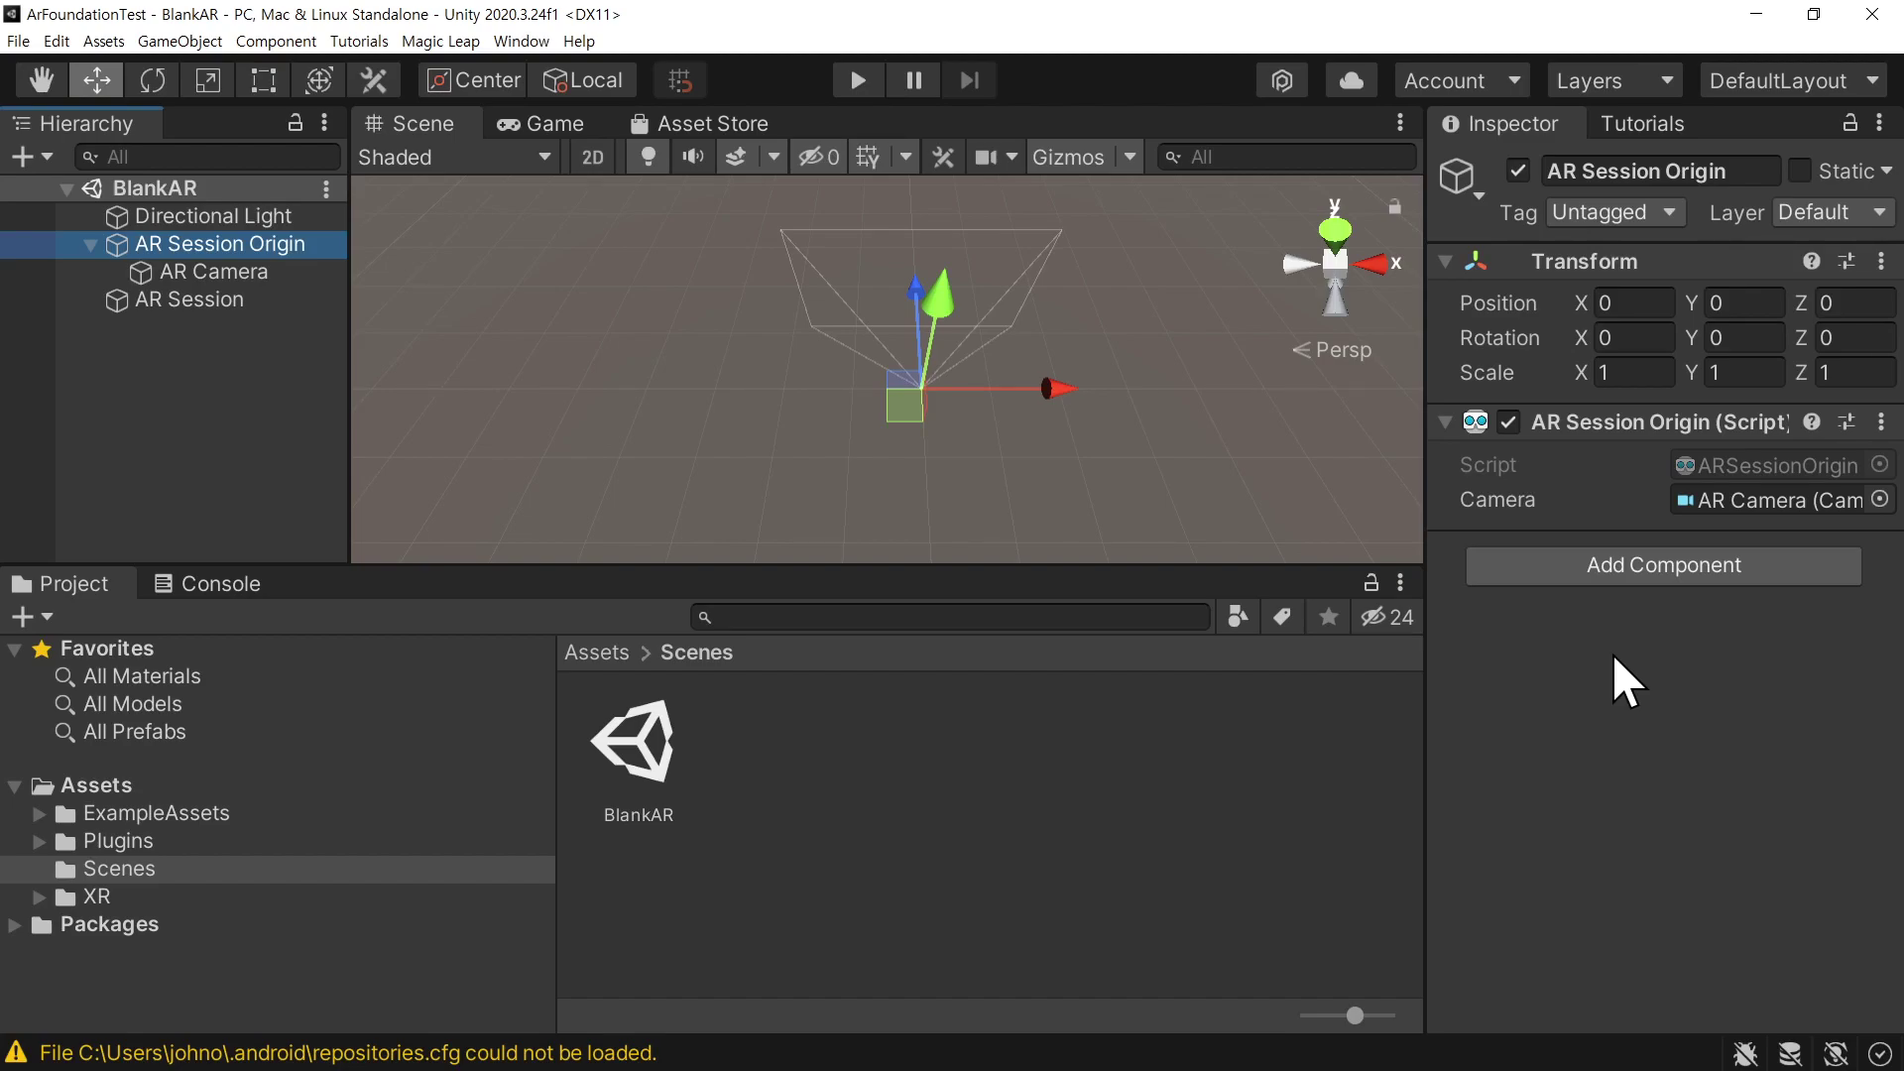
Filter the project assets by the Scene type and open SampleScene
{"action": "left_click", "coordinate": [1236, 616]}
{"action": "left_click", "coordinate": [1293, 429]}
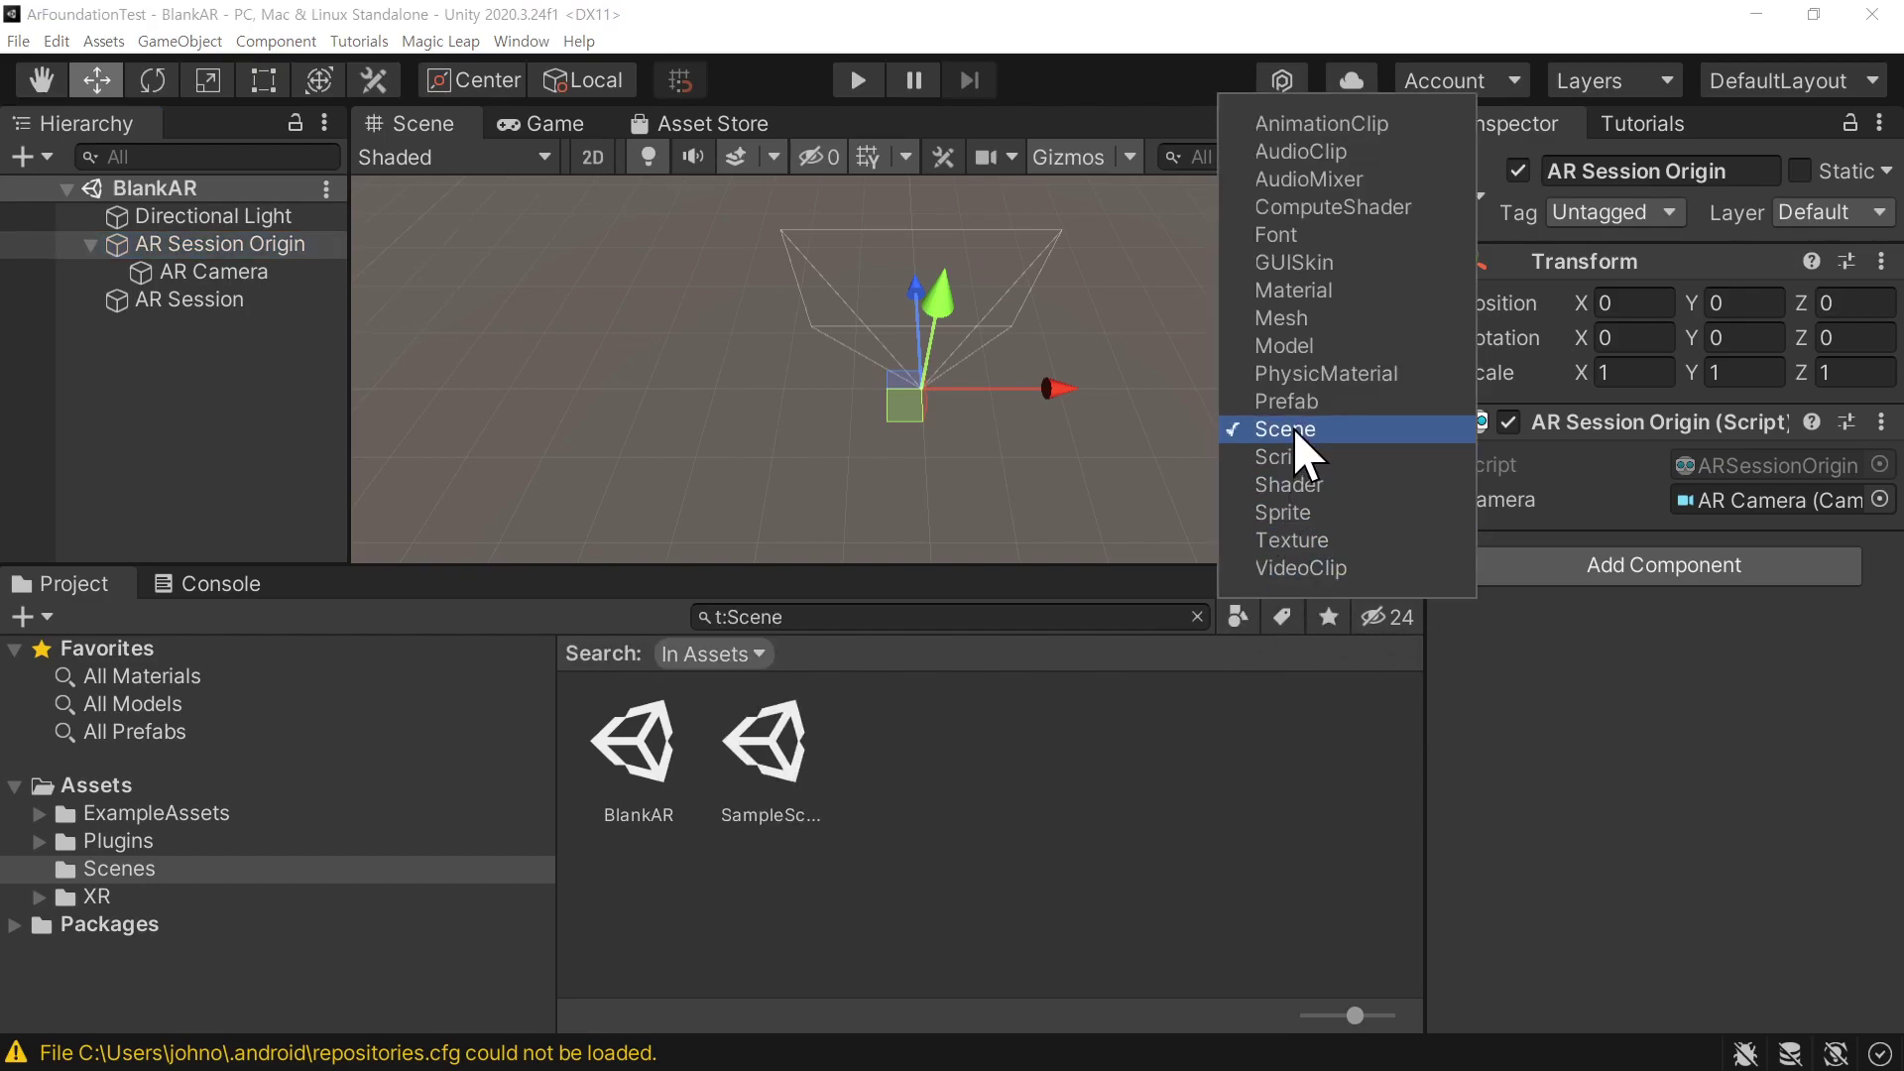
{"action": "left_click", "coordinate": [716, 751]}
{"action": "double_click", "coordinate": [789, 724]}
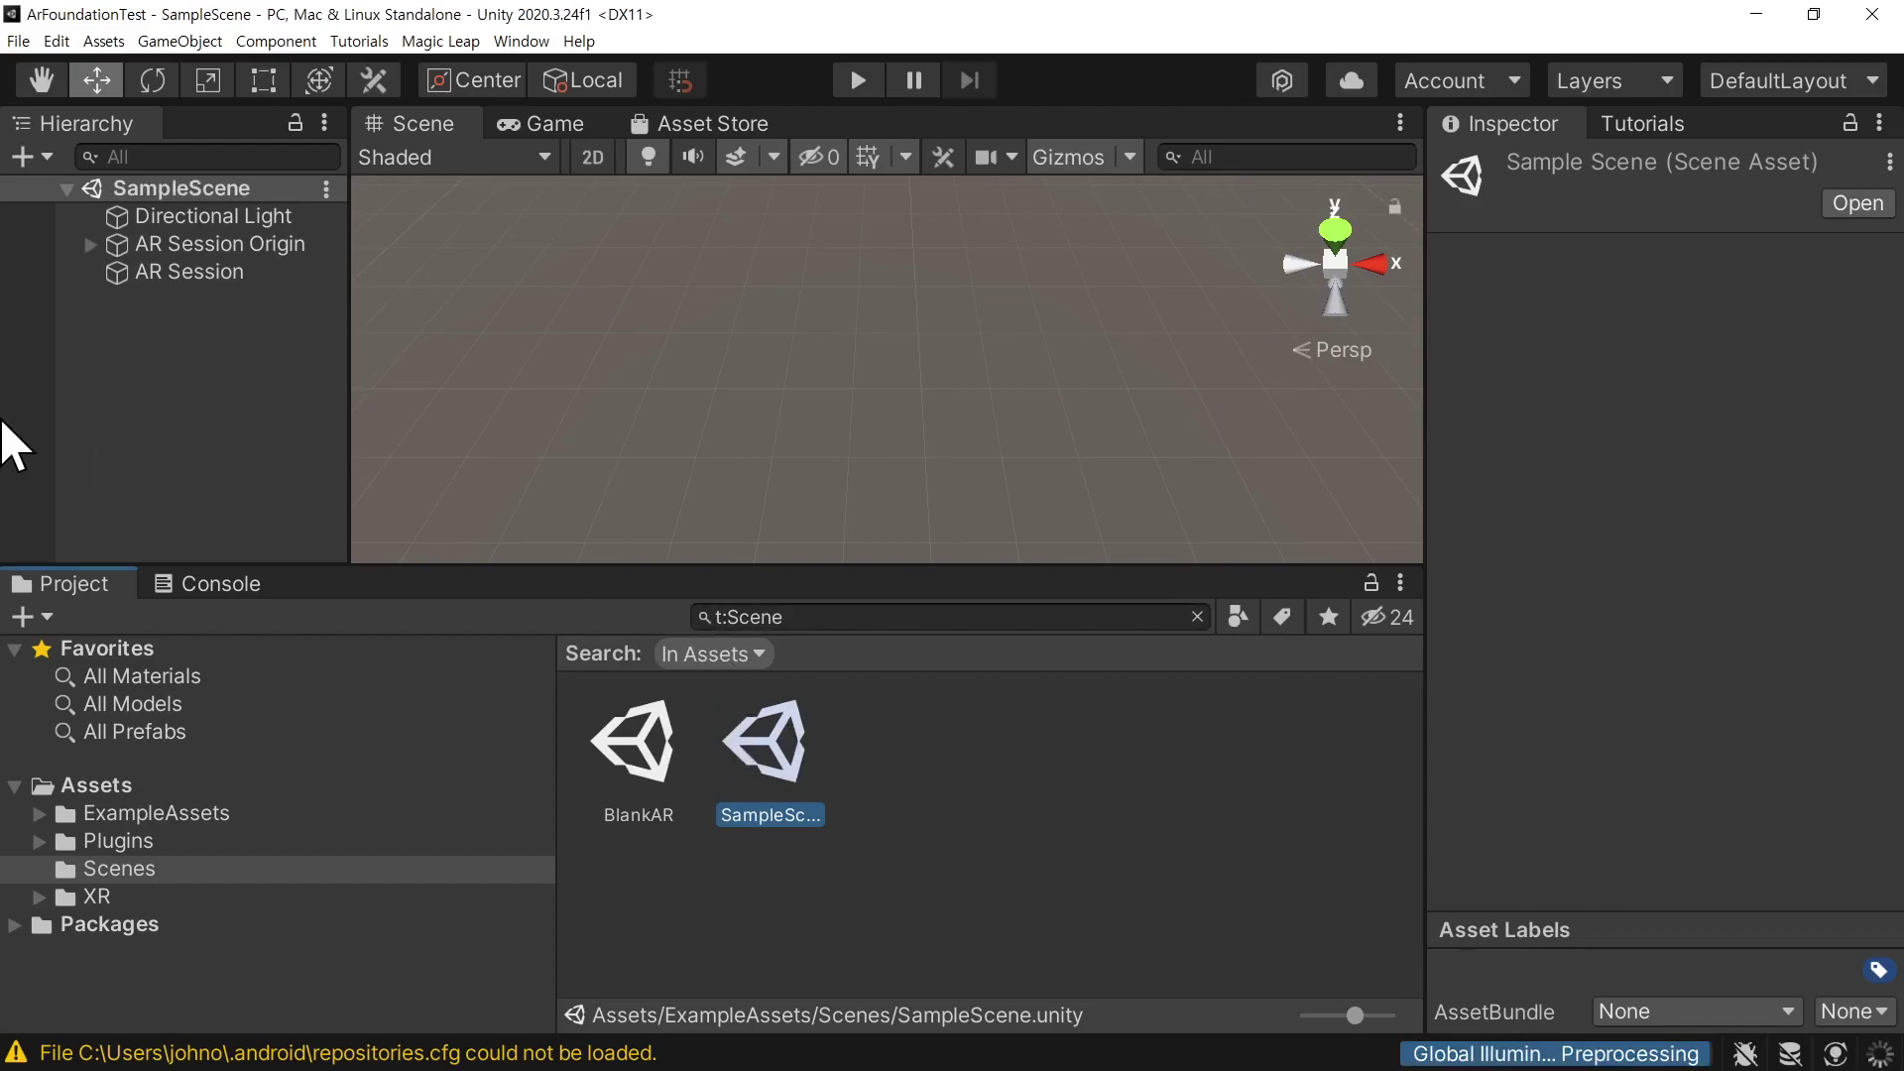
Examine the components on SampleScene's AR Session Origin and AR Session, and clear the asset type filter
{"action": "left_click", "coordinate": [147, 246]}
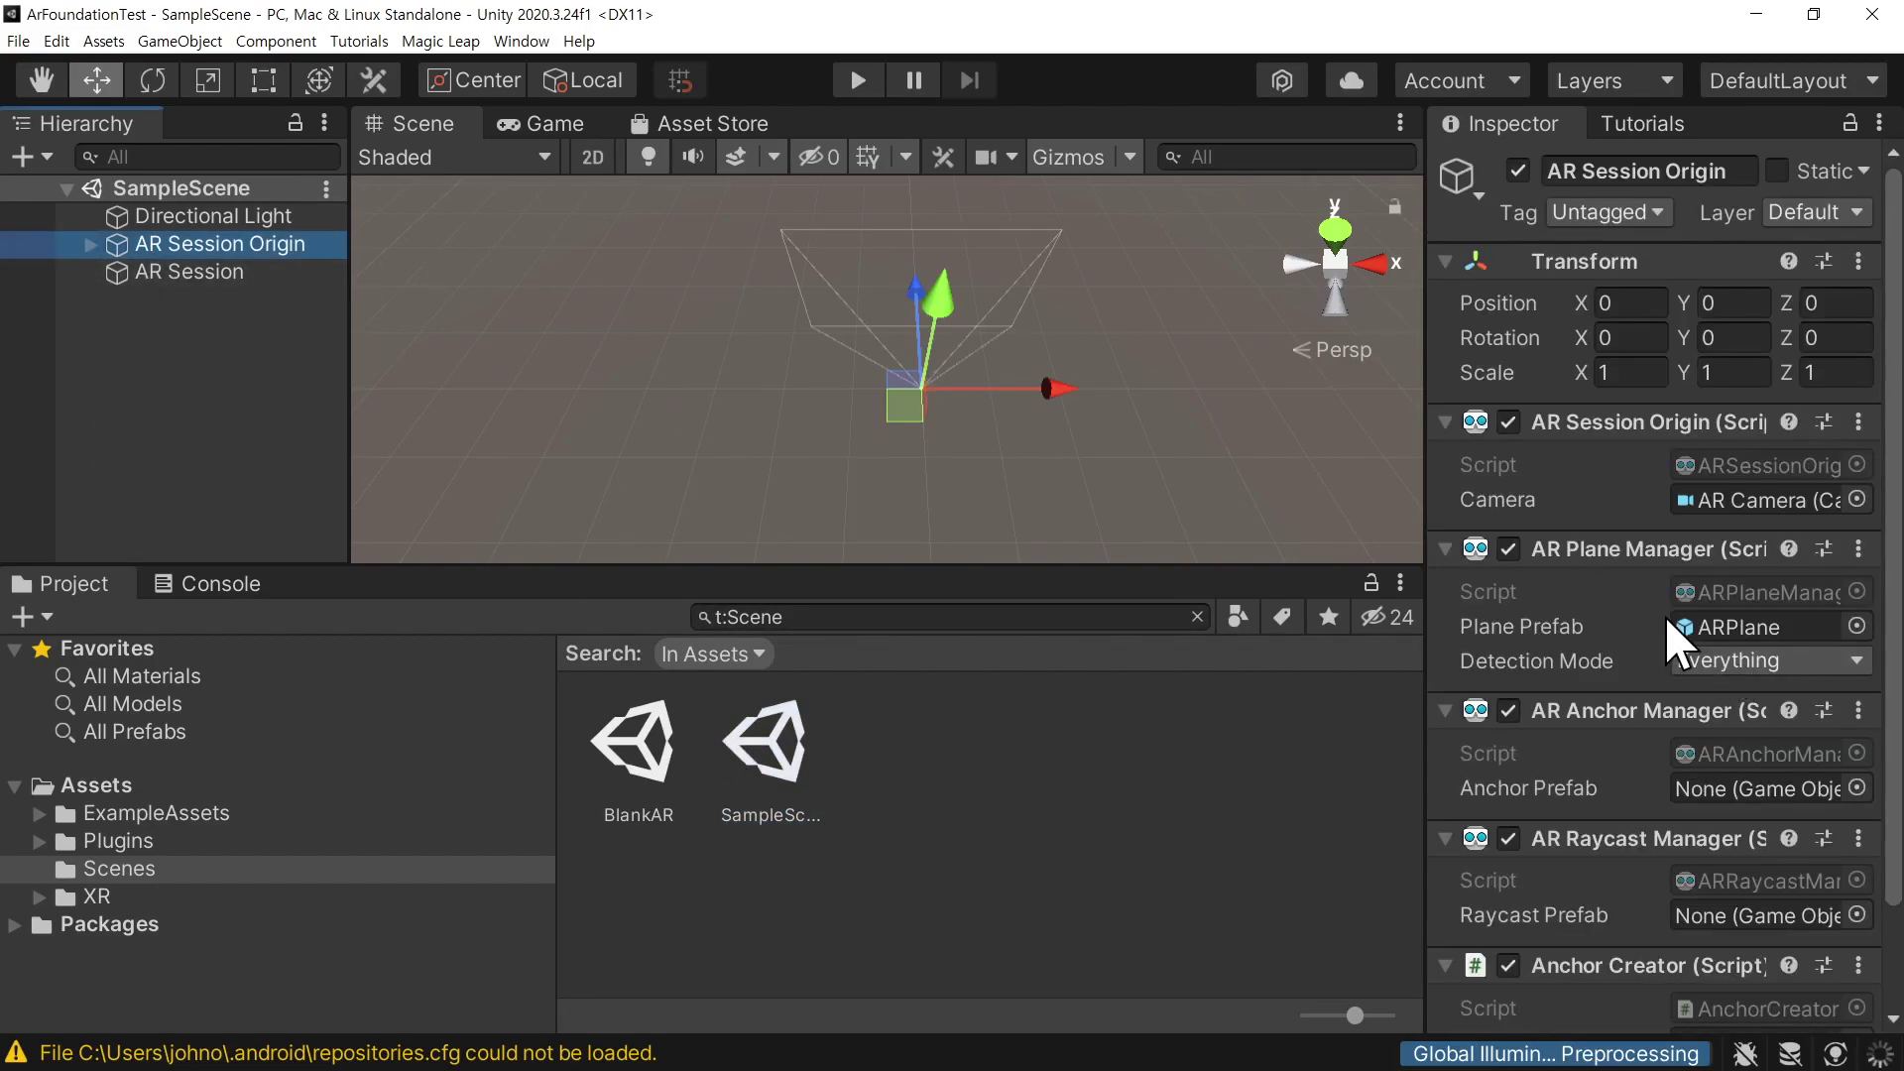
{"action": "scroll", "coordinate": [1602, 551], "scroll_direction": "down", "scroll_amount": 3}
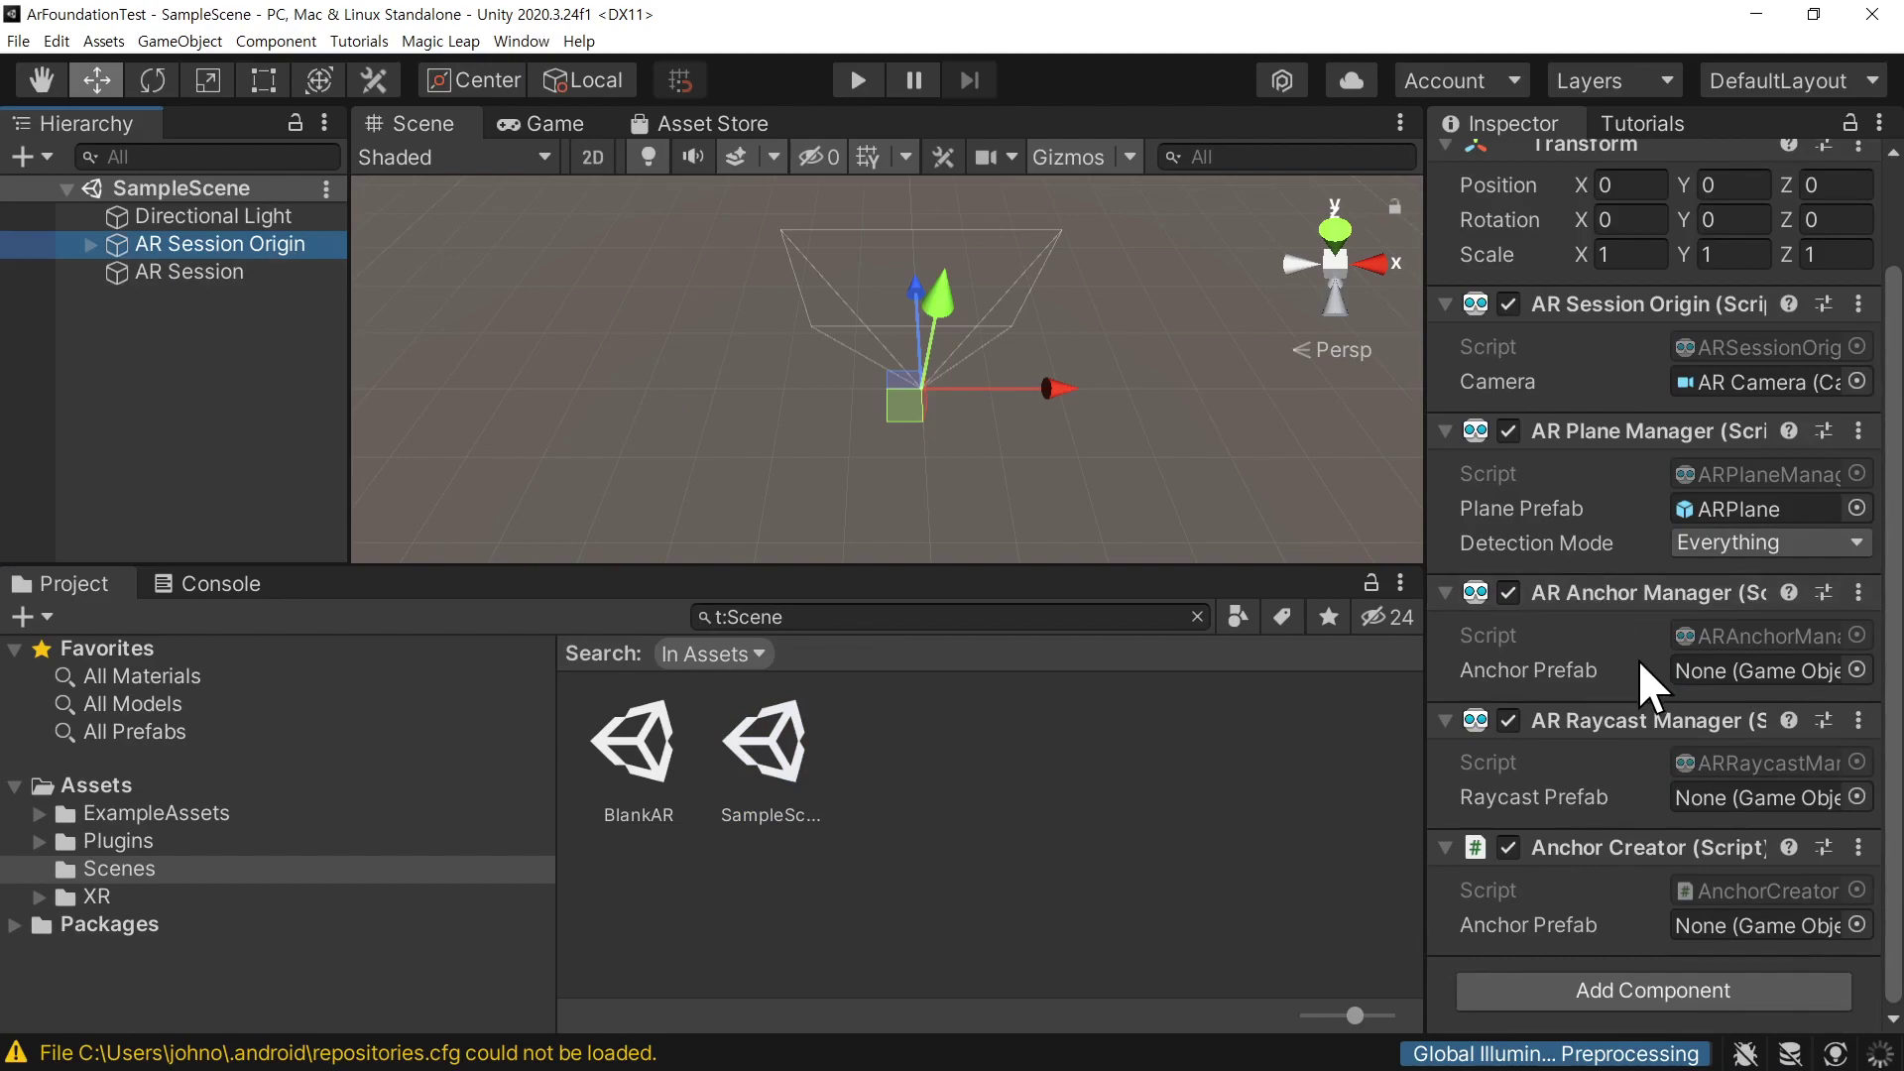
{"action": "left_click", "coordinate": [168, 274]}
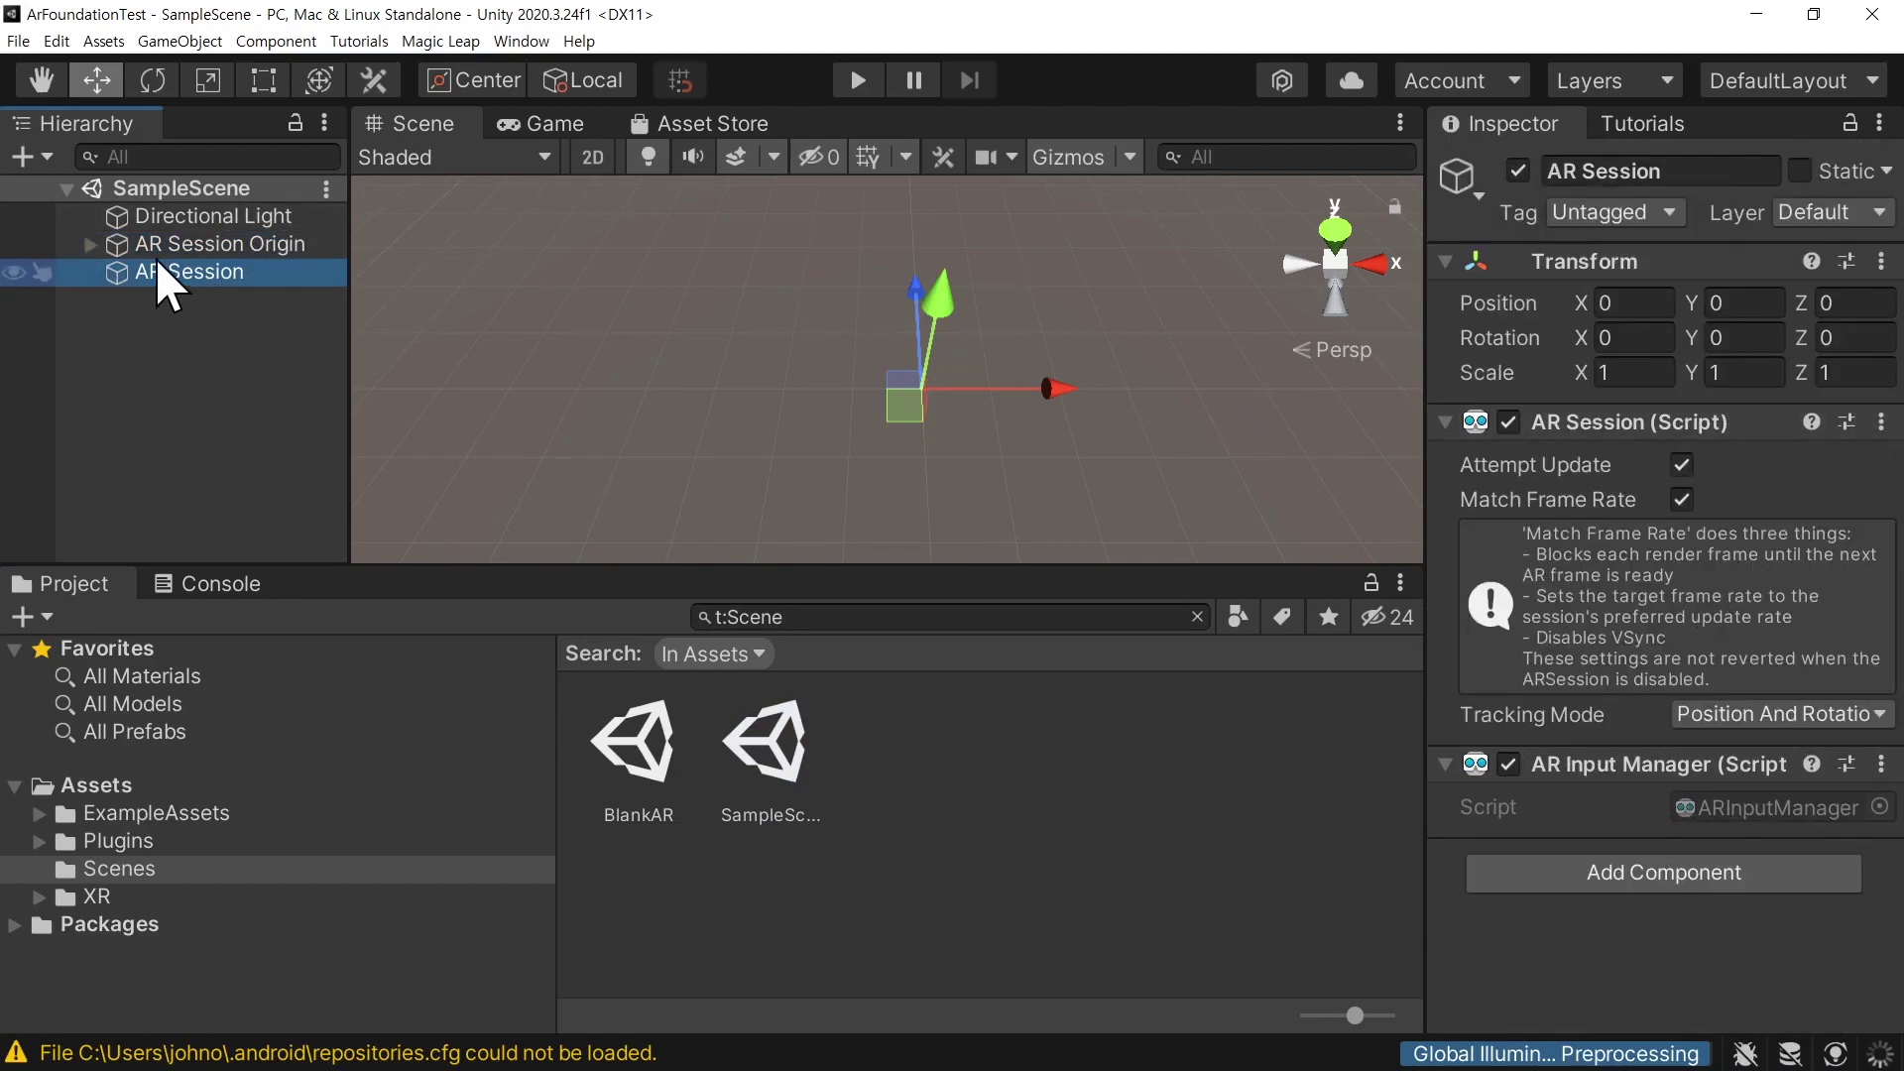
{"action": "left_click", "coordinate": [168, 248]}
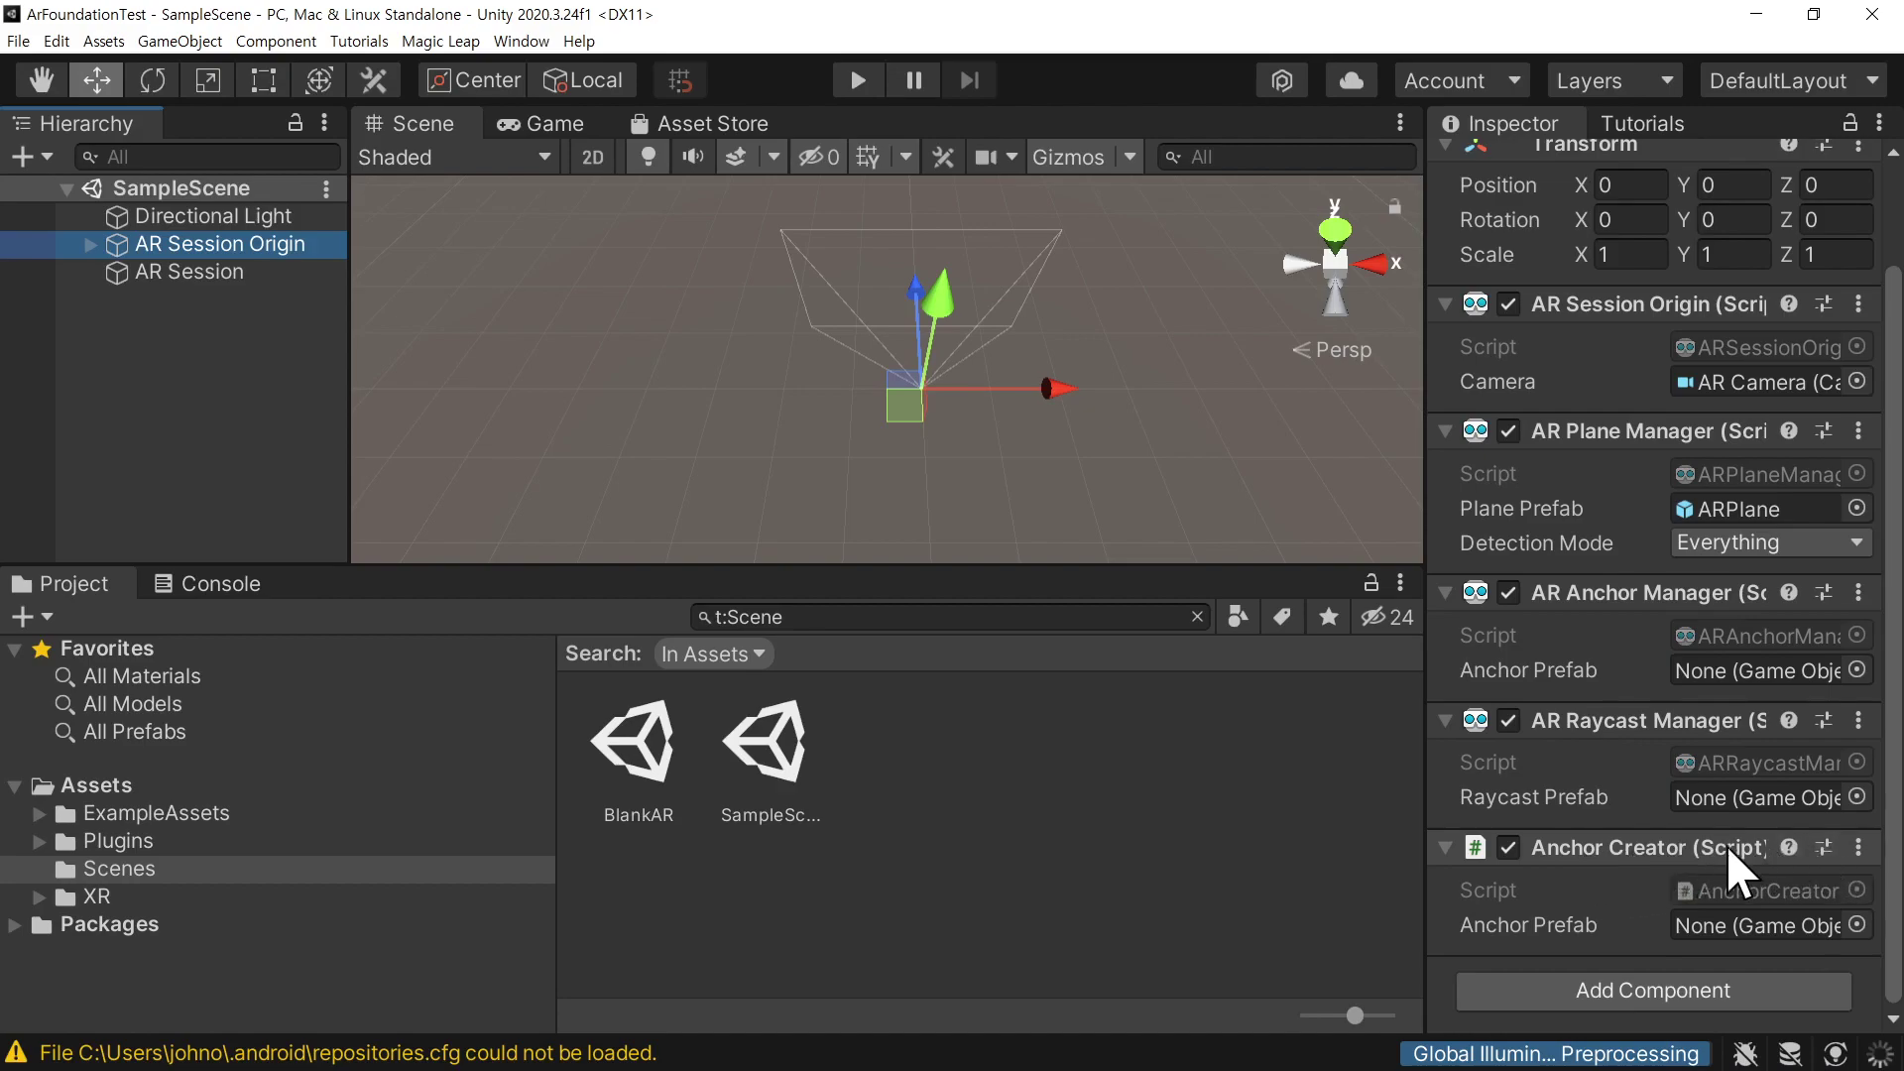
{"action": "left_click", "coordinate": [1196, 616]}
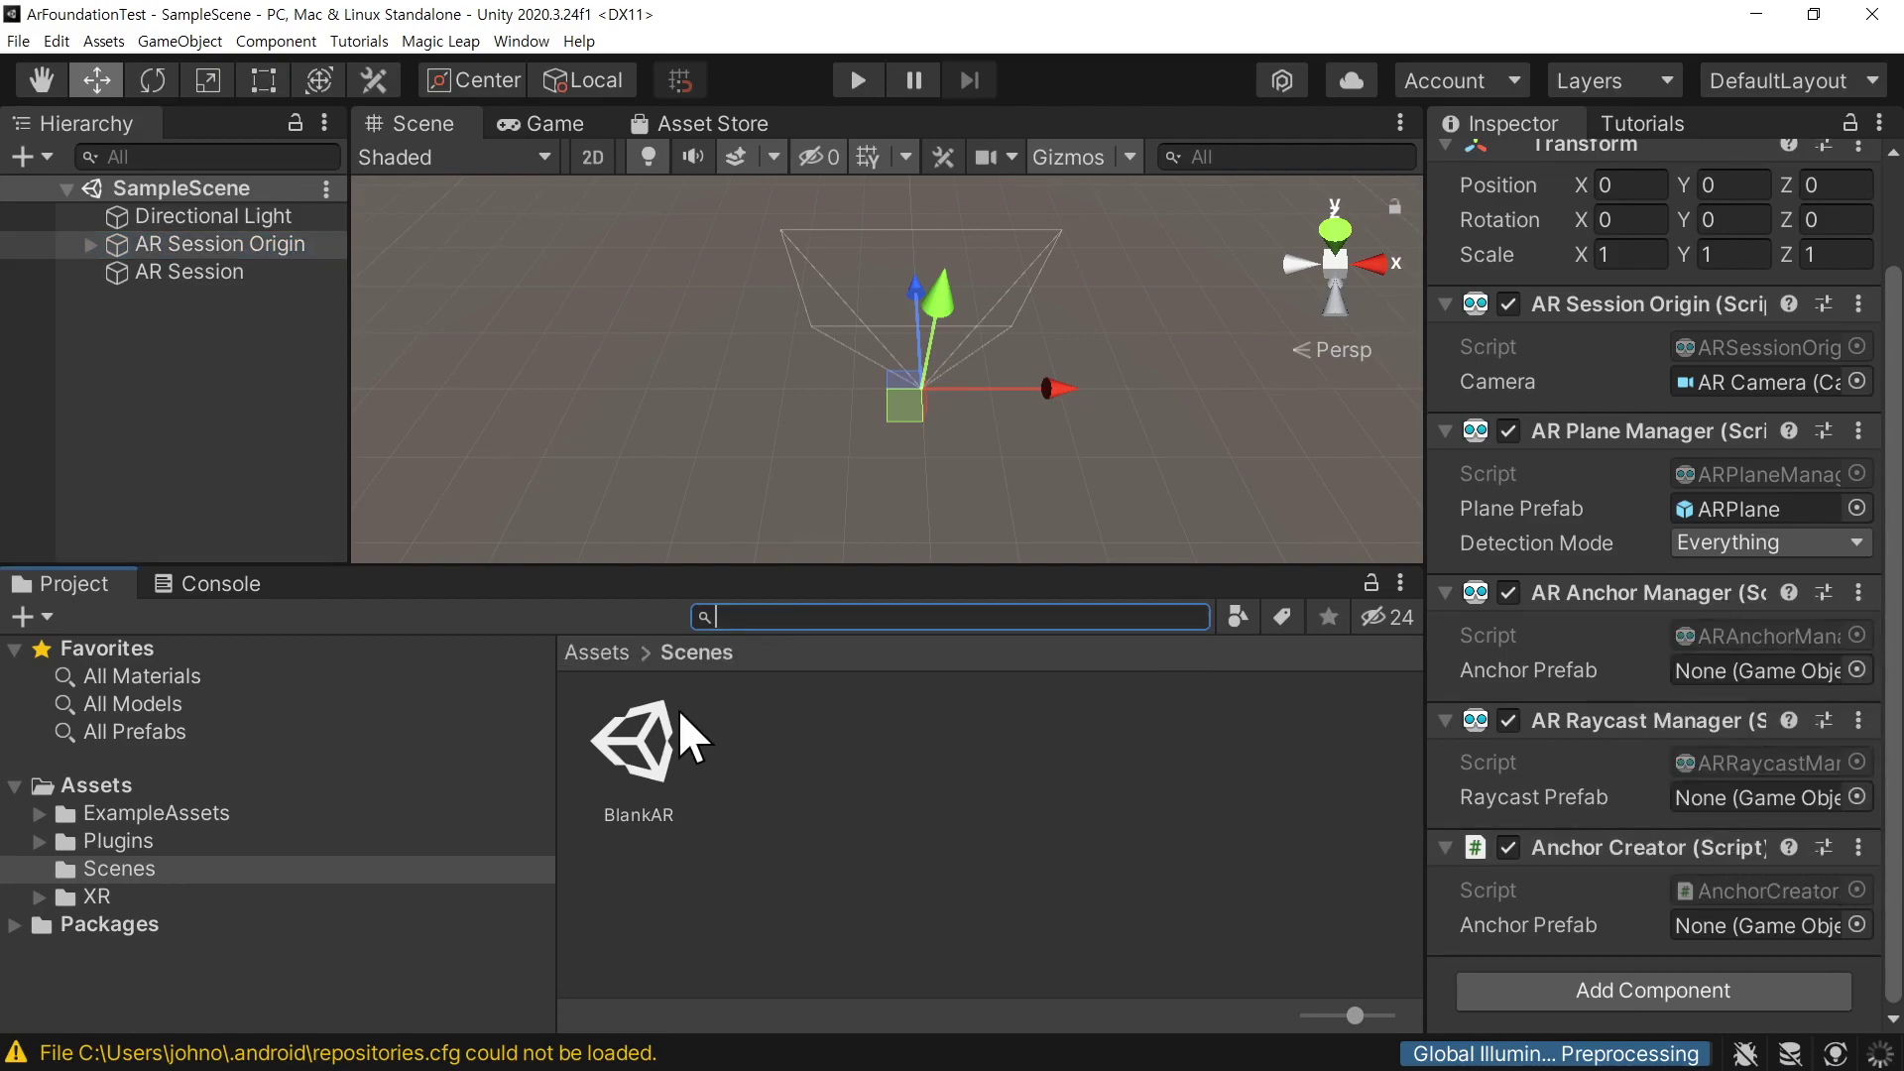
Assign the CubeObject prefab from ExampleAssets/Prefabs as the Anchor Prefab of AR Session Origin's Anchor Creator, and return to the Assets folder
{"action": "left_click", "coordinate": [593, 654]}
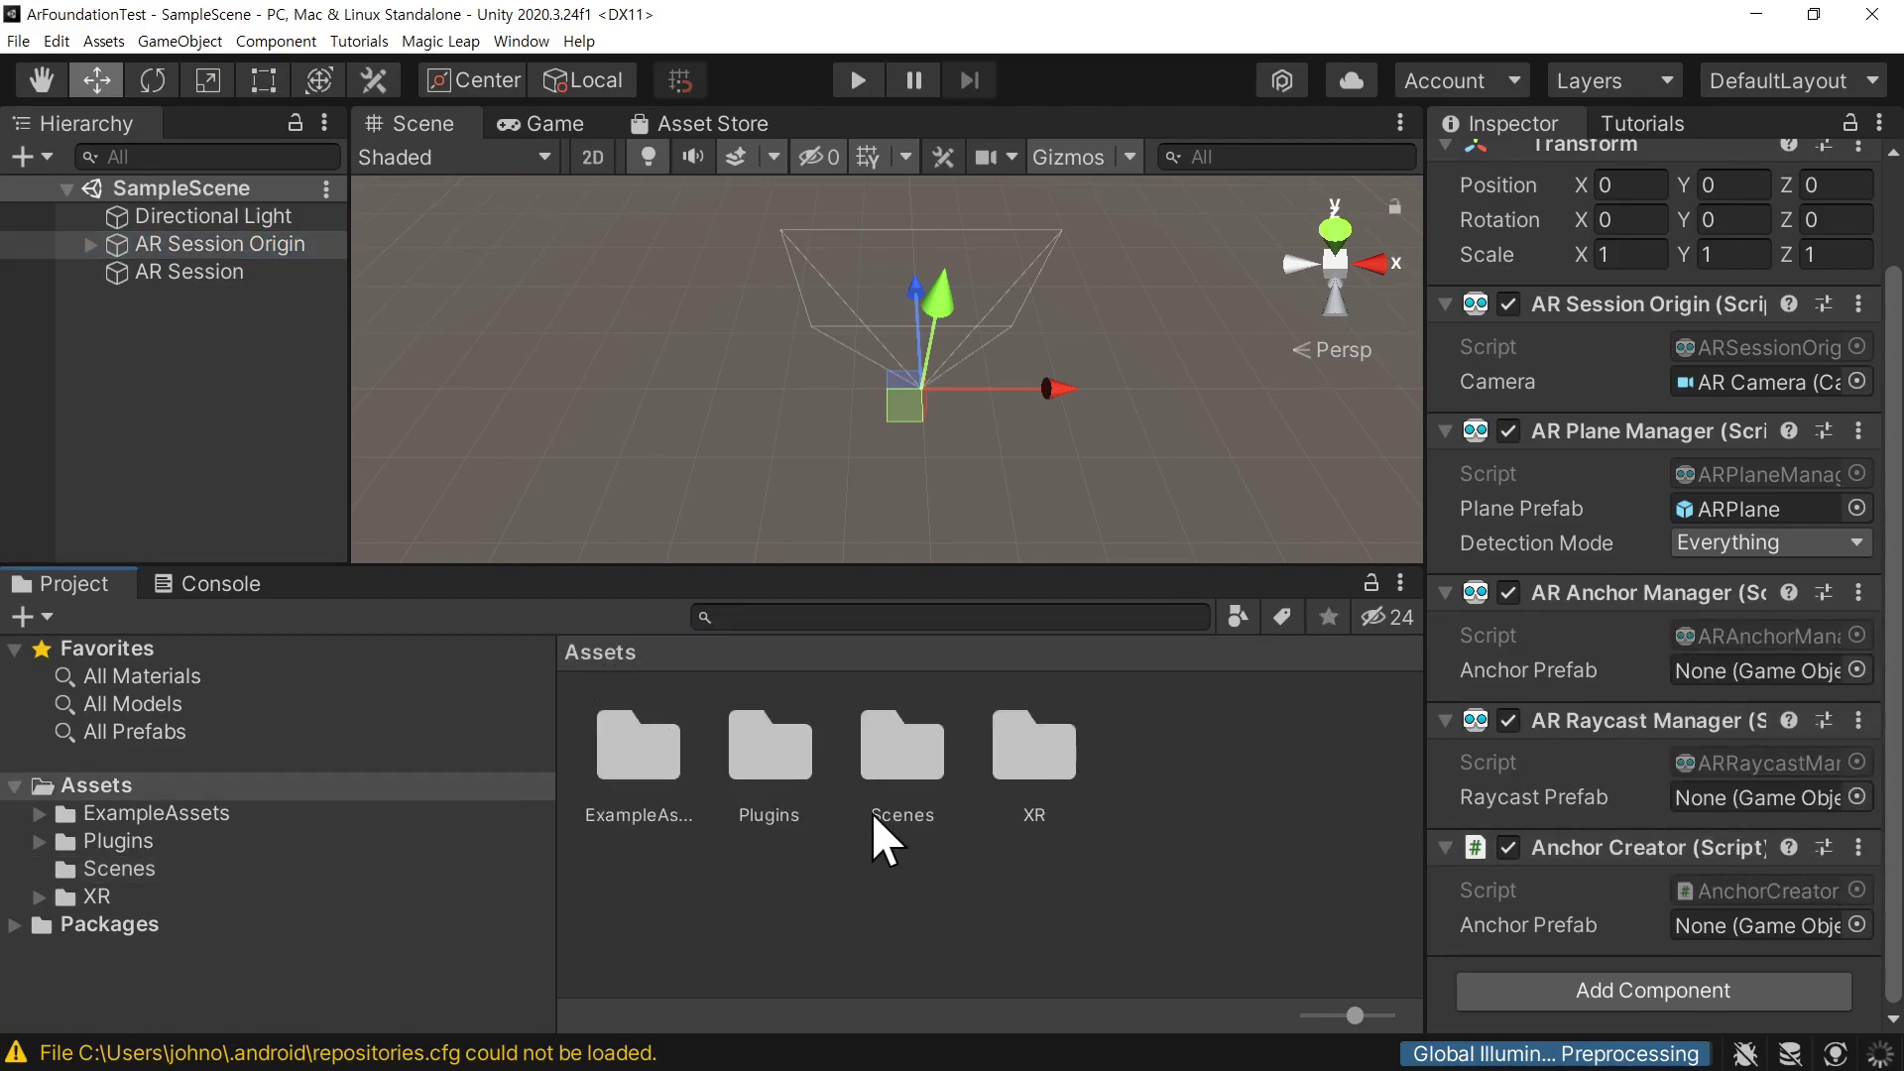
{"action": "double_click", "coordinate": [625, 759]}
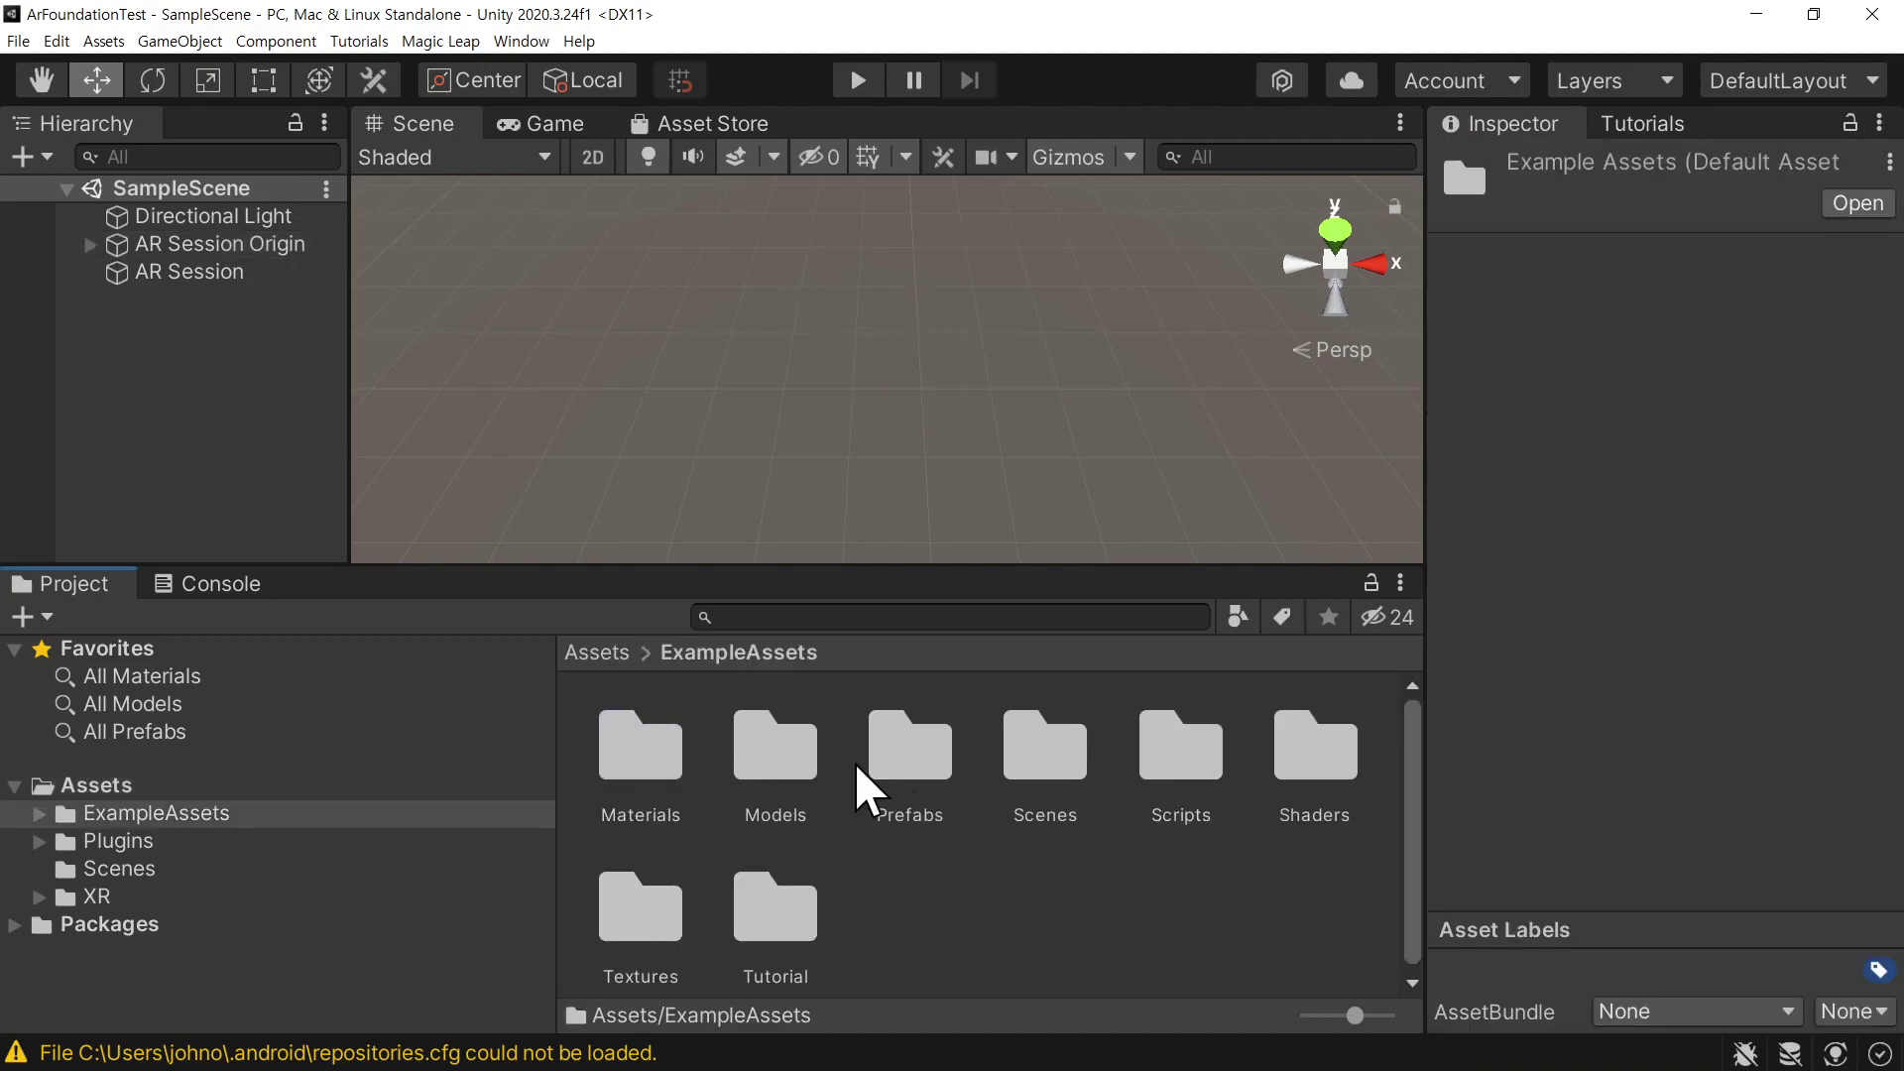
{"action": "double_click", "coordinate": [937, 764]}
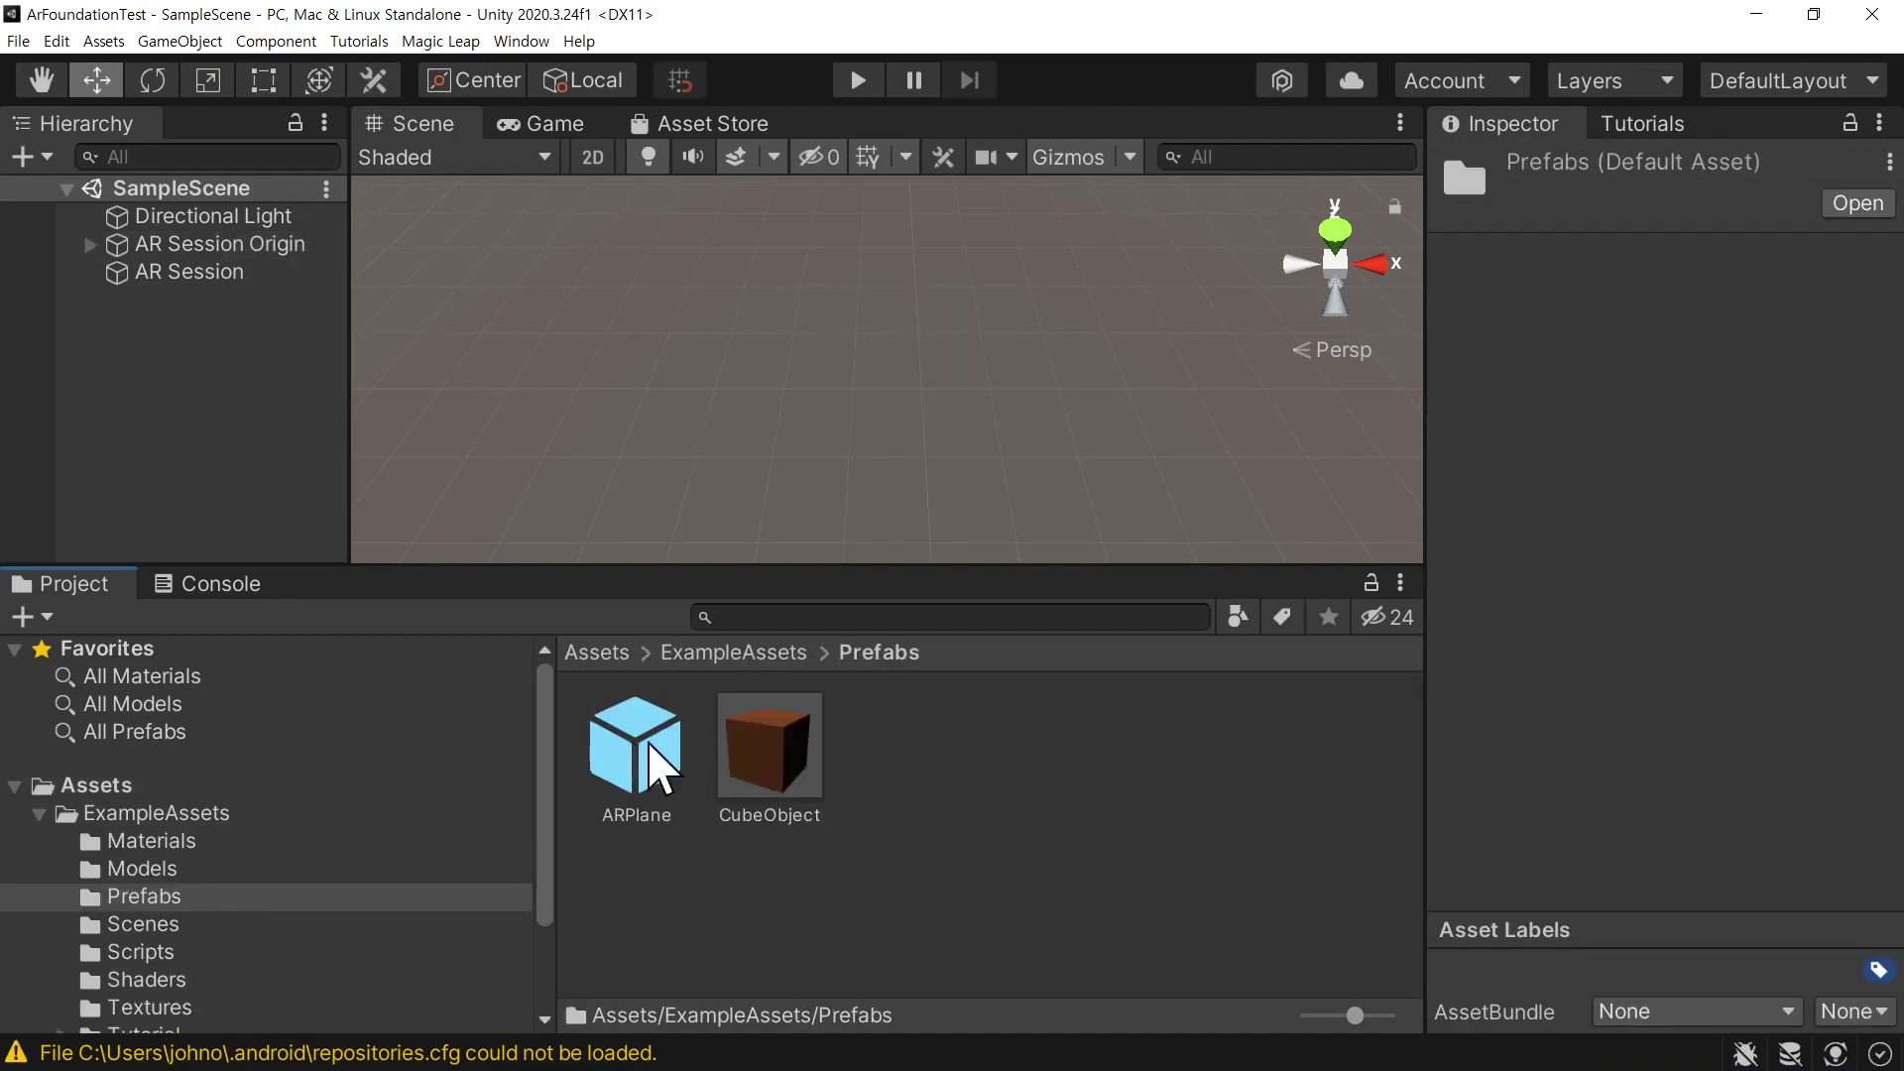
{"action": "left_click", "coordinate": [806, 776]}
{"action": "left_click", "coordinate": [234, 253]}
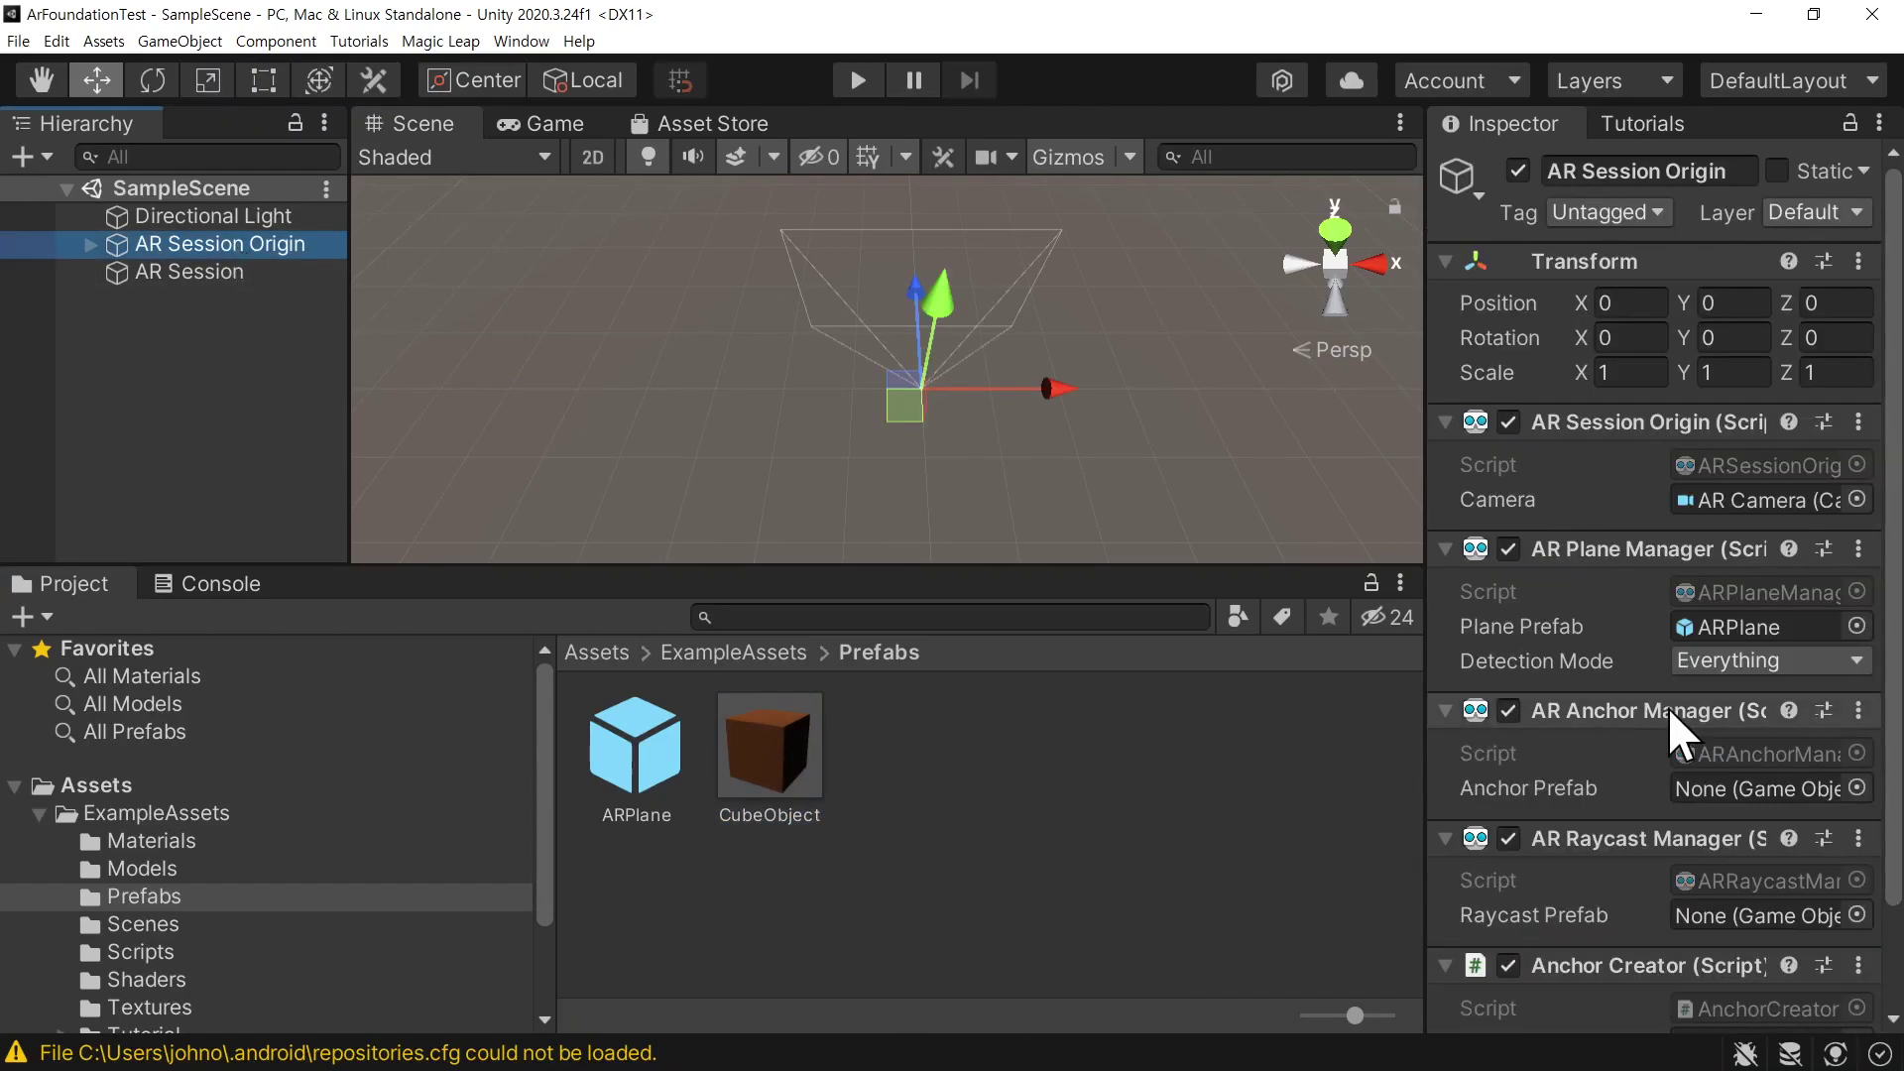
{"action": "scroll", "coordinate": [1626, 709], "scroll_direction": "down", "scroll_amount": 2}
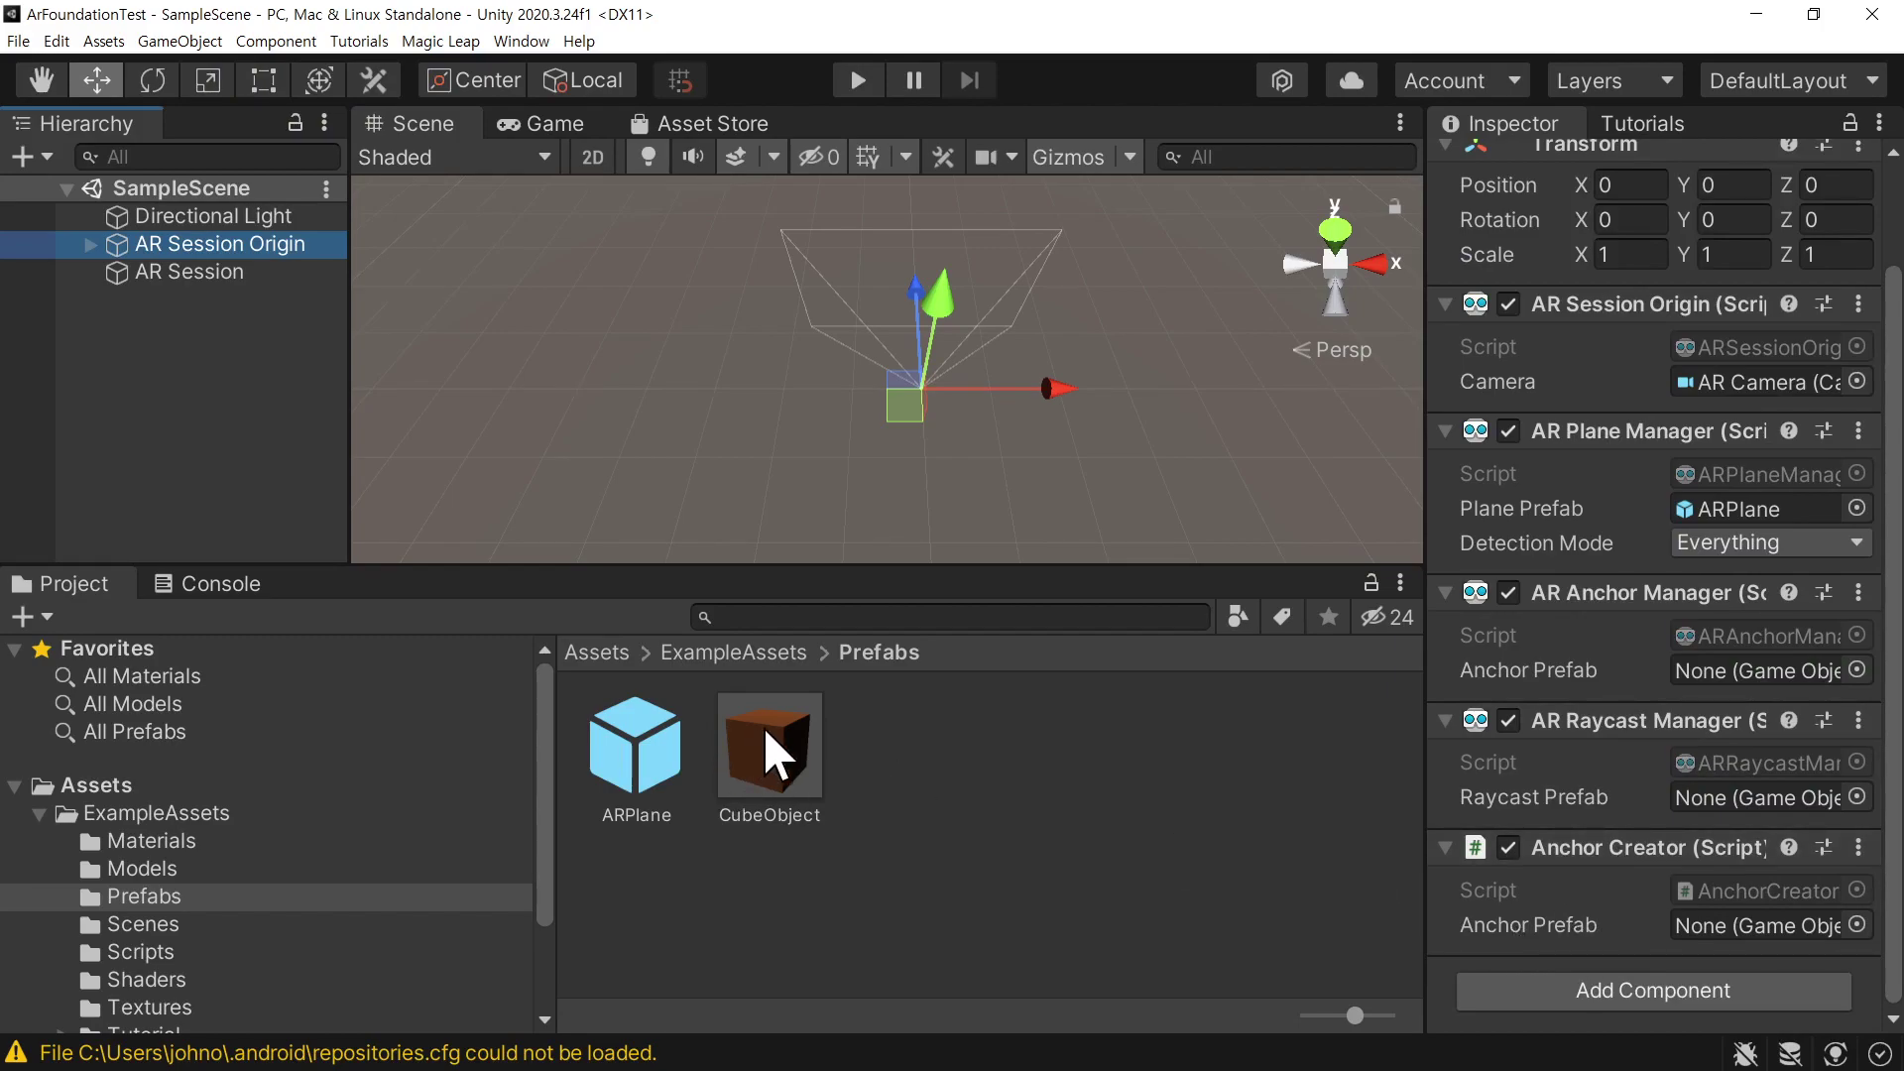
{"action": "left_click_drag", "start_coordinate": [752, 736], "coordinate": [1744, 926]}
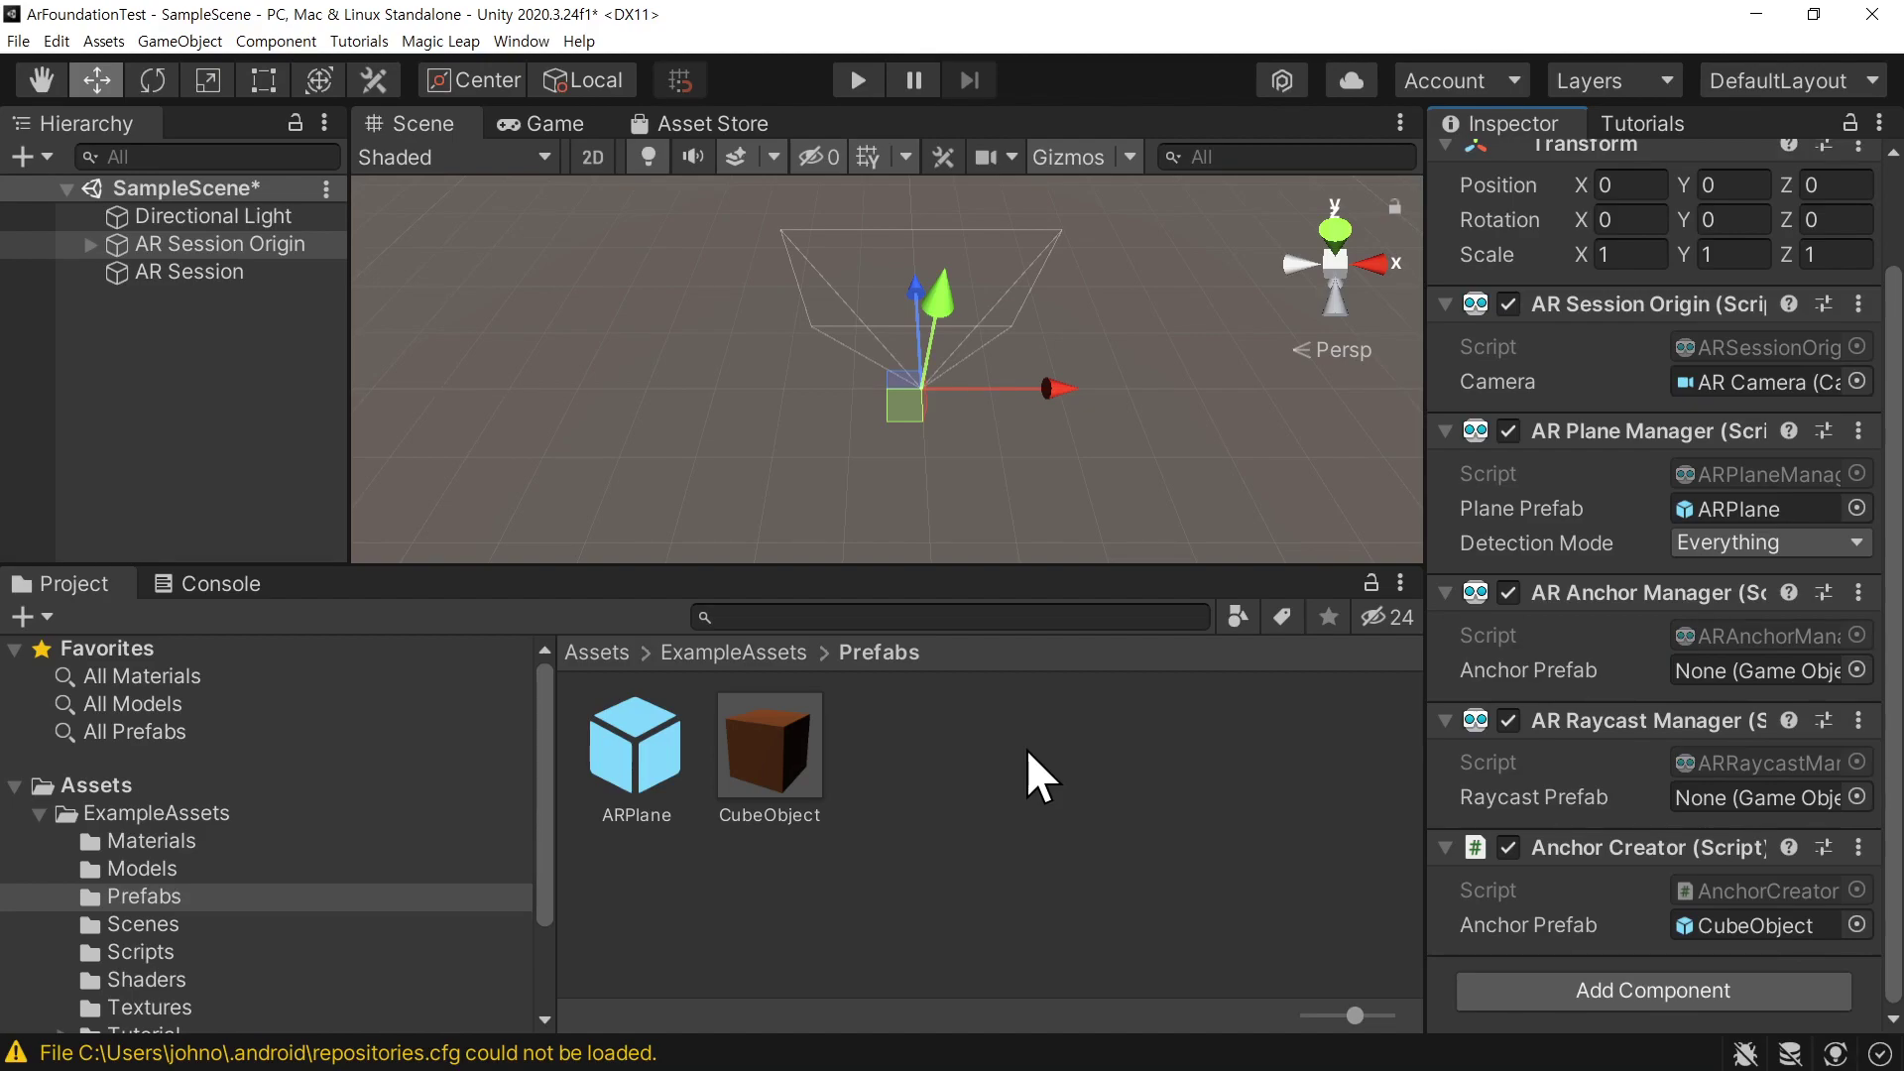
{"action": "left_click", "coordinate": [770, 706]}
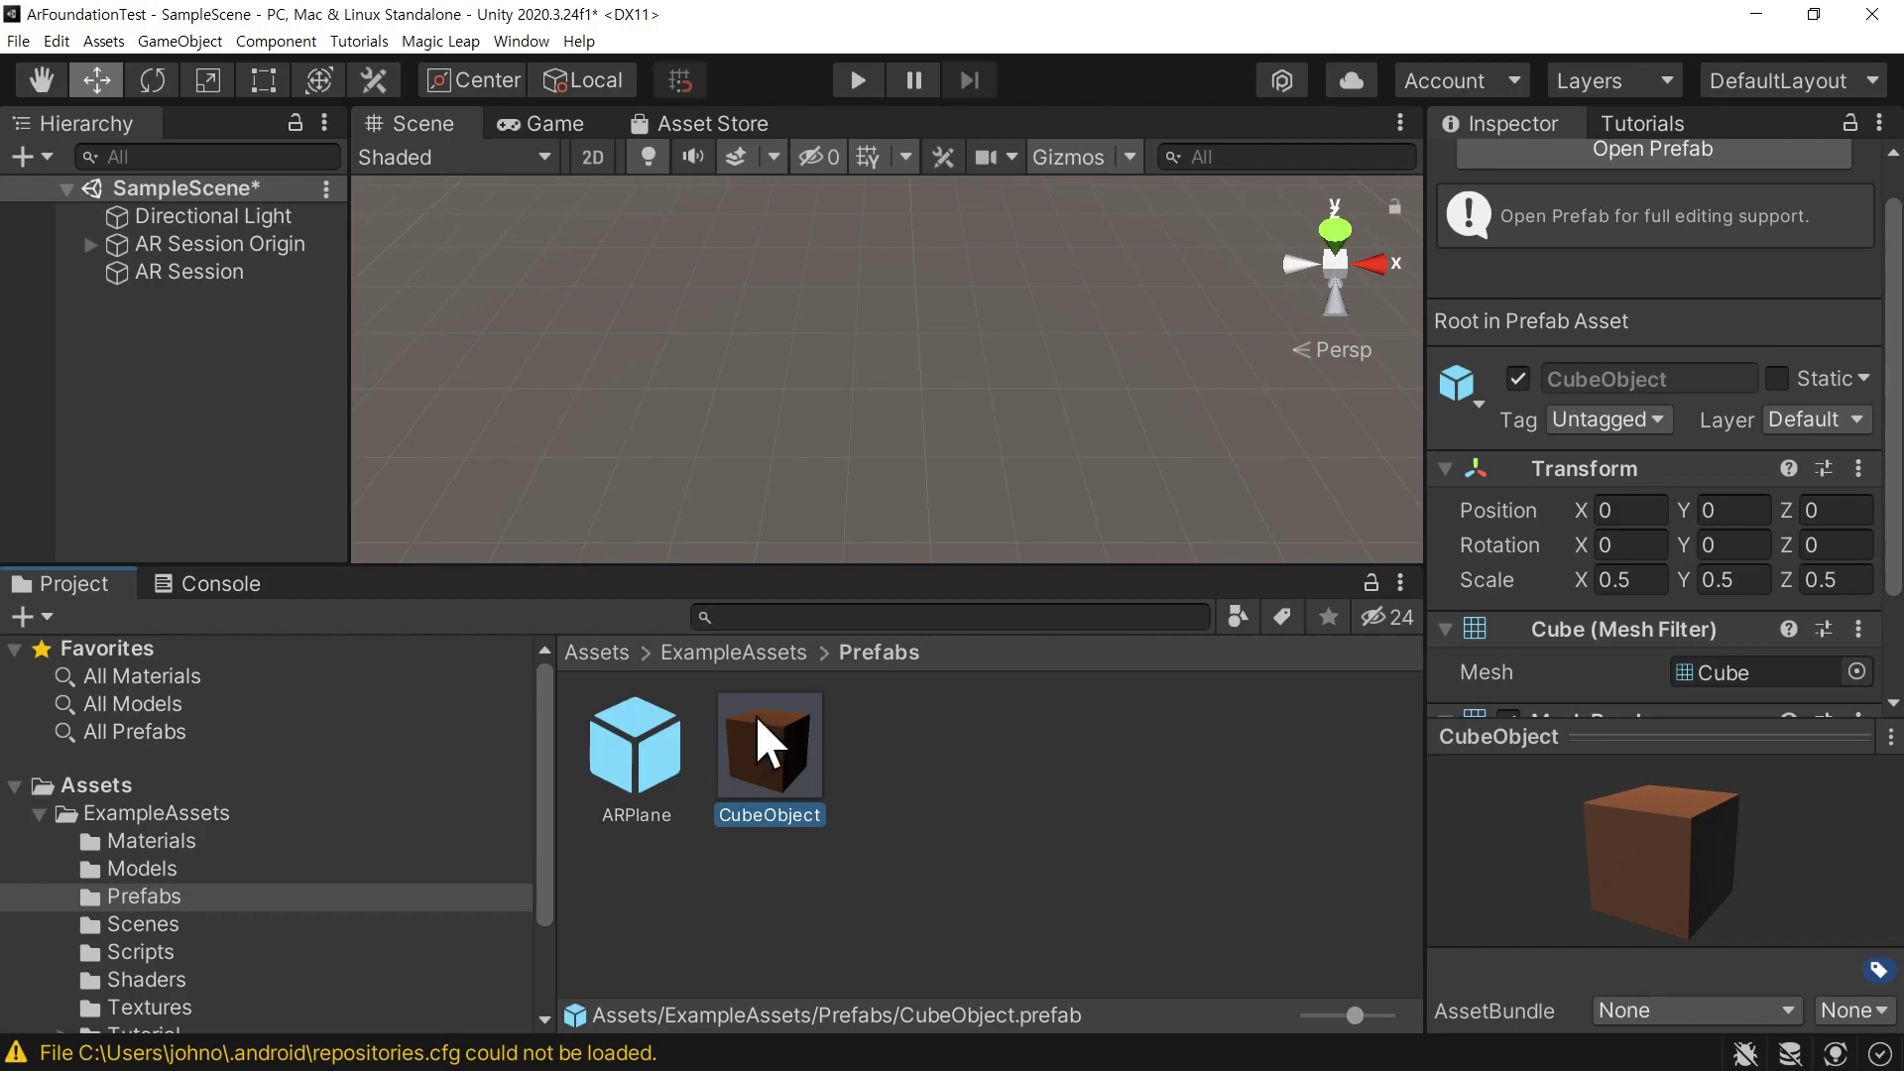
{"action": "left_click", "coordinate": [599, 653]}
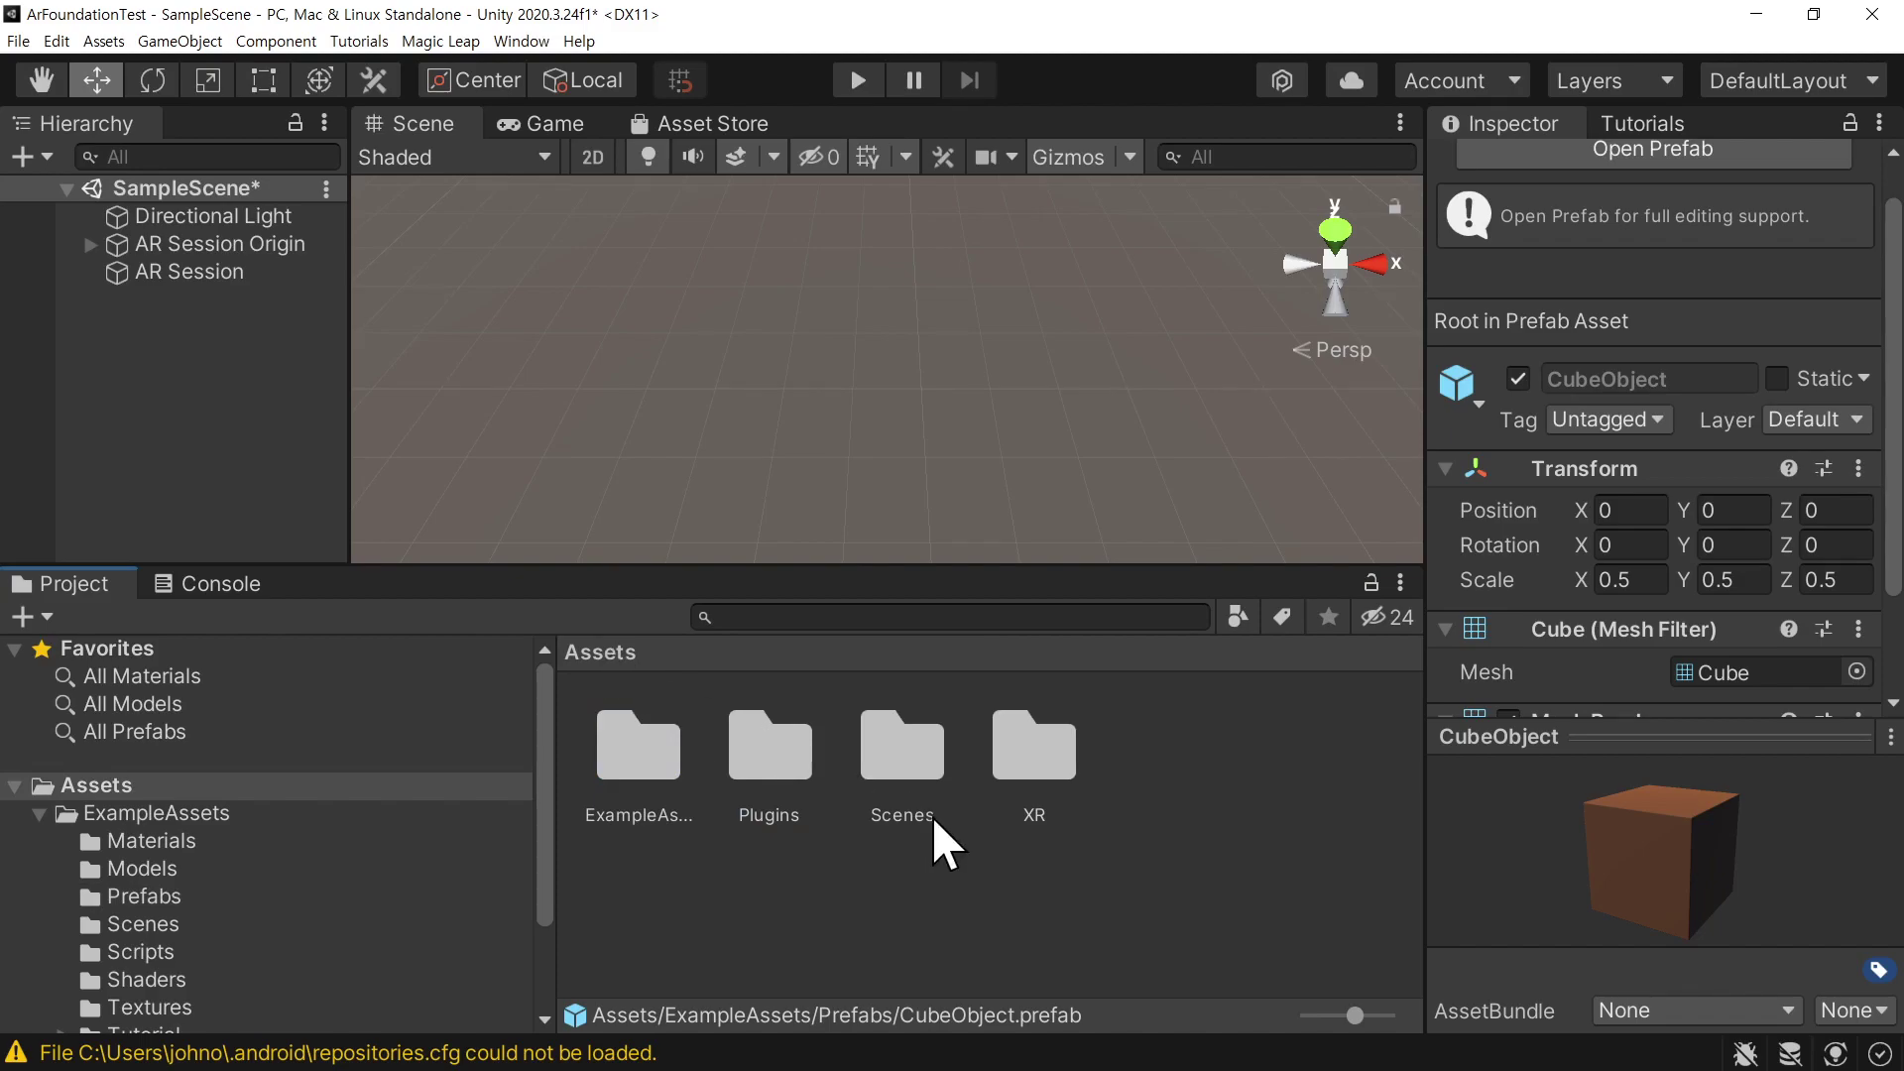
Switch to Chrome, search Google for "unity asset store" and open the Unity Asset Store site
{"action": "key", "text": "alt+Tab"}
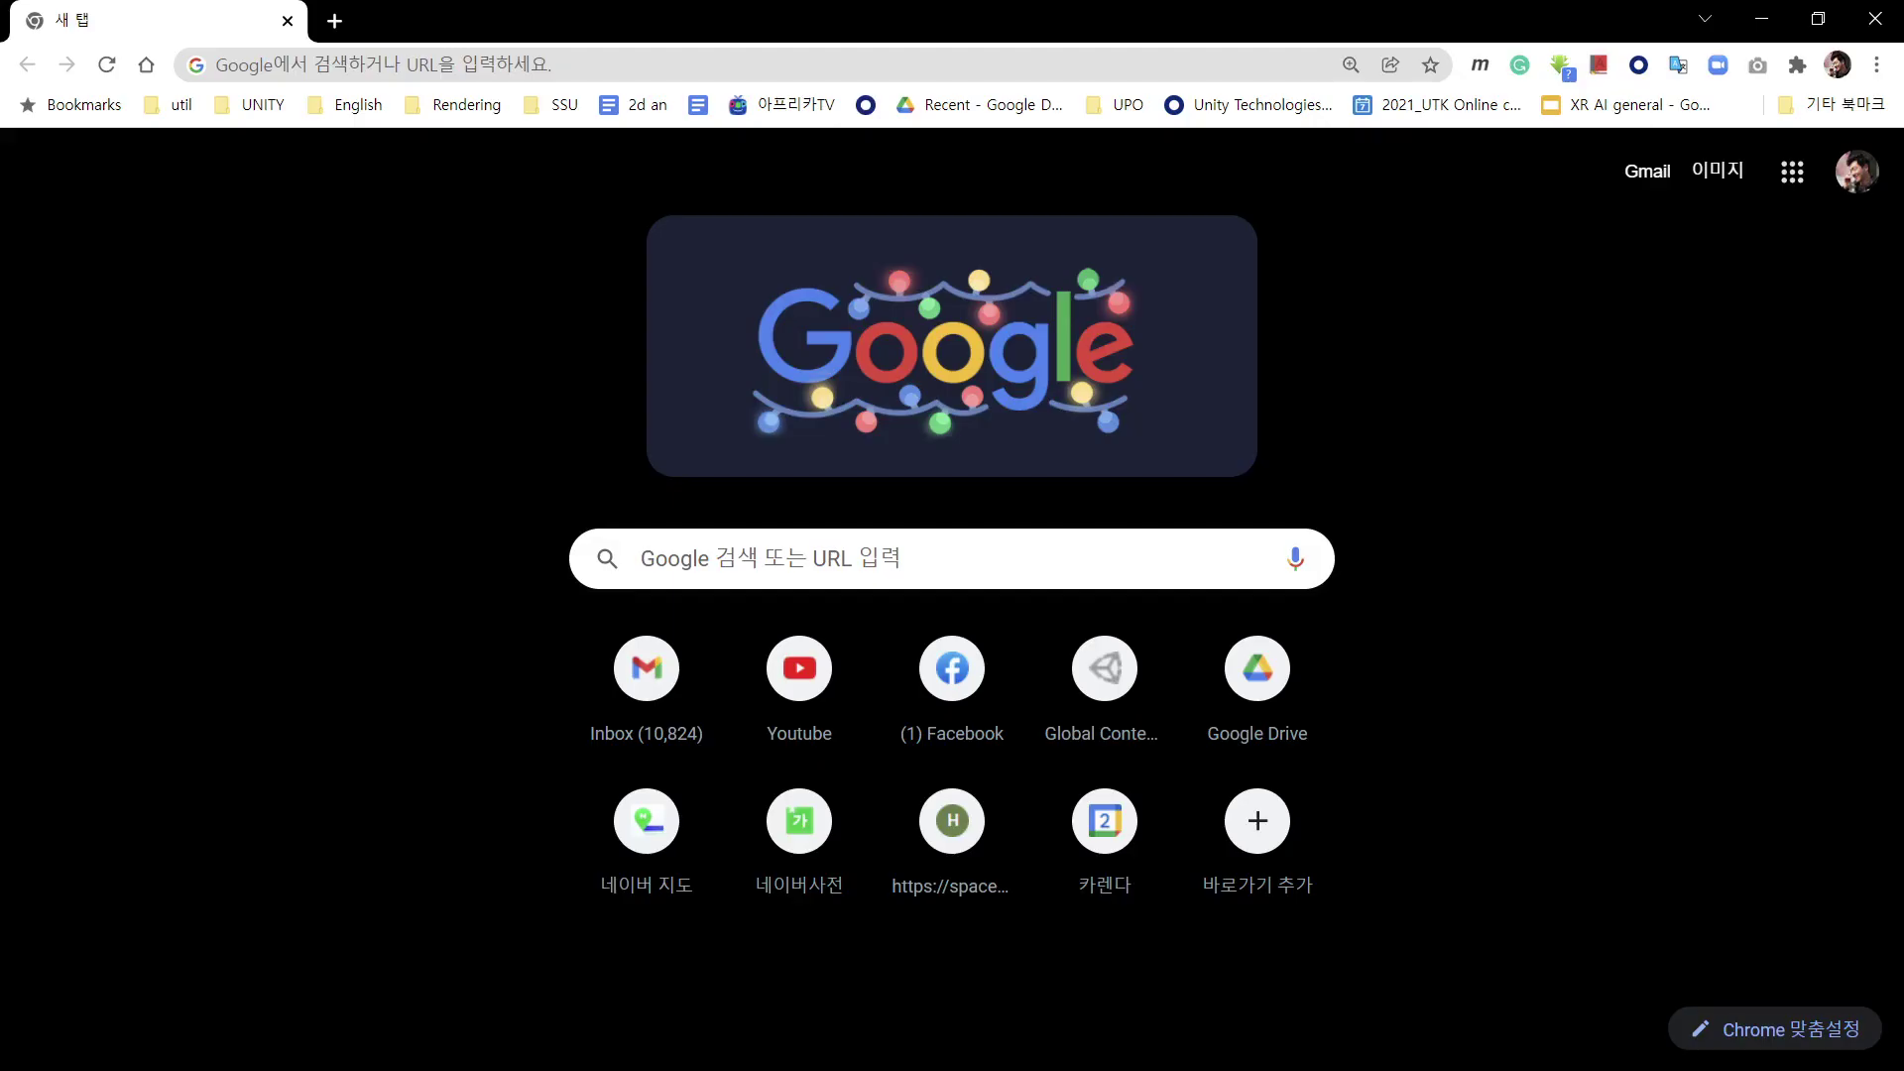
{"action": "left_click", "coordinate": [845, 555]}
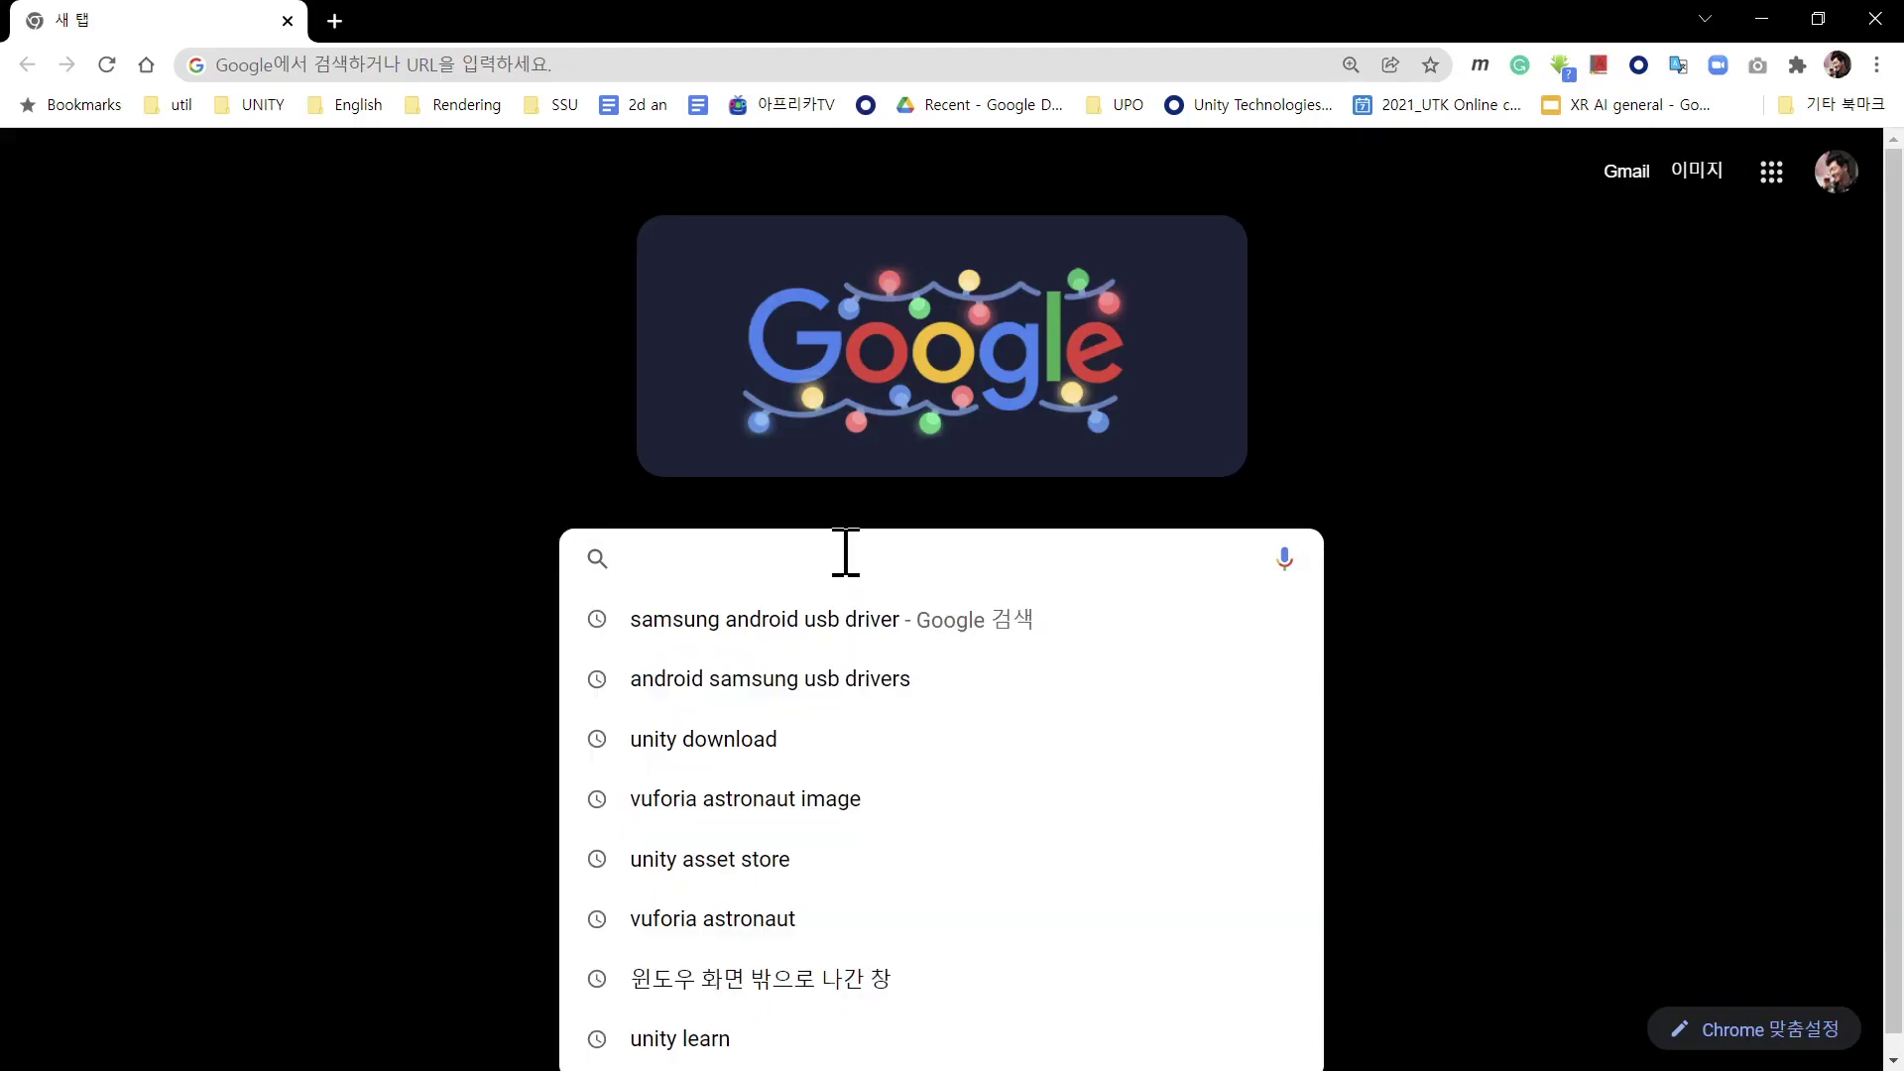
{"action": "type", "text": "unity asset store"}
{"action": "key", "text": "Return"}
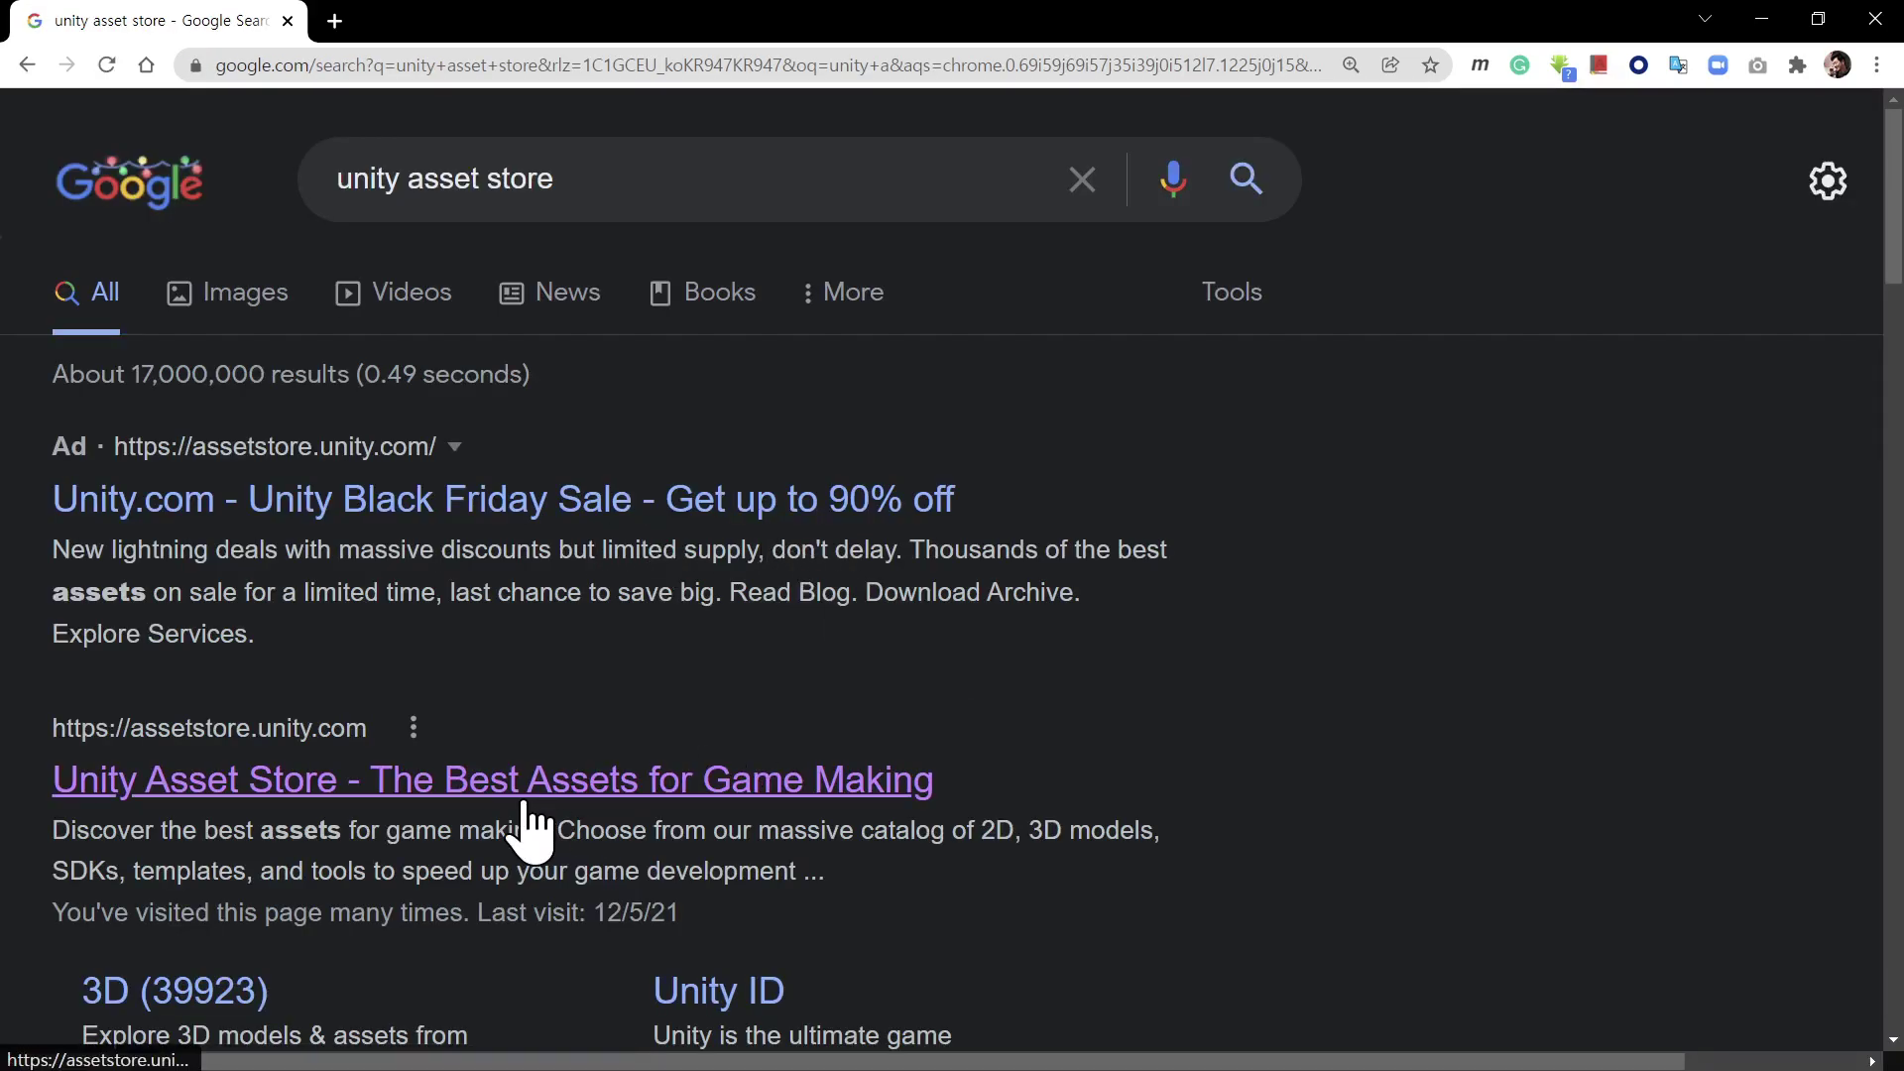
{"action": "left_click", "coordinate": [536, 793]}
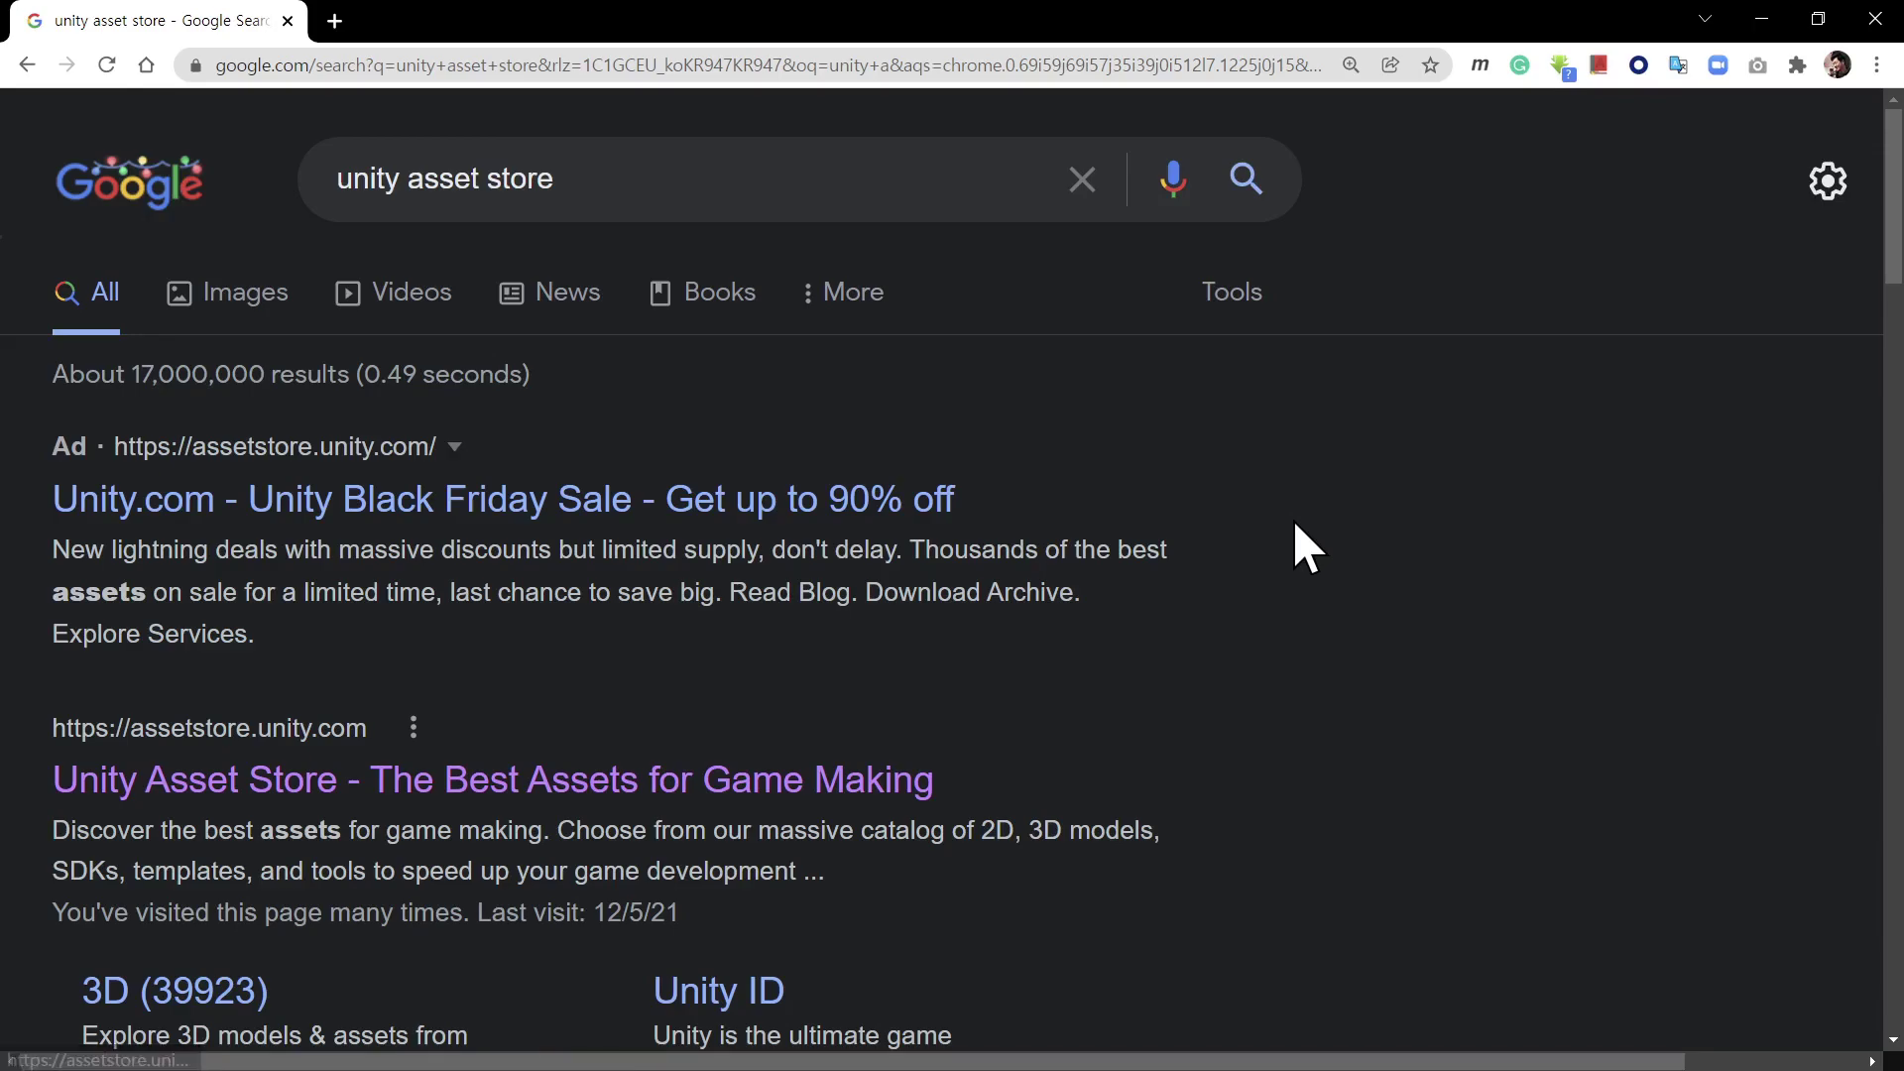
{"action": "left_click", "coordinate": [638, 783]}
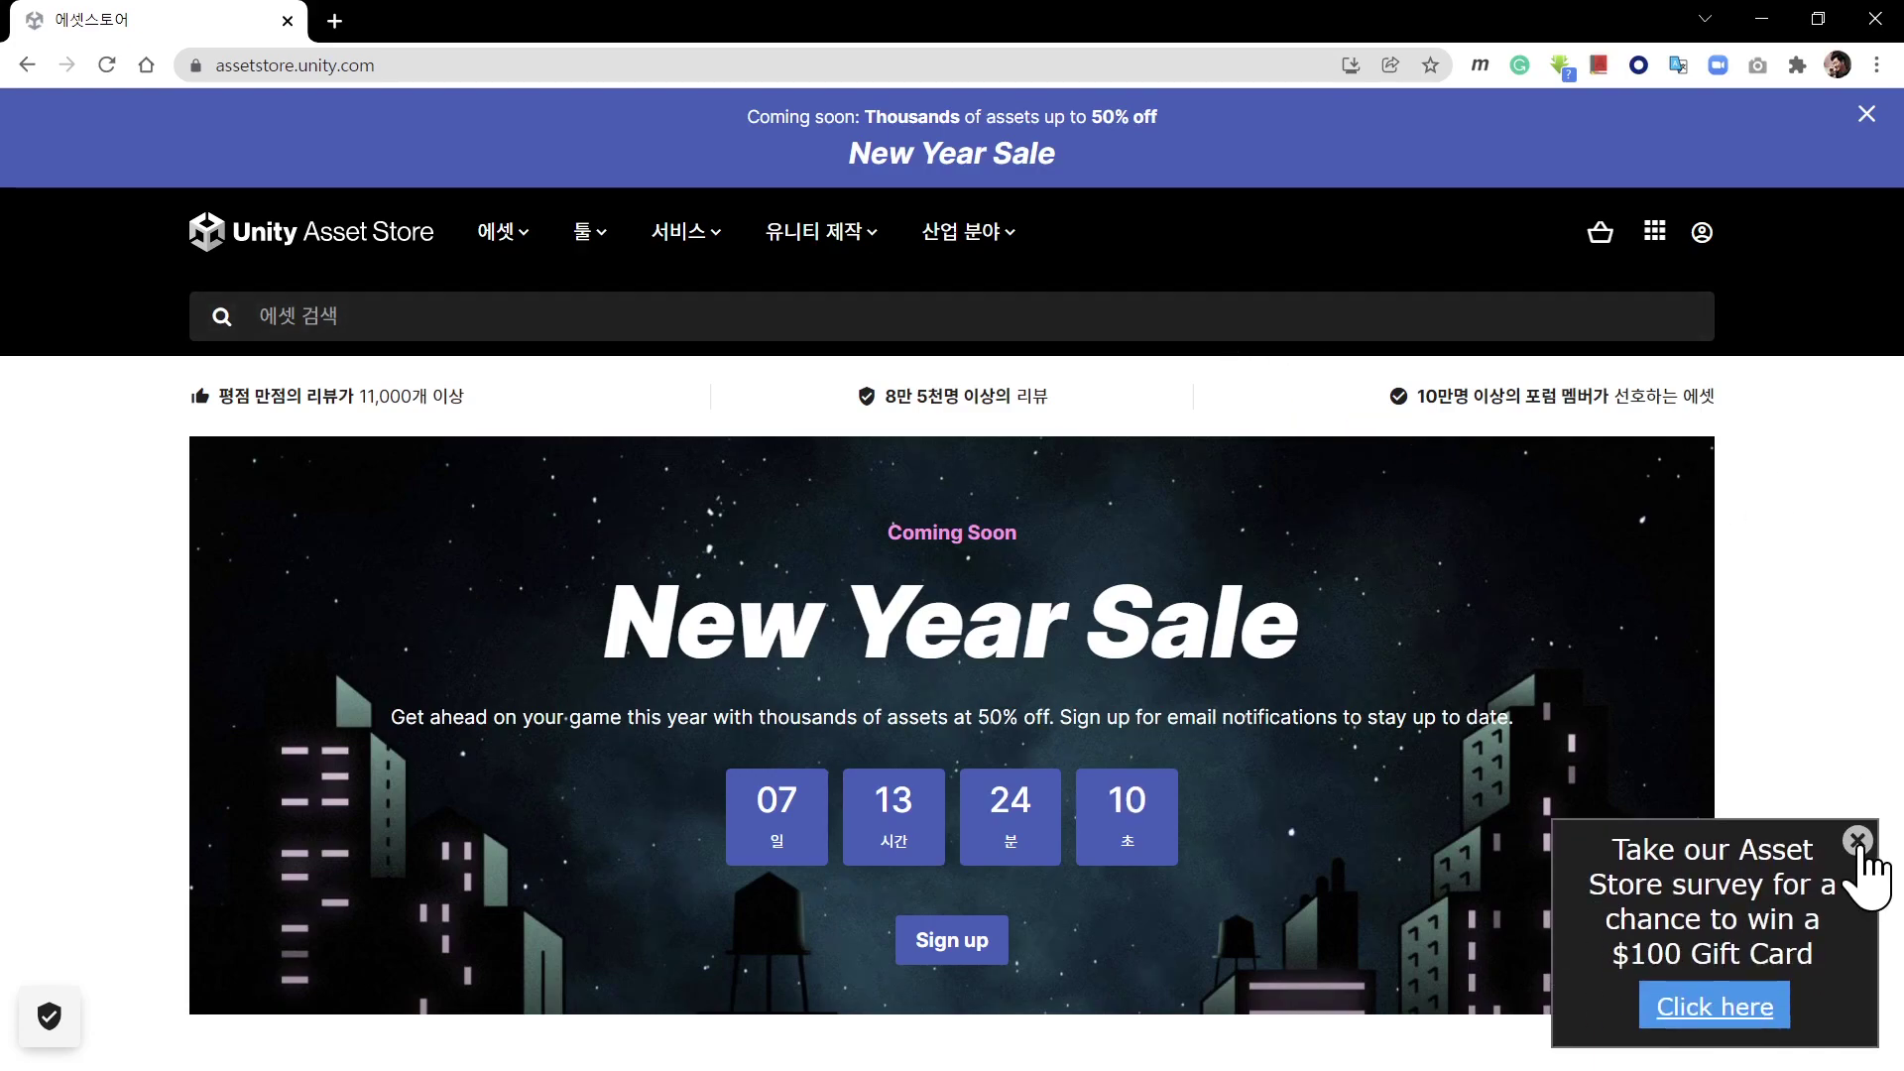
Dismiss the survey pop-up, search the store for "kyle" and open the Space Robot Kyle asset page
{"action": "left_click", "coordinate": [1858, 841]}
{"action": "left_click", "coordinate": [860, 317]}
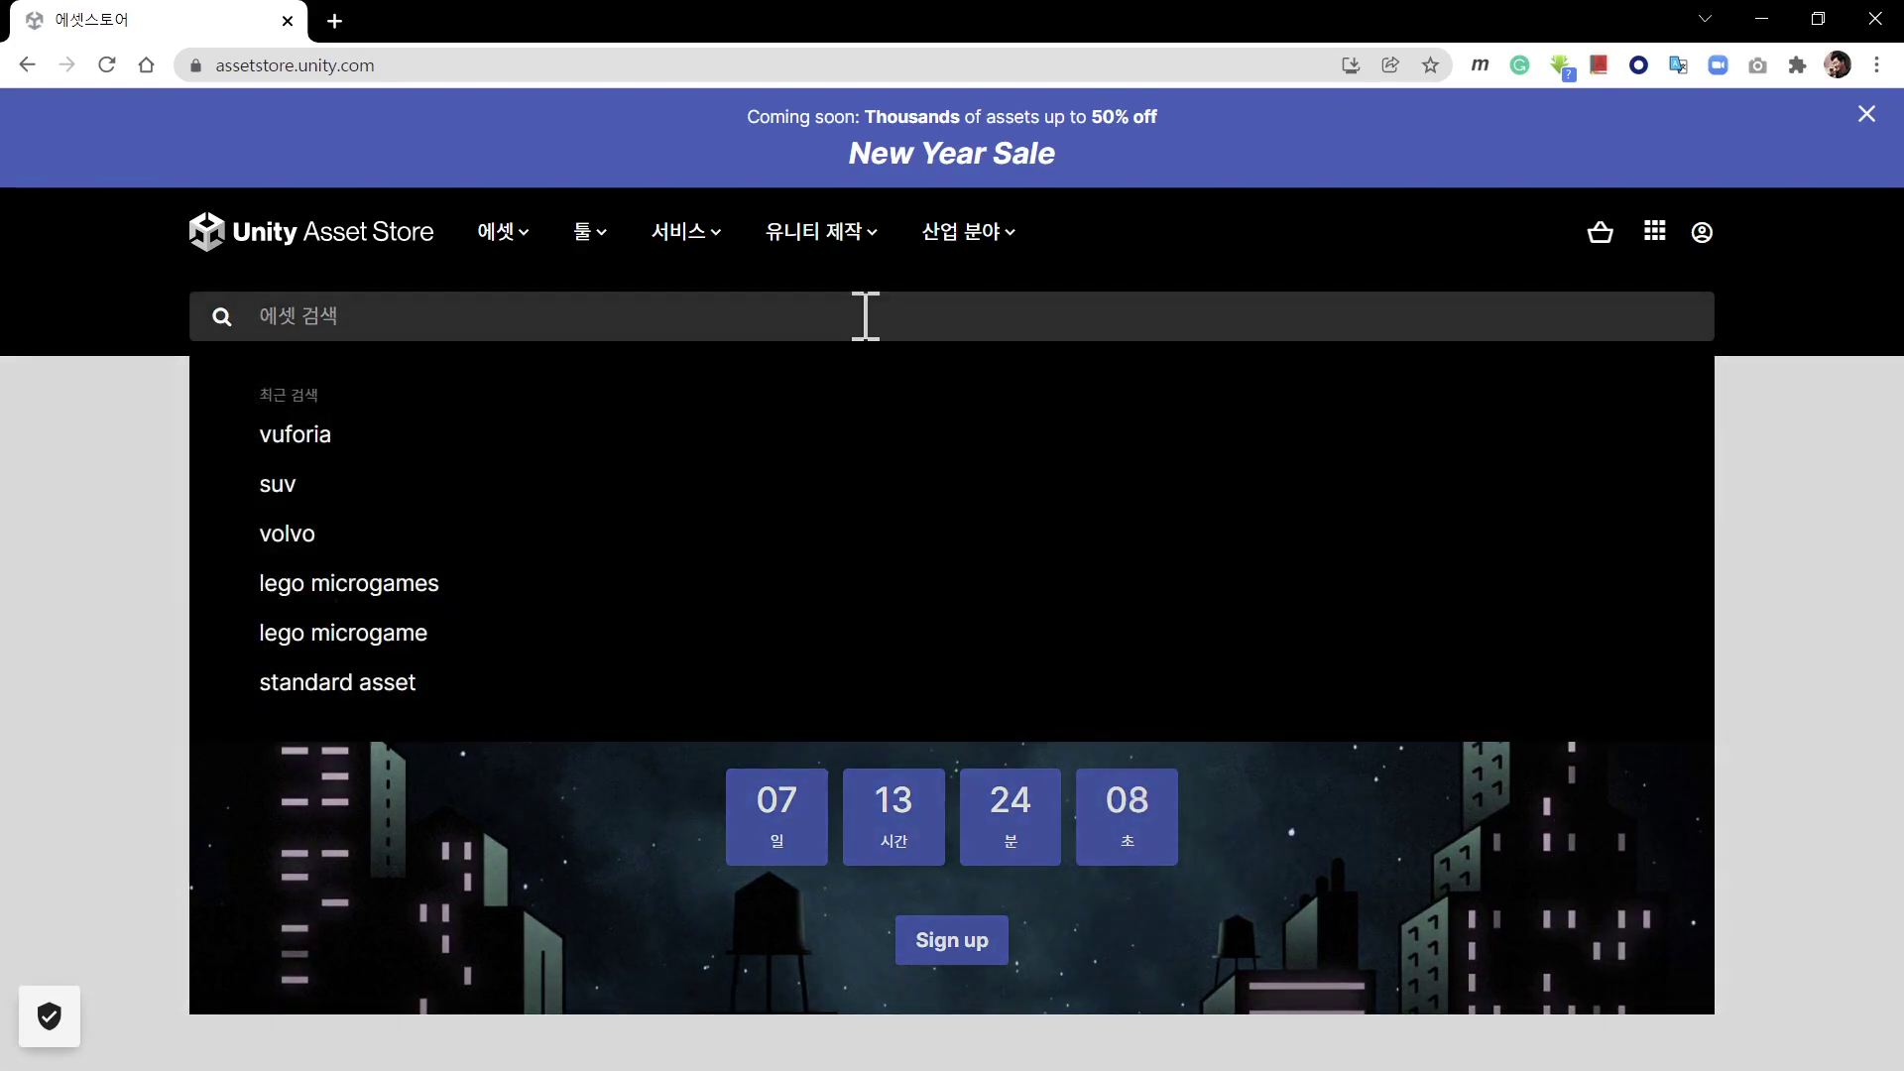
{"action": "type", "text": "kyle"}
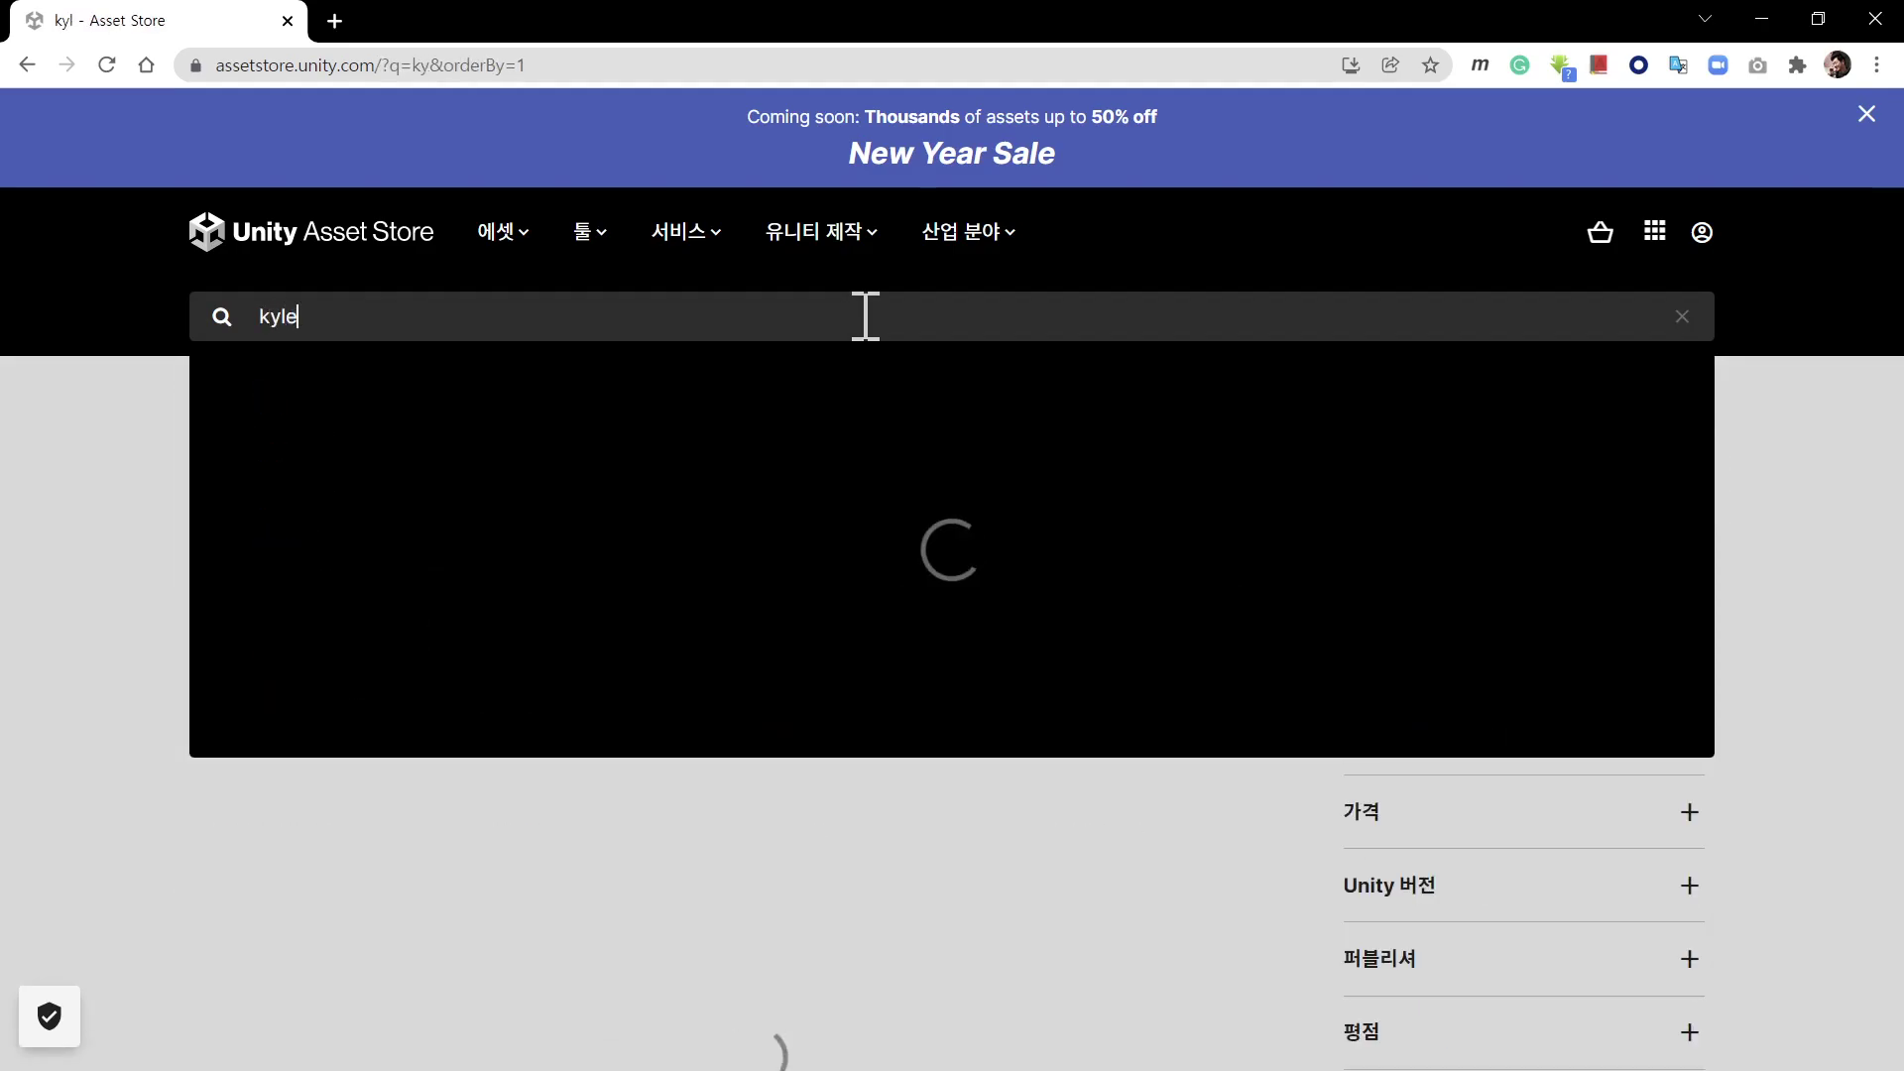
{"action": "key", "text": "Return"}
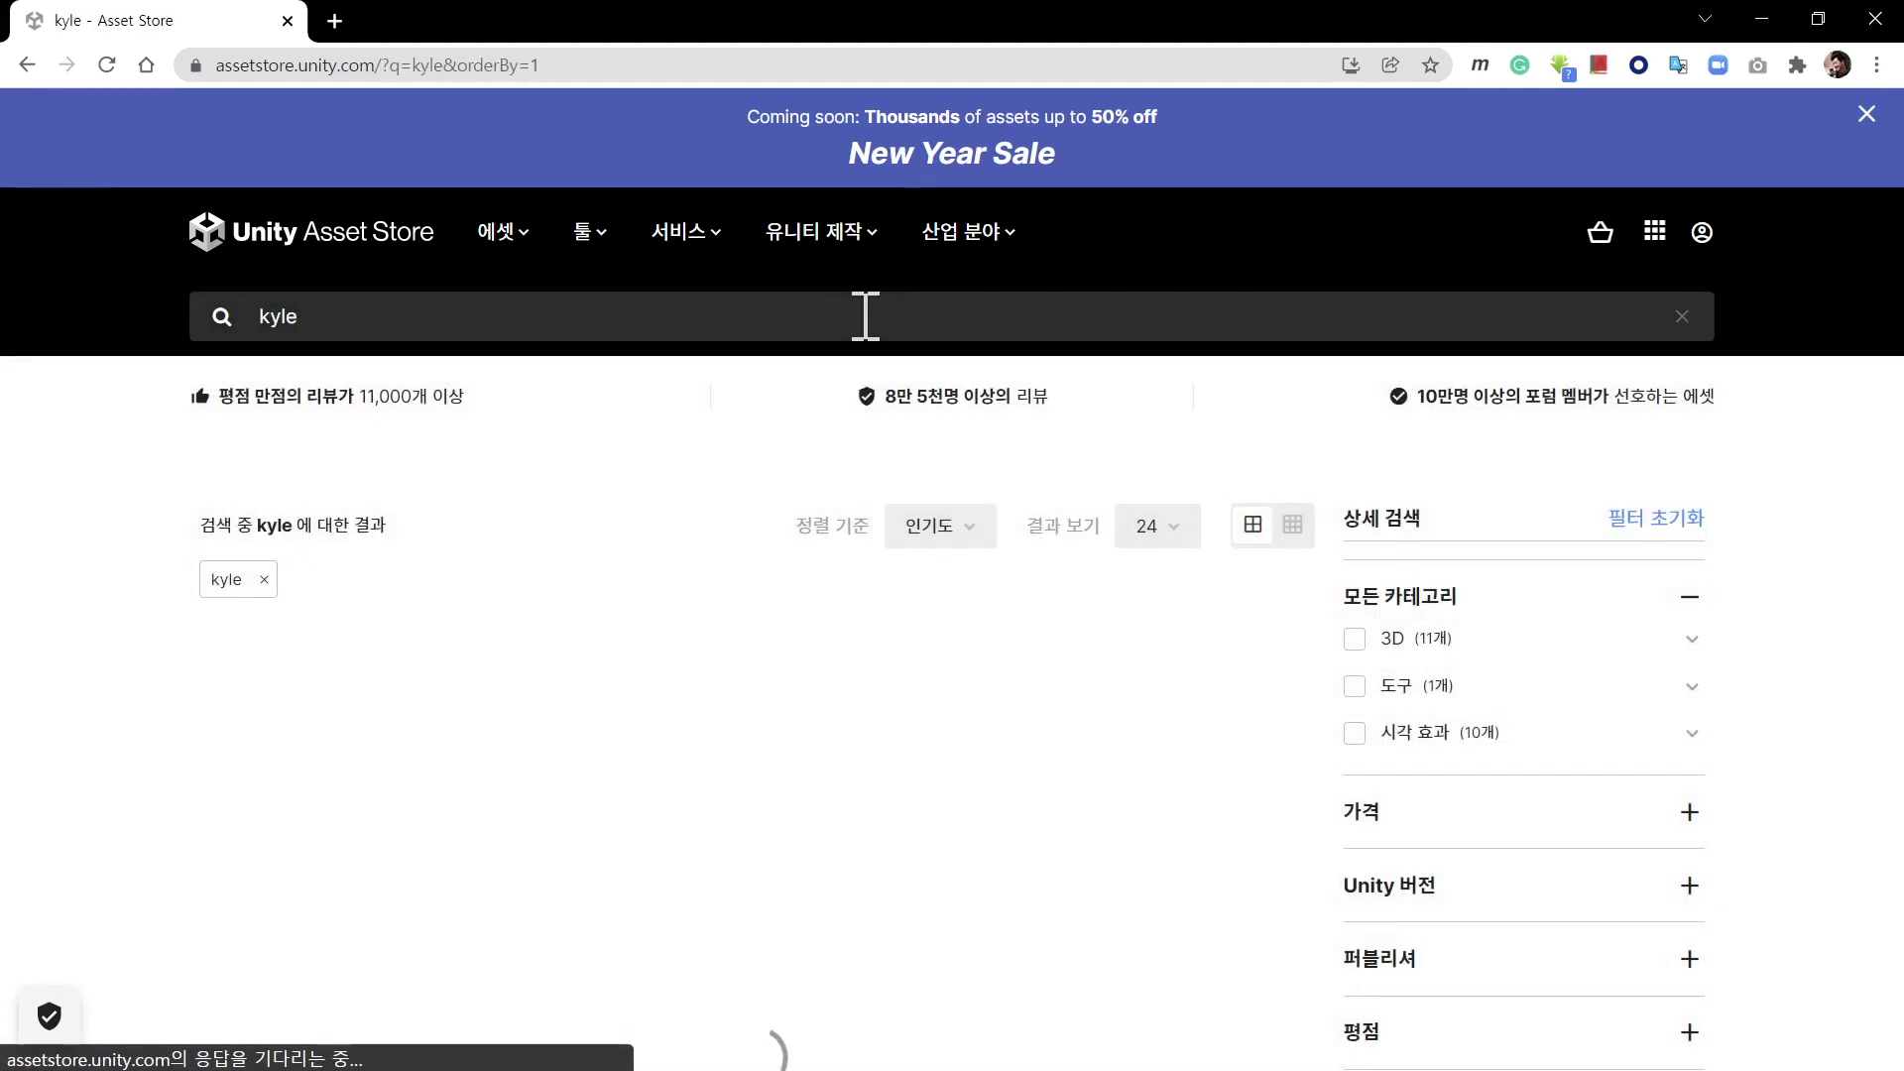
{"action": "scroll", "coordinate": [55, 600], "scroll_direction": "down", "scroll_amount": 6}
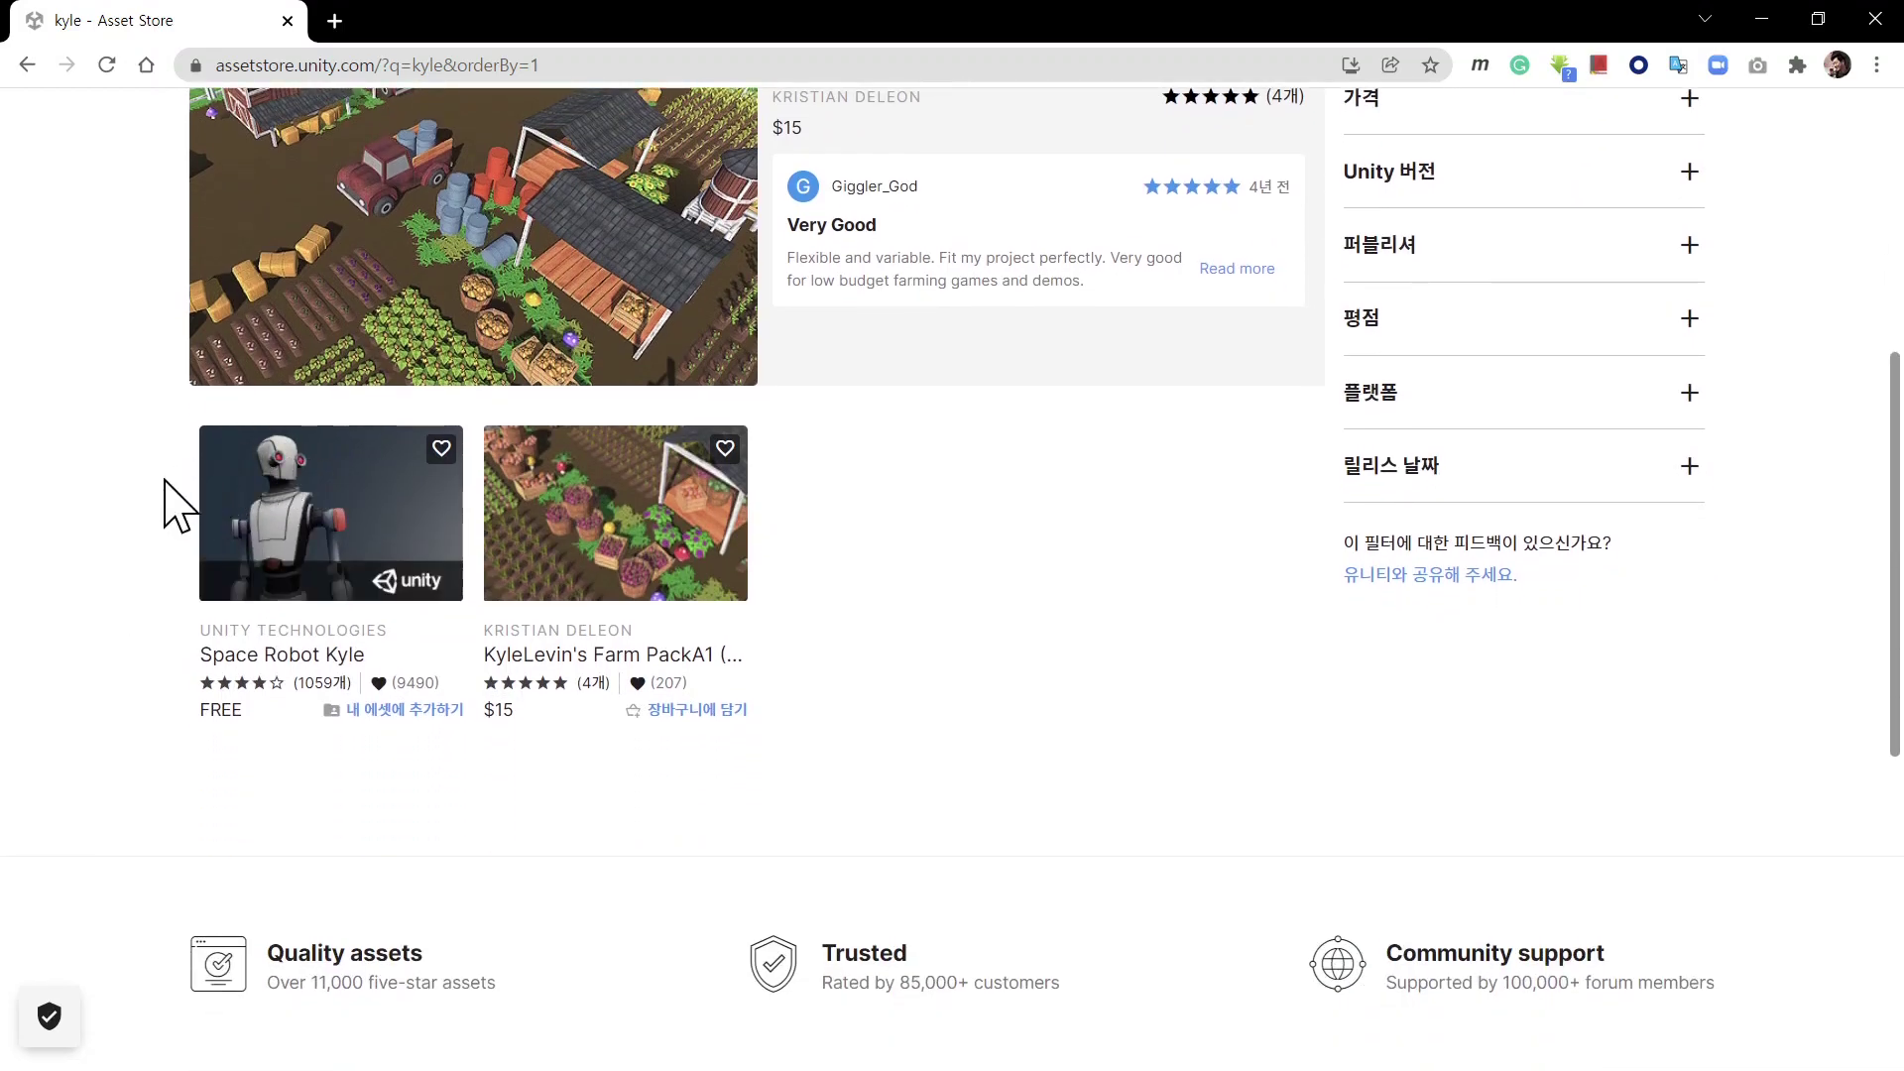
{"action": "left_click", "coordinate": [345, 491]}
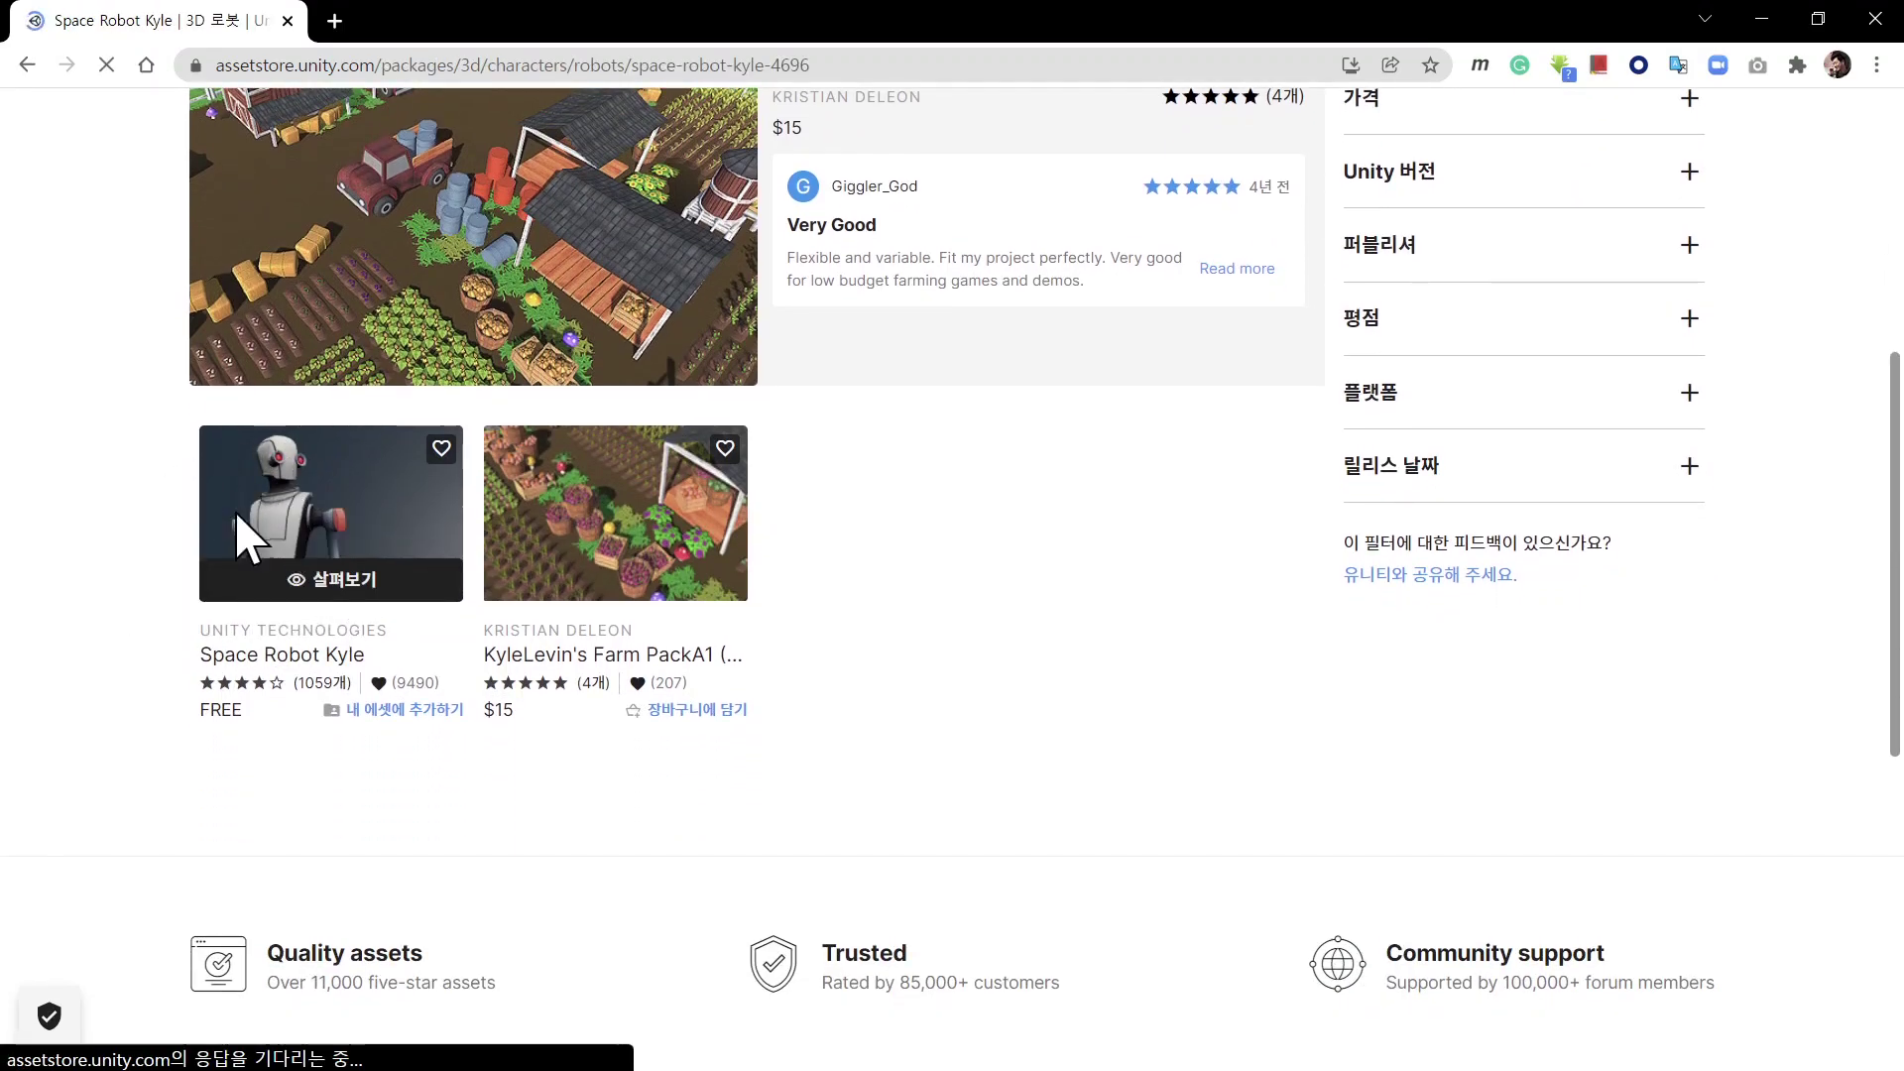
{"action": "scroll", "coordinate": [138, 600], "scroll_direction": "down", "scroll_amount": 2}
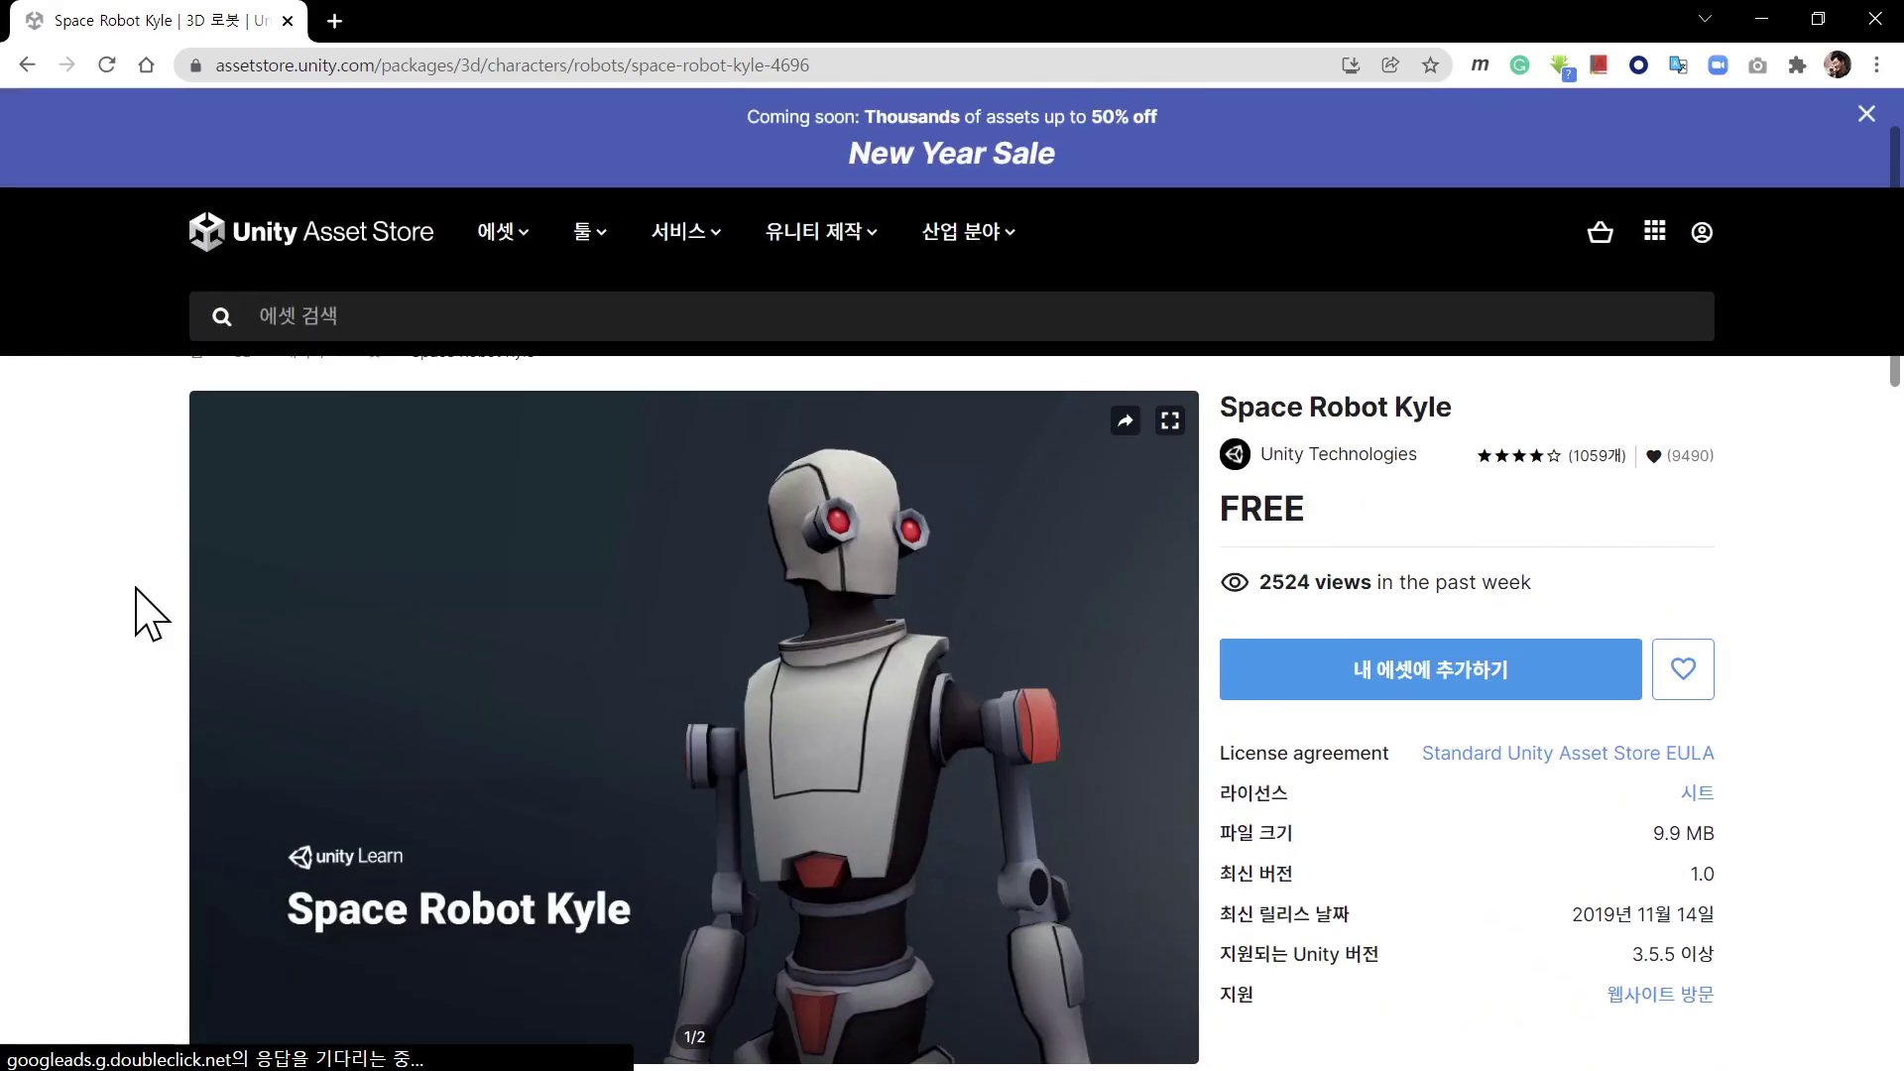
{"action": "scroll", "coordinate": [138, 600], "scroll_direction": "down", "scroll_amount": 1}
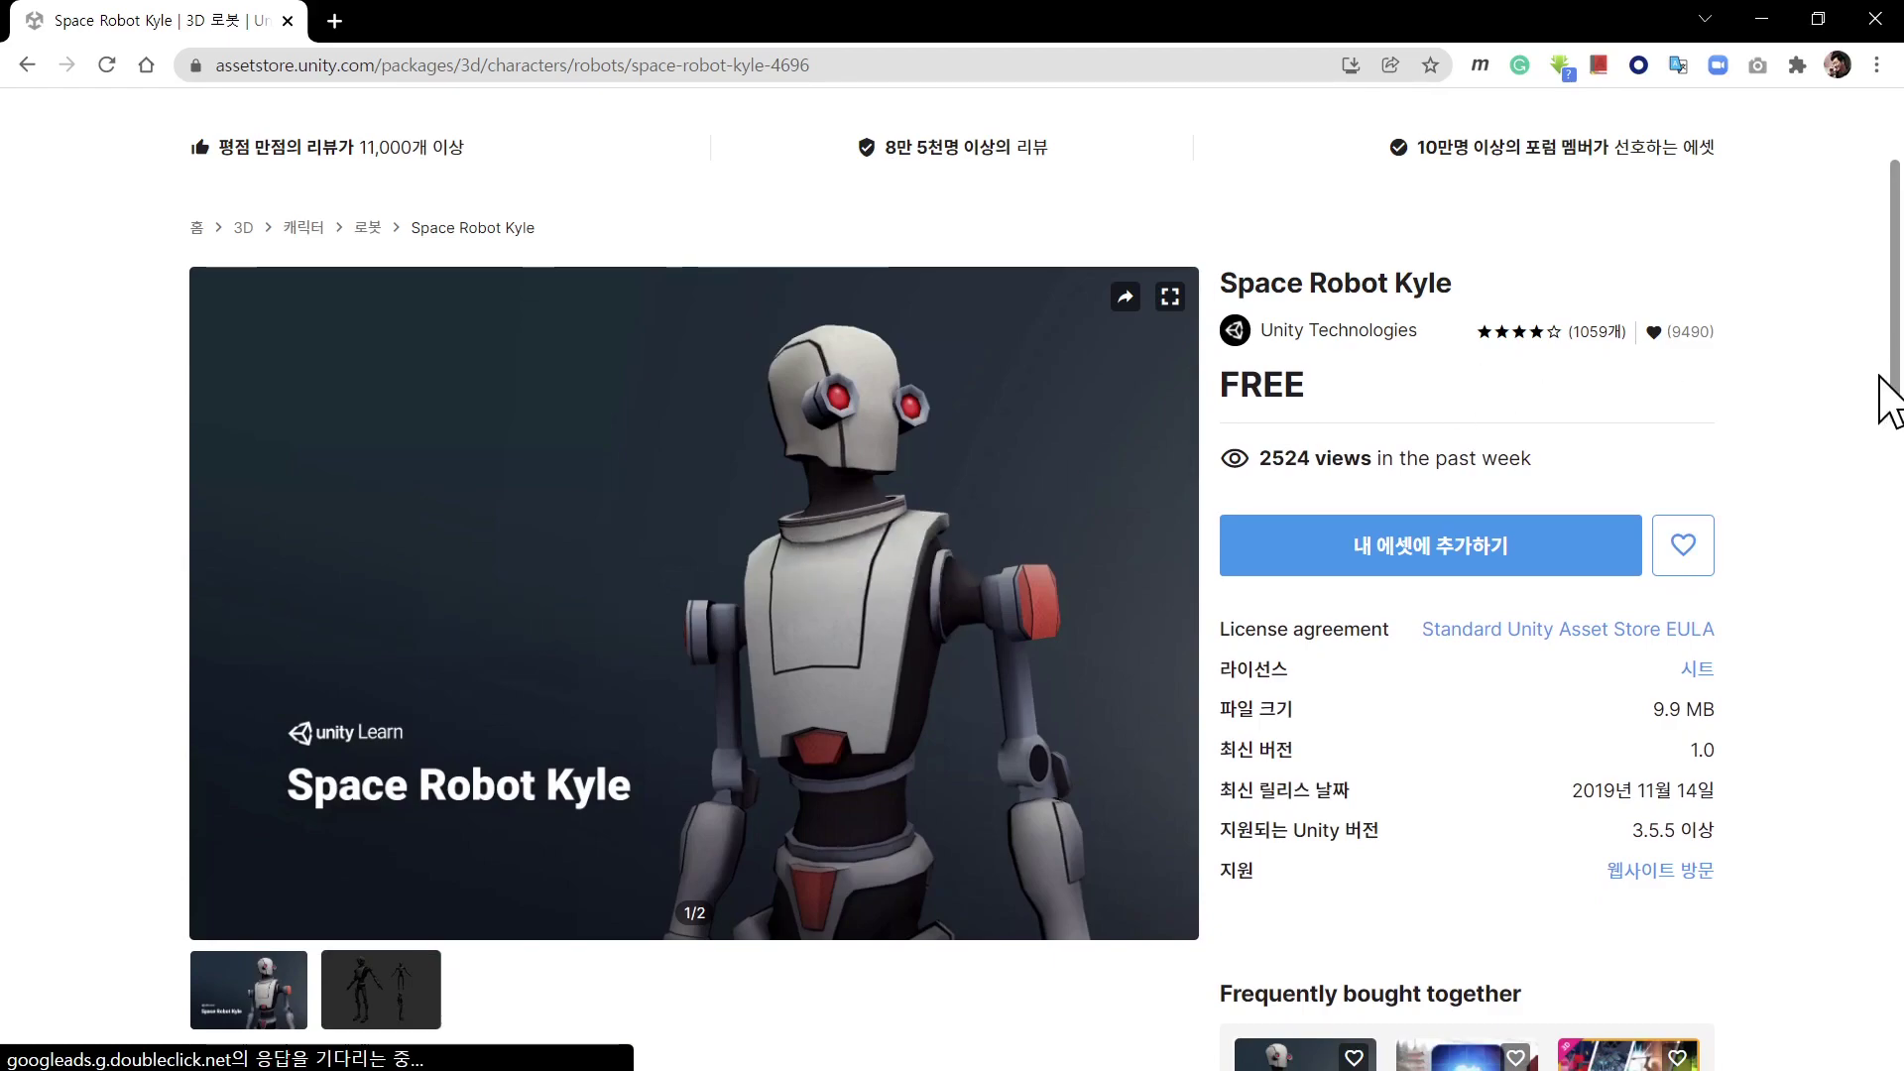
Add Space Robot Kyle to the account's assets and open it in Unity's Package Manager
{"action": "left_click", "coordinate": [1532, 550]}
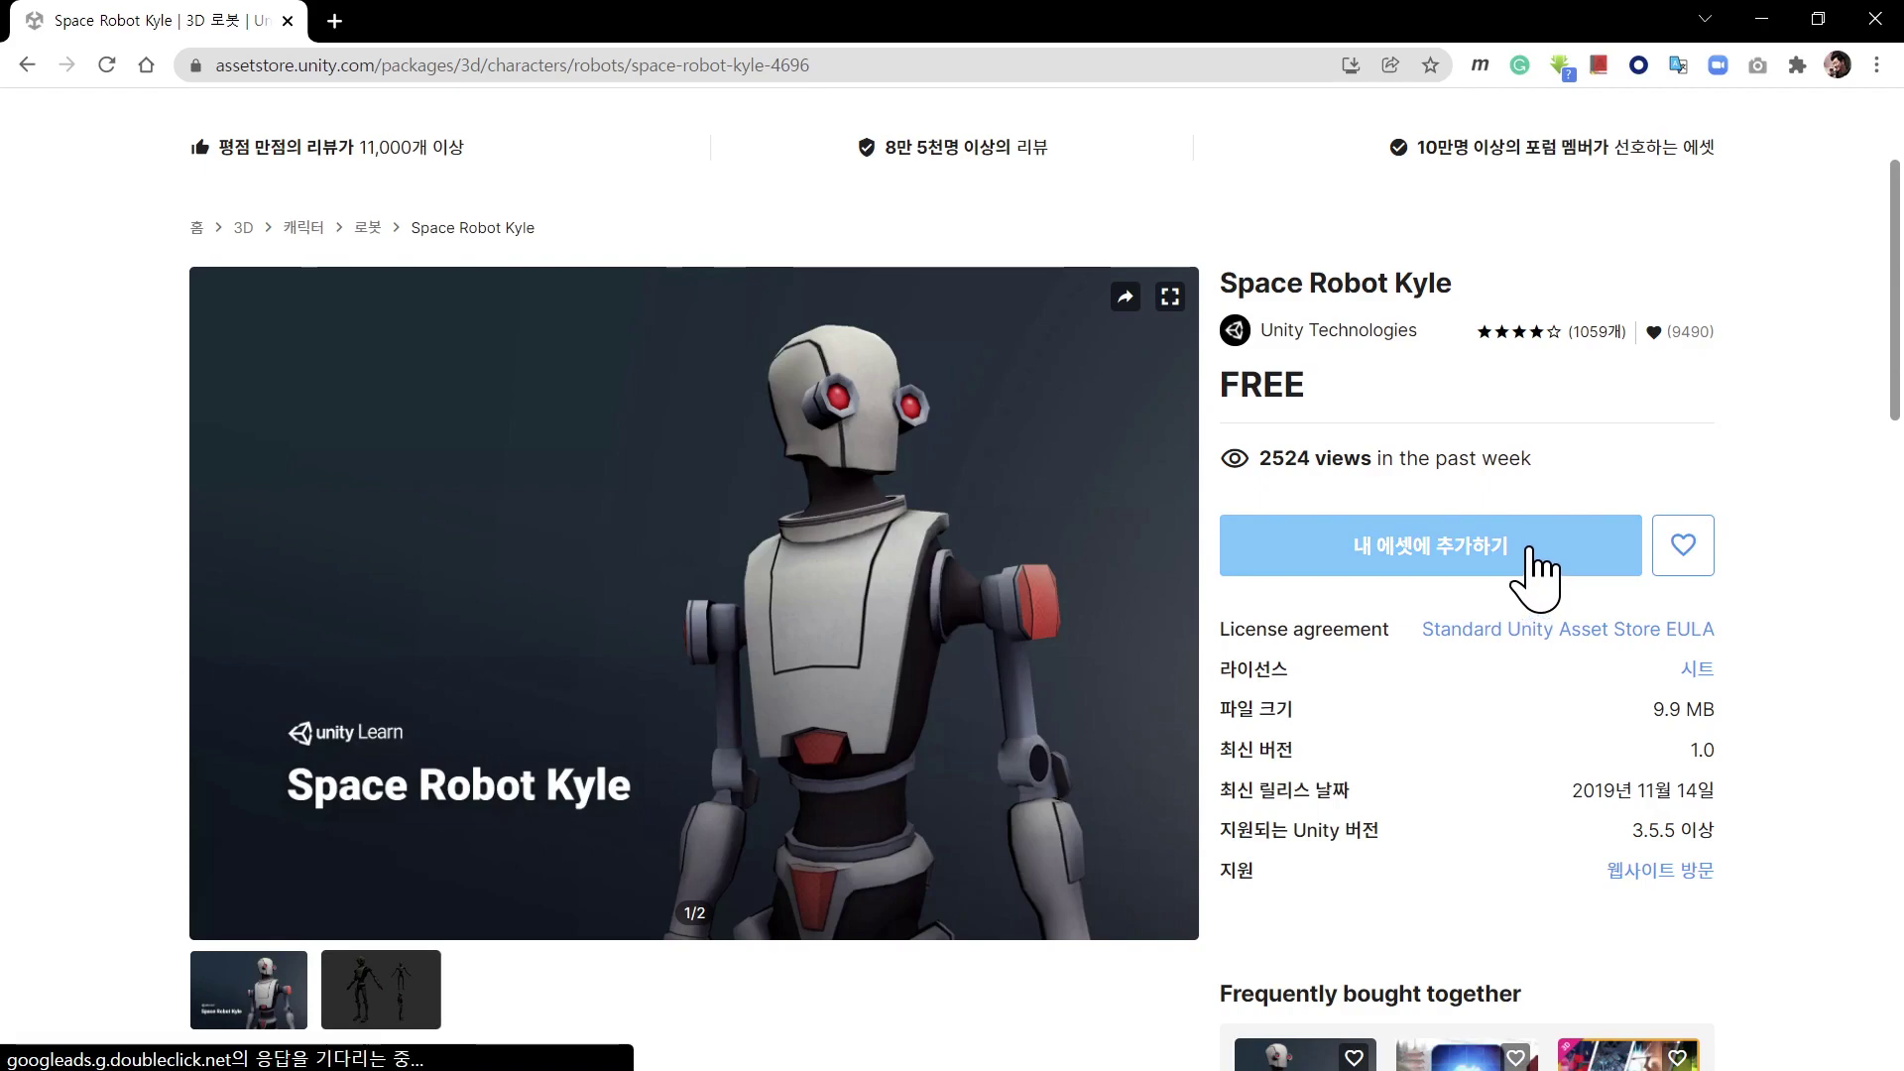
{"action": "left_click", "coordinate": [1537, 570]}
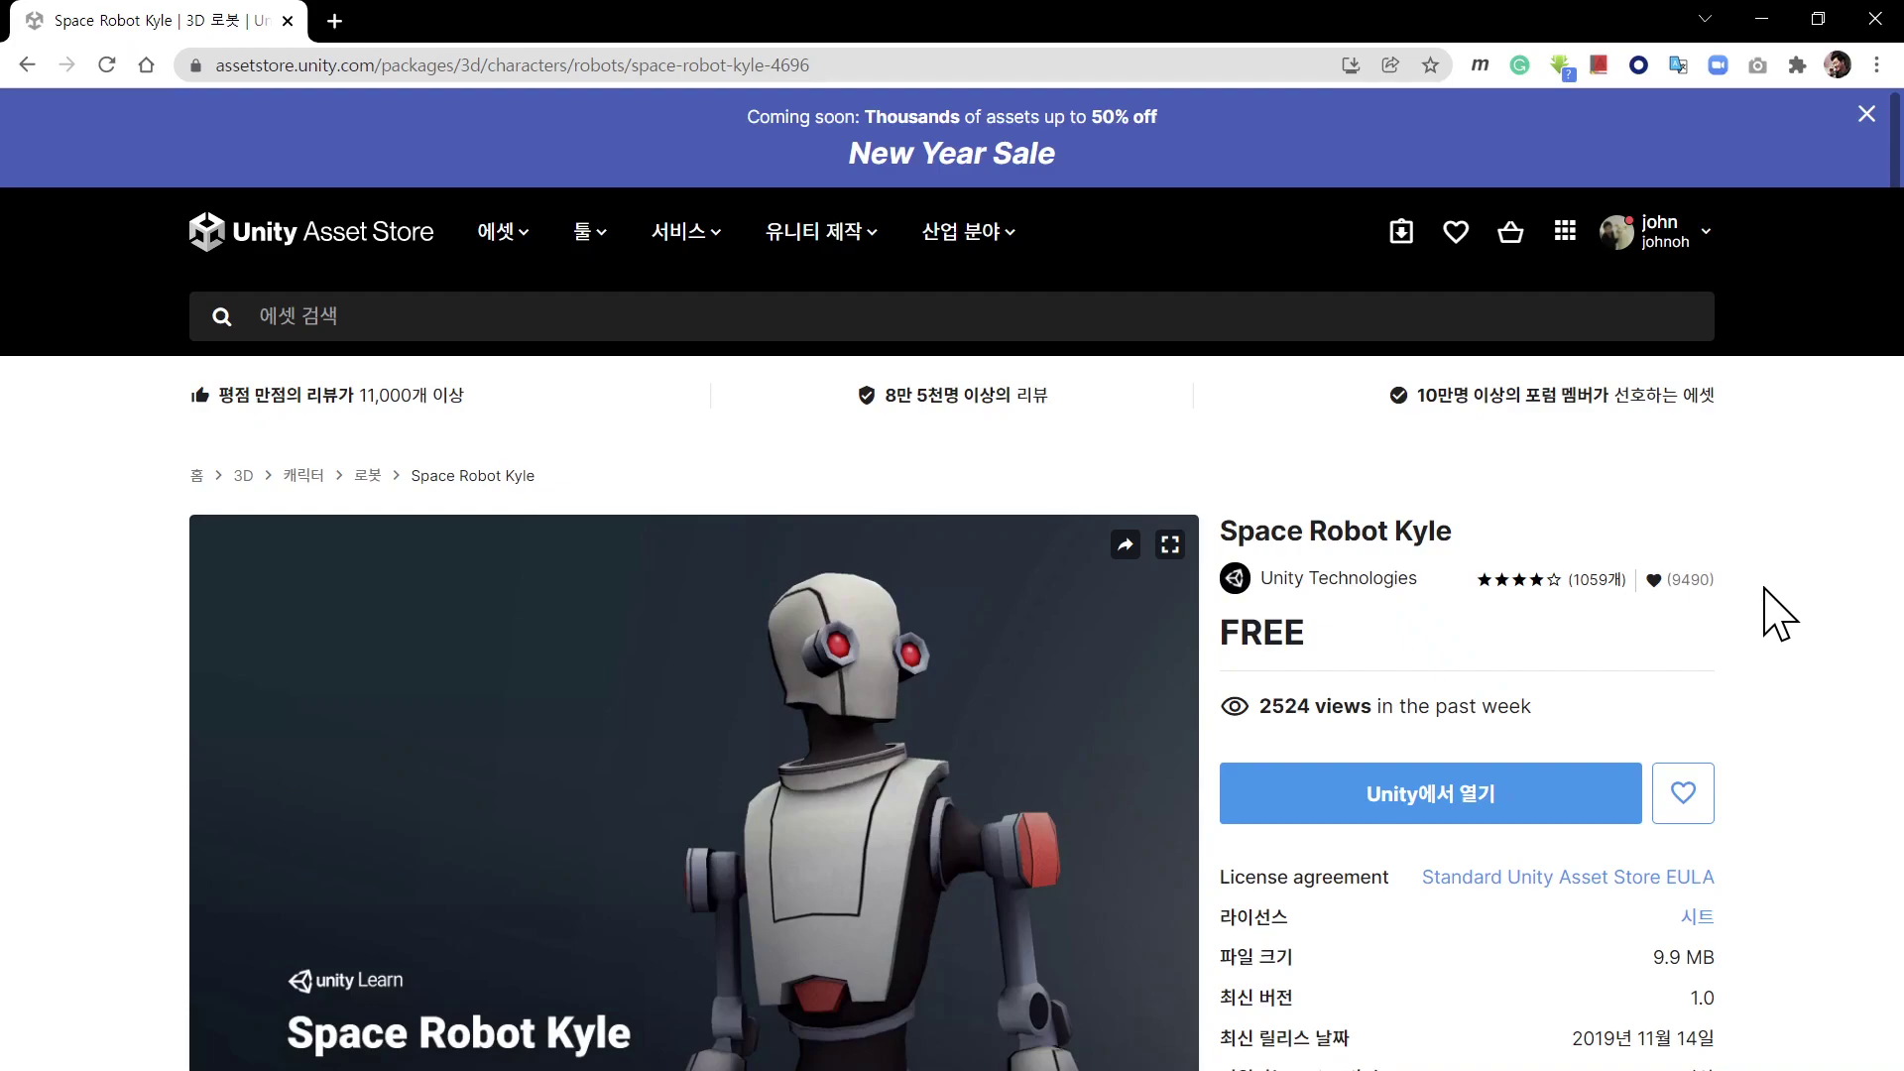
{"action": "left_click", "coordinate": [1297, 803]}
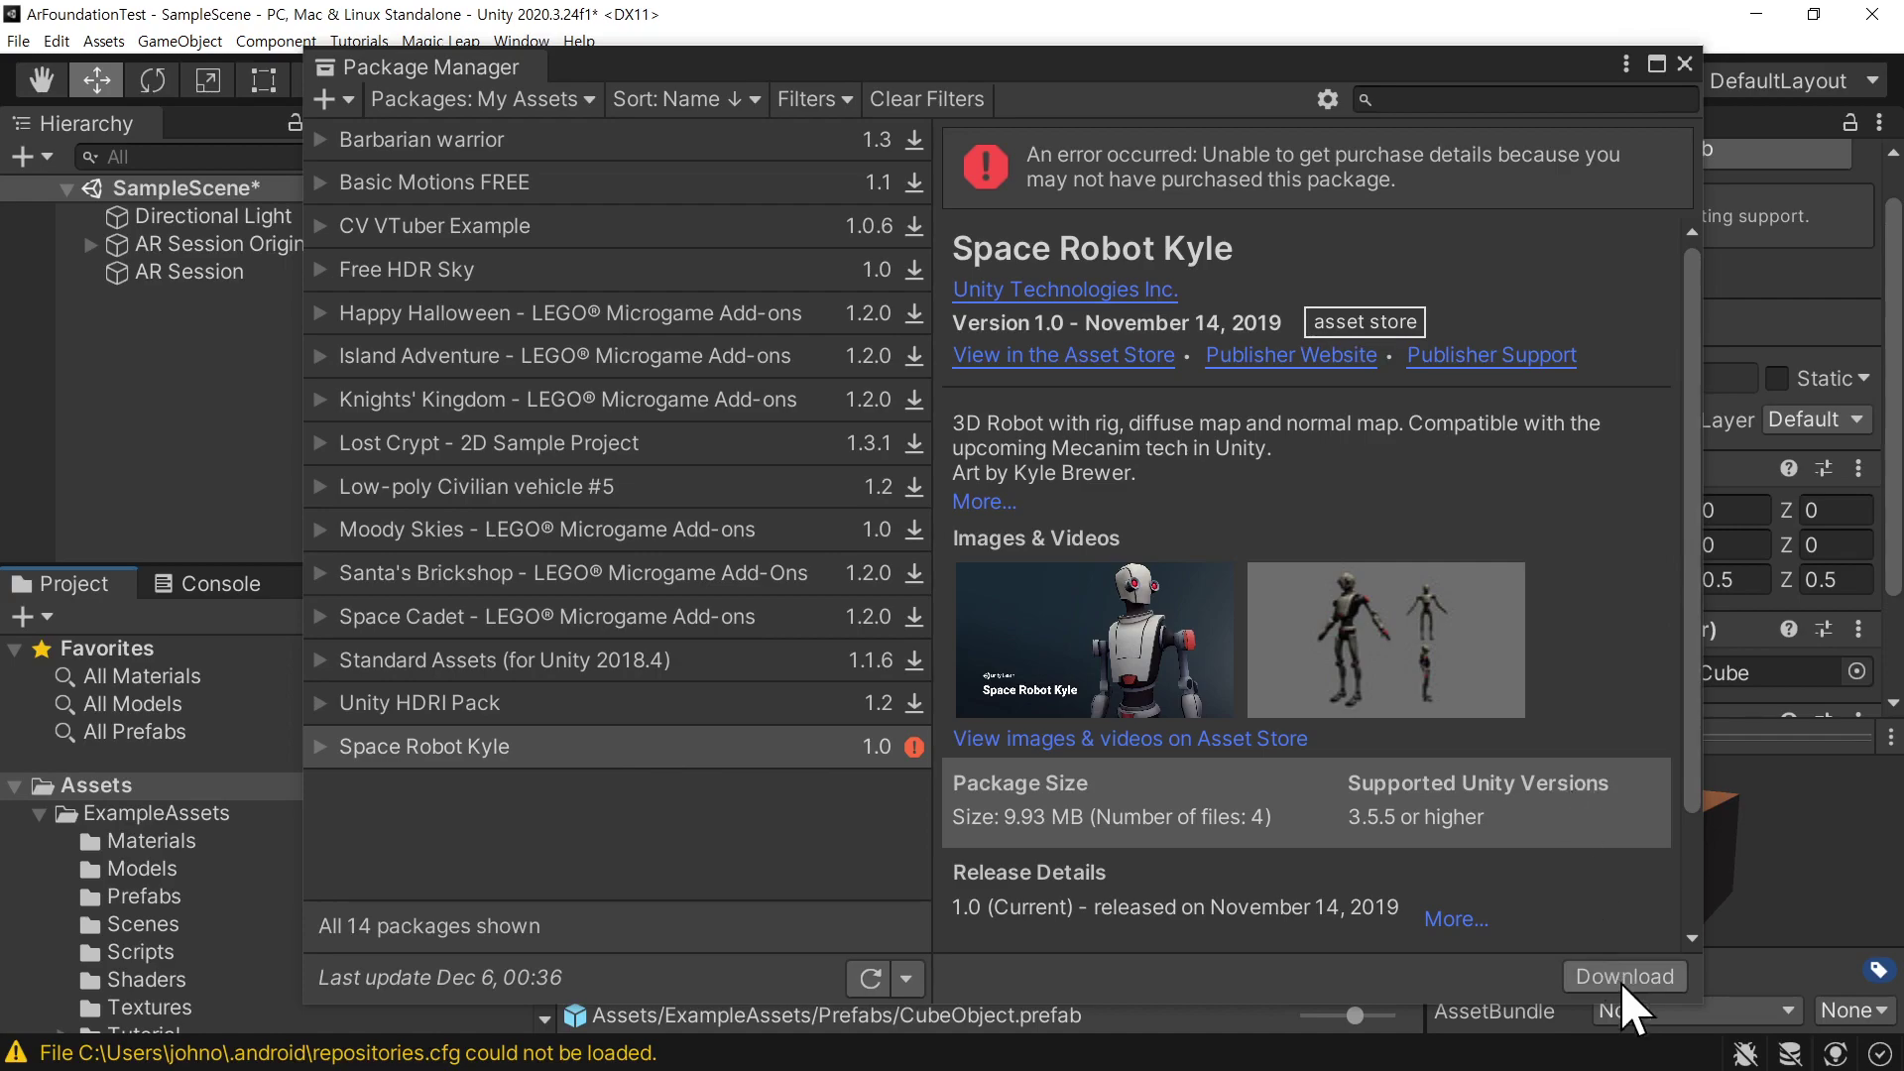
Download the Space Robot Kyle package, import all its files into the project, and close the Package Manager
{"action": "left_click", "coordinate": [1680, 974]}
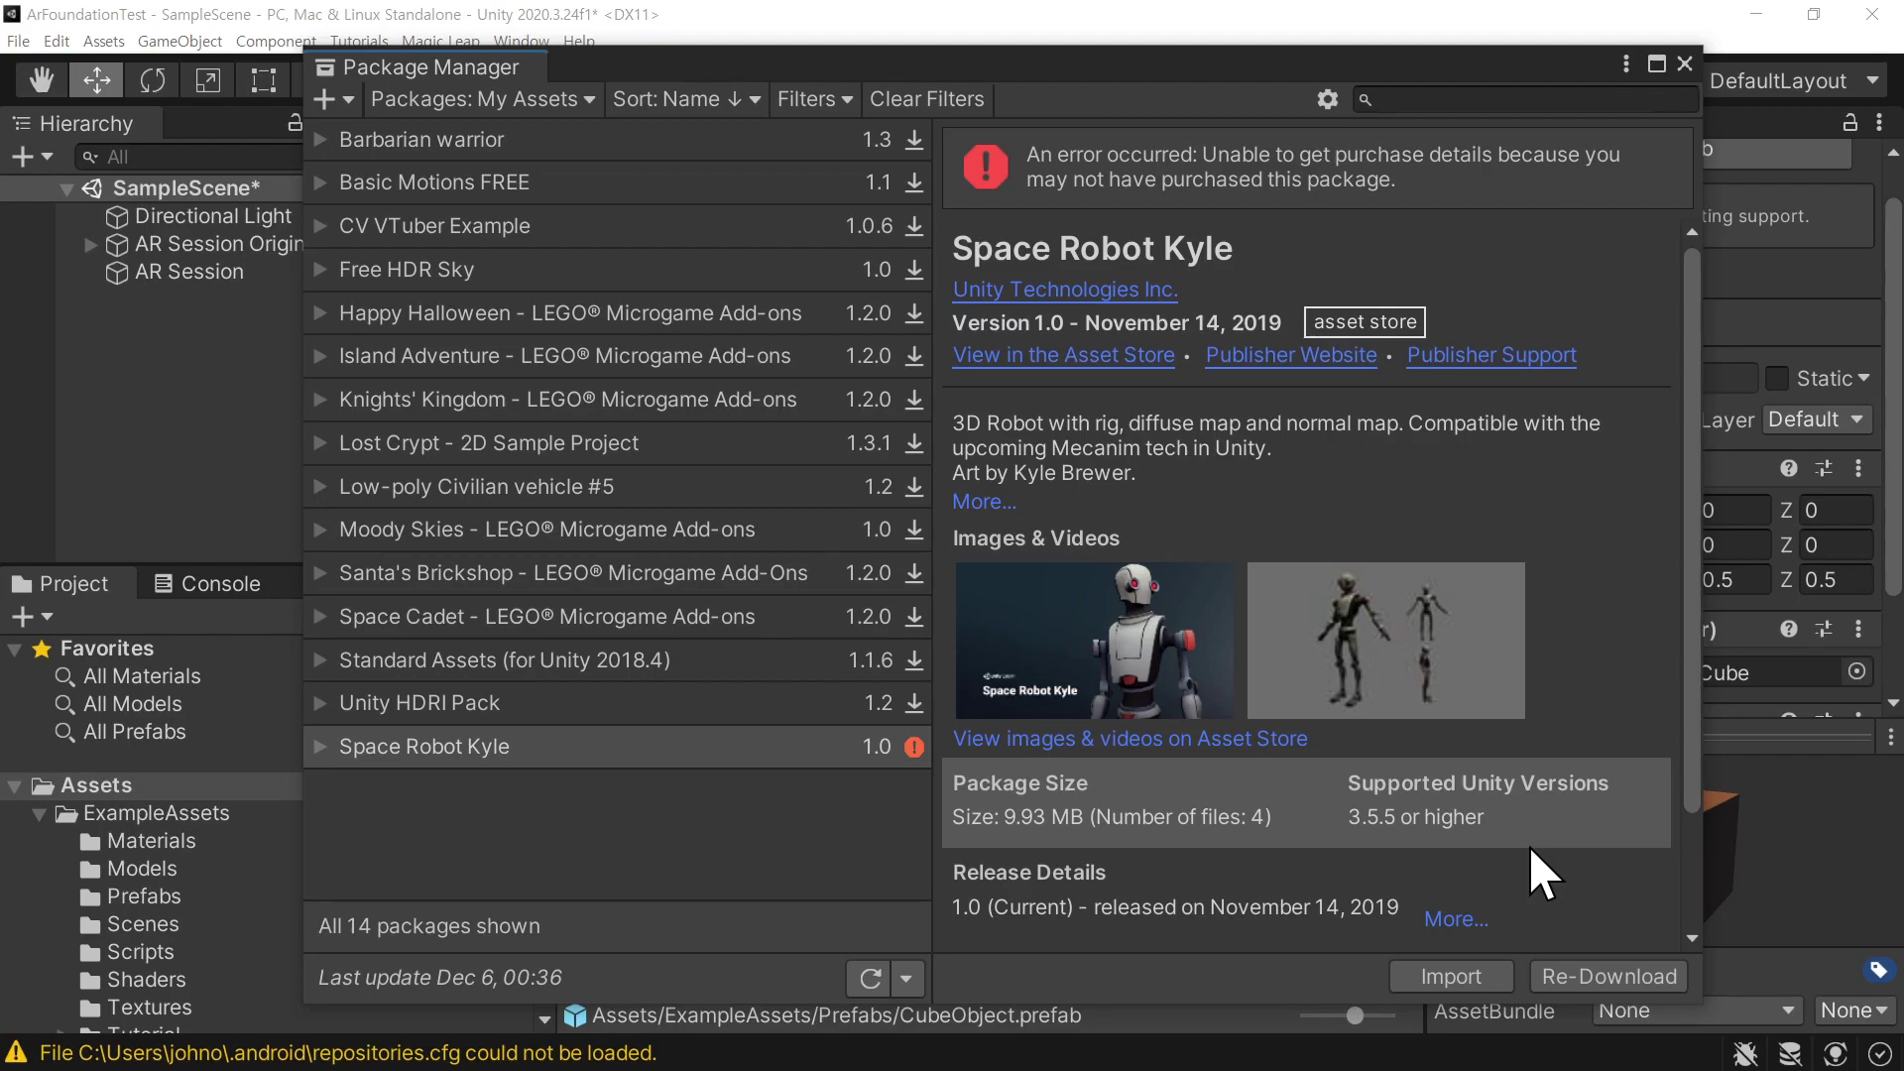
{"action": "left_click", "coordinate": [1495, 973]}
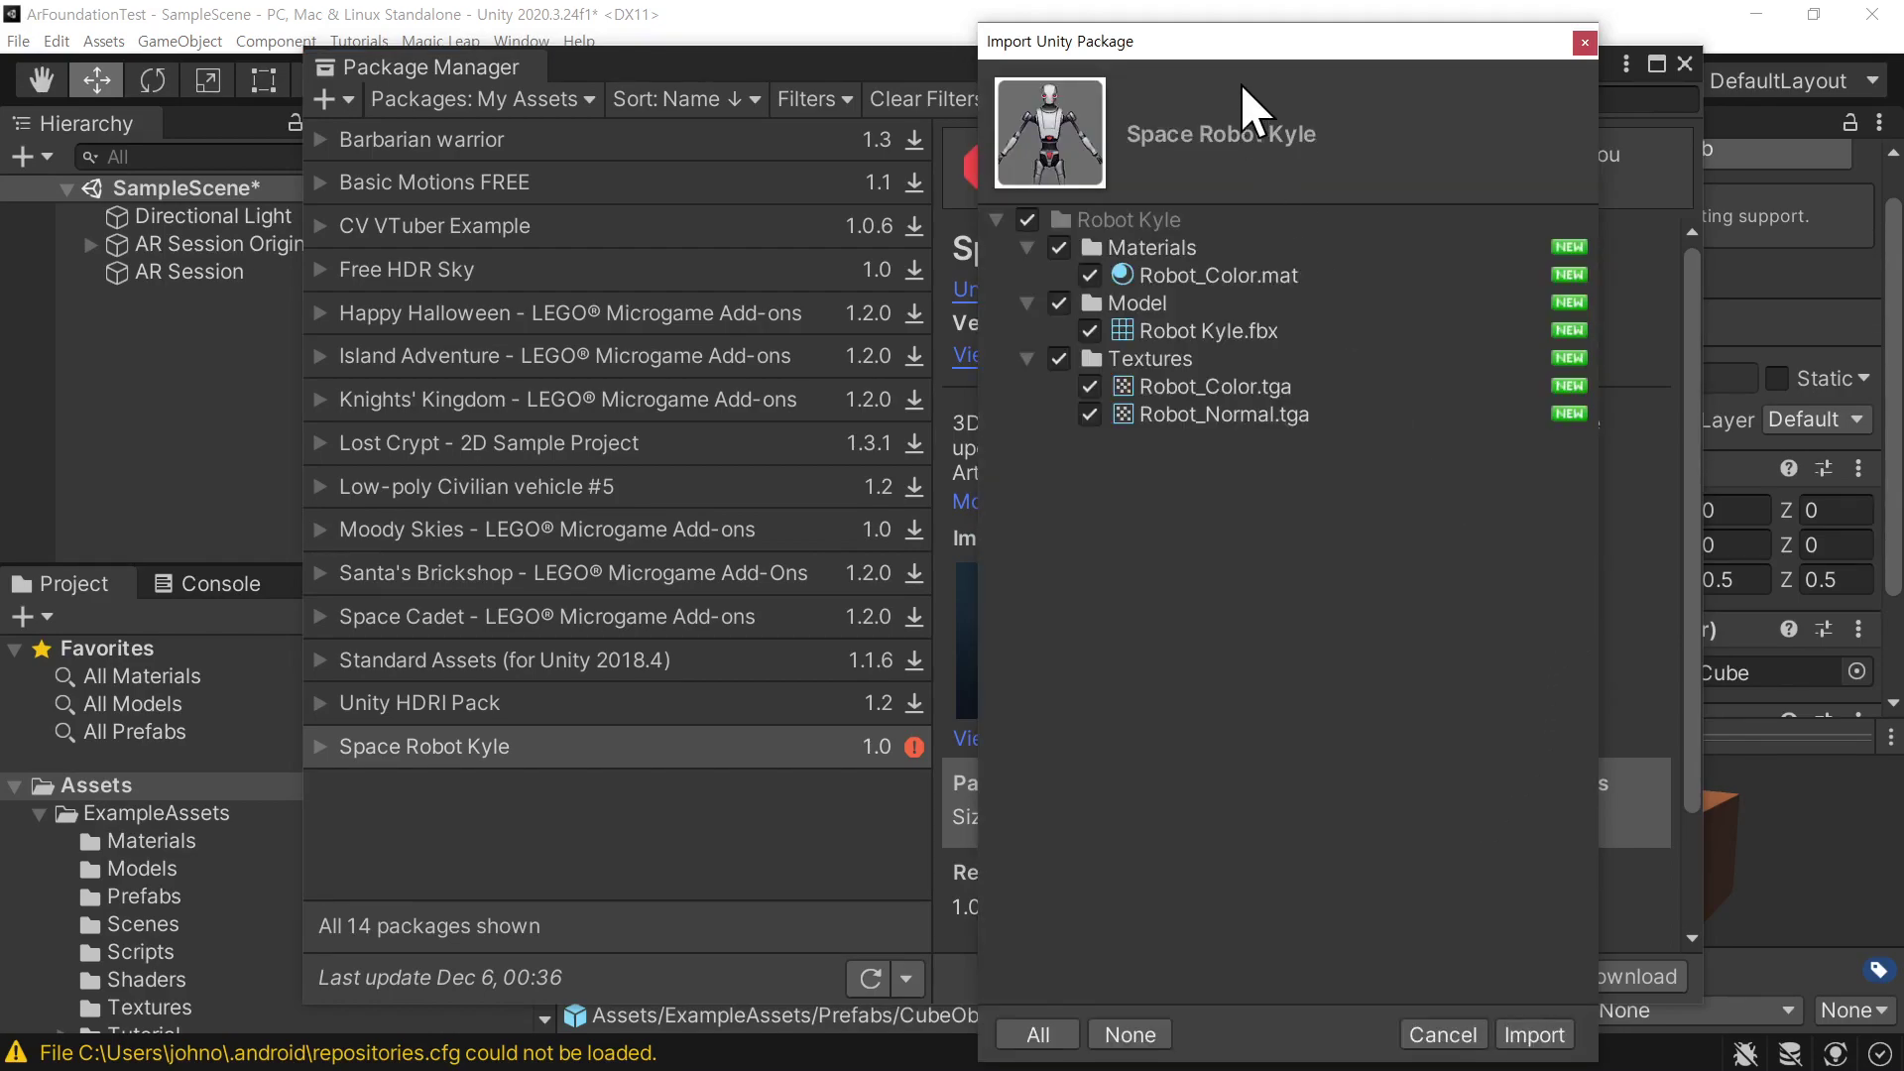
{"action": "left_click_drag", "start_coordinate": [1231, 46], "coordinate": [635, 23]}
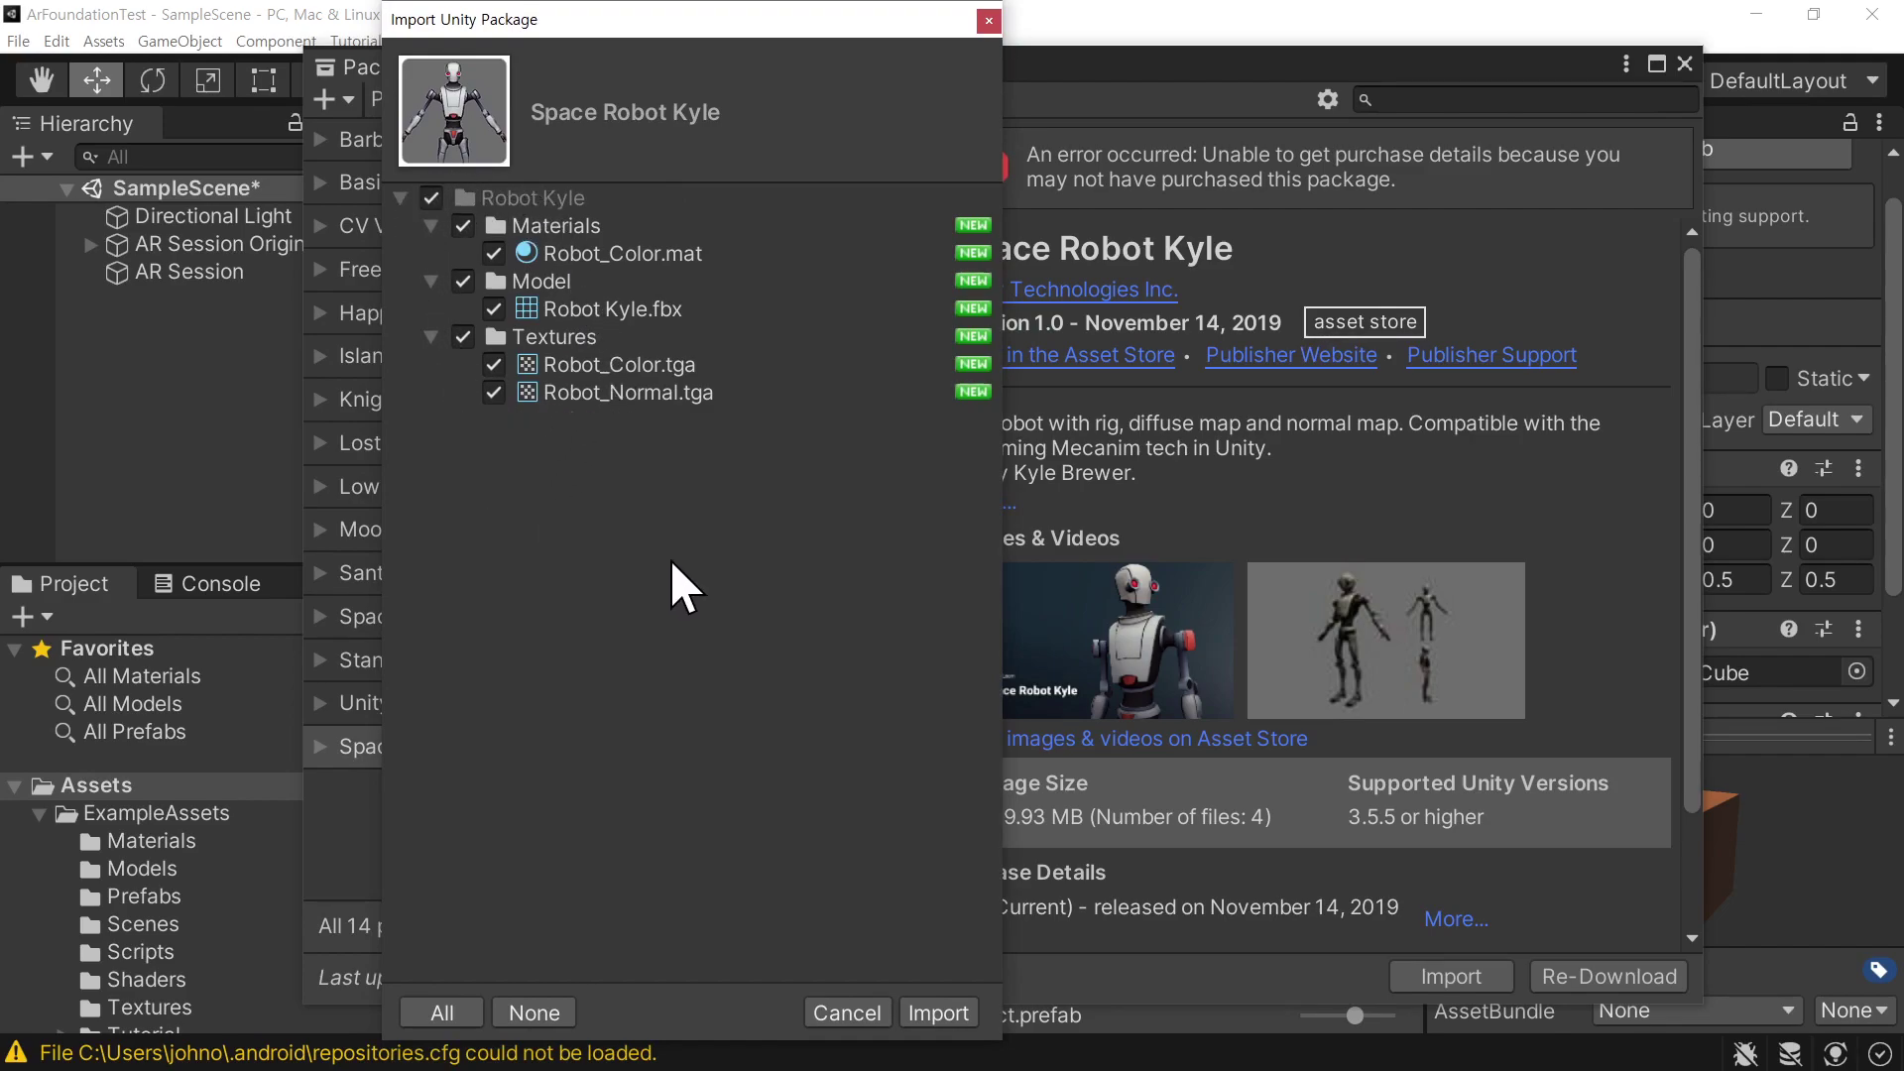
{"action": "left_click", "coordinate": [938, 1013]}
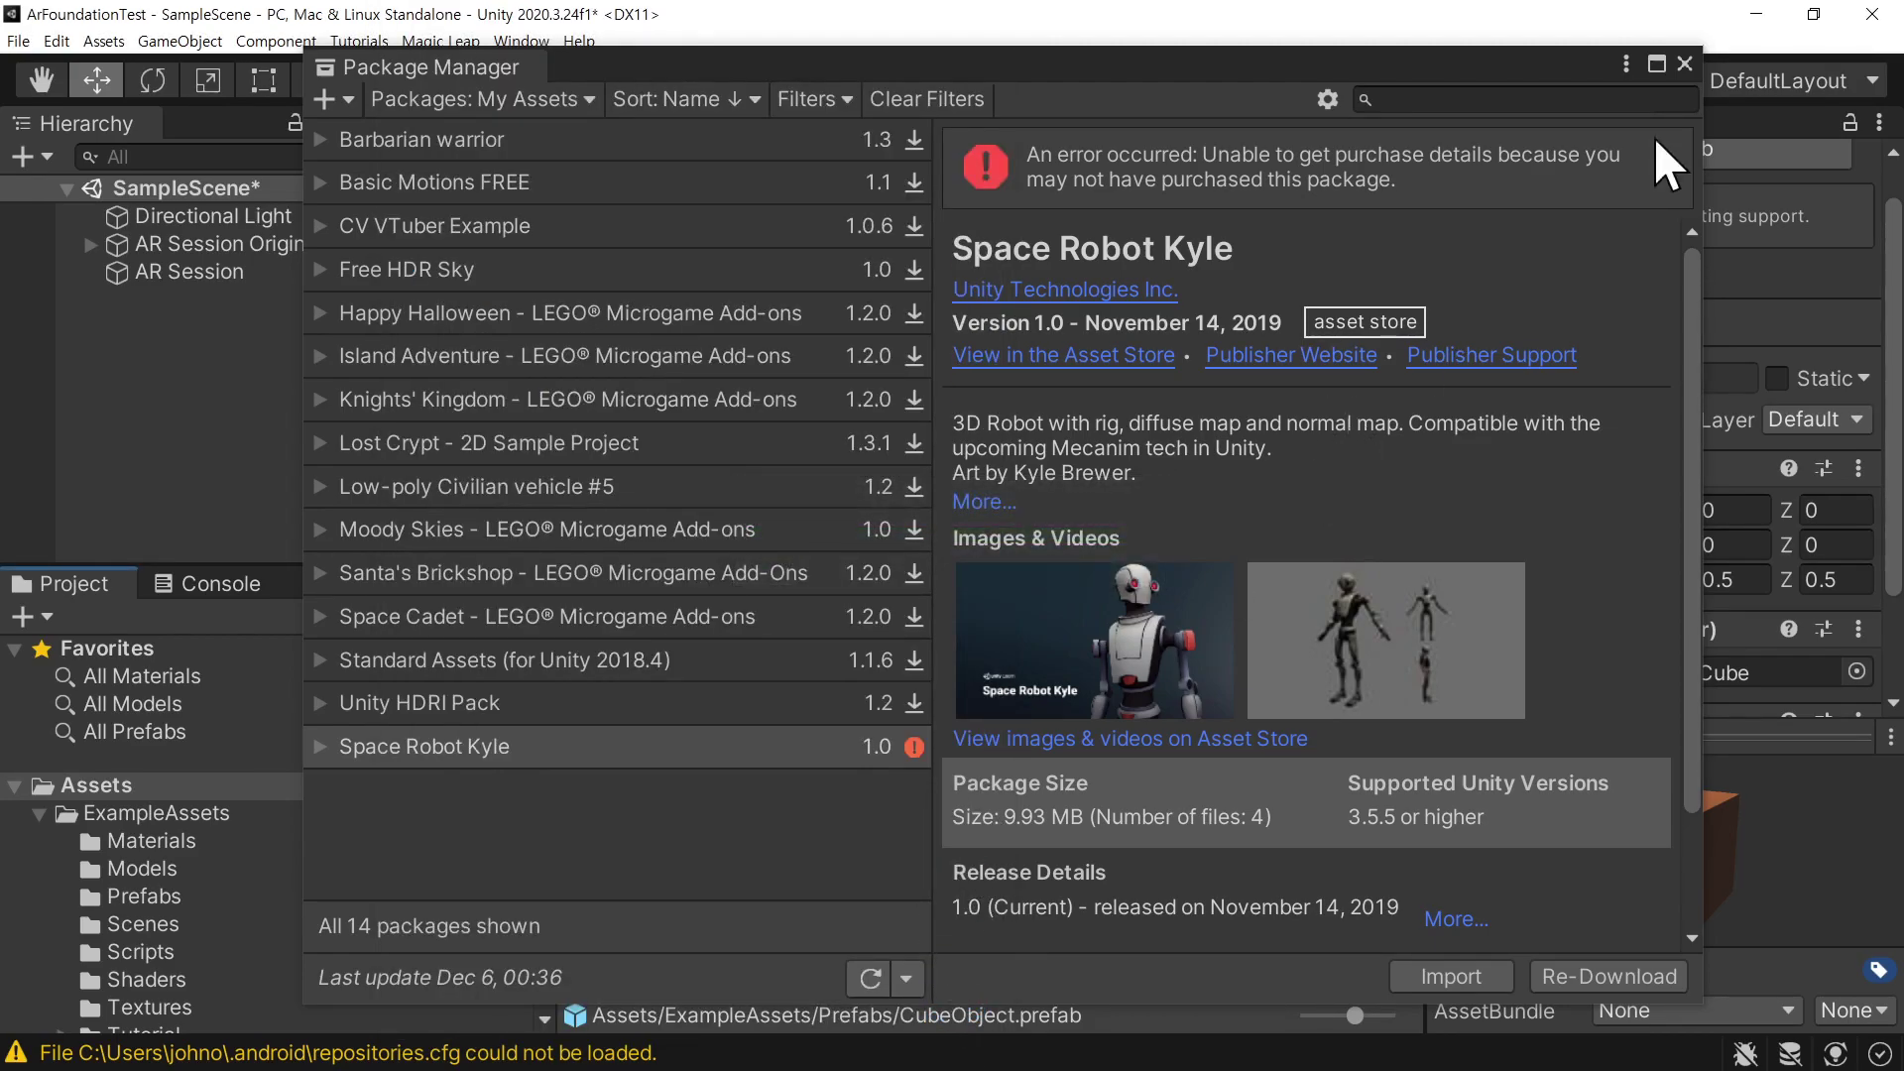
{"action": "left_click", "coordinate": [1684, 64]}
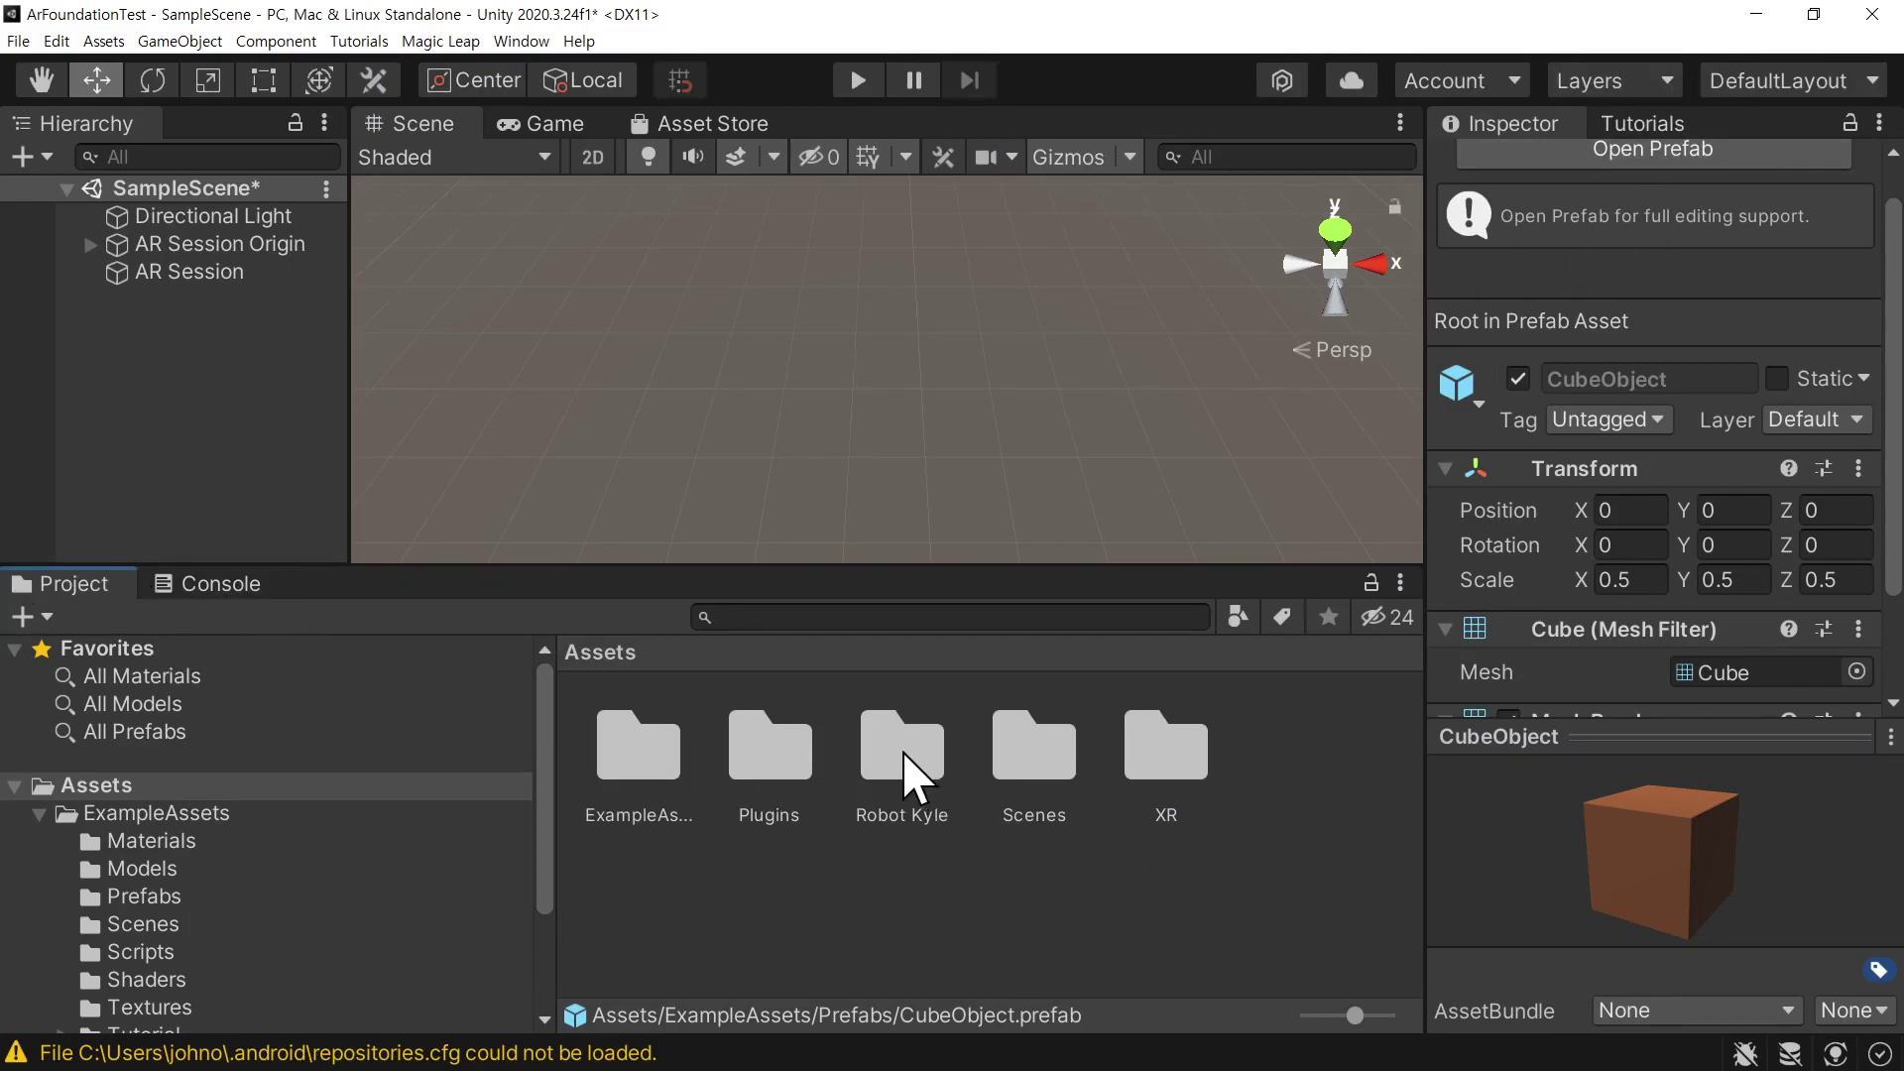
Select the Robot Kyle model in the project's Robot Kyle/Model folder
{"action": "left_click", "coordinate": [905, 816]}
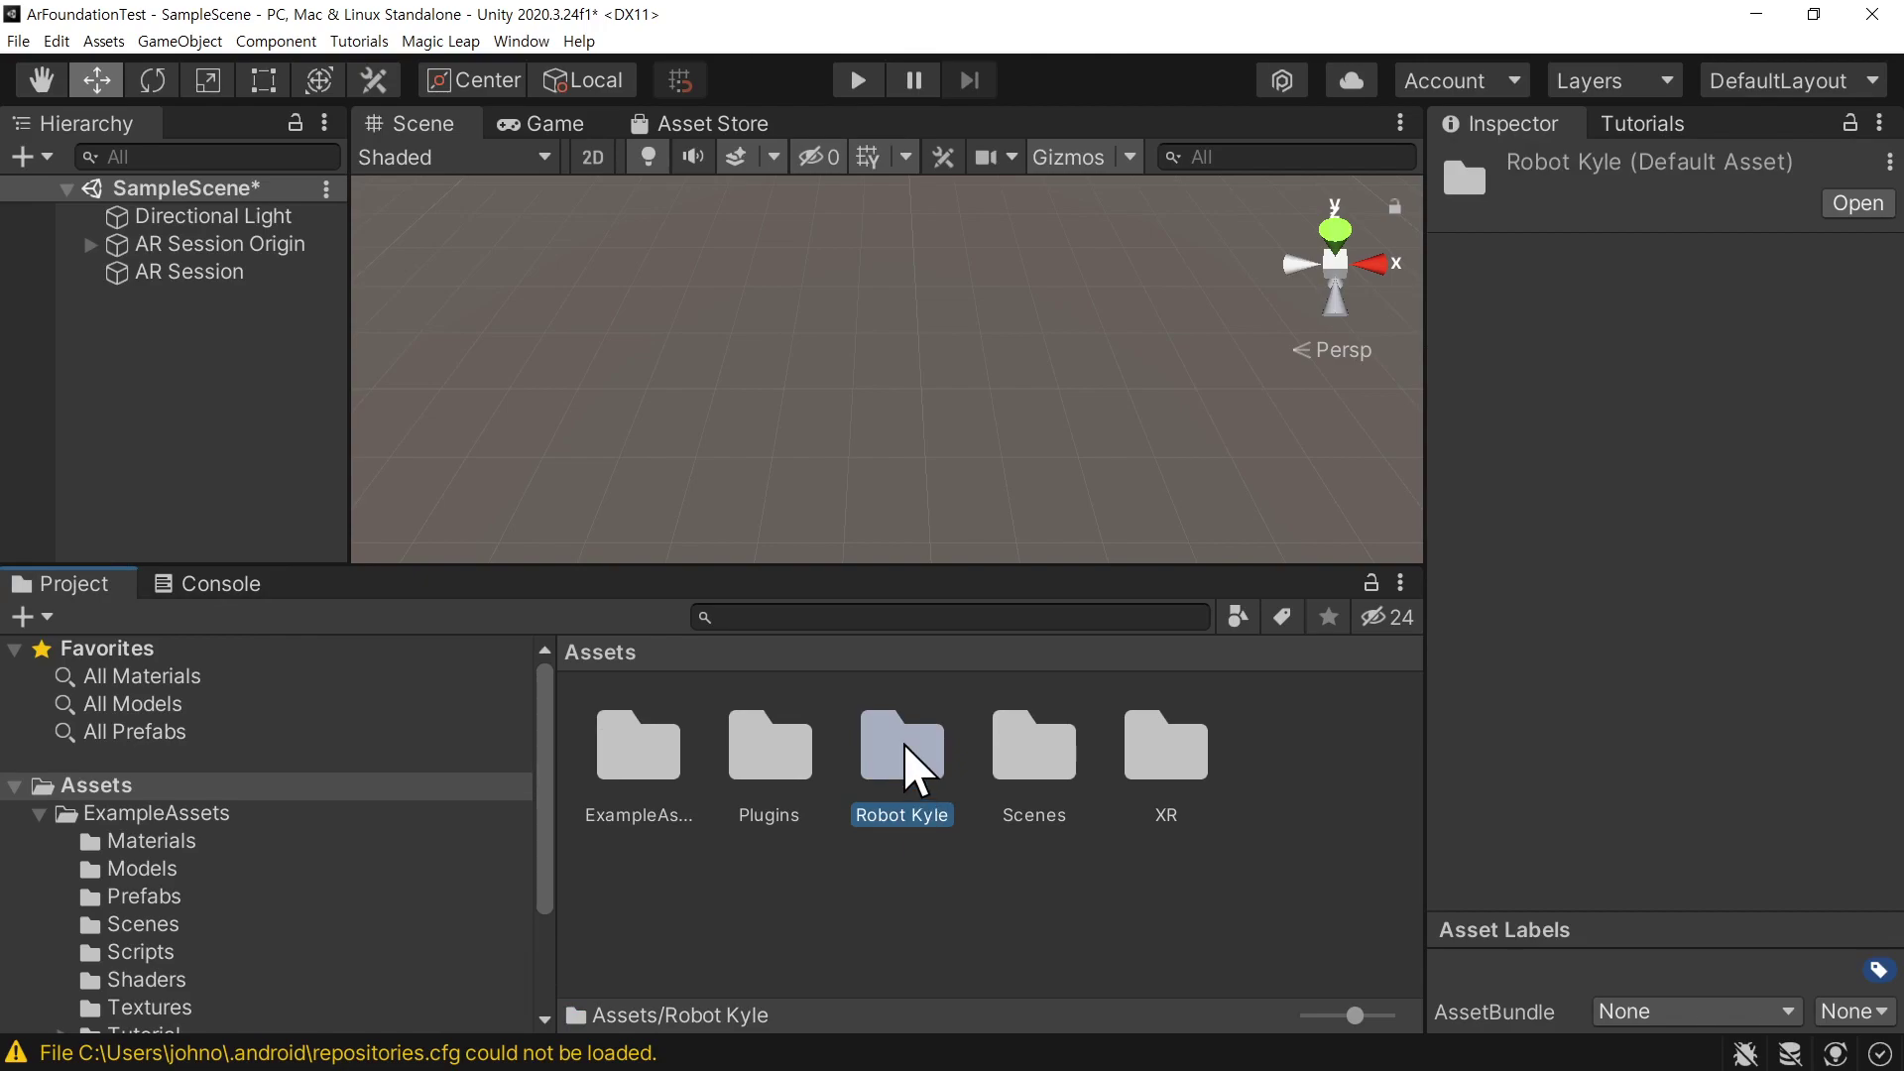
{"action": "double_click", "coordinate": [904, 754]}
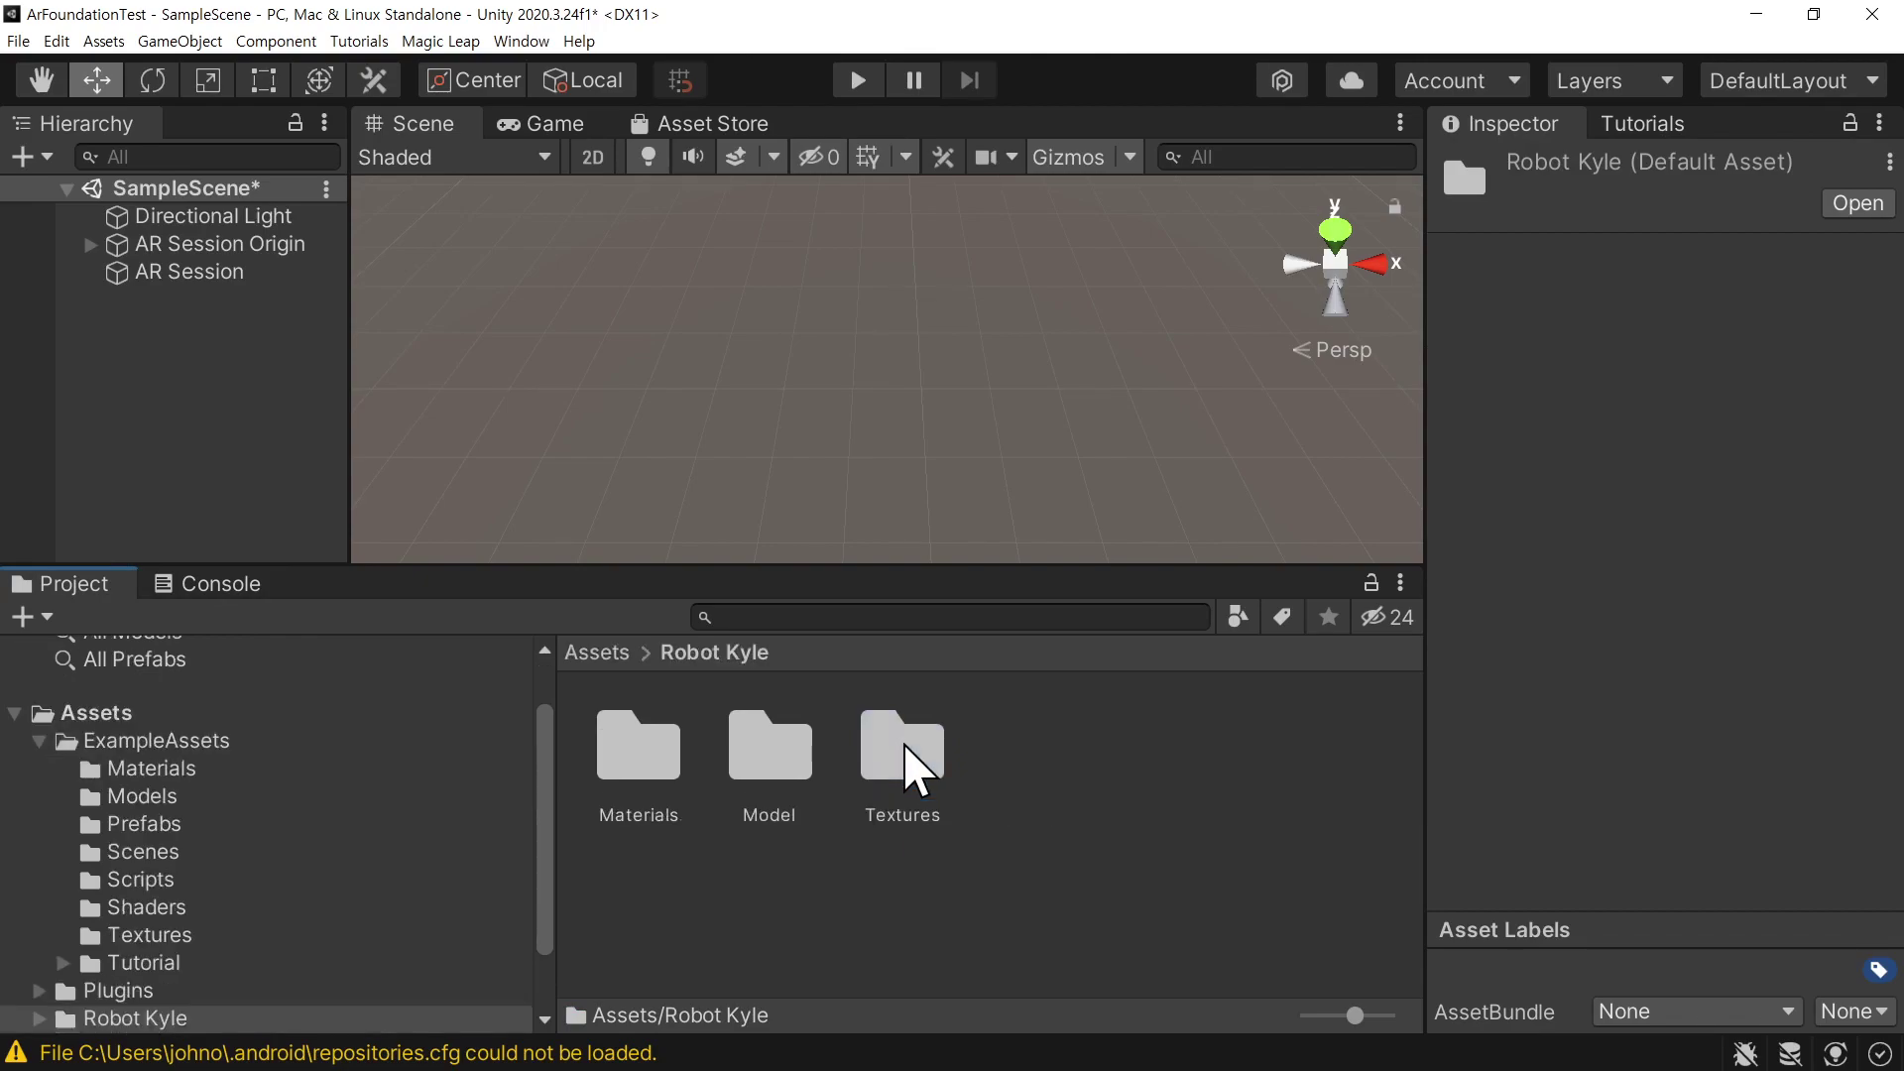
{"action": "double_click", "coordinate": [796, 754]}
{"action": "left_click", "coordinate": [627, 730]}
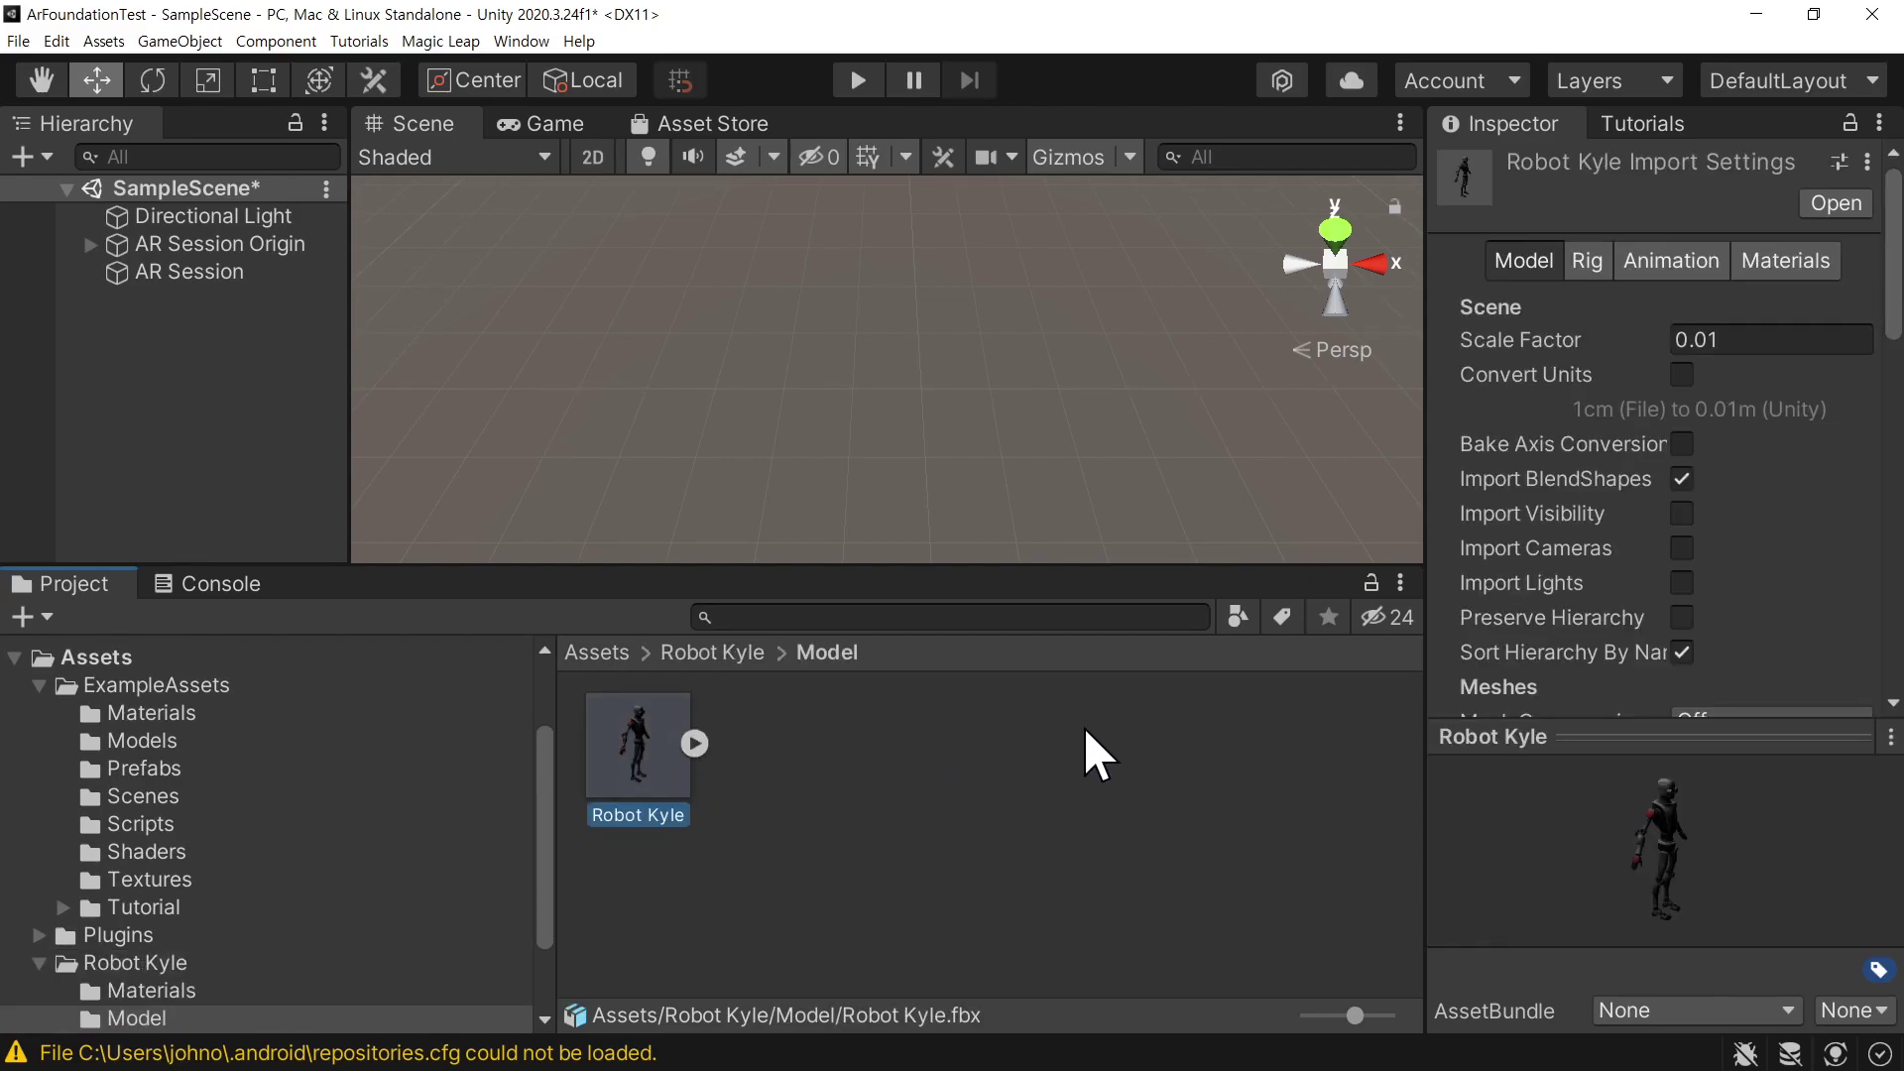
Set the Robot Kyle model's rig Animation Type to Humanoid and apply the import settings
{"action": "left_click", "coordinate": [1587, 262]}
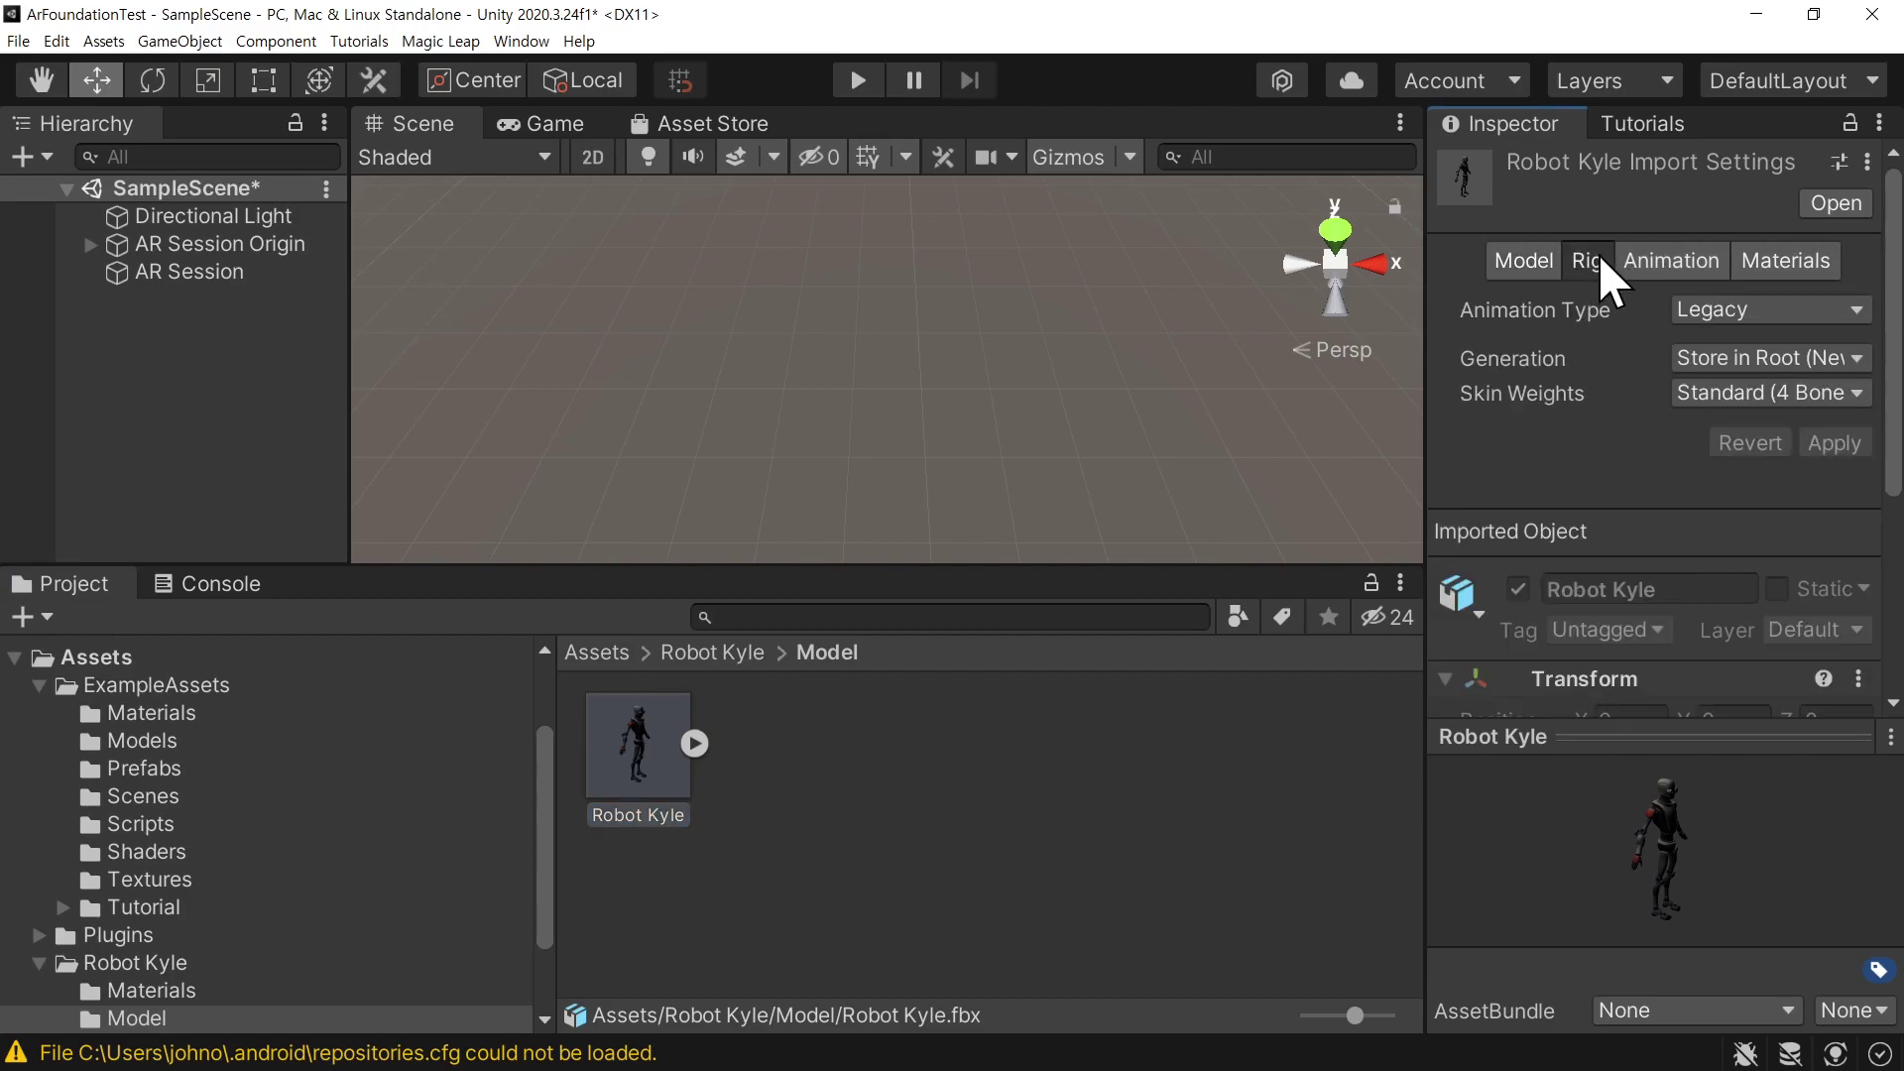
{"action": "left_click", "coordinate": [1524, 261]}
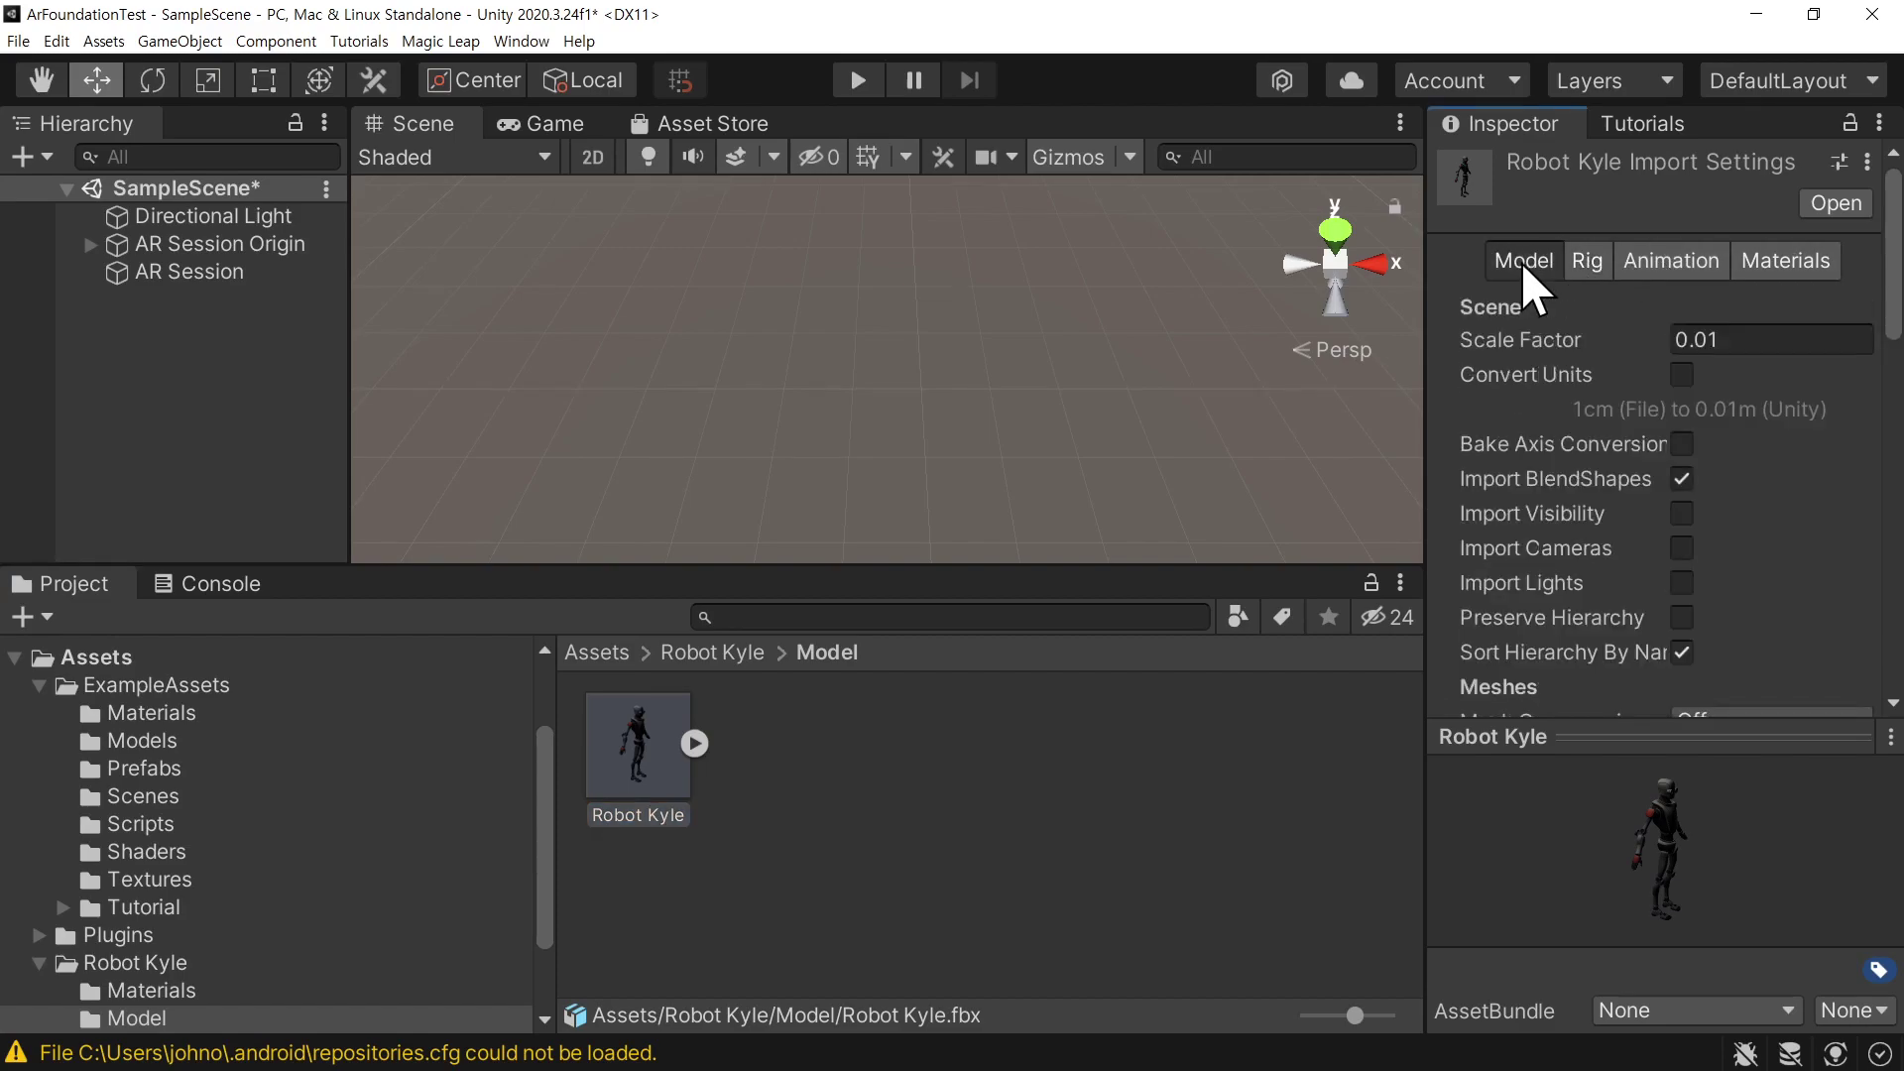
{"action": "left_click", "coordinate": [1585, 260]}
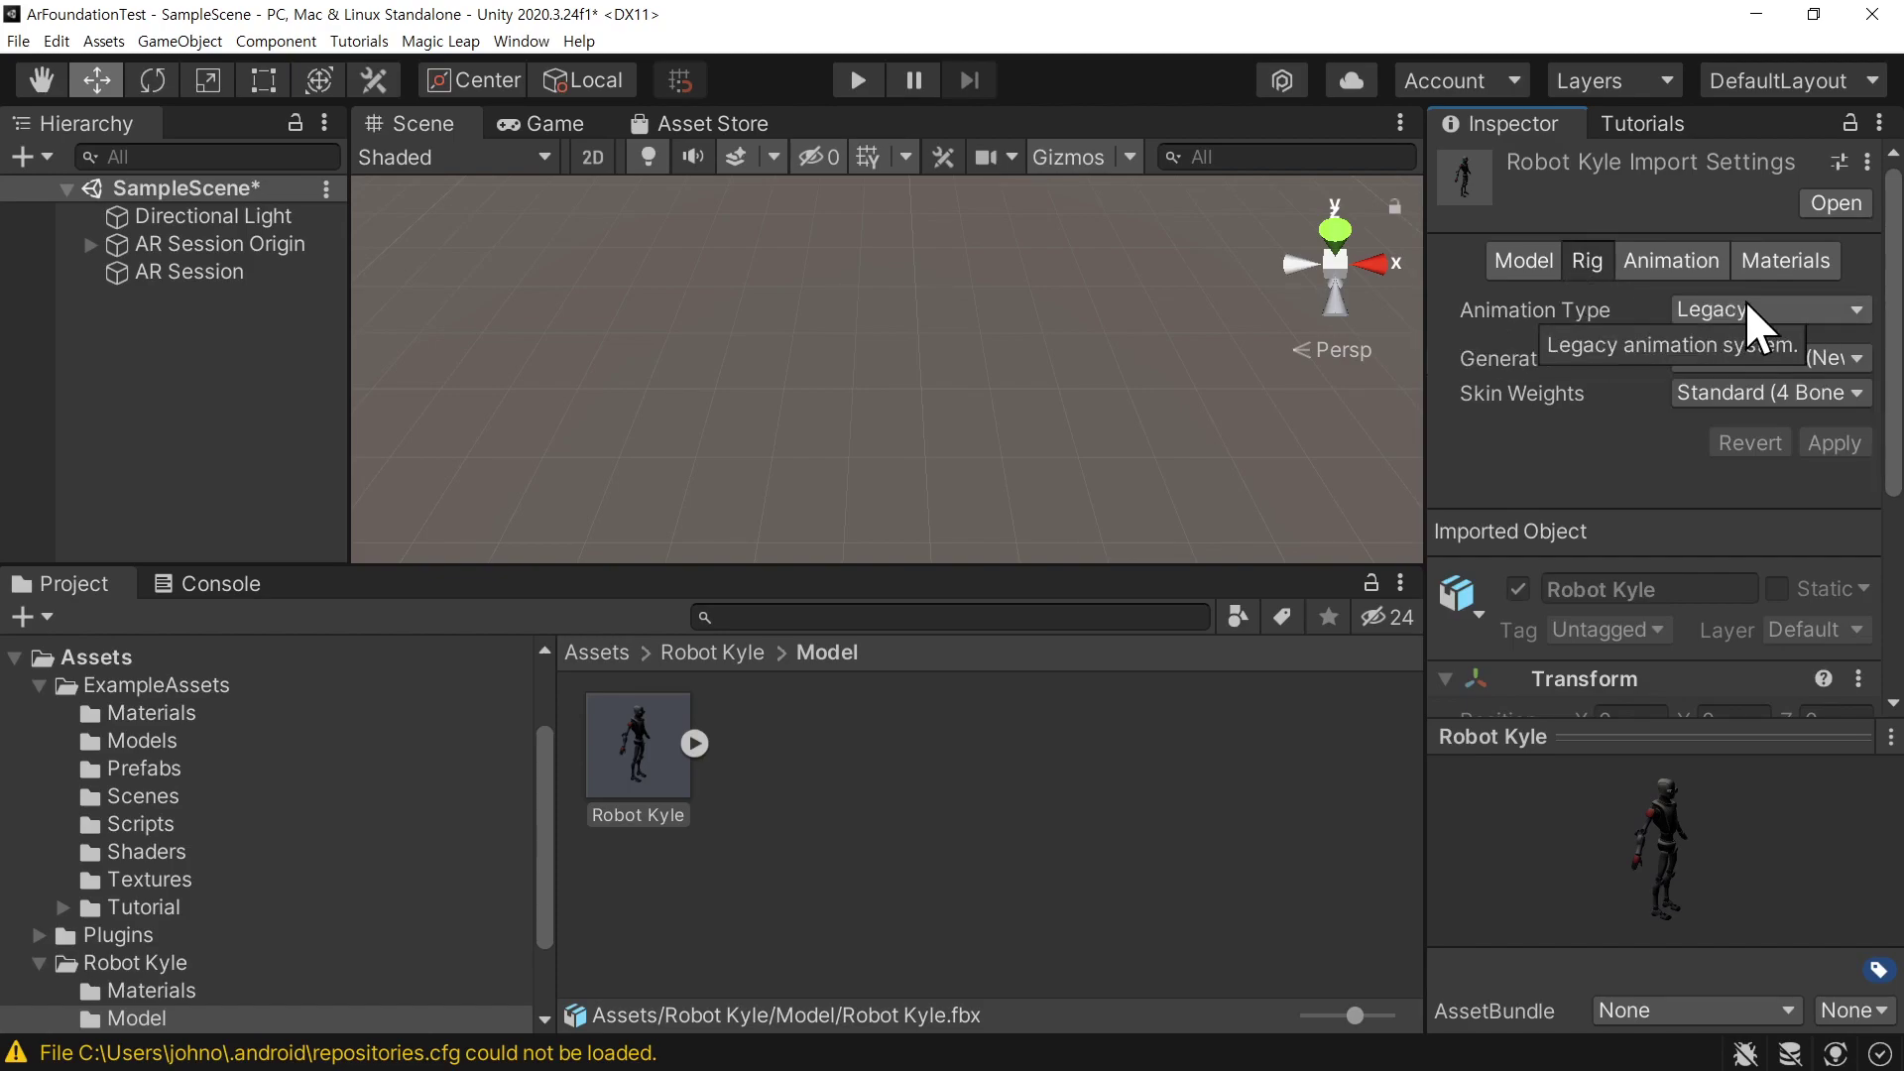
{"action": "left_click", "coordinate": [1769, 311]}
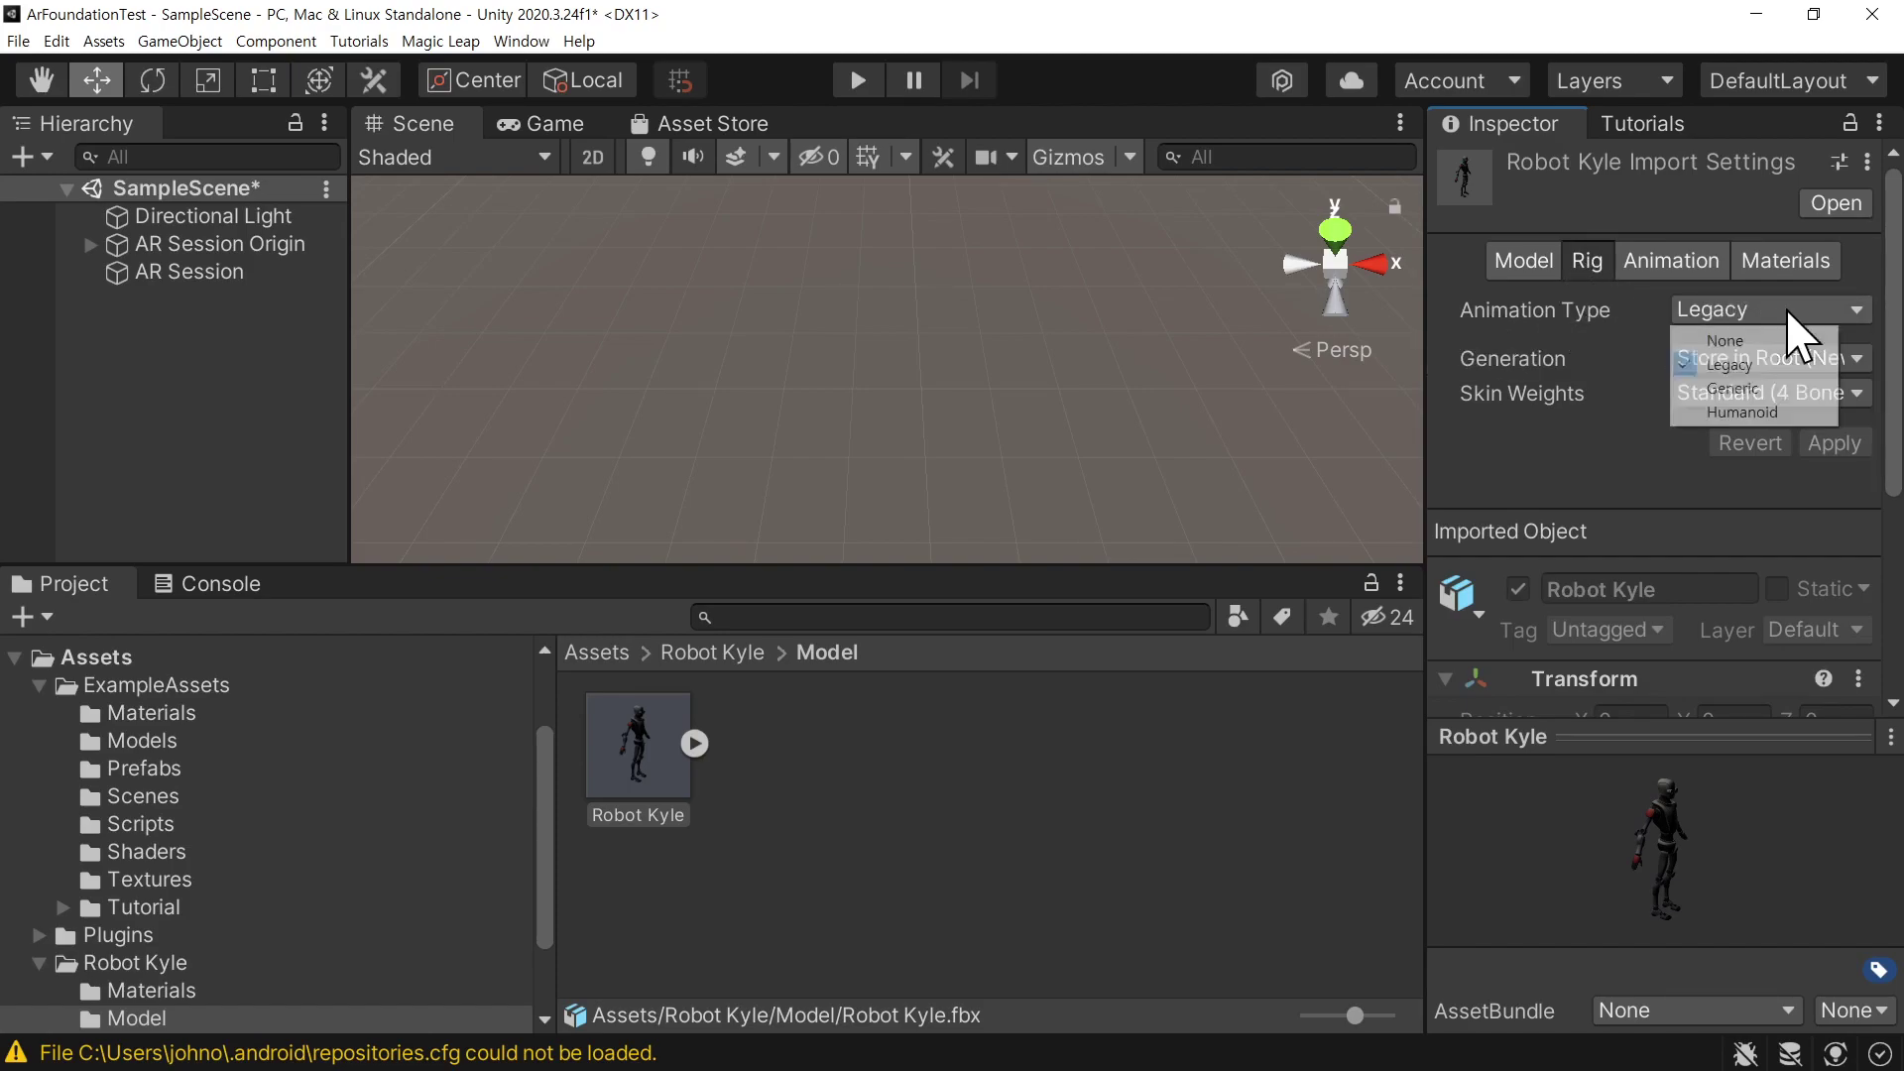
{"action": "left_click", "coordinate": [1761, 413]}
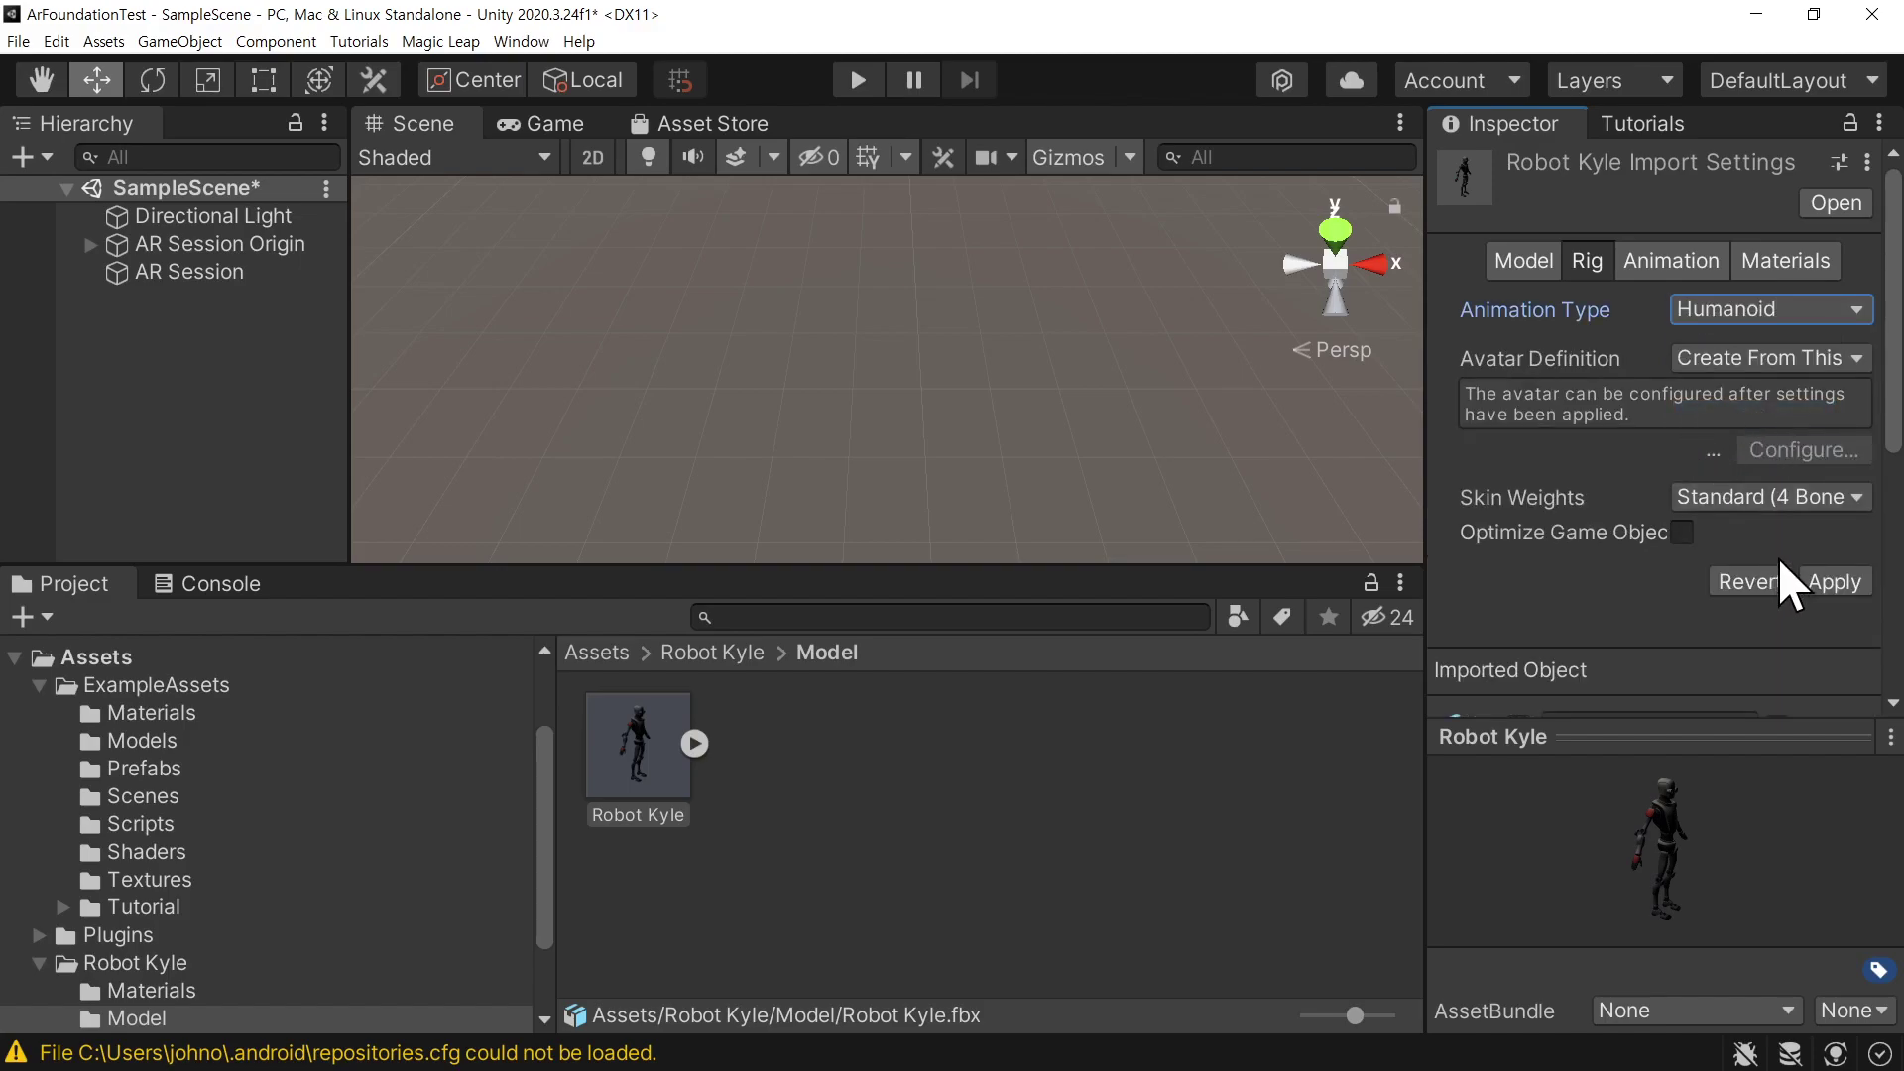
{"action": "left_click", "coordinate": [1834, 582]}
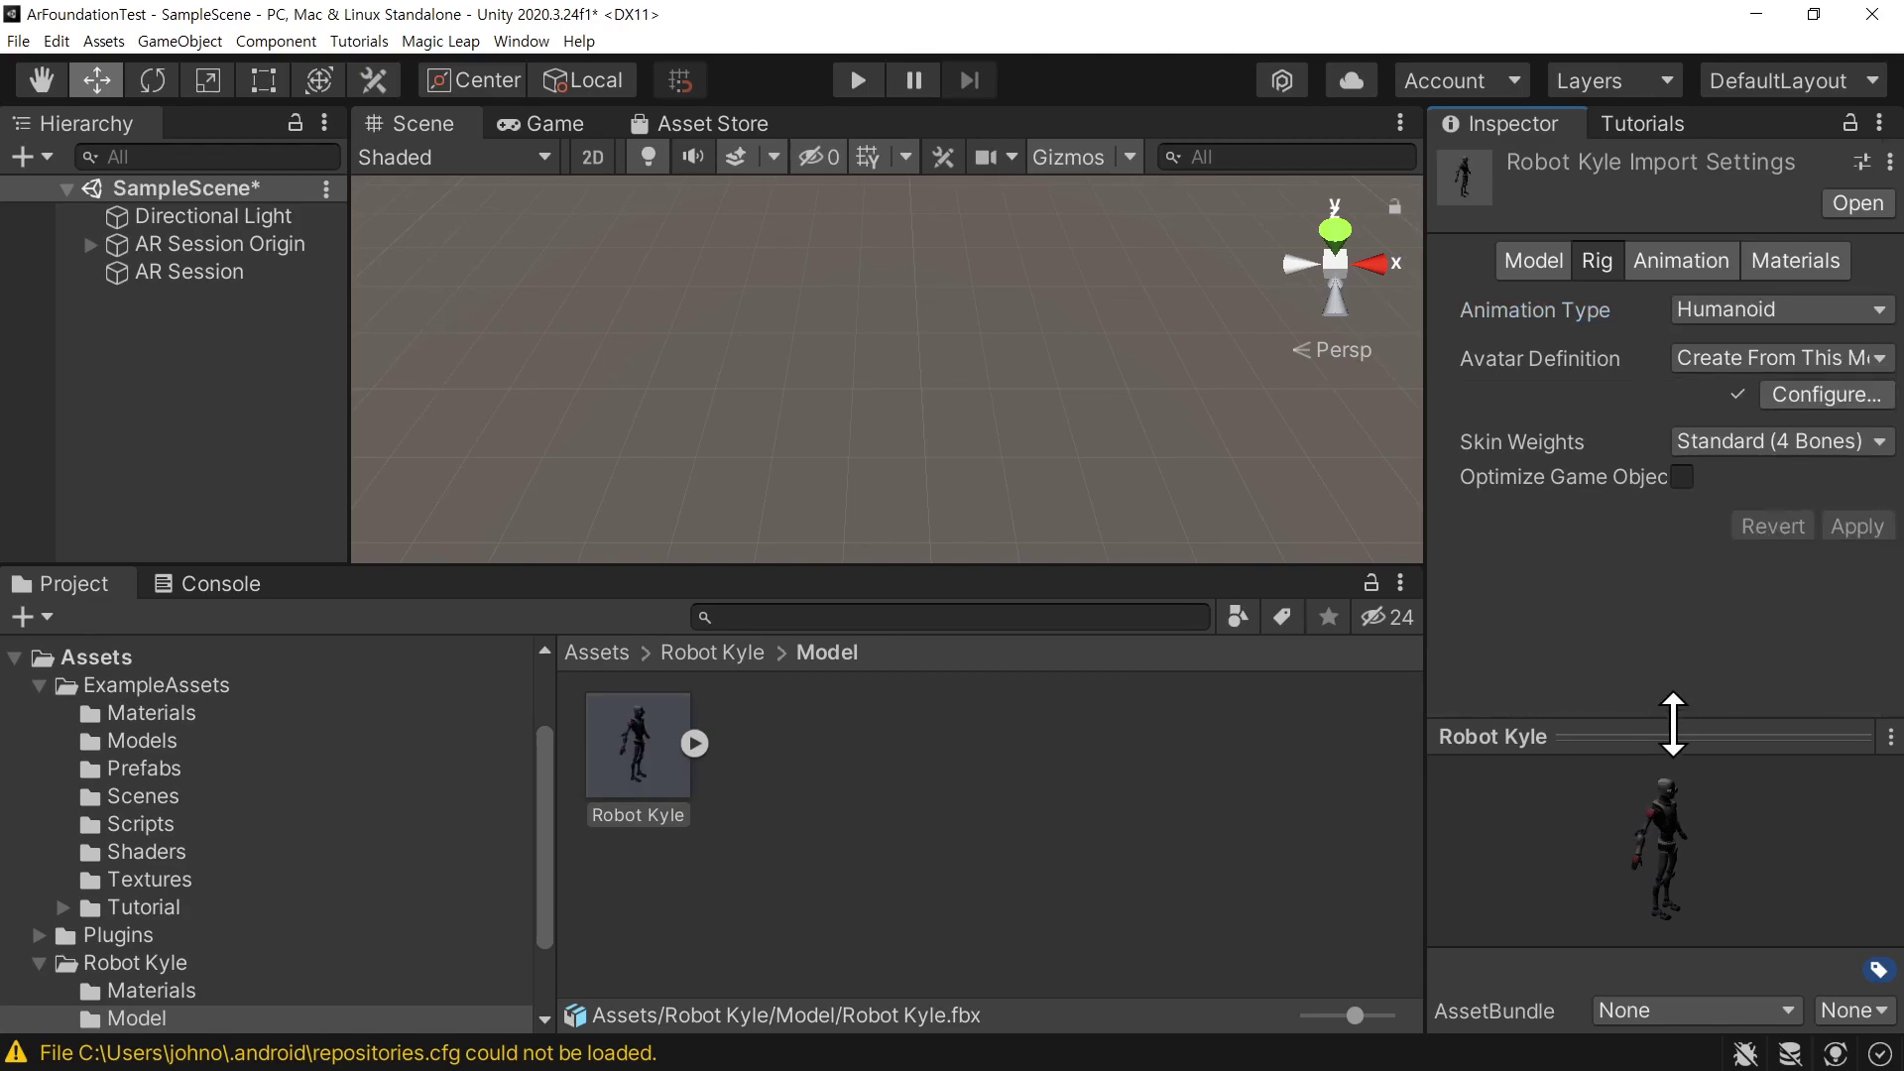
Examine the Robot Kyle model from another angle in an enlarged preview and review its Animation Type options
{"action": "left_click_drag", "start_coordinate": [1723, 735], "coordinate": [1687, 379]}
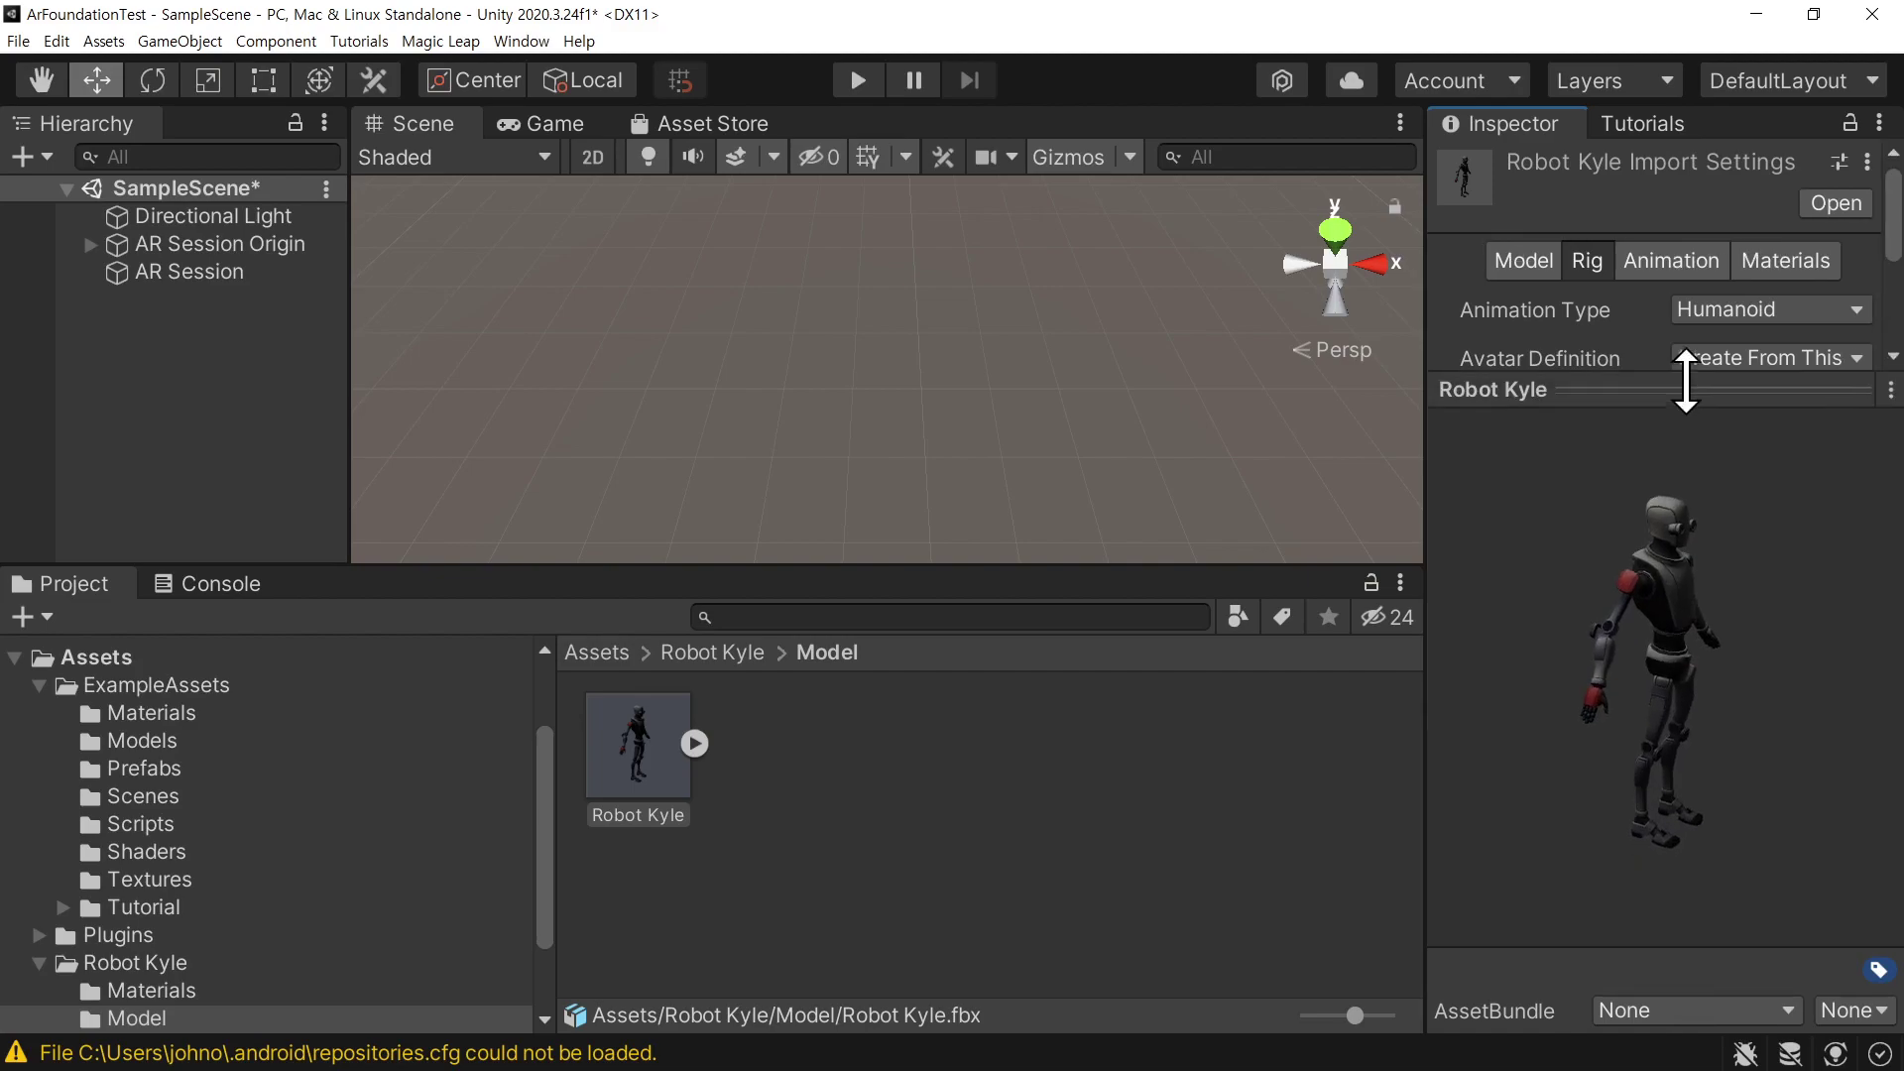
{"action": "left_click_drag", "start_coordinate": [1688, 737], "coordinate": [1590, 681]}
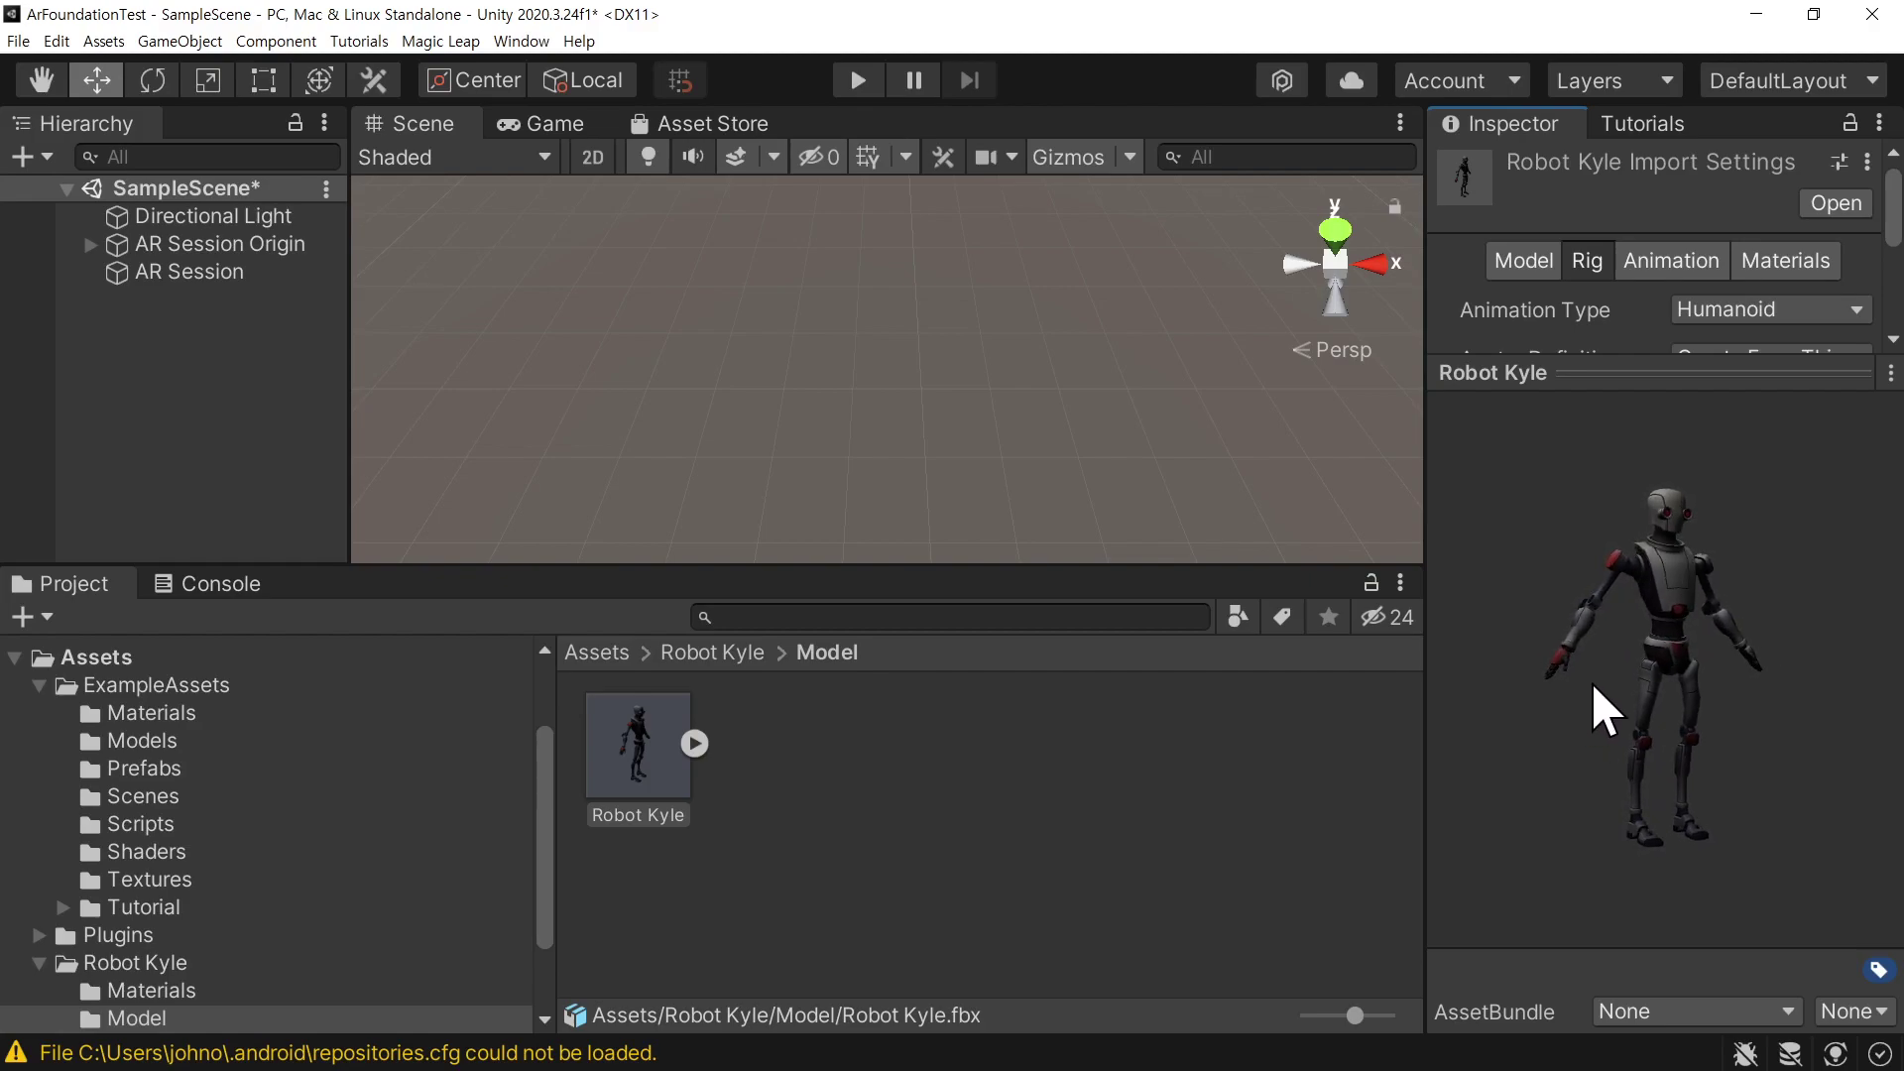
{"action": "left_click_drag", "start_coordinate": [1672, 377], "coordinate": [1690, 656]}
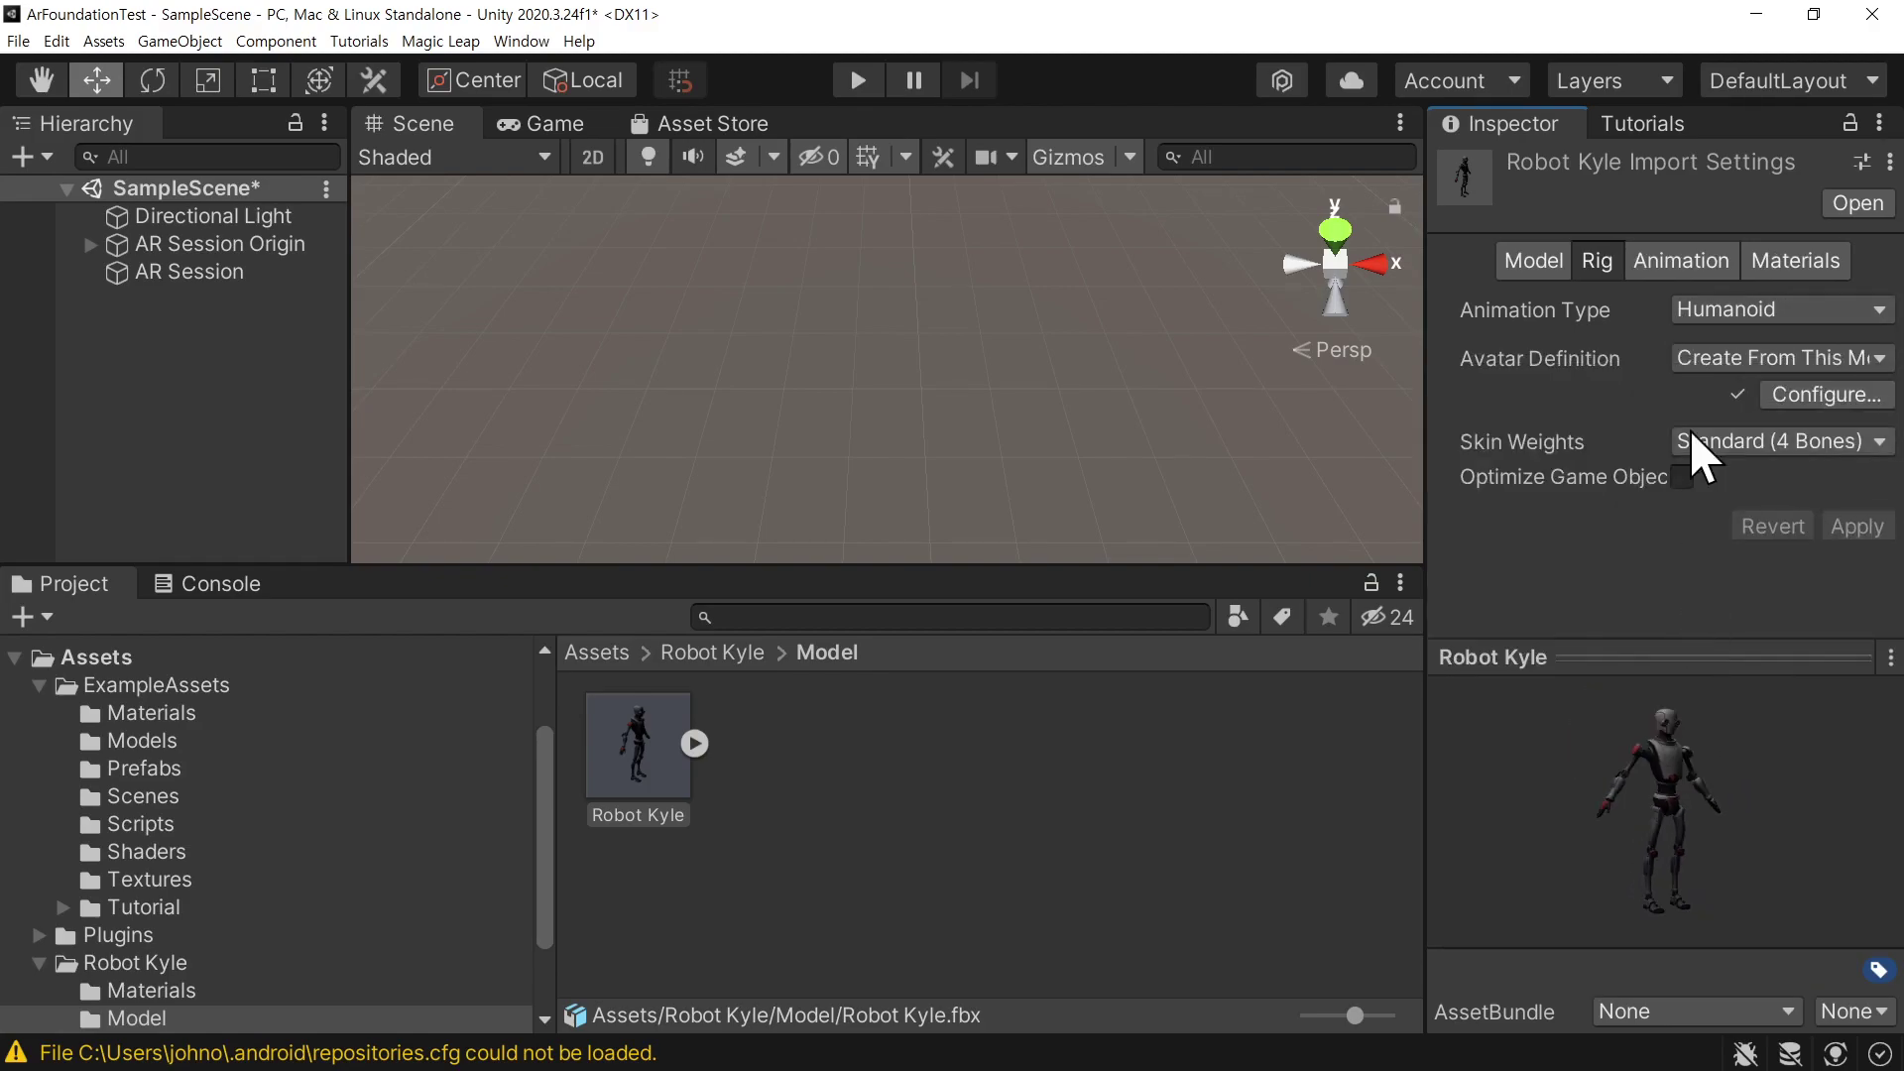
{"action": "left_click", "coordinate": [1733, 314]}
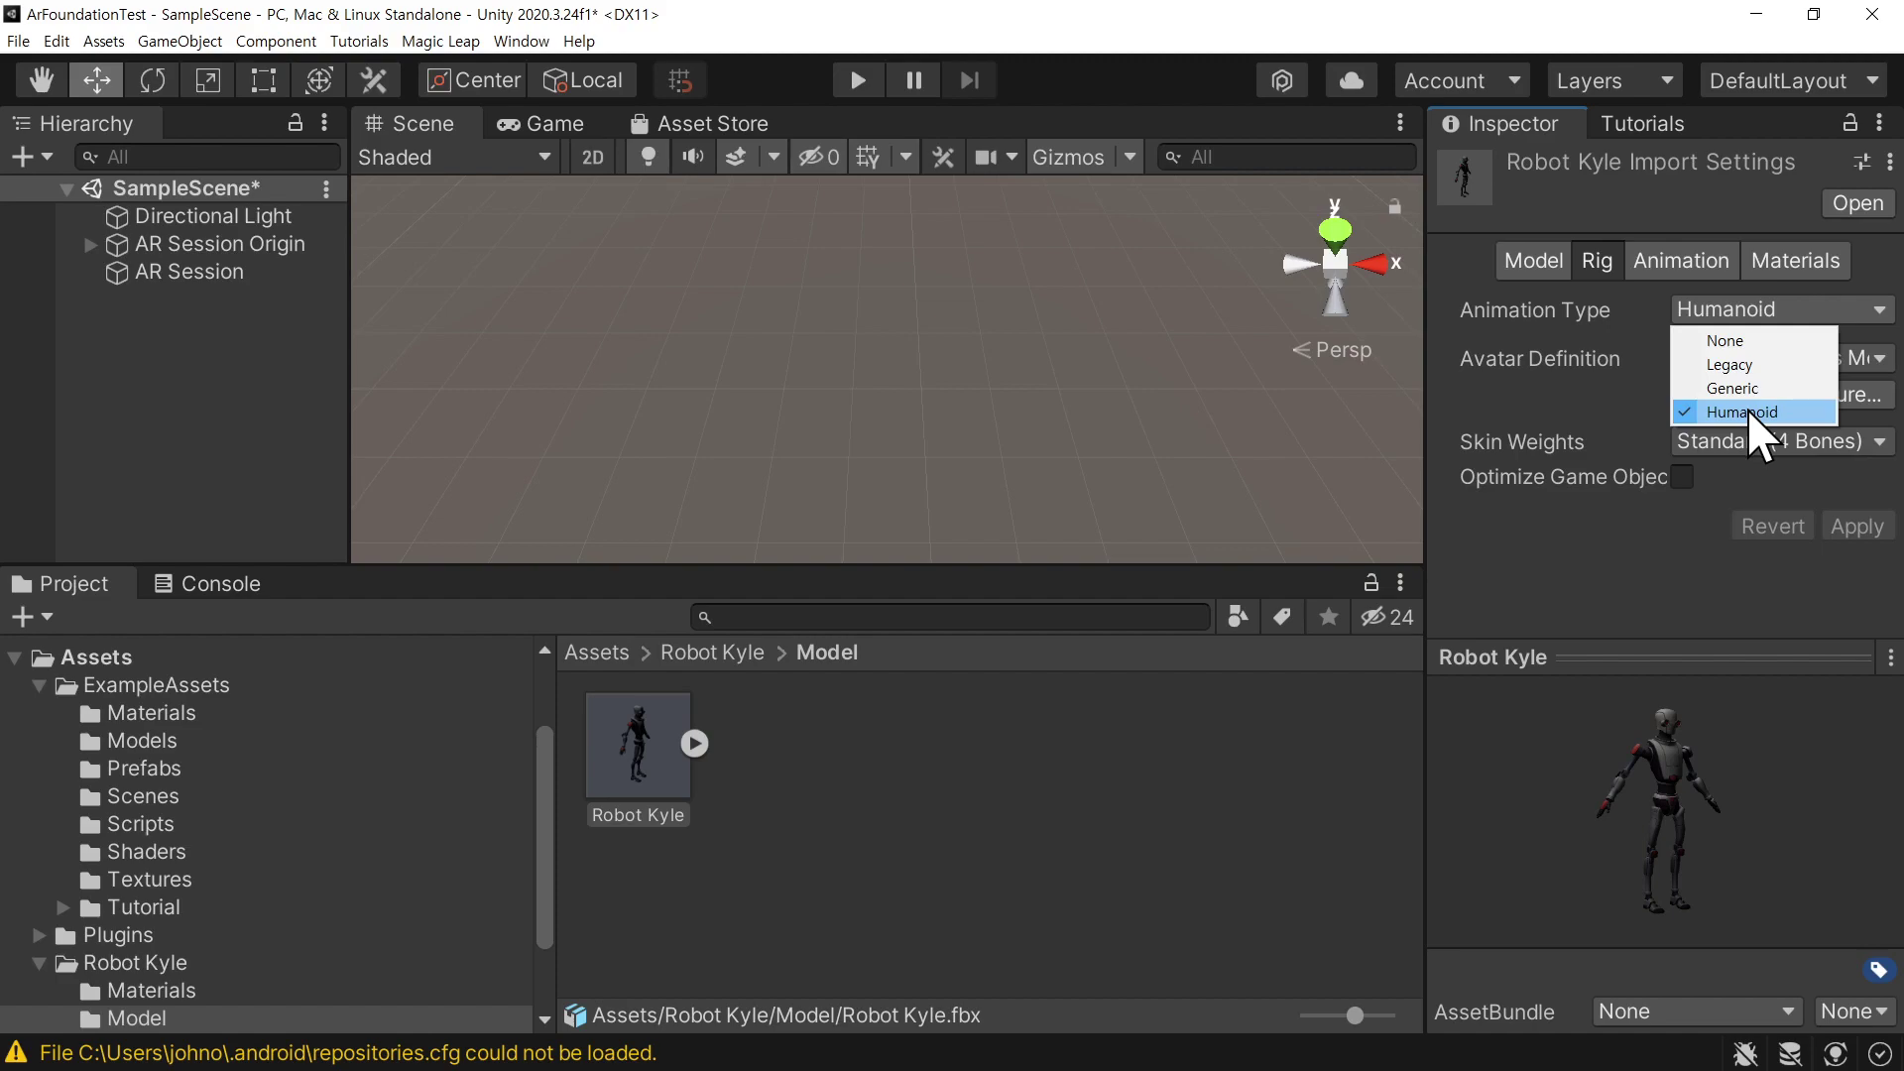
{"action": "left_click", "coordinate": [1587, 579]}
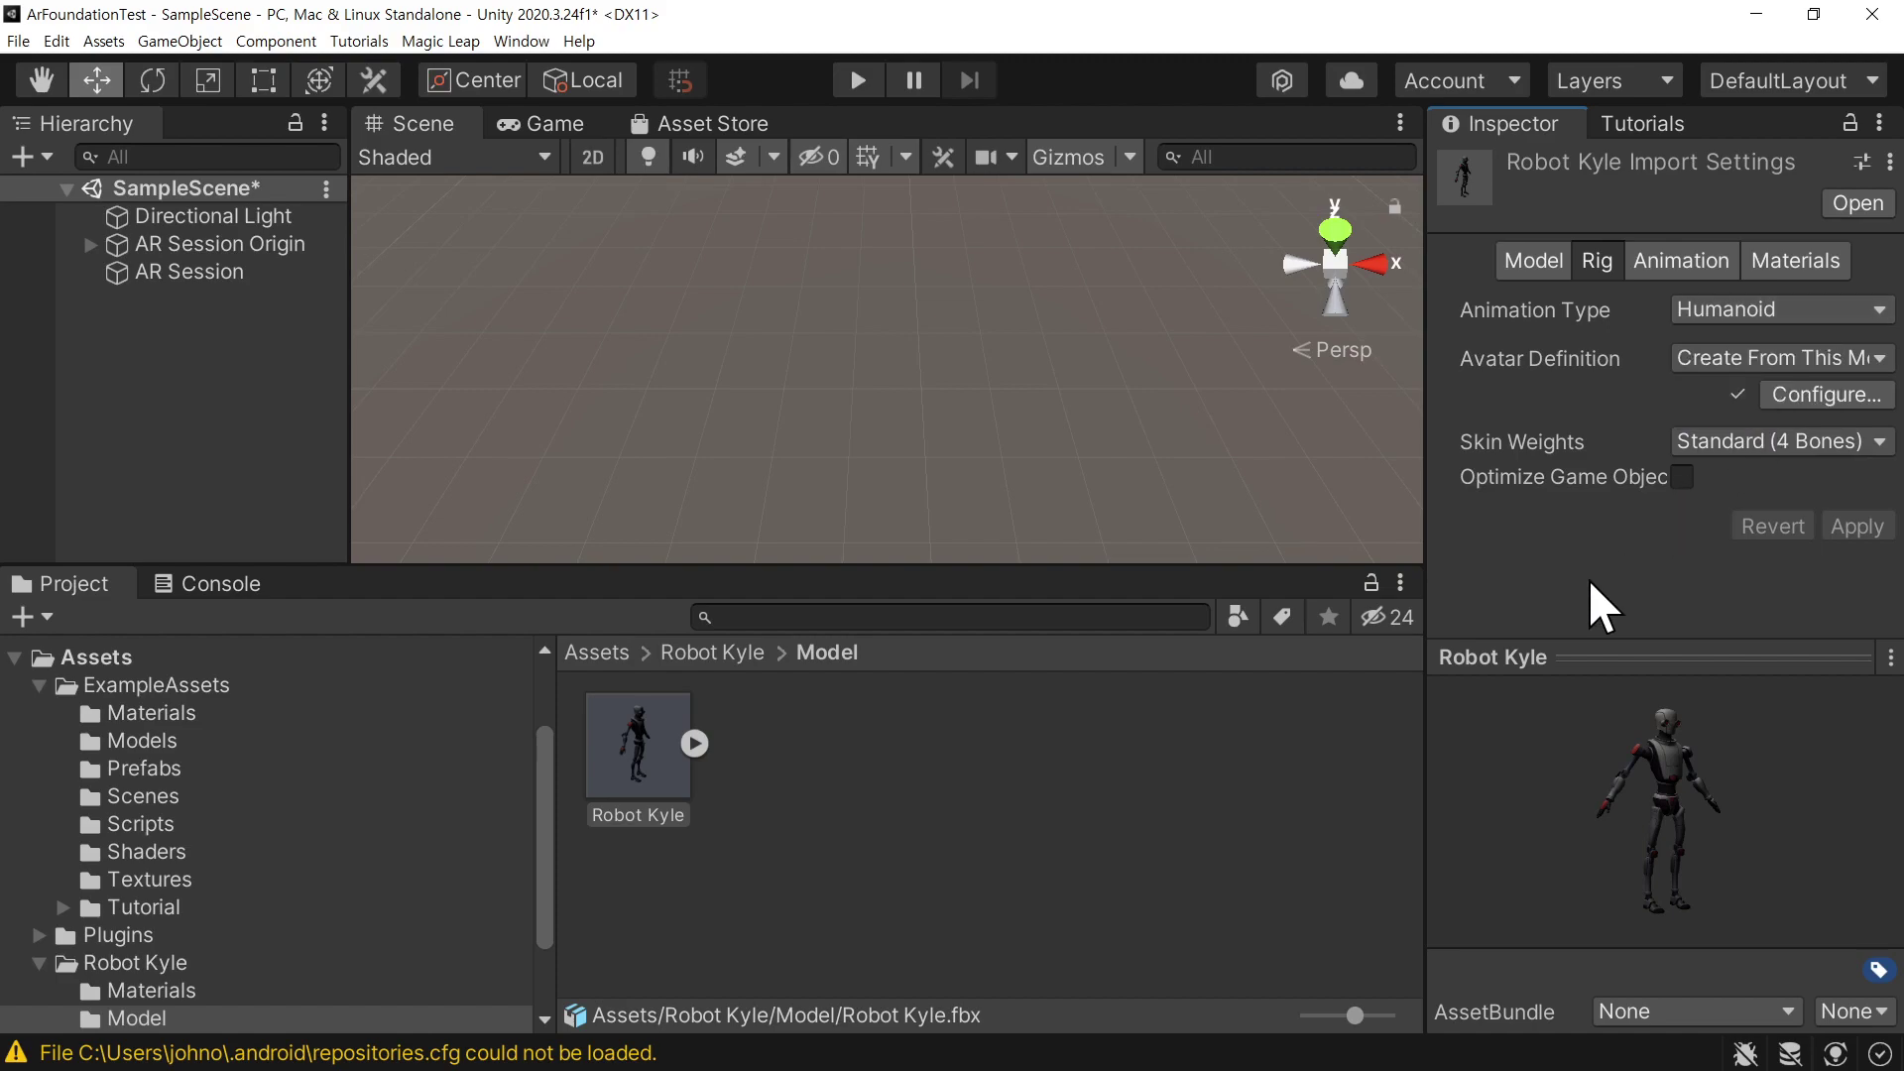
Switch to the Unity Asset Store in the browser, open the 3D animations category, and filter it to free assets
{"action": "key", "text": "alt+Tab"}
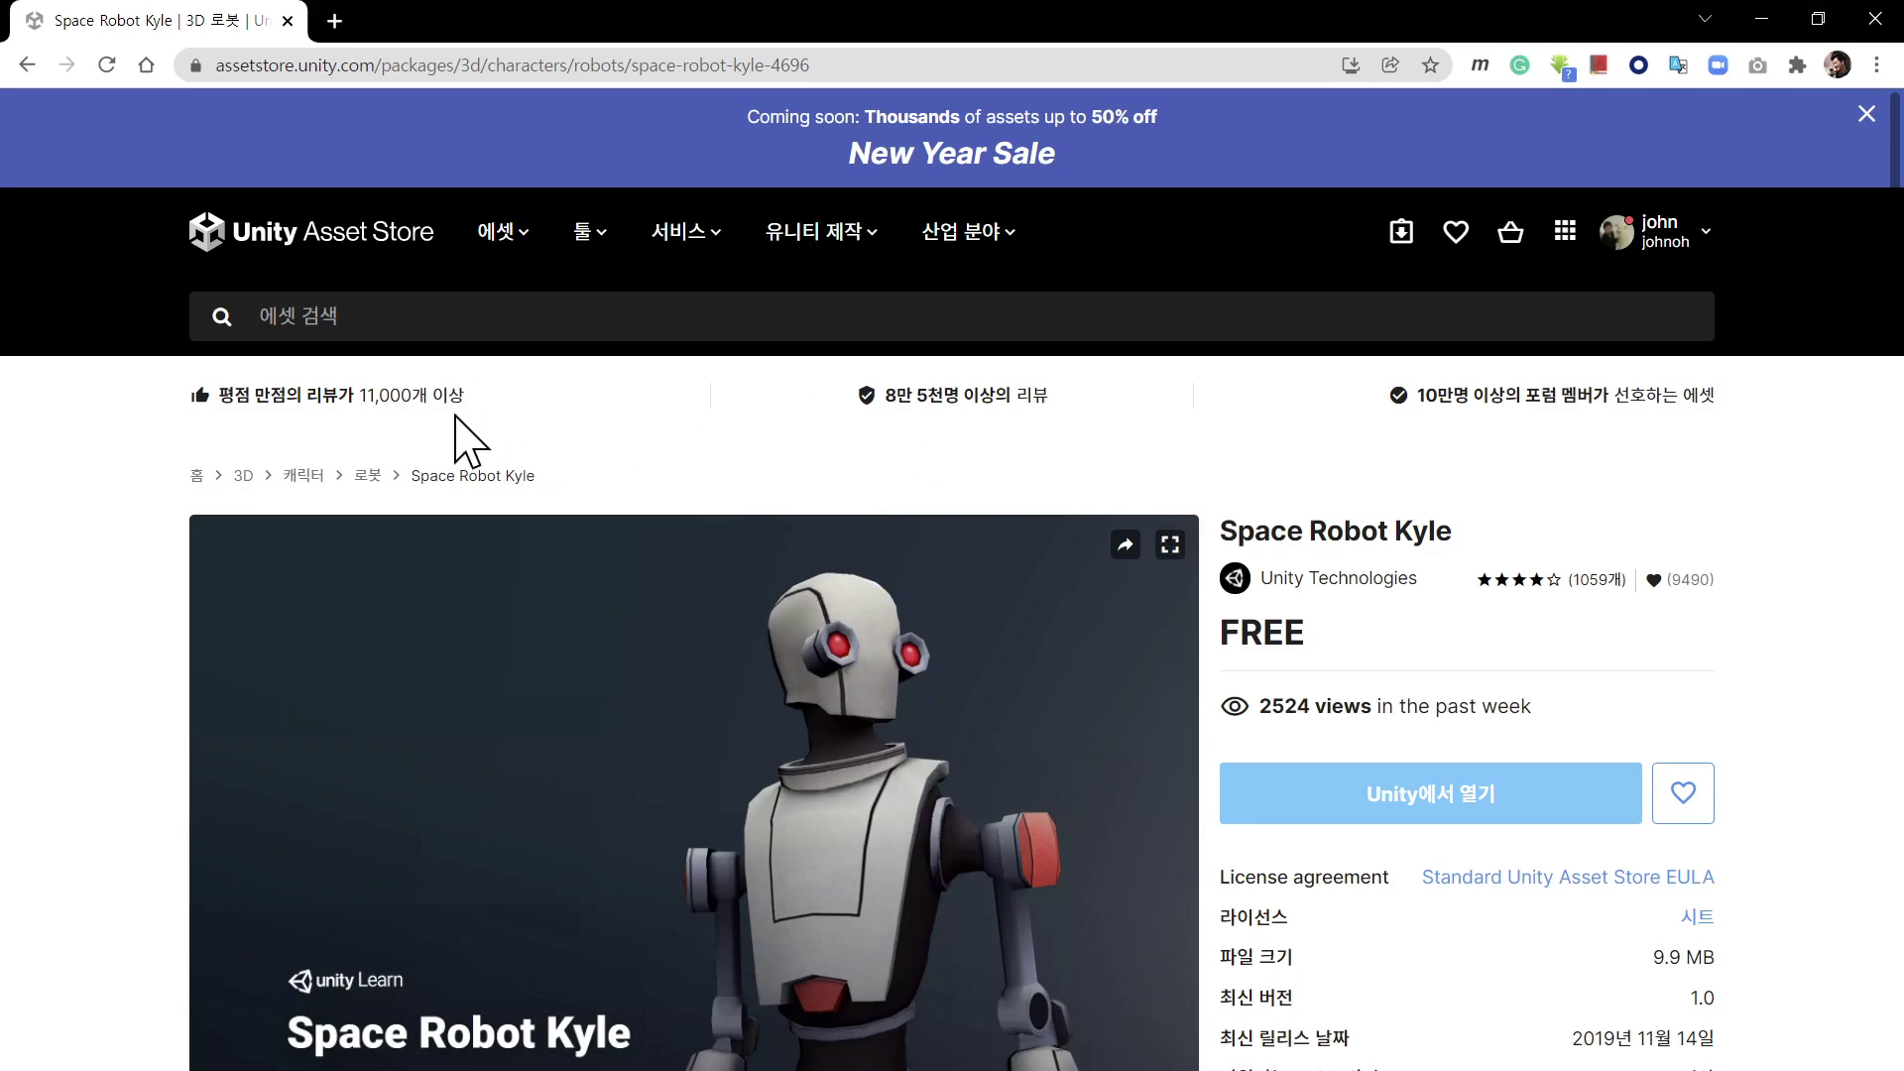
{"action": "left_click", "coordinate": [528, 232]}
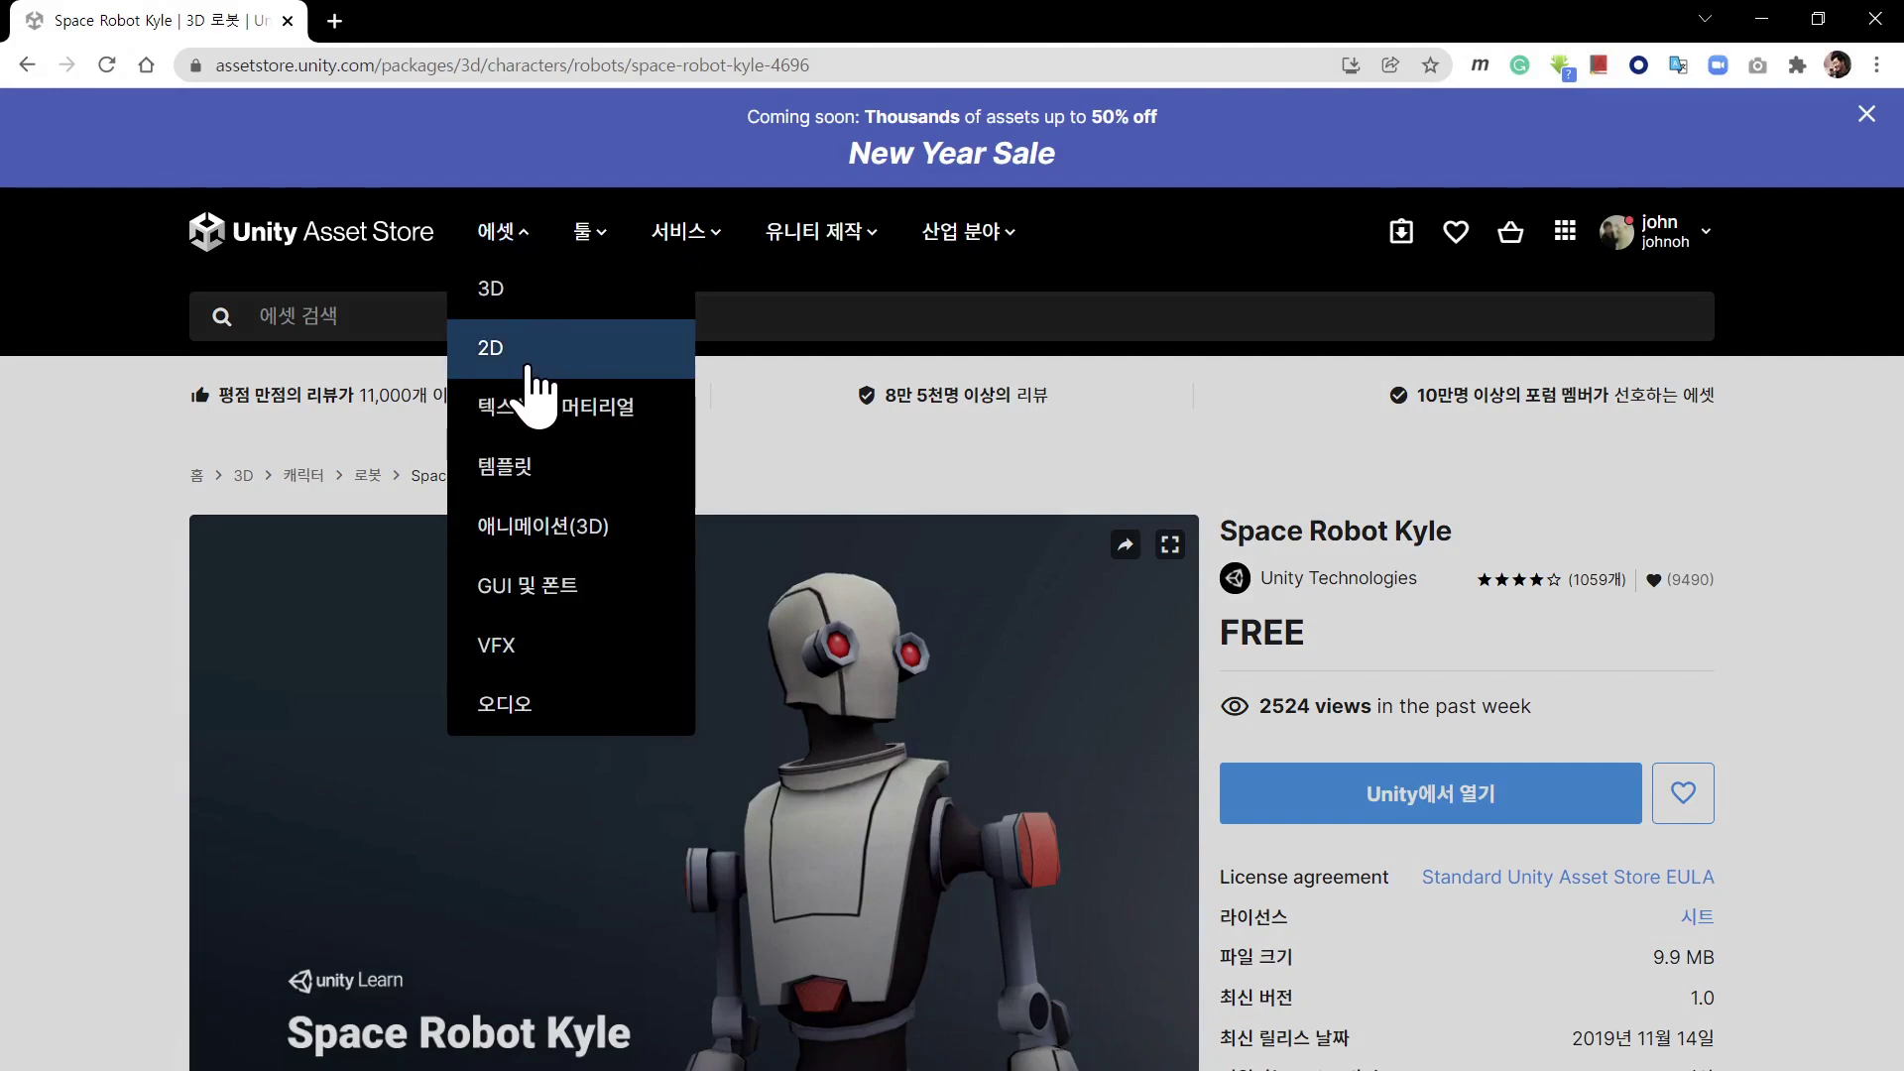
{"action": "left_click", "coordinate": [585, 545]}
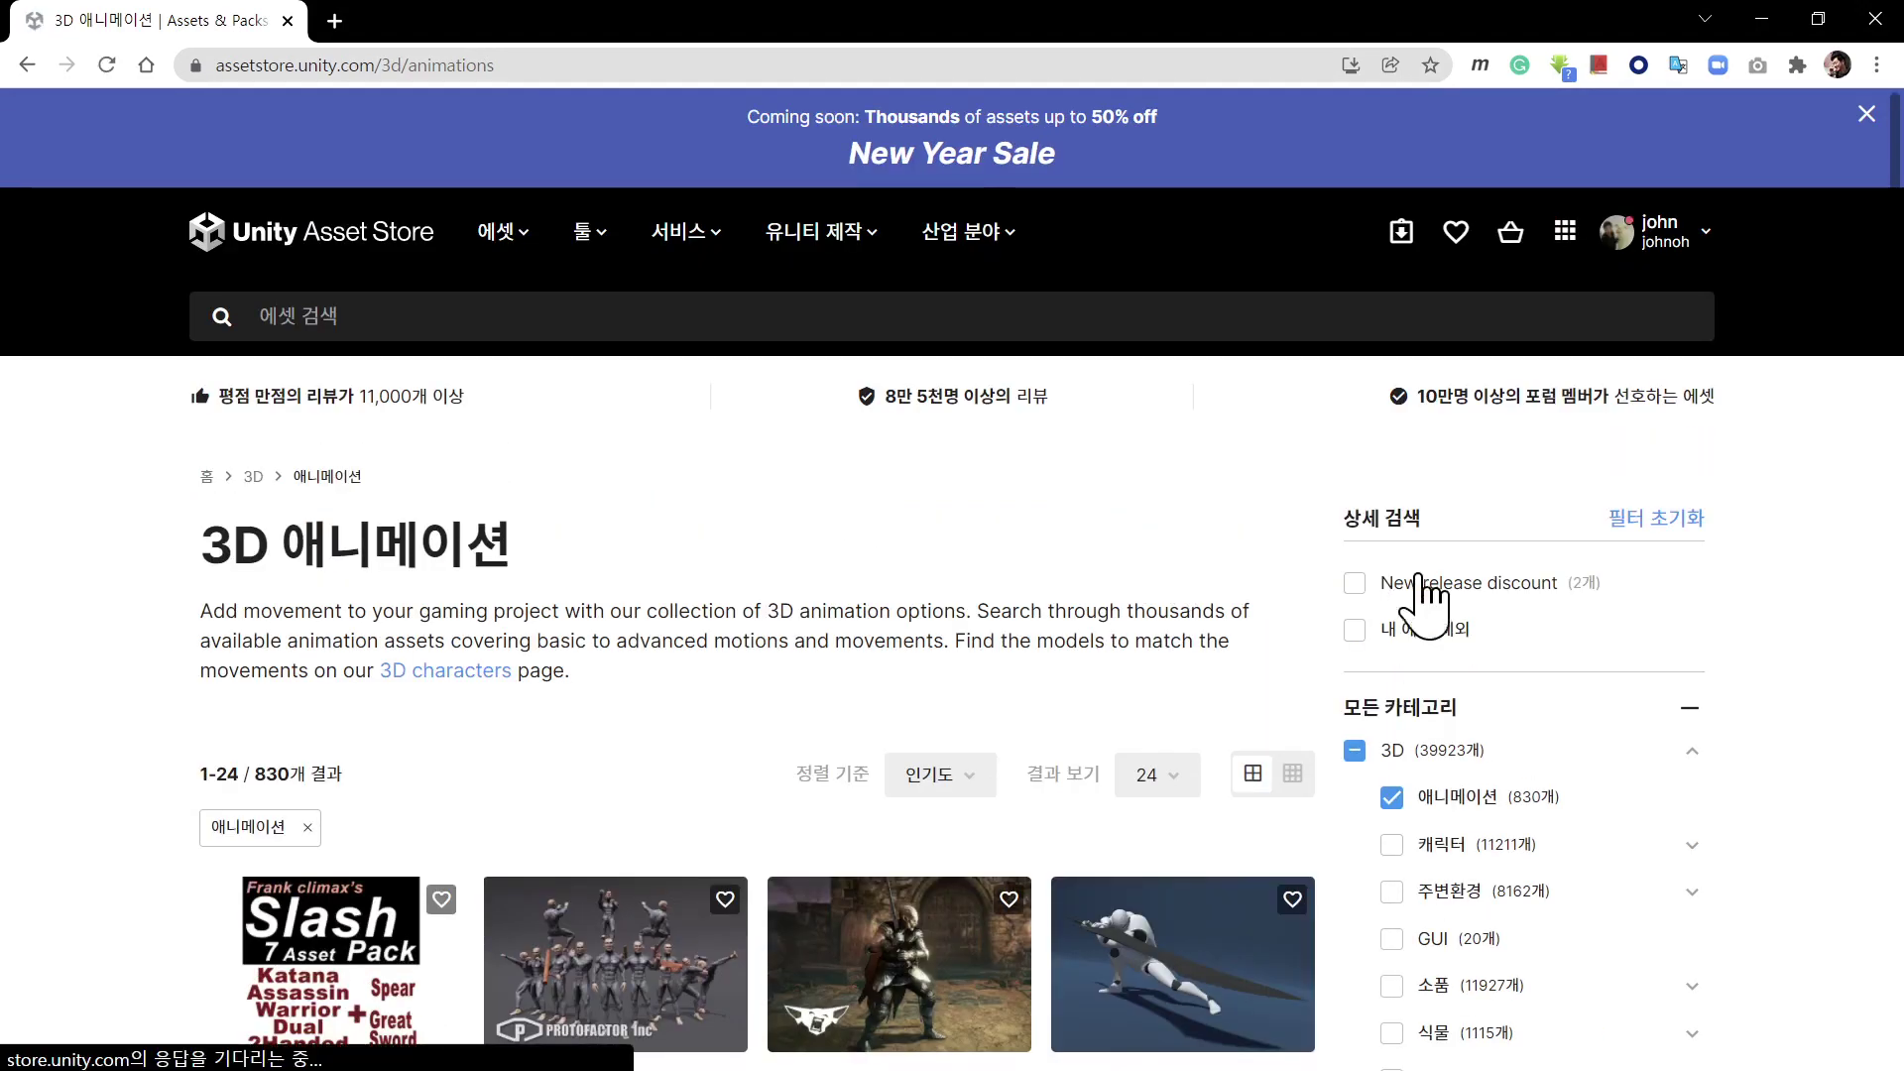
{"action": "scroll", "coordinate": [1809, 541], "scroll_direction": "down", "scroll_amount": 10}
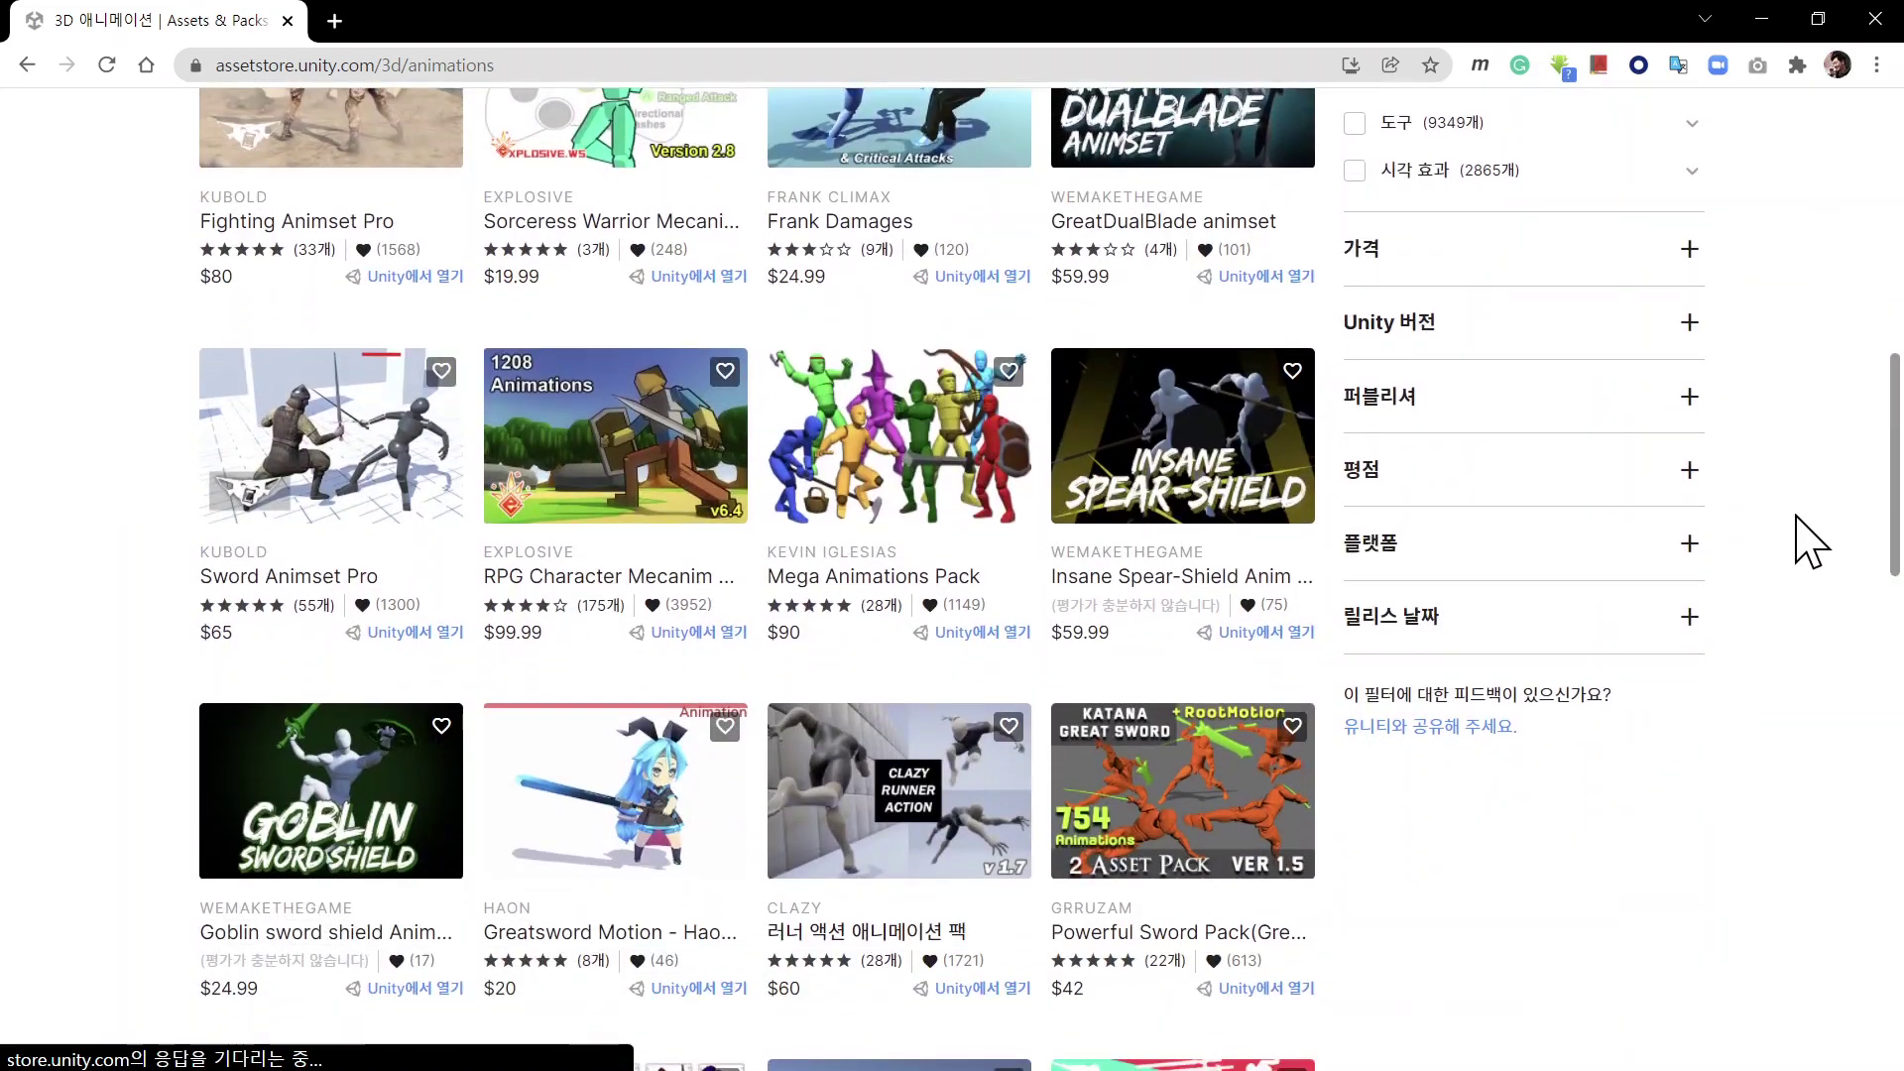
{"action": "scroll", "coordinate": [1810, 541], "scroll_direction": "up", "scroll_amount": 5}
{"action": "left_click", "coordinate": [1627, 628]}
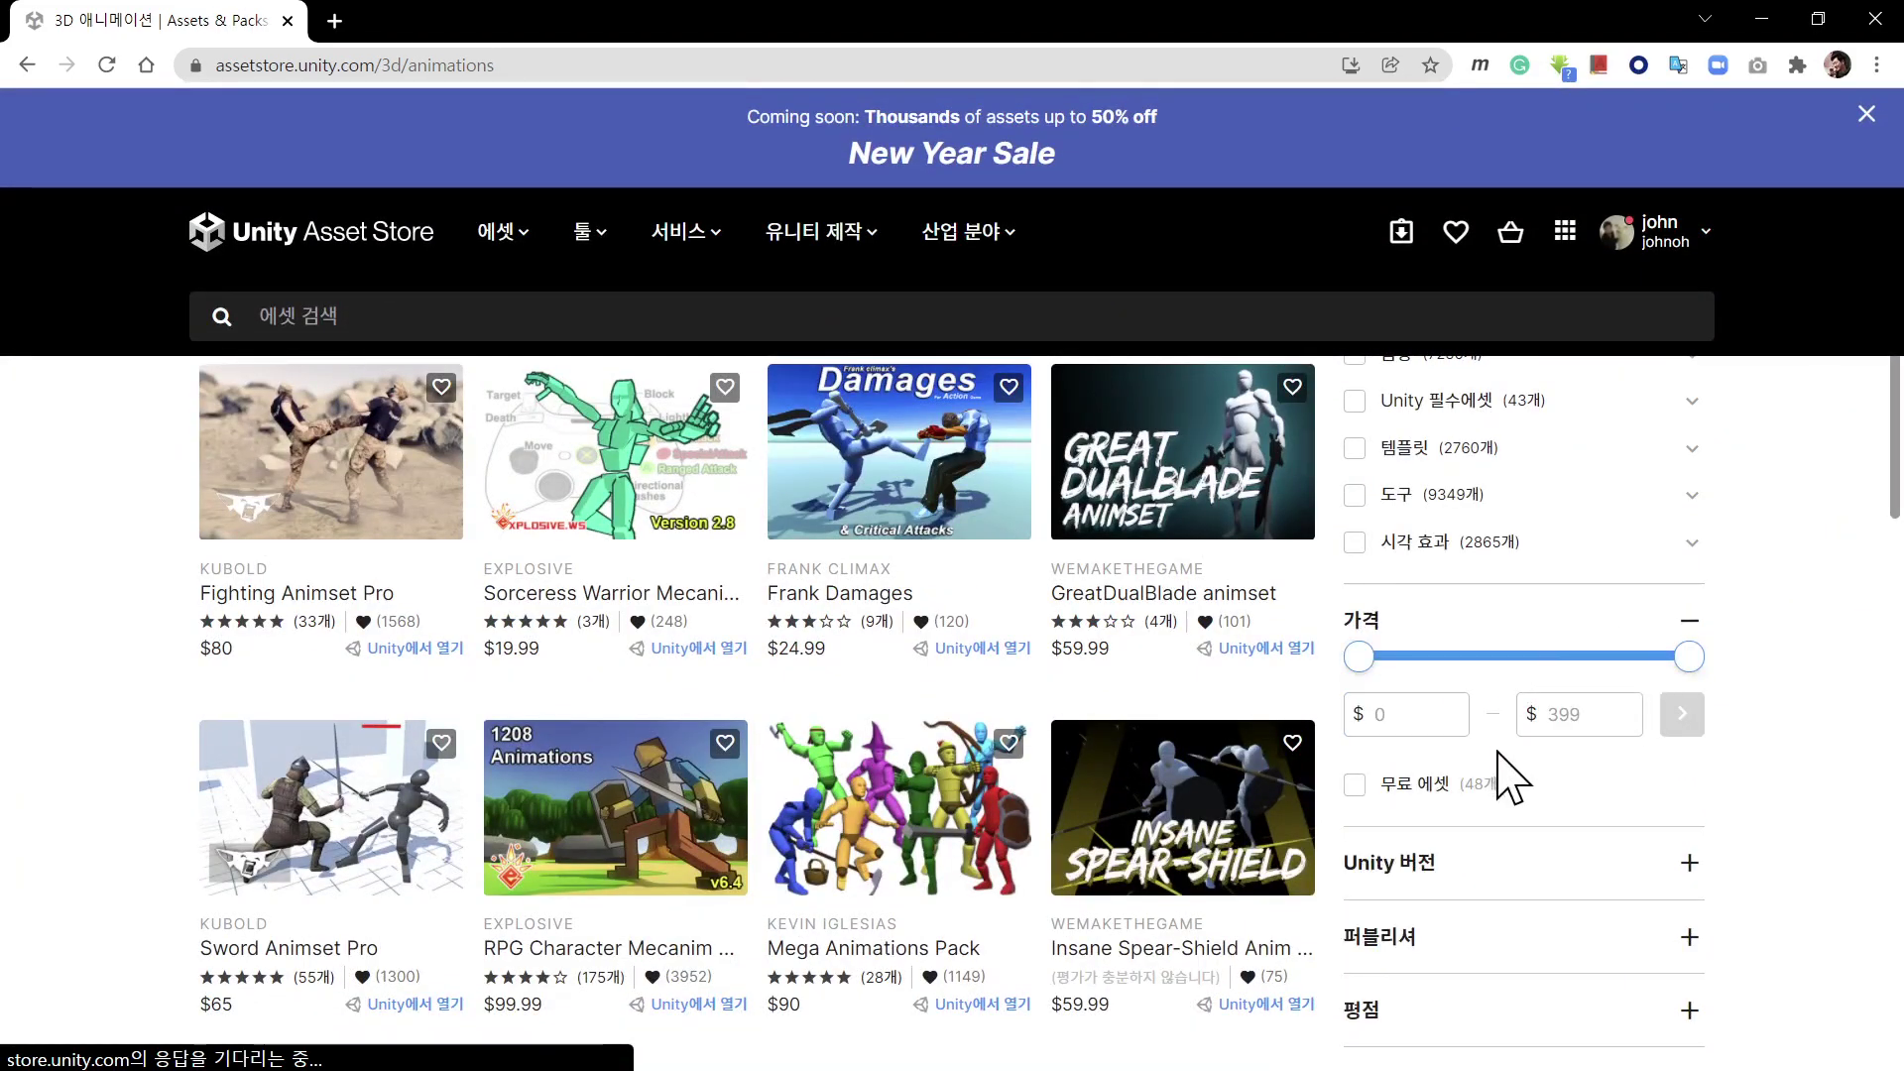
{"action": "left_click", "coordinate": [1352, 784]}
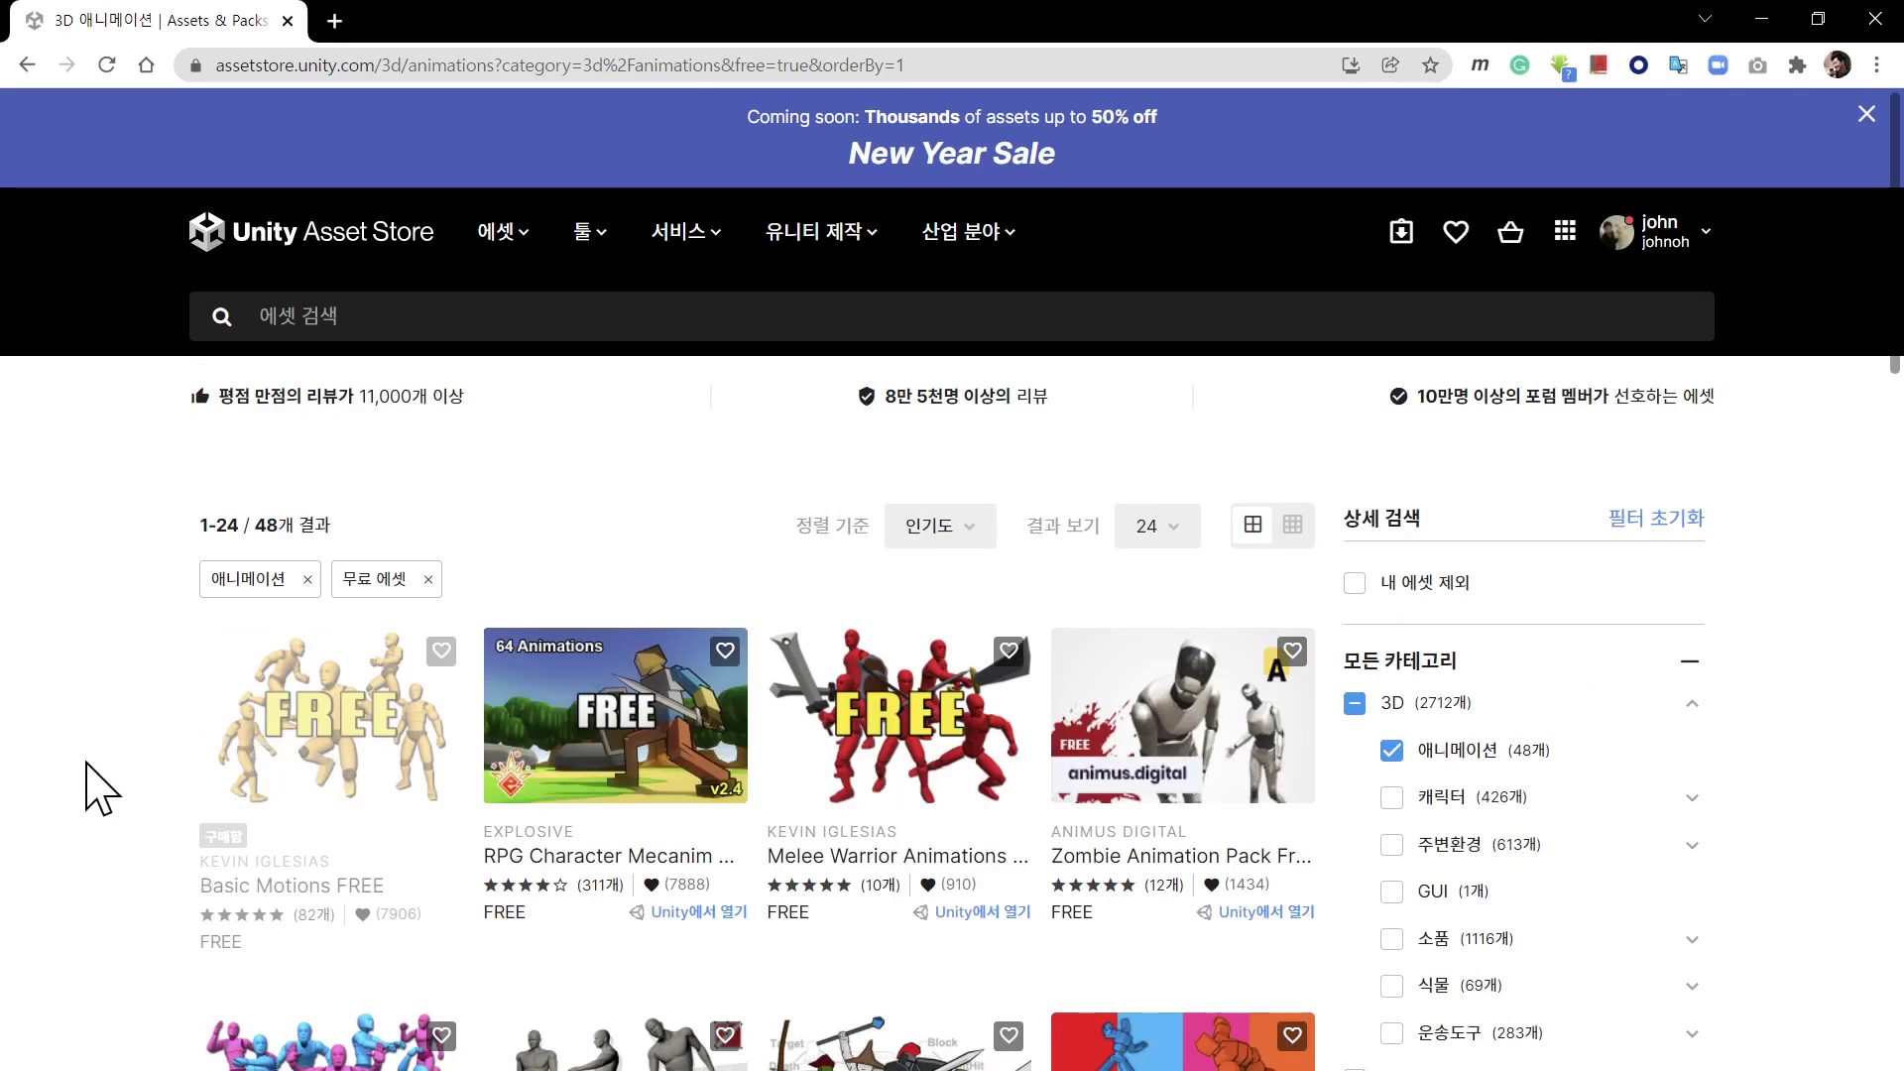
Browse the free 3D animation assets and open the Warrior Pack Bundle 1 FREE page
{"action": "scroll", "coordinate": [90, 776], "scroll_direction": "down", "scroll_amount": 3}
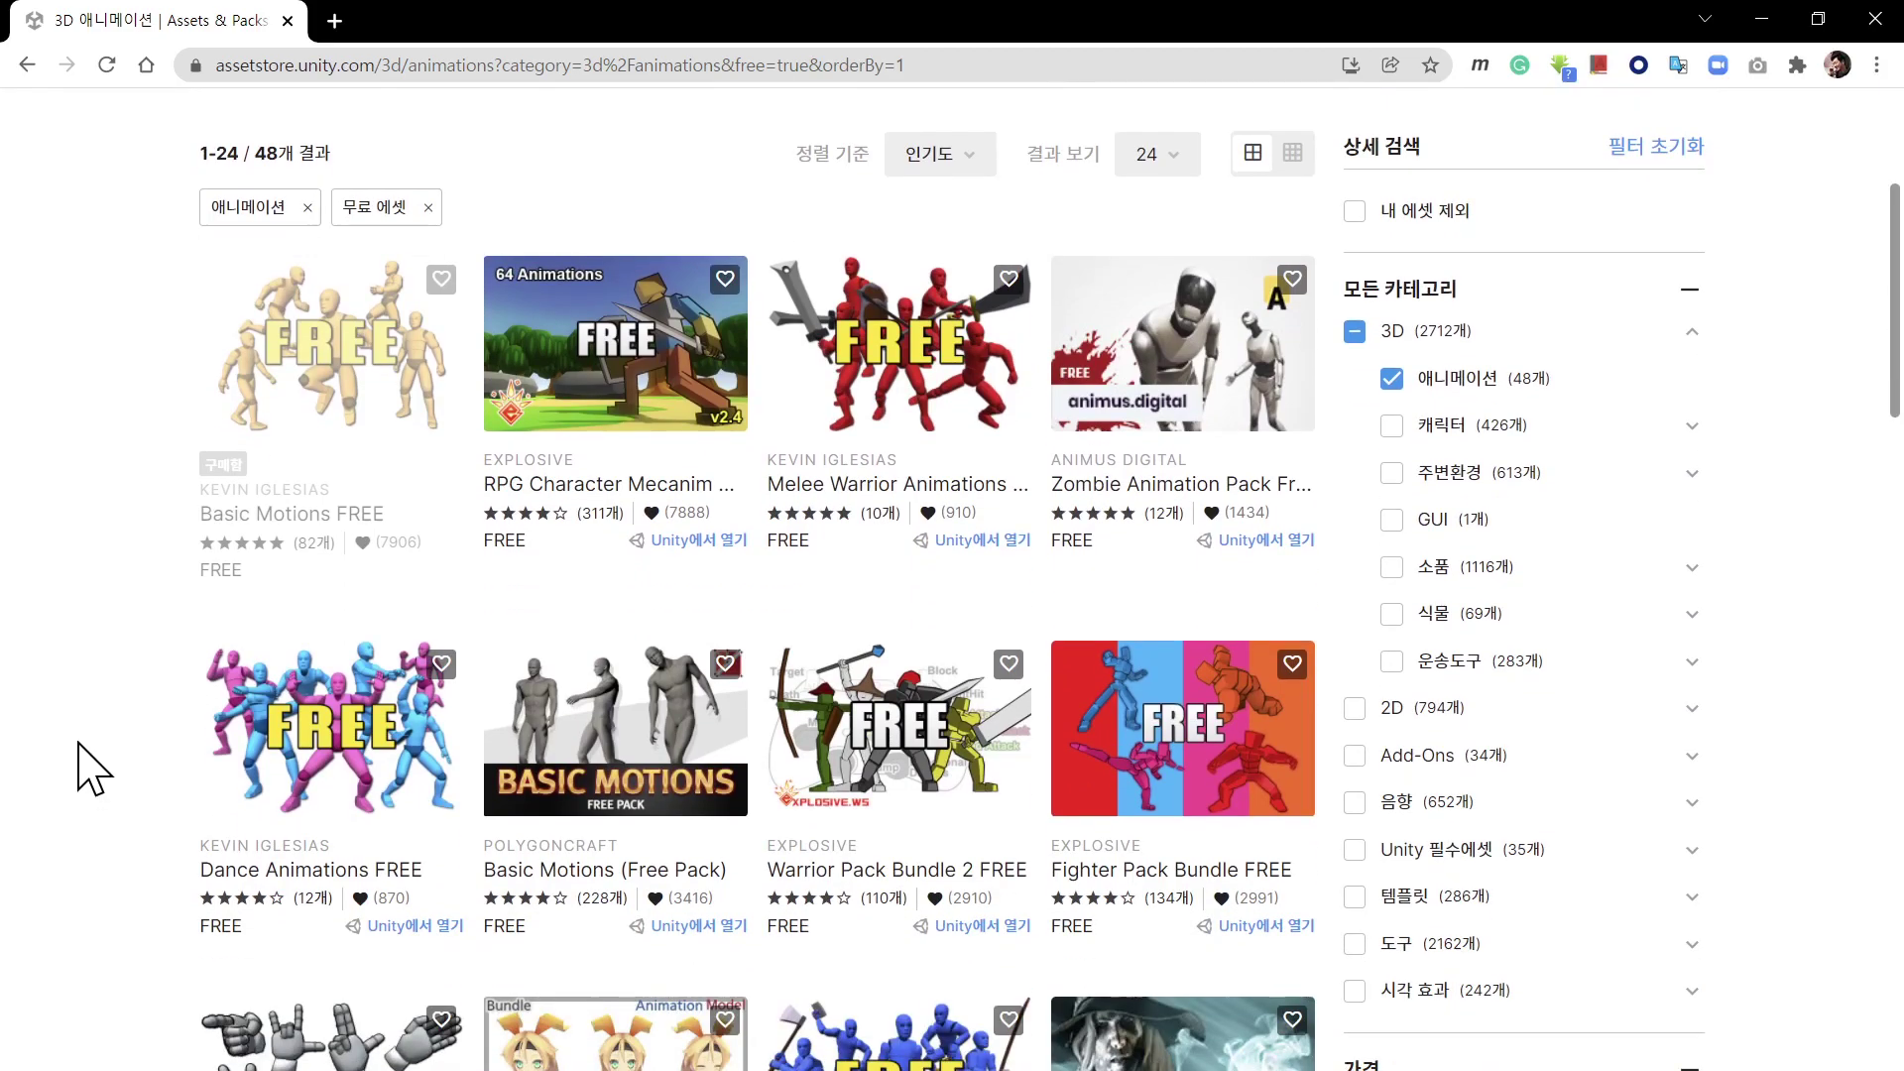
{"action": "scroll", "coordinate": [93, 759], "scroll_direction": "down", "scroll_amount": 1}
{"action": "scroll", "coordinate": [96, 759], "scroll_direction": "down", "scroll_amount": 6}
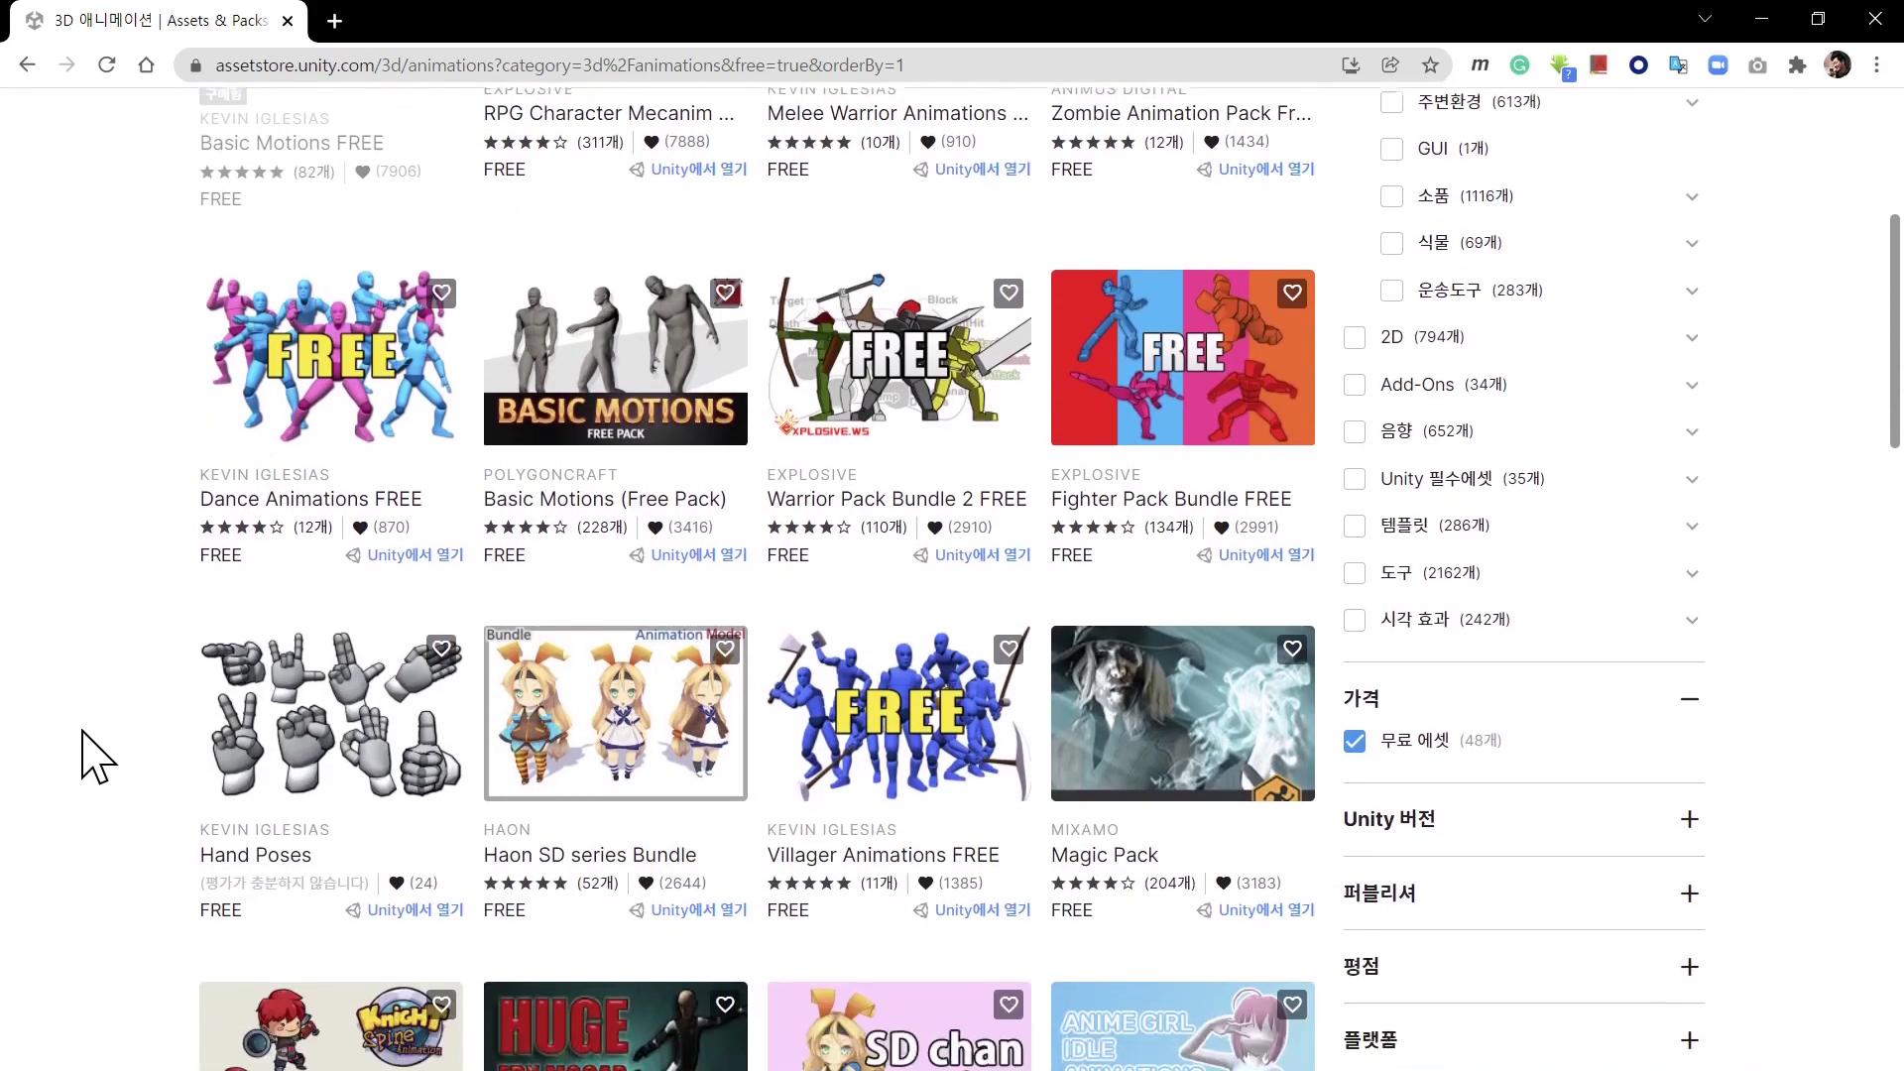
{"action": "scroll", "coordinate": [95, 756], "scroll_direction": "down", "scroll_amount": 3}
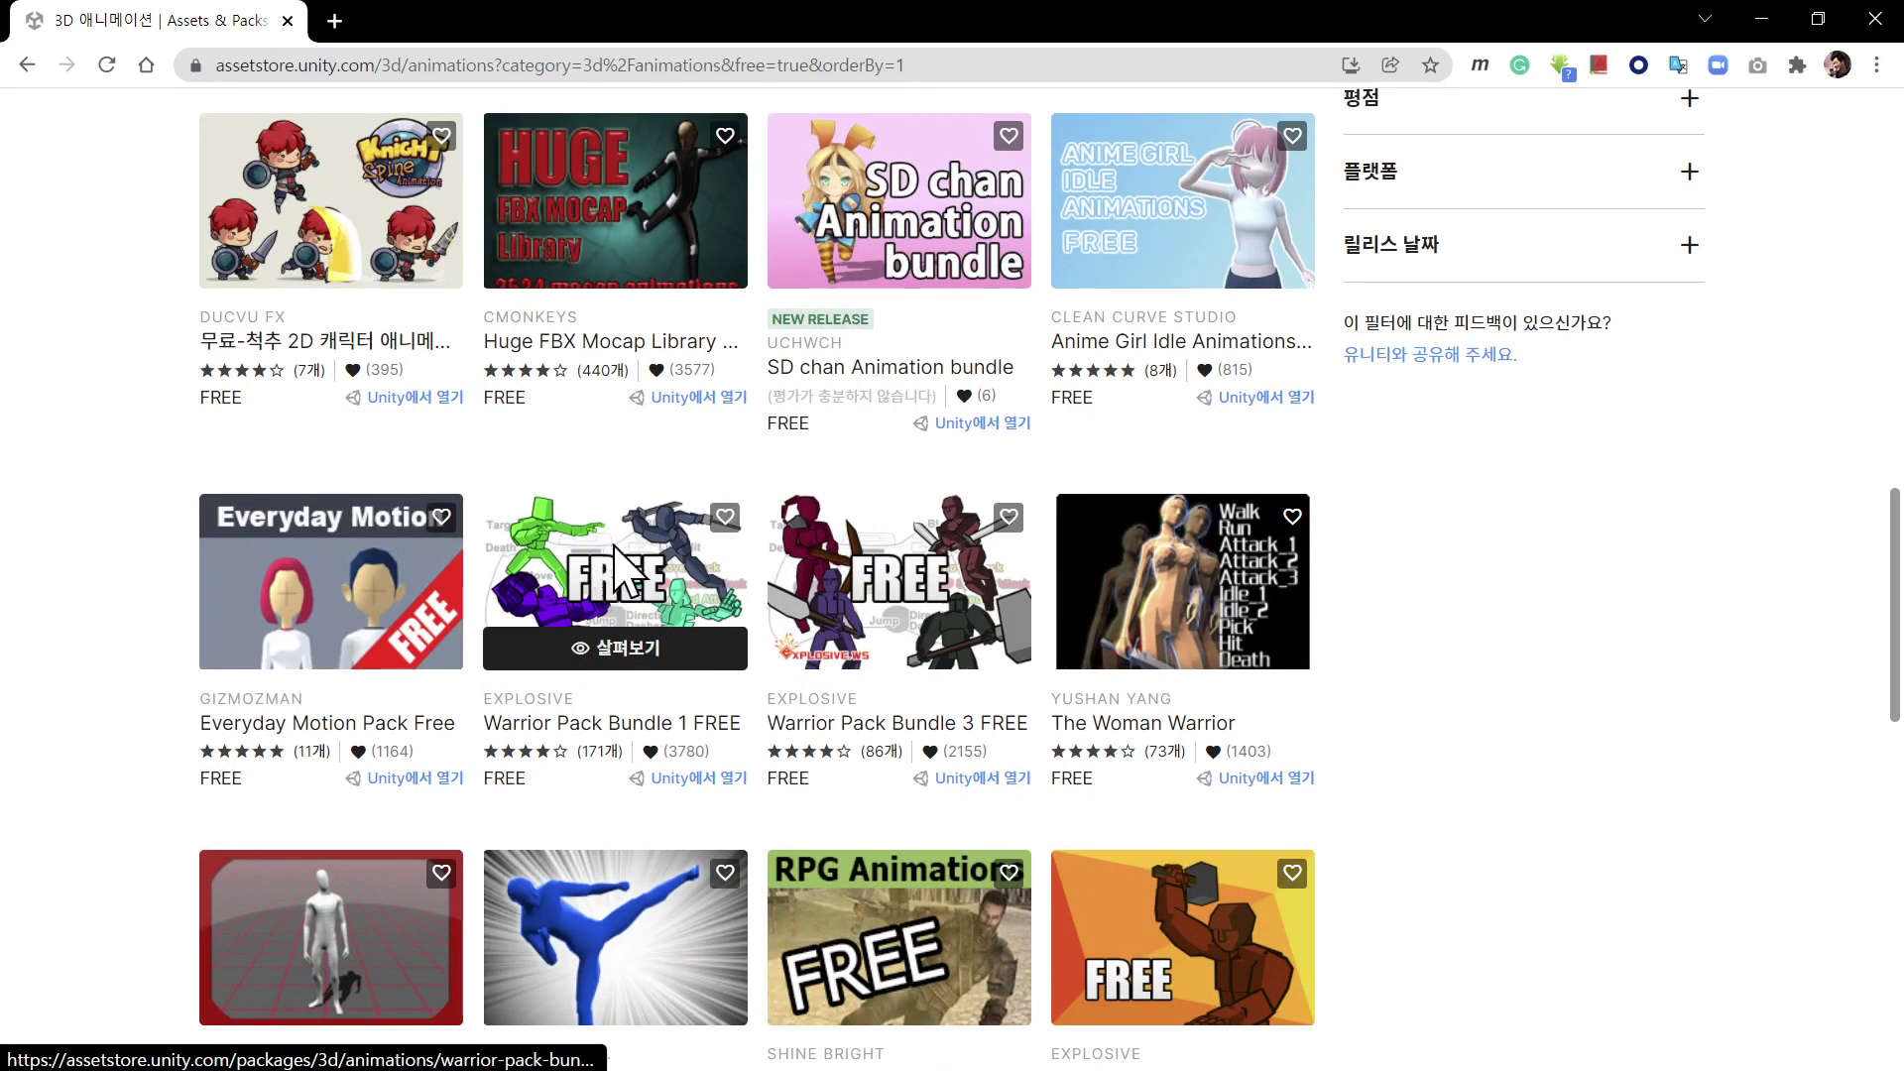
{"action": "left_click", "coordinate": [615, 560]}
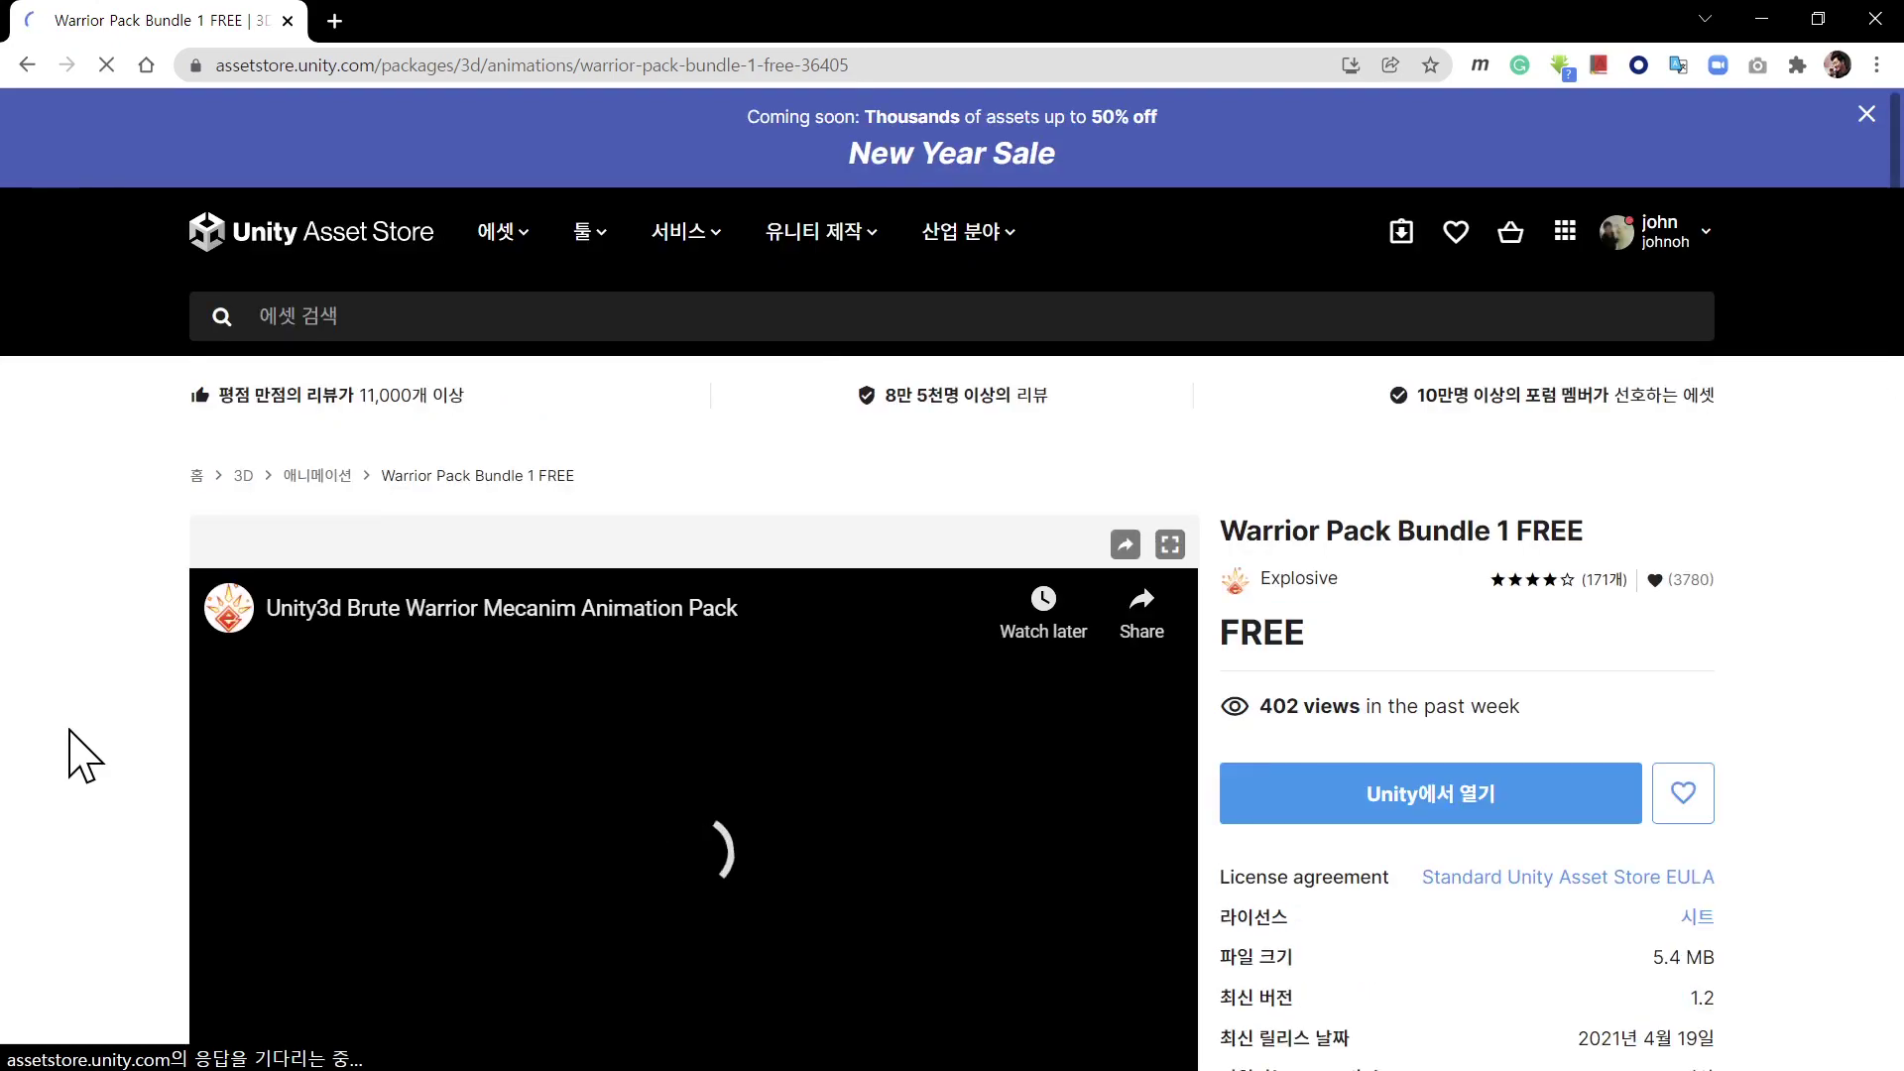
Pause the asset's preview video, dismiss its video suggestions, and open Warrior Pack Bundle 1 FREE in Unity's Package Manager
{"action": "scroll", "coordinate": [179, 793], "scroll_direction": "down", "scroll_amount": 1}
{"action": "left_click", "coordinate": [236, 990]}
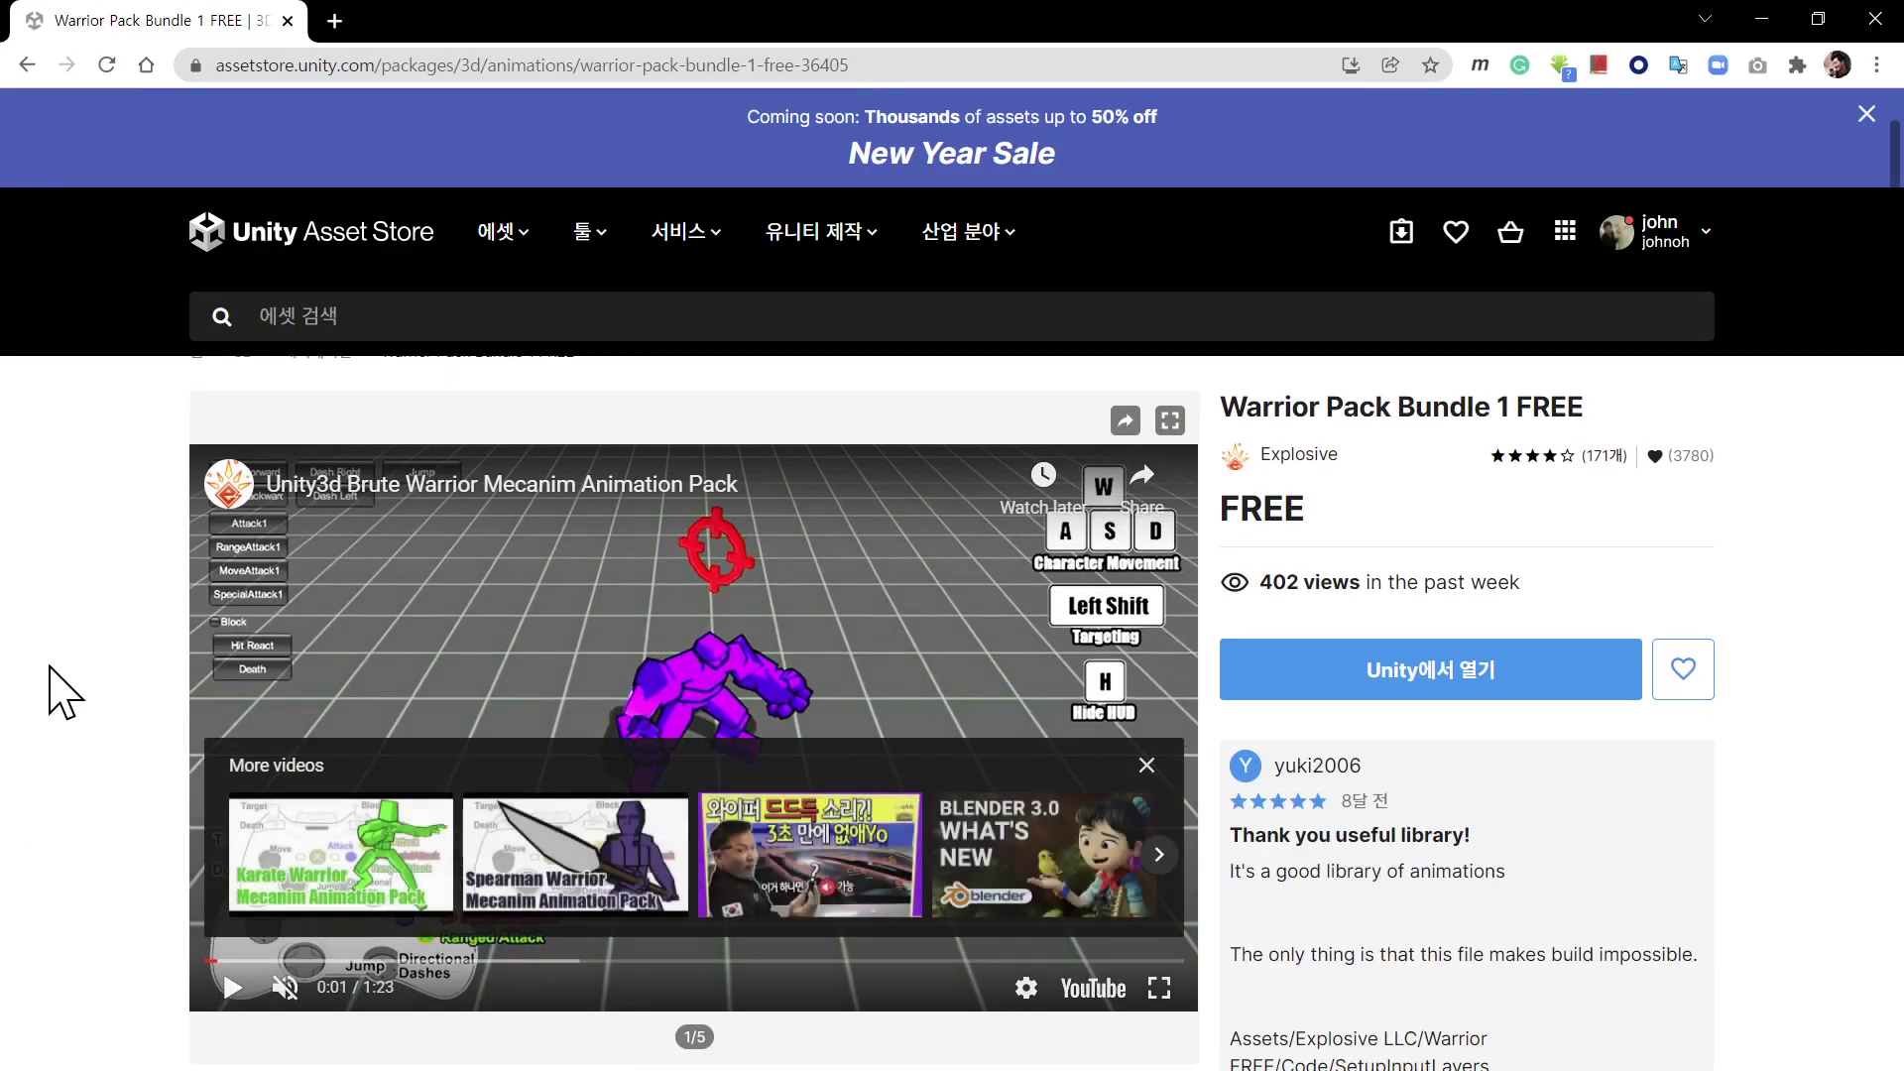
{"action": "scroll", "coordinate": [93, 706], "scroll_direction": "down", "scroll_amount": 1}
{"action": "left_click", "coordinate": [1149, 643]}
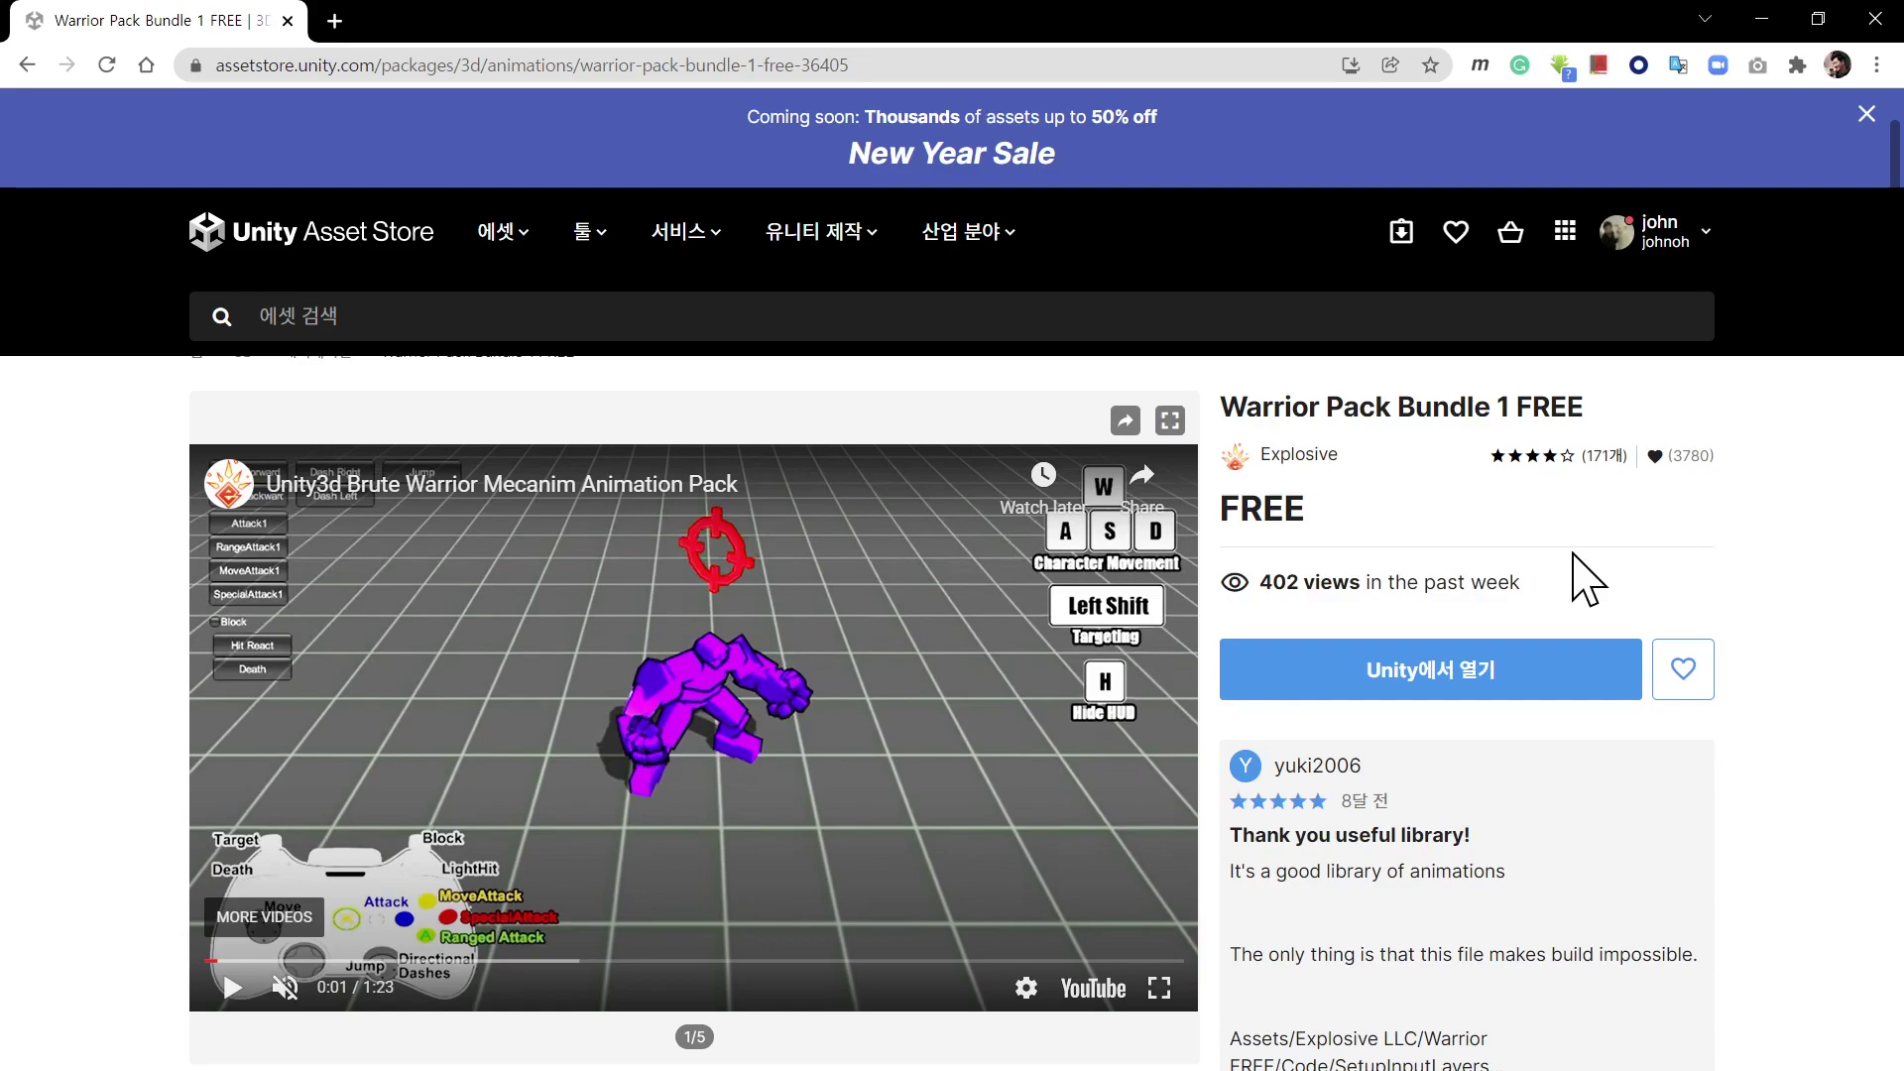
{"action": "left_click", "coordinate": [1299, 676]}
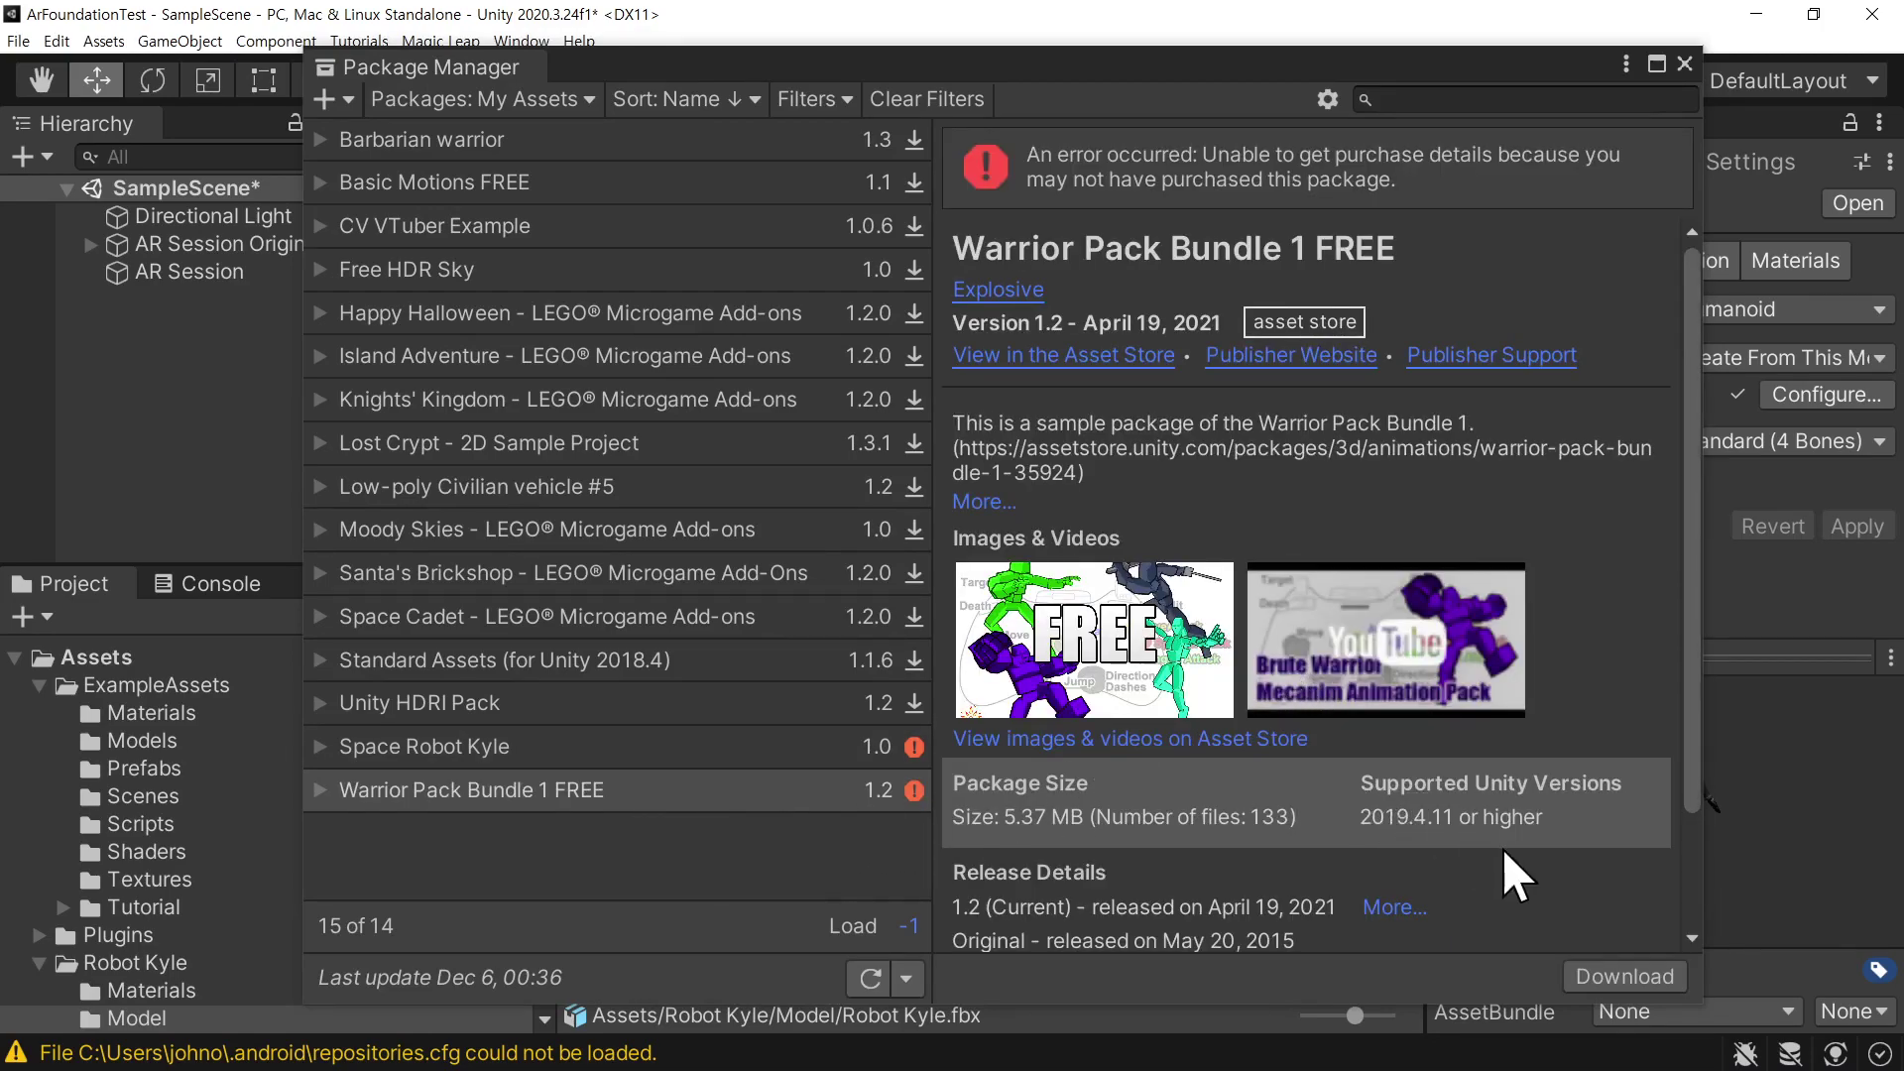
Download Warrior Pack Bundle 1 FREE, import all its files into the project, and close the Package Manager
{"action": "left_click", "coordinate": [1636, 974]}
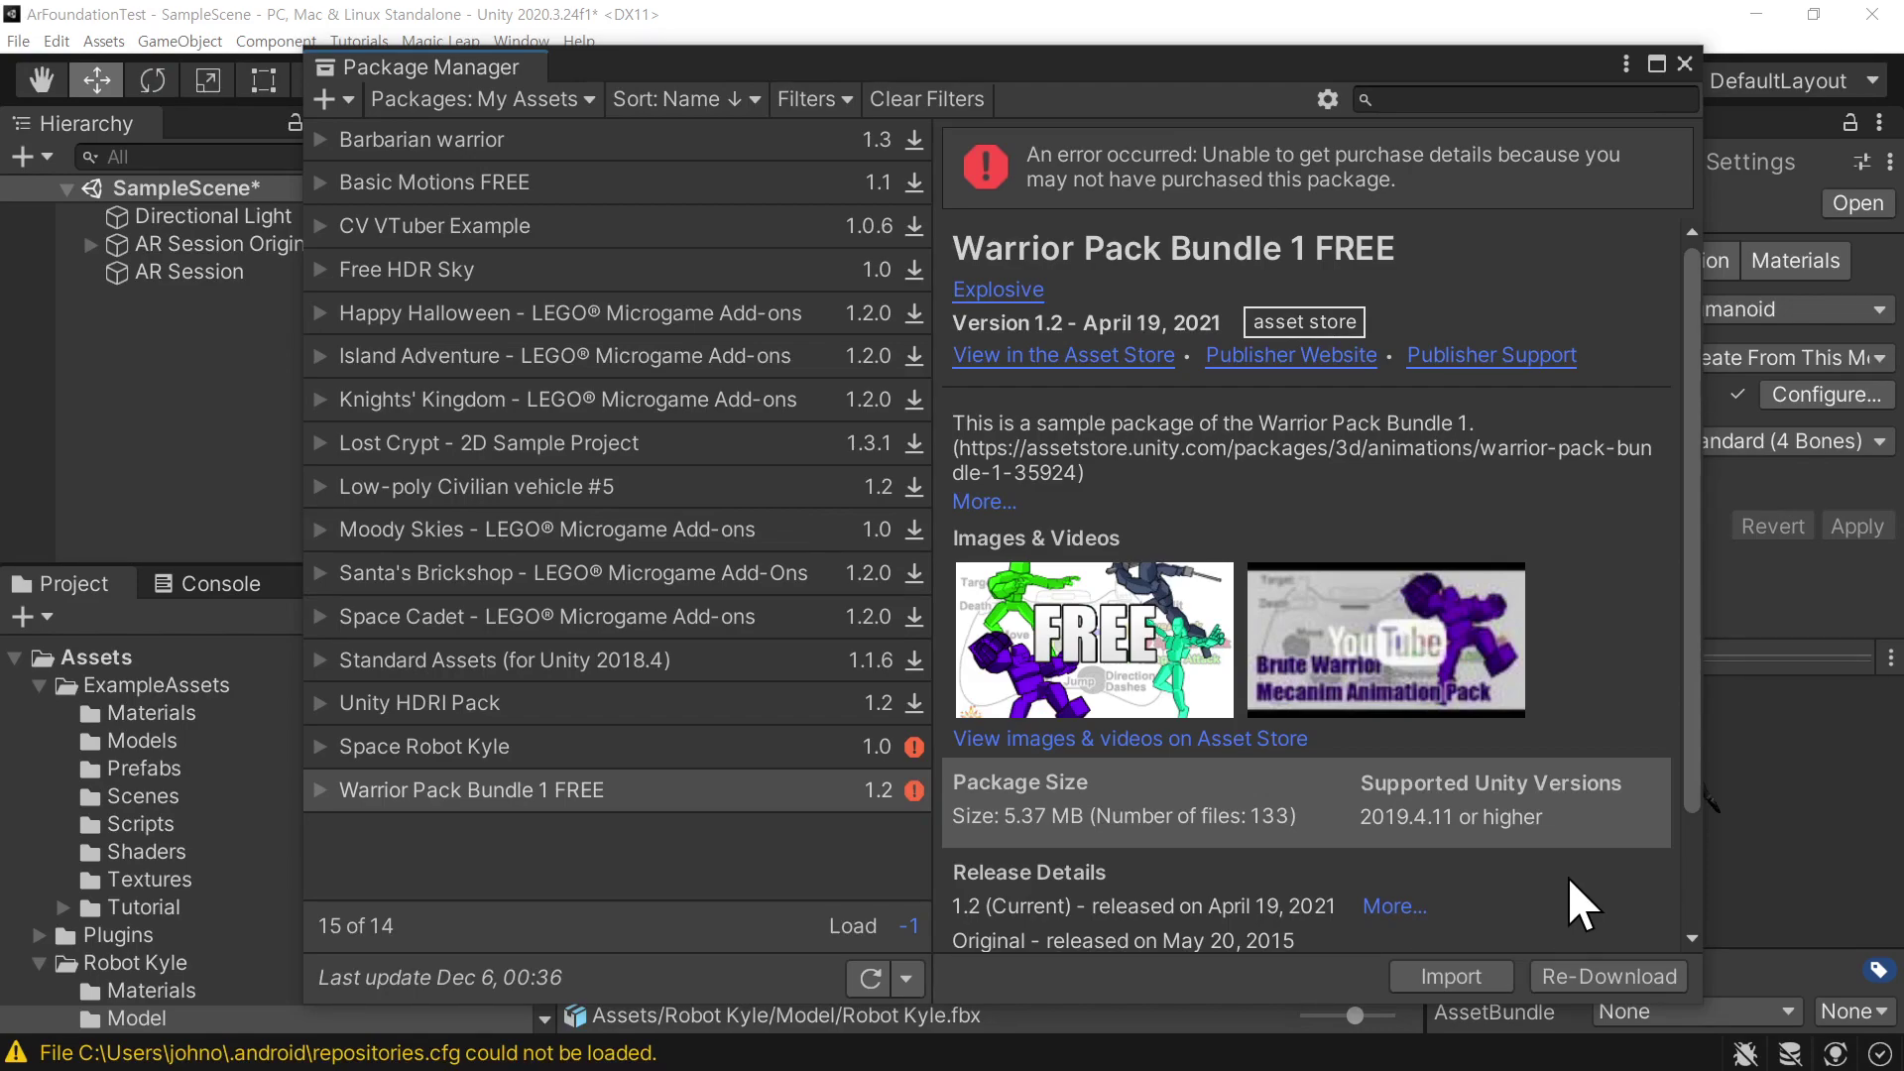
{"action": "left_click", "coordinate": [1496, 972]}
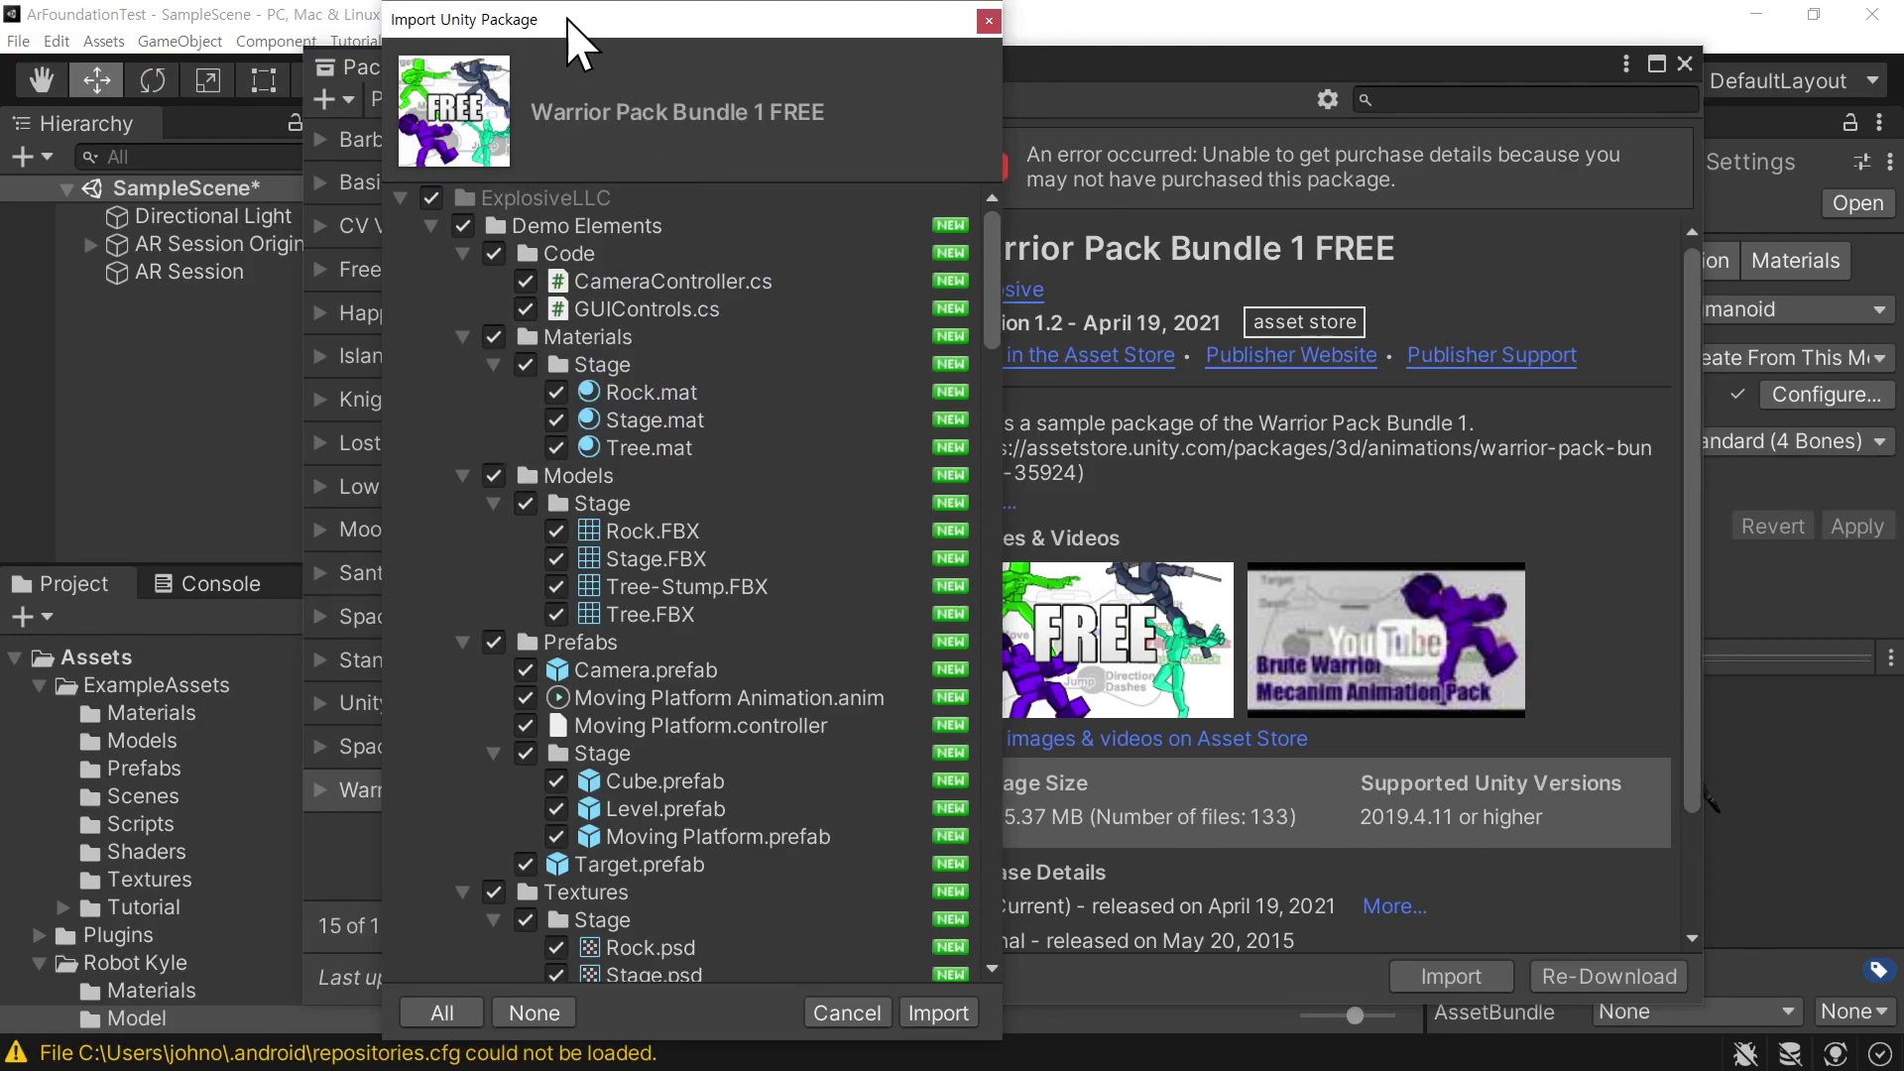
{"action": "scroll", "coordinate": [712, 455], "scroll_direction": "down", "scroll_amount": 10}
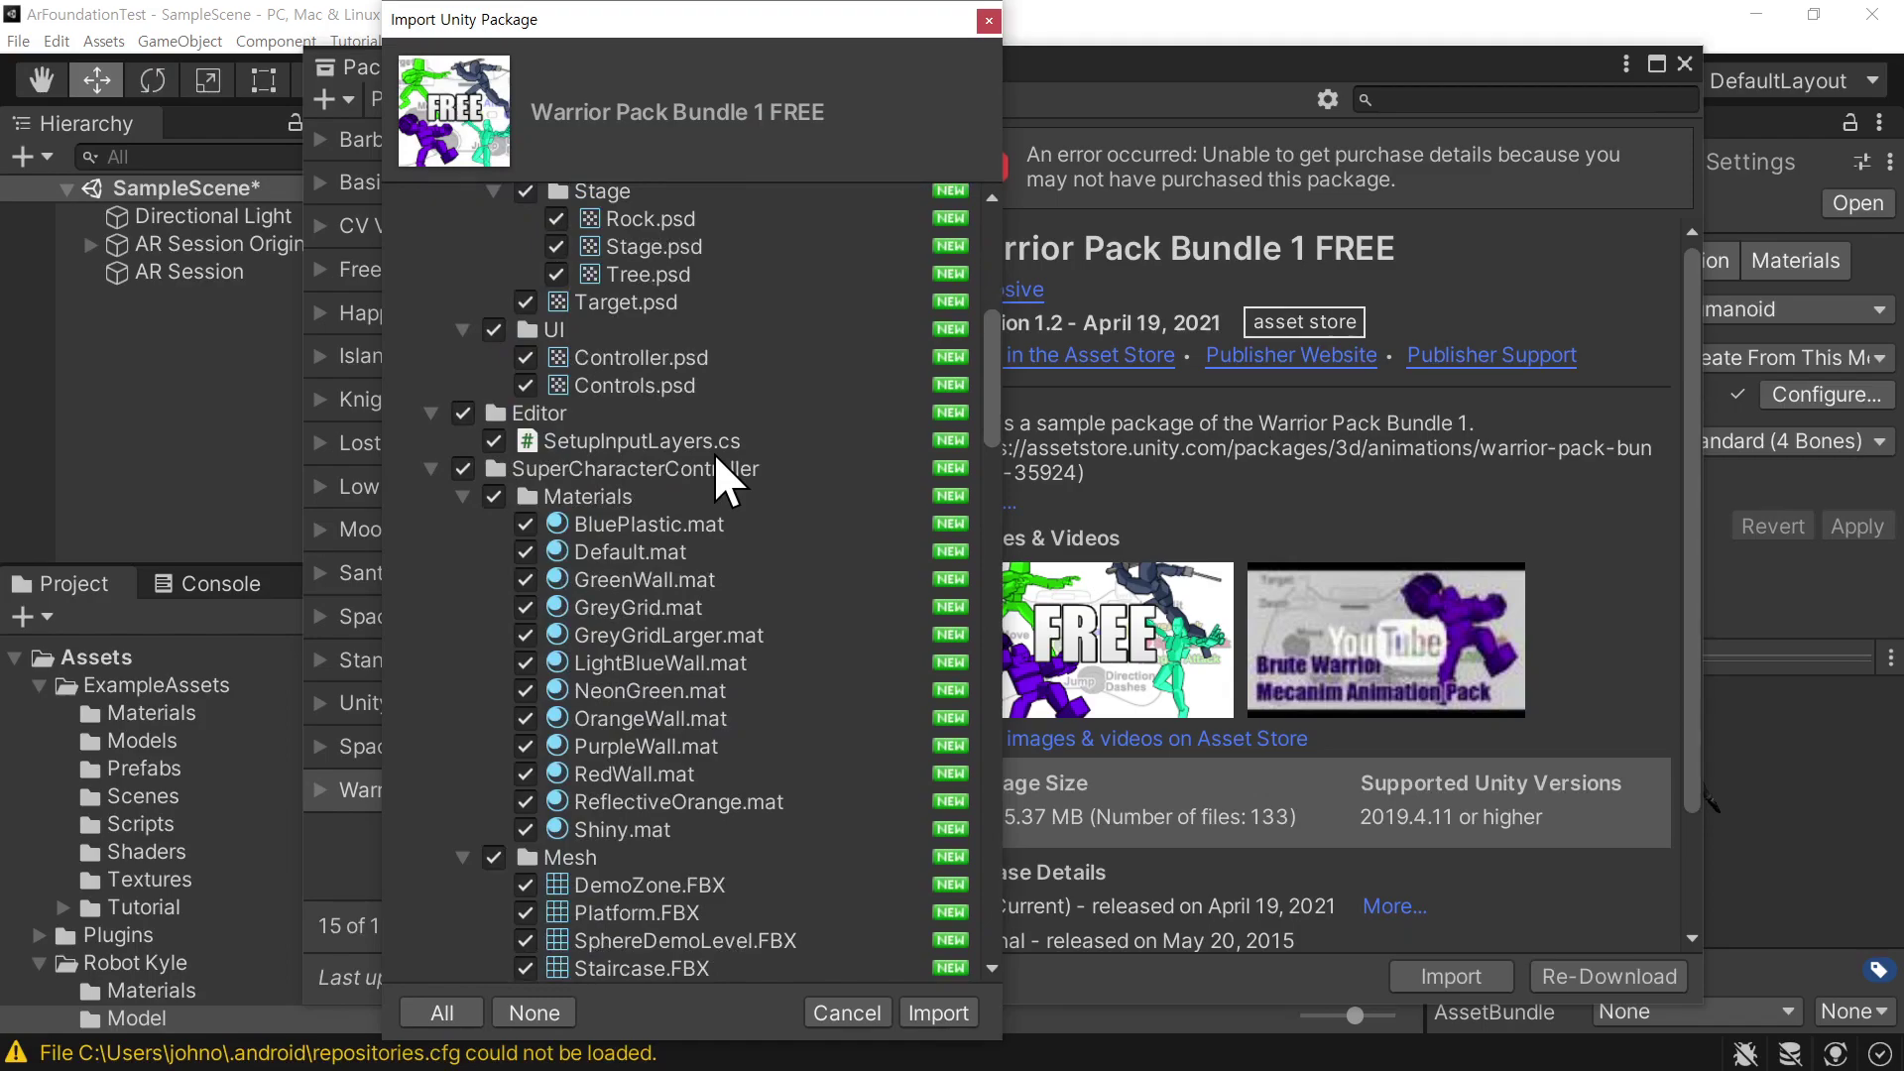
{"action": "scroll", "coordinate": [712, 454], "scroll_direction": "up", "scroll_amount": 10}
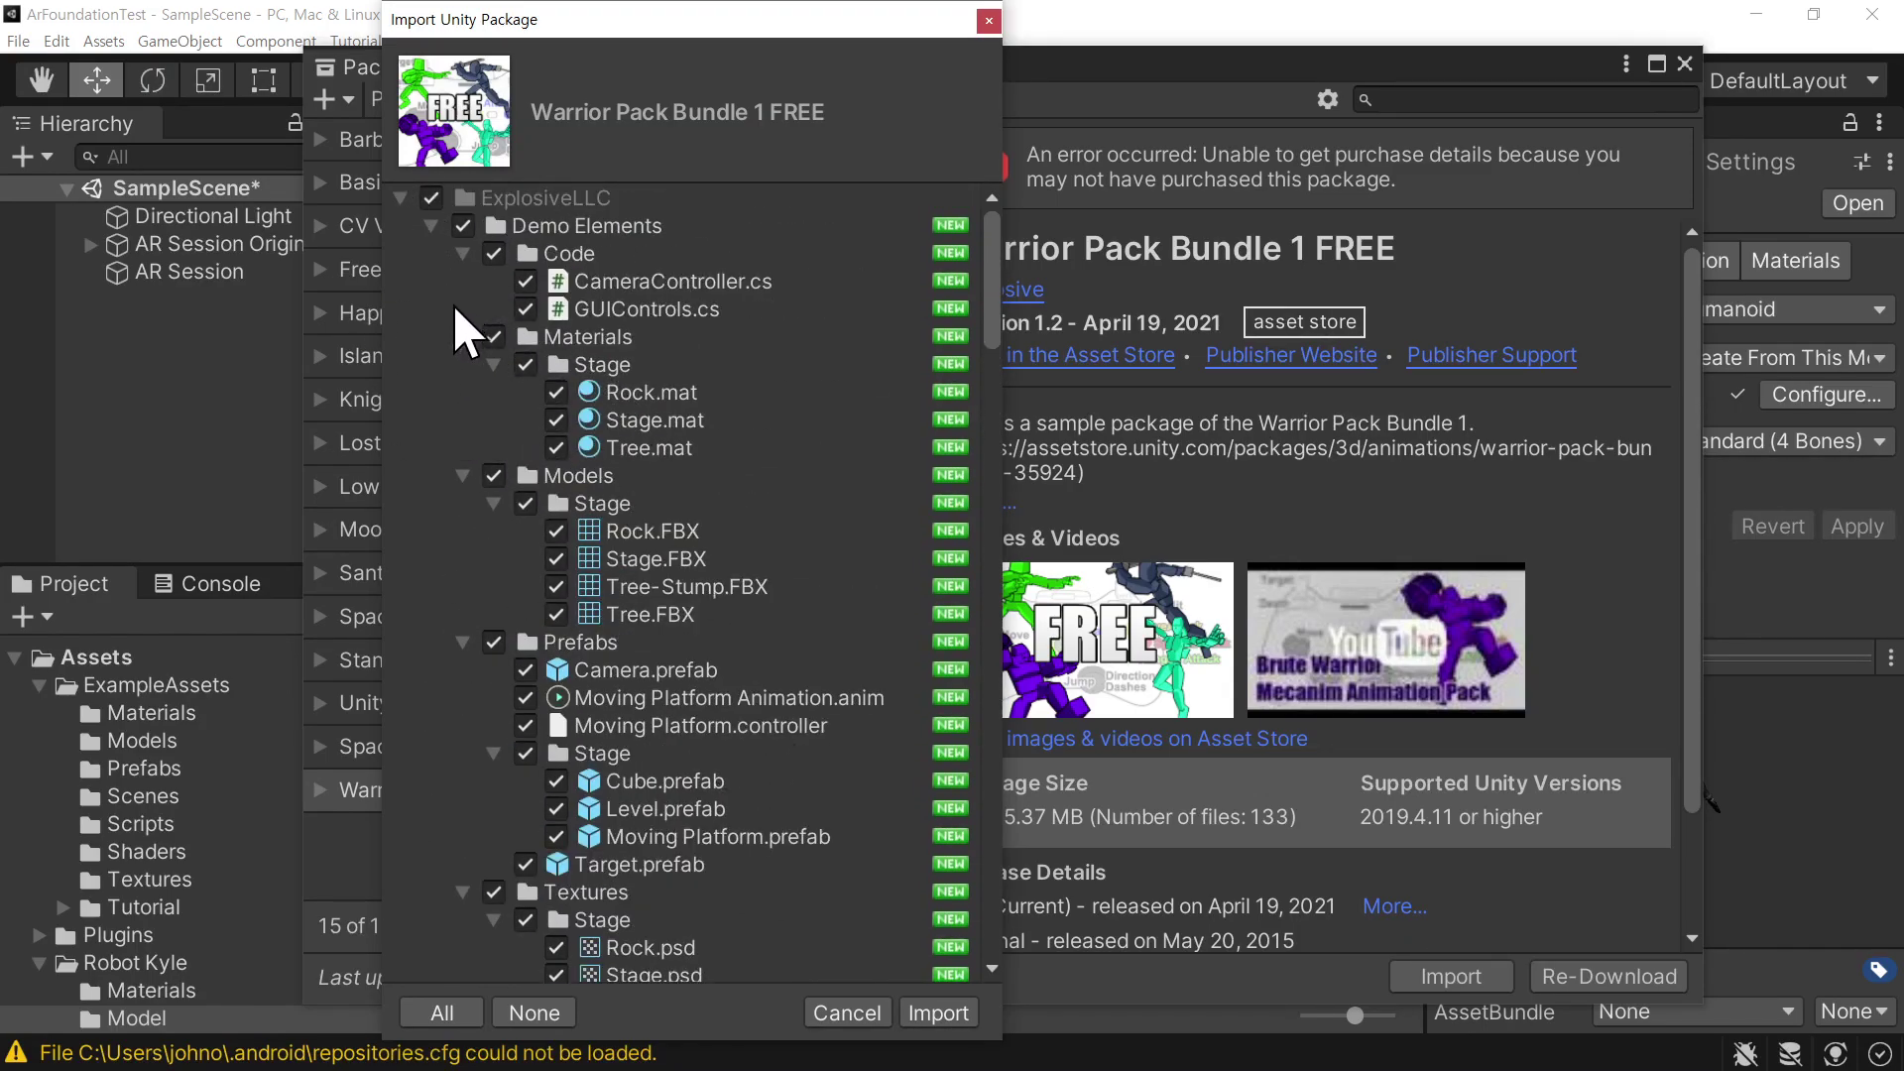
{"action": "scroll", "coordinate": [468, 375], "scroll_direction": "down", "scroll_amount": 15}
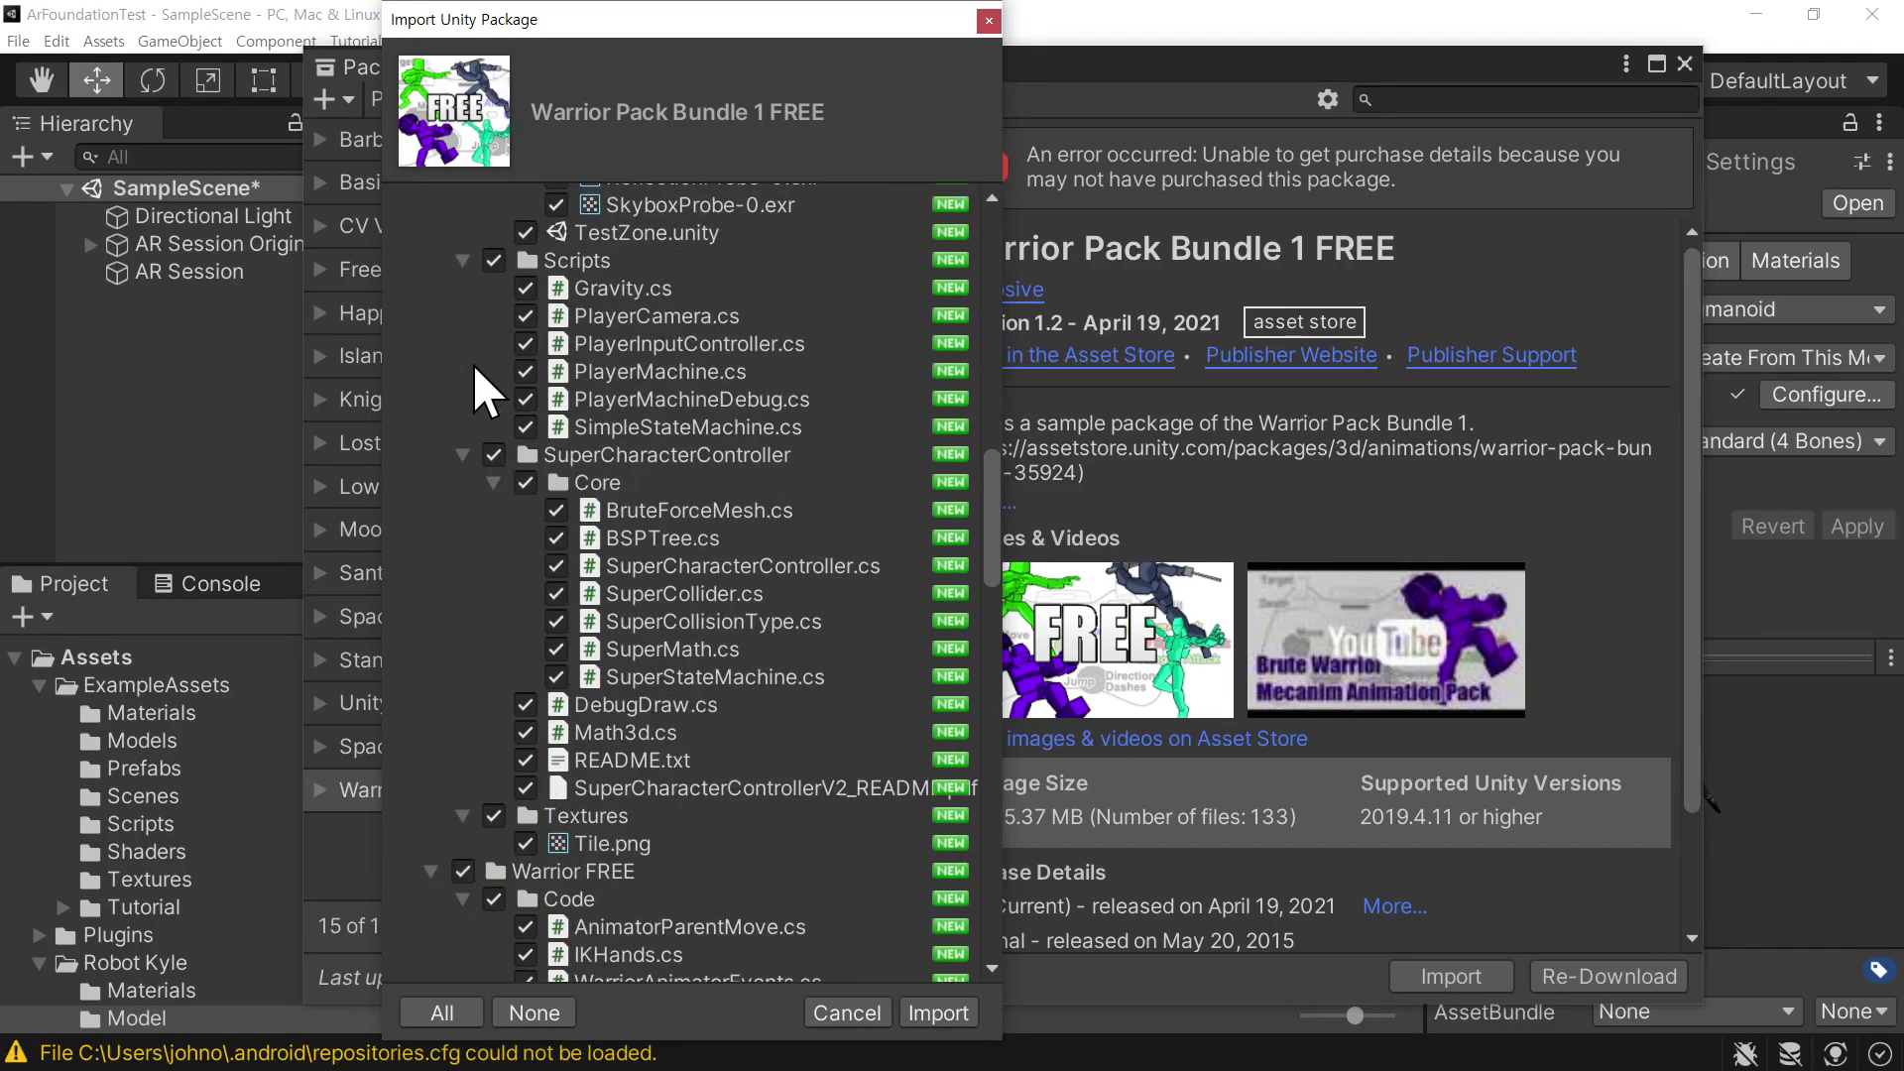
{"action": "scroll", "coordinate": [472, 363], "scroll_direction": "down", "scroll_amount": 6}
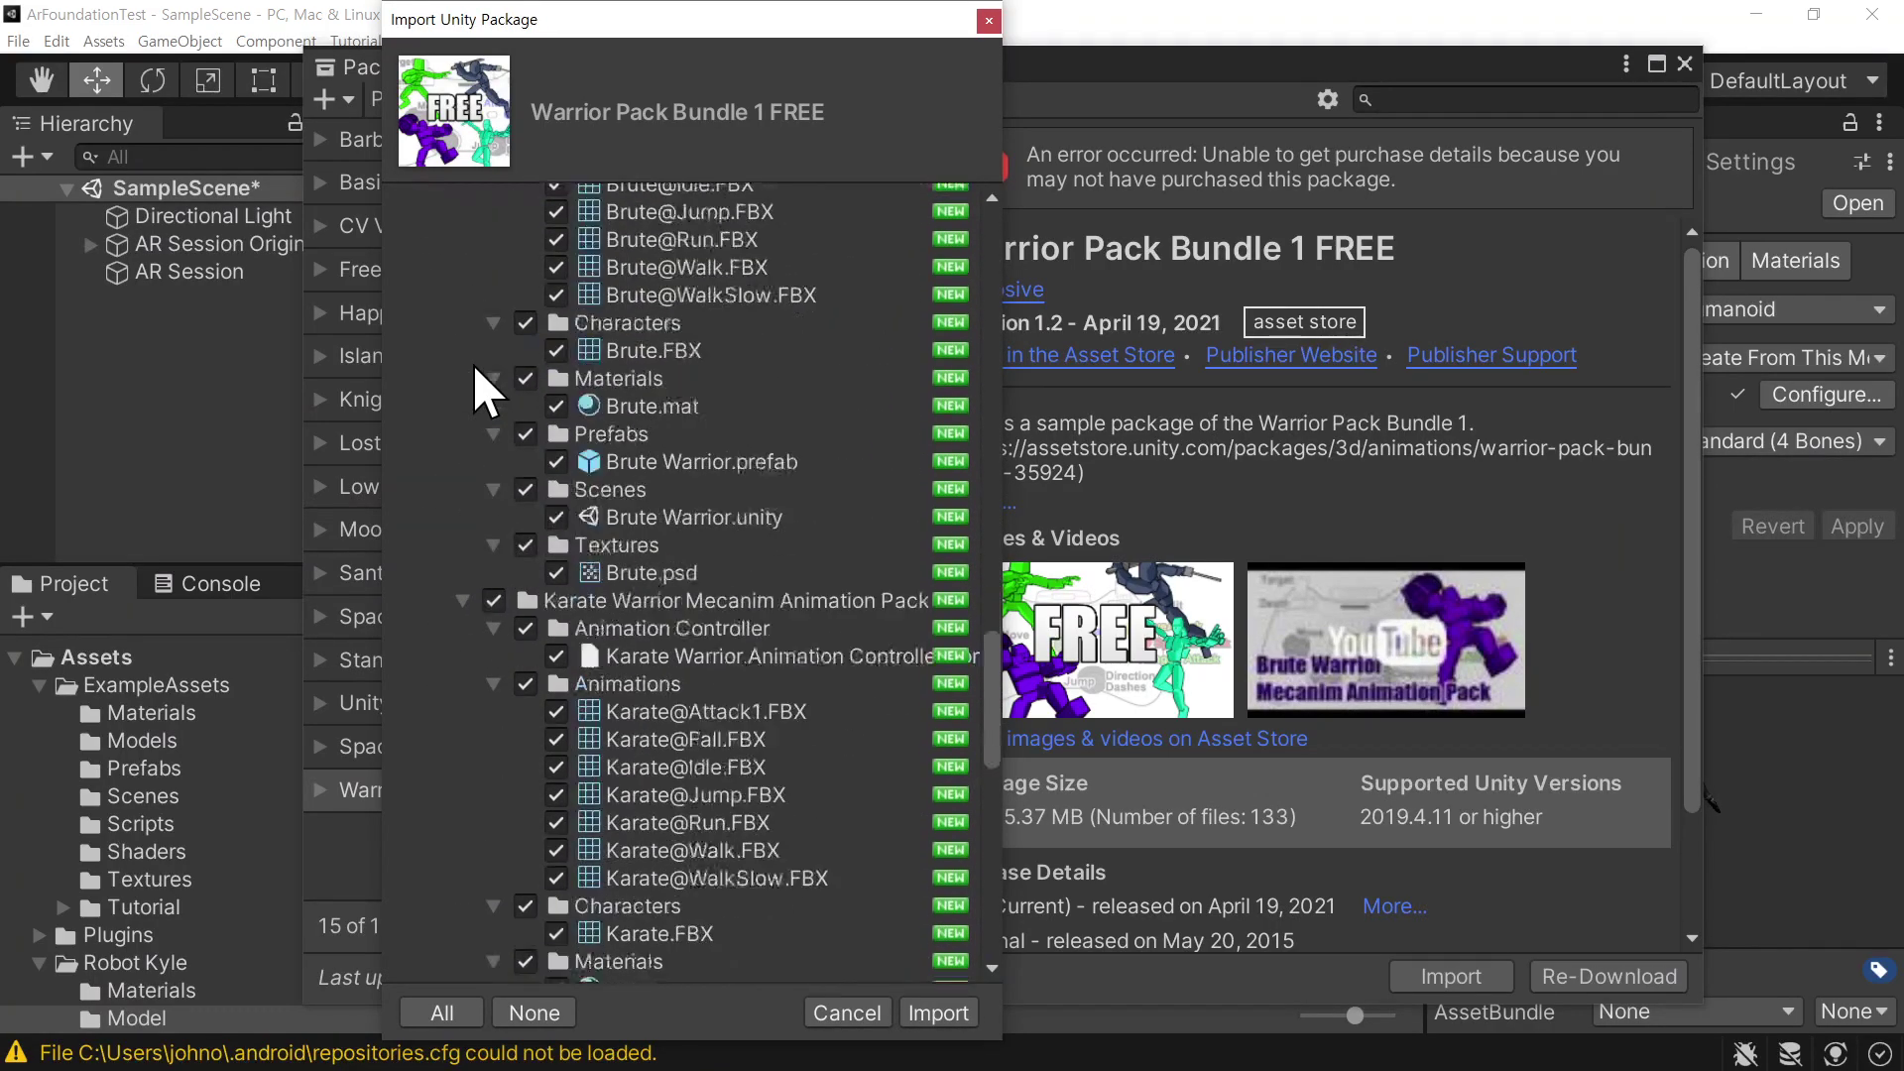
{"action": "left_click", "coordinate": [938, 1012]}
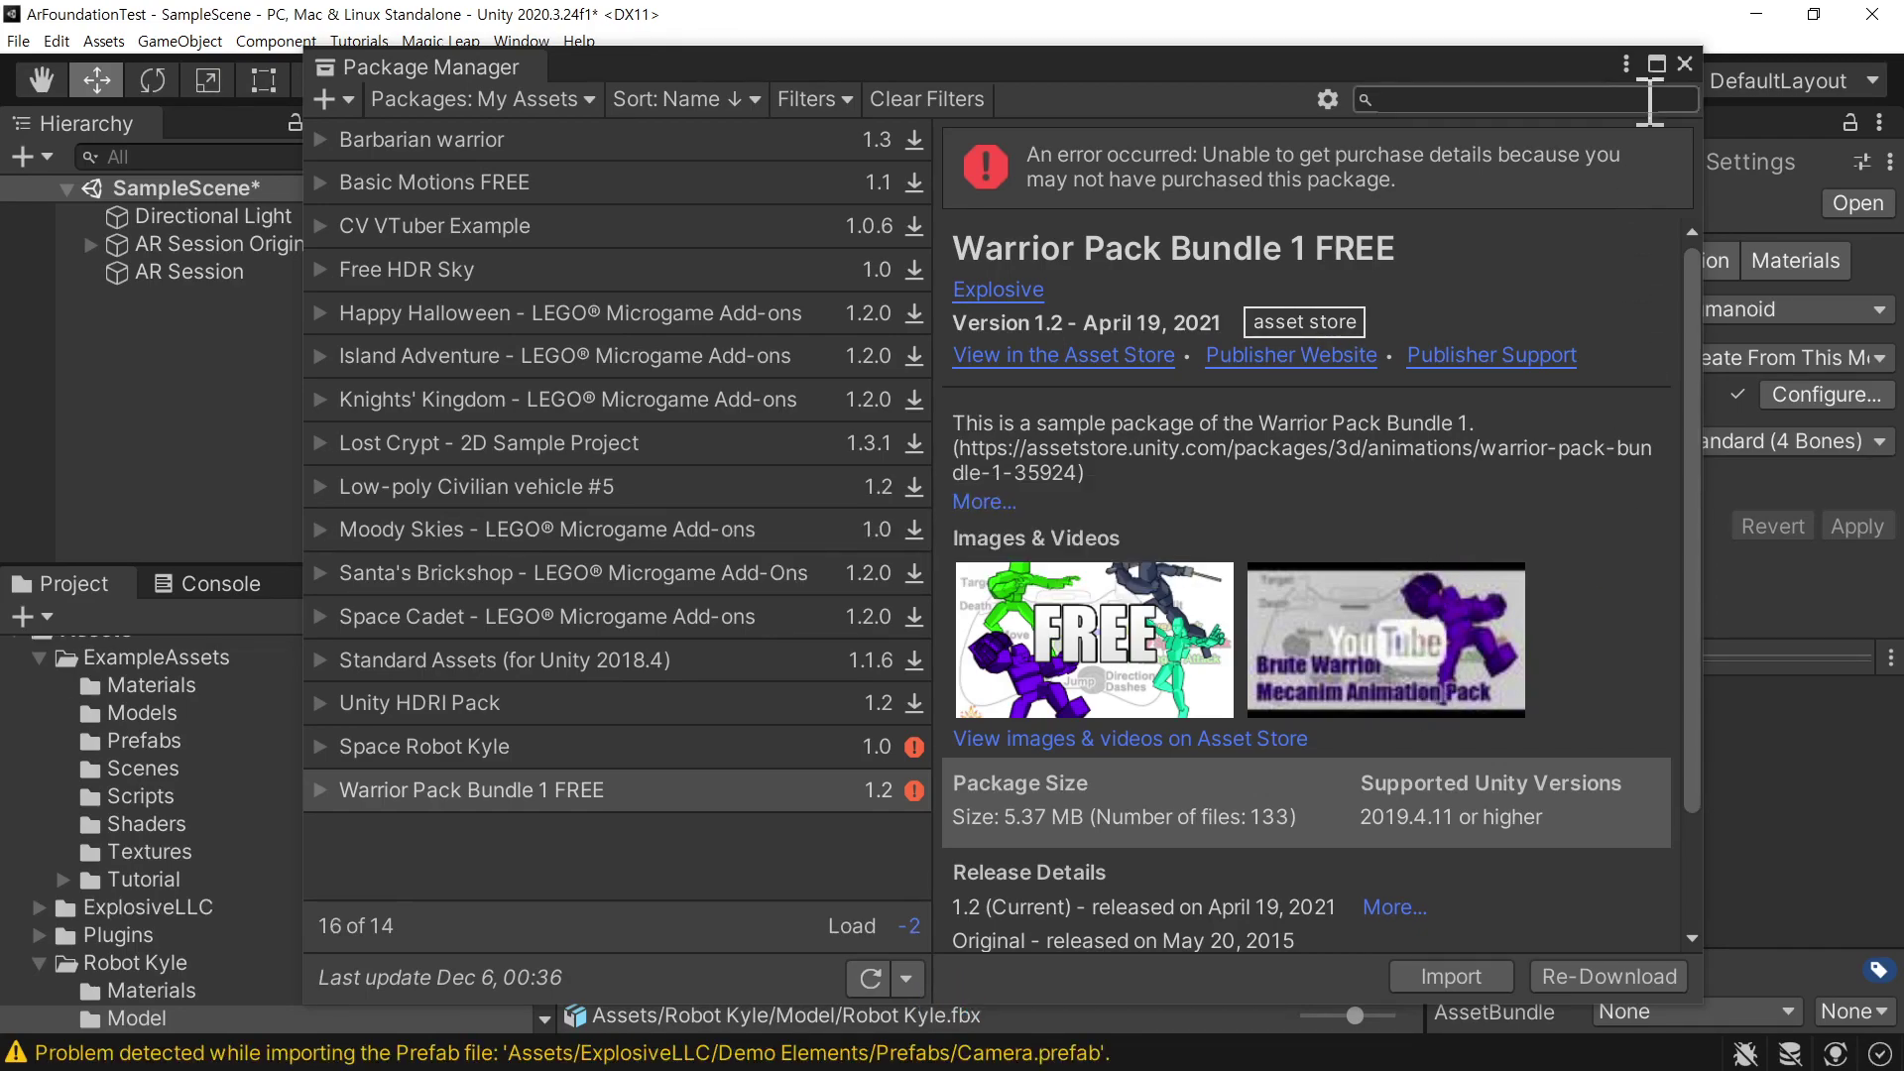
{"action": "left_click", "coordinate": [1684, 64]}
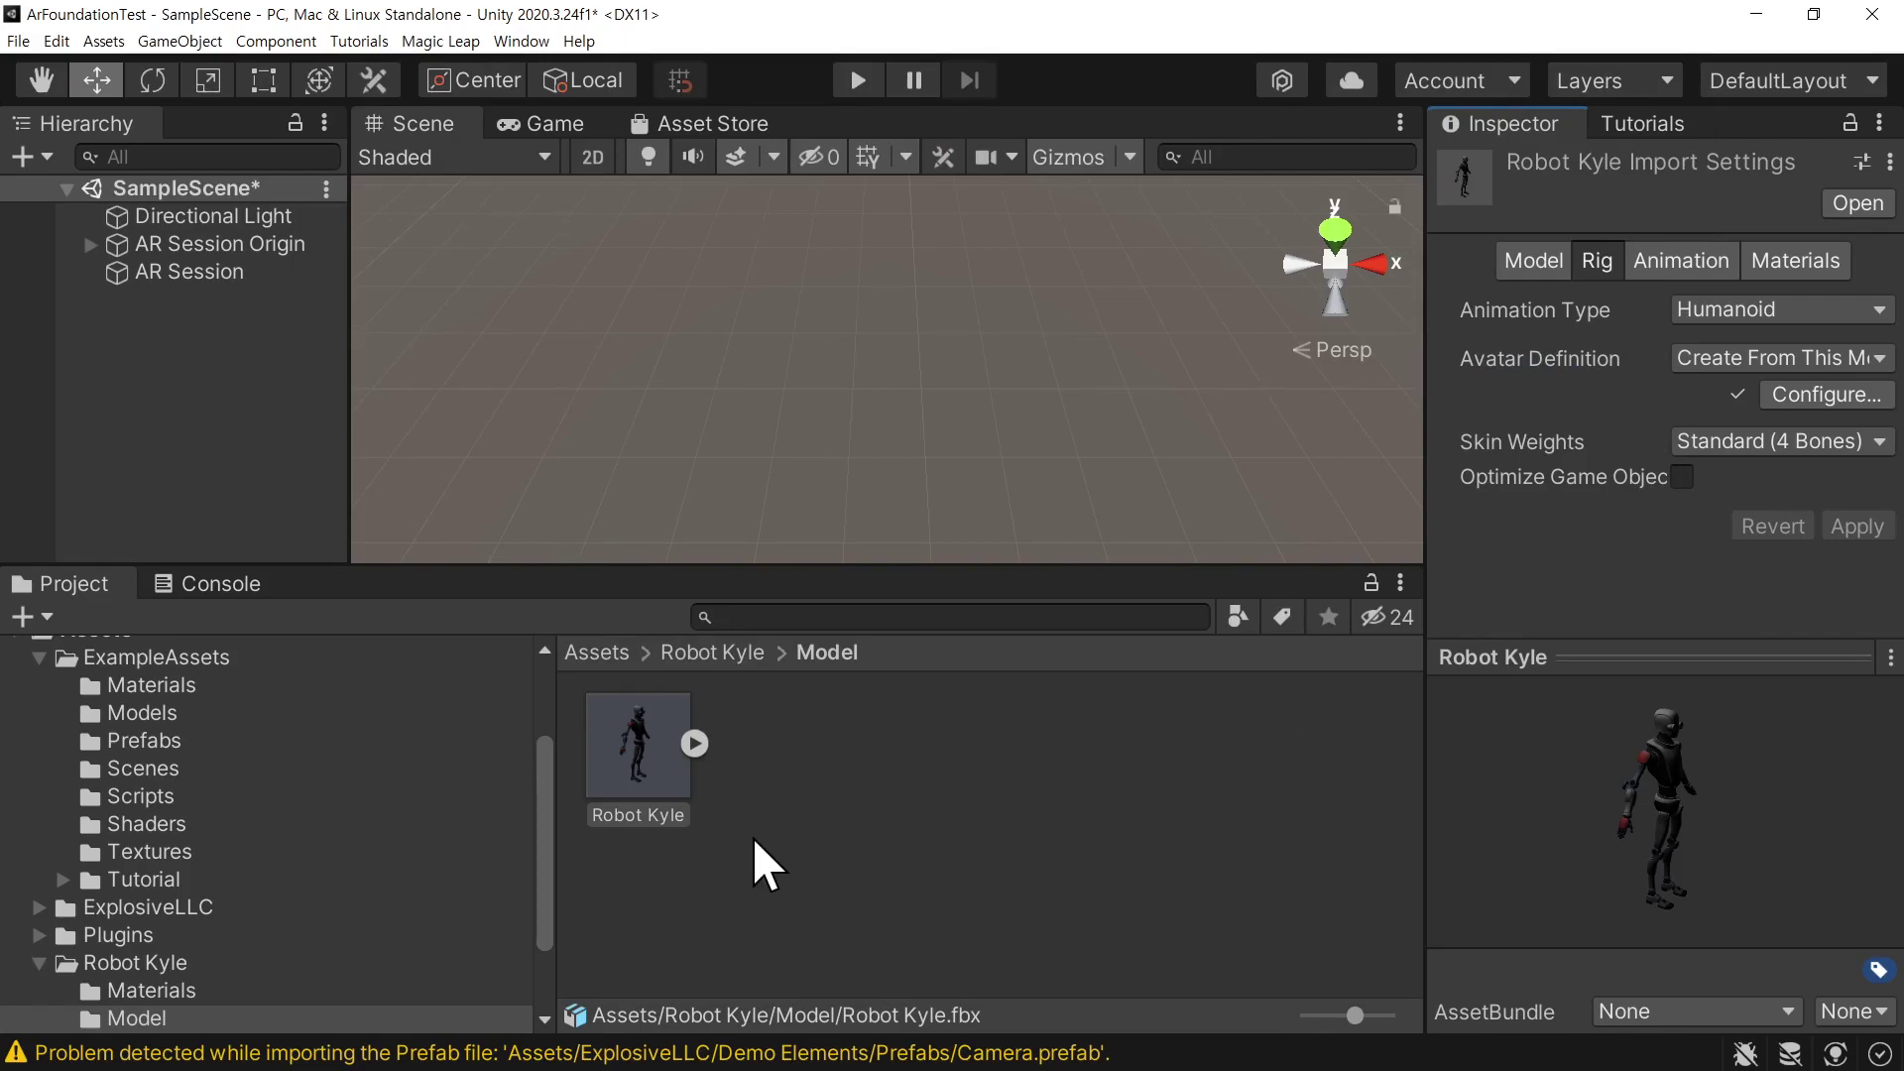
Add the Robot Kyle model to SampleScene as a root object and view it from the front
{"action": "left_click_drag", "start_coordinate": [650, 745], "coordinate": [144, 337]}
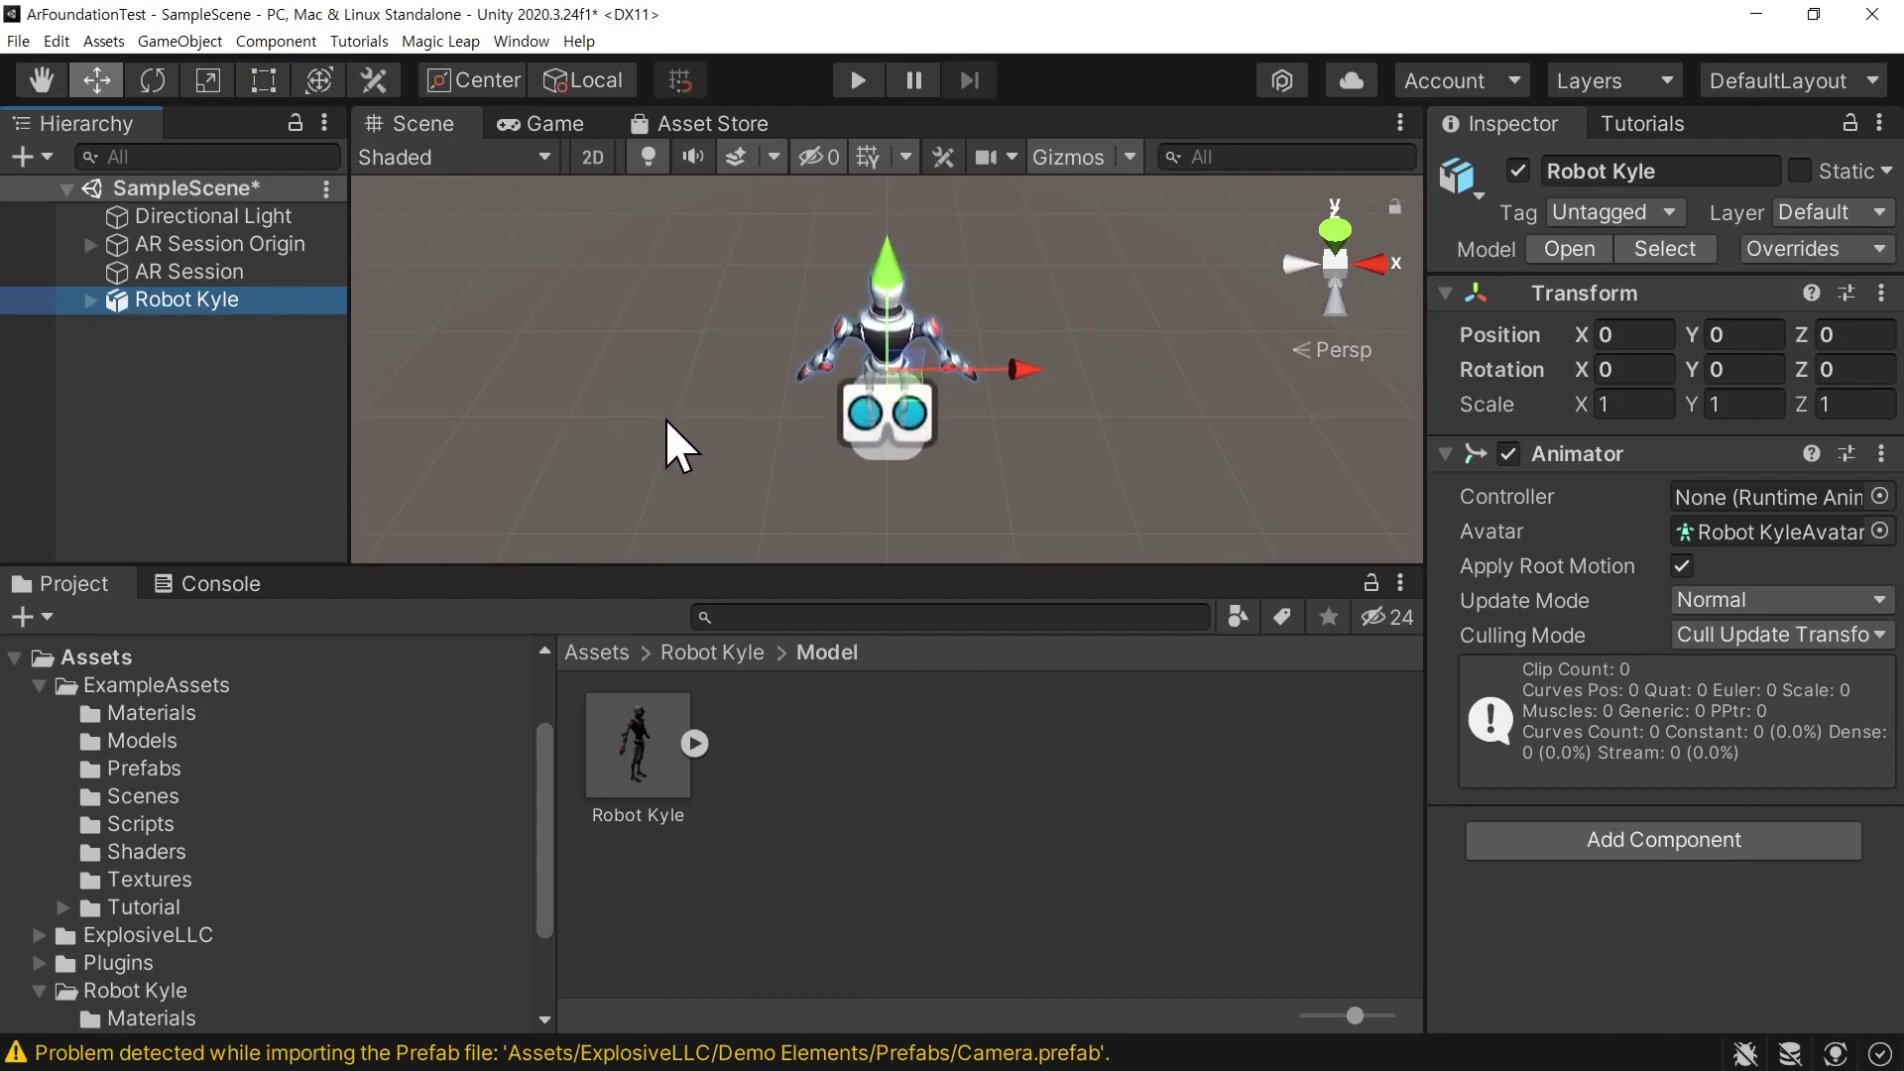
{"action": "left_click_drag", "start_coordinate": [664, 420], "coordinate": [944, 402], "text": "alt"}
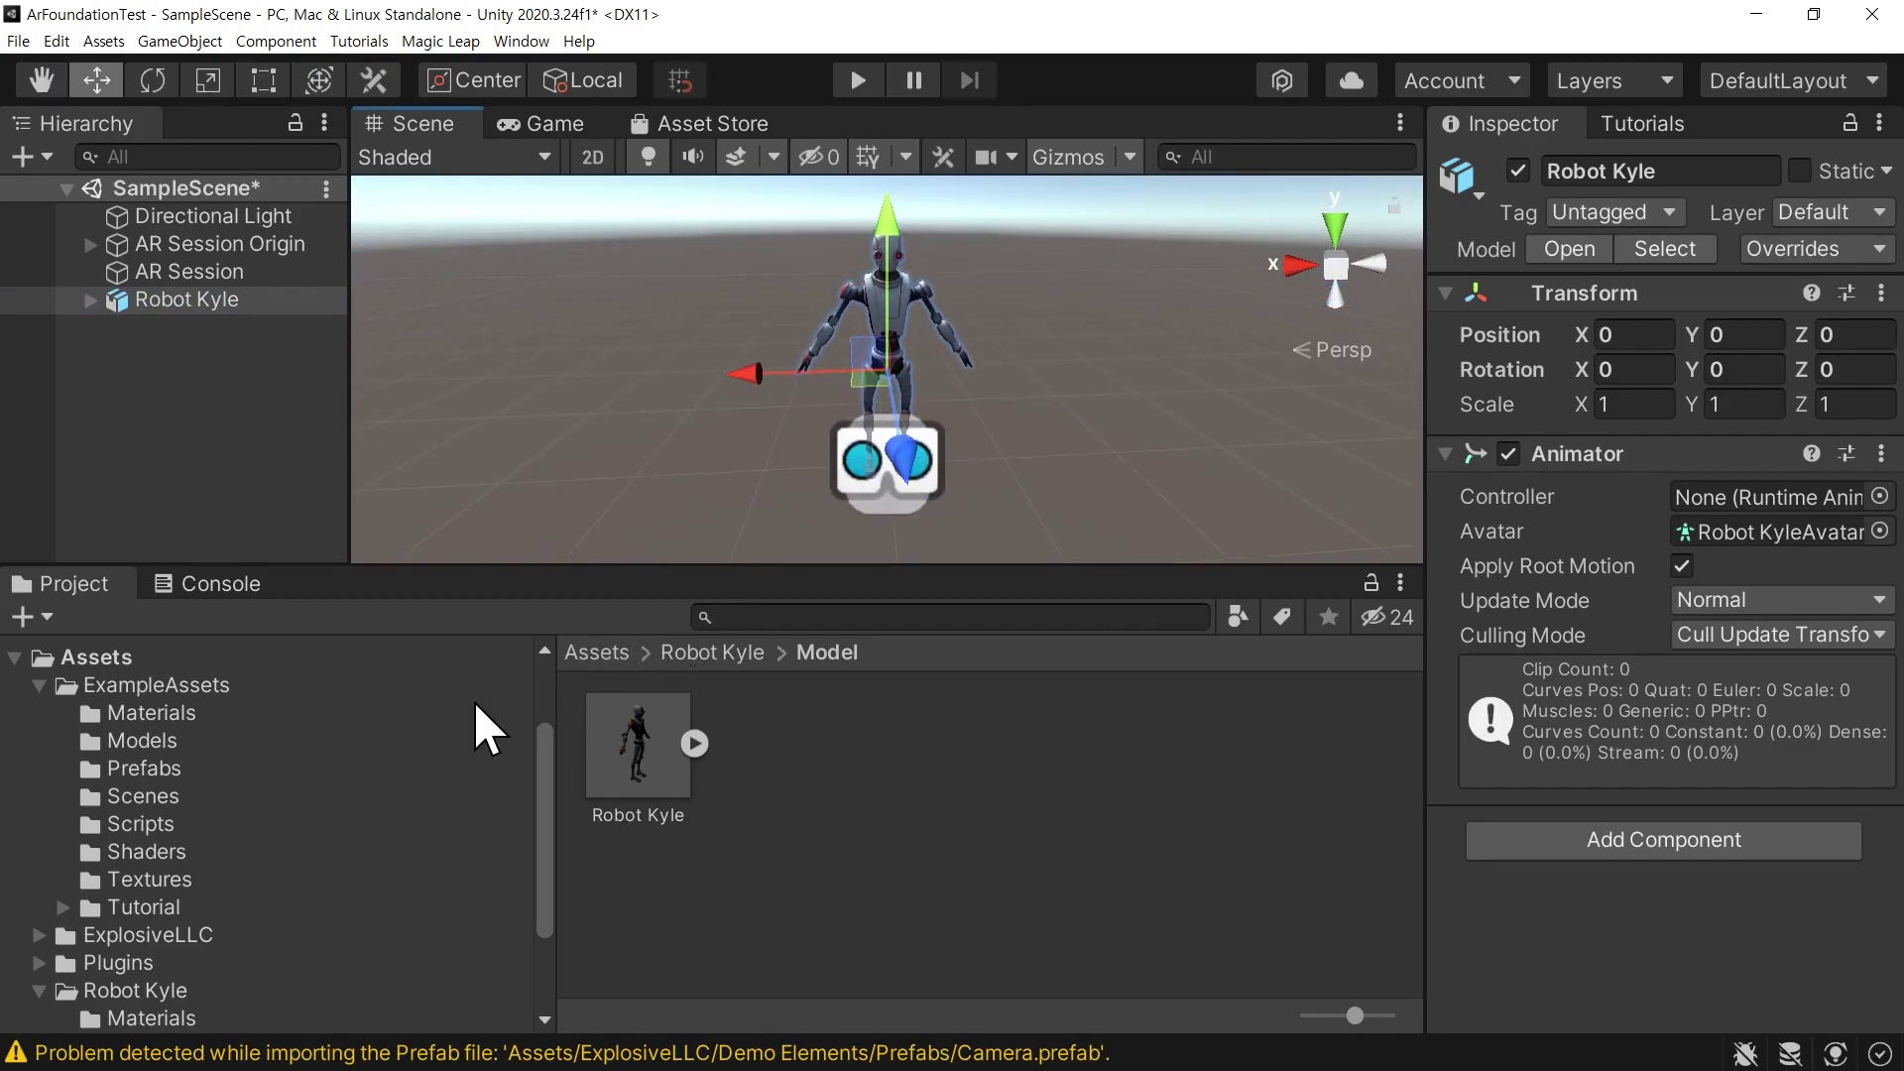
{"action": "scroll", "coordinate": [198, 855], "scroll_direction": "down", "scroll_amount": 2}
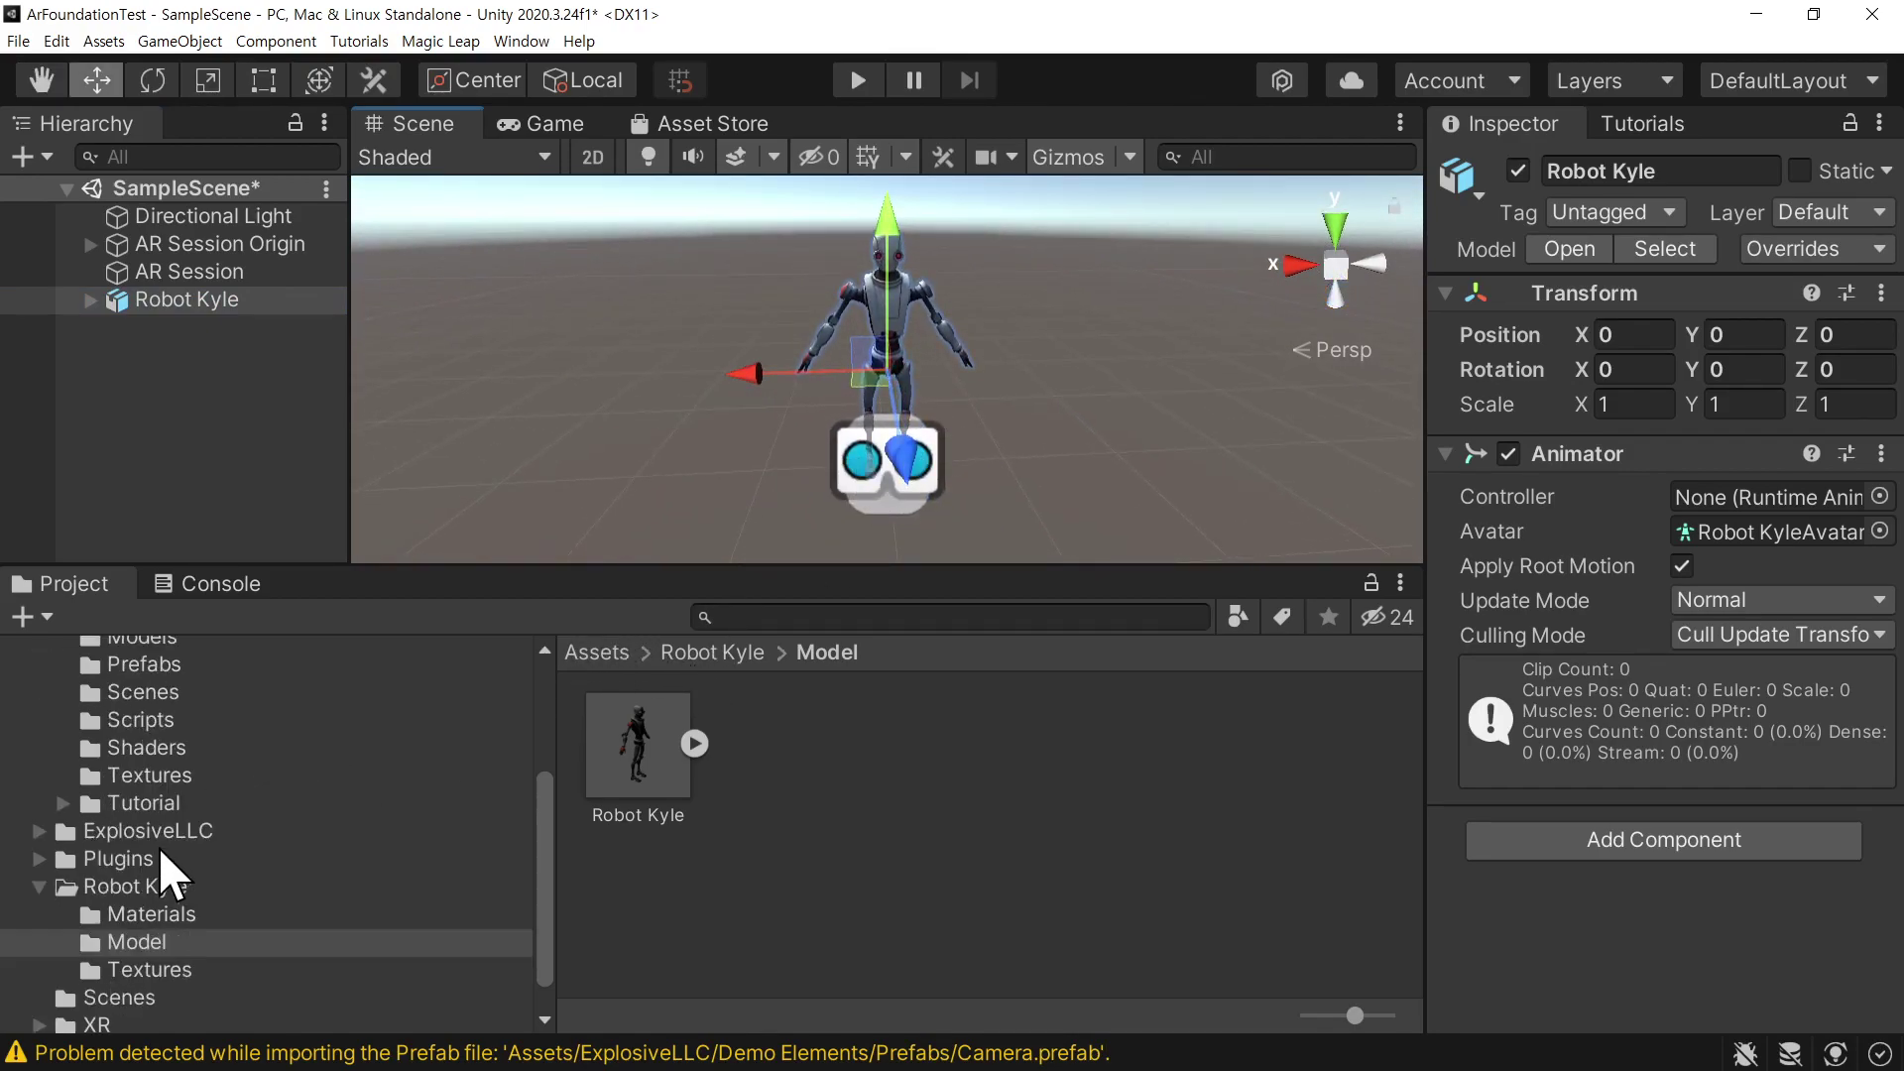
Browse the ExplosiveLLC assets and open the Warrior Pack Bundle 1 FREE folder
{"action": "scroll", "coordinate": [59, 887], "scroll_direction": "up", "scroll_amount": 1}
{"action": "left_click", "coordinate": [38, 892]}
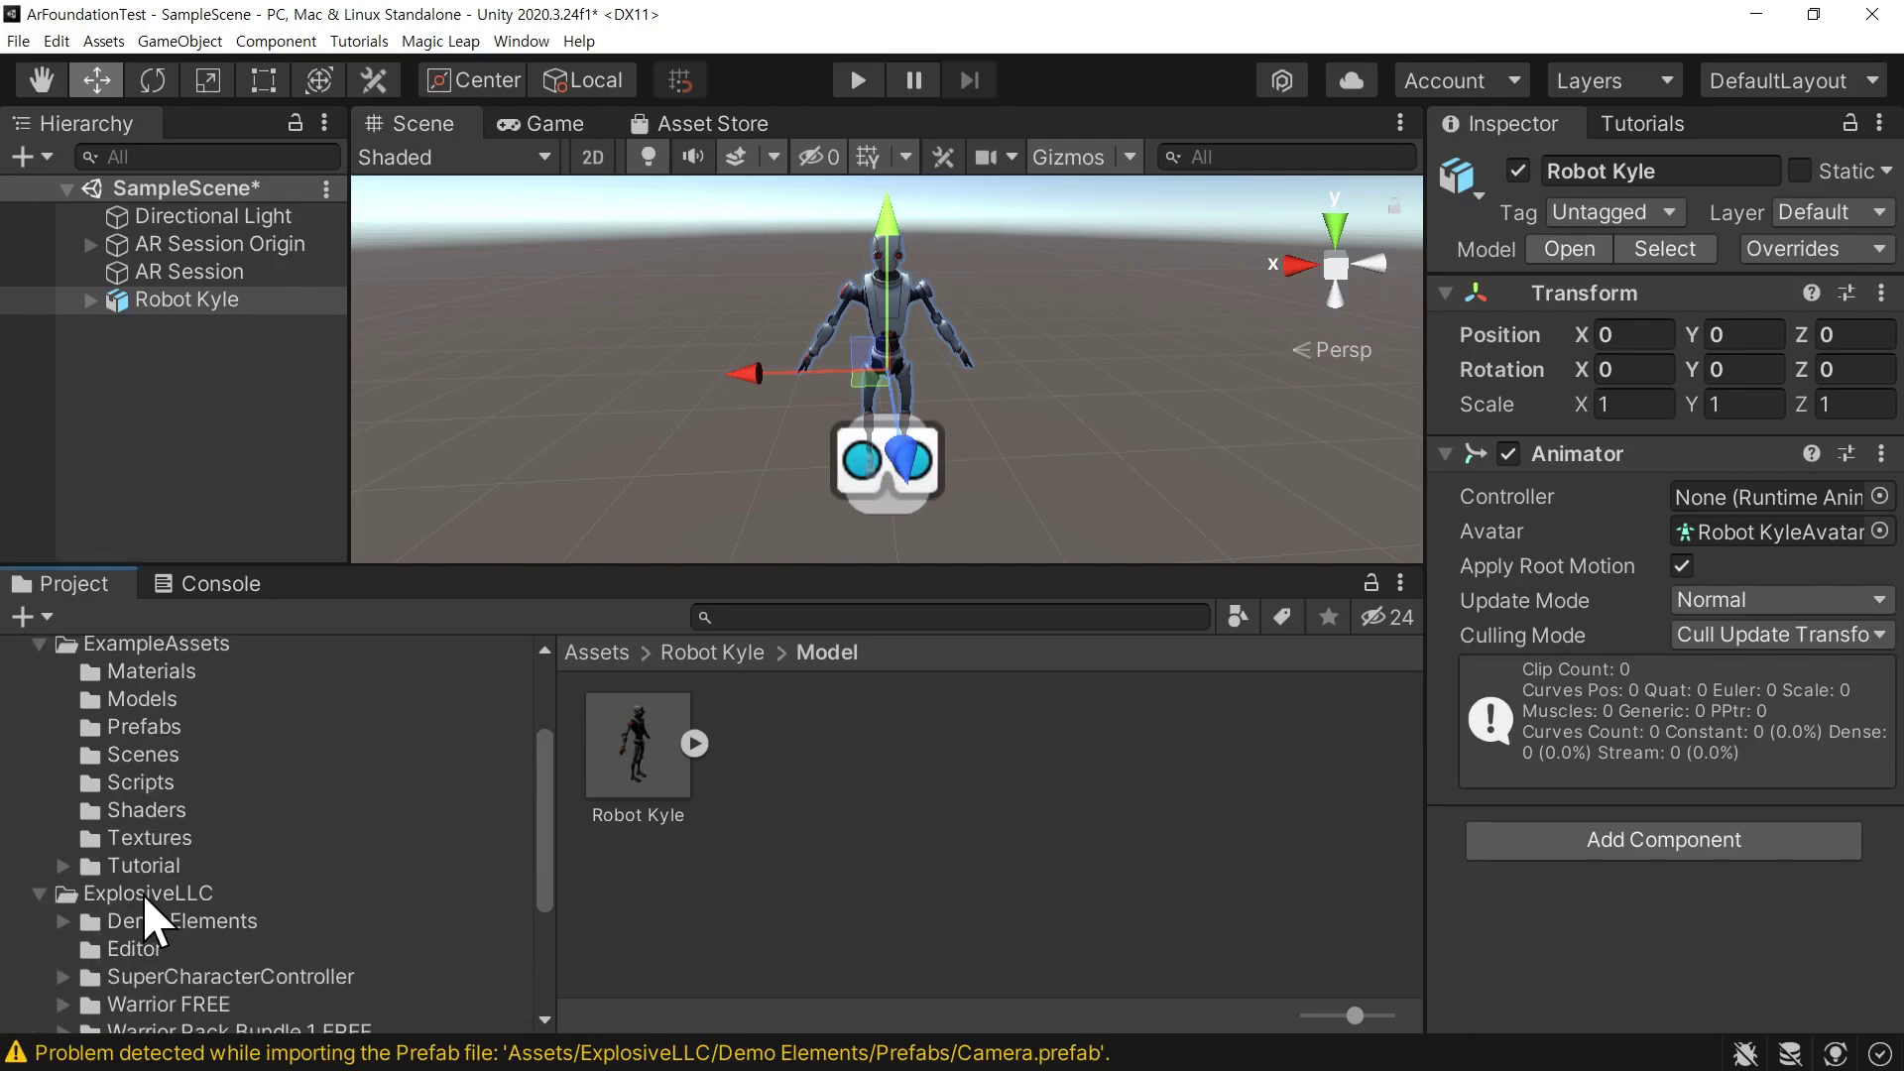
{"action": "left_click", "coordinate": [600, 652]}
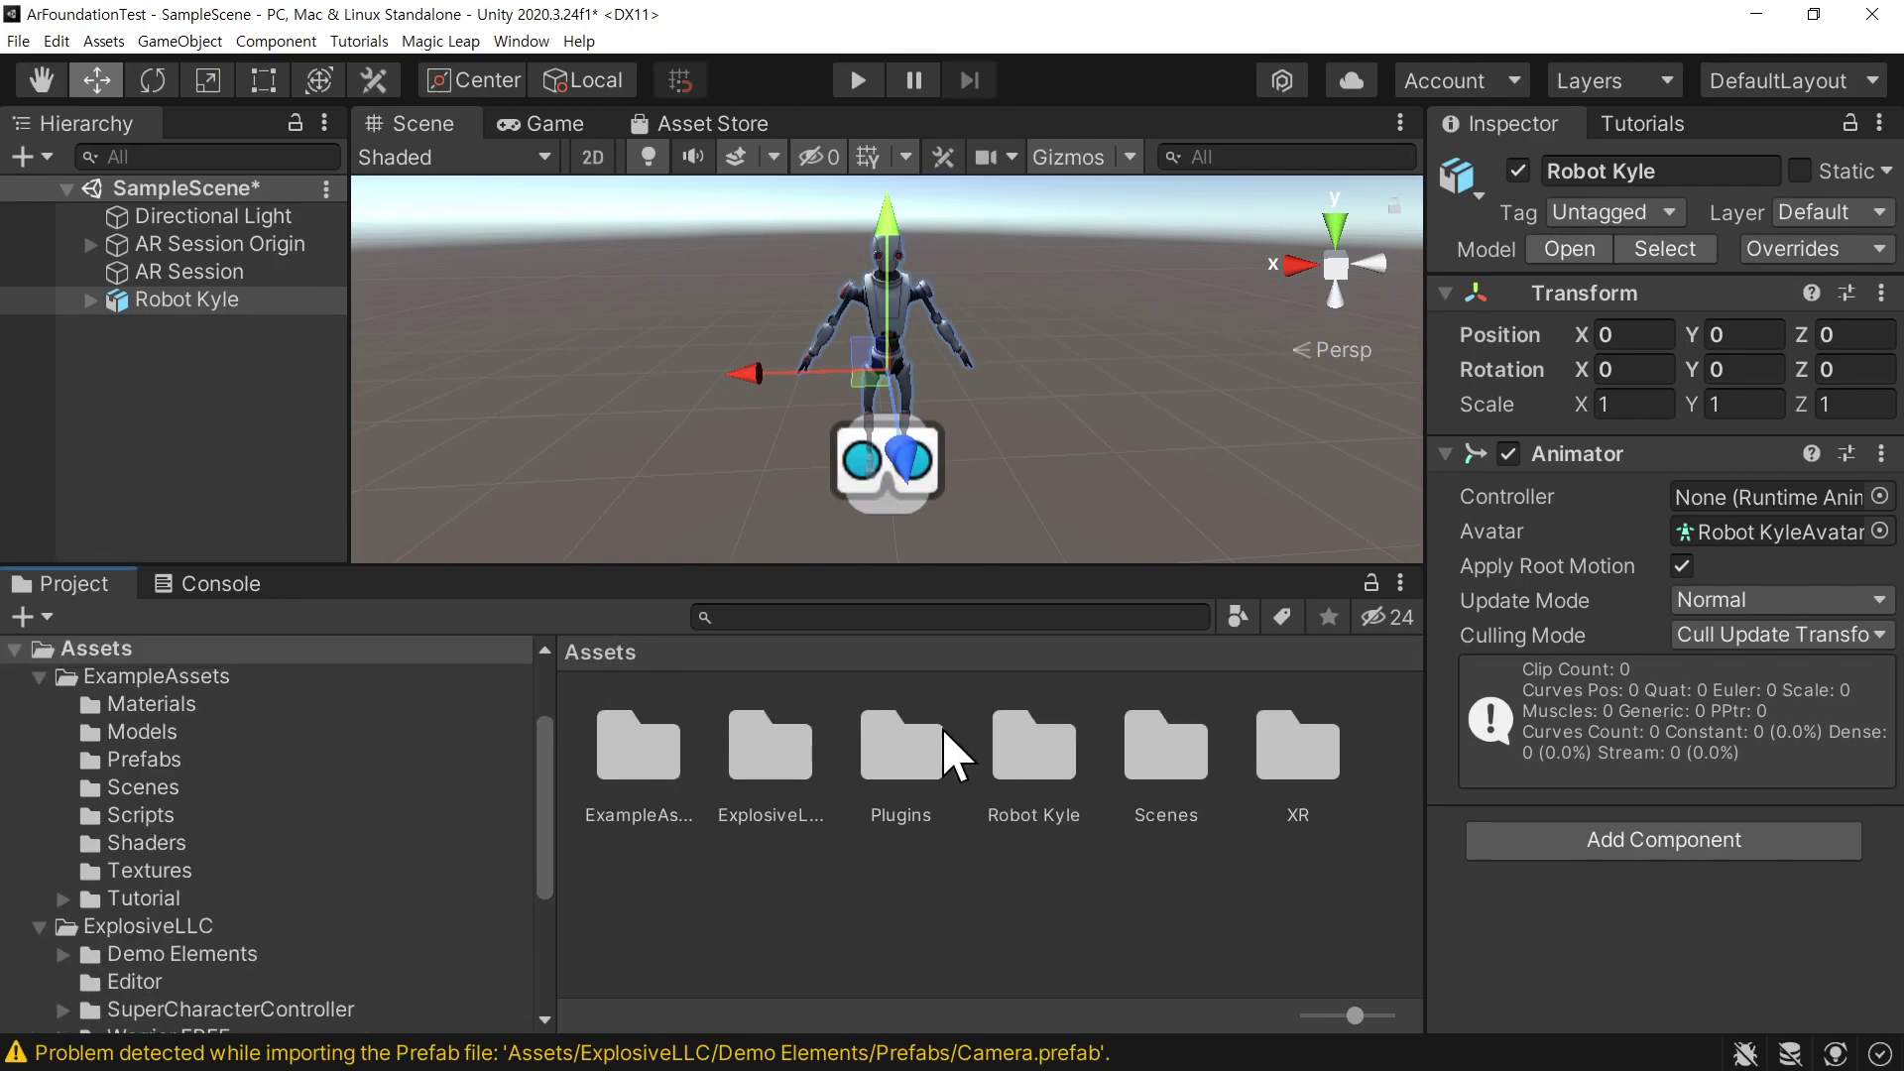
{"action": "double_click", "coordinate": [768, 759]}
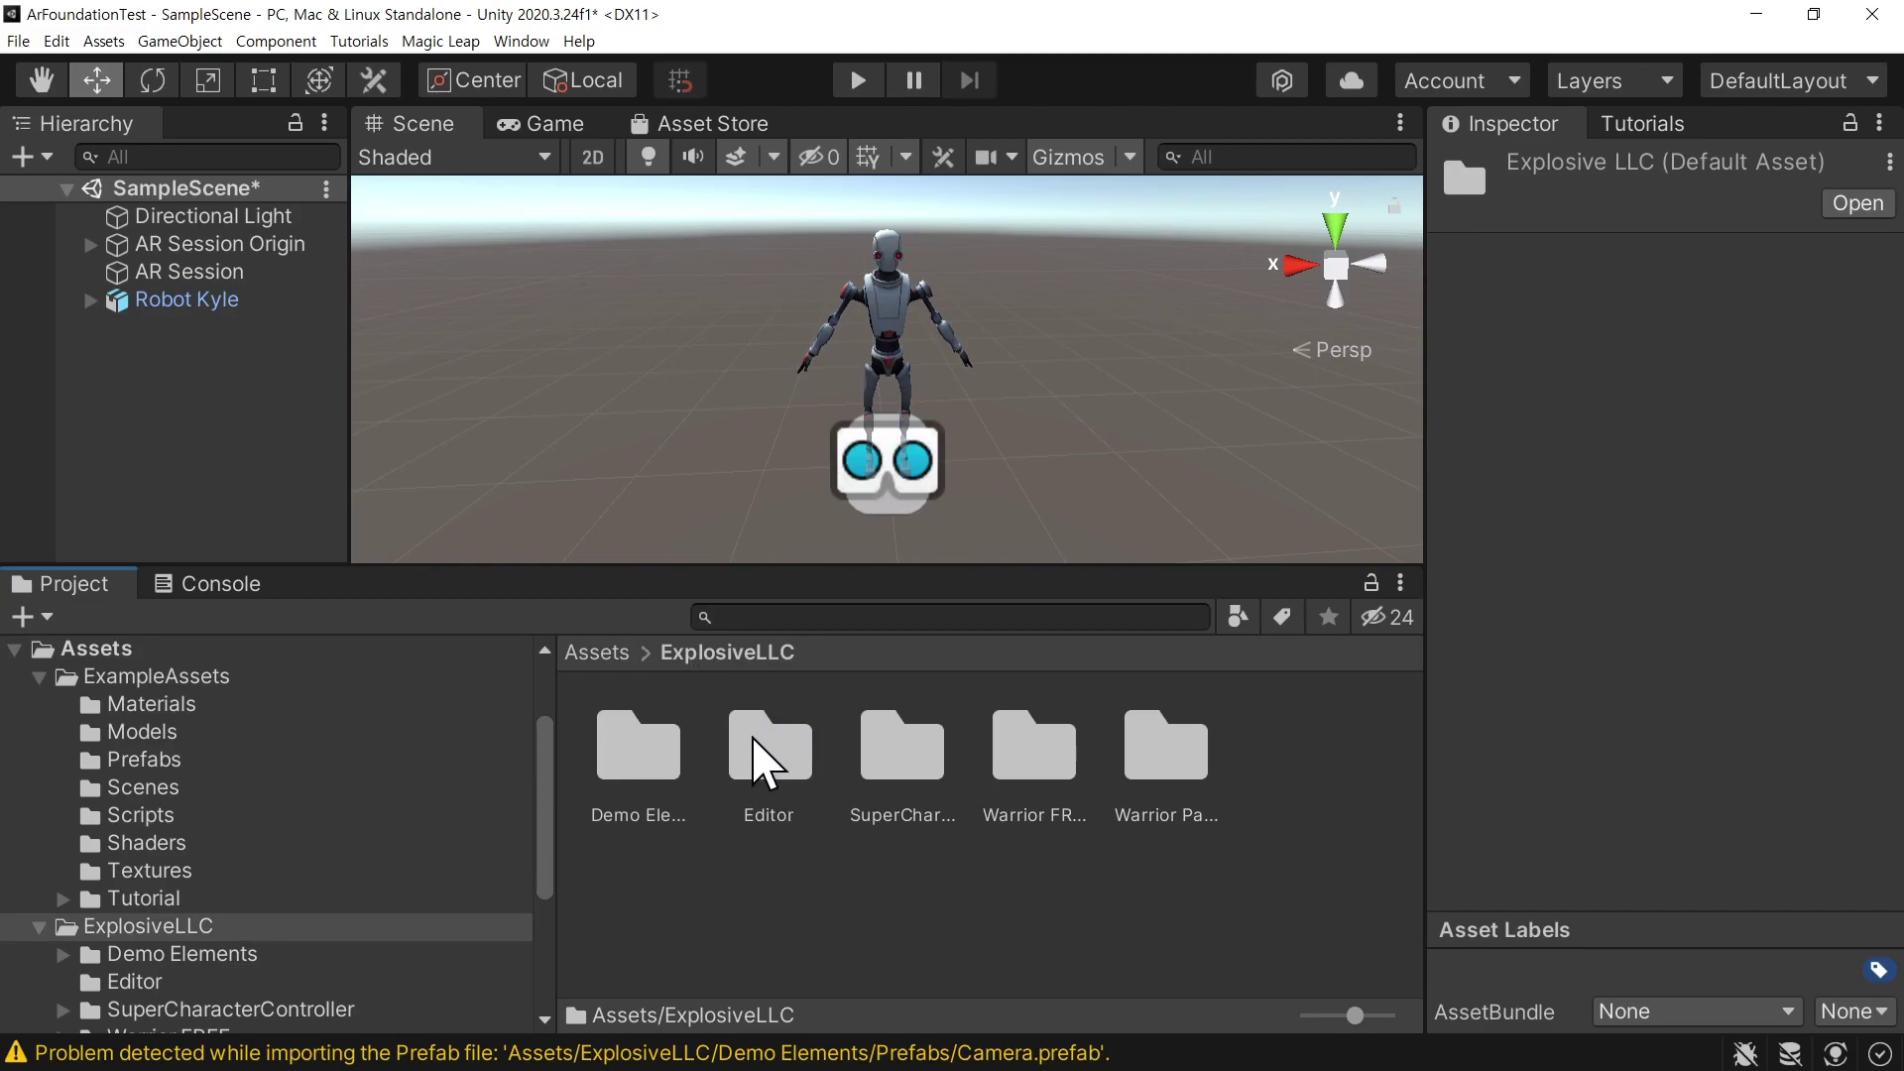
{"action": "left_click", "coordinate": [904, 758]}
{"action": "left_click", "coordinate": [1036, 756]}
{"action": "left_click", "coordinate": [1165, 759]}
{"action": "left_click", "coordinate": [902, 759]}
{"action": "left_click", "coordinate": [1031, 759]}
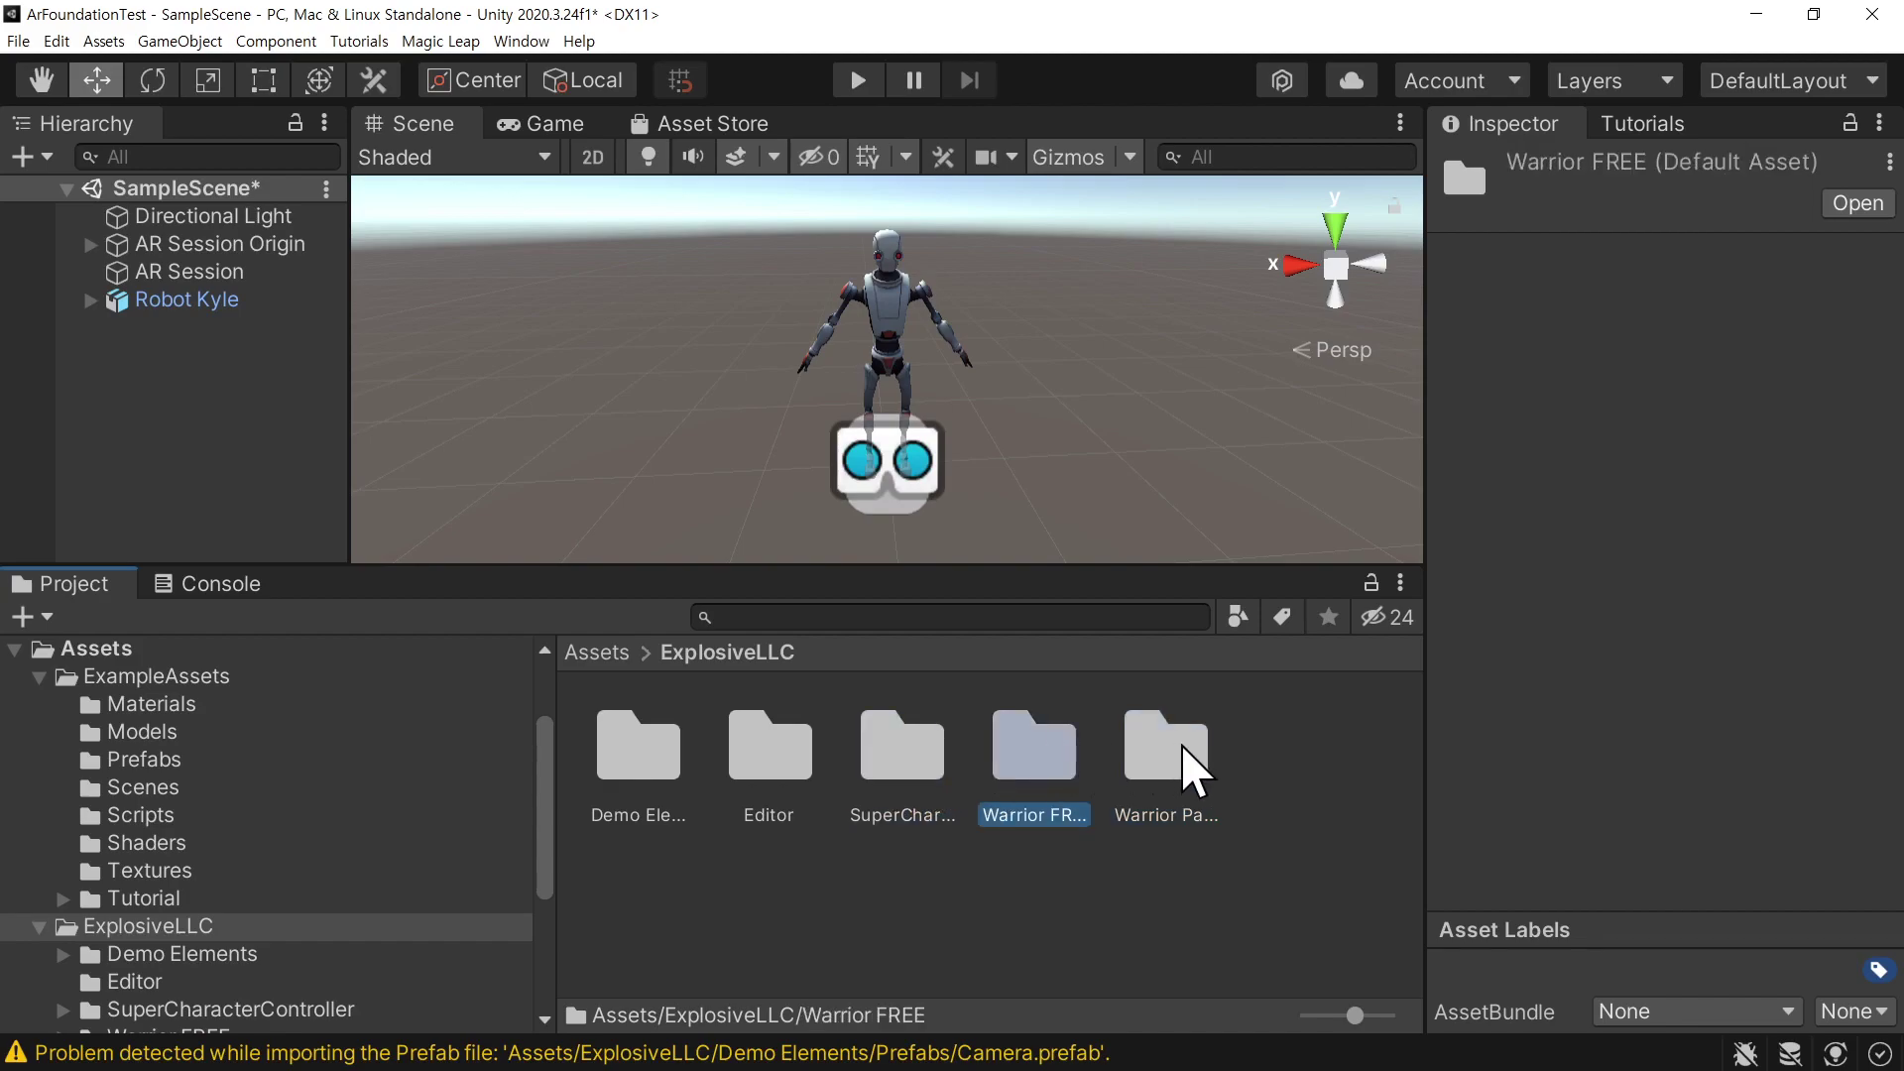
{"action": "left_click", "coordinate": [1180, 752]}
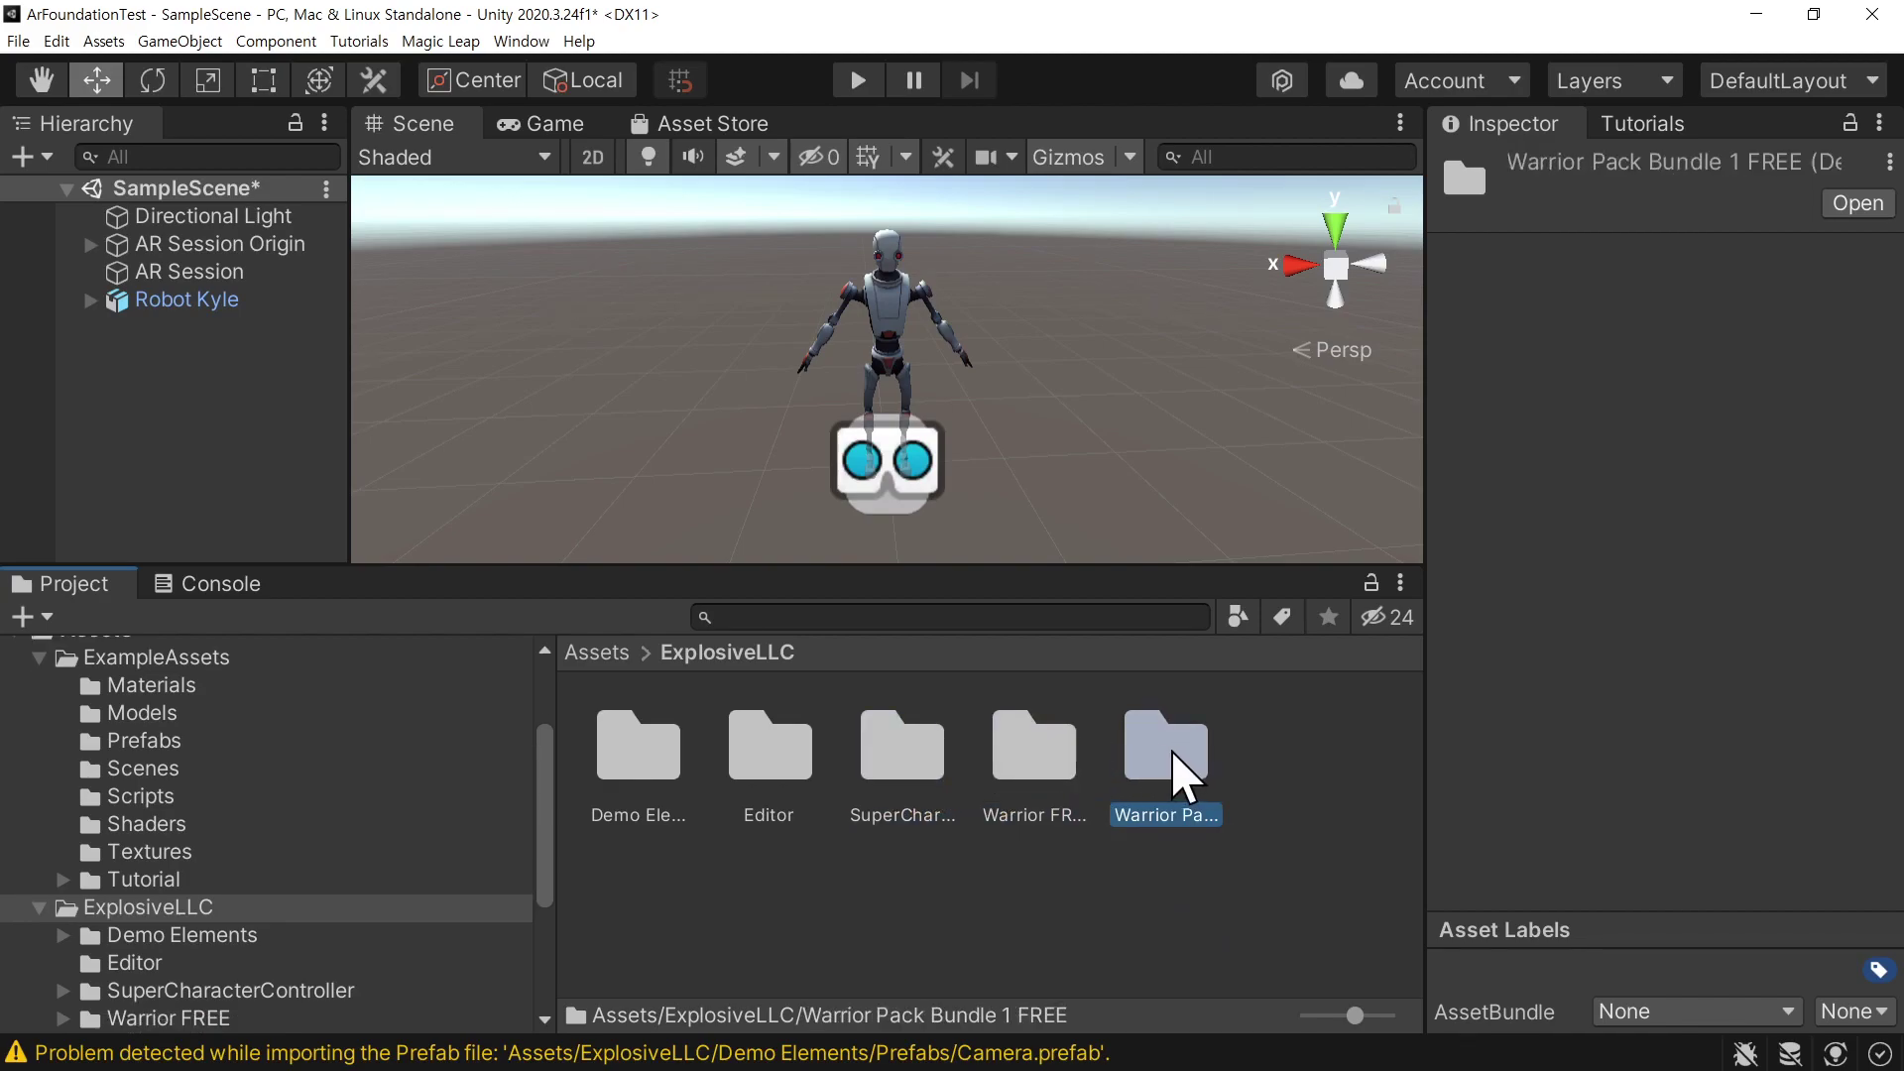
{"action": "double_click", "coordinate": [1175, 768]}
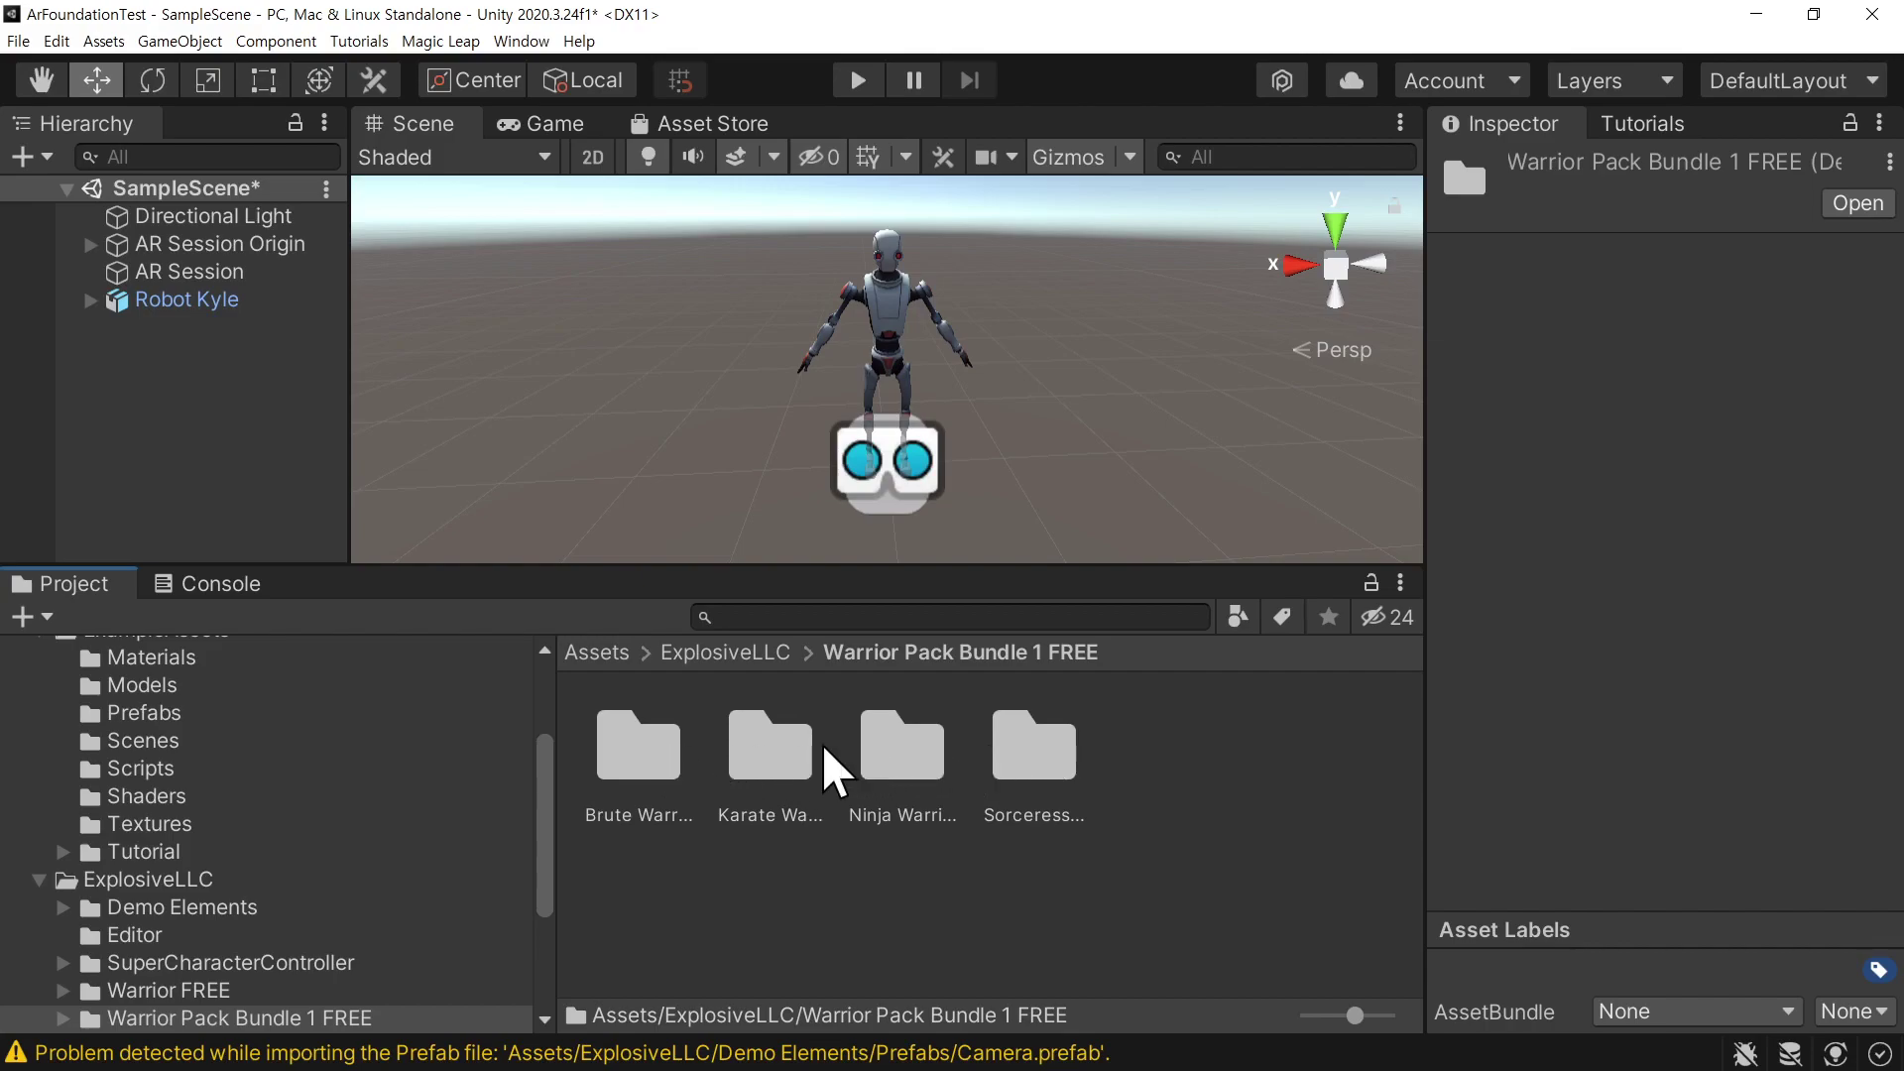
Look through the Karate, Ninja and Sorceress warrior packs and open the Sorceress pack's Animations folder
{"action": "double_click", "coordinate": [769, 763]}
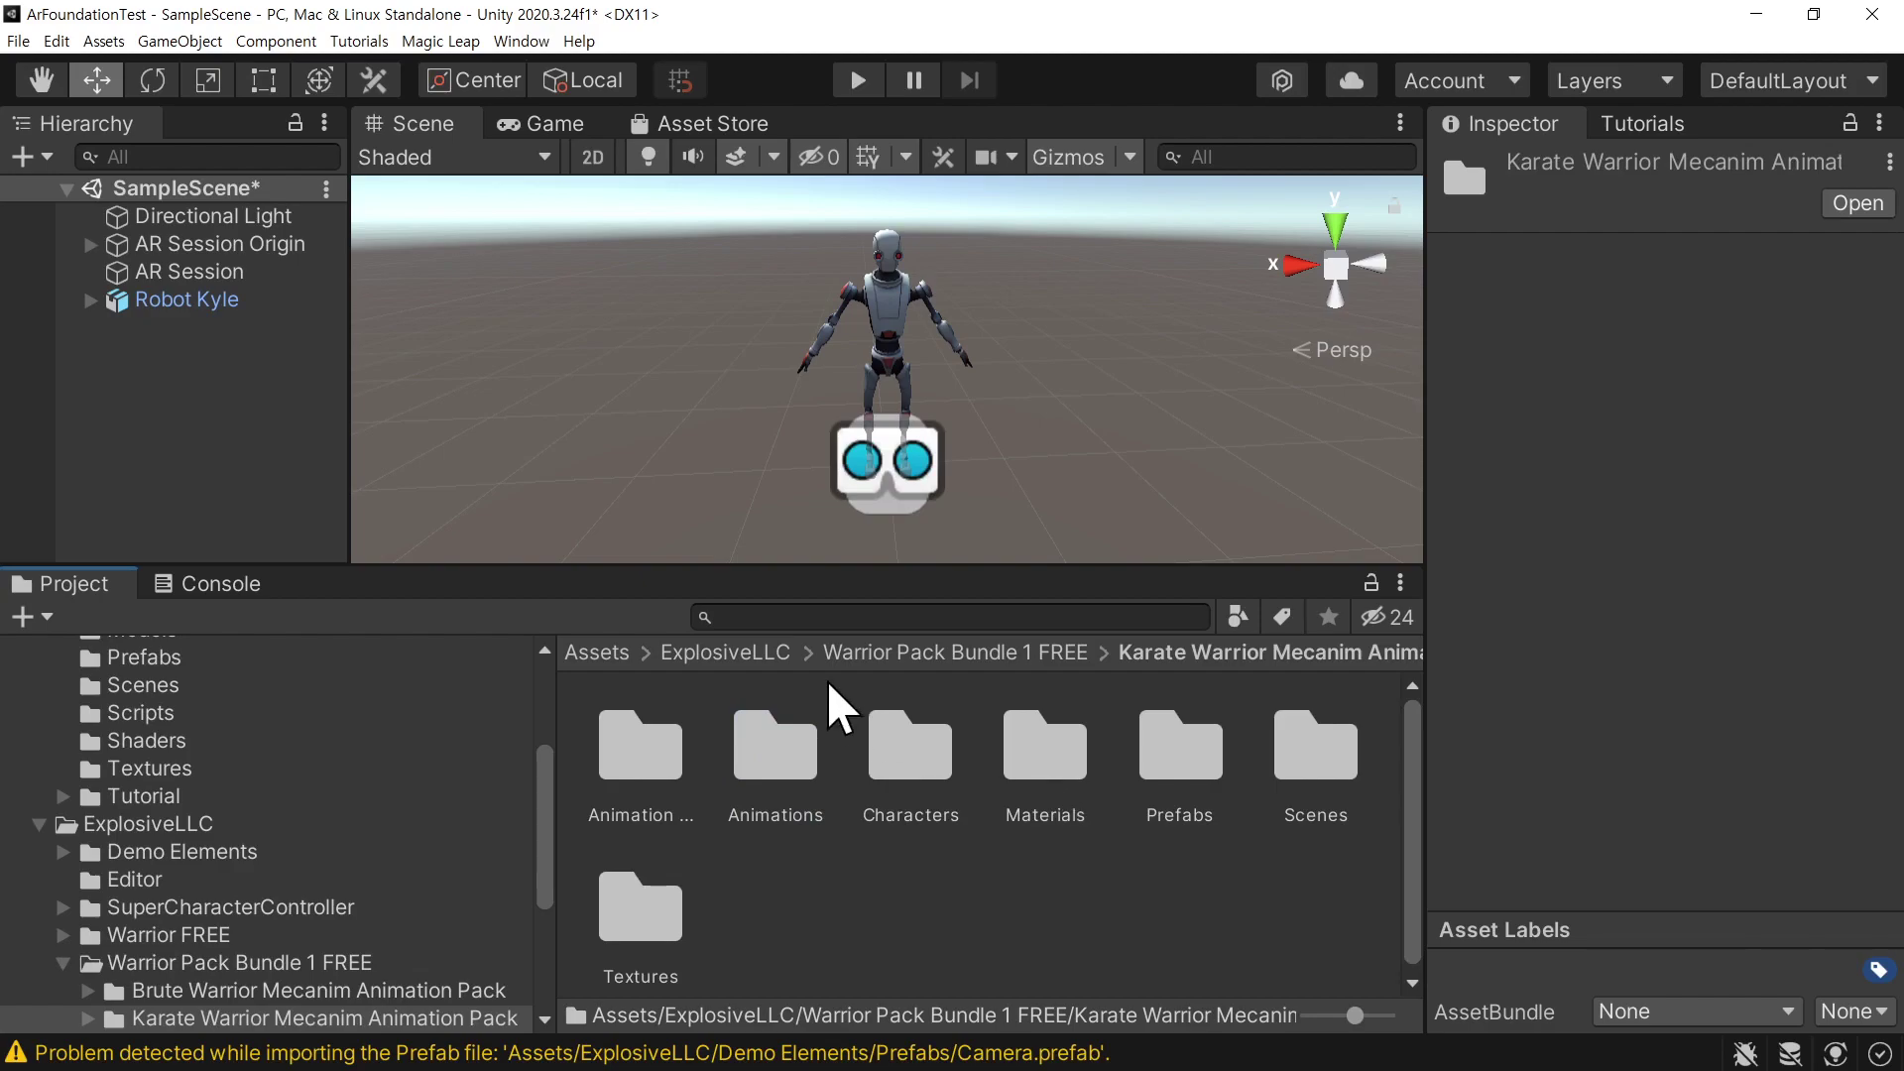
{"action": "left_click", "coordinate": [970, 655]}
{"action": "double_click", "coordinate": [898, 758]}
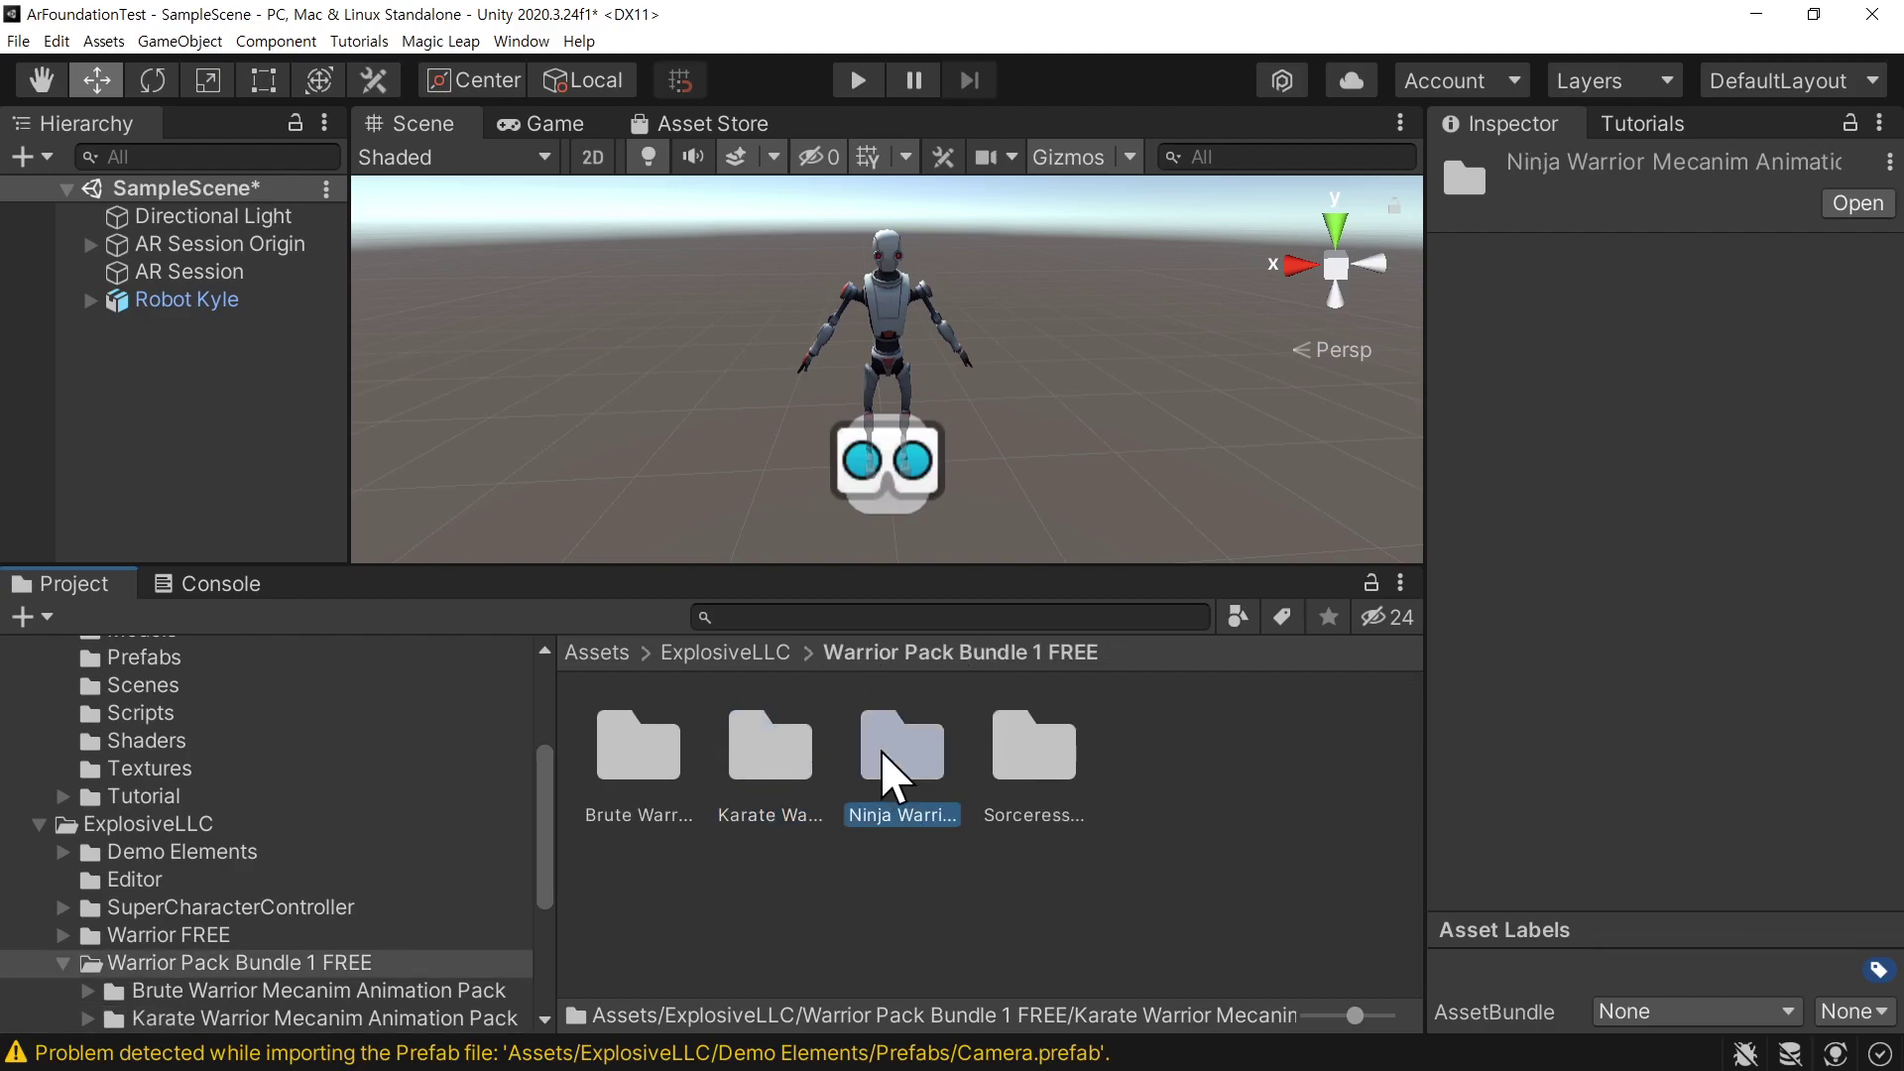
{"action": "left_click", "coordinate": [879, 652]}
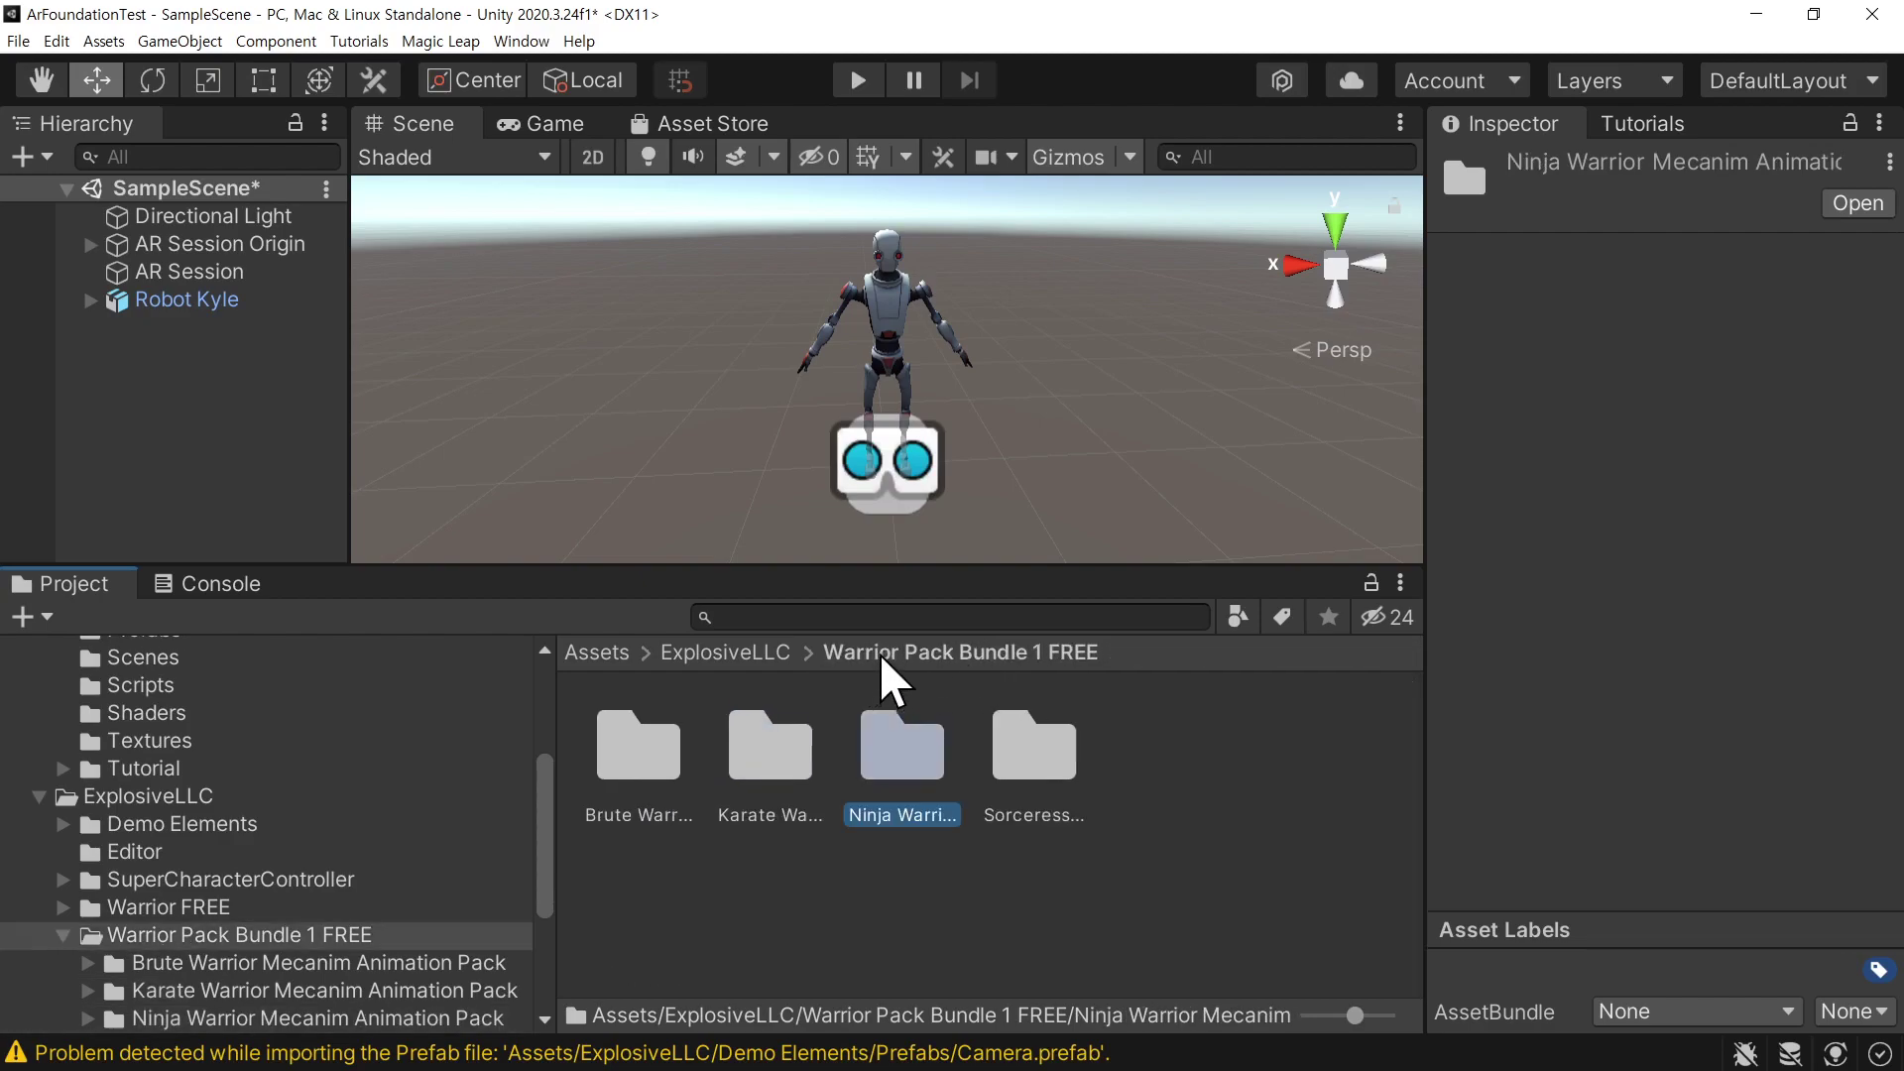
{"action": "double_click", "coordinate": [1021, 767]}
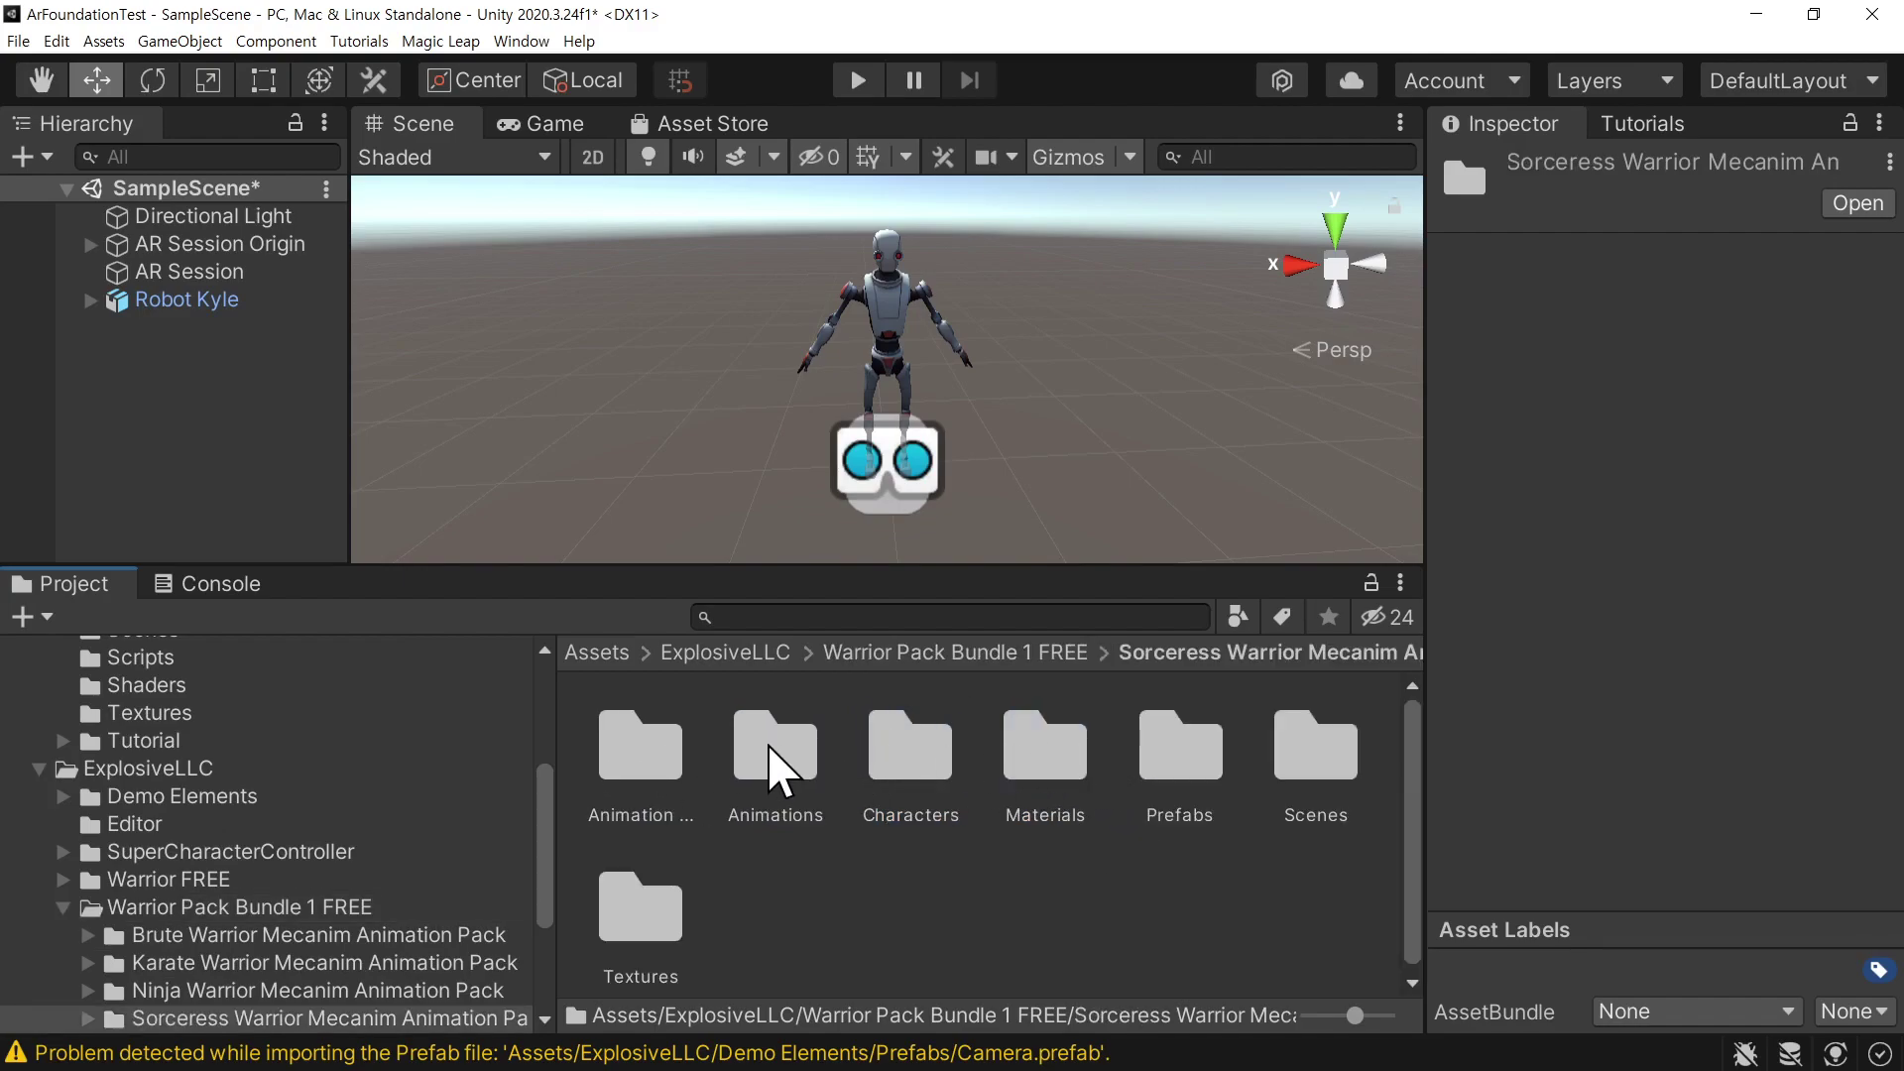
{"action": "left_click", "coordinate": [769, 774]}
{"action": "left_click", "coordinate": [646, 774]}
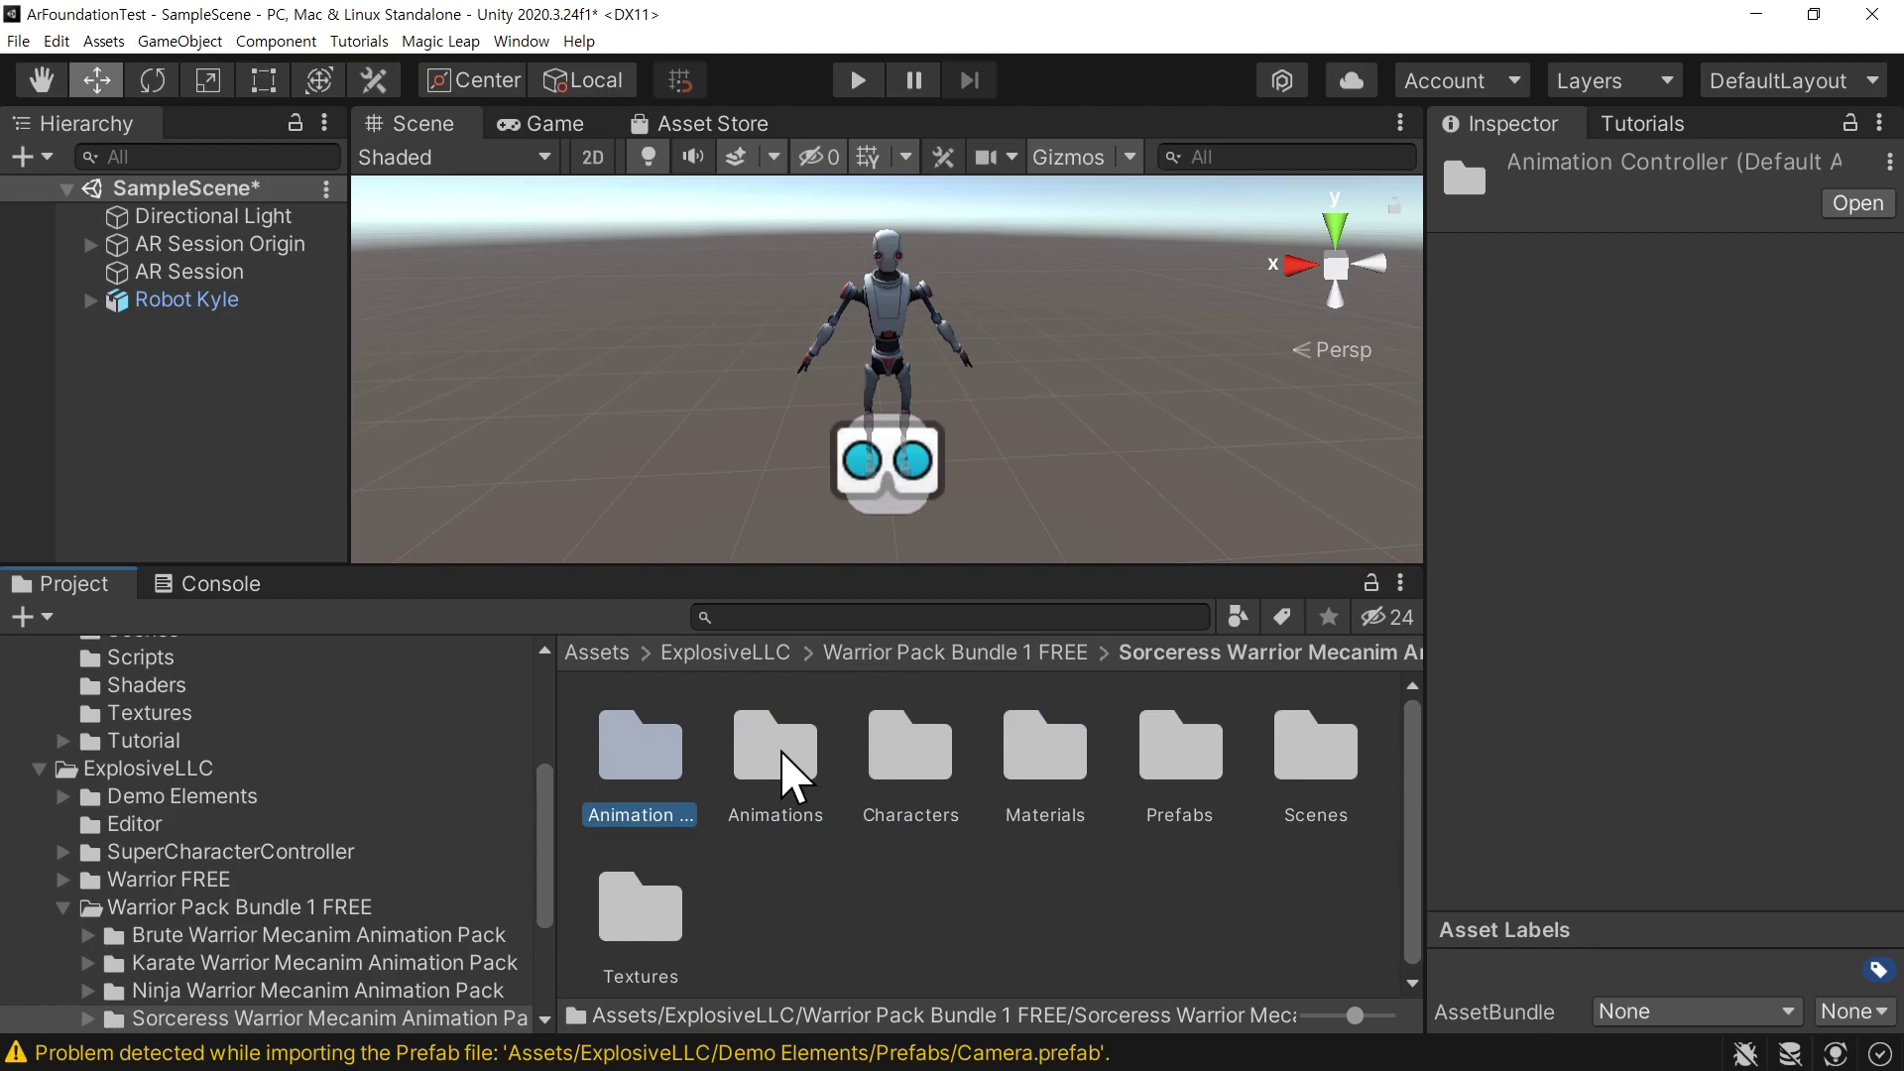
{"action": "left_click", "coordinate": [785, 773]}
{"action": "double_click", "coordinate": [773, 752]}
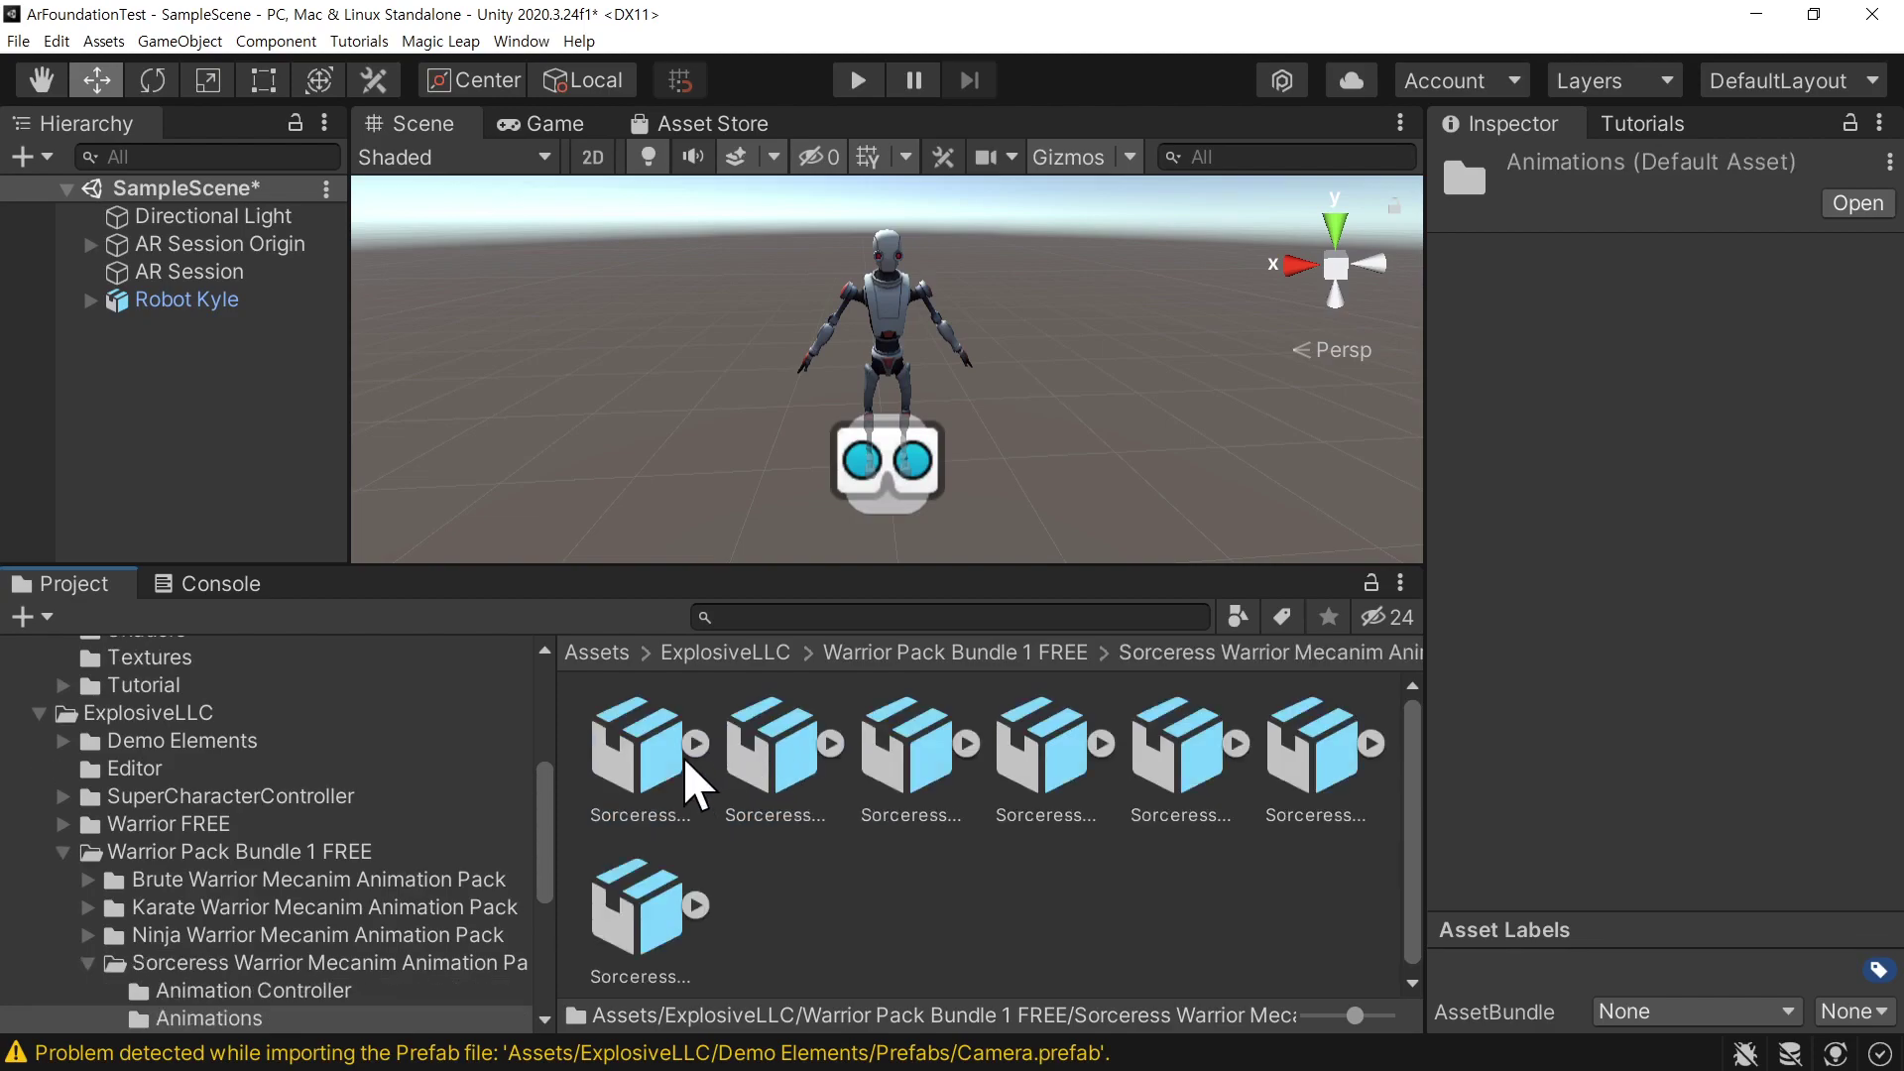
Check the Sorceress animation files, expand Sorceress@Idle and apply its Idle clip to Robot Kyle in the scene
{"action": "left_click", "coordinate": [655, 772]}
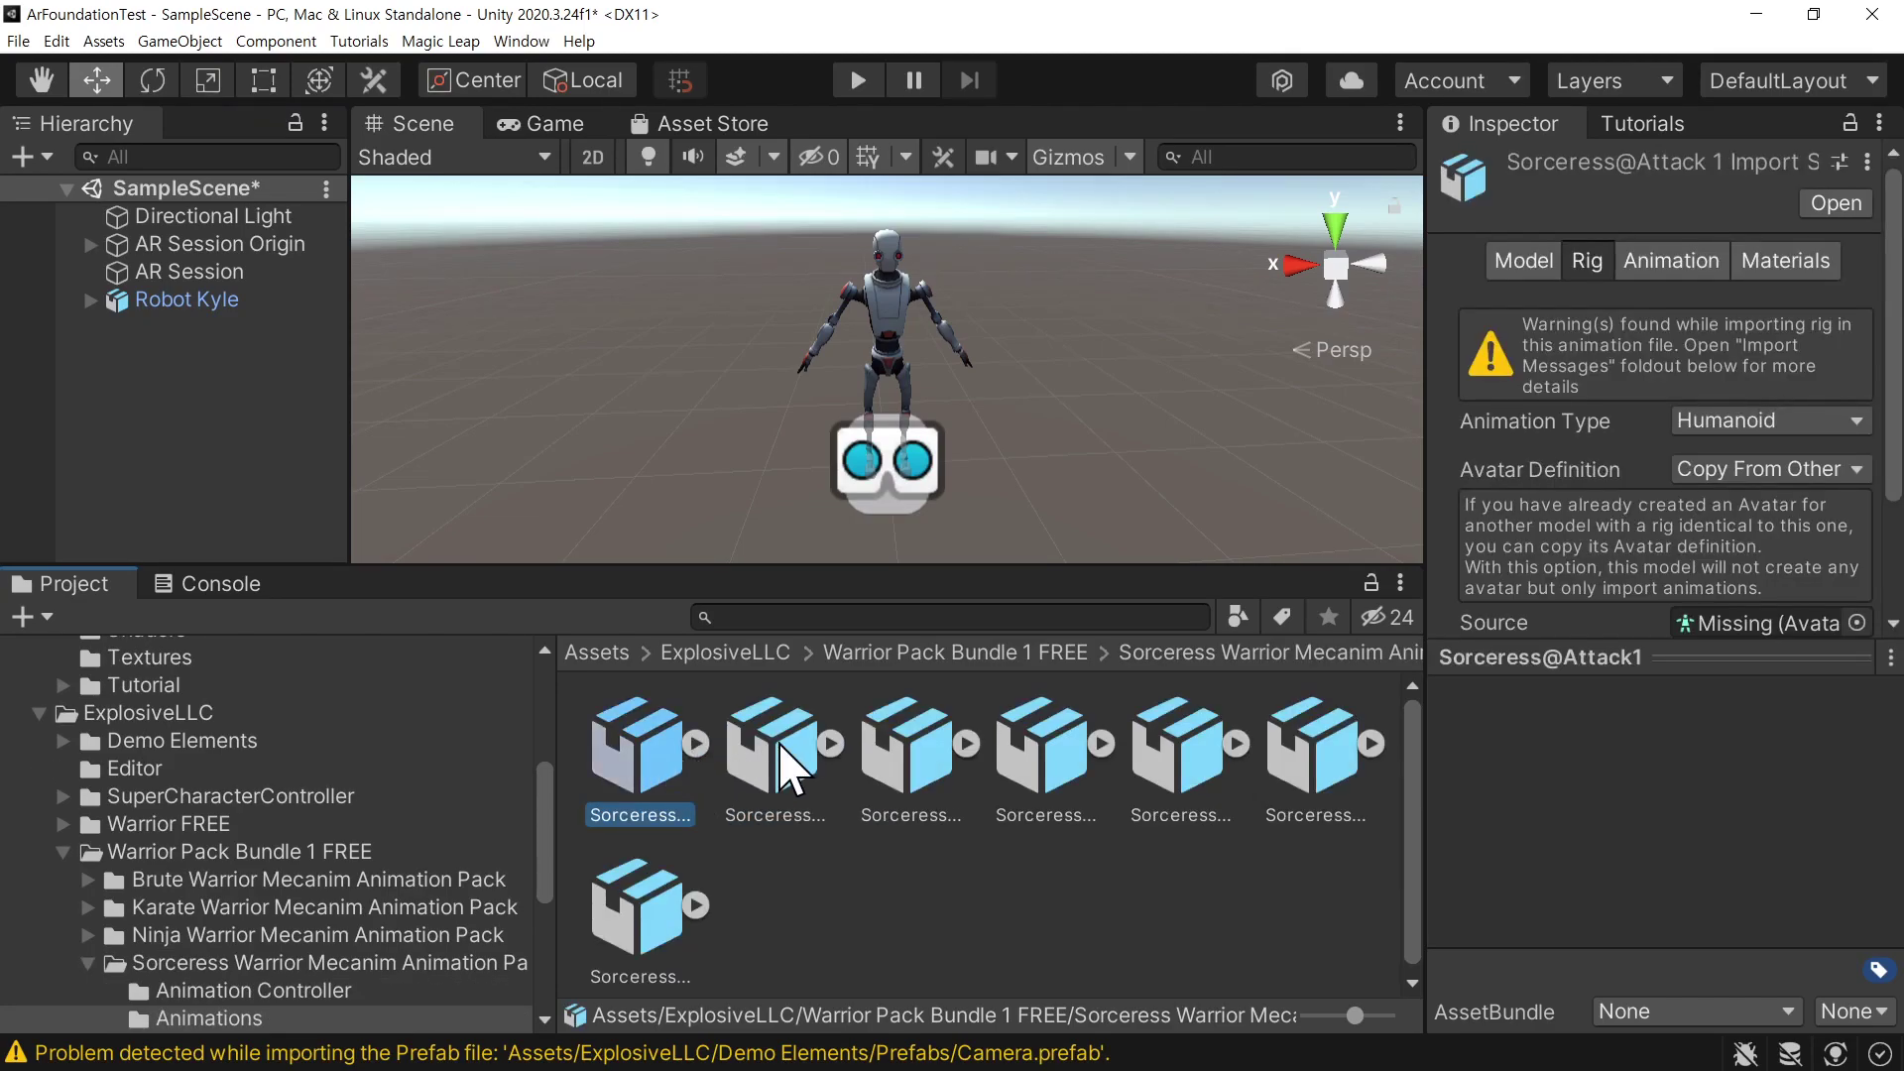
{"action": "left_click", "coordinate": [785, 774]}
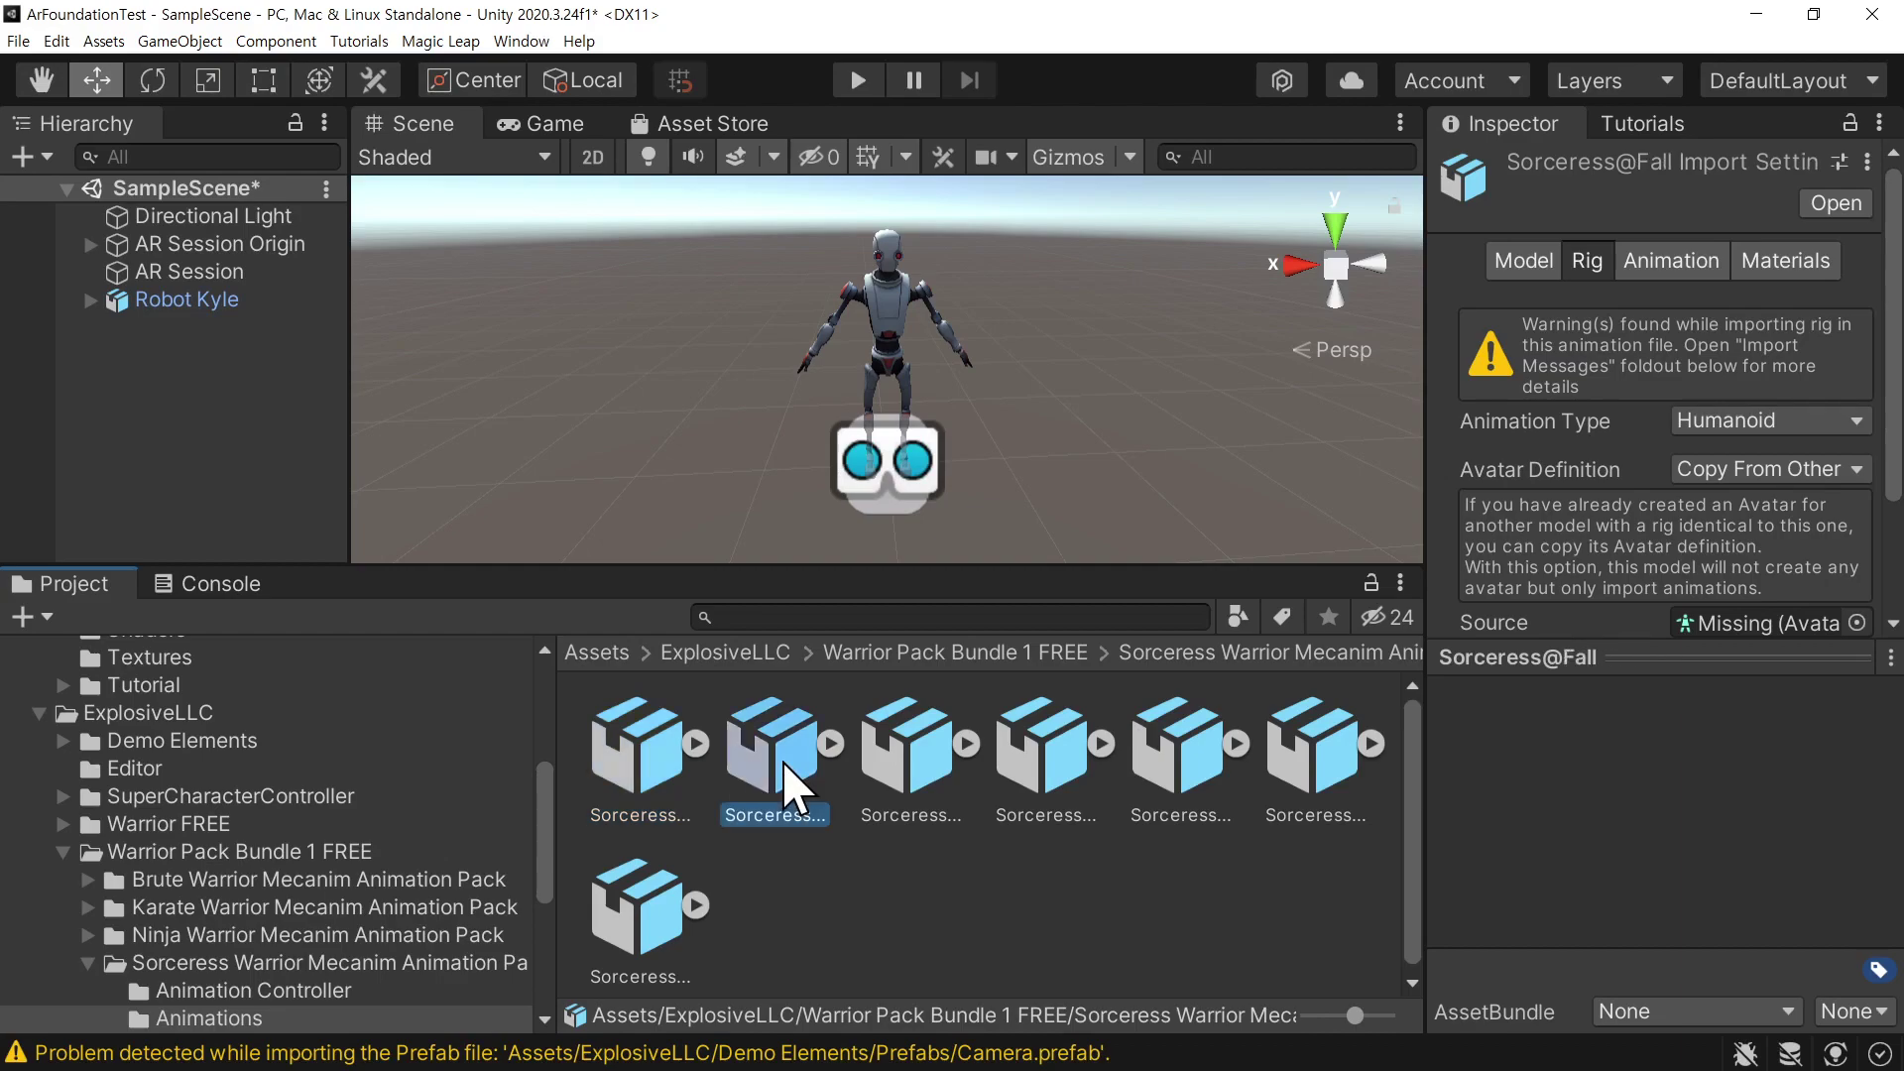
{"action": "left_click", "coordinate": [902, 774]}
{"action": "left_click", "coordinate": [1056, 769]}
{"action": "left_click", "coordinate": [947, 768]}
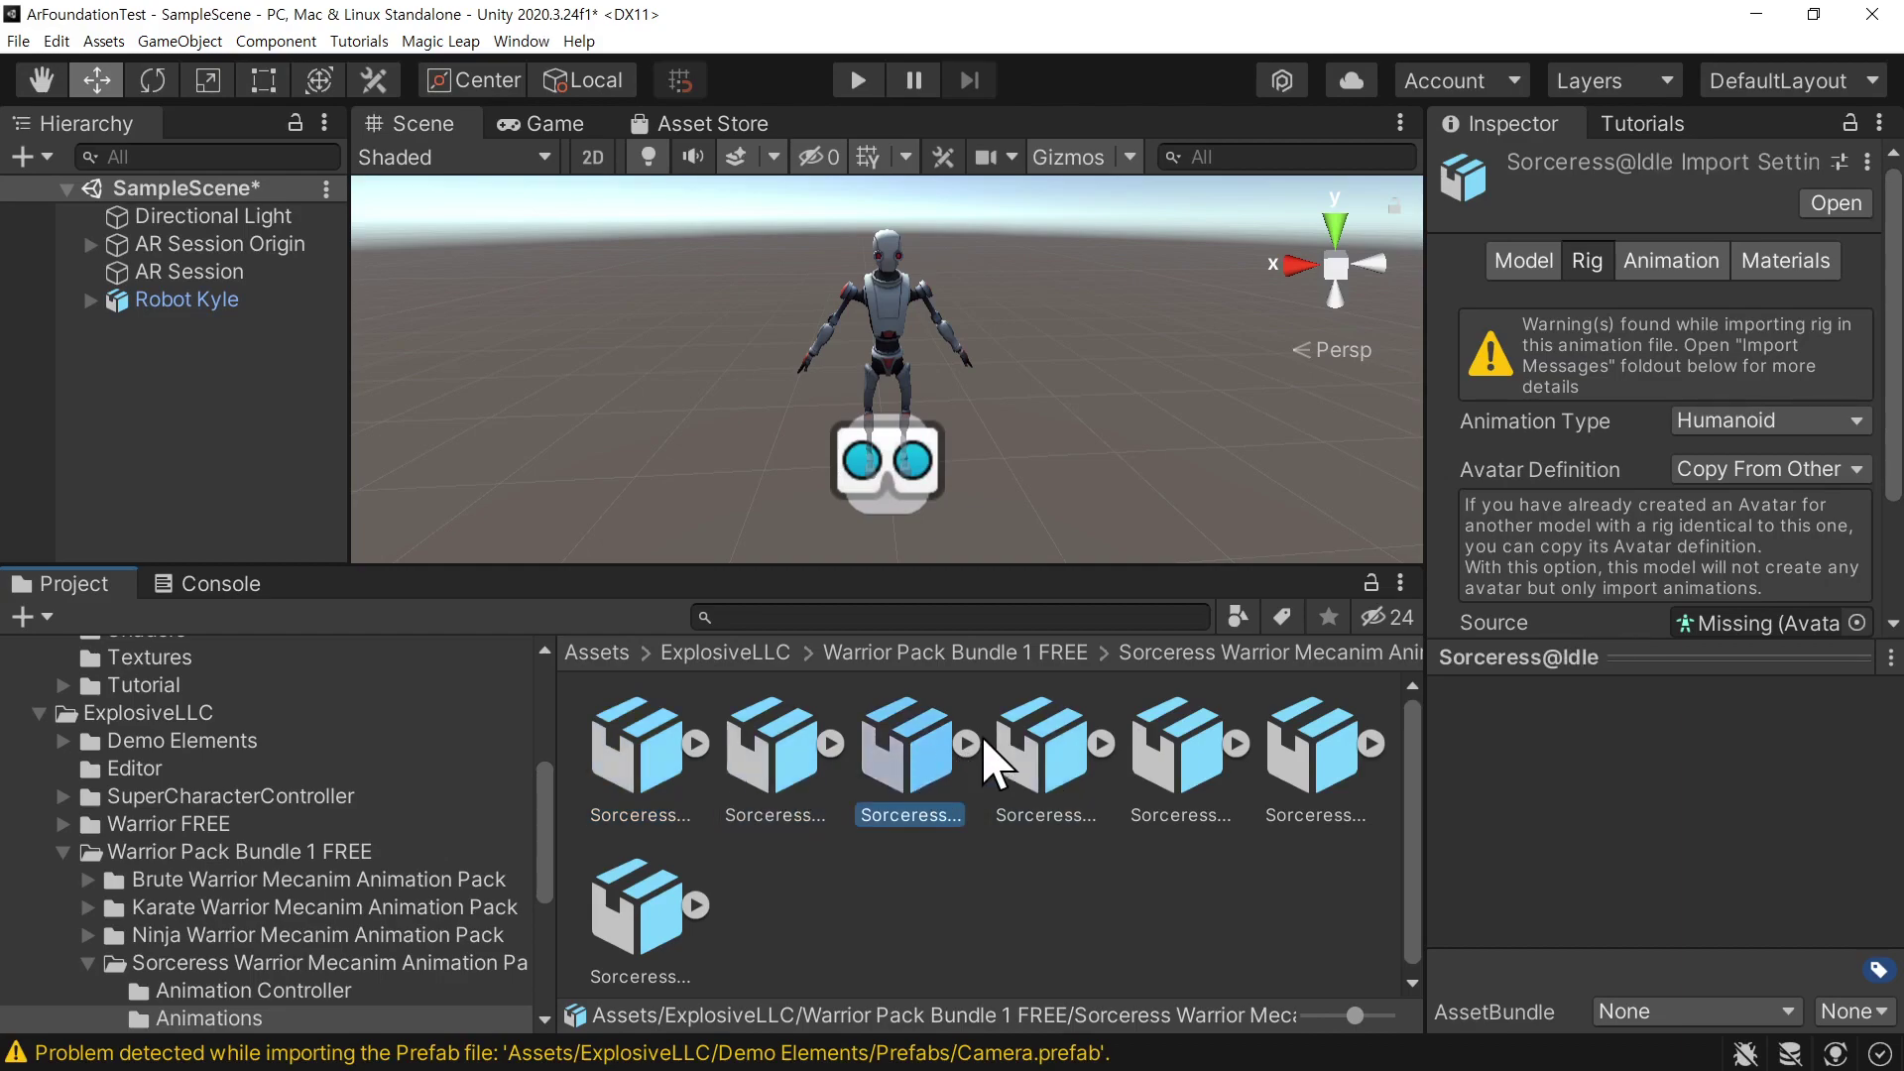
{"action": "left_click", "coordinate": [967, 743]}
{"action": "left_click_drag", "start_coordinate": [1326, 753], "coordinate": [196, 297]}
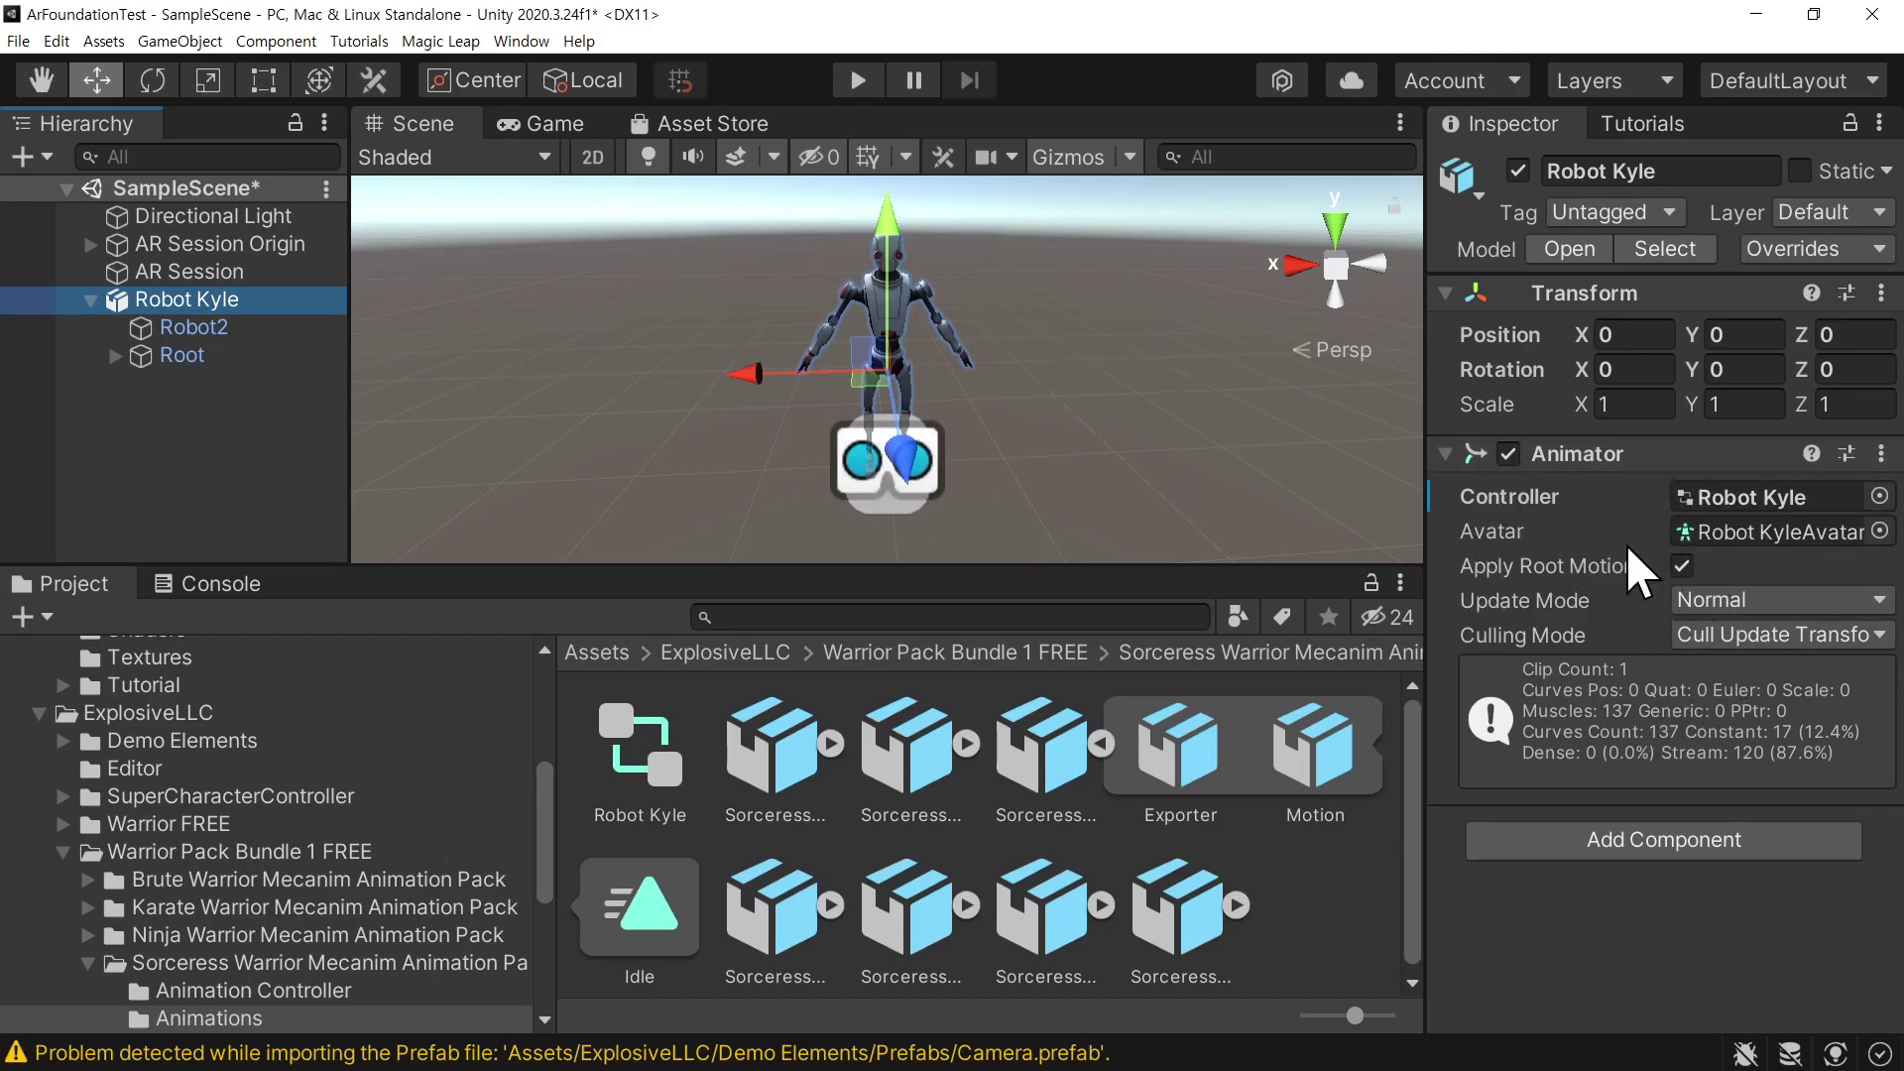
Run the scene, examine Robot Kyle's Sorceress idle animation in the Scene view, and stop playback
{"action": "left_click", "coordinate": [857, 80]}
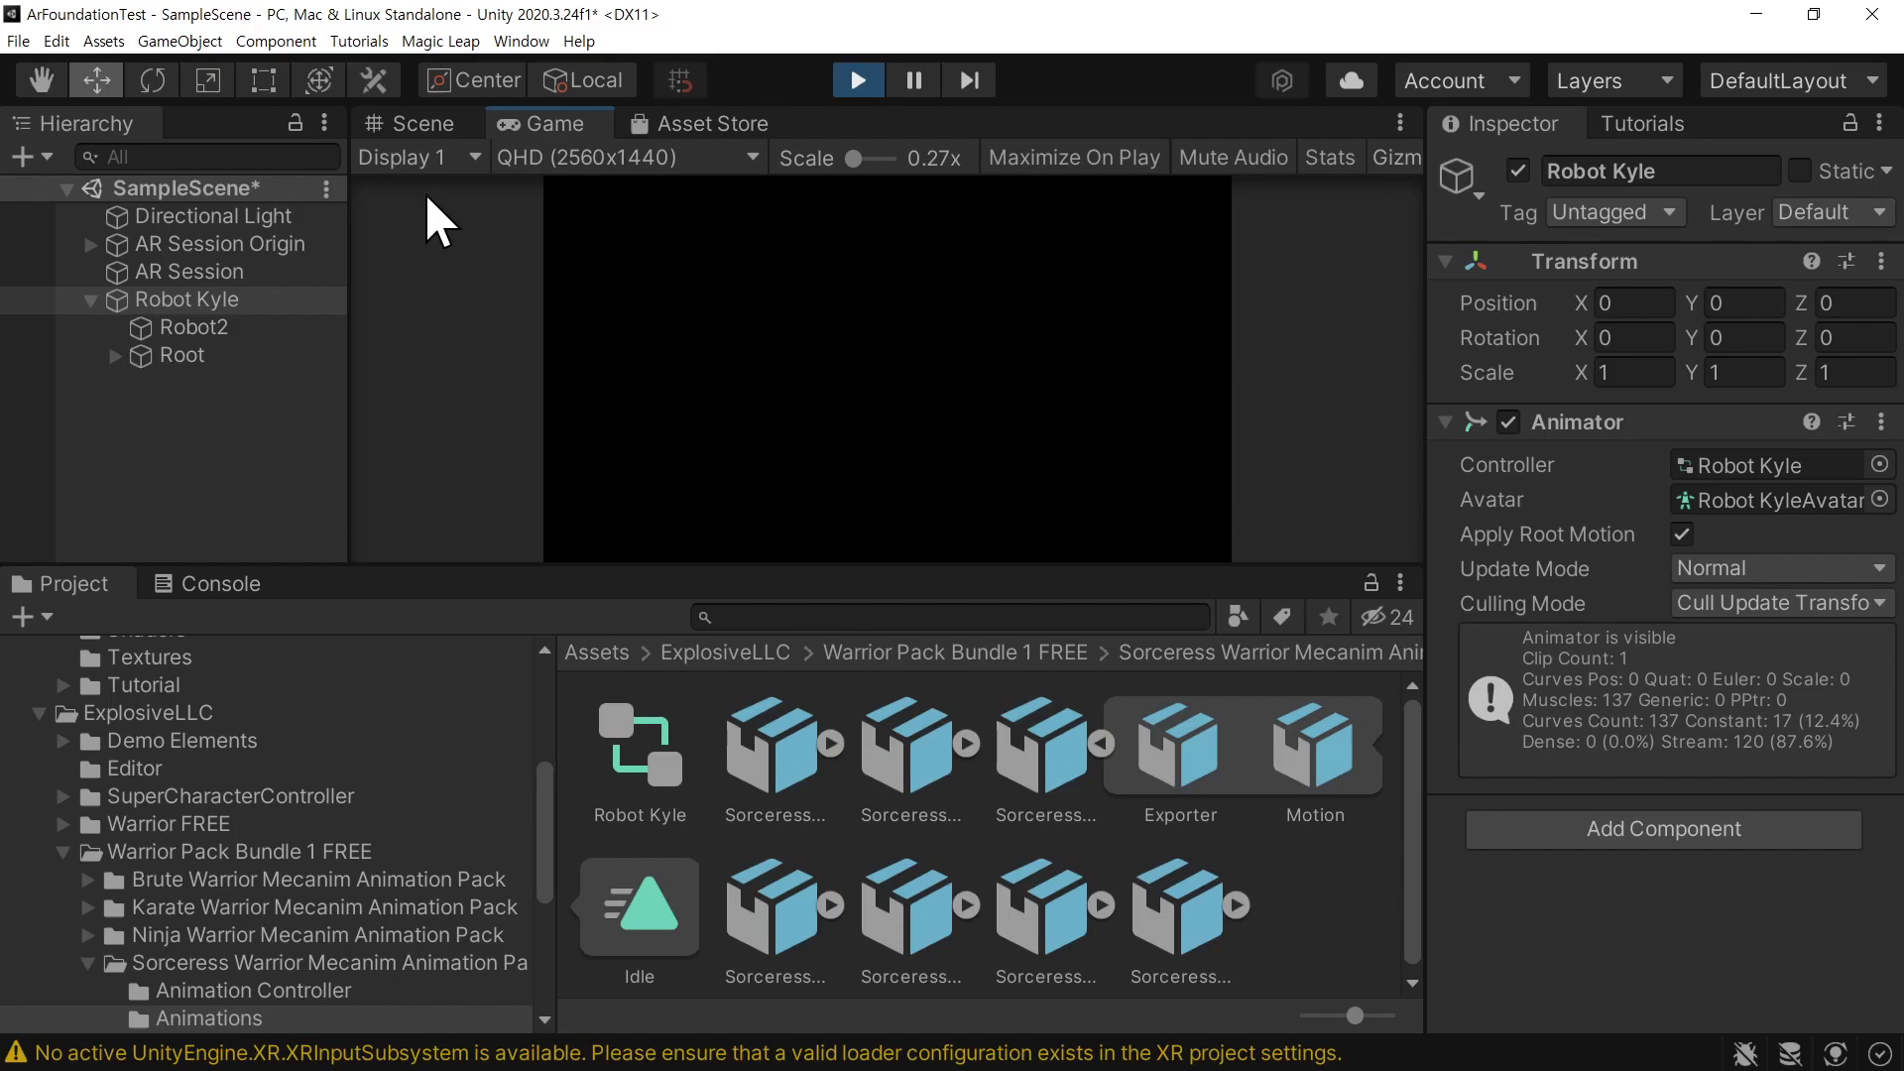
{"action": "left_click", "coordinate": [415, 125]}
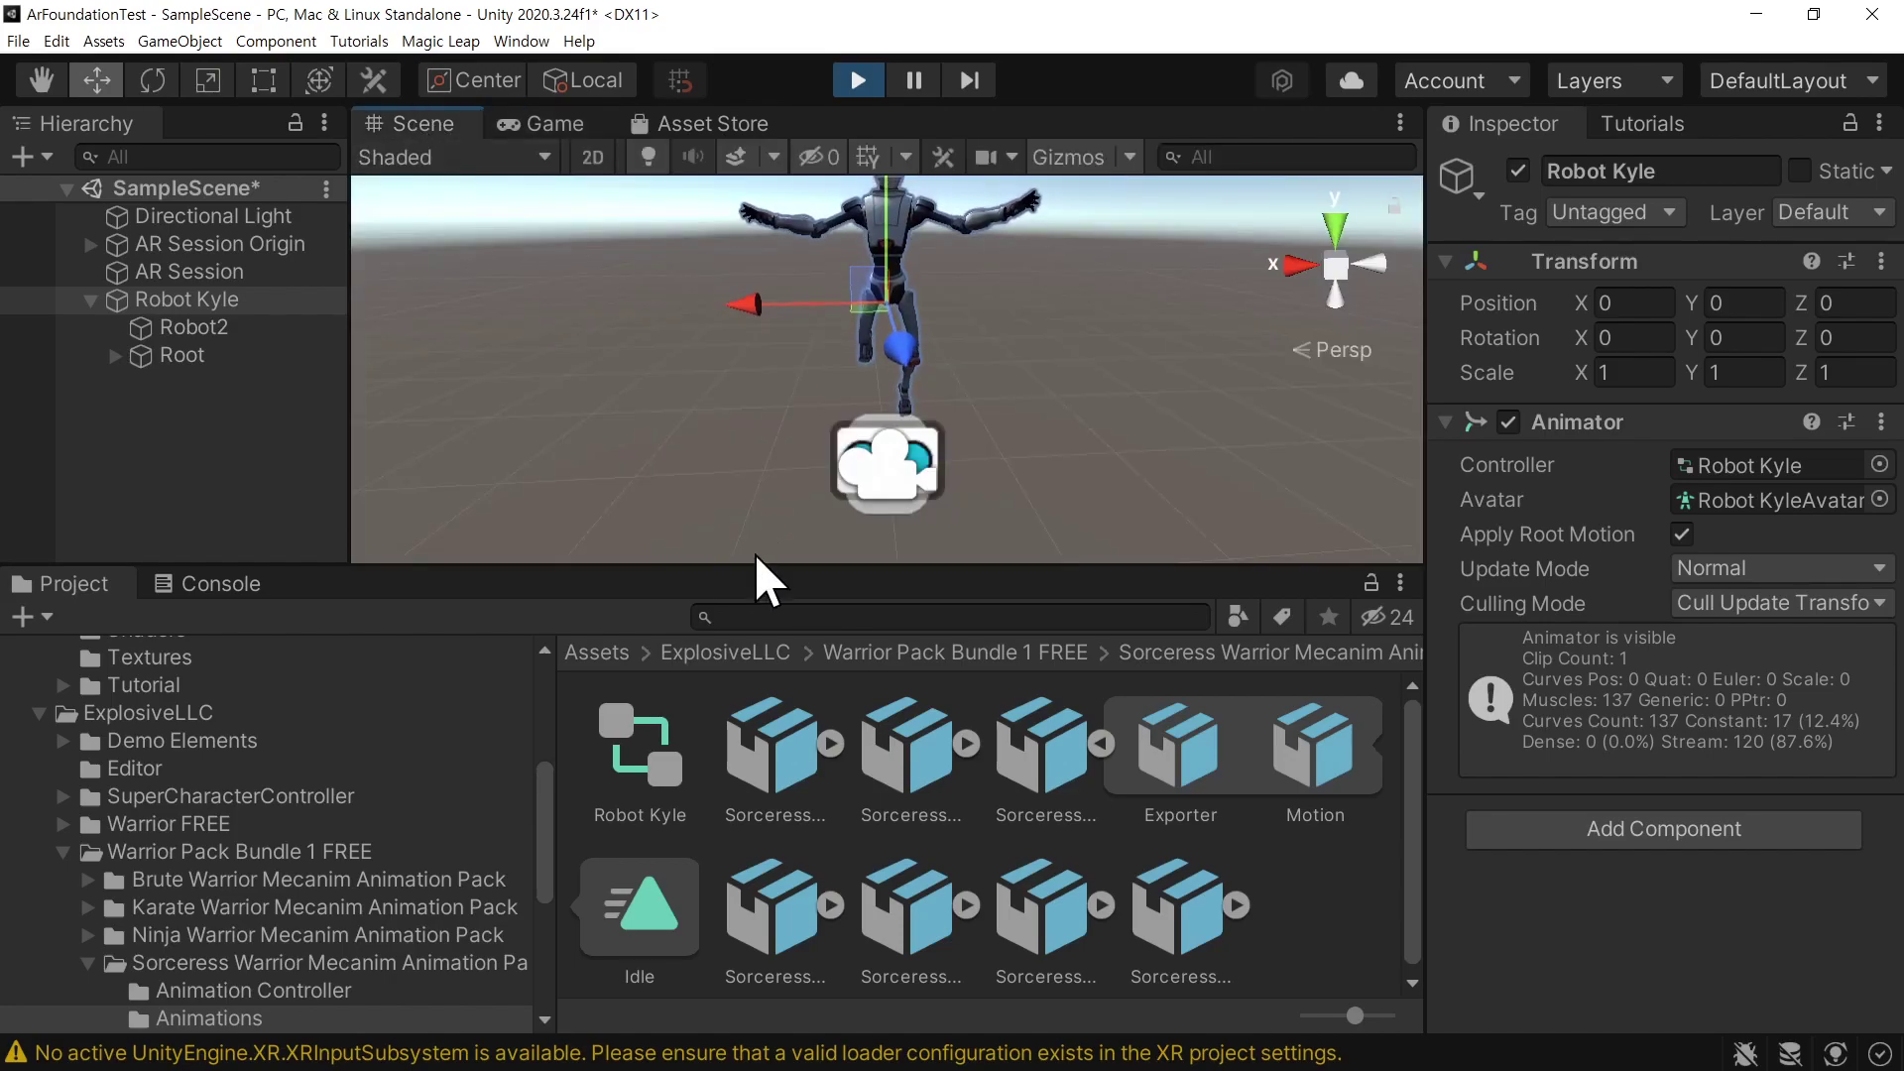
{"action": "middle_click_drag", "start_coordinate": [740, 216], "coordinate": [693, 343]}
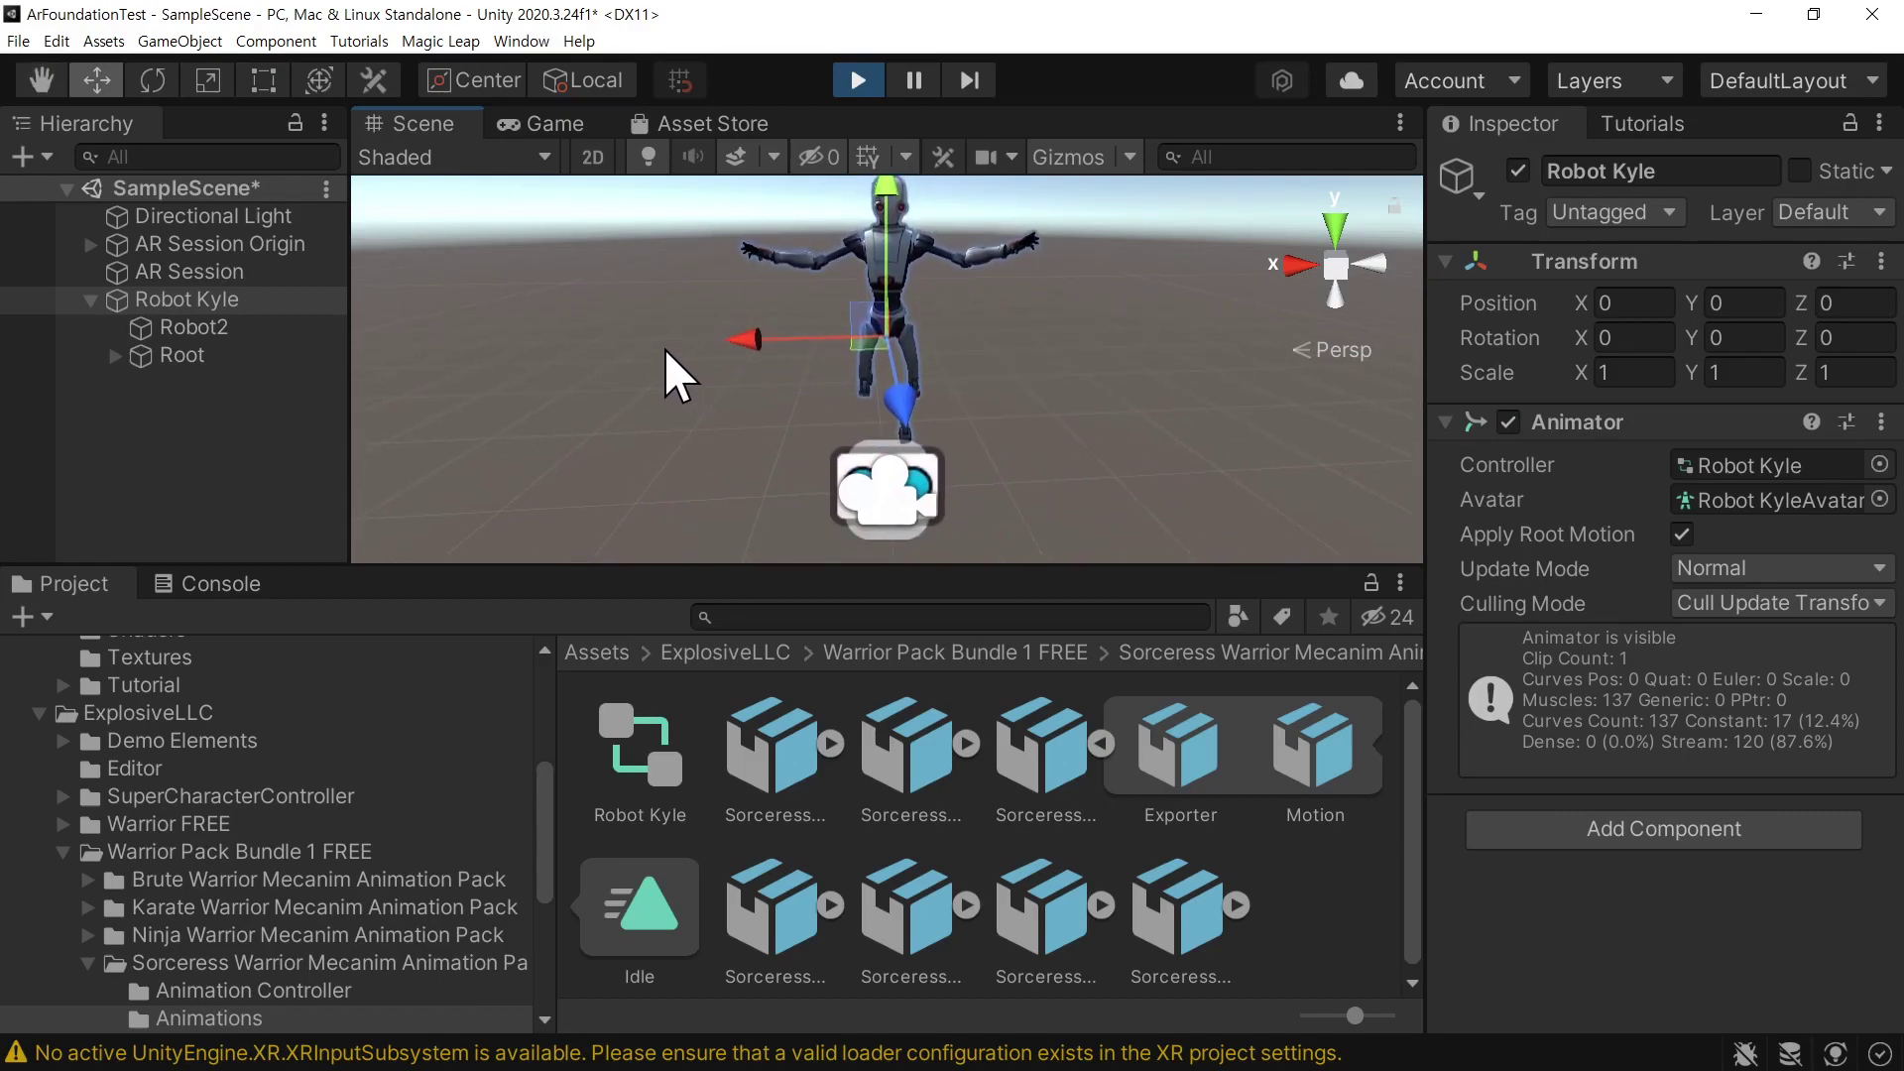
{"action": "left_click_drag", "start_coordinate": [629, 340], "coordinate": [802, 399], "text": "alt"}
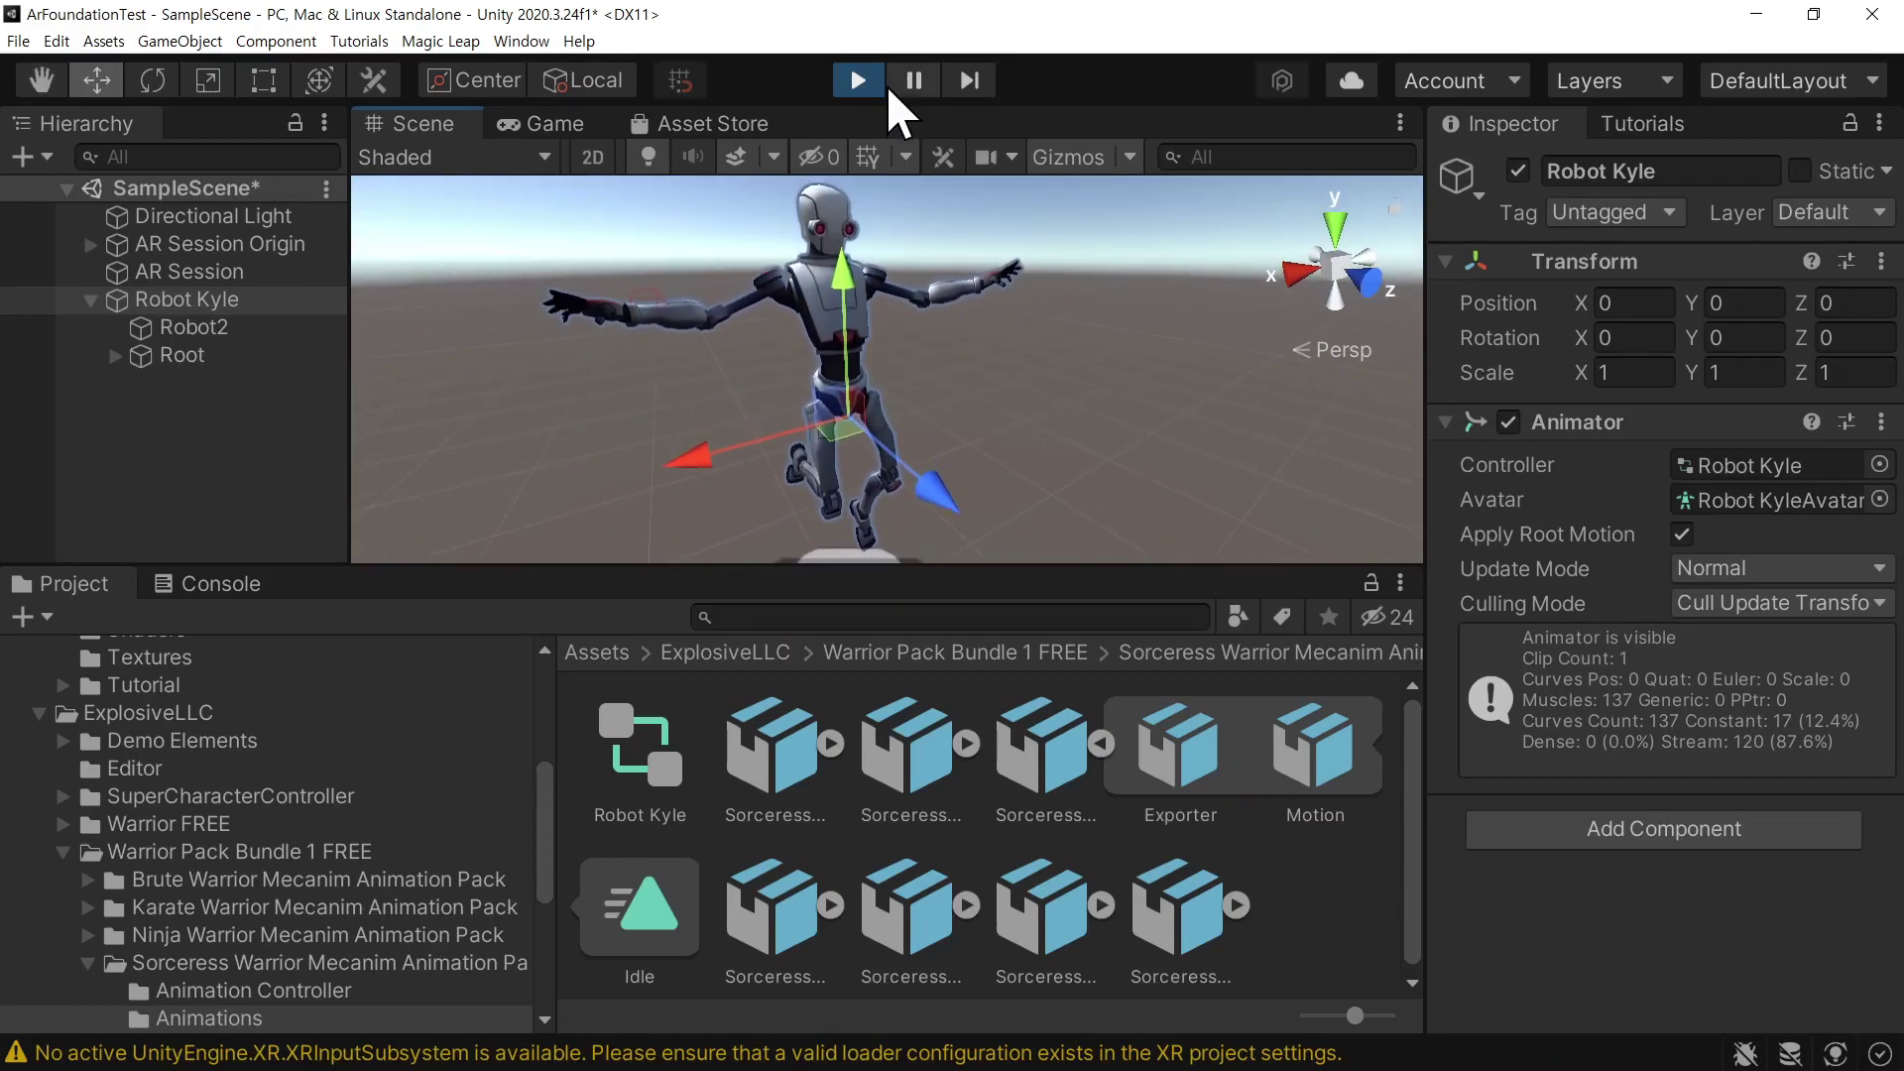
{"action": "left_click", "coordinate": [859, 81]}
Open the Animations folder of the Brute Warrior Mecanim Animation Pack and expand Brute@Idle
{"action": "left_click", "coordinate": [837, 651]}
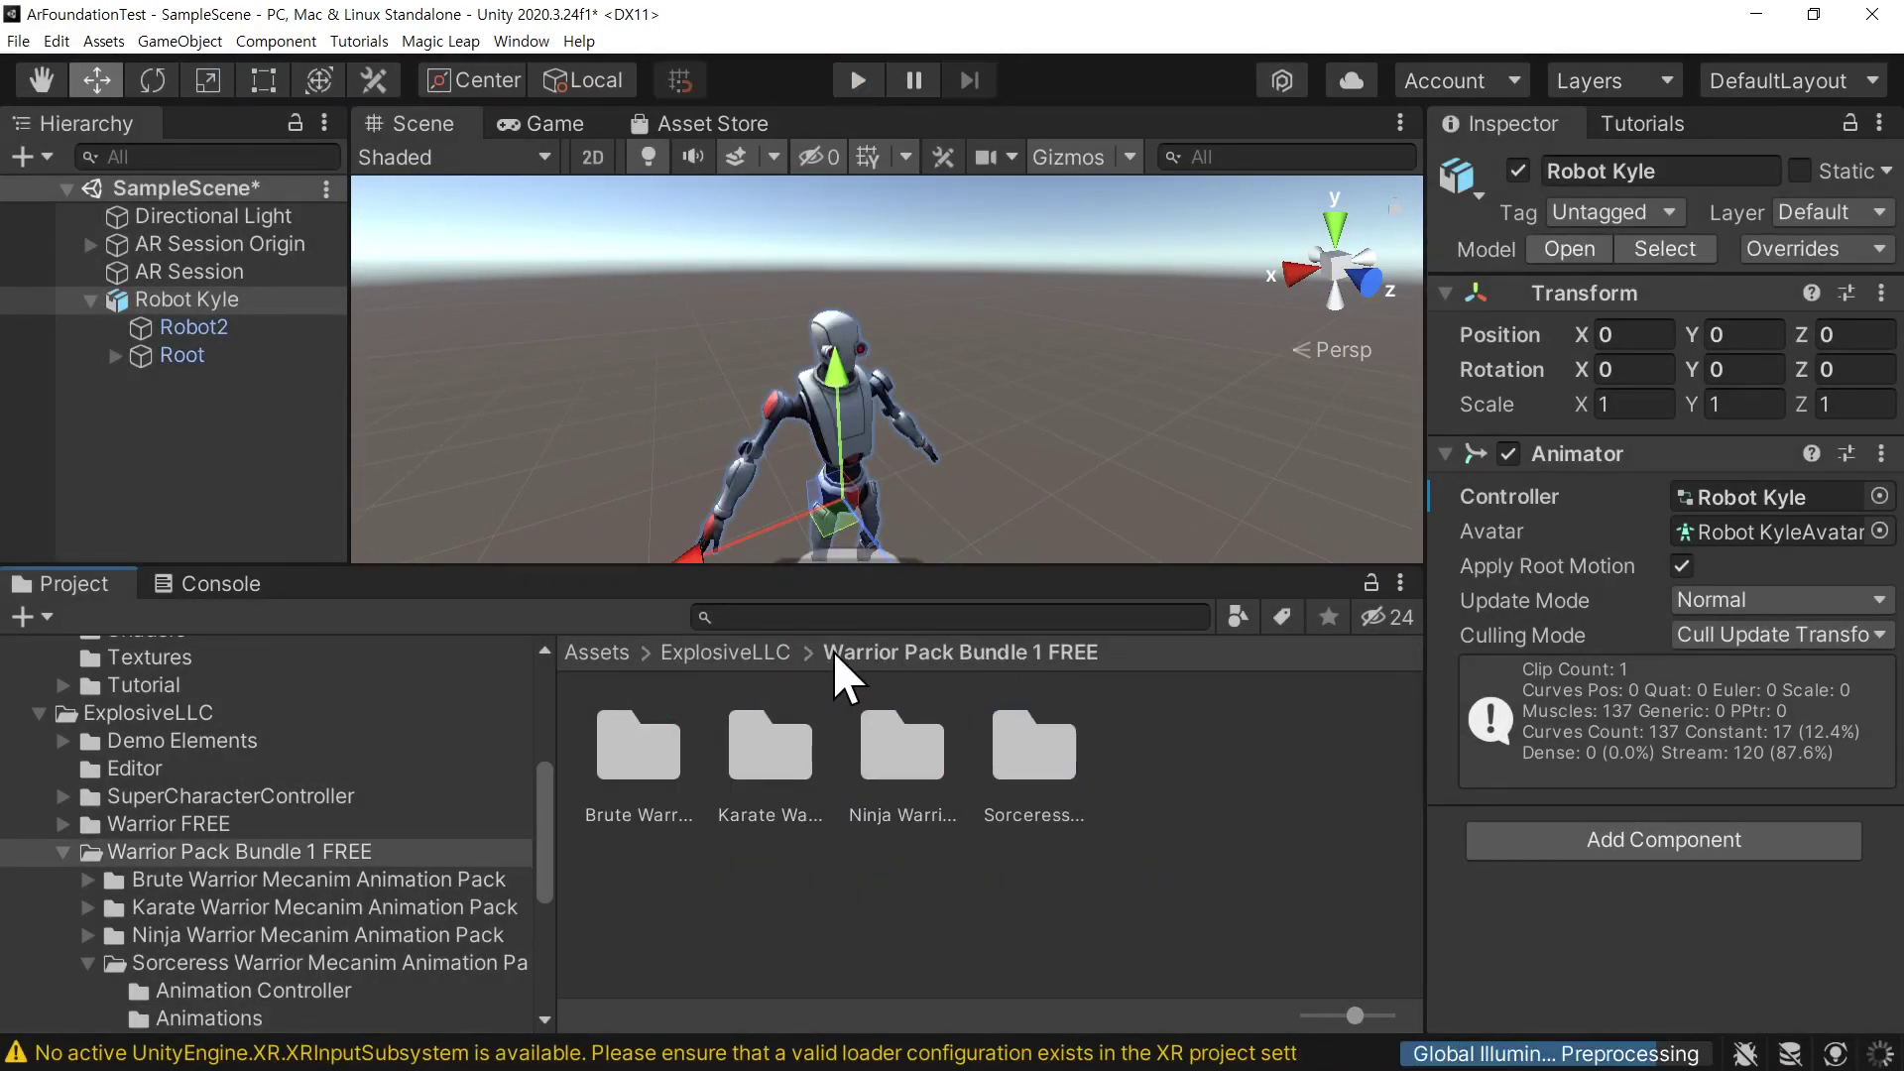
{"action": "double_click", "coordinate": [635, 758]}
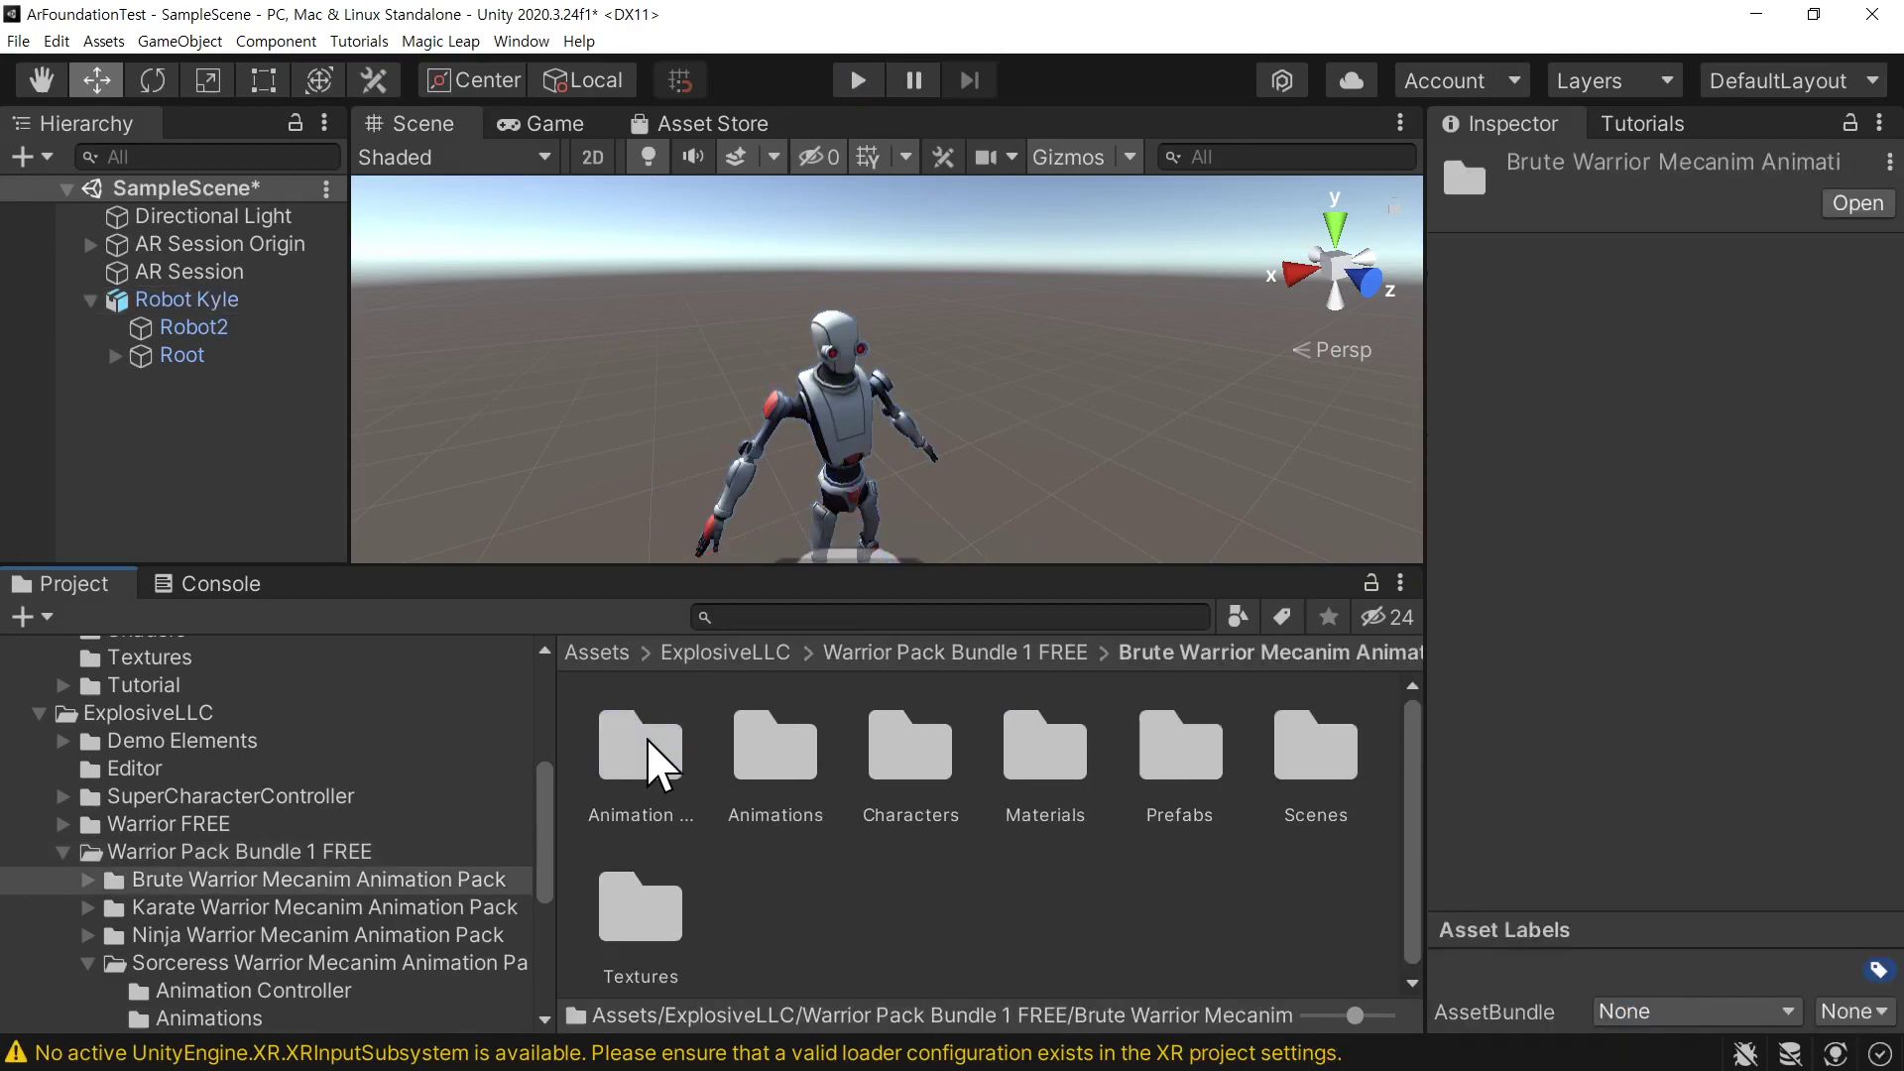
{"action": "double_click", "coordinate": [781, 748]}
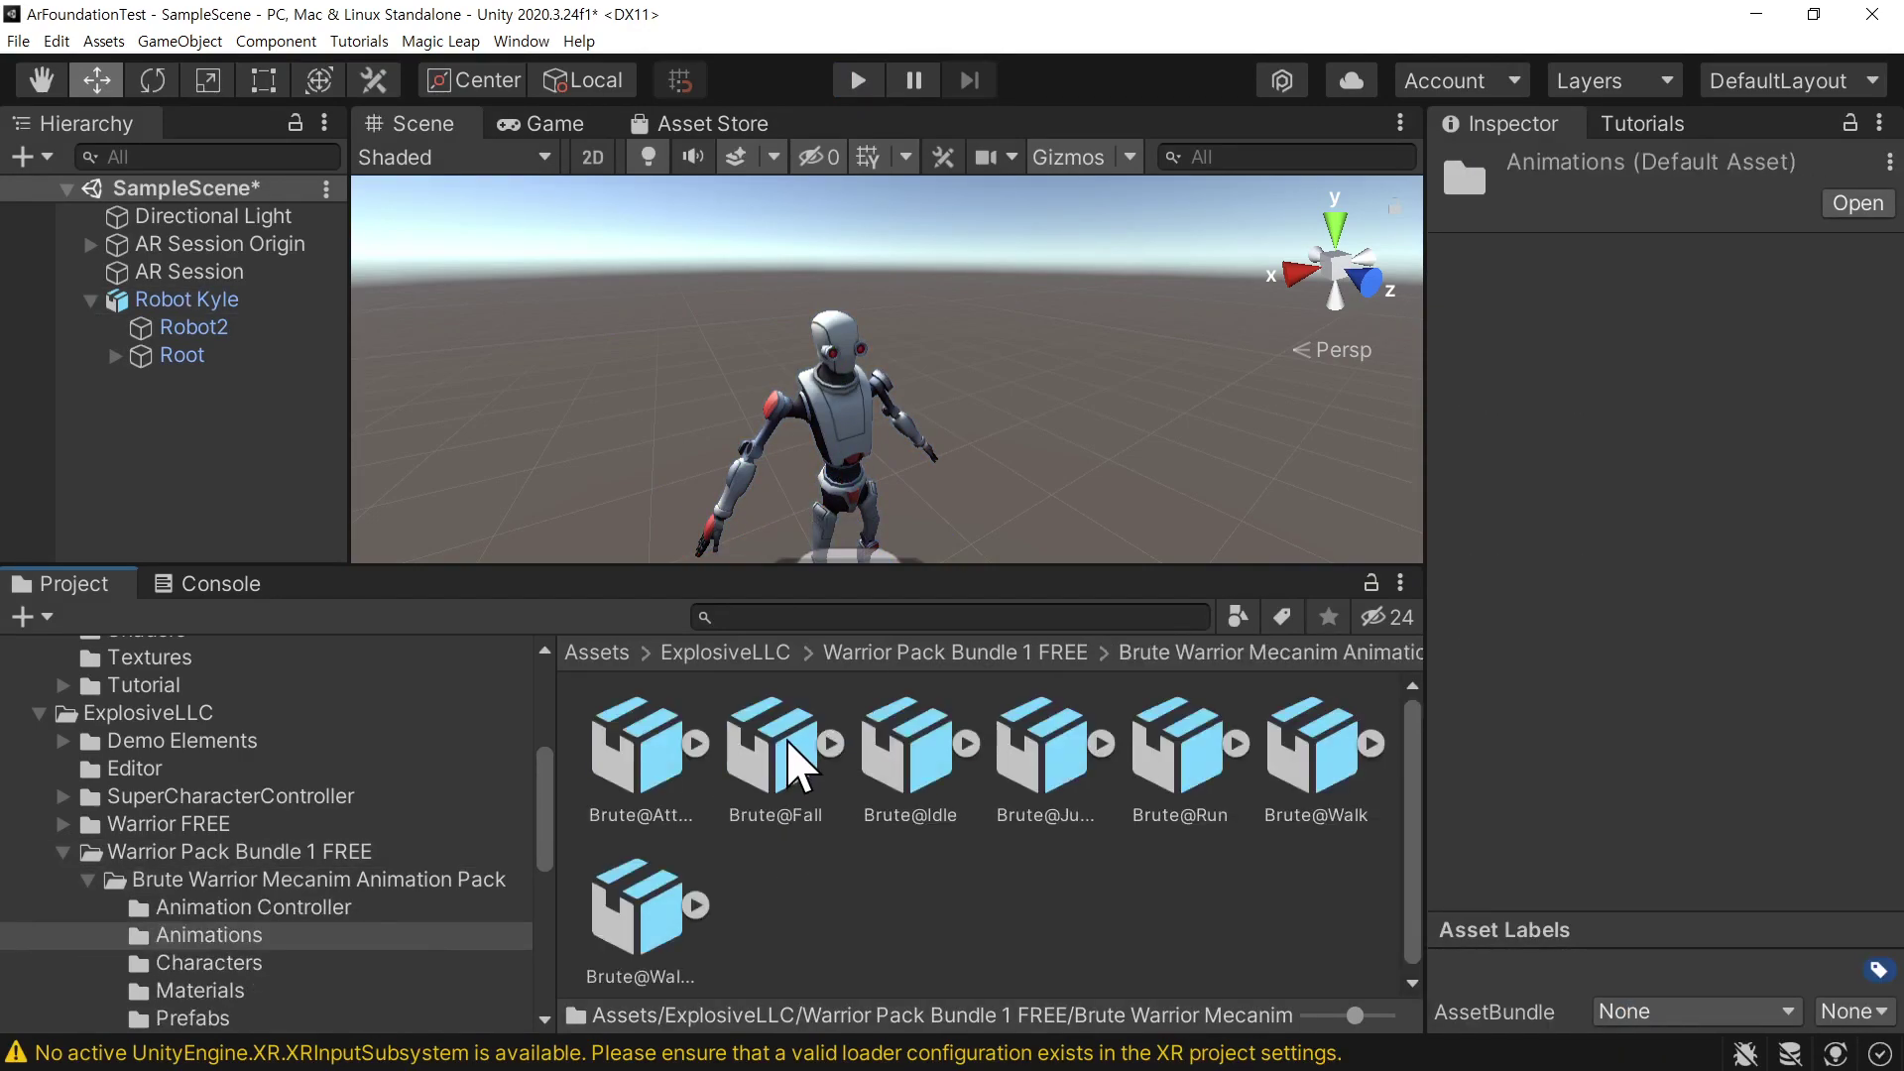
{"action": "left_click", "coordinate": [966, 742]}
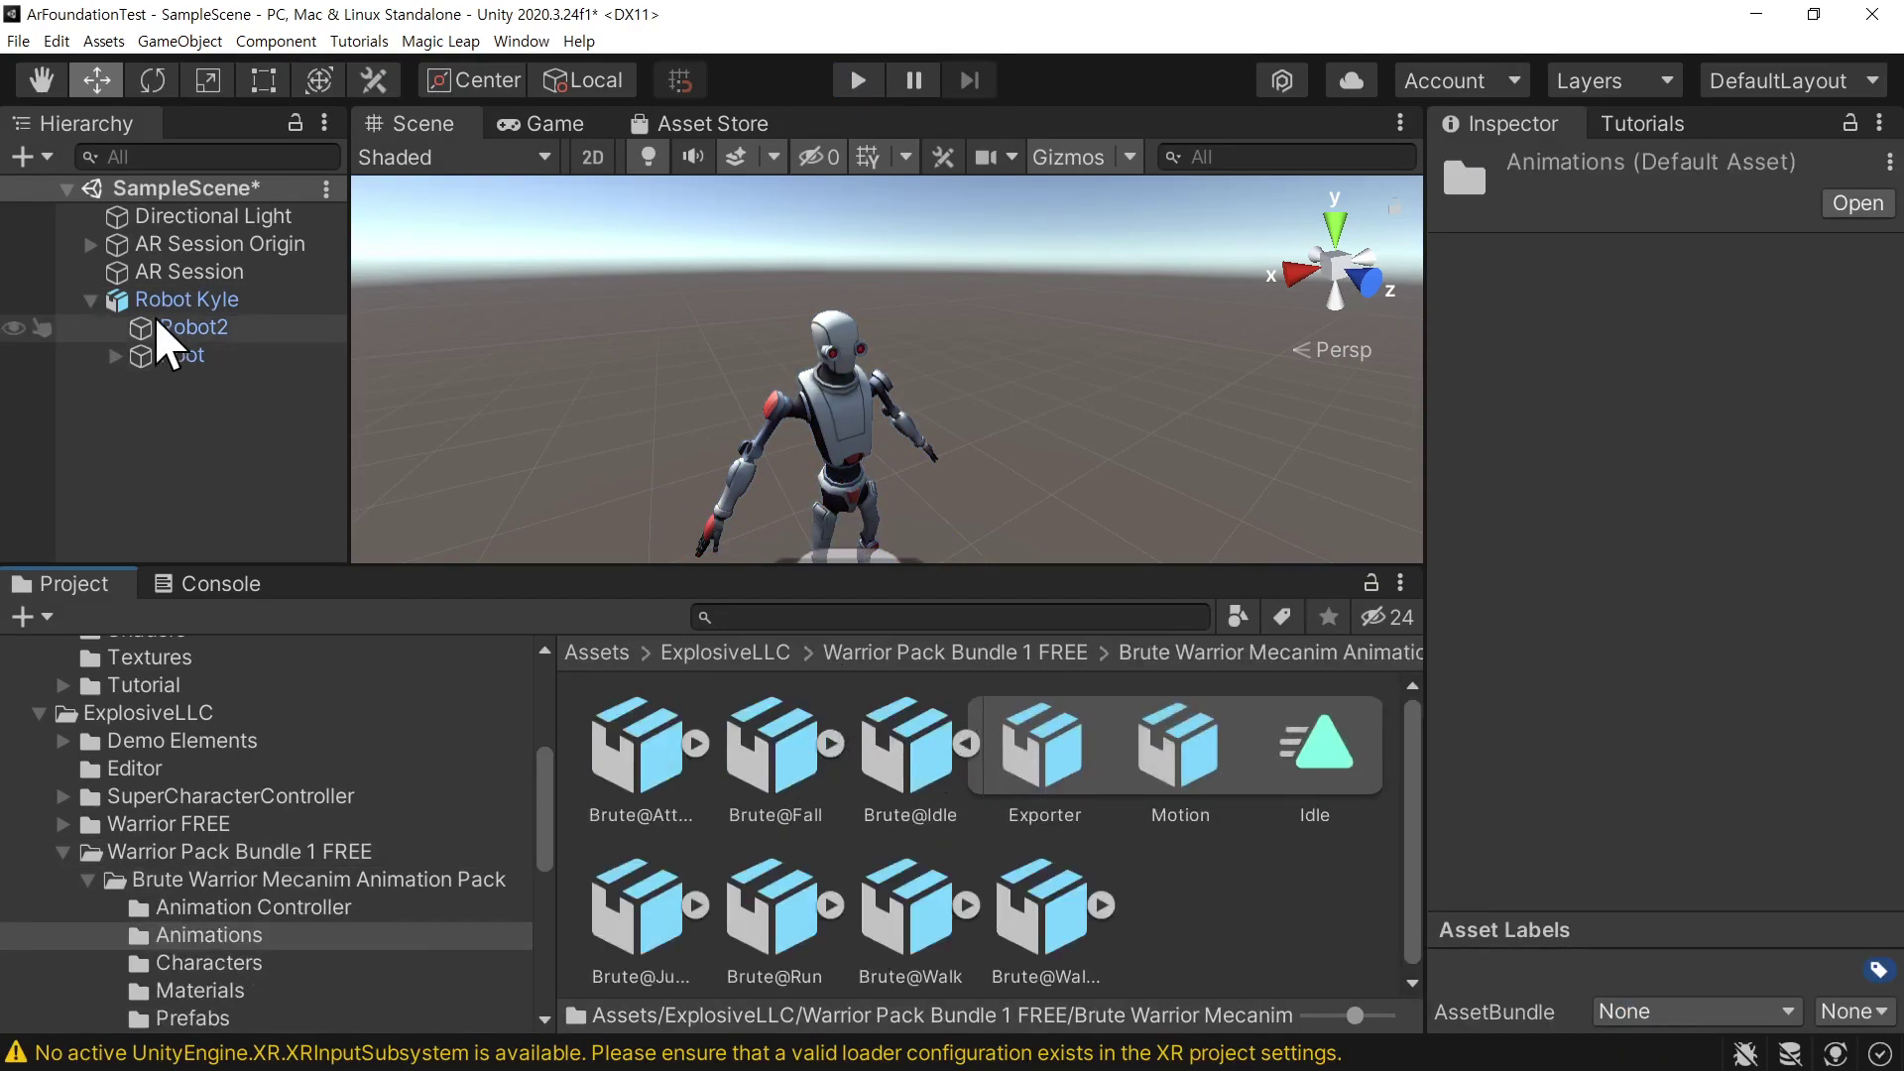
Delete Robot Kyle from SampleScene and add a fresh instance of the model from its Model folder
{"action": "right_click", "coordinate": [173, 300]}
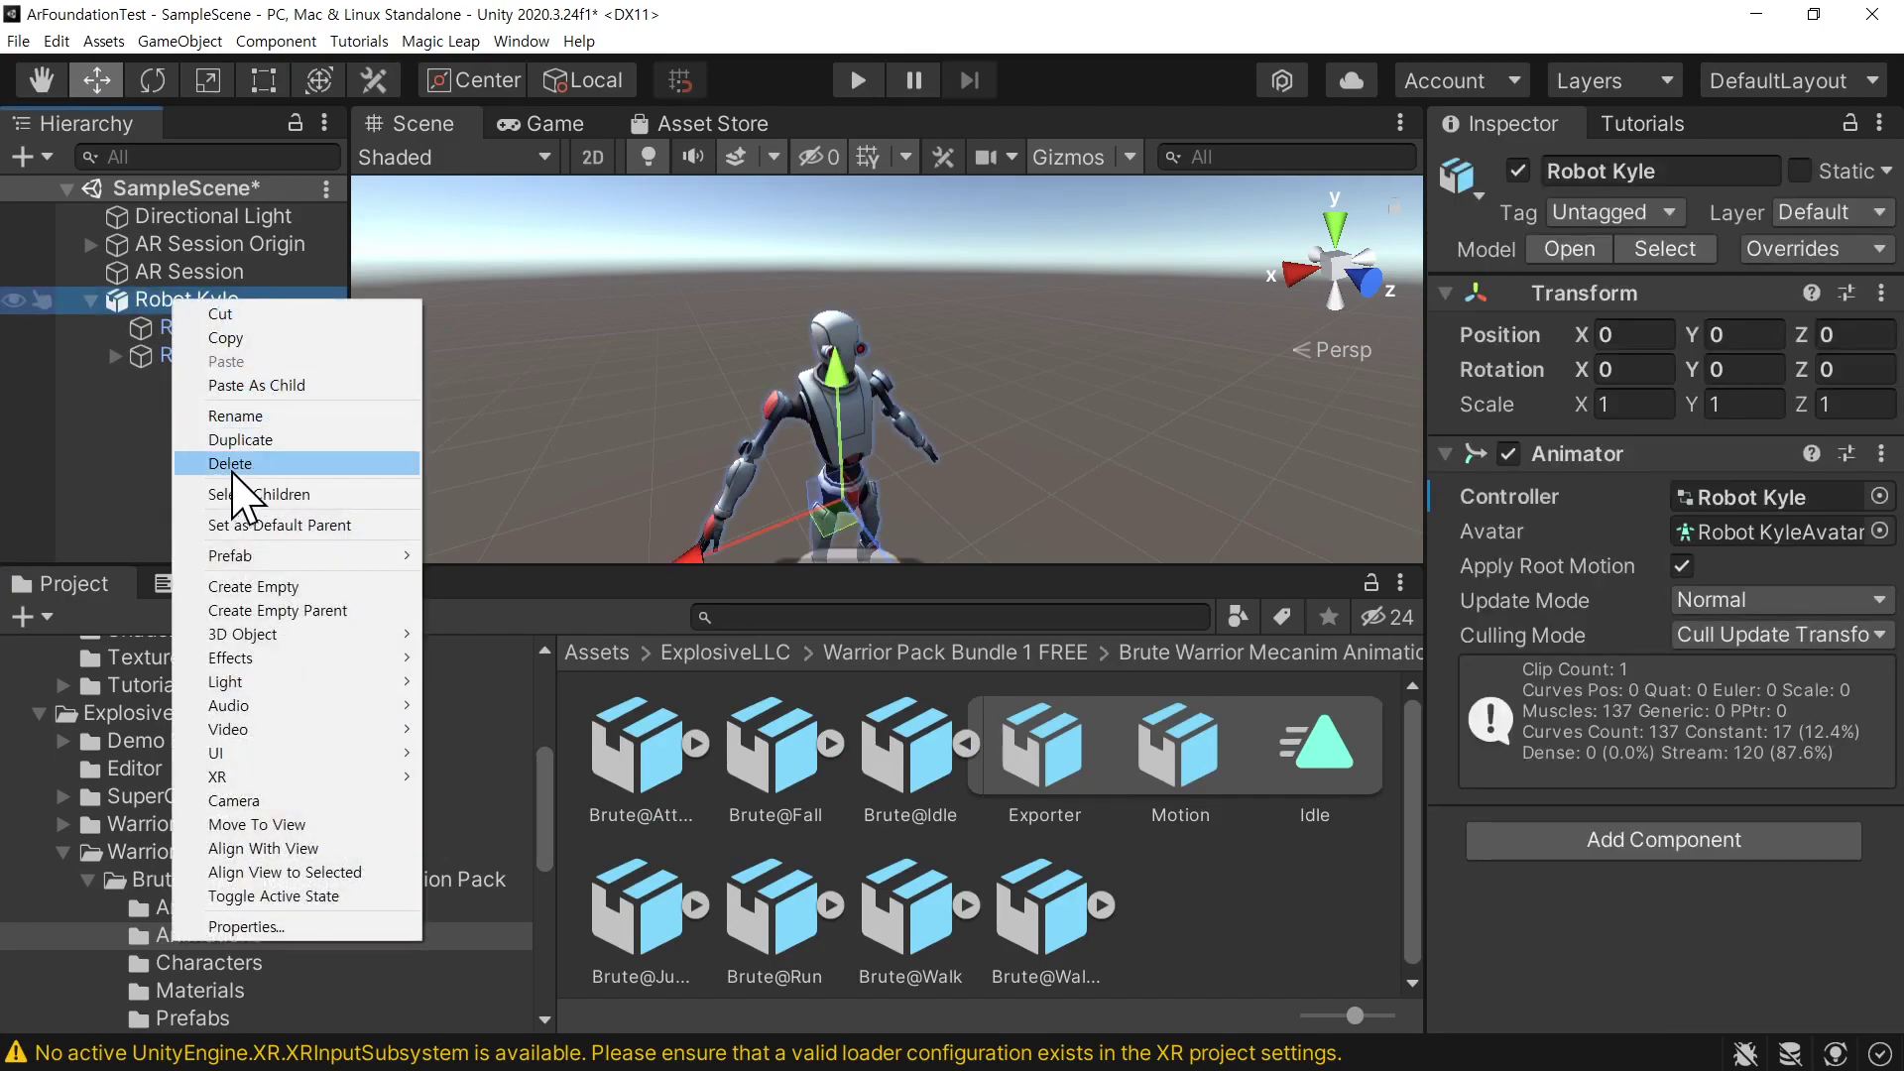
{"action": "left_click", "coordinate": [234, 466]}
{"action": "left_click", "coordinate": [596, 653]}
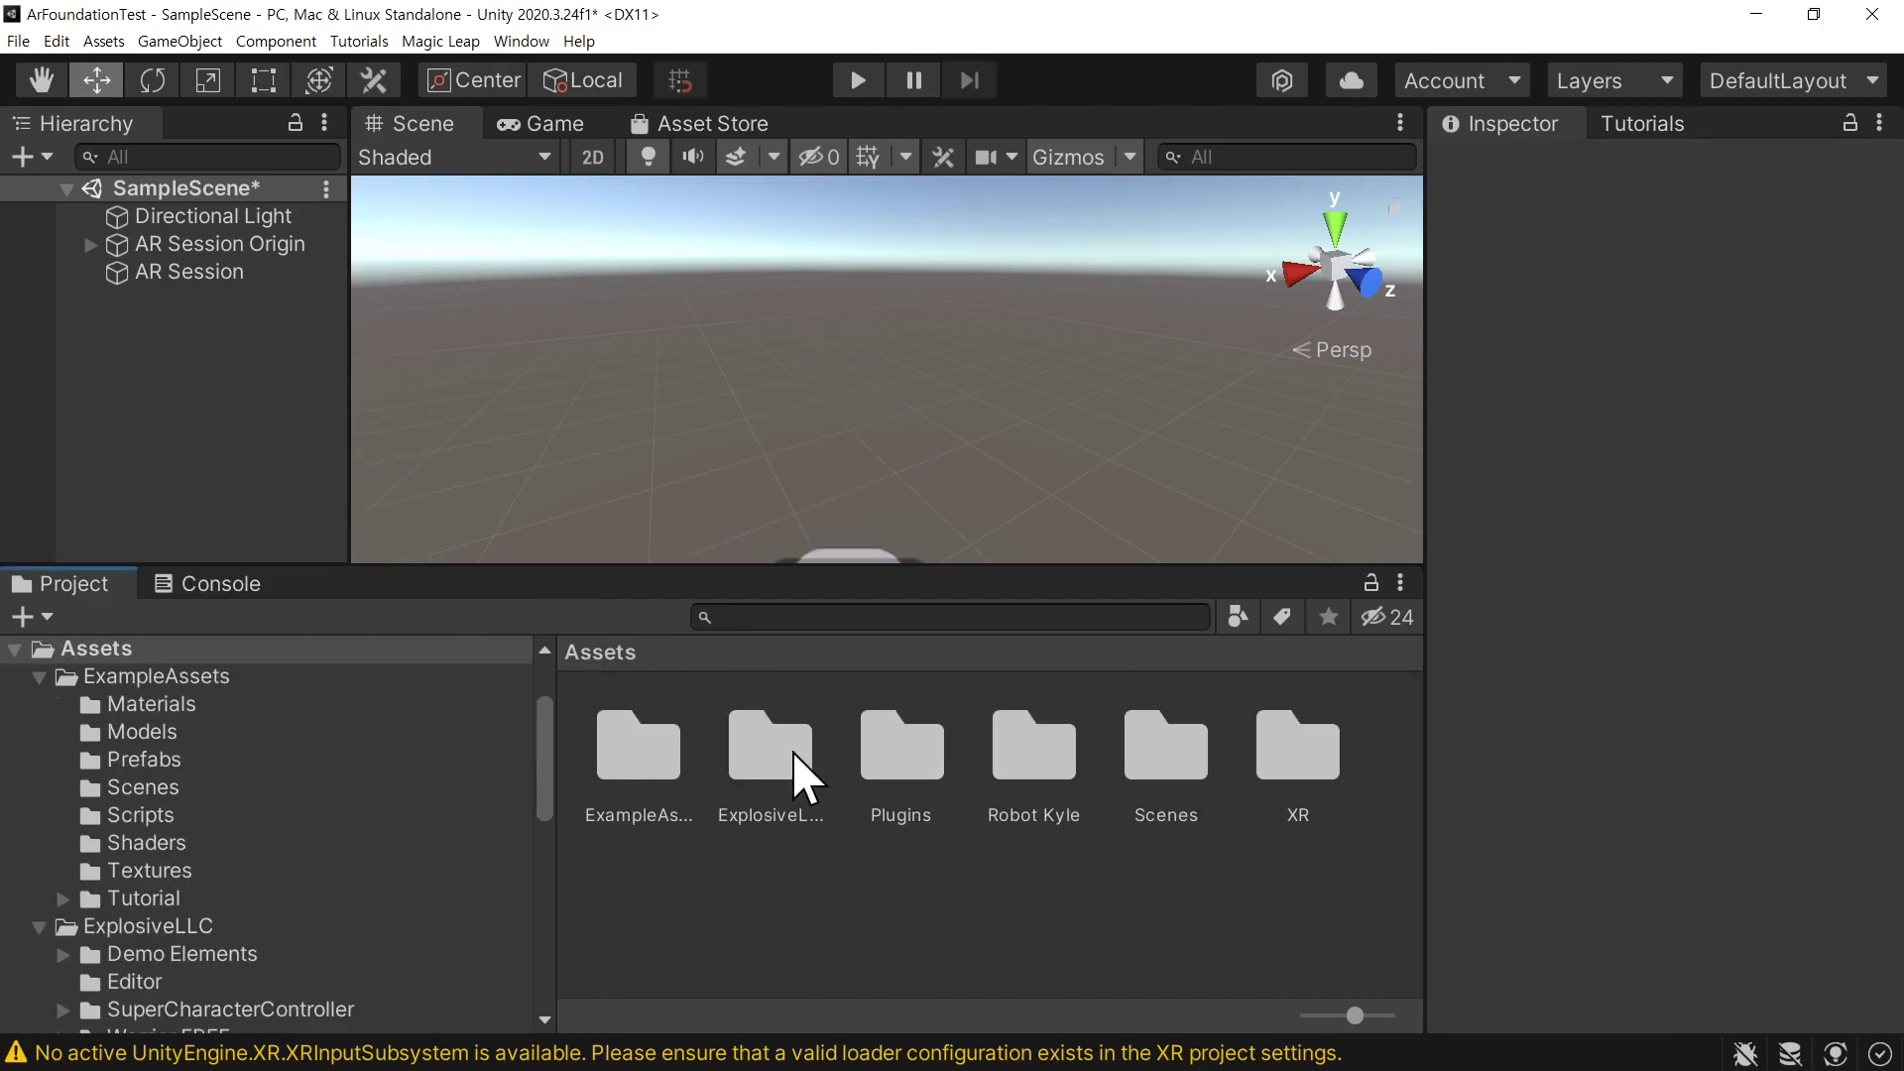
{"action": "double_click", "coordinate": [1033, 761]}
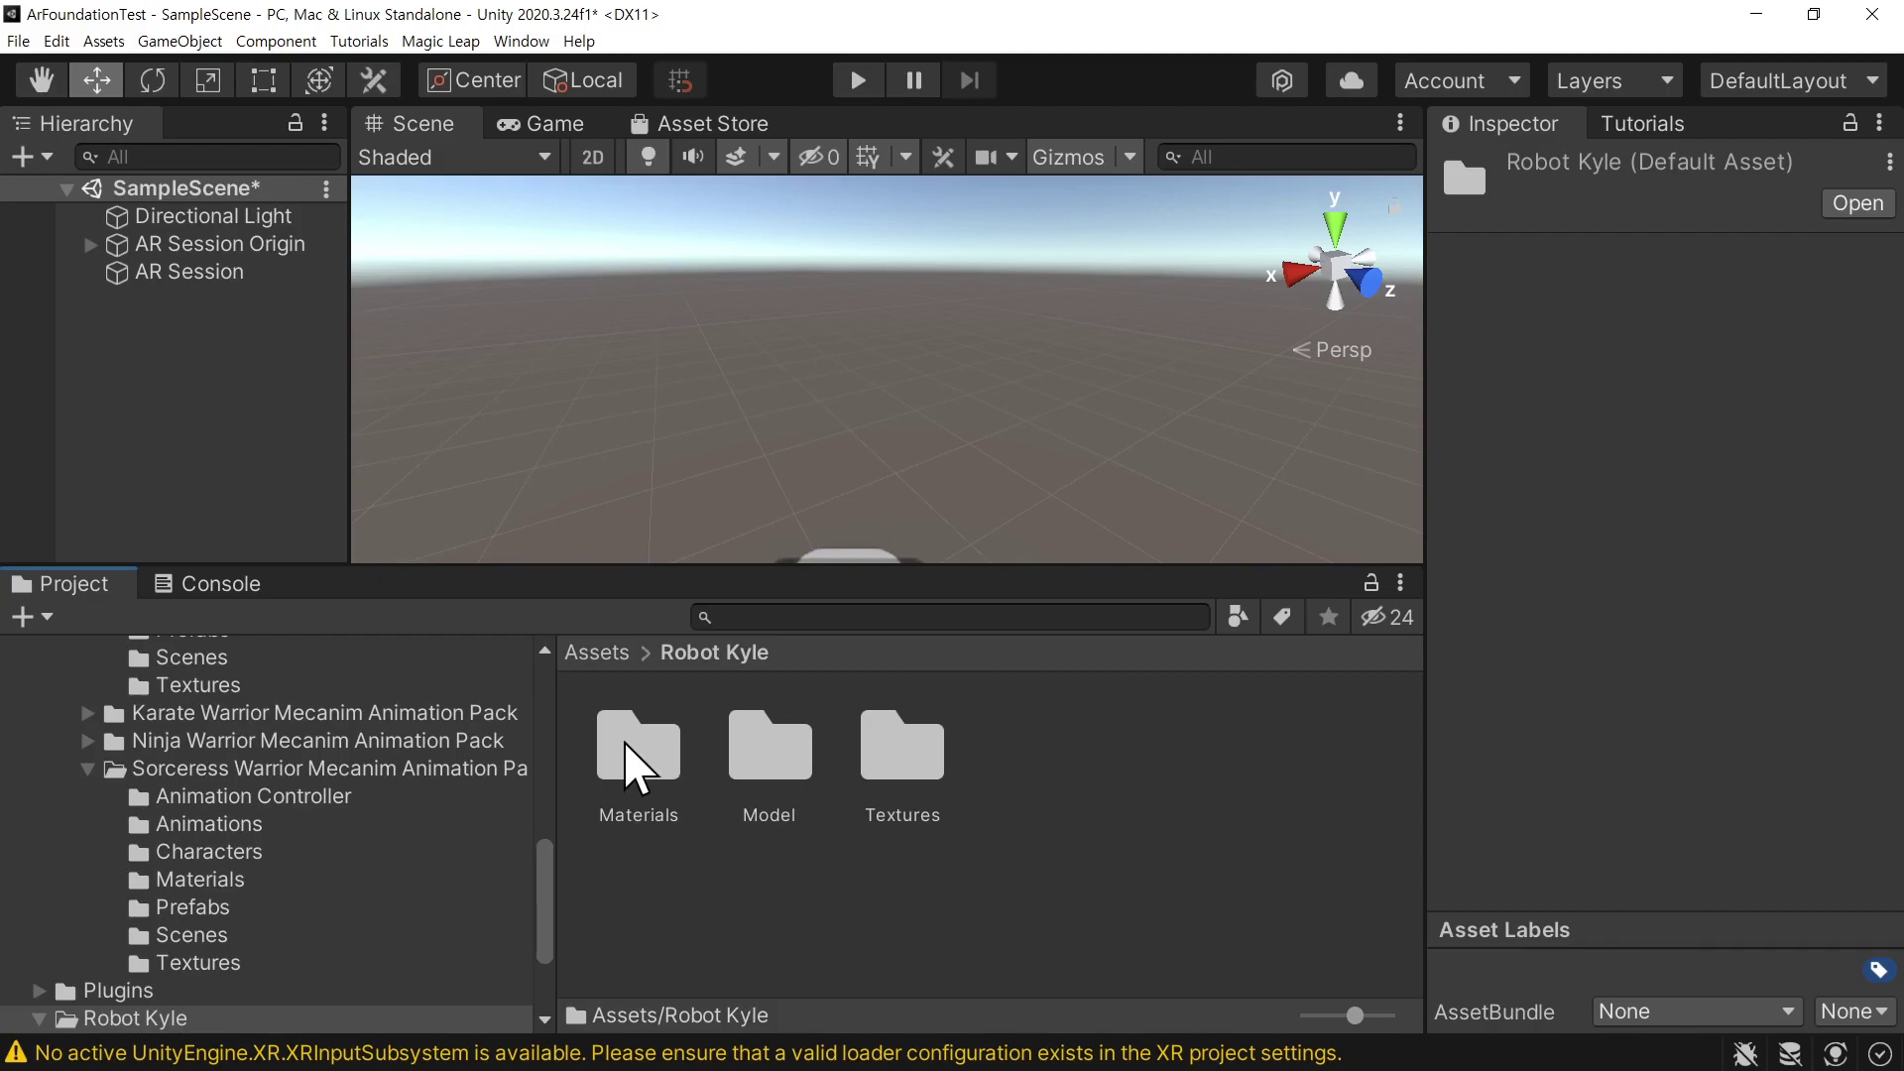
{"action": "double_click", "coordinate": [770, 756]}
{"action": "left_click_drag", "start_coordinate": [710, 769], "coordinate": [194, 311]}
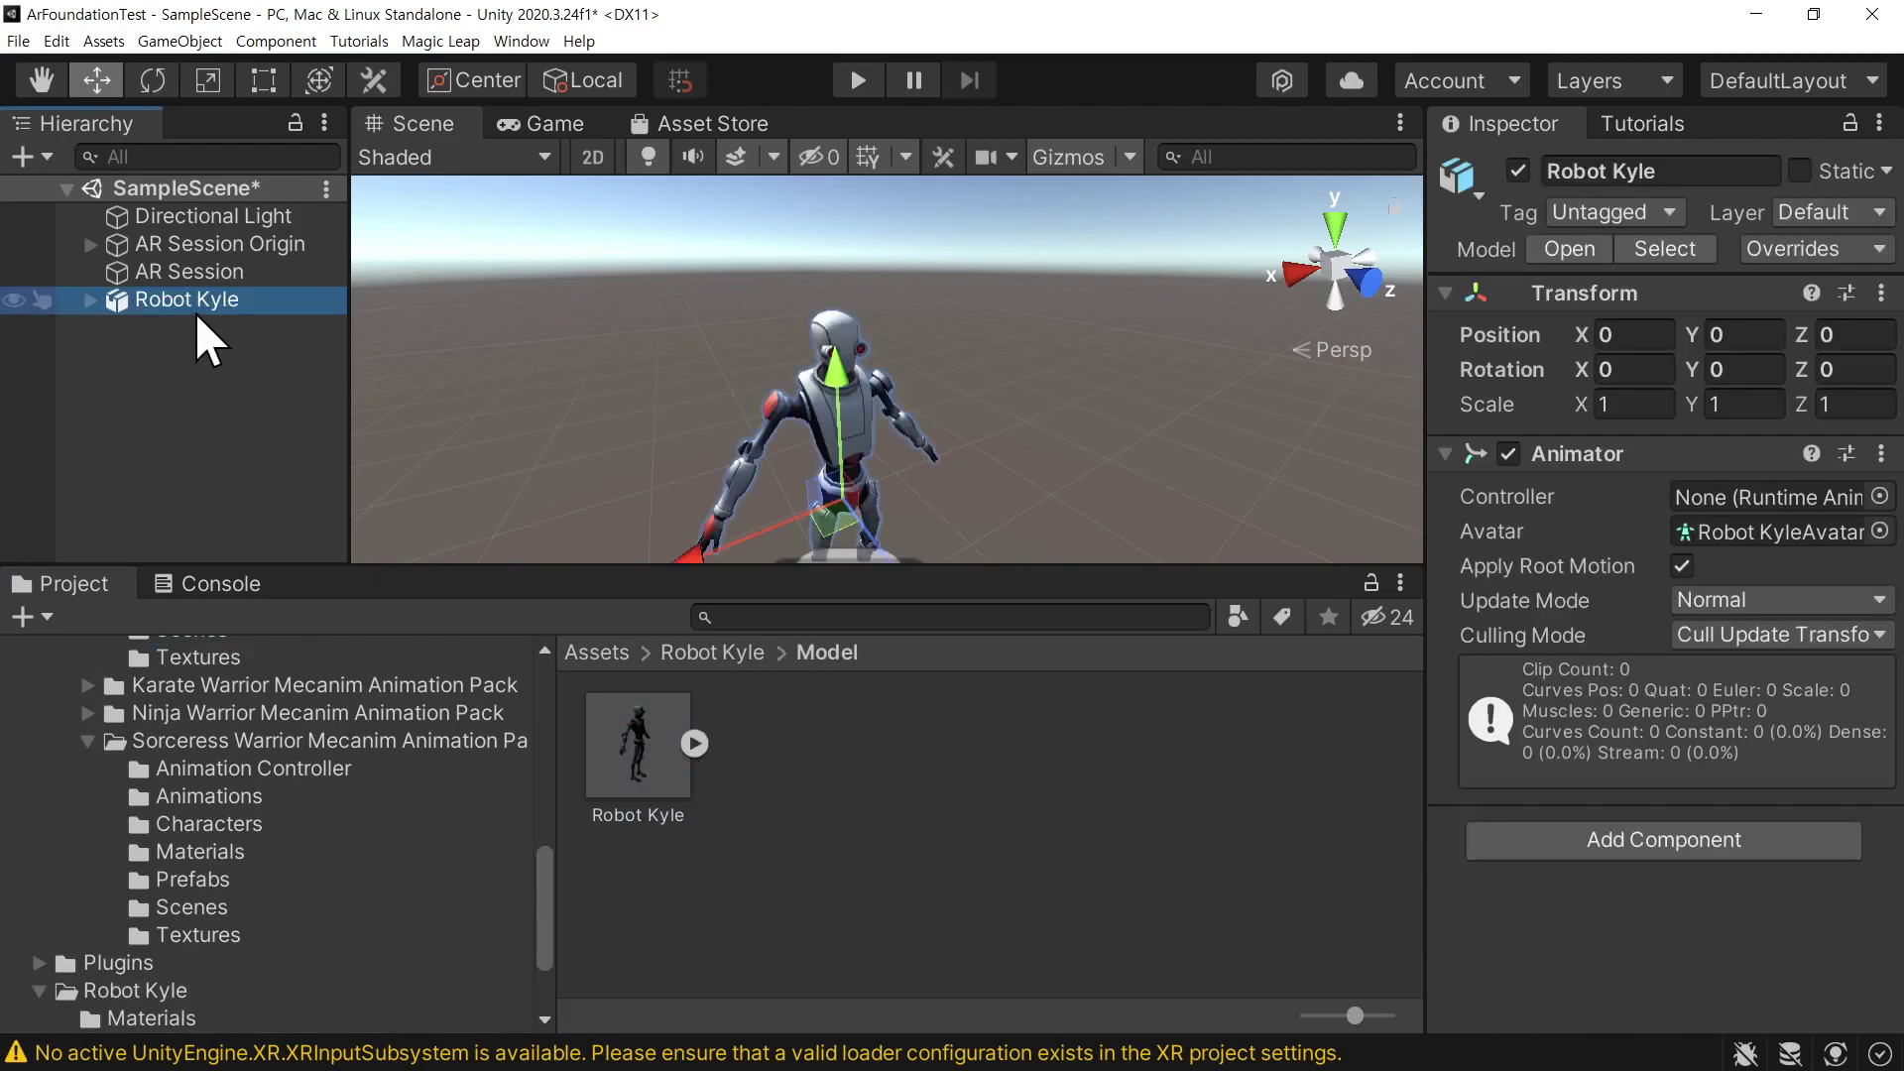
Return to the Brute Warrior pack's Animations folder and apply the Brute Idle clip to Robot Kyle
{"action": "left_click", "coordinate": [578, 654]}
{"action": "double_click", "coordinate": [765, 764]}
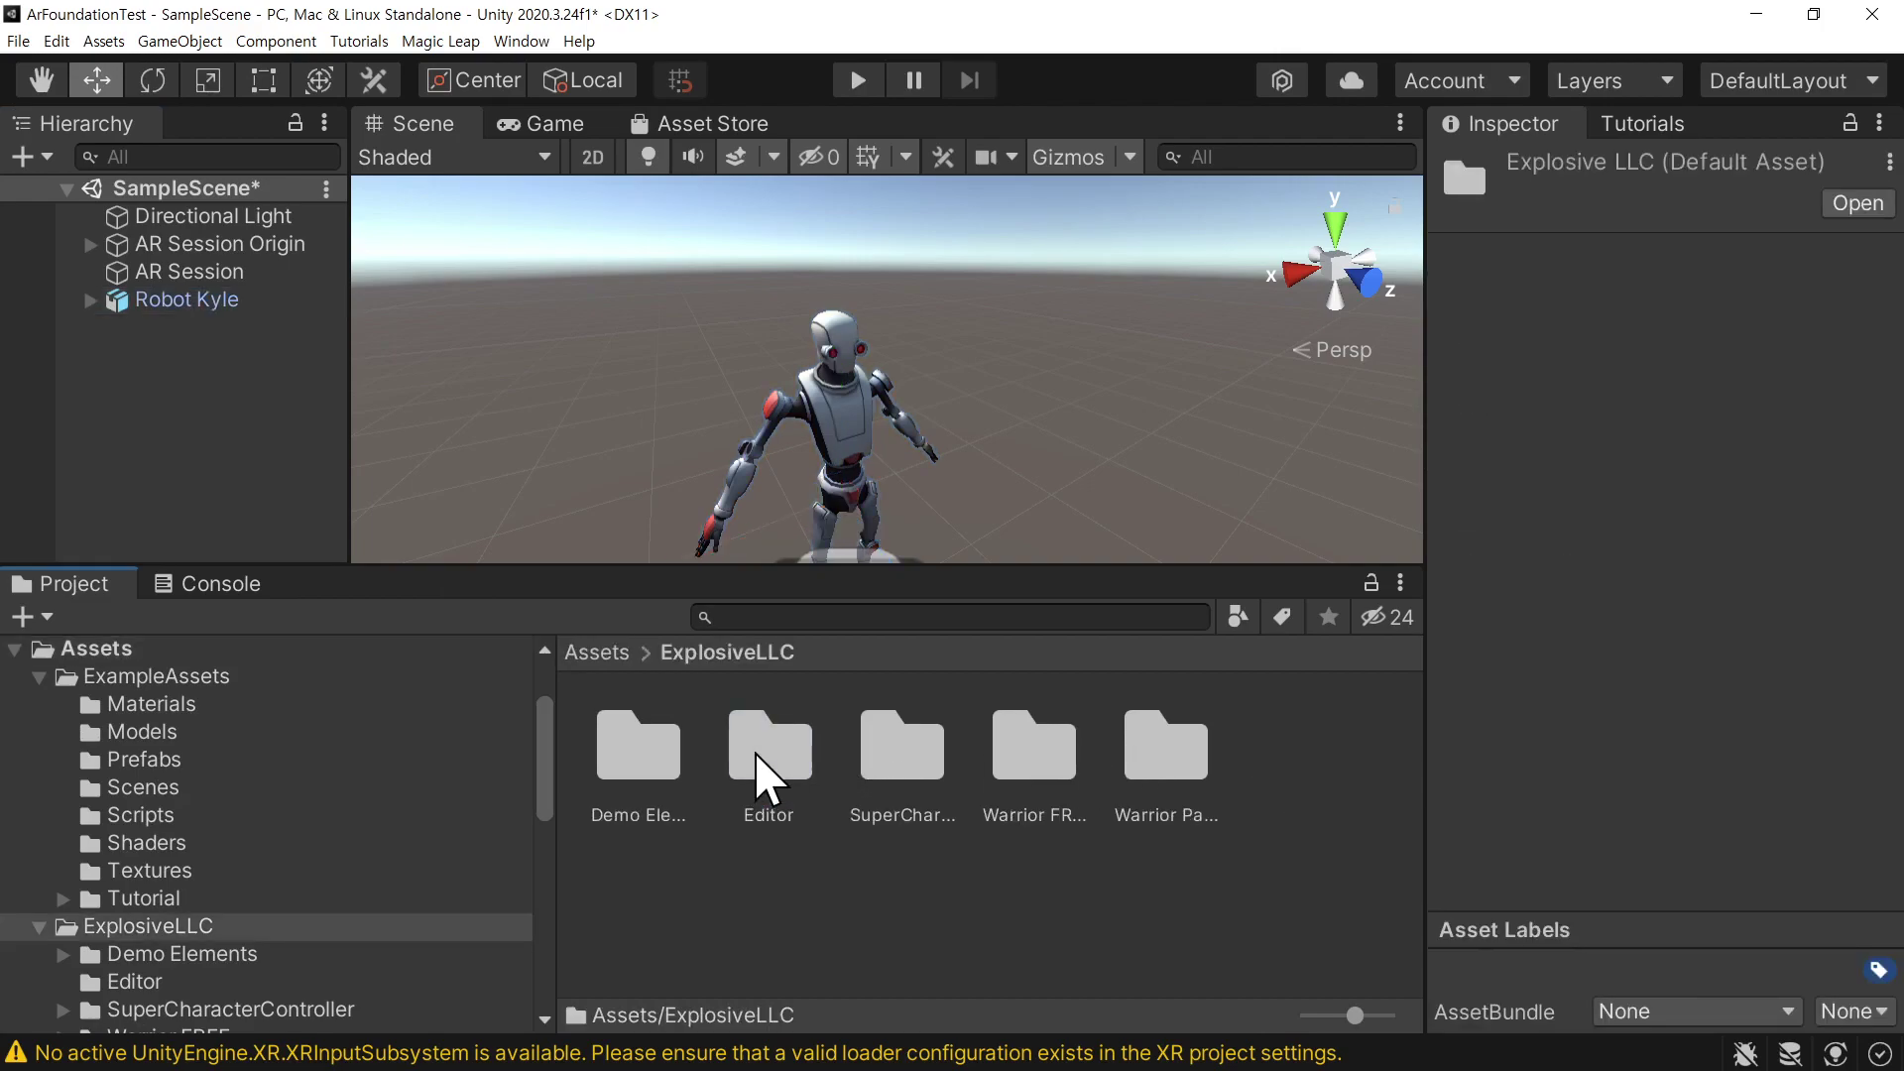
{"action": "double_click", "coordinate": [1188, 734]}
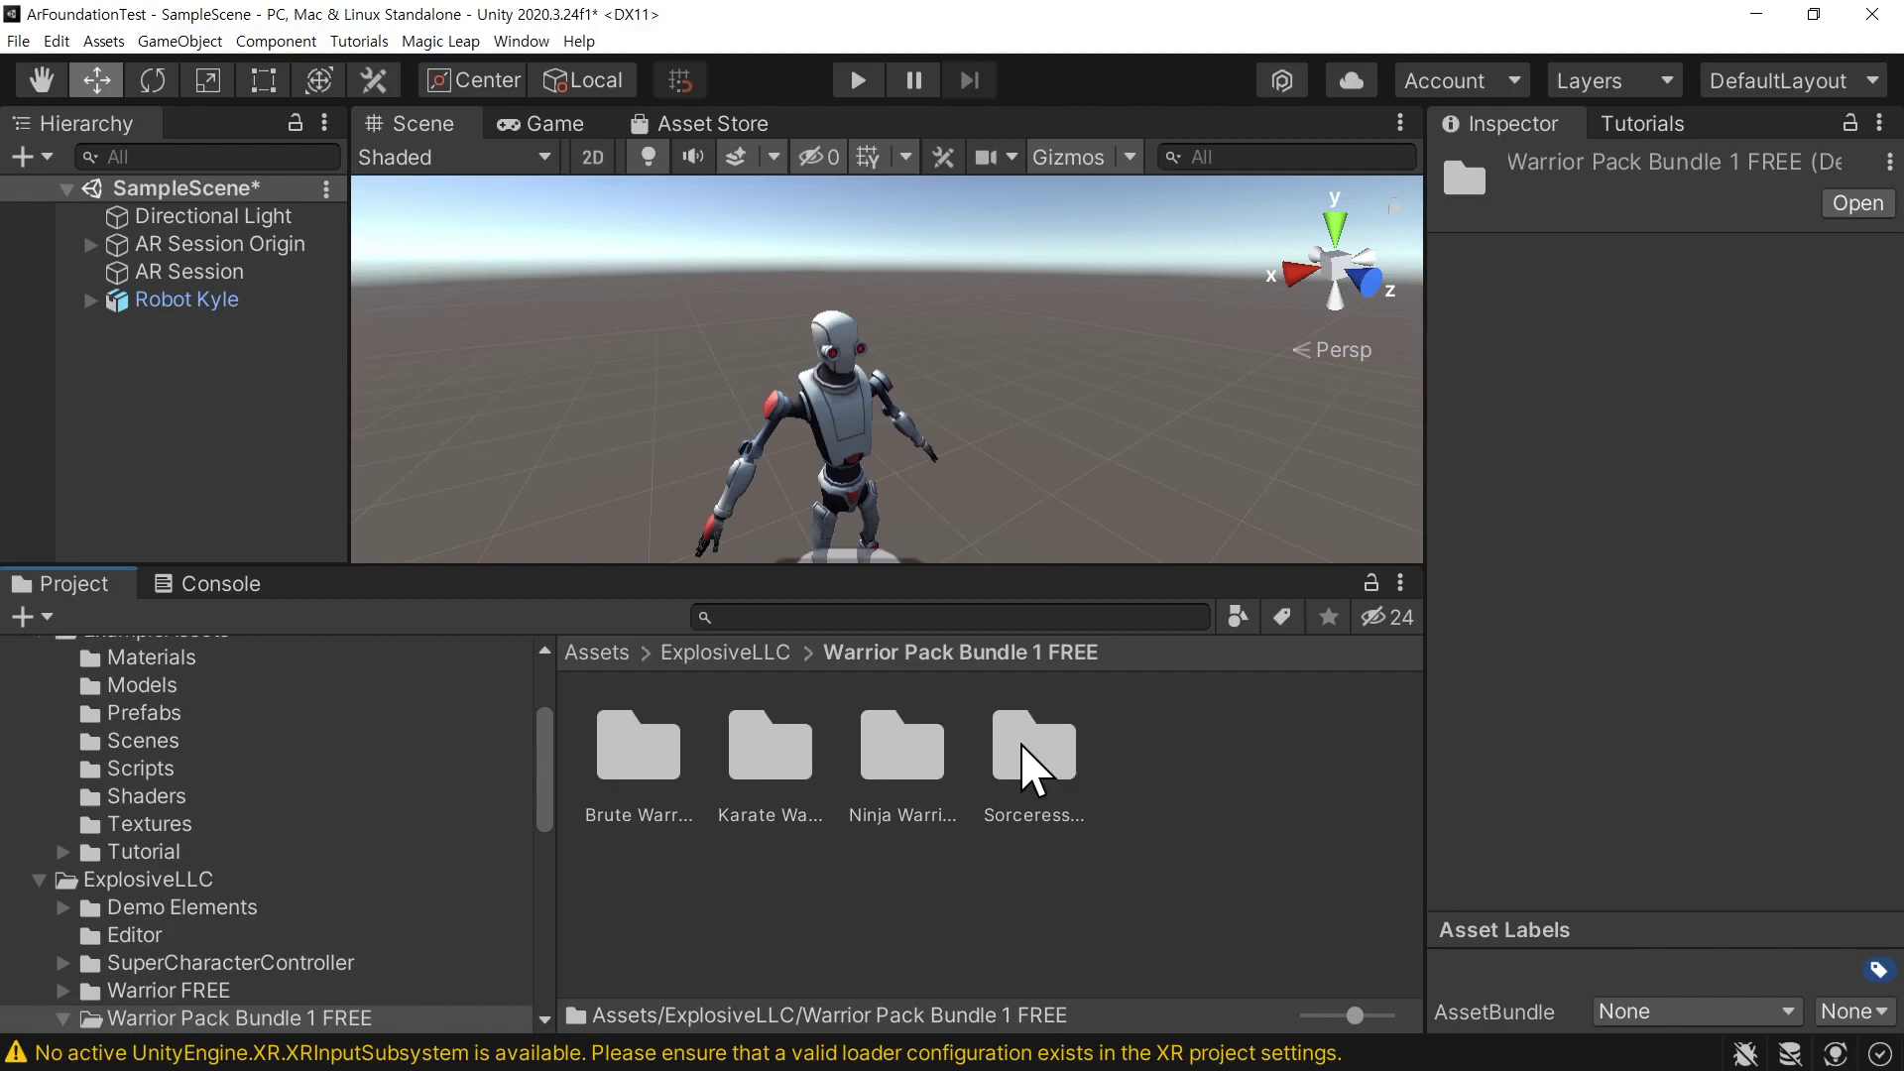
{"action": "double_click", "coordinate": [637, 778]}
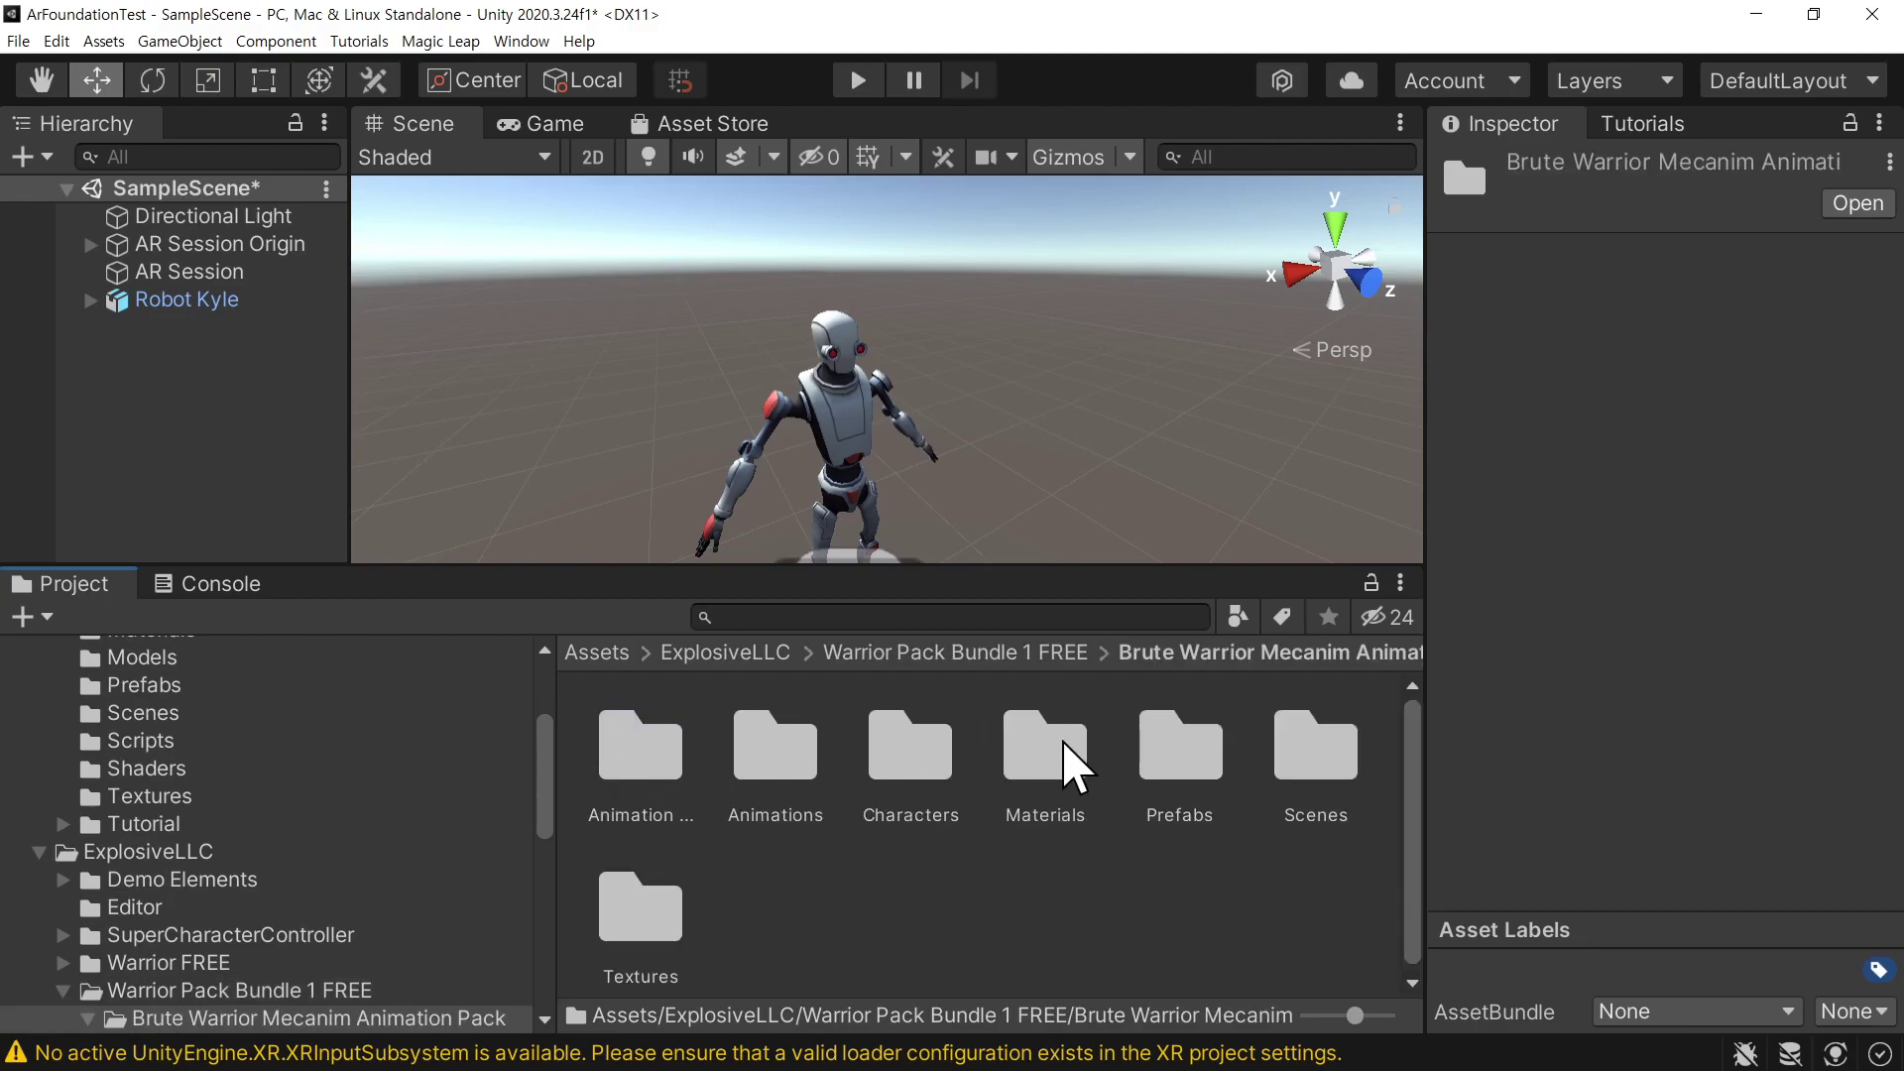
{"action": "double_click", "coordinate": [775, 754]}
{"action": "left_click_drag", "start_coordinate": [1319, 748], "coordinate": [138, 320]}
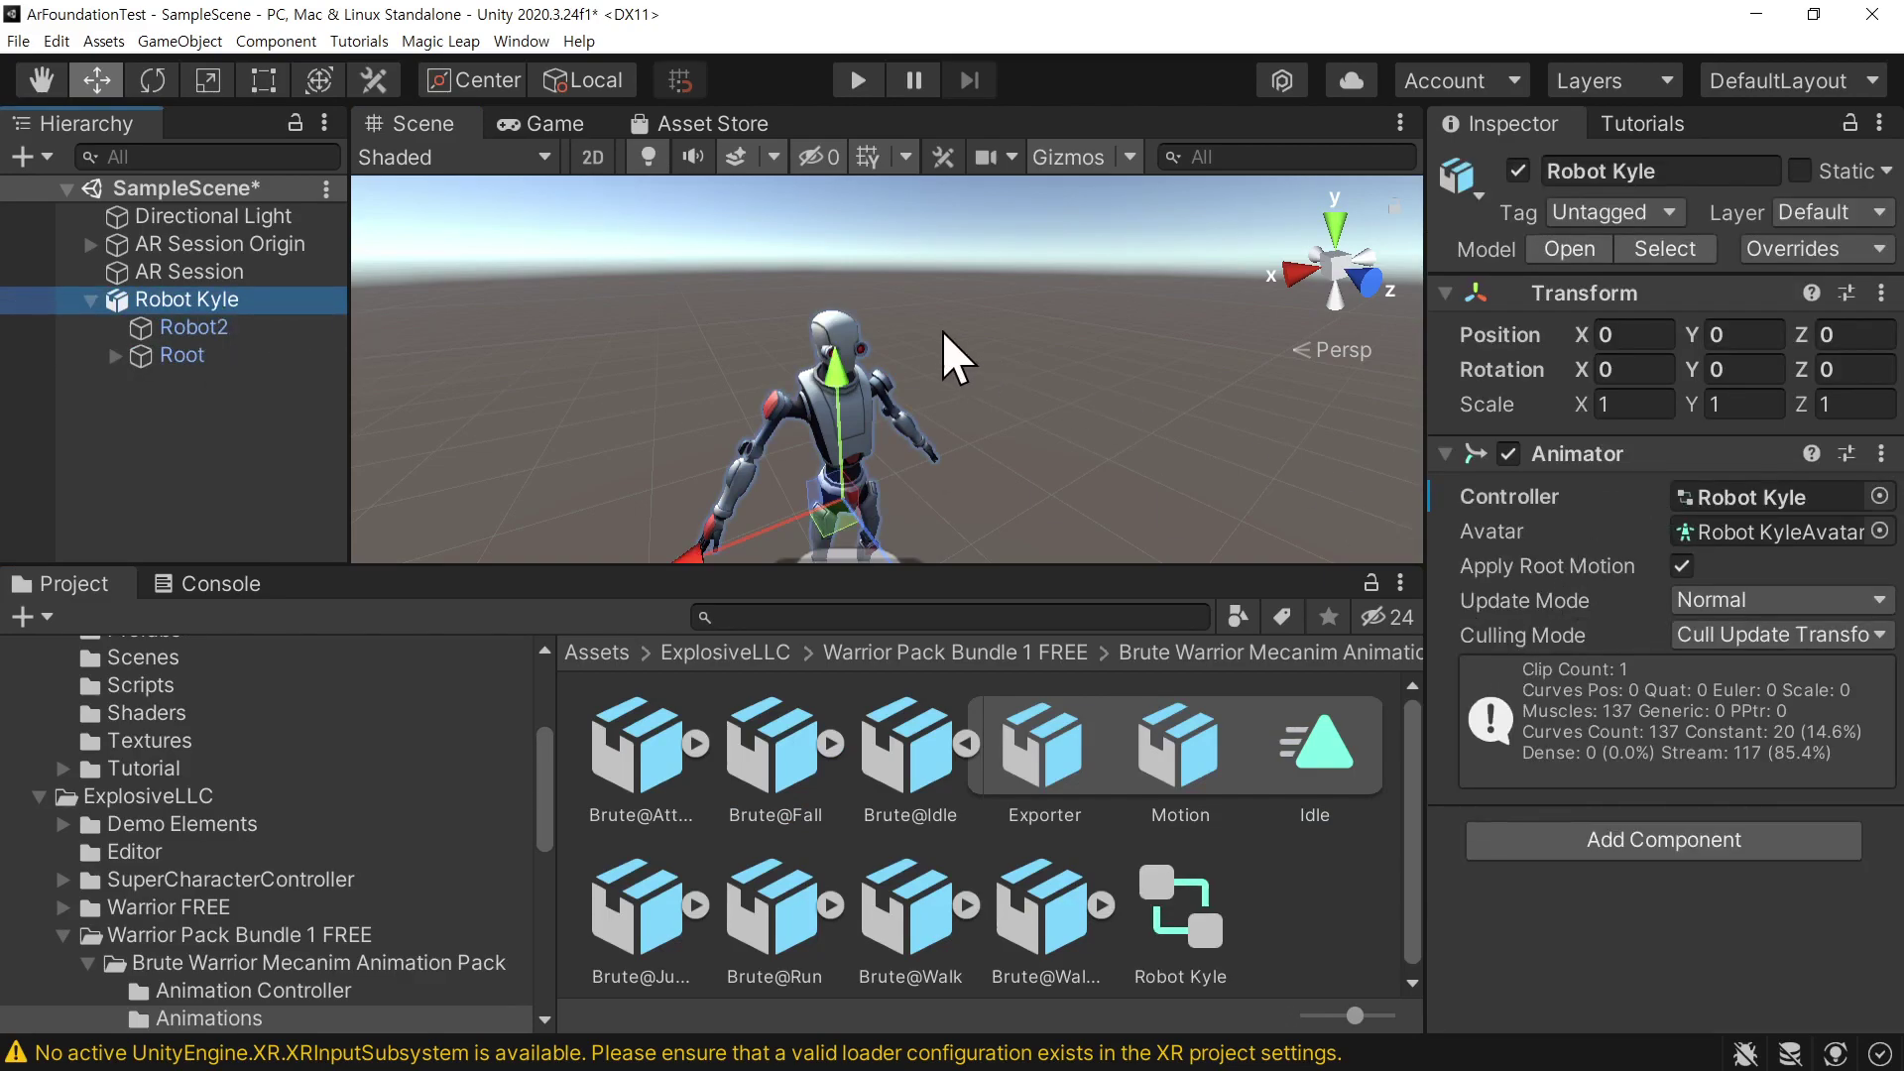
Run the scene, examine Robot Kyle's Brute idle animation in the Scene view, and stop playback
{"action": "left_click", "coordinate": [854, 80]}
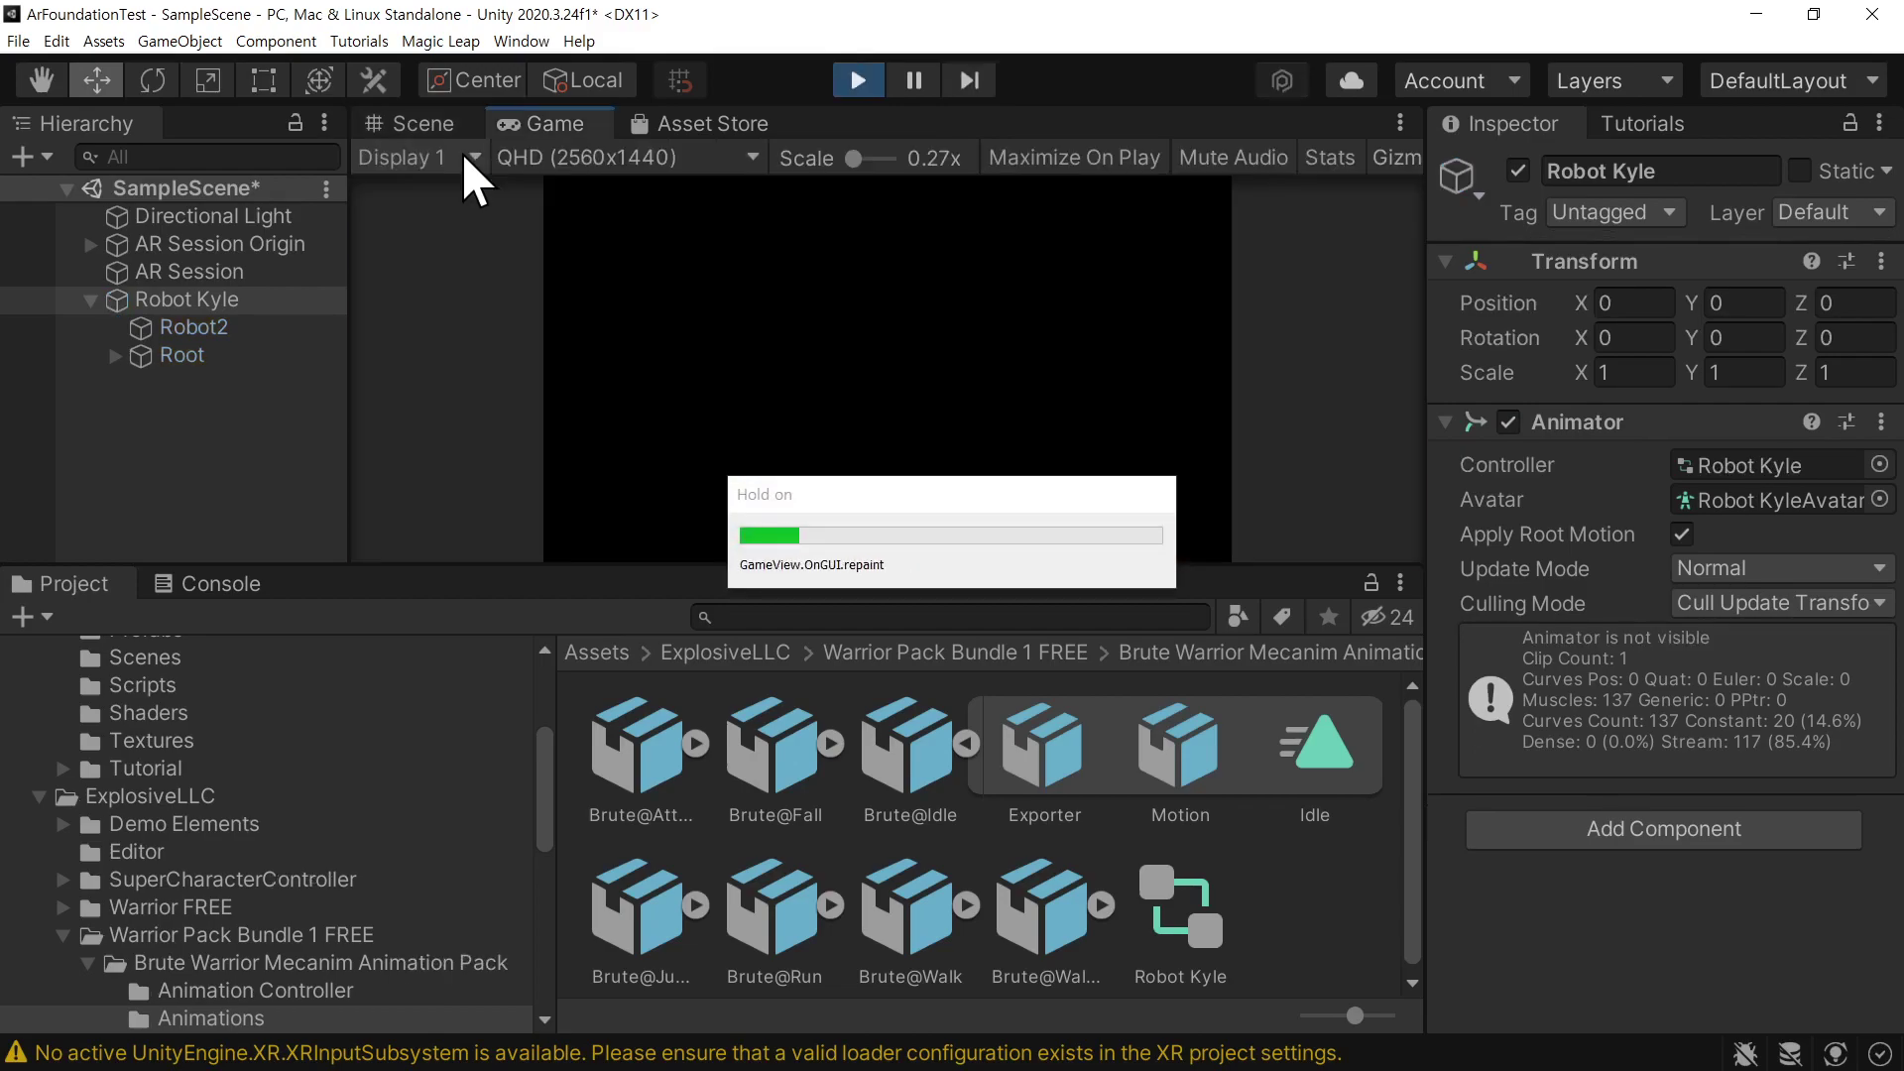
{"action": "left_click", "coordinate": [405, 121]}
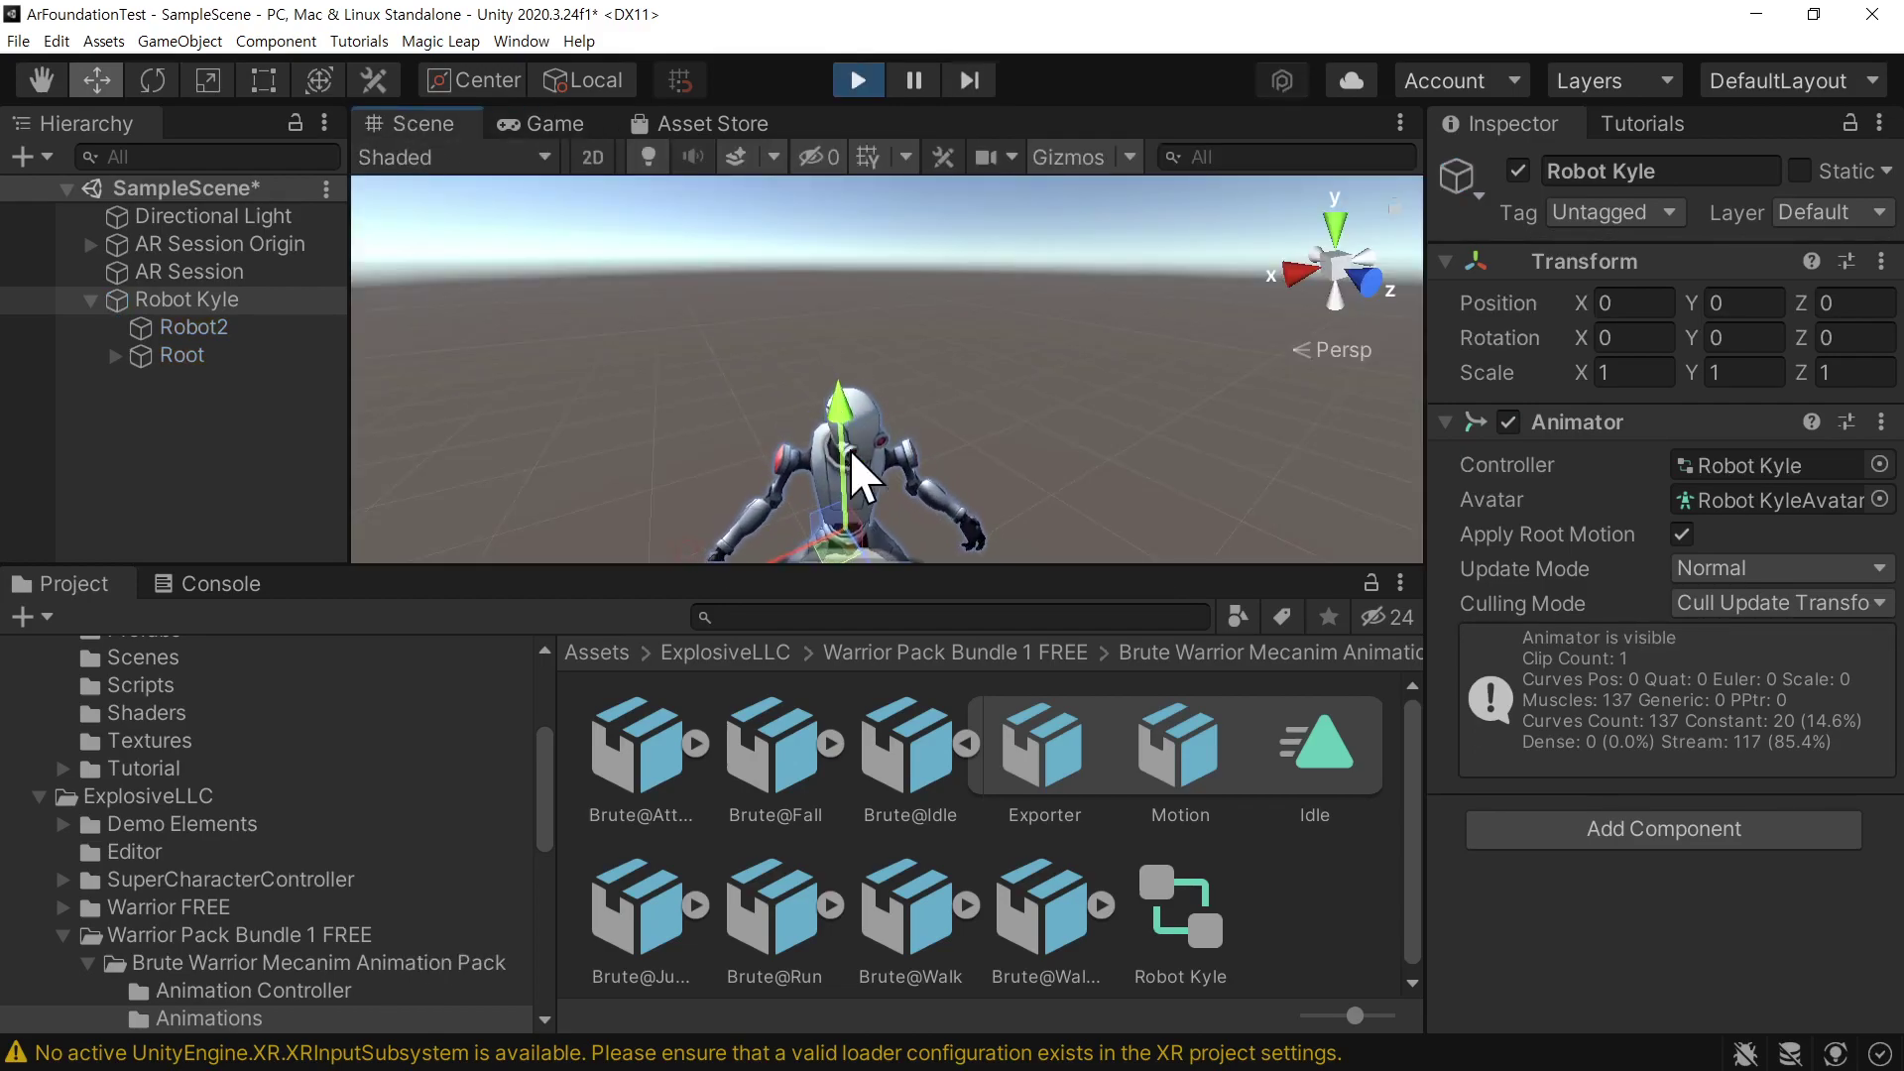
{"action": "scroll", "coordinate": [848, 442], "scroll_direction": "up", "scroll_amount": 5}
{"action": "mouse_move", "coordinate": [880, 310]}
{"action": "middle_mouse_down"}
{"action": "mouse_move", "coordinate": [948, 308]}
{"action": "mouse_move", "coordinate": [901, 308]}
{"action": "middle_mouse_up"}
{"action": "scroll", "coordinate": [902, 307], "scroll_direction": "down", "scroll_amount": 2}
{"action": "left_click", "coordinate": [852, 80]}
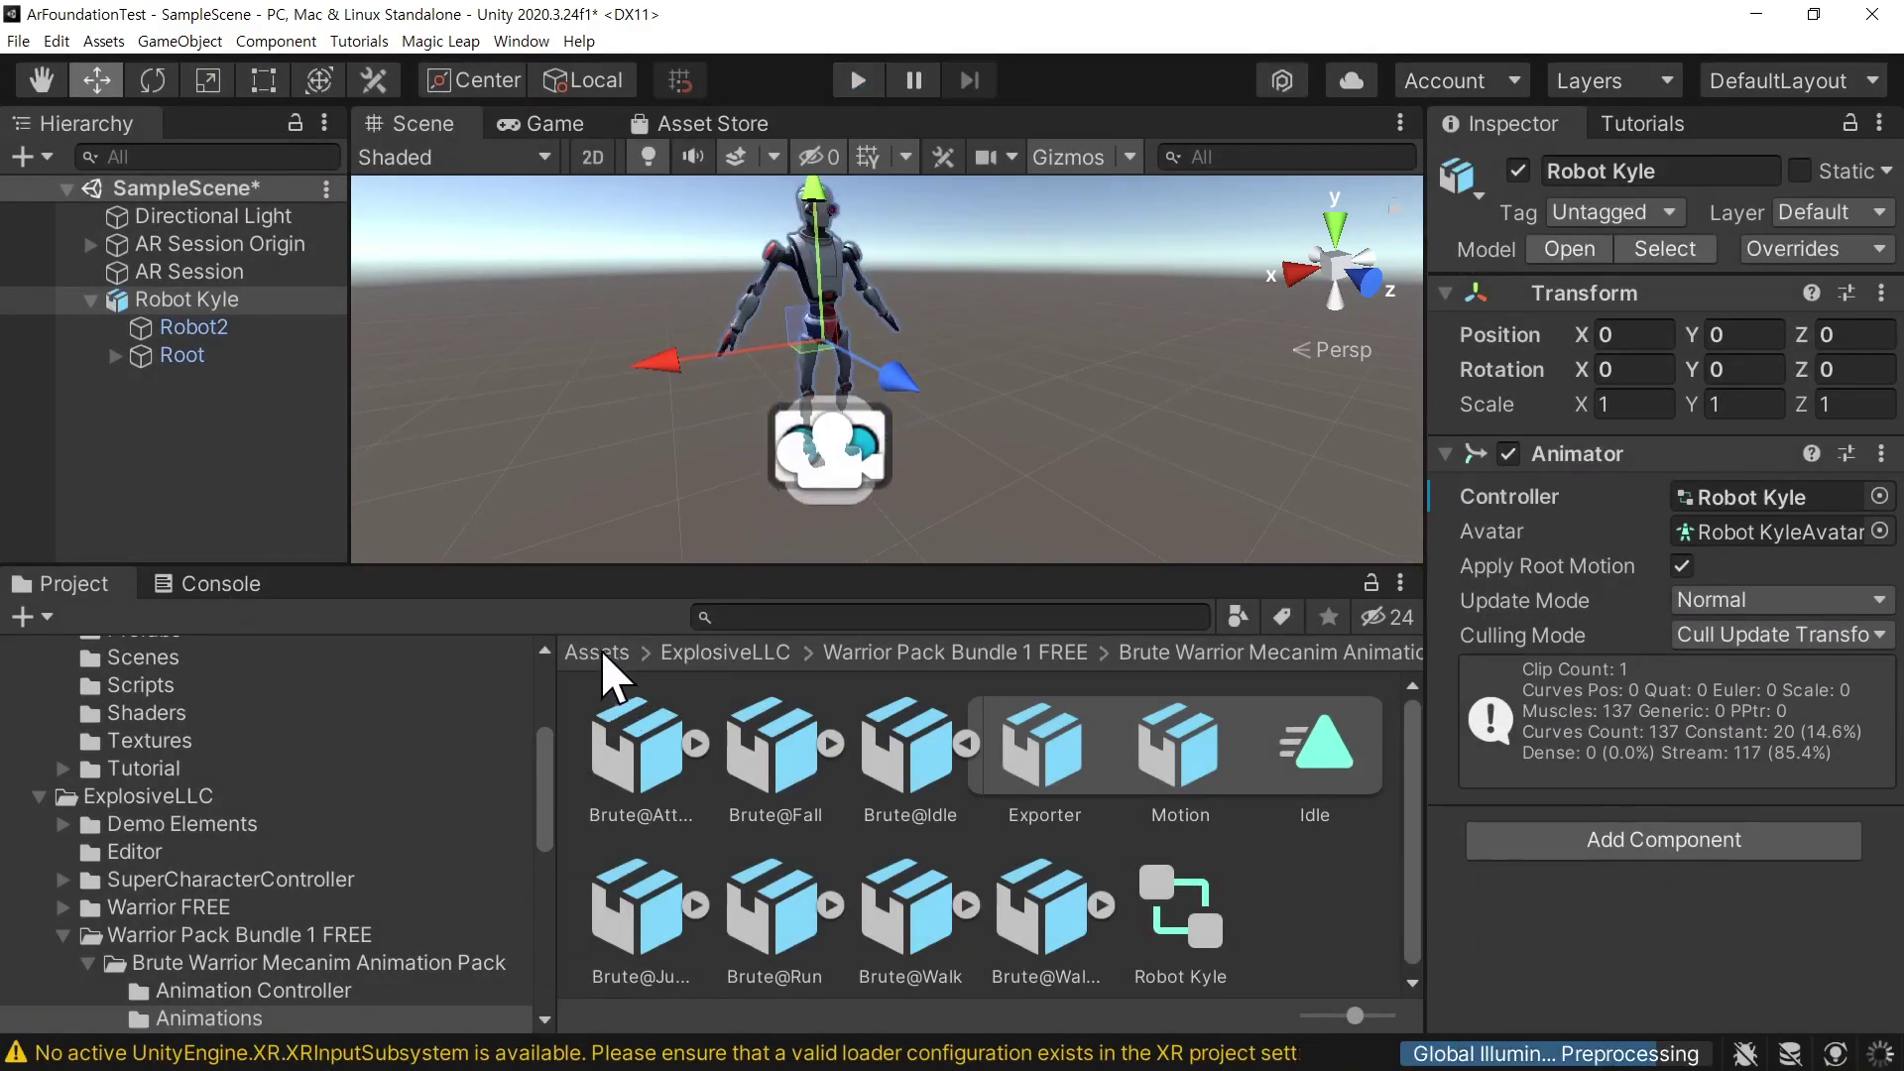
Save the scene's Robot Kyle as a prefab variant in the root Assets folder
{"action": "left_click", "coordinate": [600, 653]}
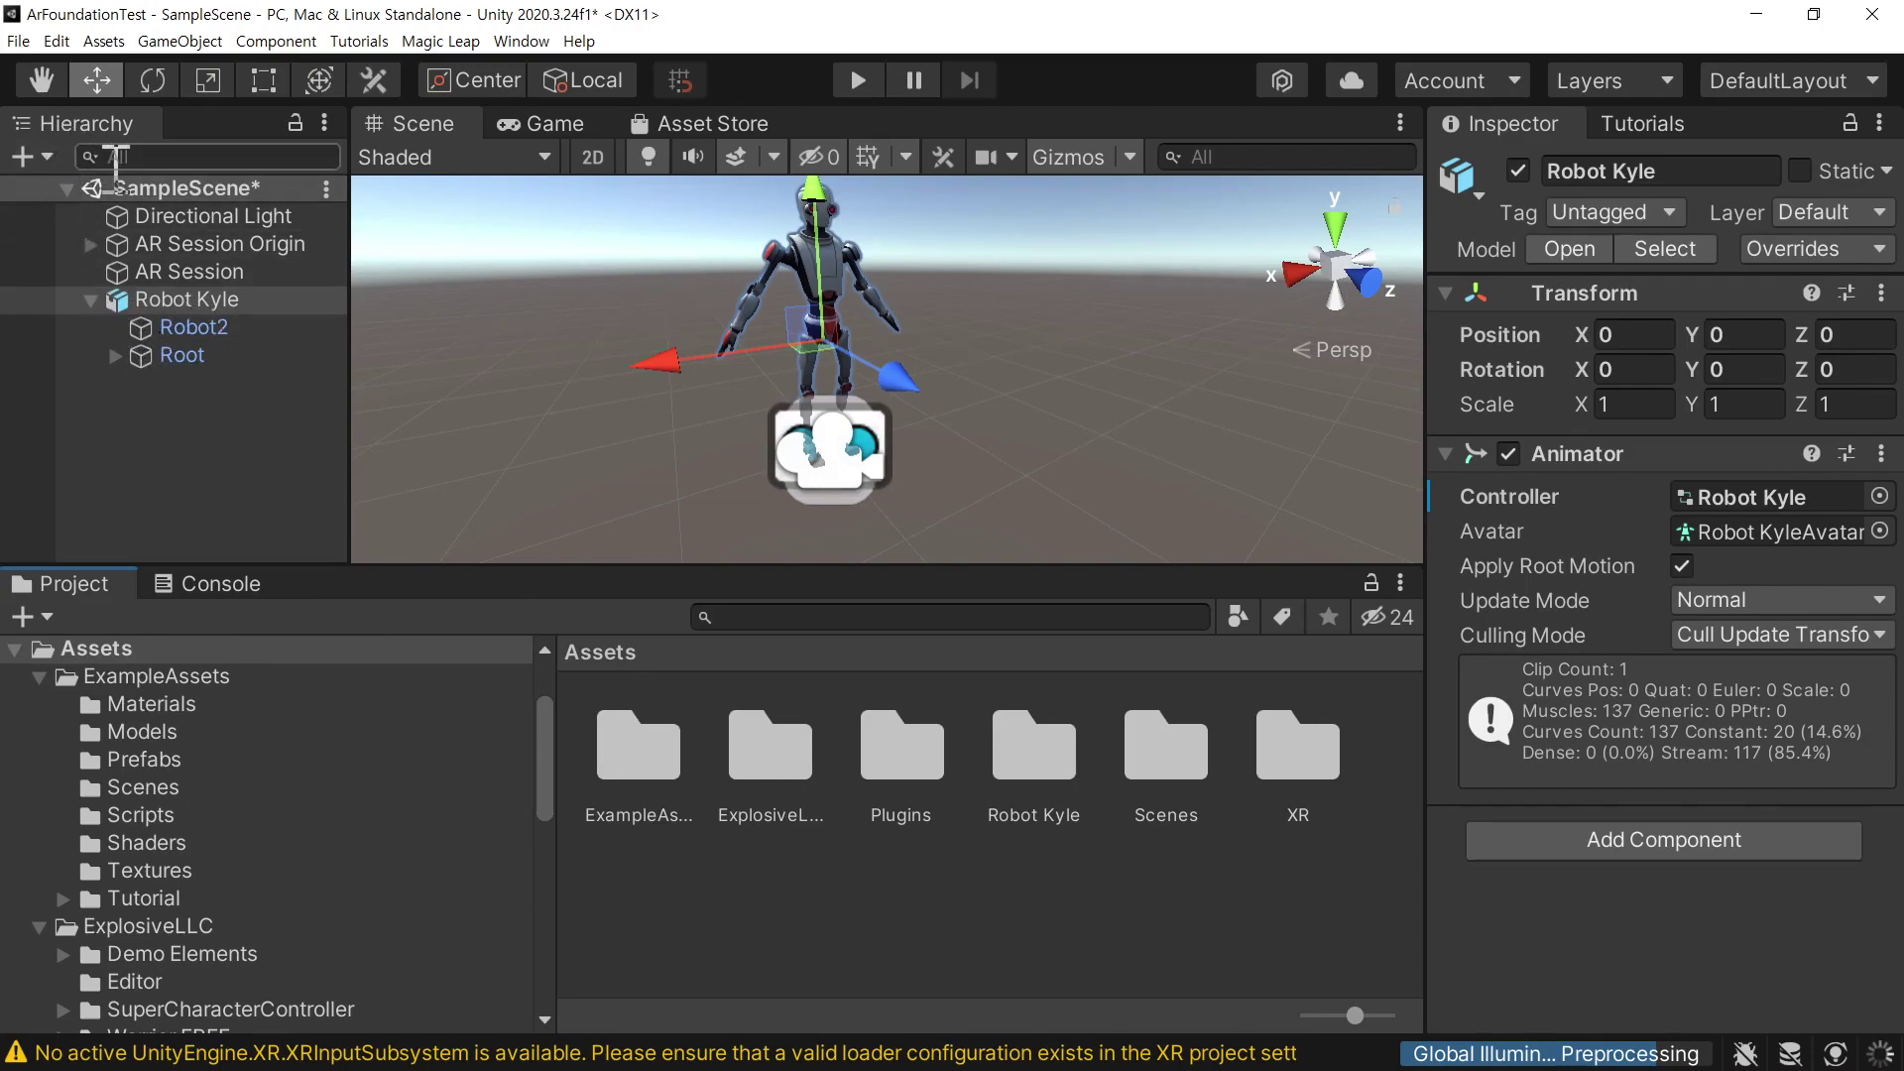
{"action": "left_click_drag", "start_coordinate": [173, 293], "coordinate": [888, 904]}
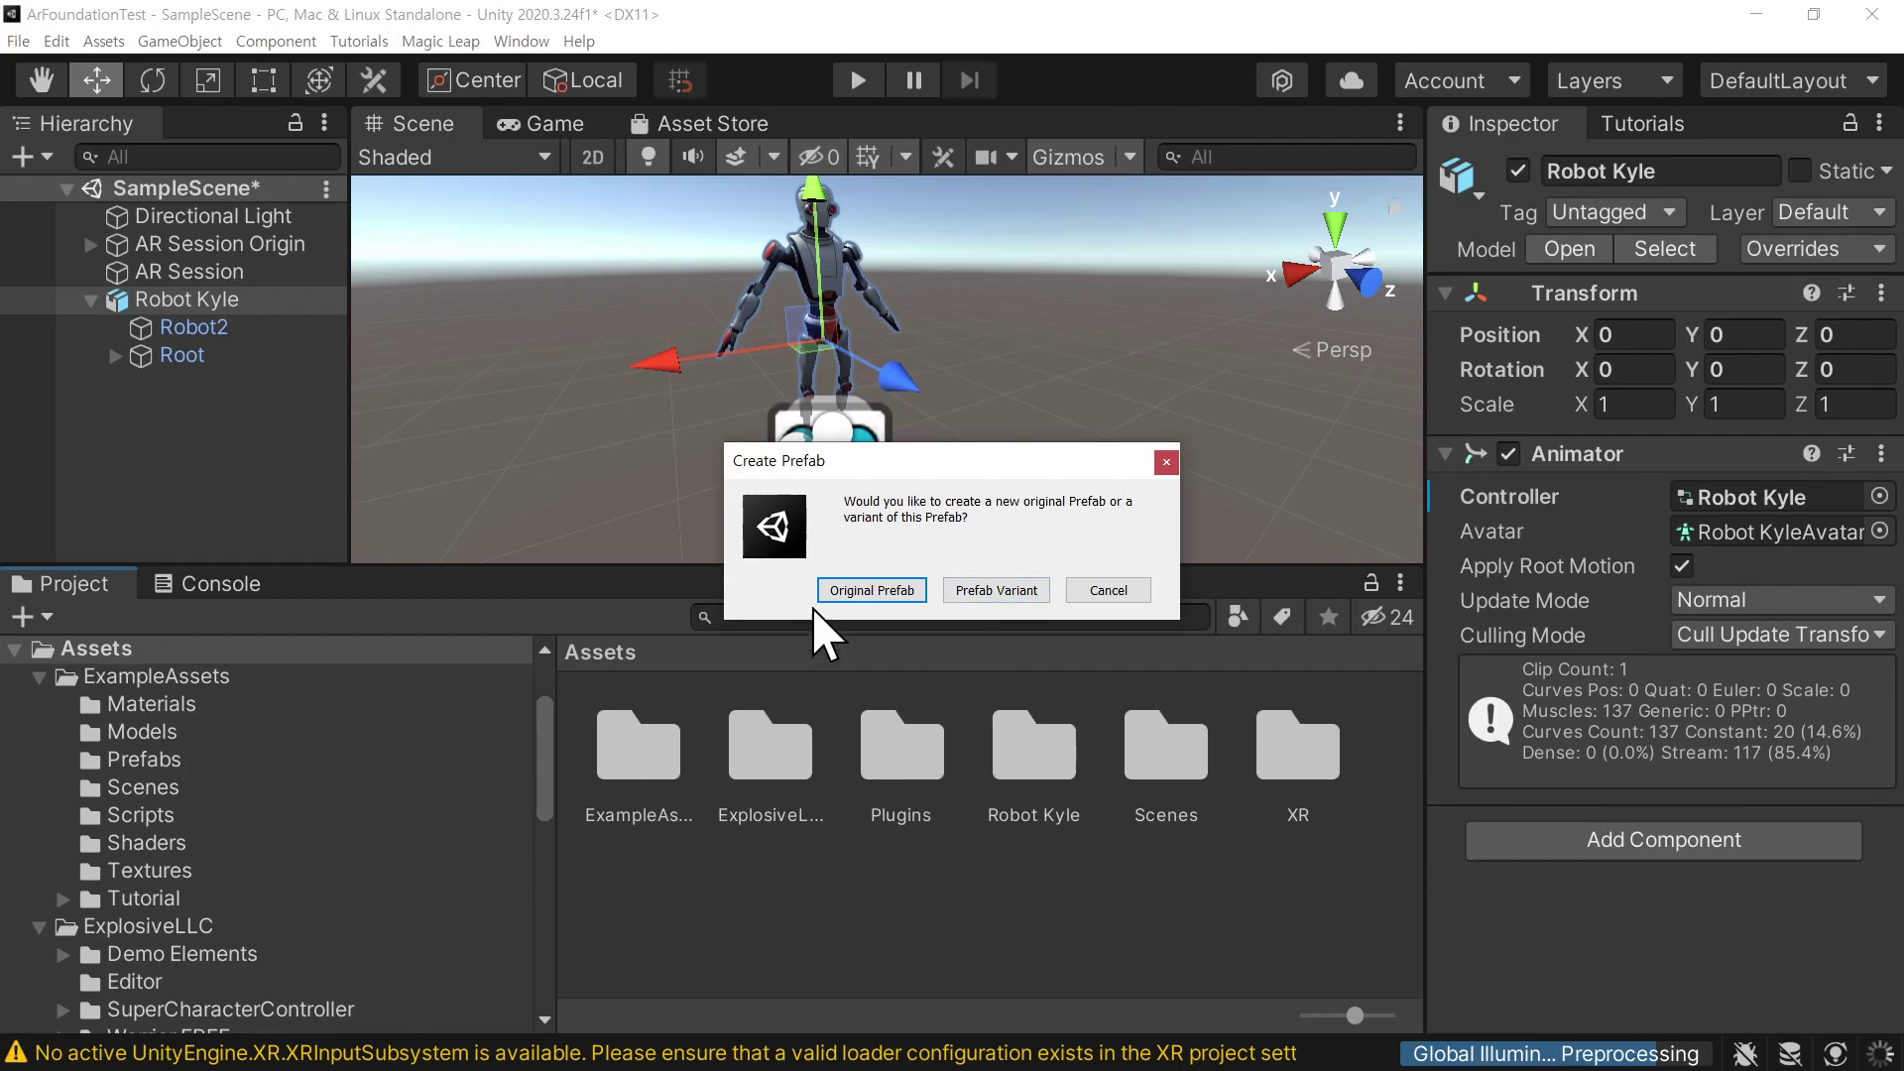
{"action": "left_click", "coordinate": [997, 592]}
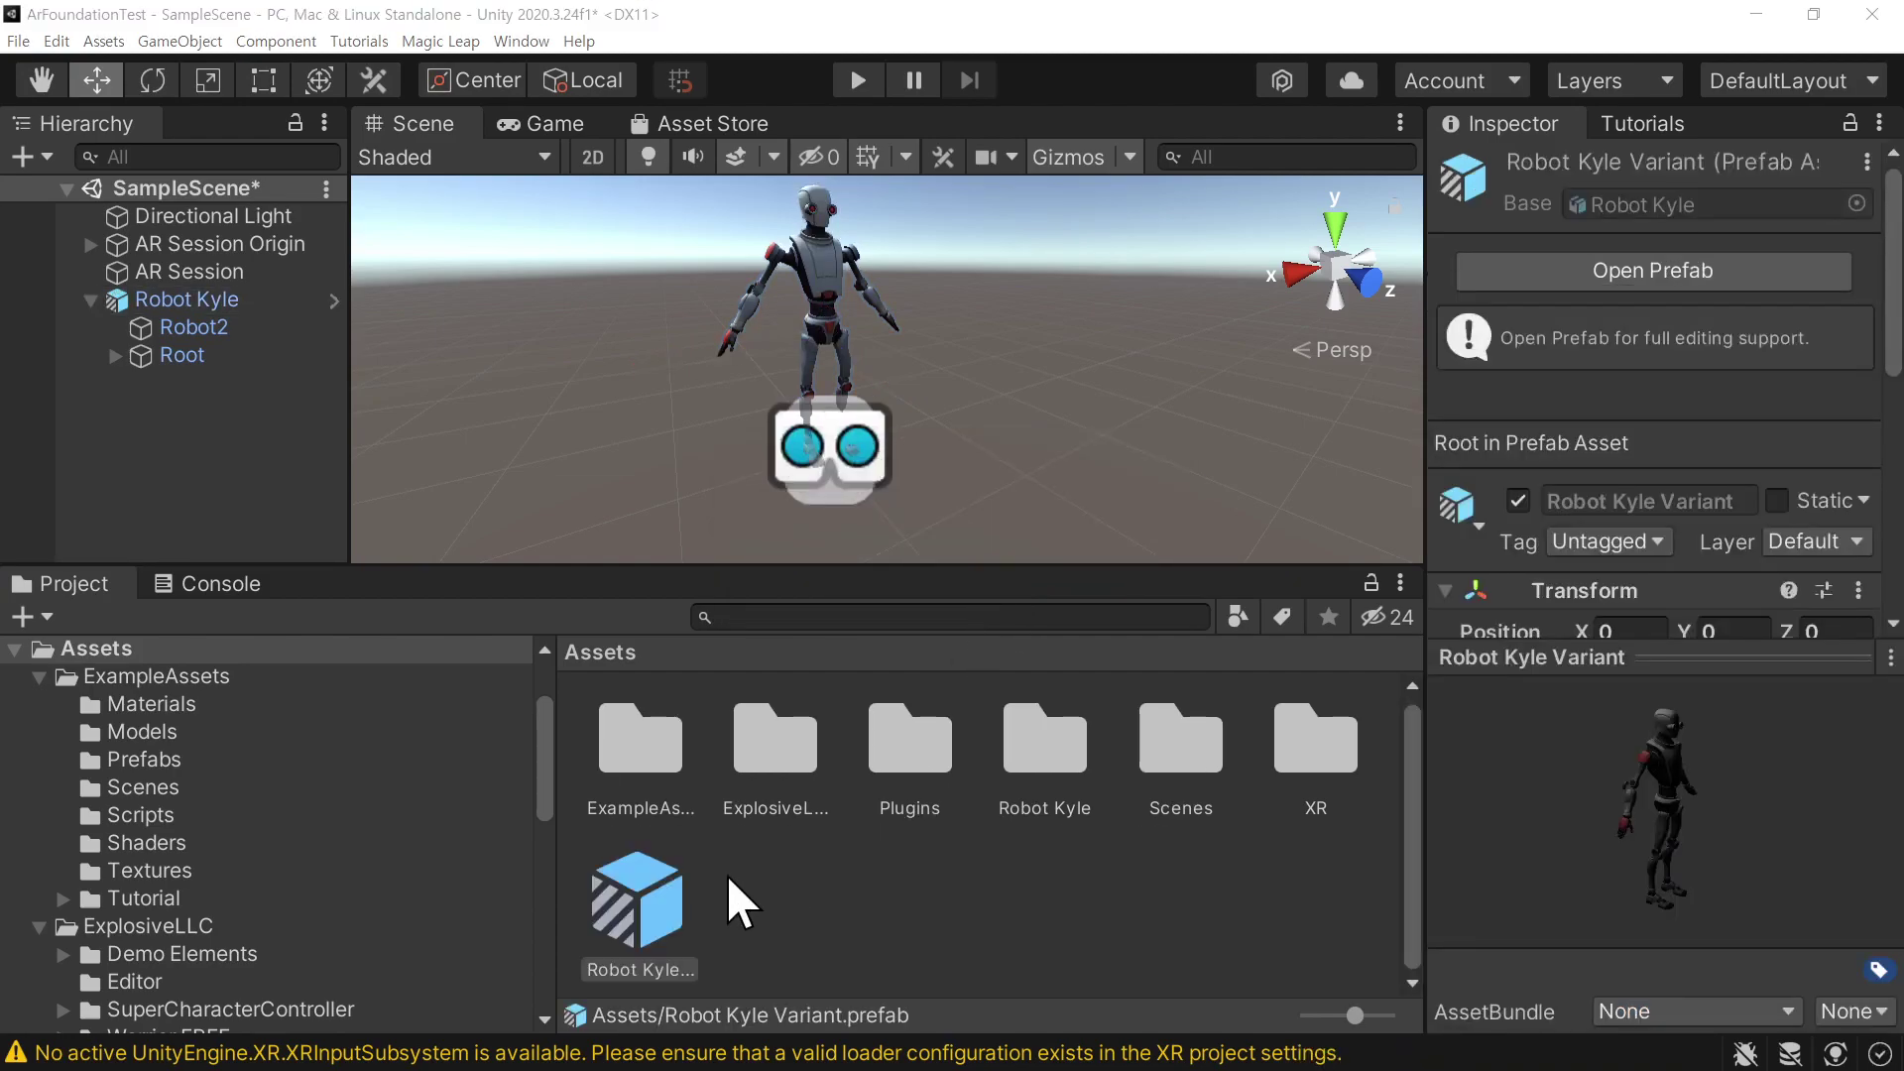
Delete the Robot Kyle instance from SampleScene
{"action": "left_click", "coordinate": [189, 299]}
{"action": "right_click", "coordinate": [186, 298]}
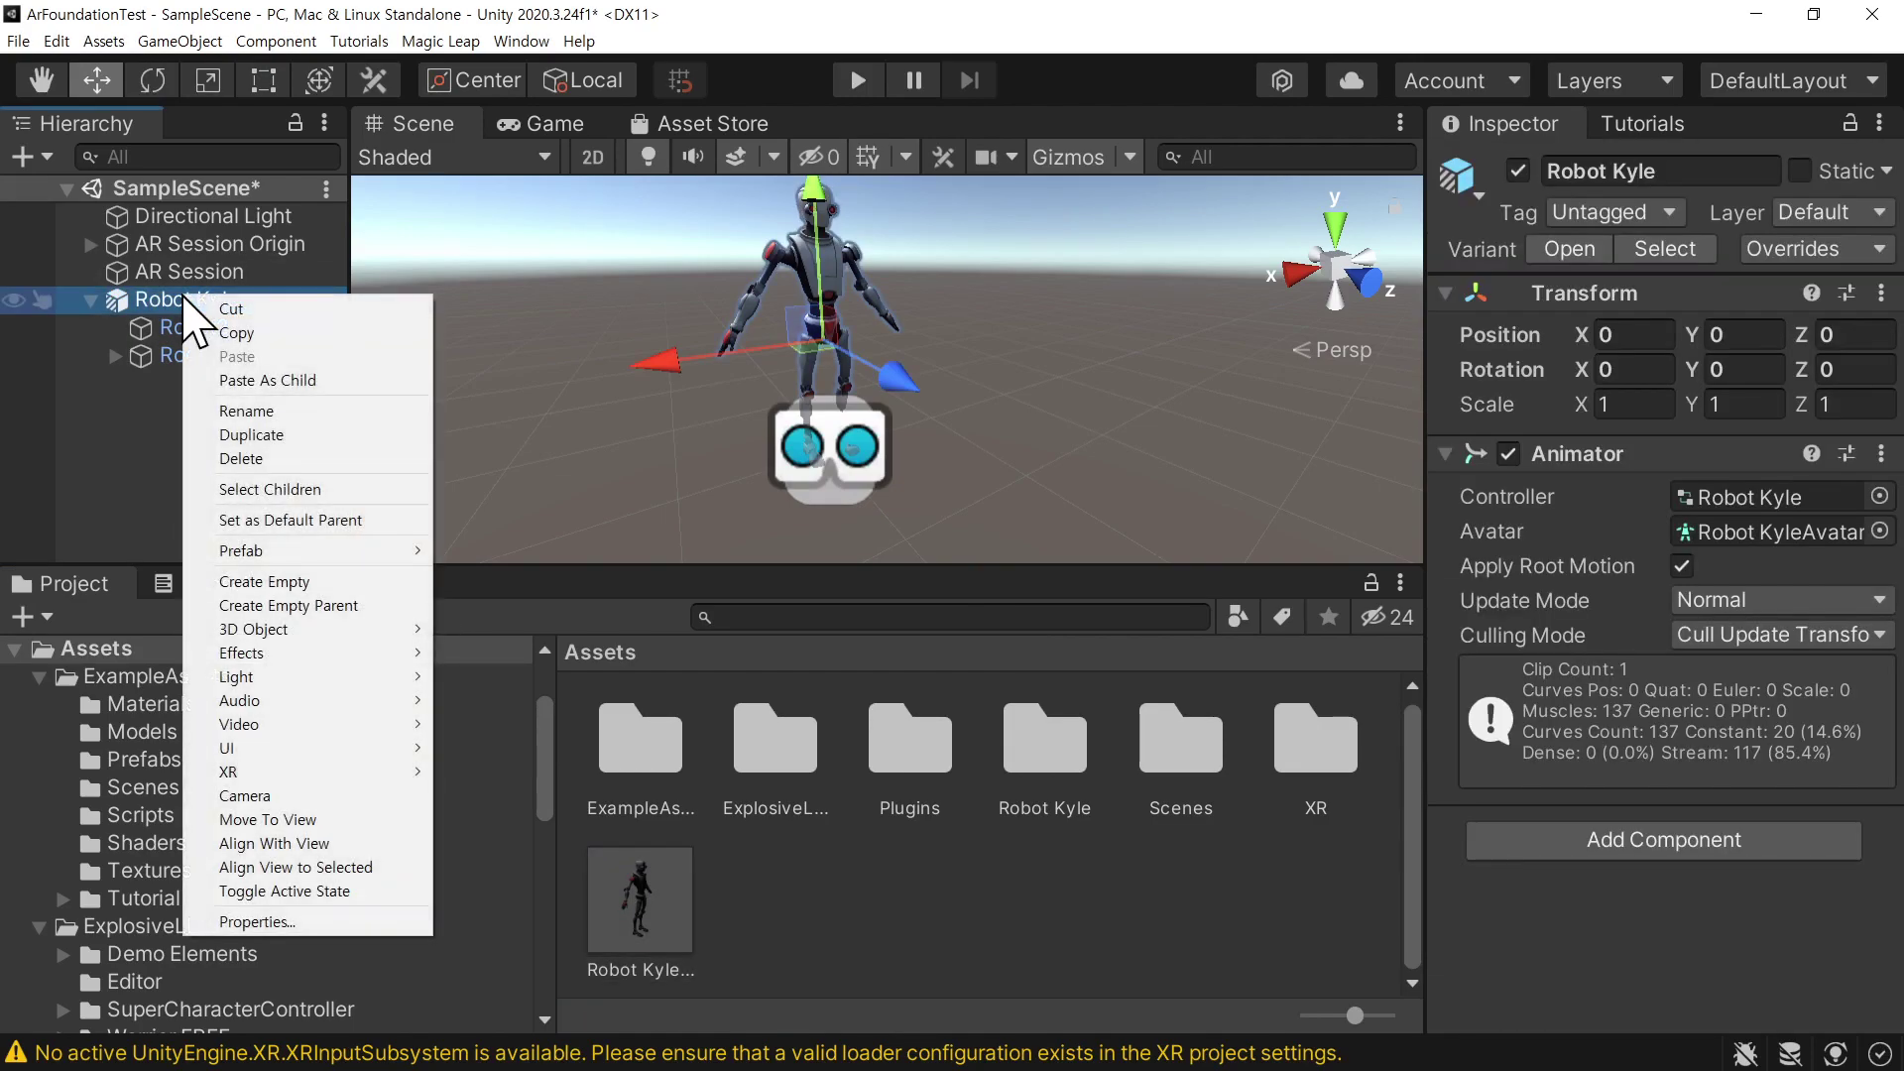
{"action": "left_click", "coordinate": [268, 458]}
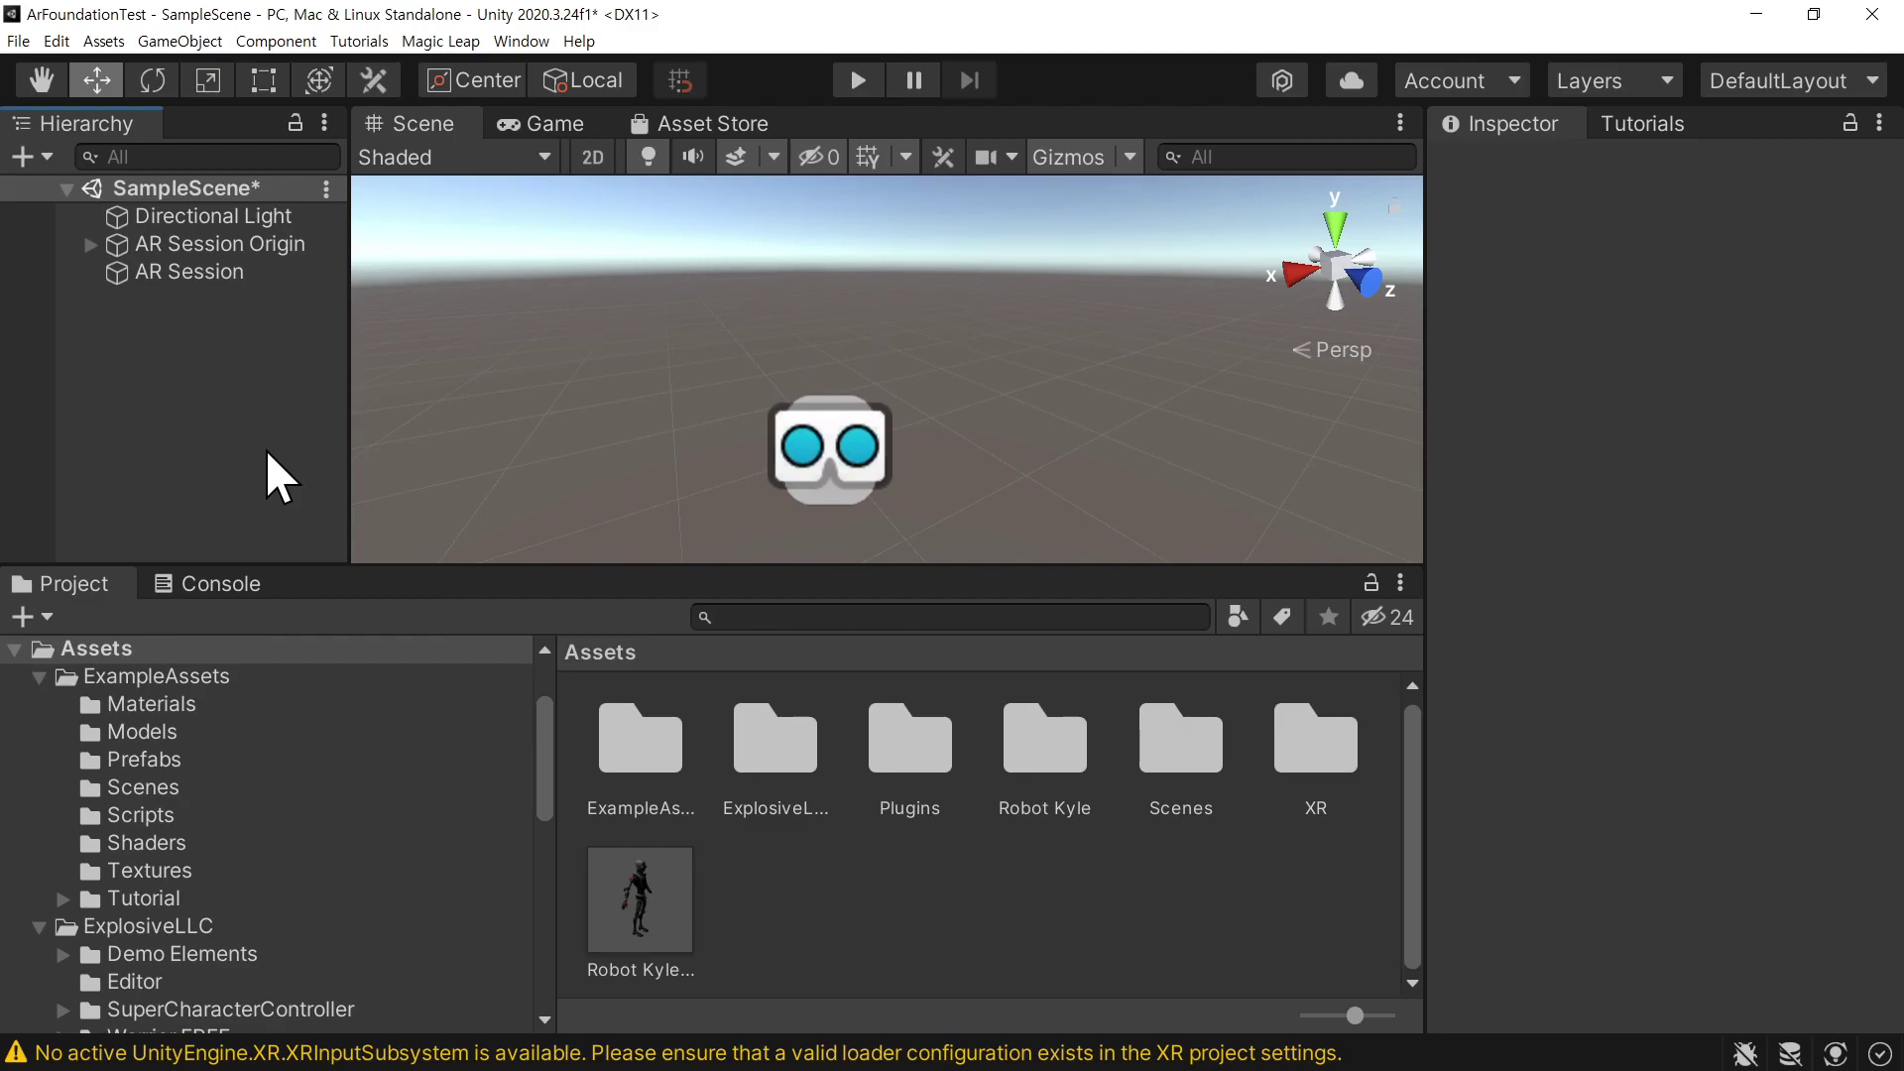
Assign the Robot Kyle Variant prefab as the Anchor Prefab of AR Session Origin's Anchor Creator script
{"action": "left_click", "coordinate": [194, 250]}
{"action": "scroll", "coordinate": [1574, 769], "scroll_direction": "down", "scroll_amount": 2}
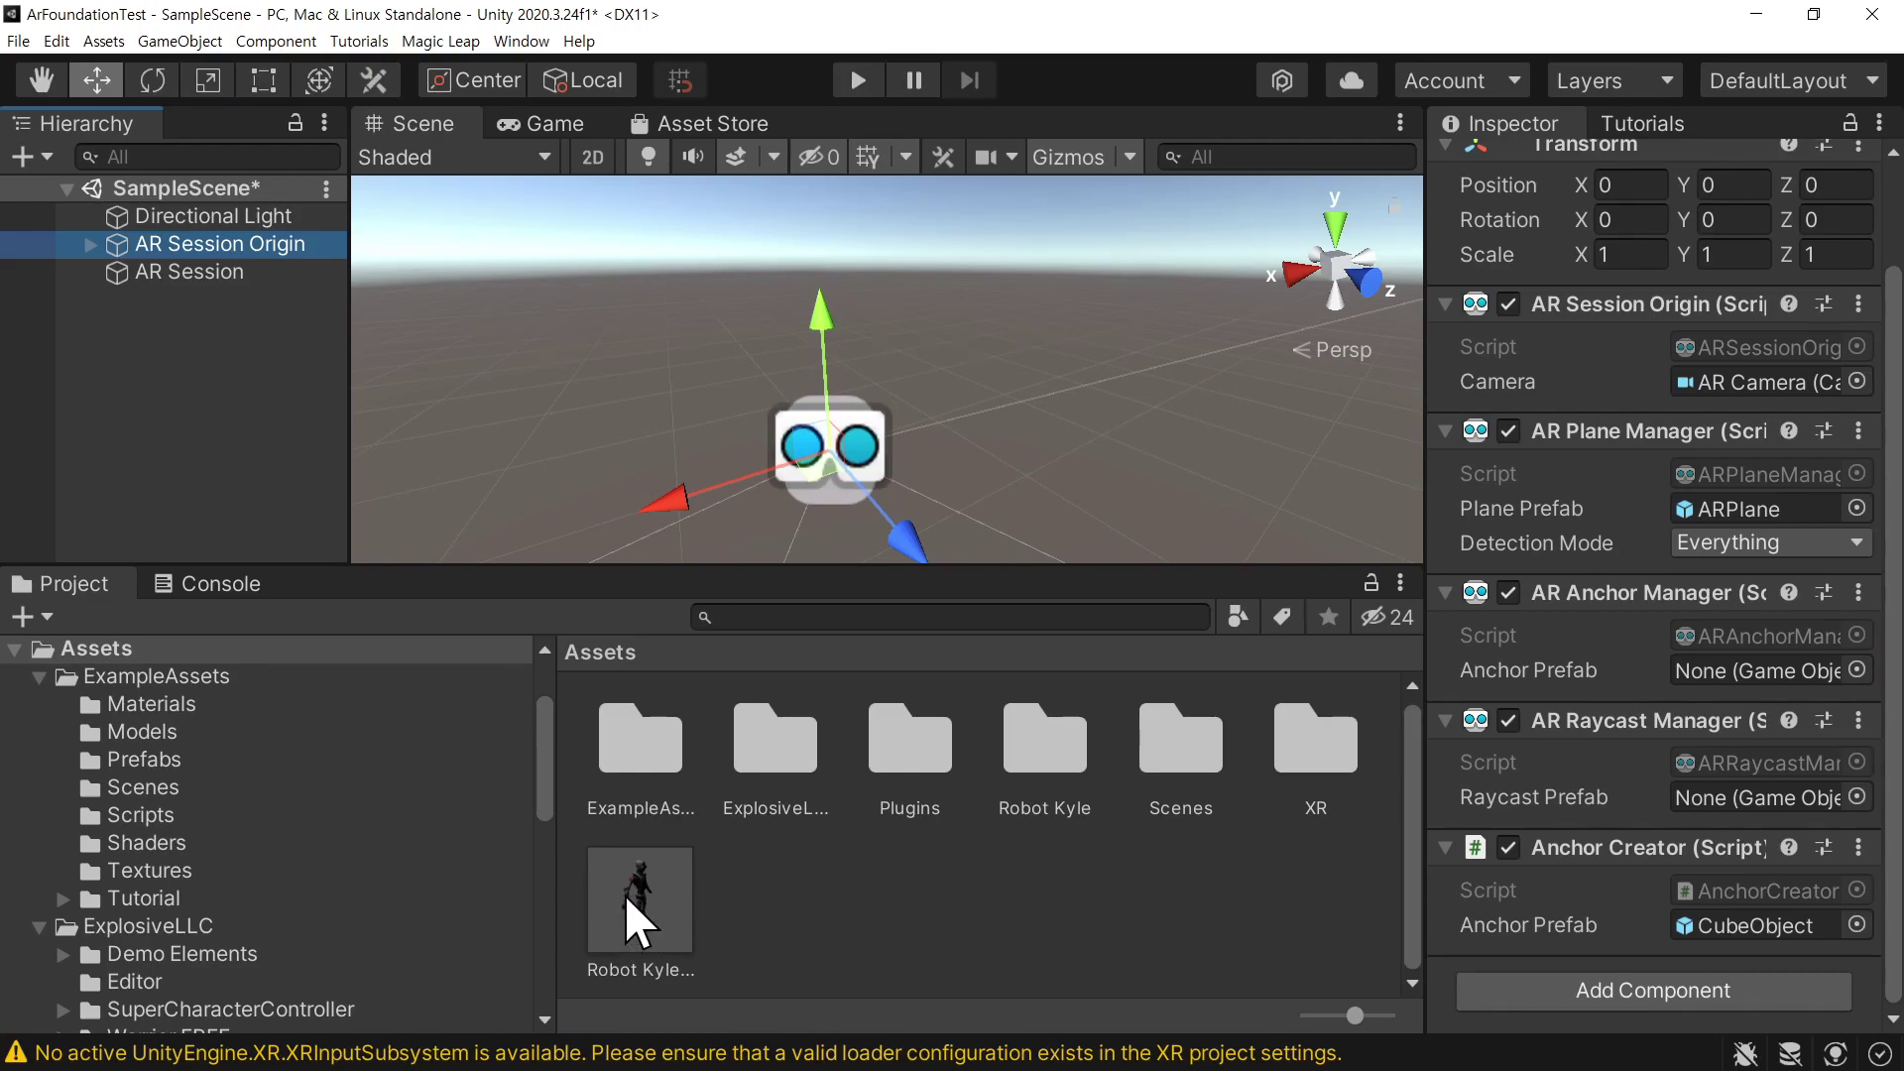
{"action": "left_click_drag", "start_coordinate": [620, 896], "coordinate": [1769, 942]}
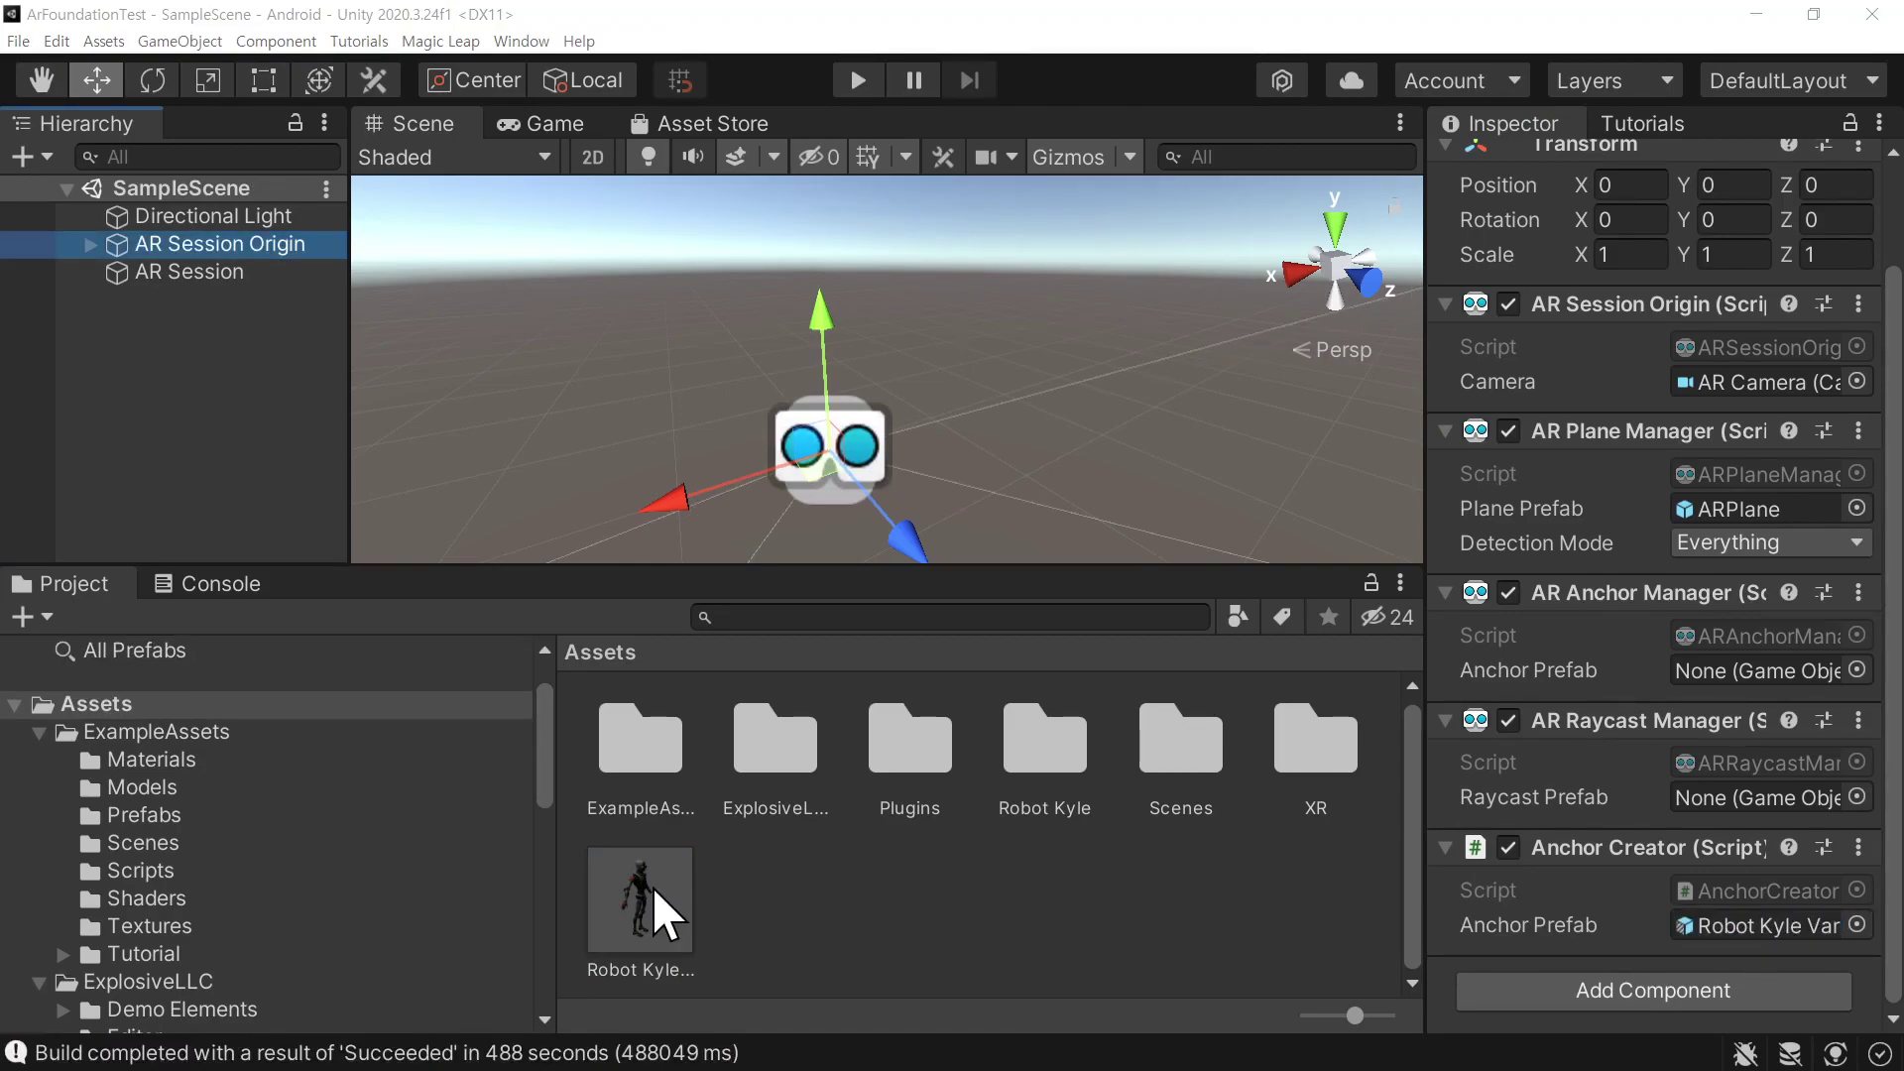
Set the Robot Kyle Variant prefab's scale to 0.1 on the X, Y and Z axes
{"action": "left_click", "coordinate": [651, 886]}
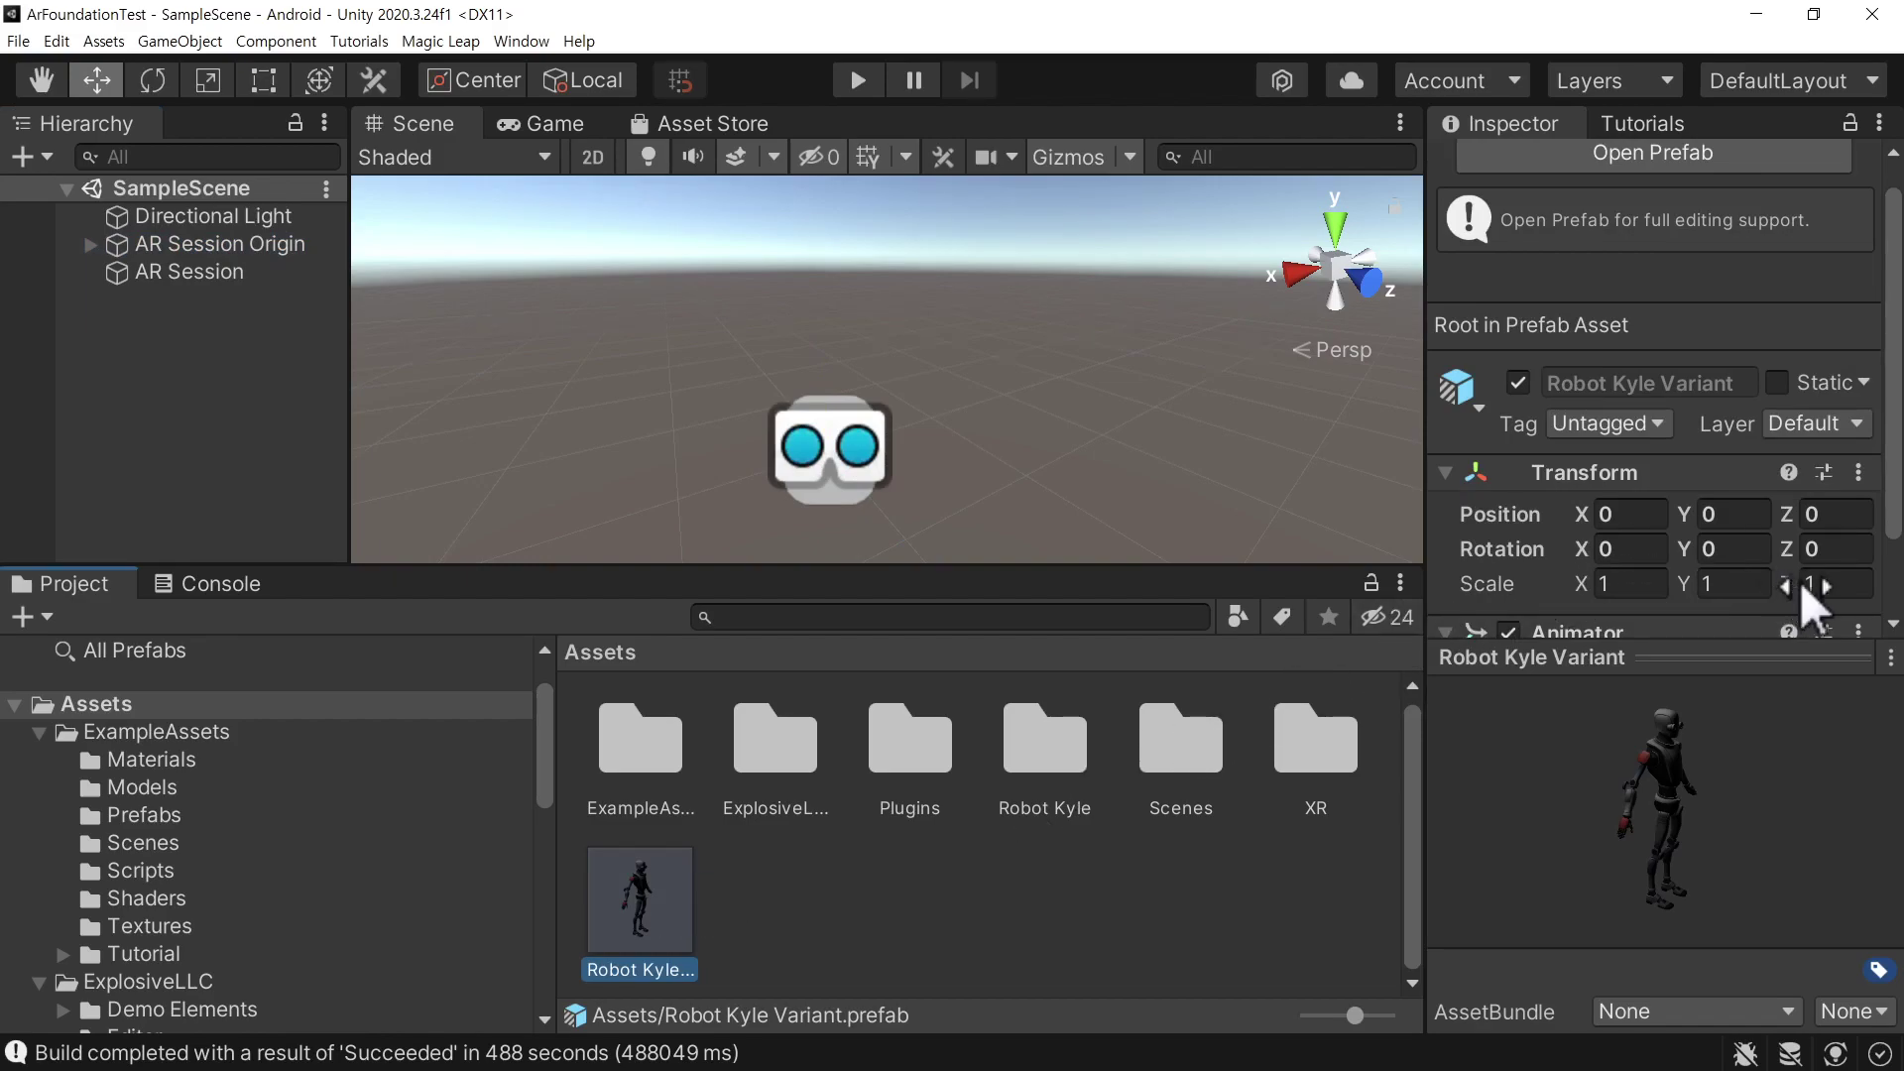
{"action": "scroll", "coordinate": [1721, 532], "scroll_direction": "down", "scroll_amount": 3}
{"action": "scroll", "coordinate": [1721, 532], "scroll_direction": "up", "scroll_amount": 4}
{"action": "scroll", "coordinate": [1616, 543], "scroll_direction": "down", "scroll_amount": 3}
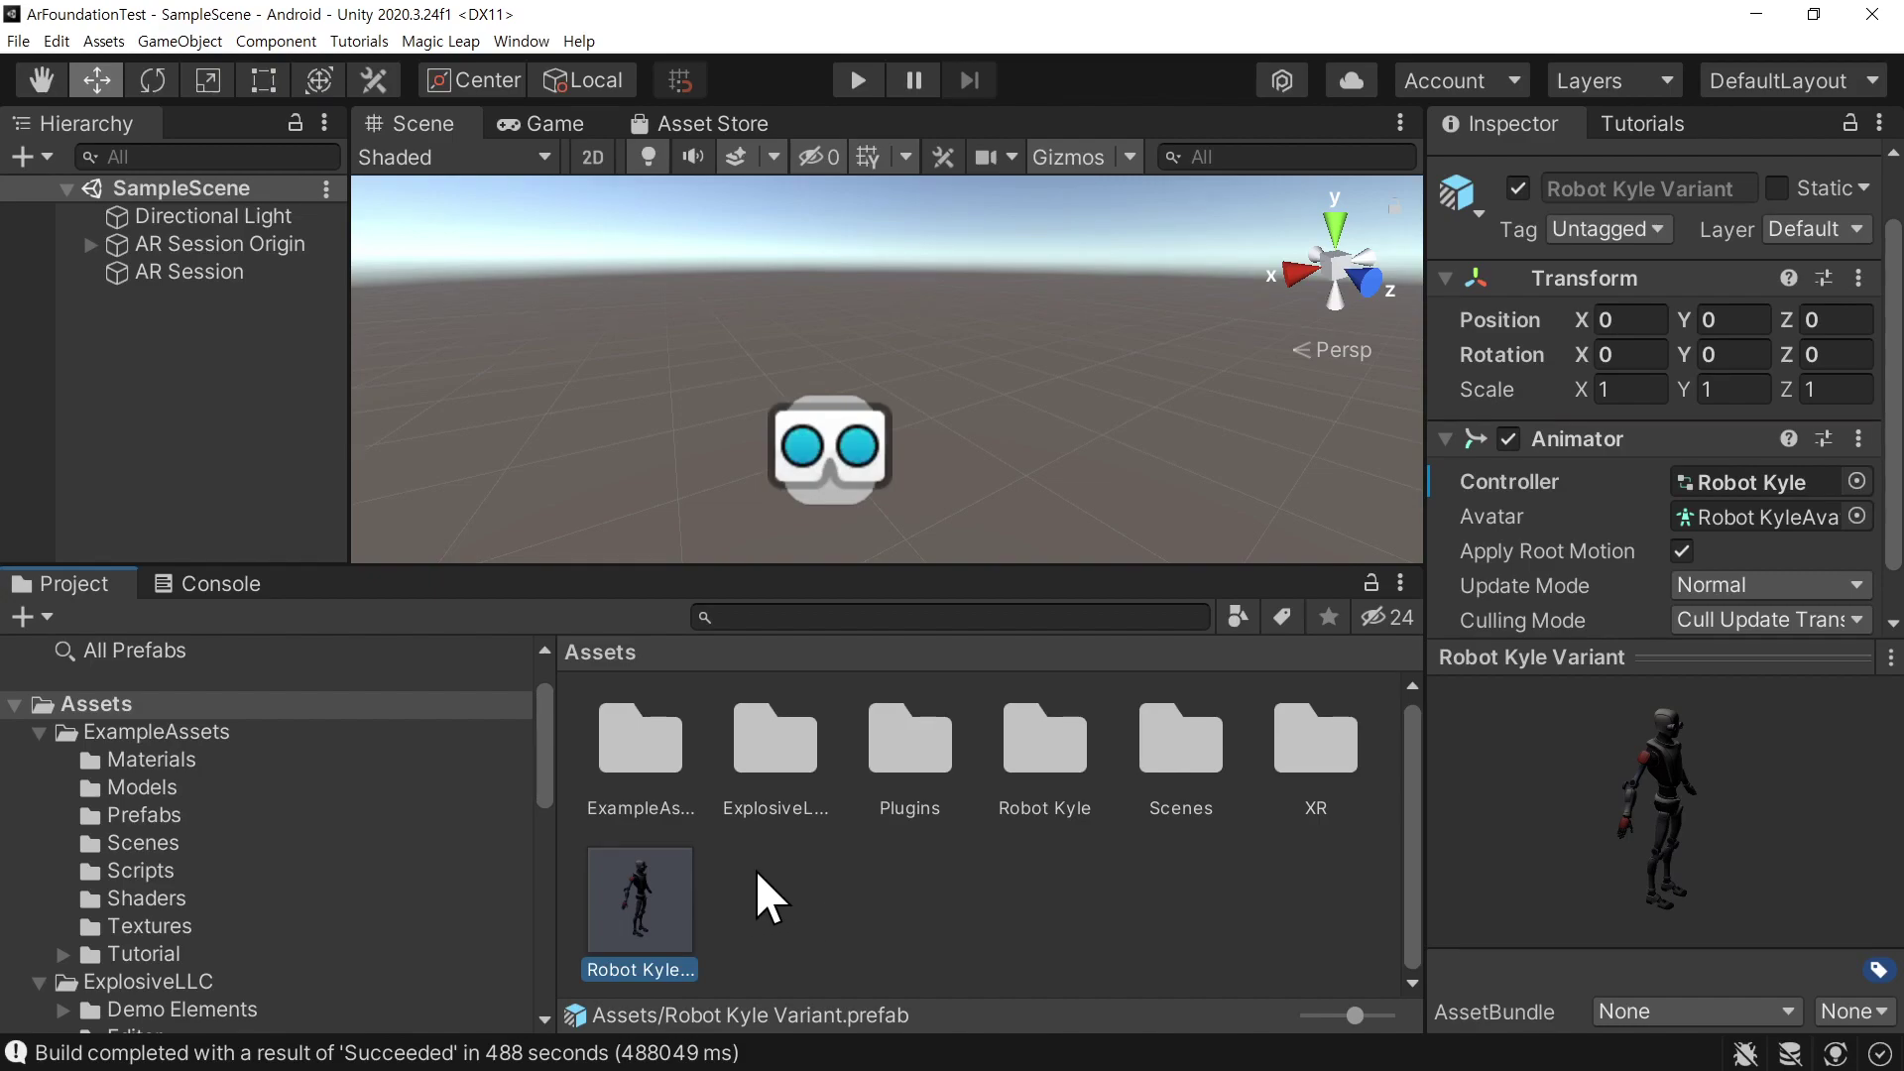
{"action": "left_click", "coordinate": [1642, 388]}
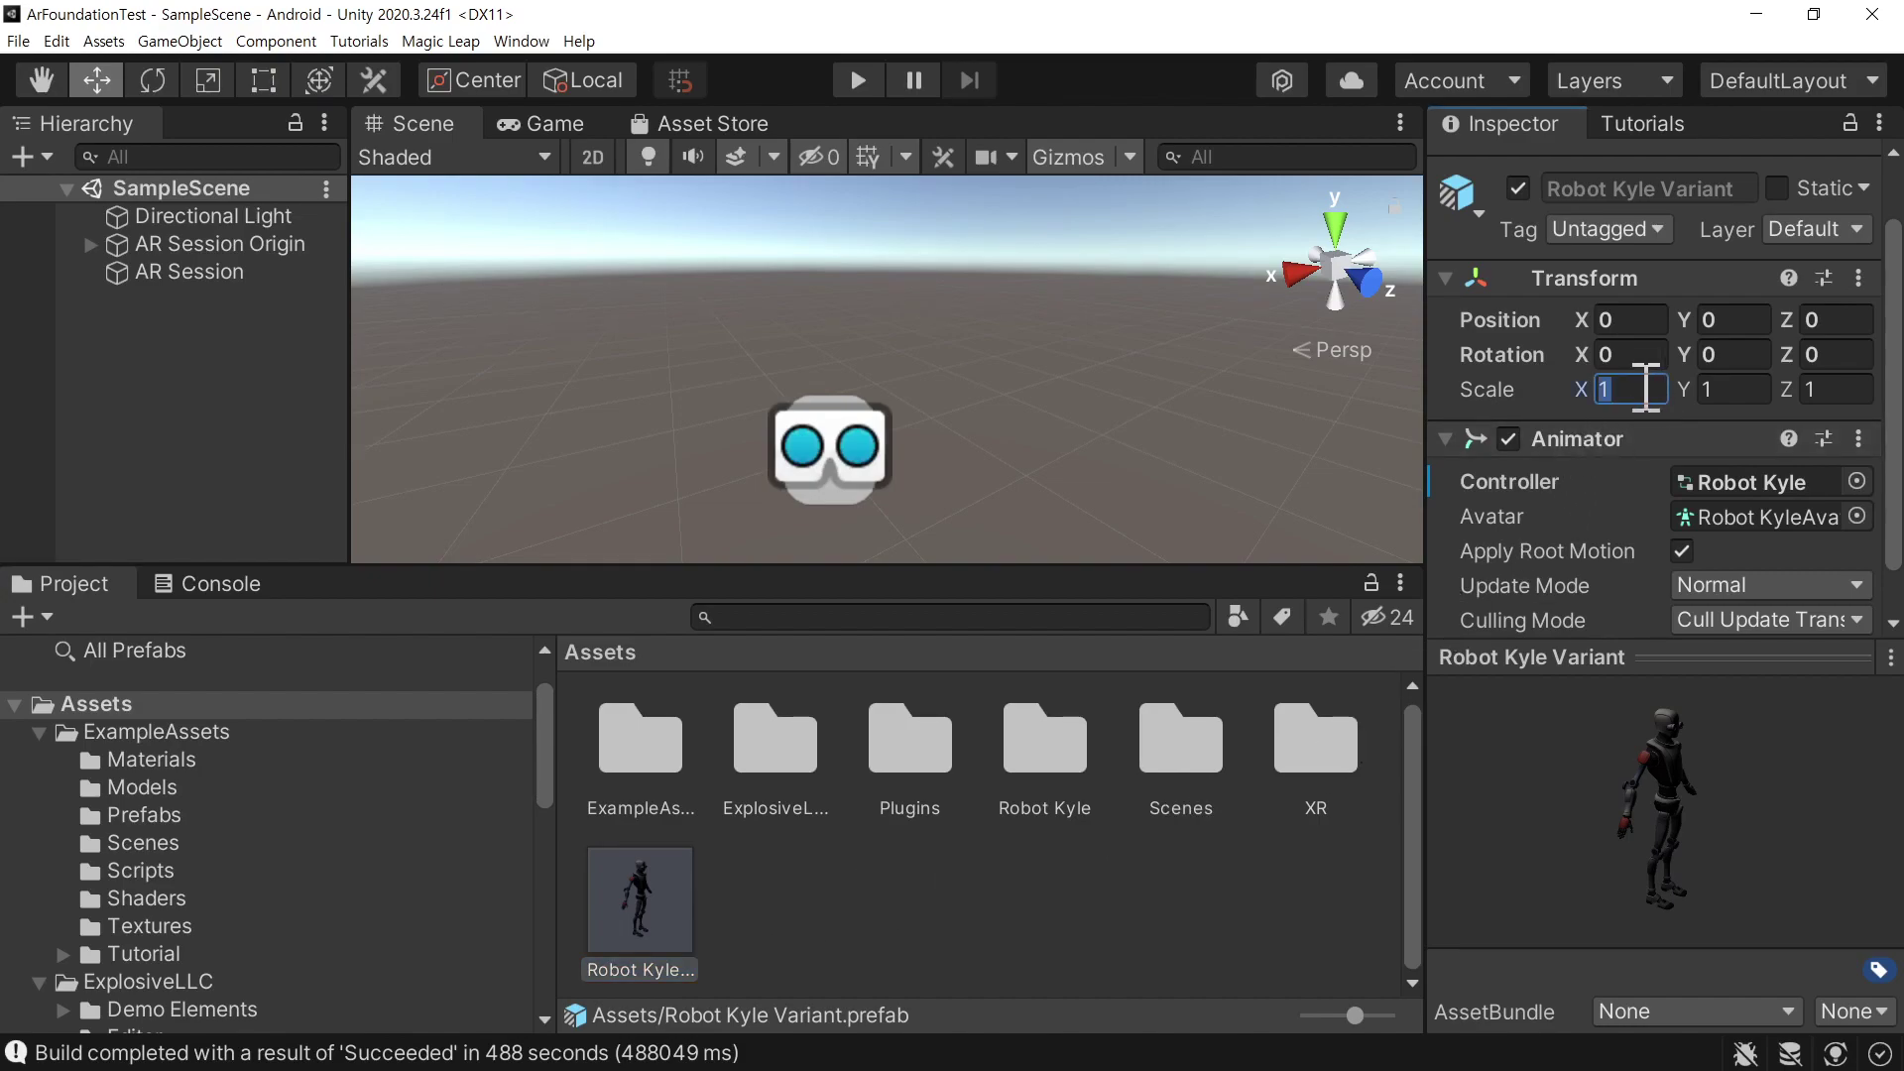
{"action": "type", "text": "0.2"}
{"action": "key", "text": "BackSpace"}
{"action": "type", "text": "1"}
{"action": "key", "text": "Return"}
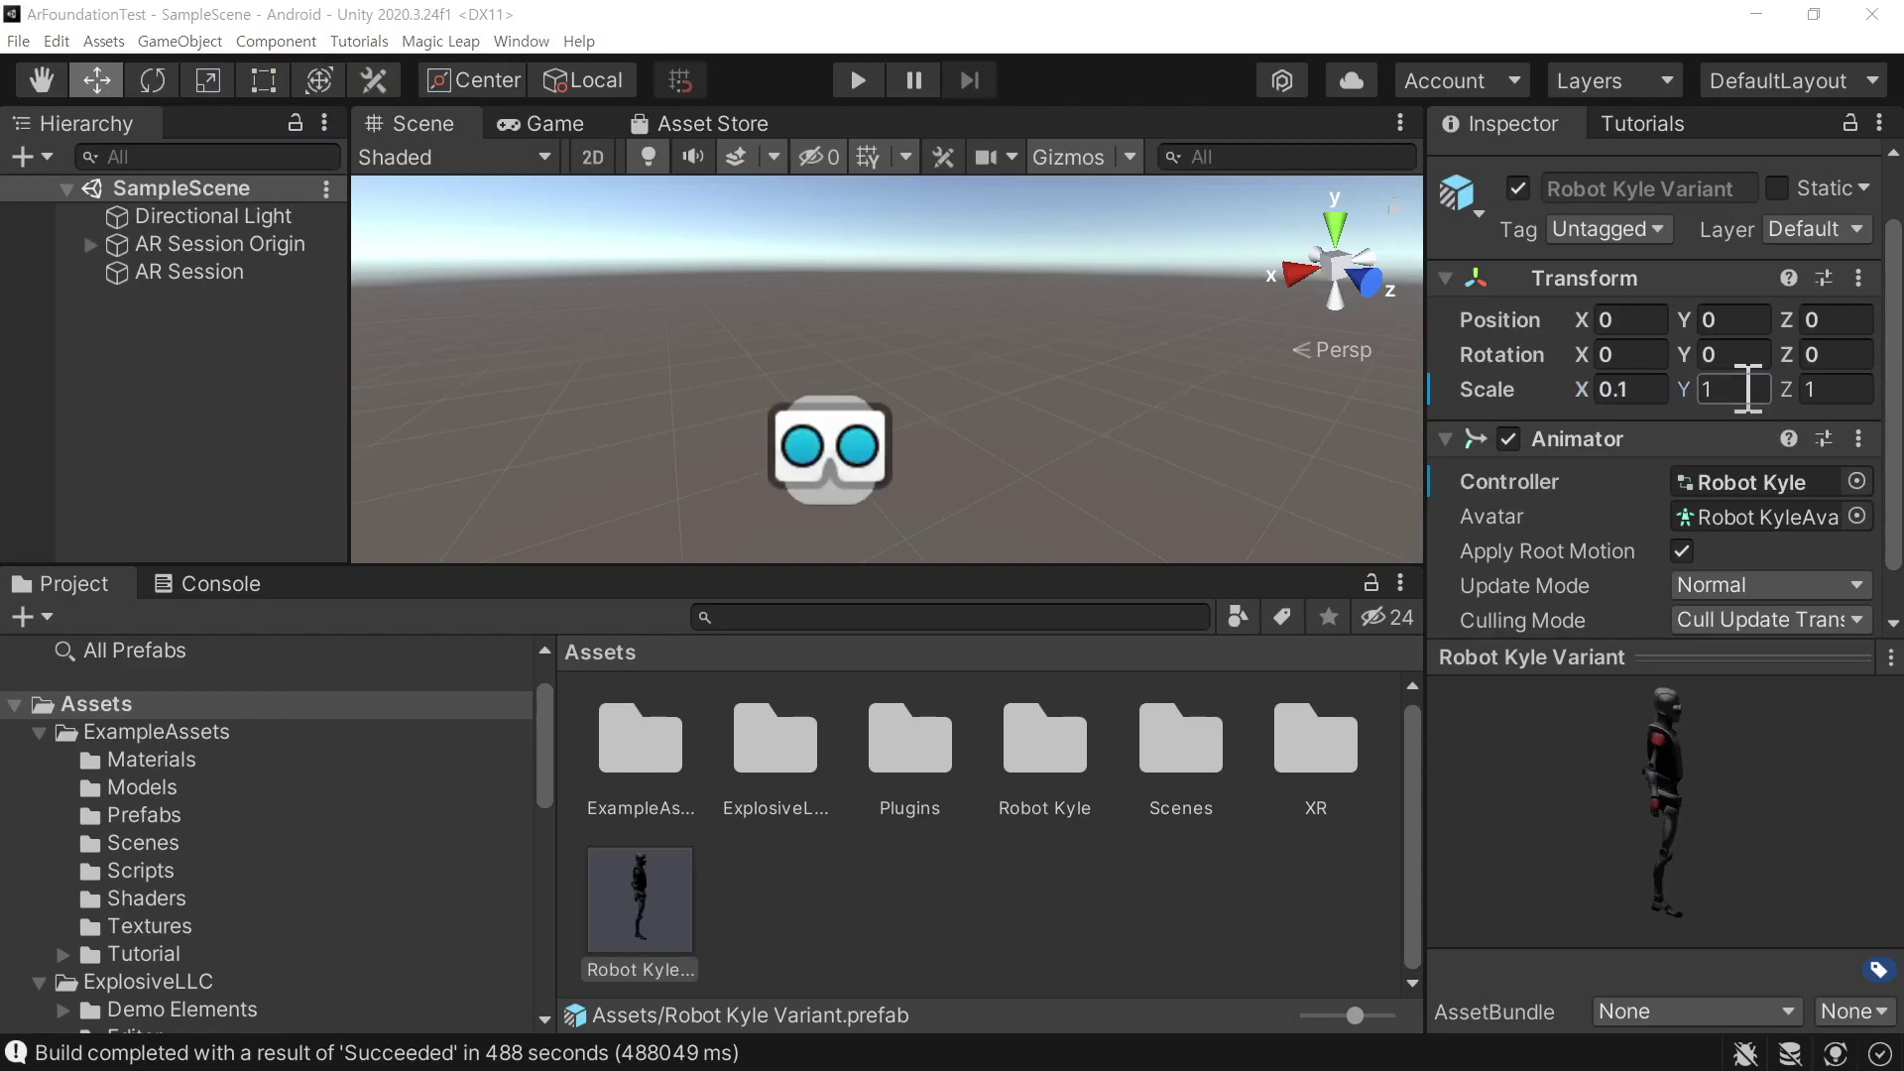
{"action": "left_click", "coordinate": [1747, 388]}
{"action": "type", "text": "0.1"}
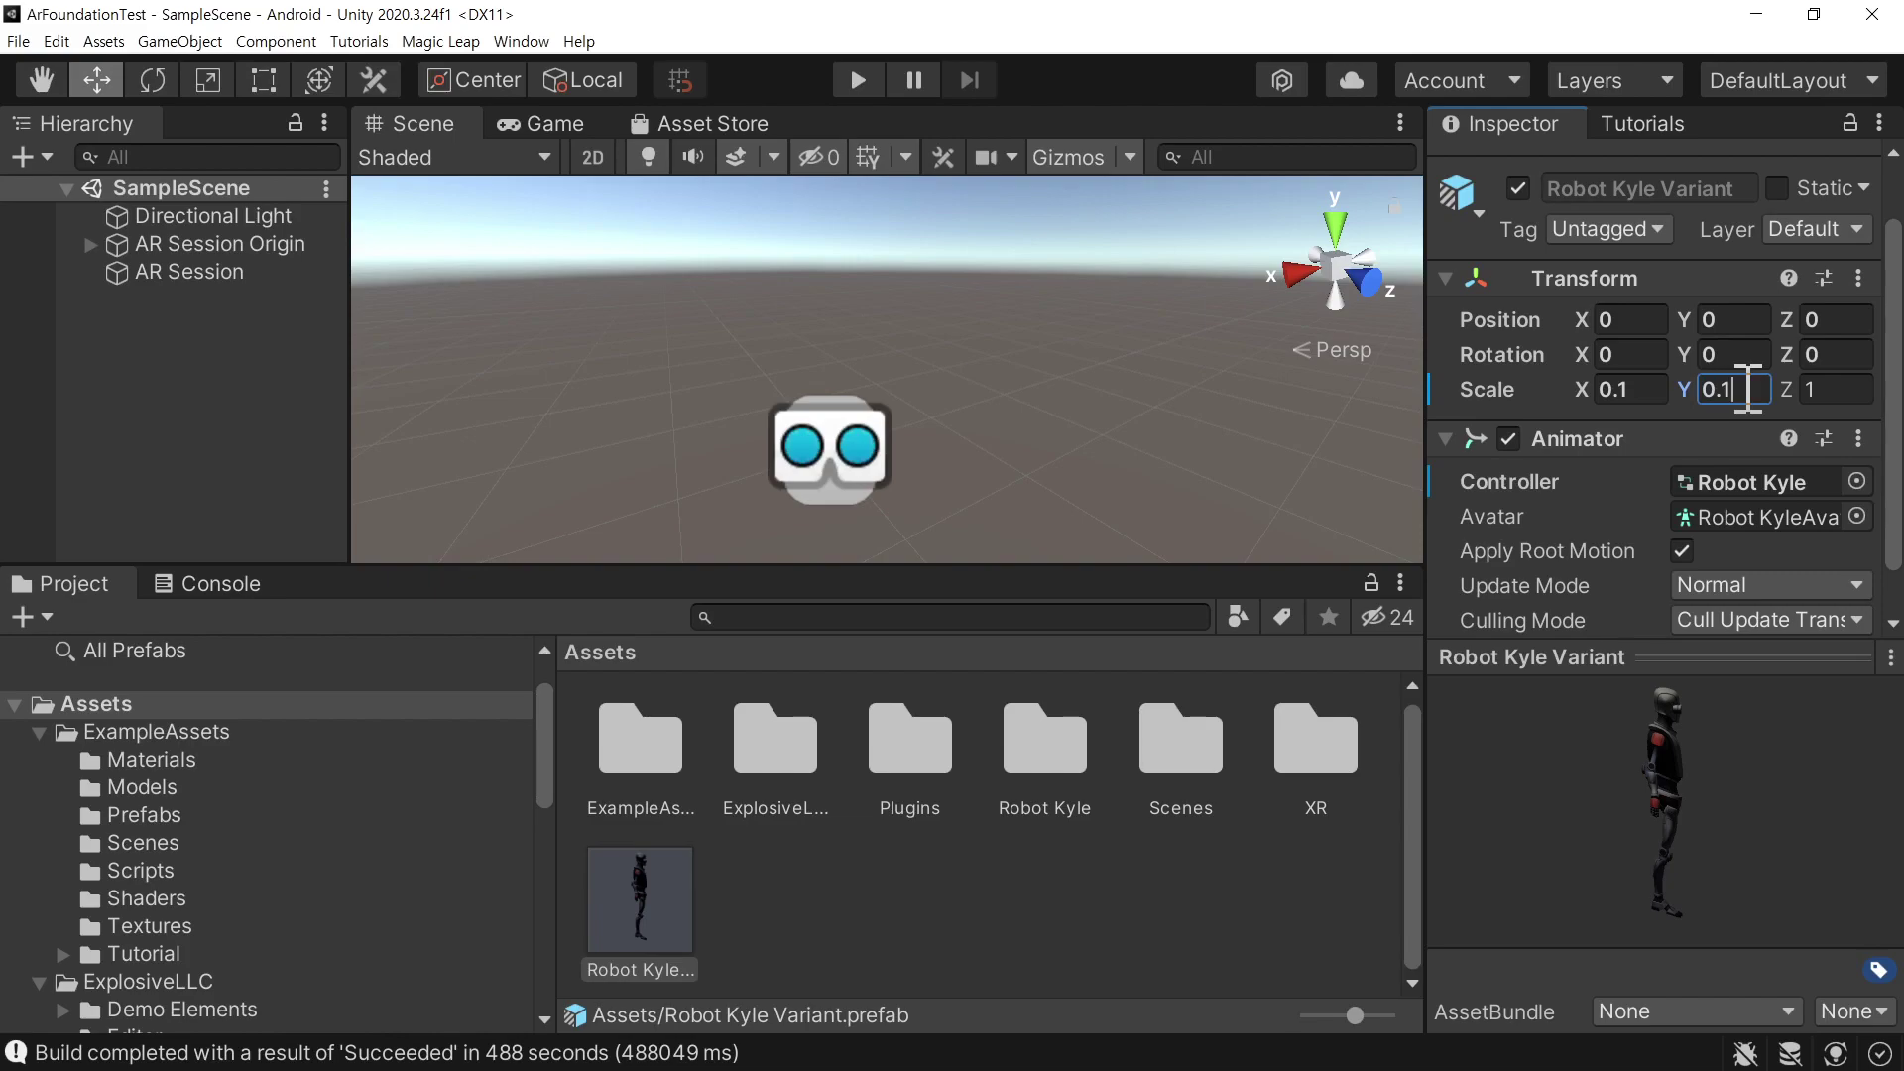
{"action": "left_click", "coordinate": [1857, 388]}
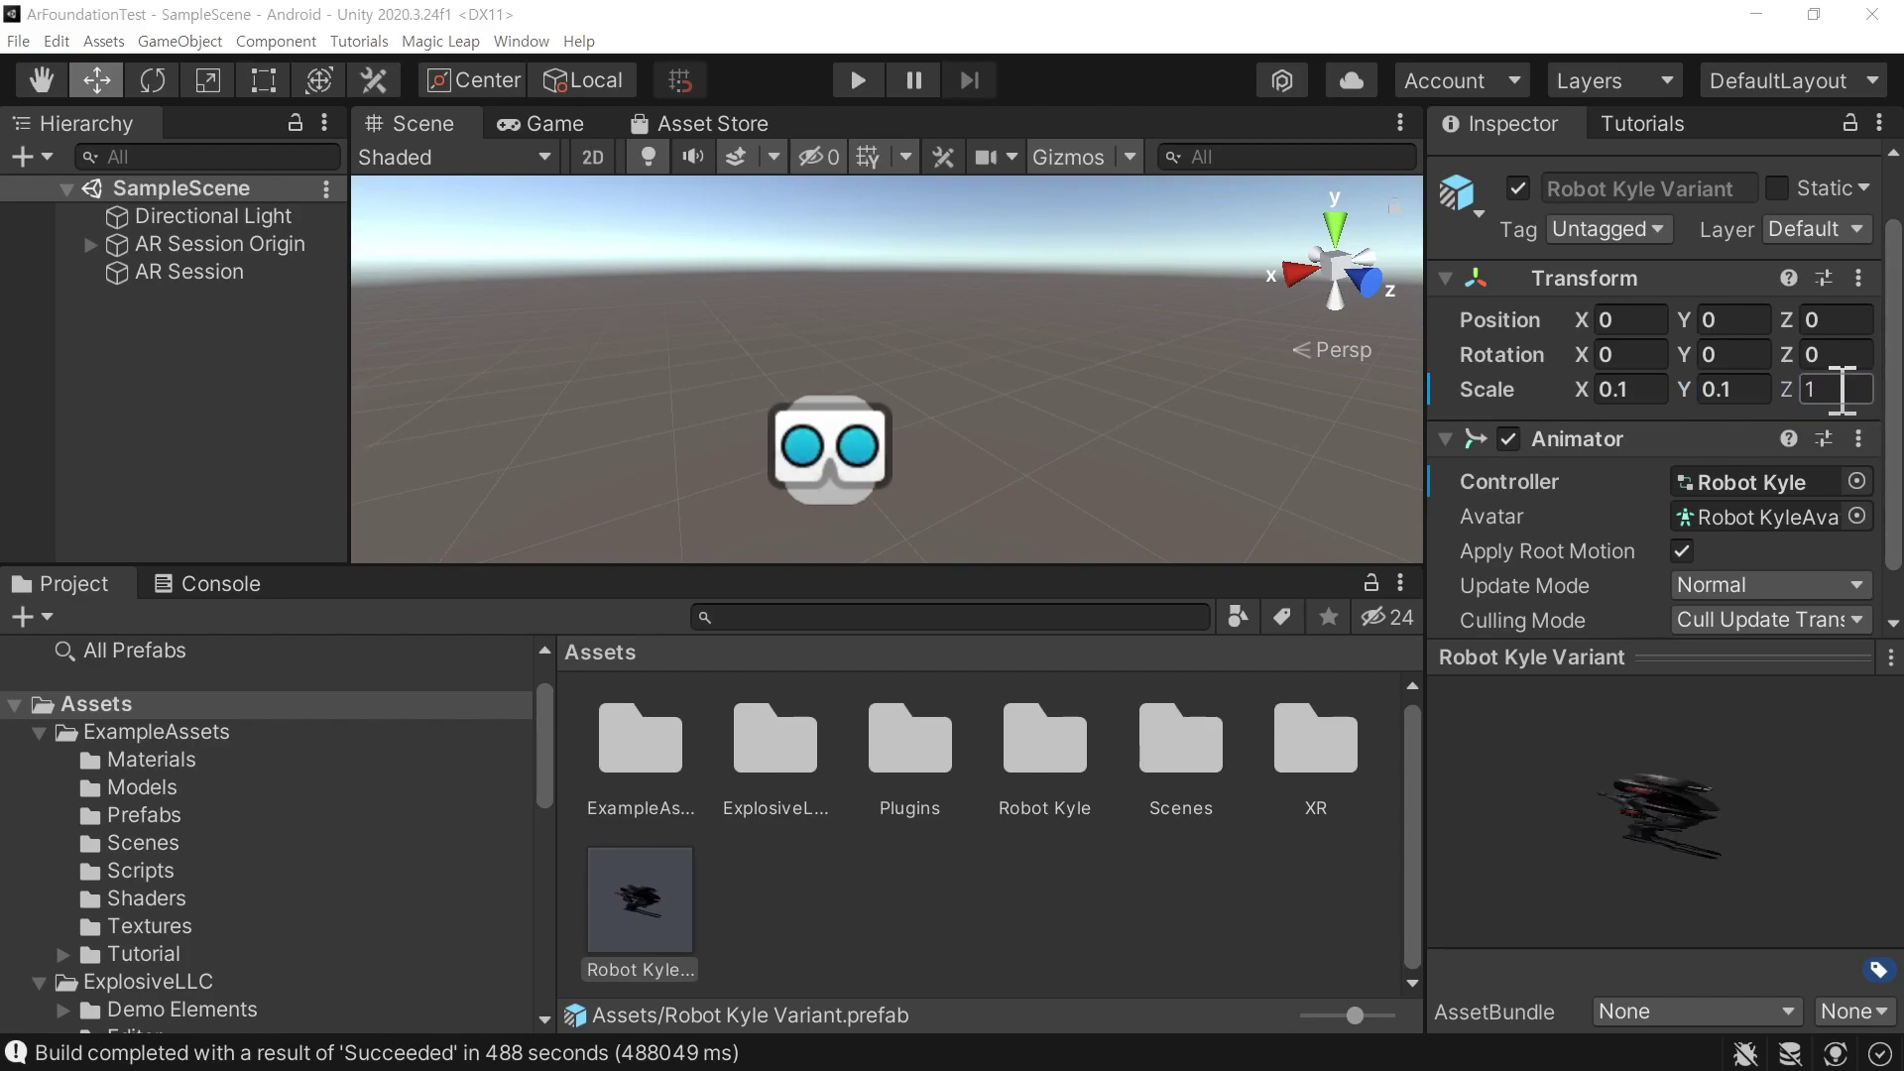
{"action": "left_click", "coordinate": [1842, 389]}
{"action": "type", "text": "0.1"}
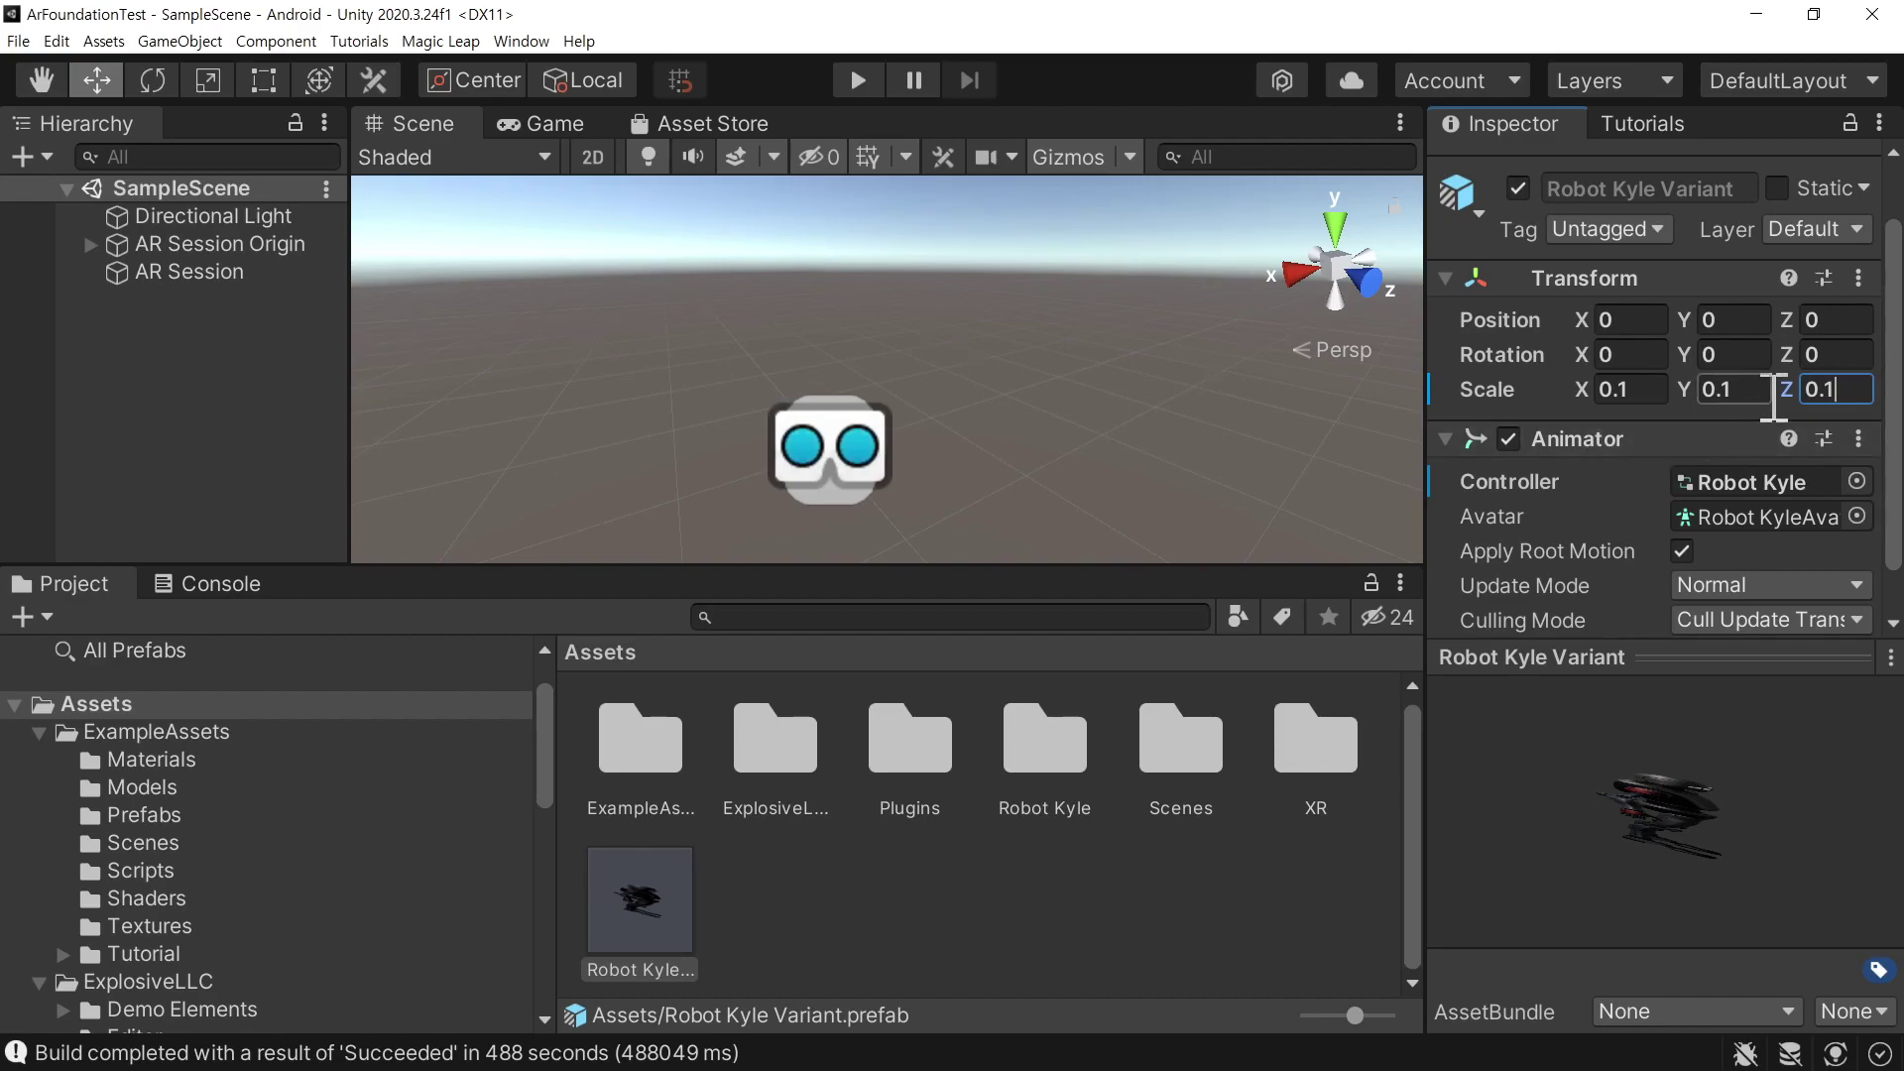
{"action": "key", "text": "Return"}
{"action": "left_click", "coordinate": [1627, 389]}
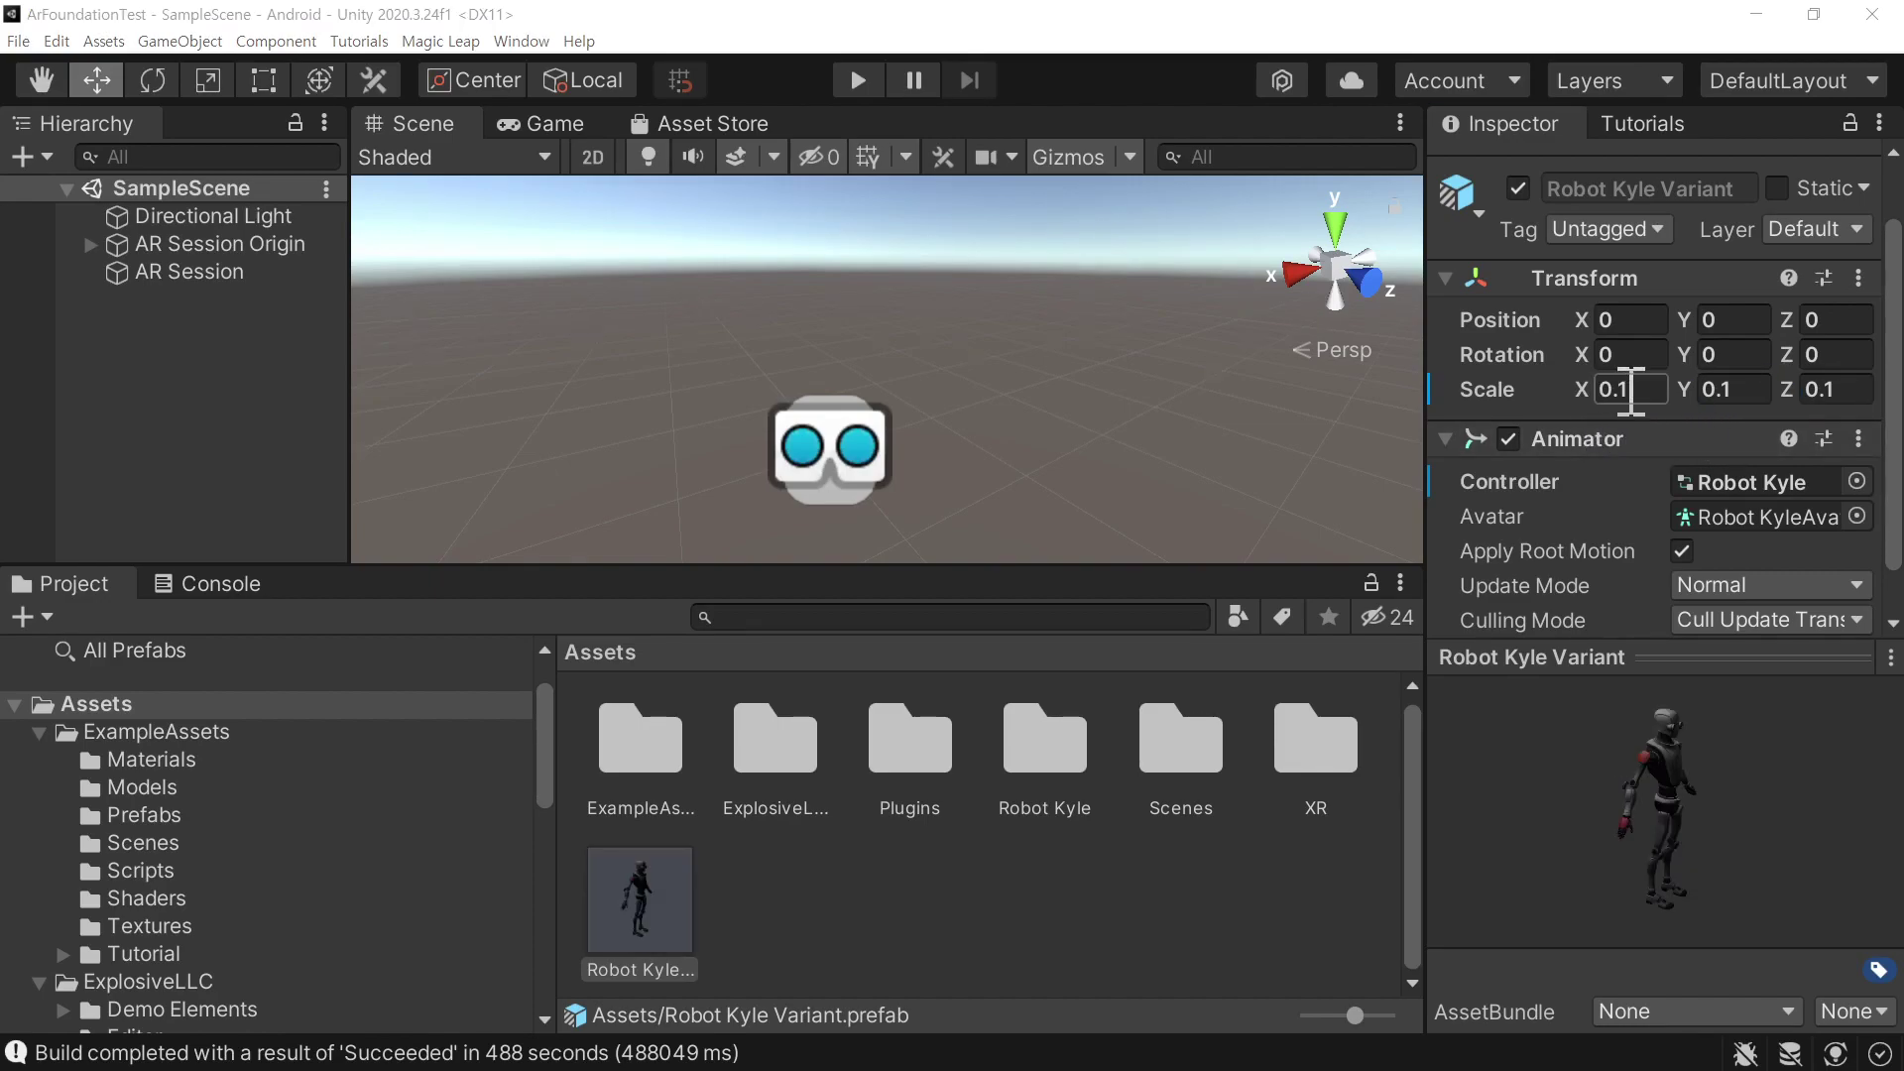
{"action": "left_click", "coordinate": [1731, 389]}
{"action": "left_click", "coordinate": [1834, 389]}
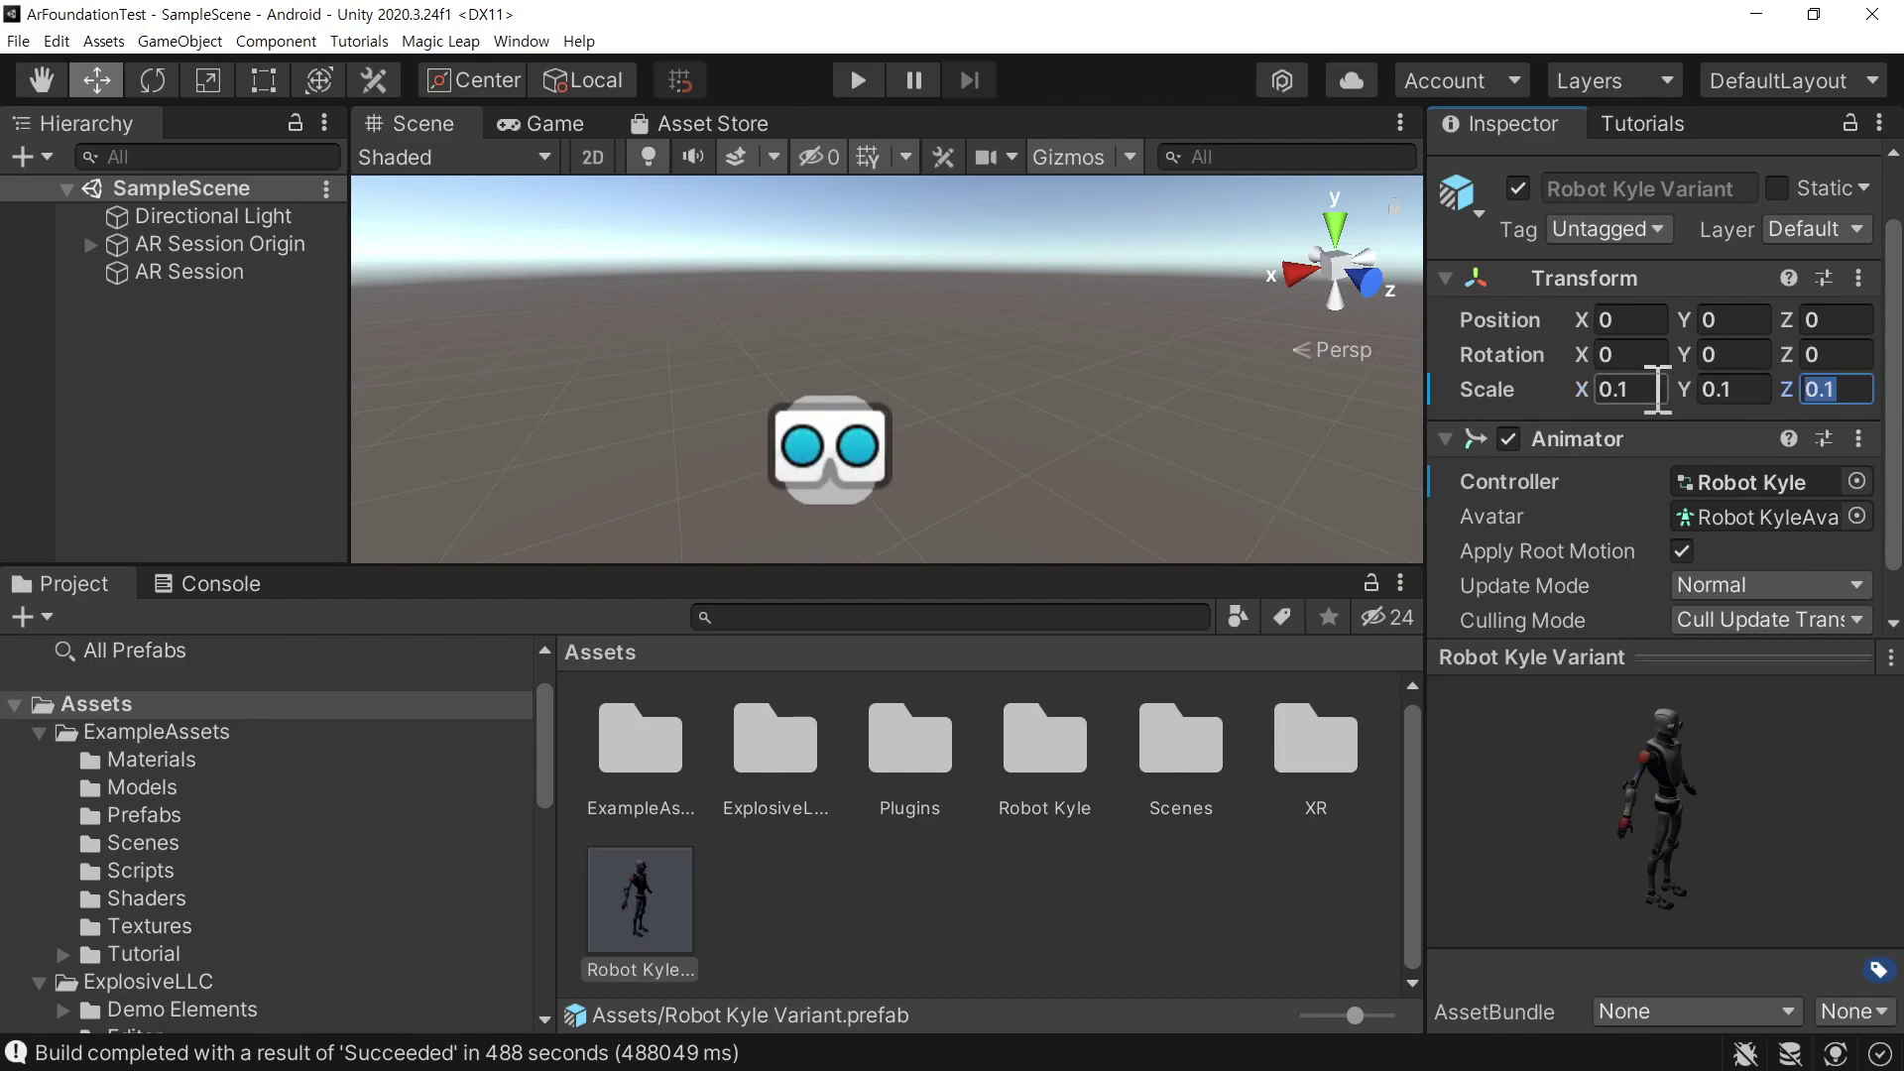
{"action": "left_click", "coordinate": [1649, 388]}
{"action": "left_click", "coordinate": [1725, 389]}
{"action": "left_click", "coordinate": [1853, 389]}
{"action": "left_click", "coordinate": [1120, 902]}
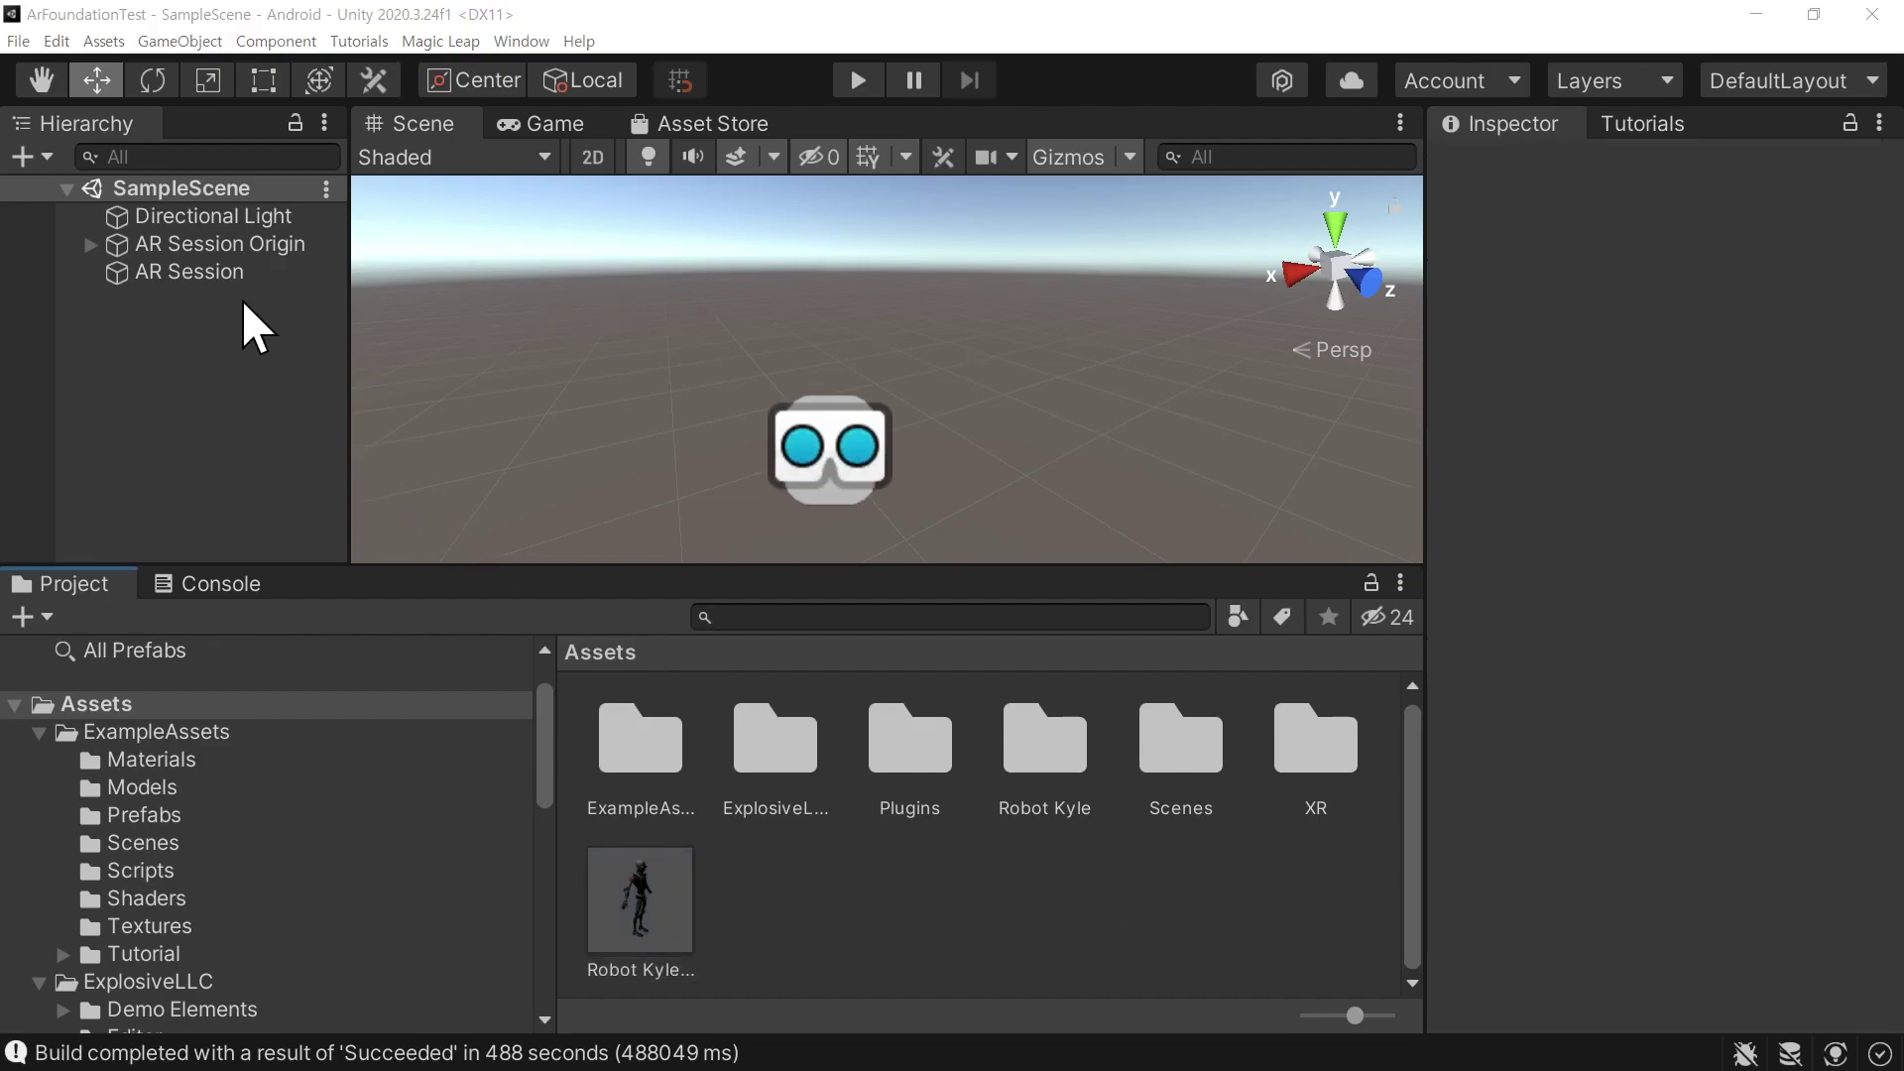
Review the Anchor Prefab assignment in AR Session Origin's Anchor Creator and inspect the Robot Kyle Variant prefab it references
{"action": "left_click", "coordinate": [224, 248]}
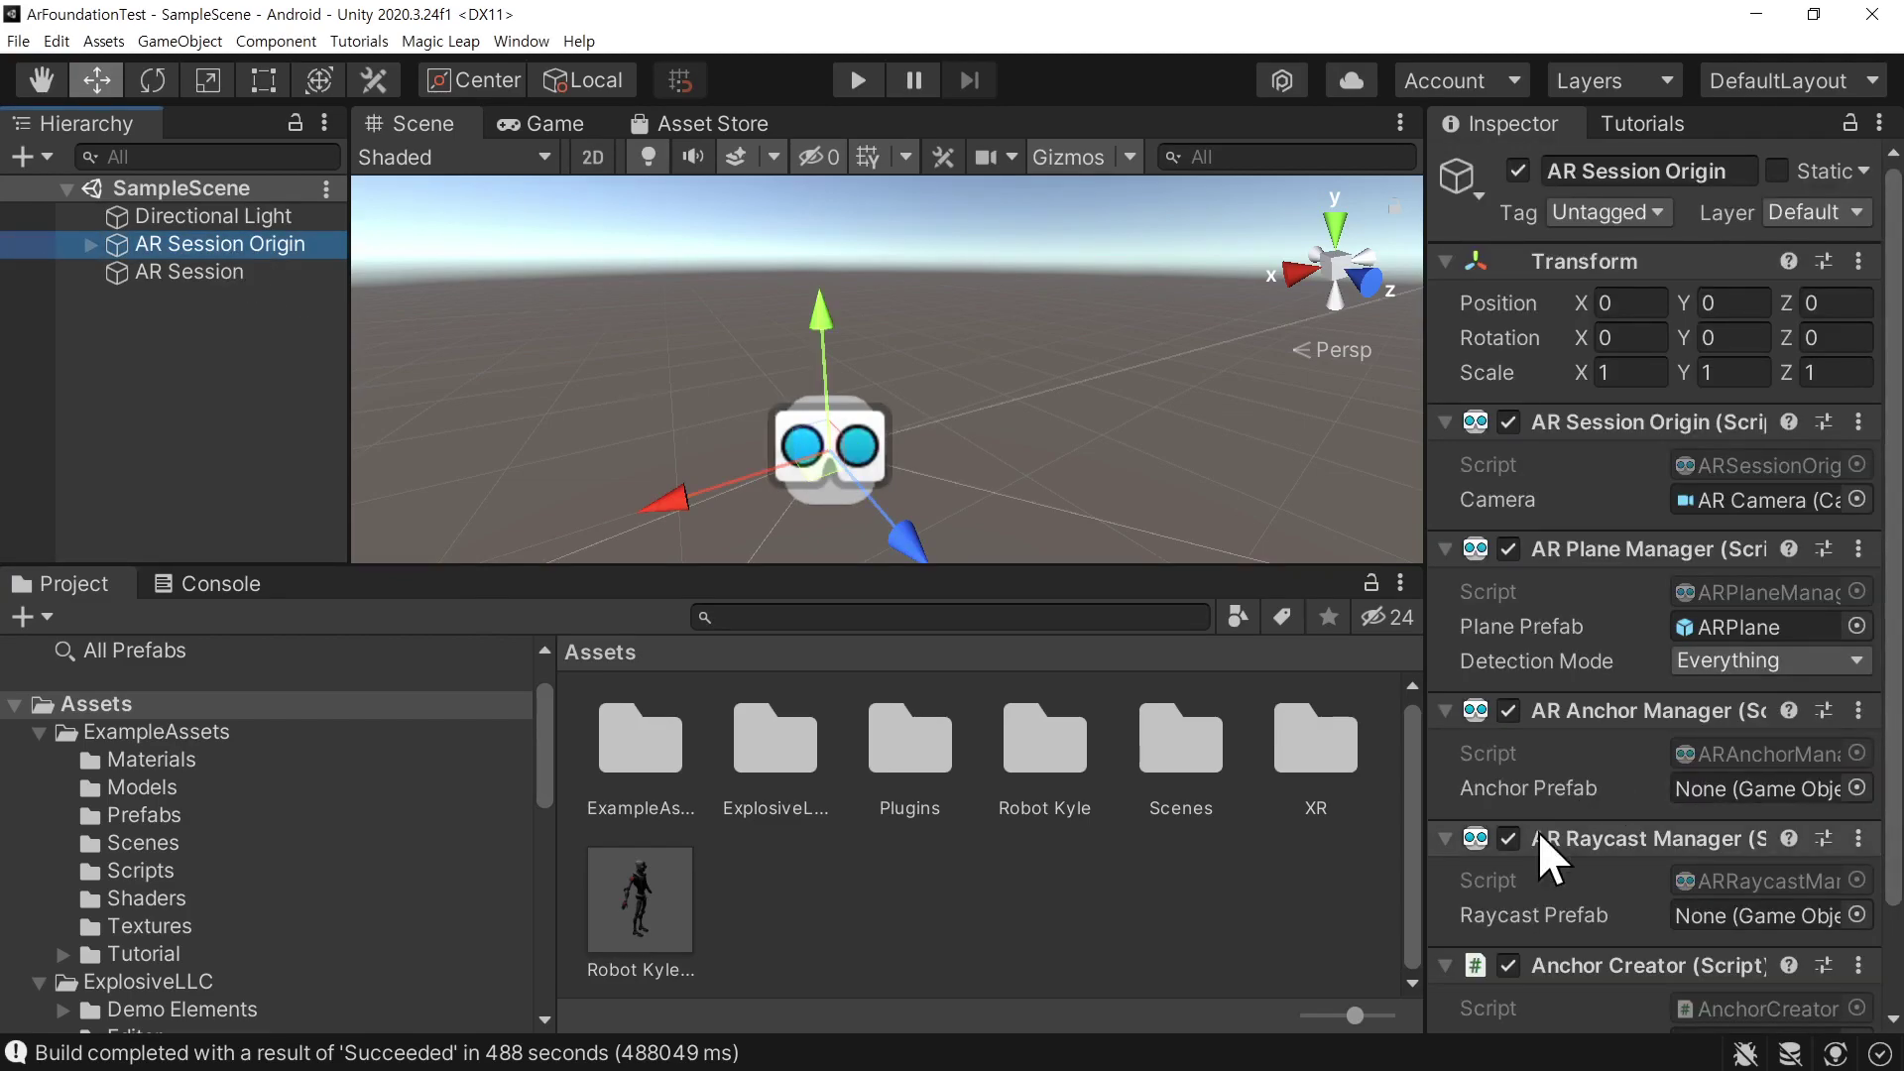
{"action": "scroll", "coordinate": [1567, 754], "scroll_direction": "down", "scroll_amount": 2}
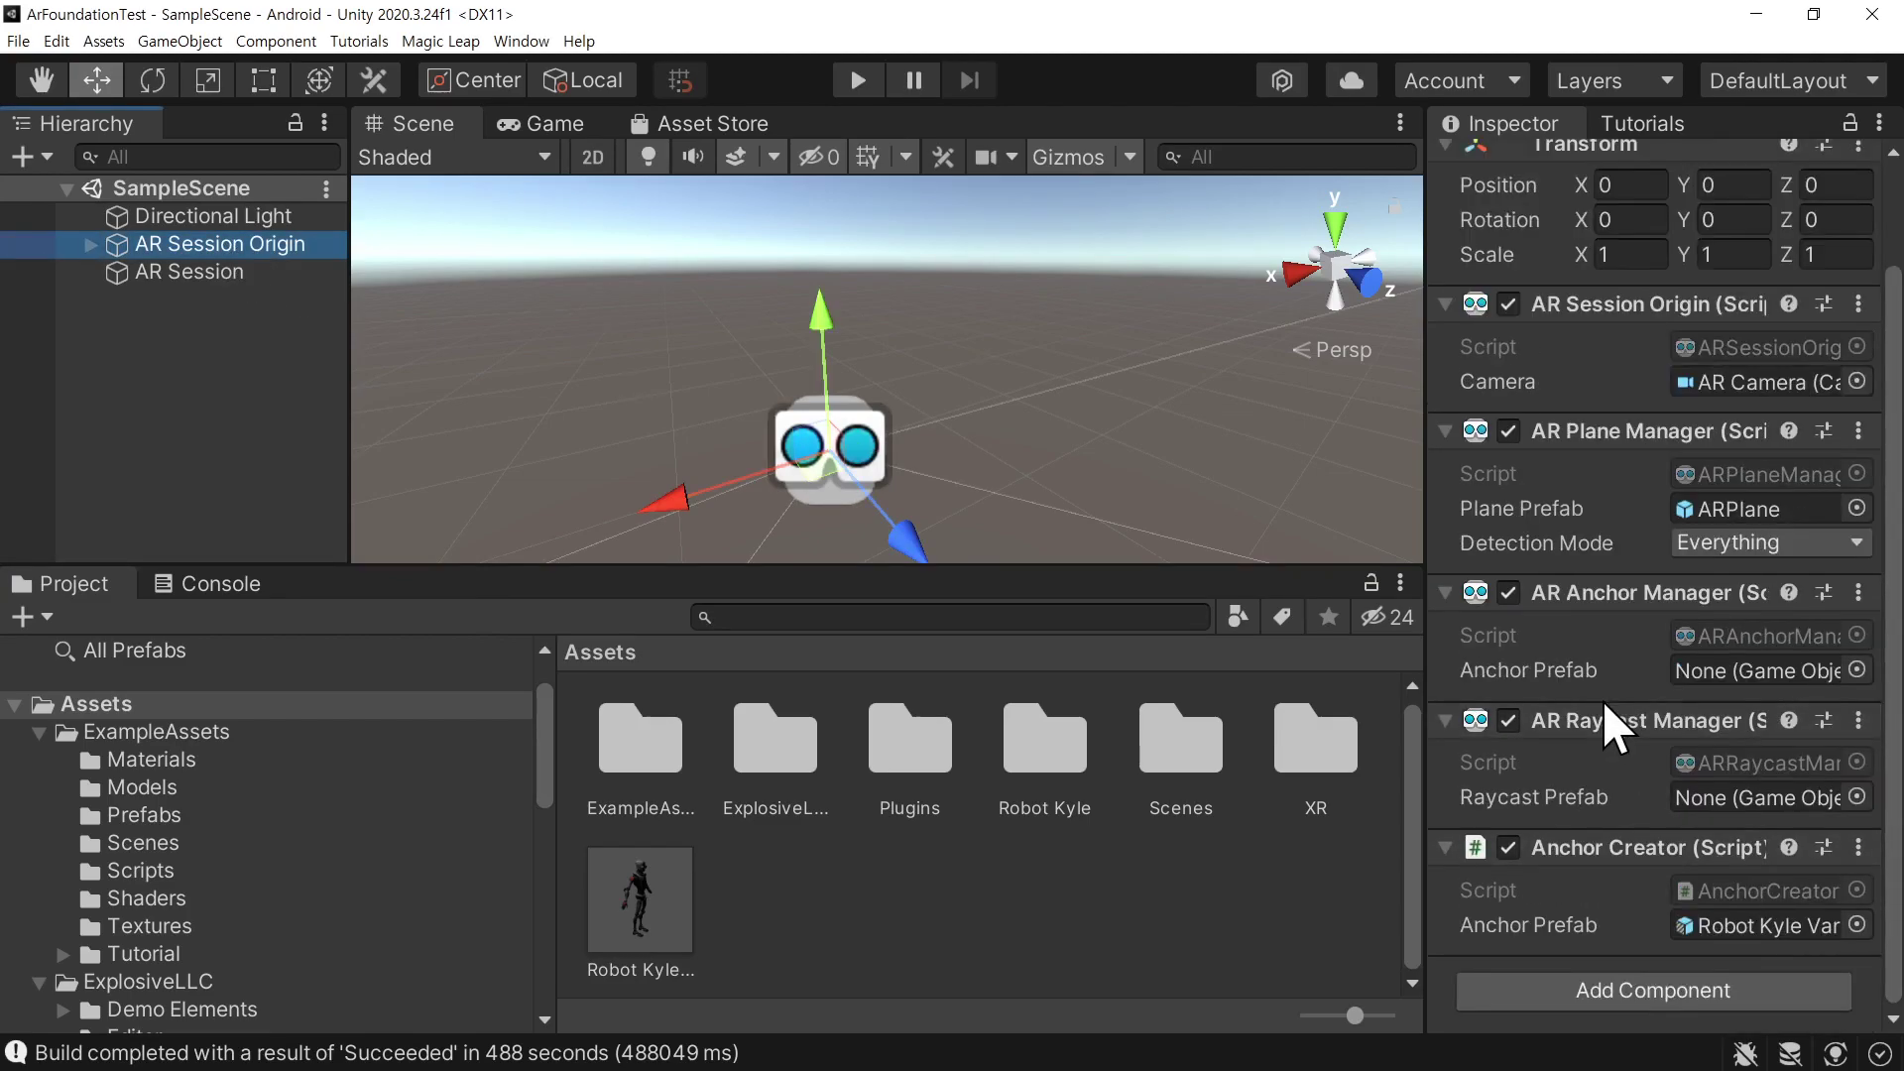
{"action": "left_click", "coordinate": [1743, 928]}
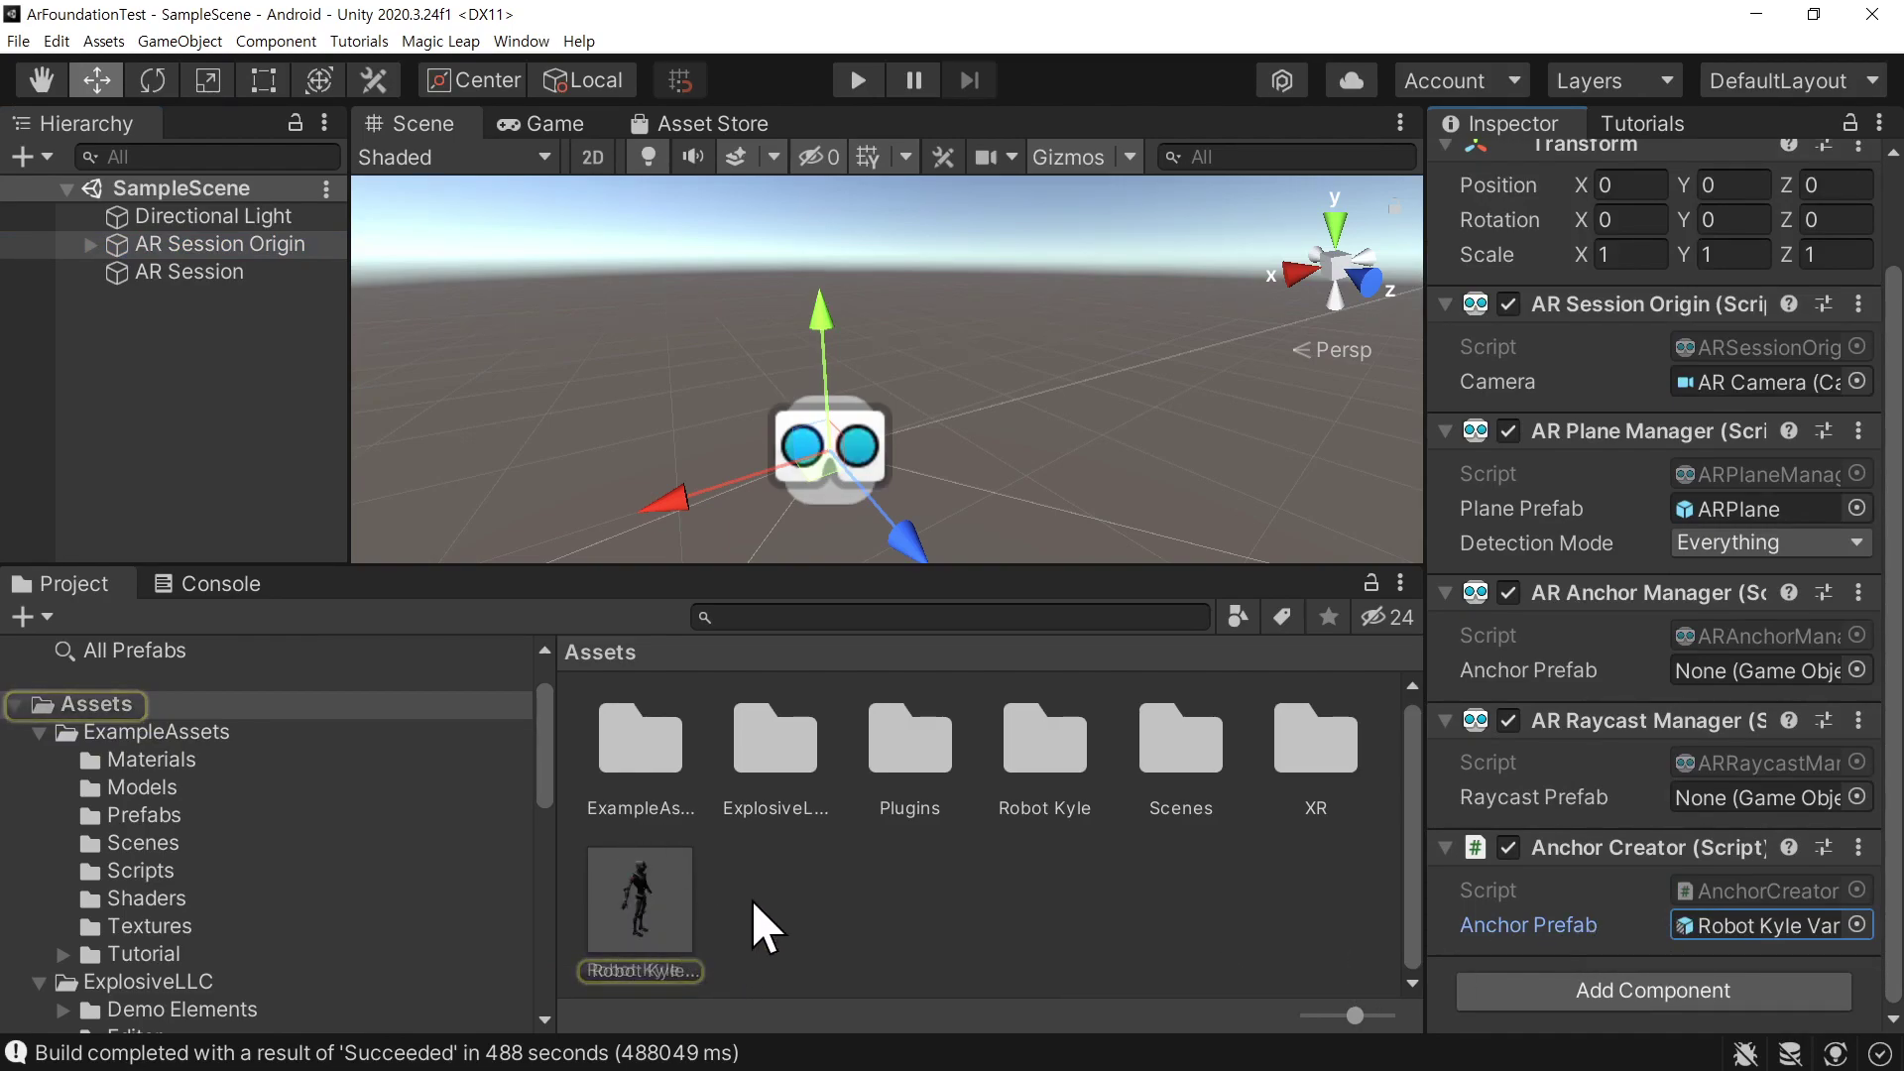
{"action": "left_click", "coordinate": [643, 907]}
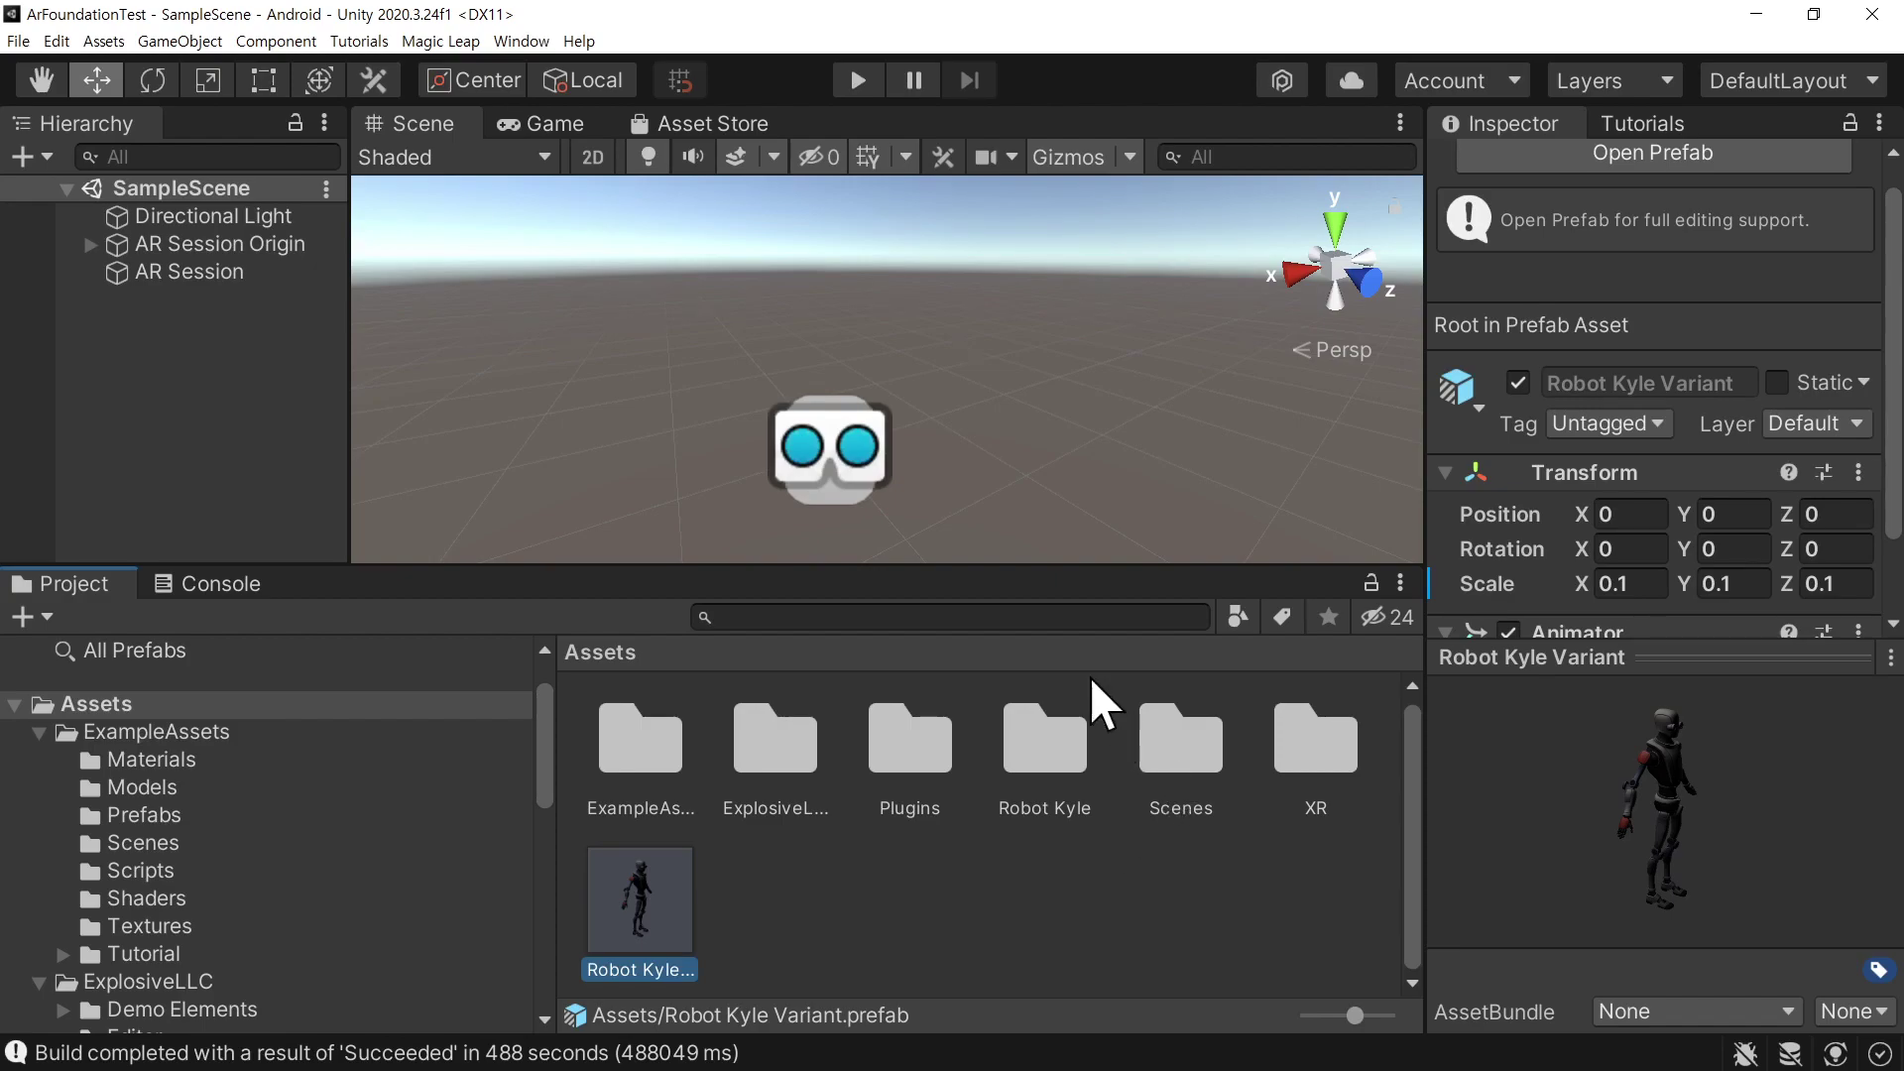
{"action": "left_click", "coordinate": [198, 245]}
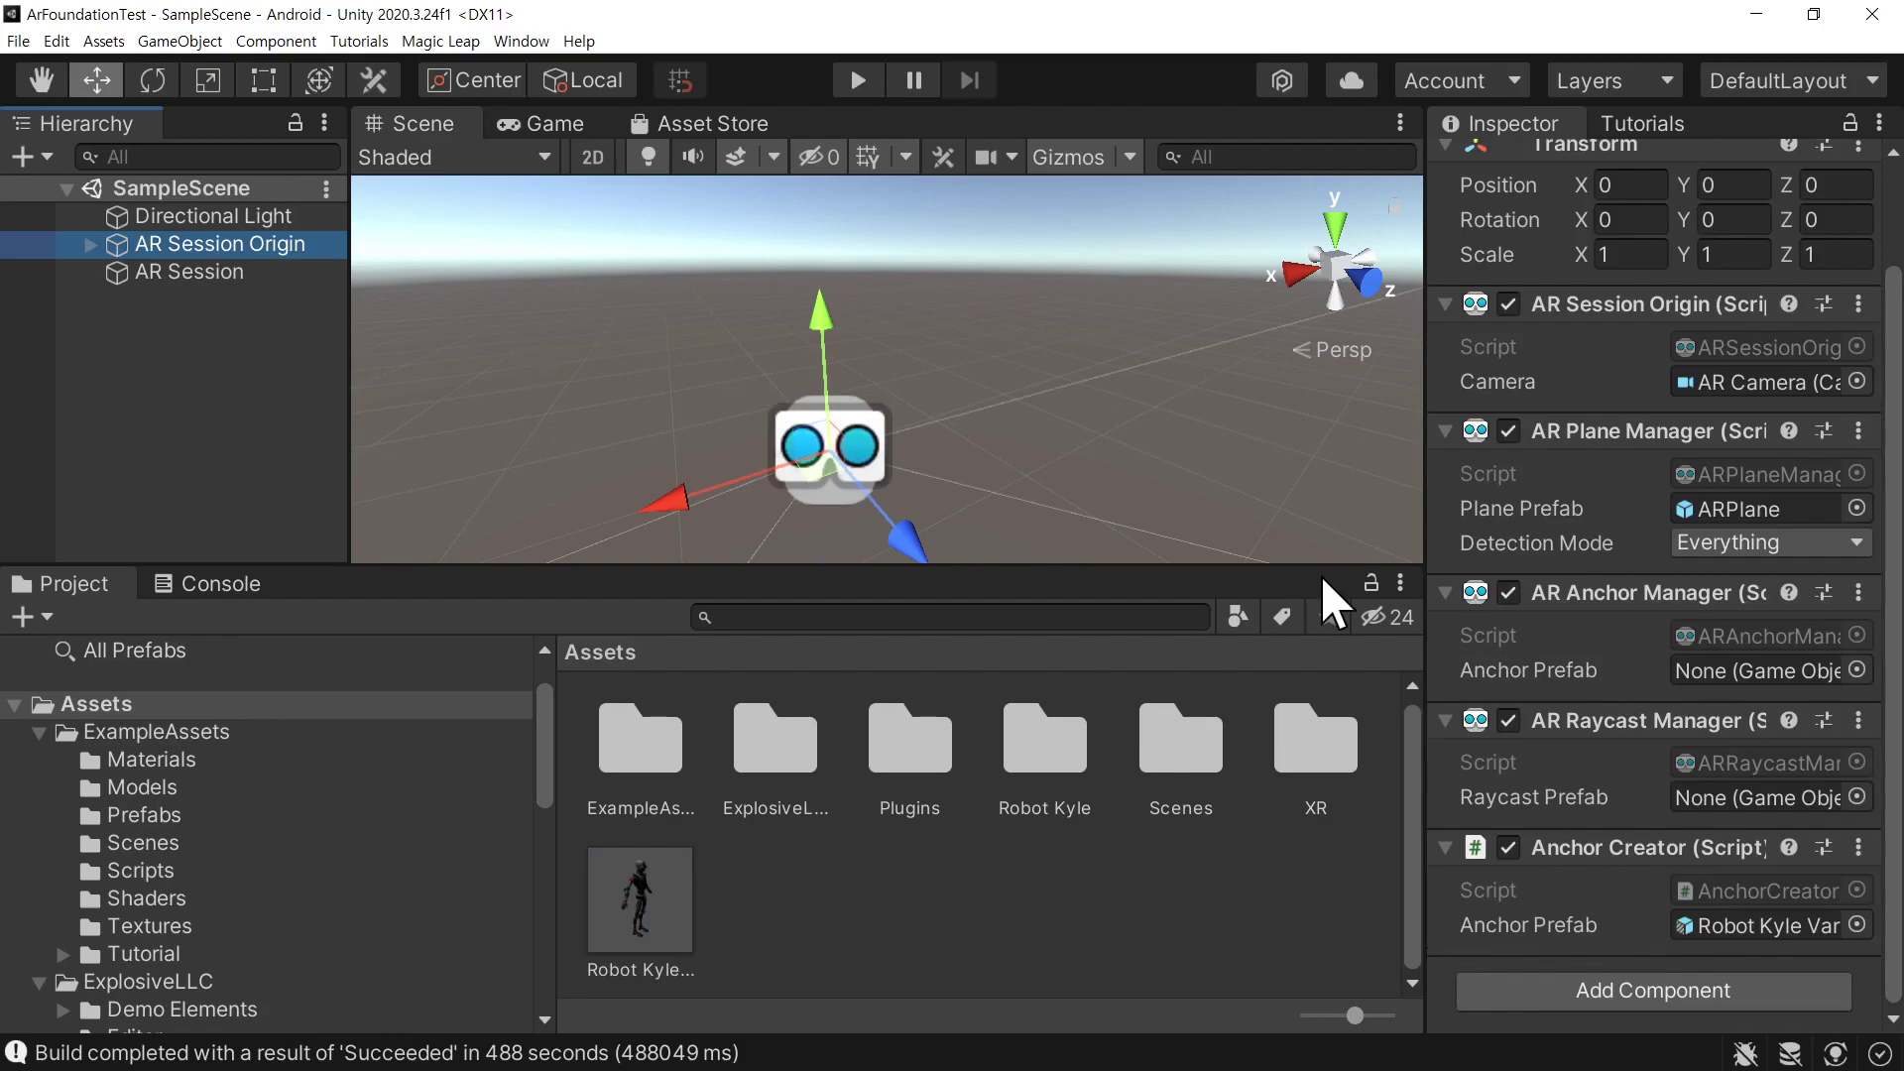
Open the Build Settings and select the Android platform
{"action": "left_click", "coordinate": [19, 41]}
{"action": "left_click", "coordinate": [132, 302]}
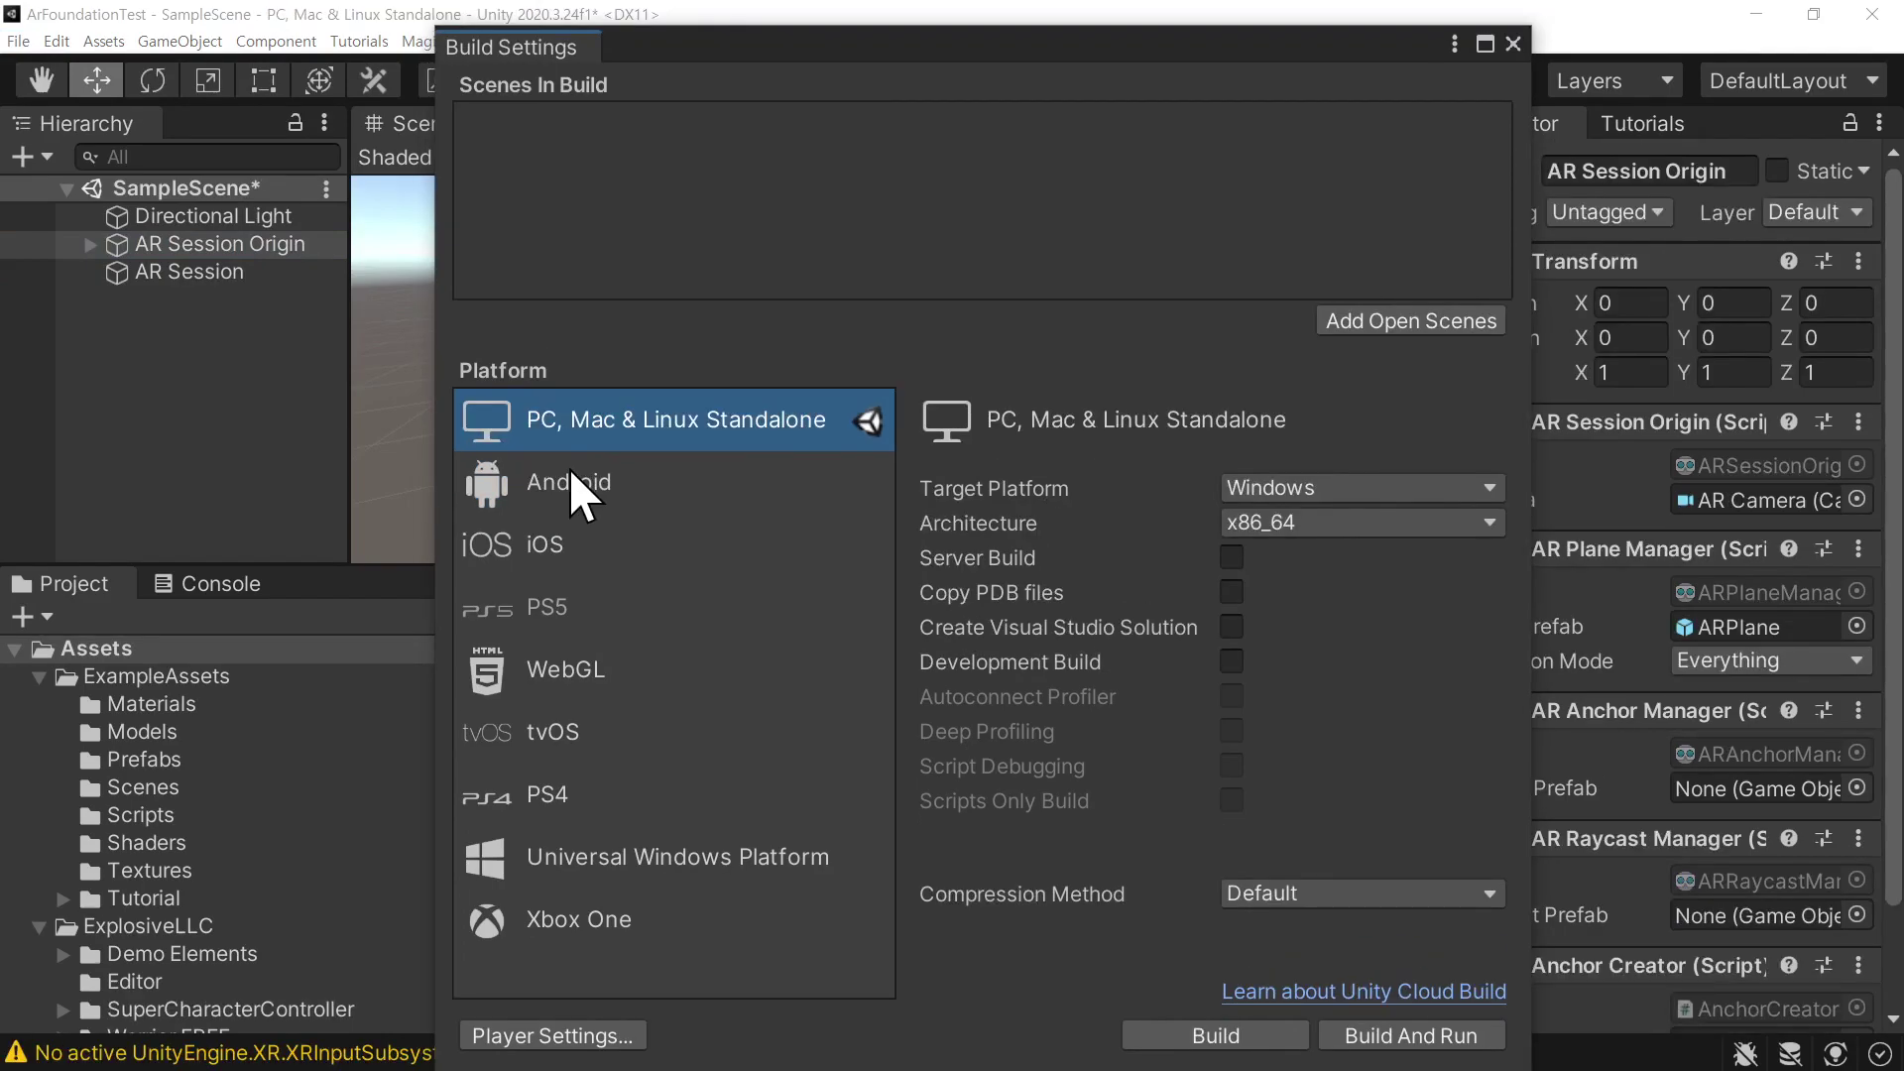
{"action": "left_click", "coordinate": [570, 476]}
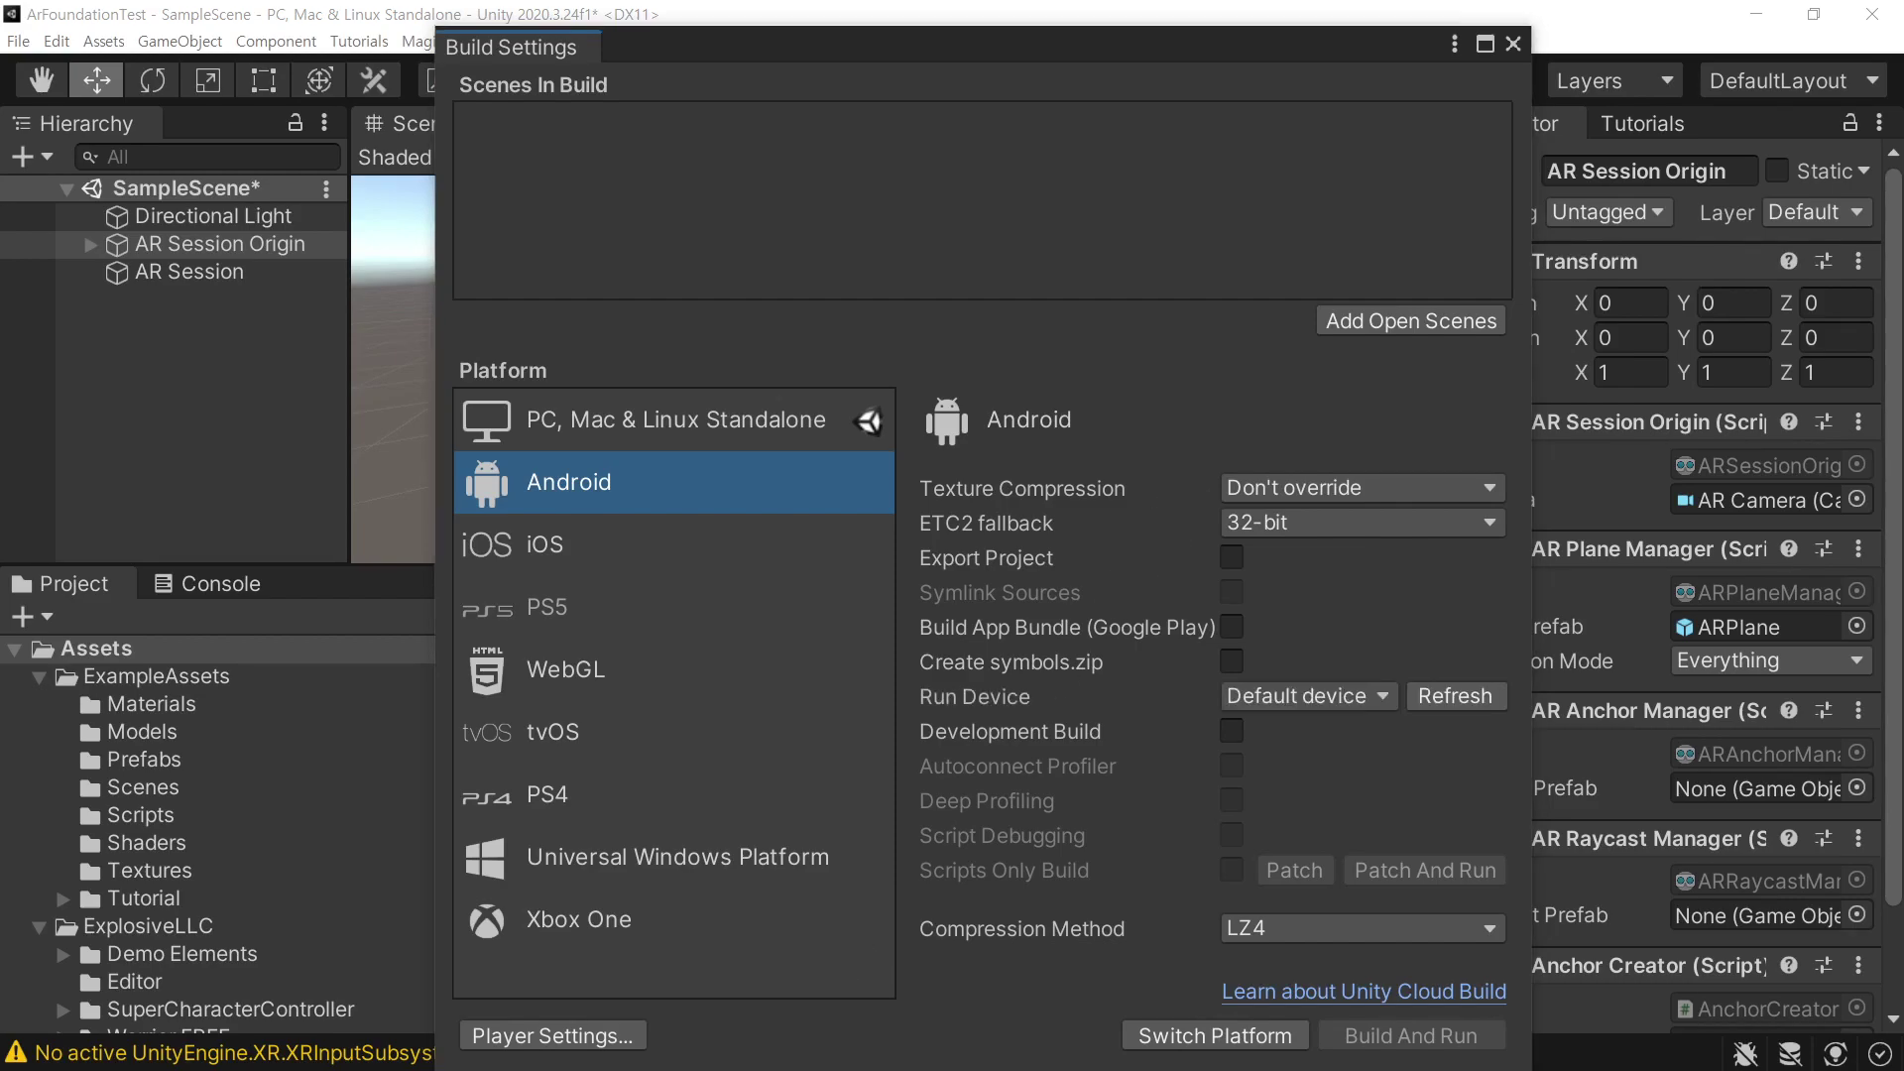
Switch to Unity Hub, check the Android Build Support modules of the 2020.3.24f1 editor, and close the Hub
{"action": "key", "text": "alt+Tab"}
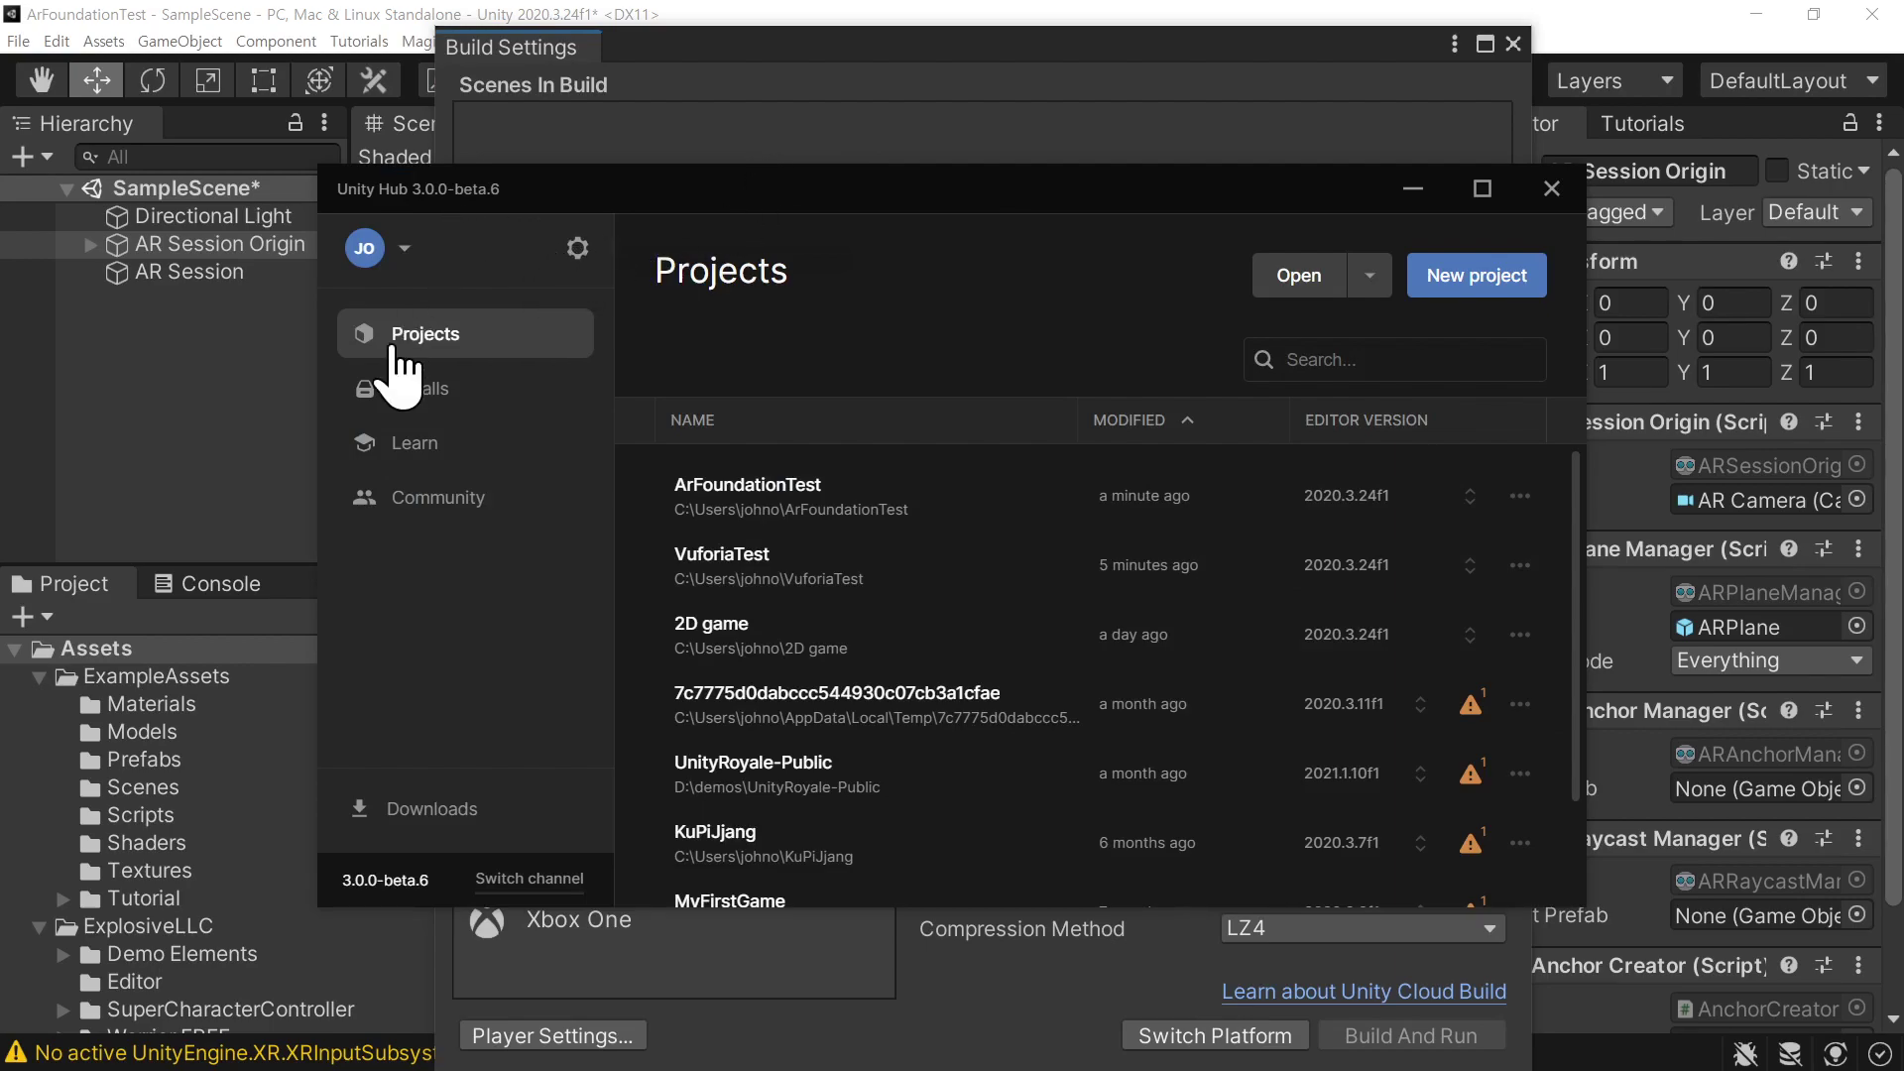
{"action": "left_click", "coordinate": [411, 391]}
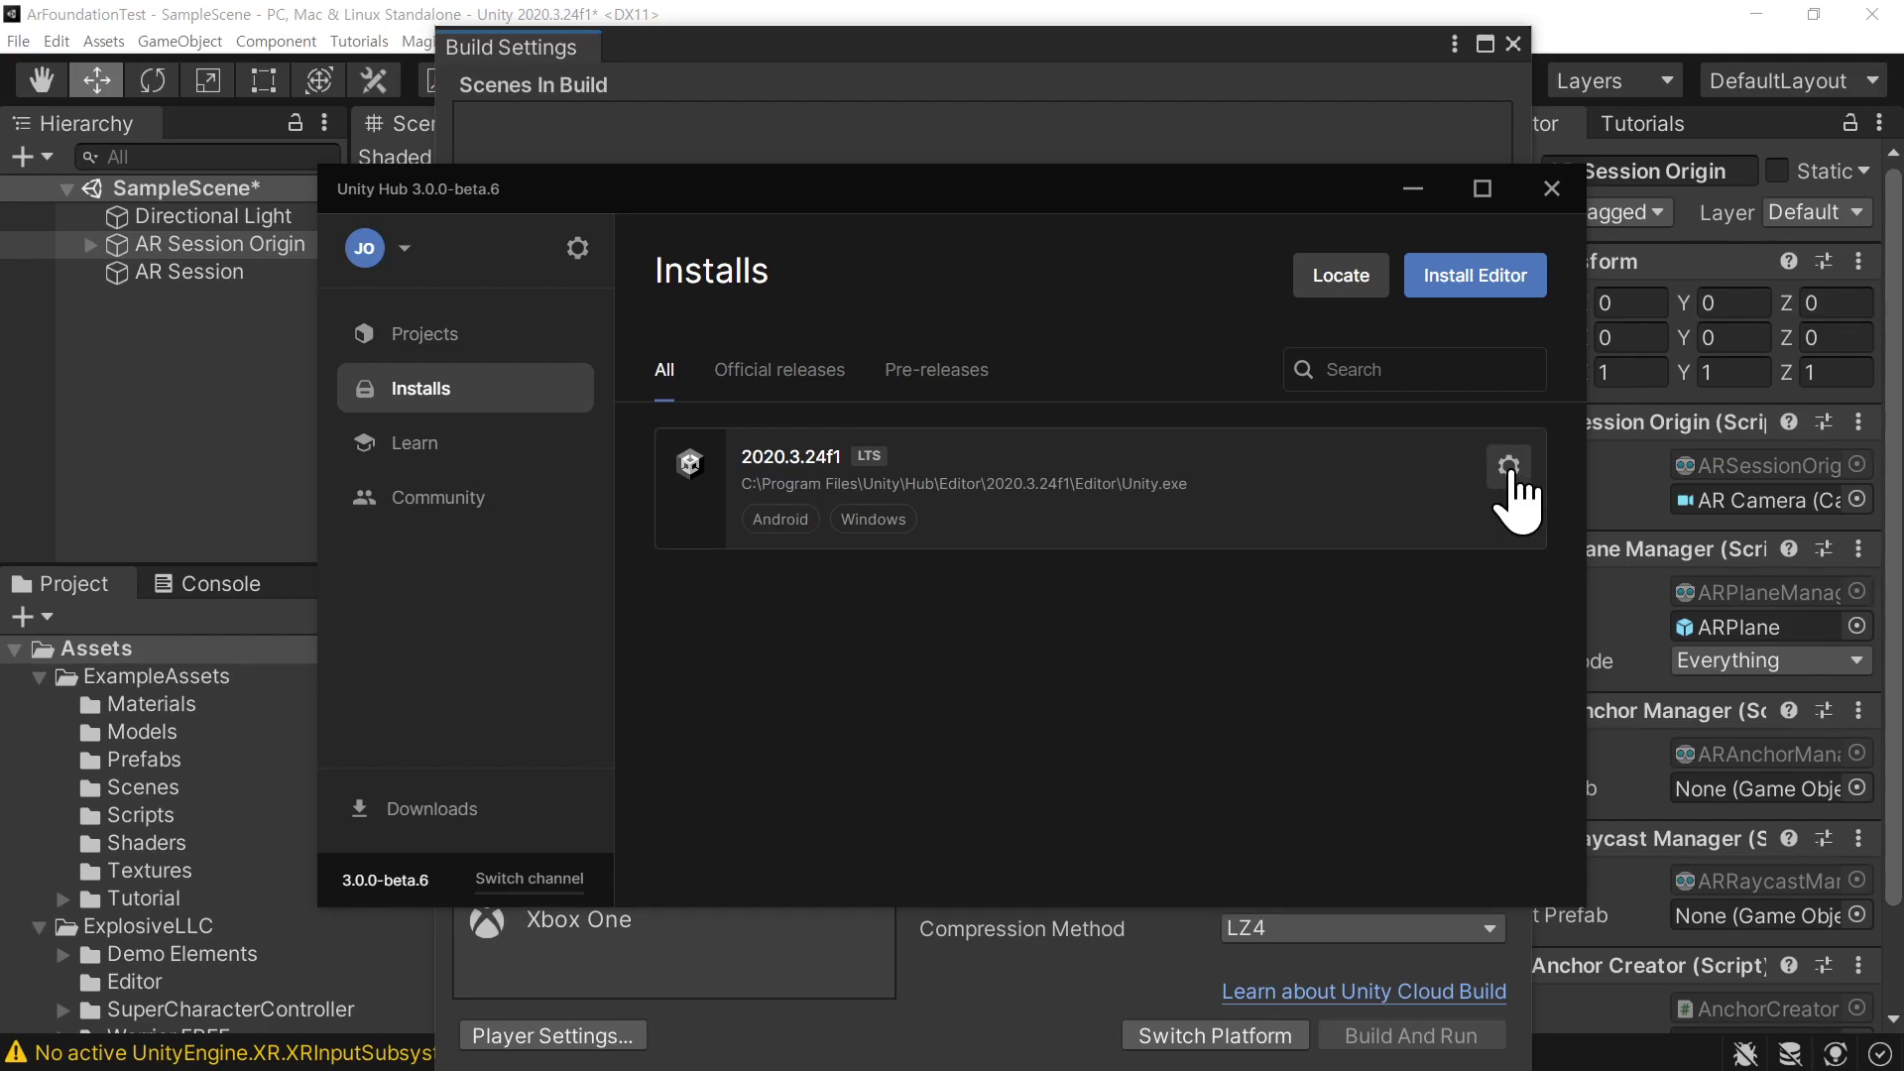
{"action": "left_click", "coordinate": [1508, 467]}
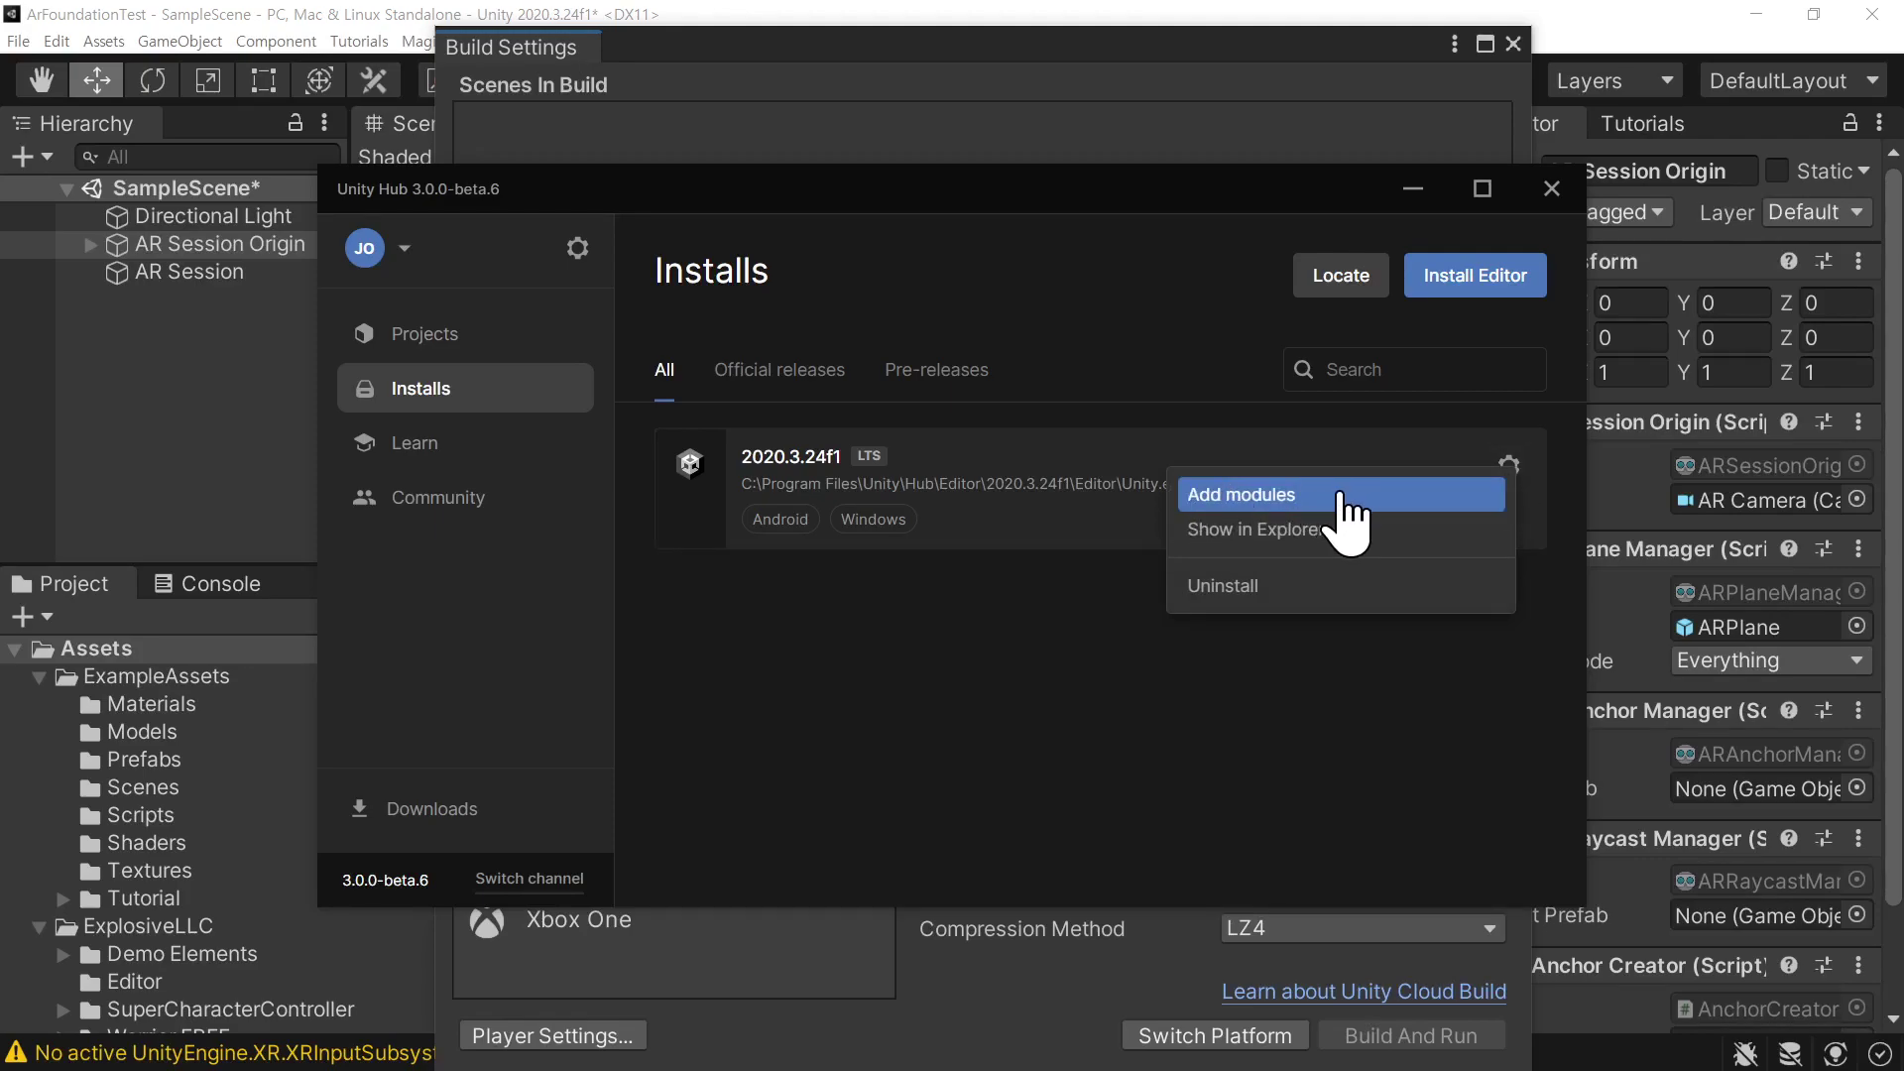
{"action": "left_click", "coordinate": [1340, 493]}
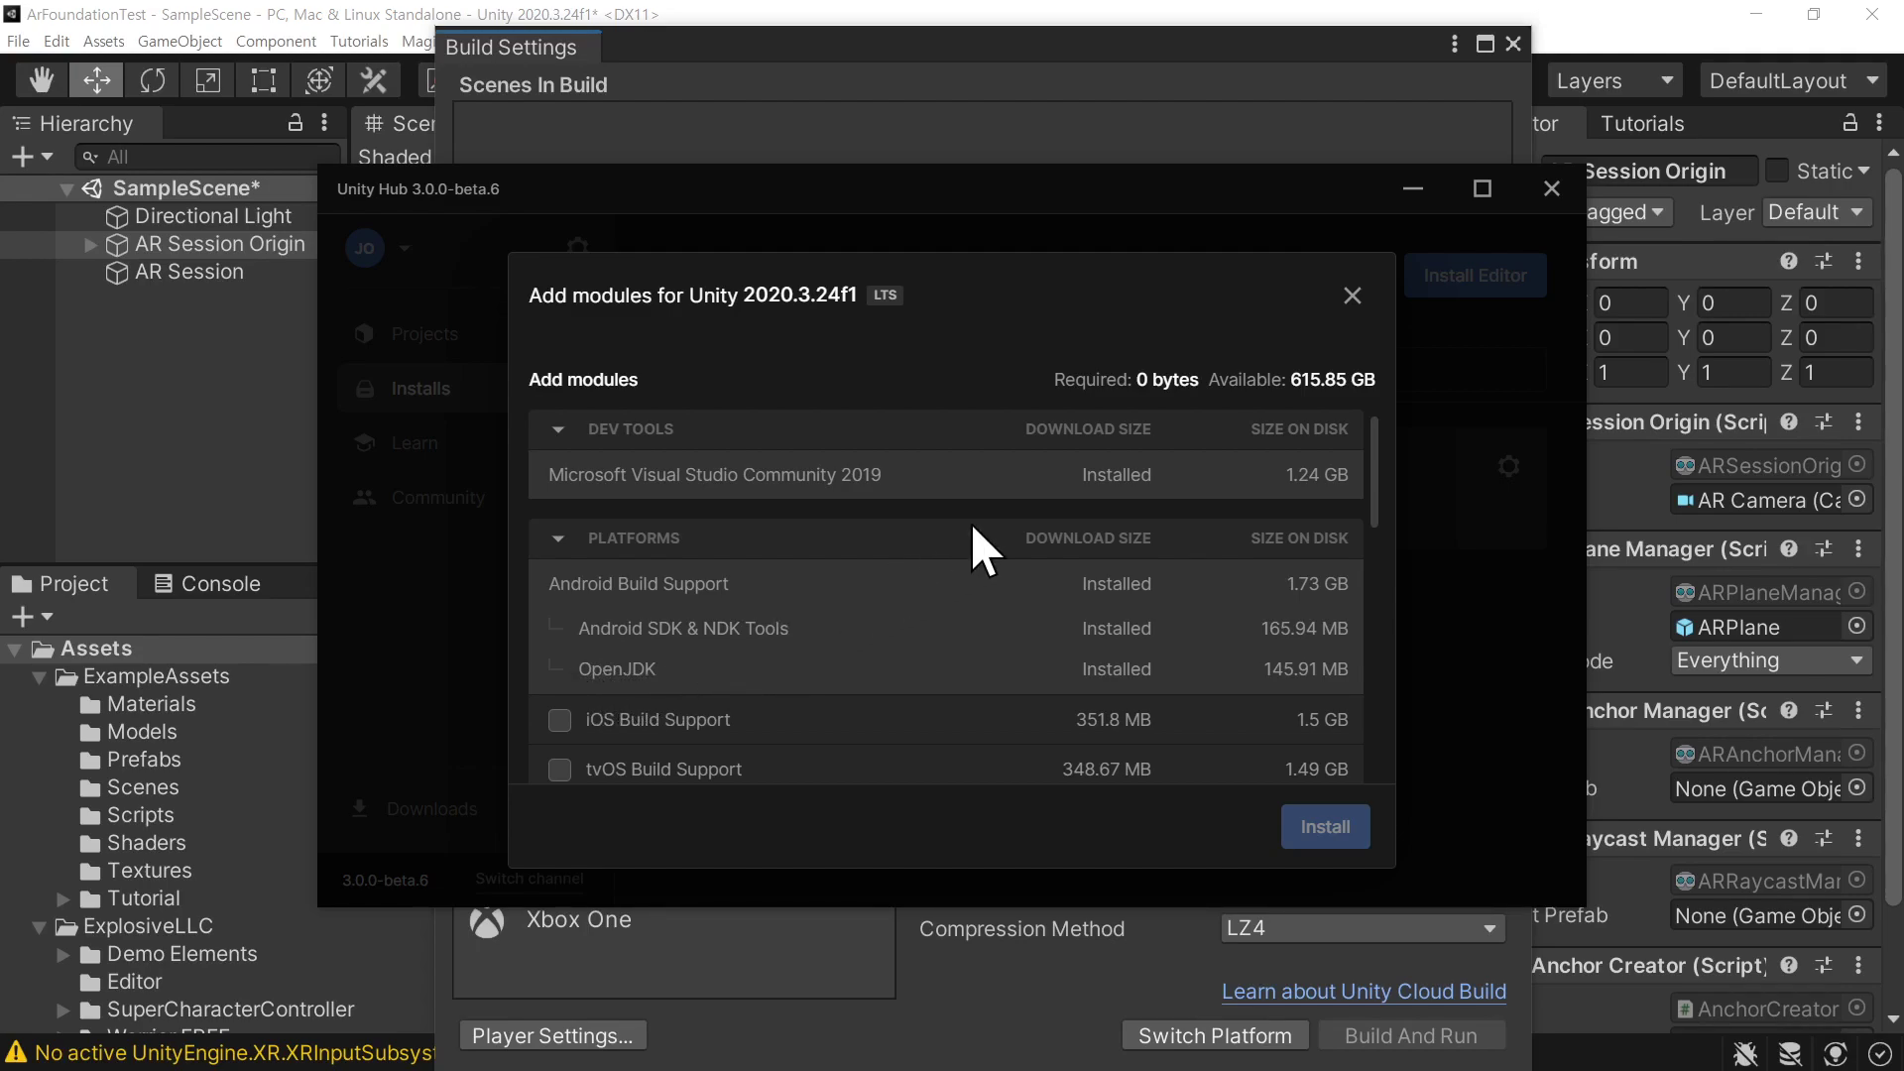
{"action": "left_click", "coordinate": [1352, 296]}
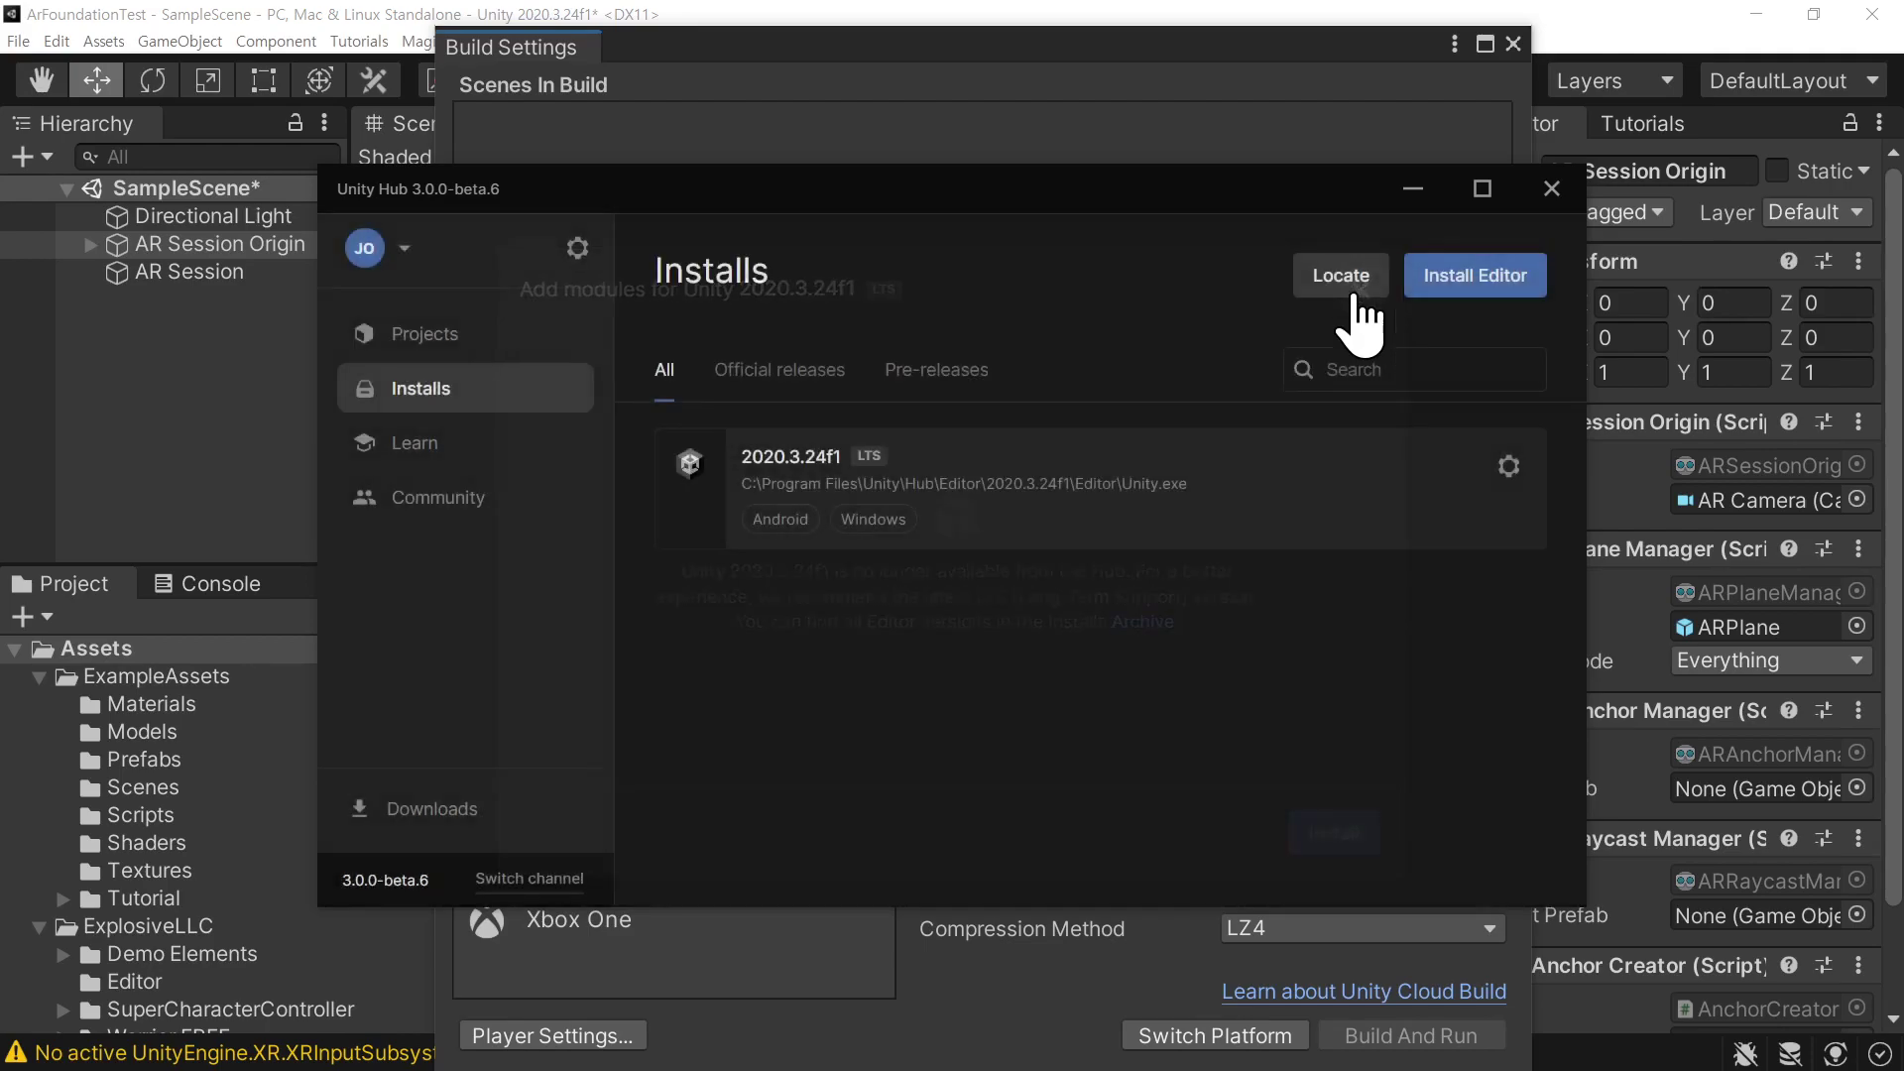
{"action": "left_click", "coordinate": [1551, 189]}
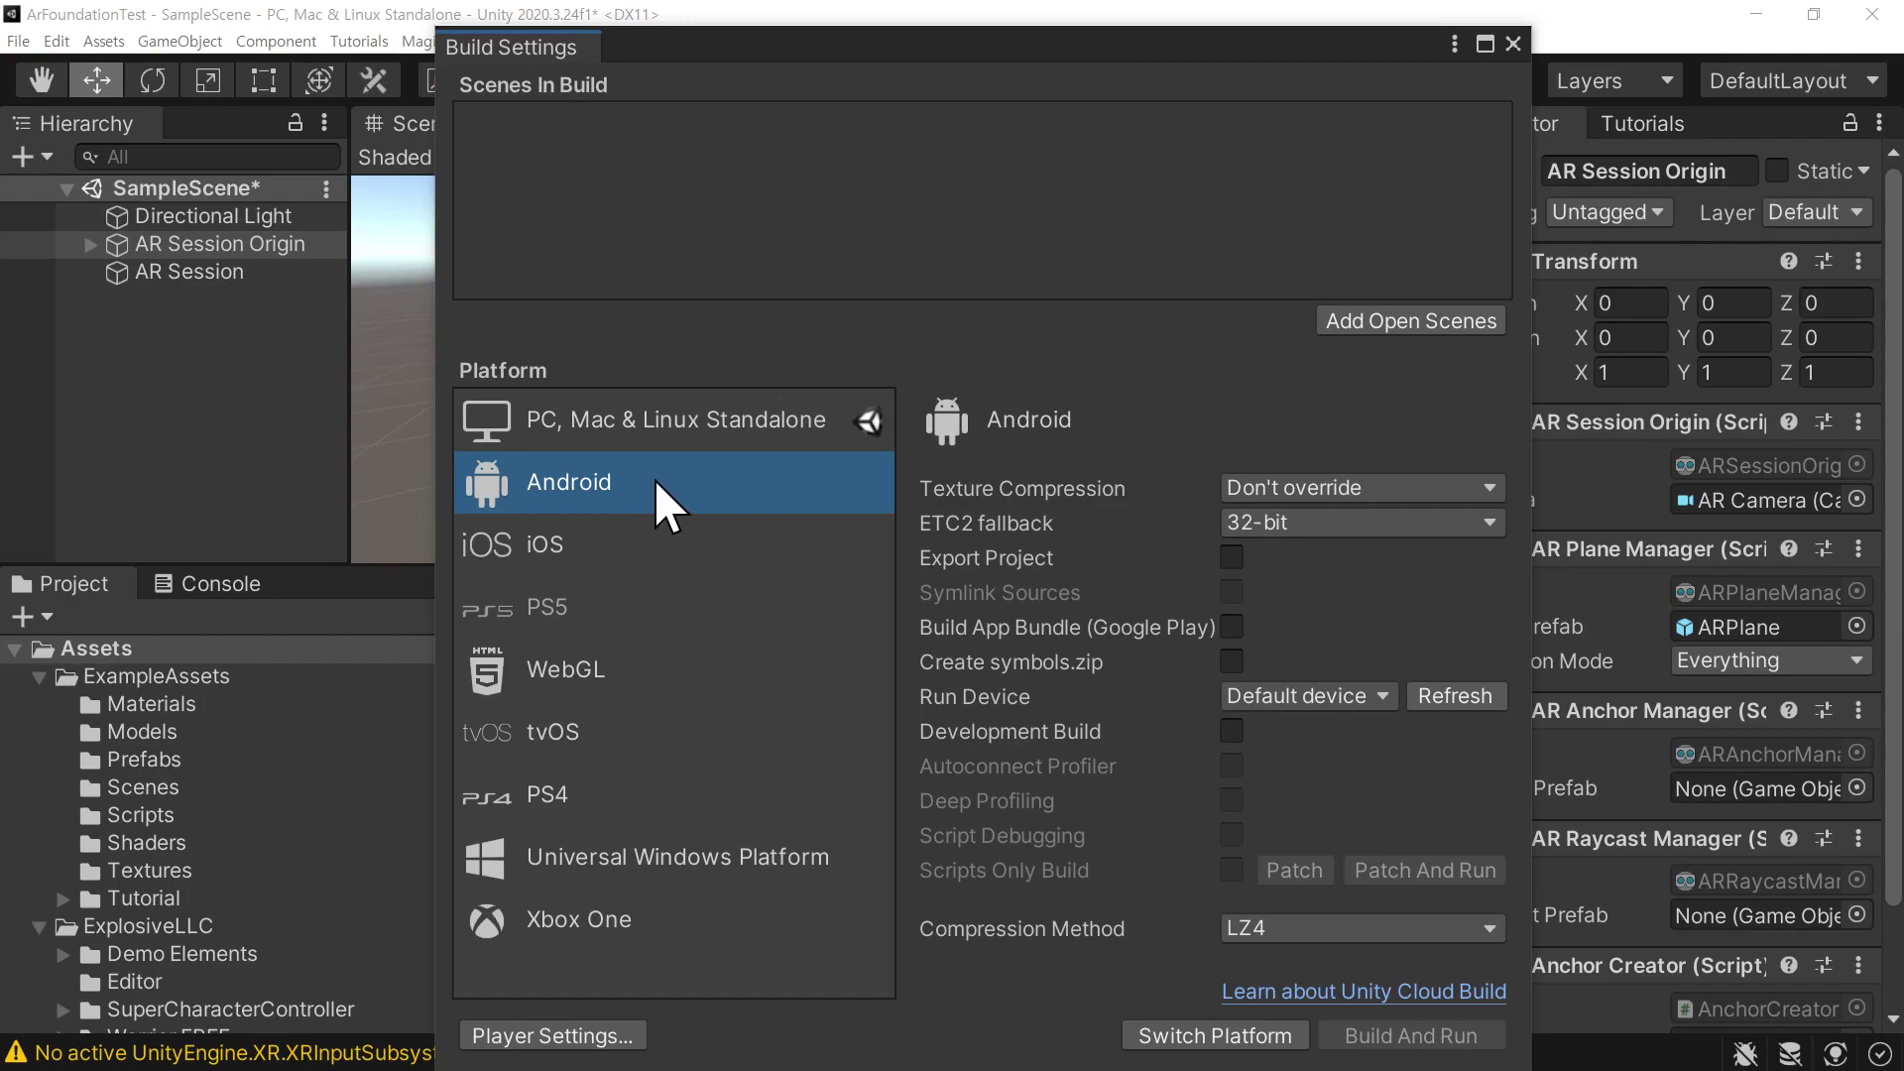
Compare the PC, Mac & Linux Standalone and Android build platforms and switch the project's platform to Android
{"action": "left_click", "coordinate": [772, 428]}
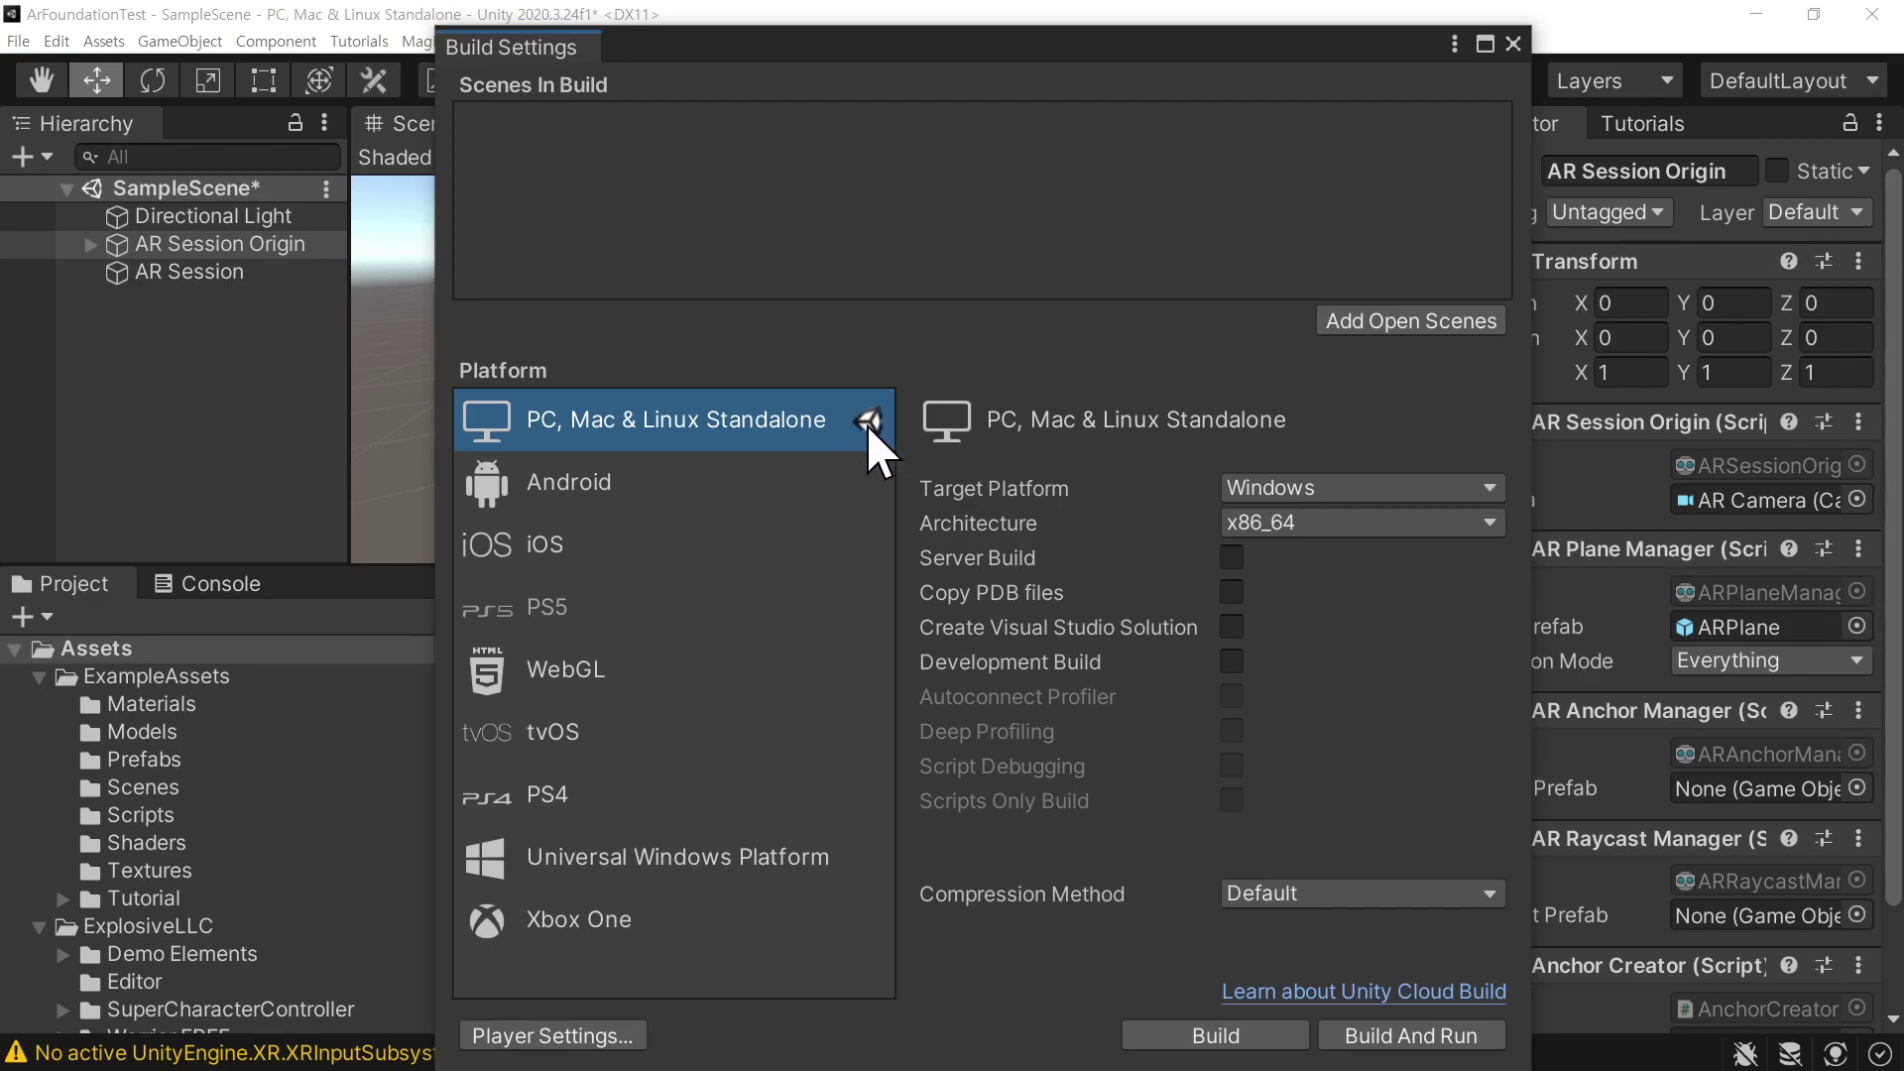
{"action": "left_click", "coordinate": [563, 485]}
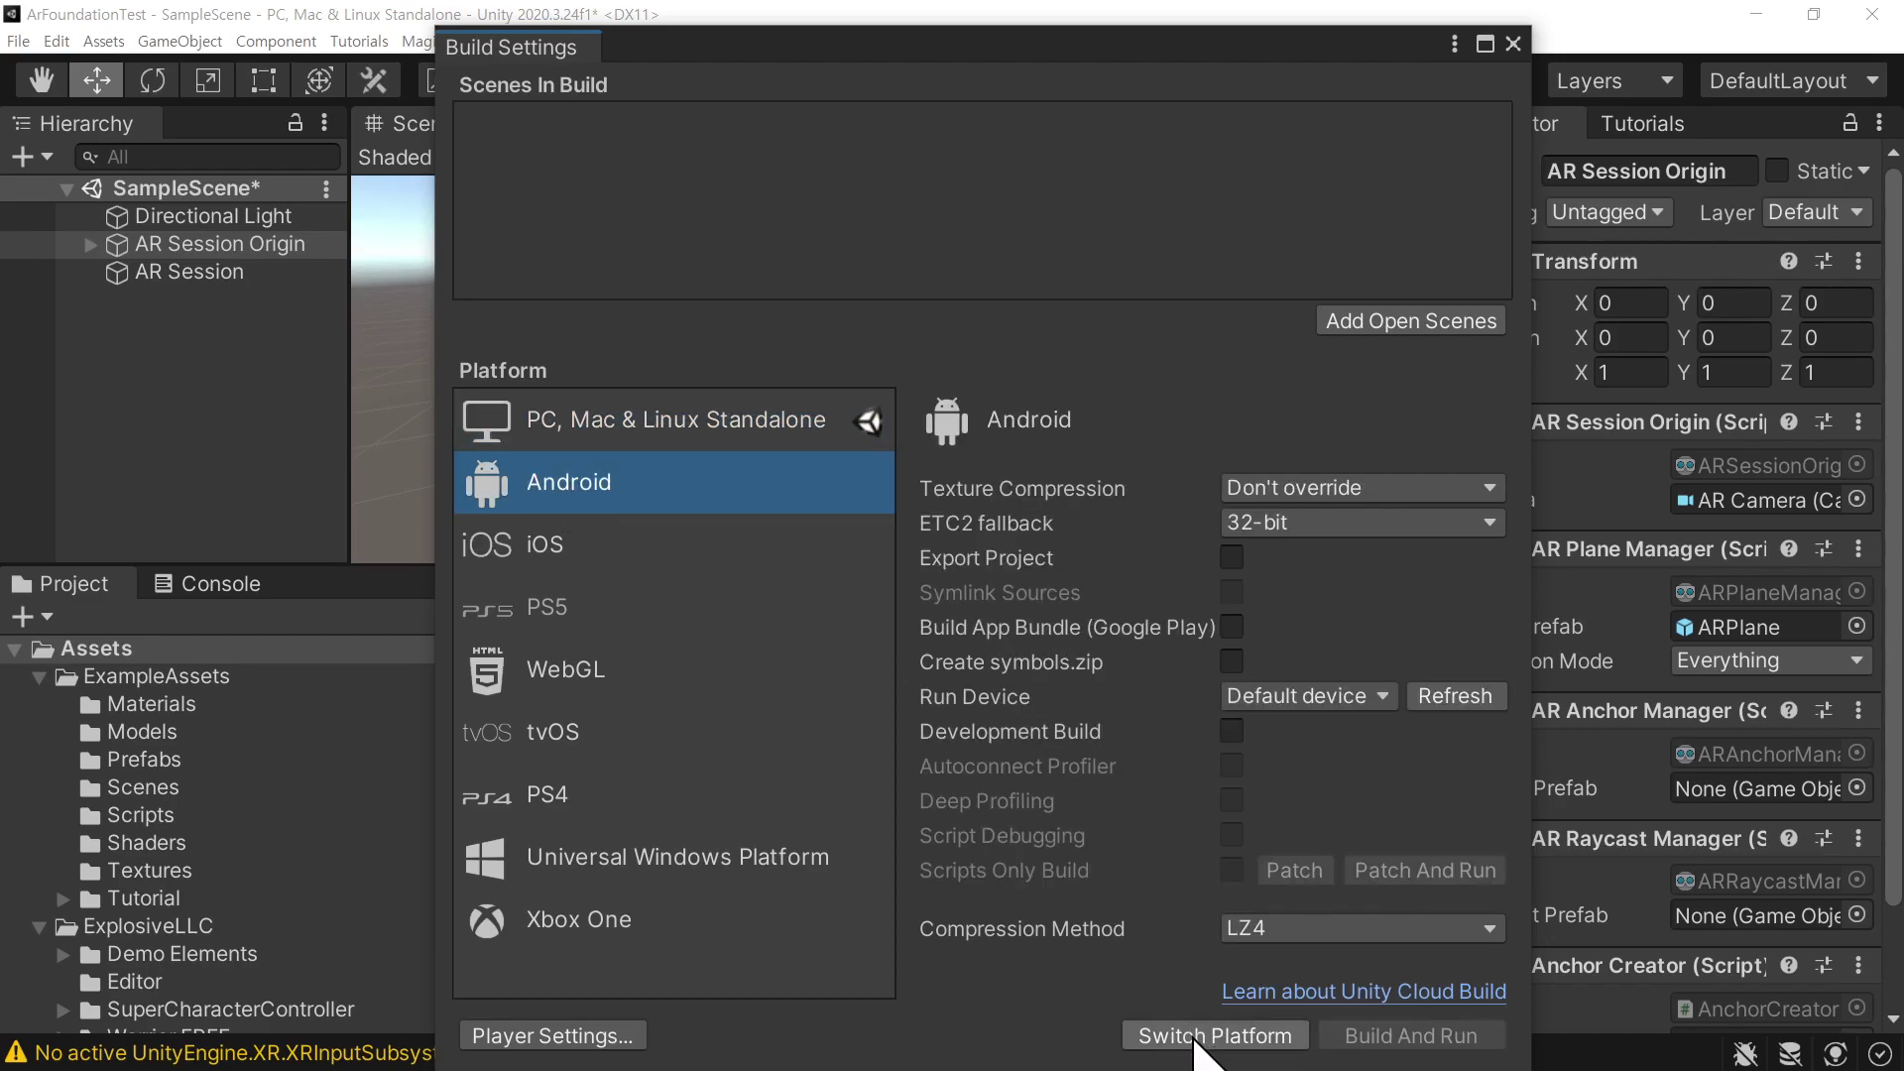
{"action": "left_click_drag", "start_coordinate": [1057, 58], "coordinate": [1049, 37]}
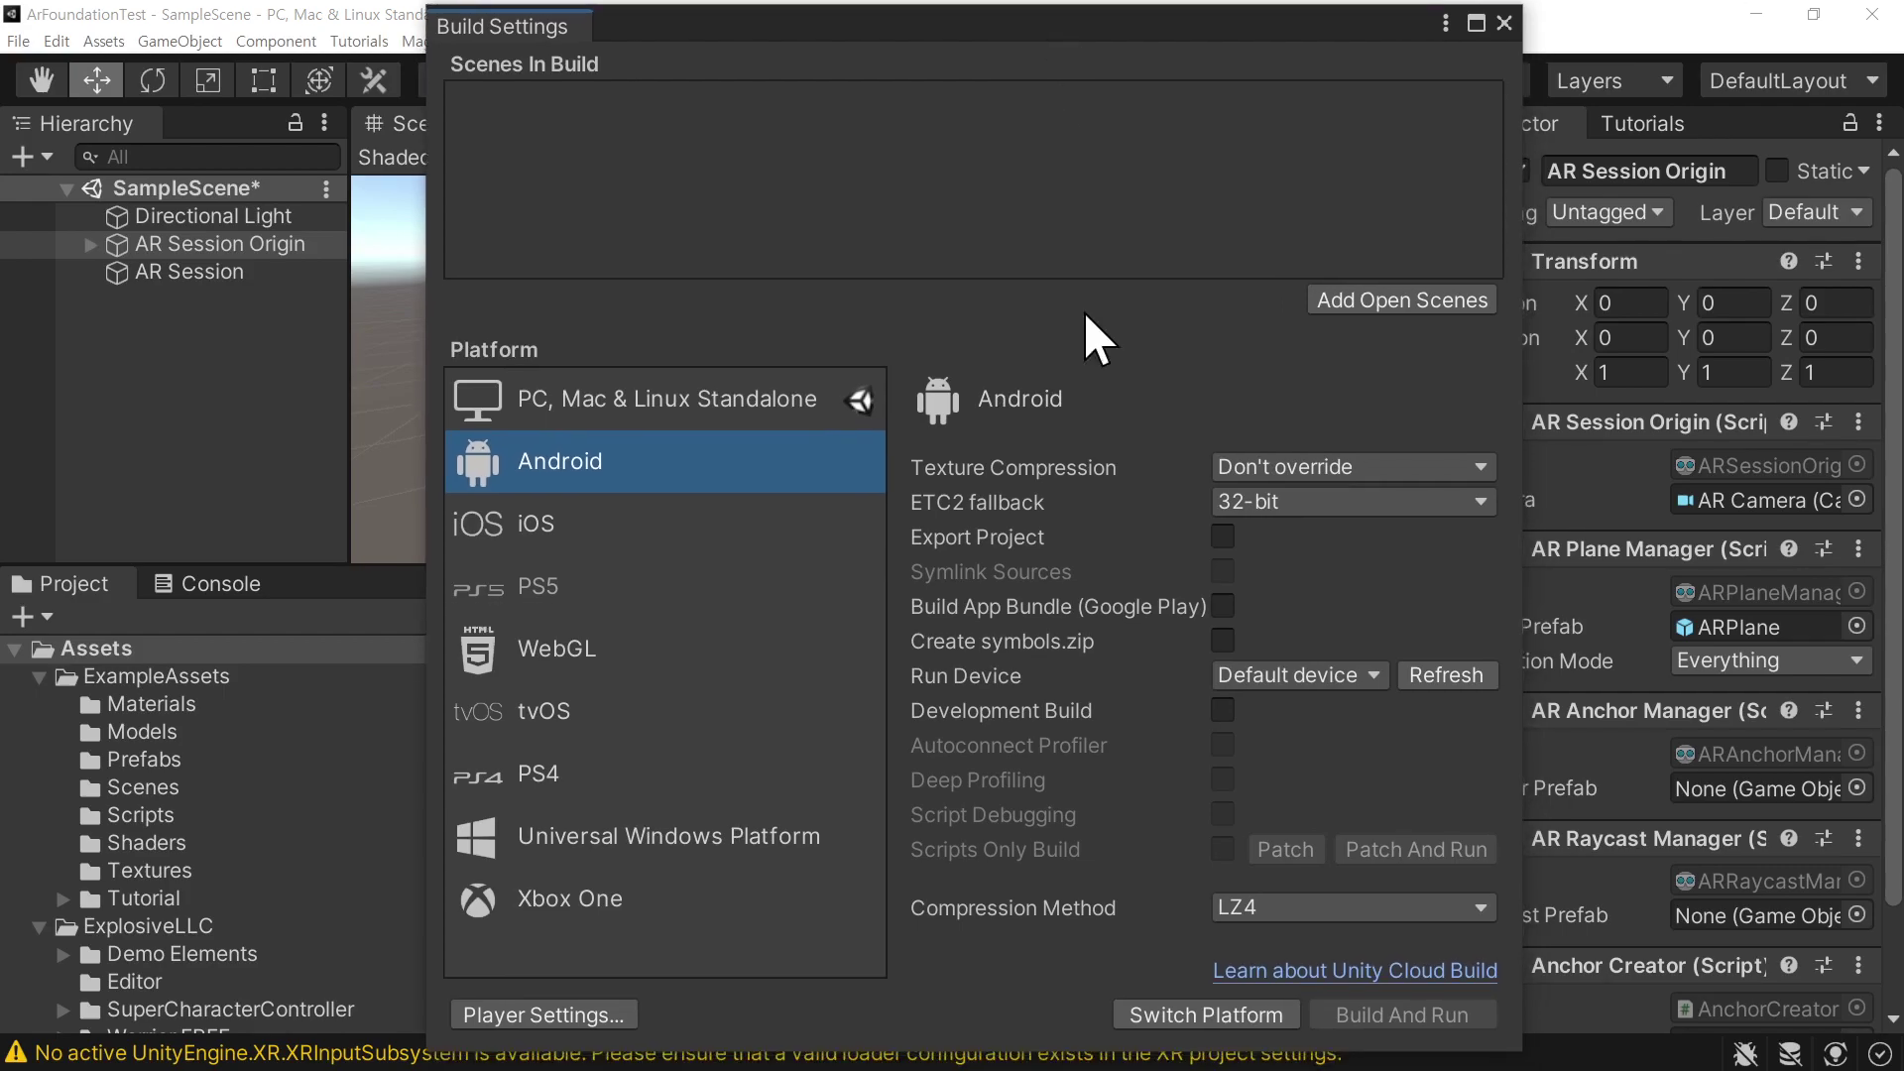
{"action": "left_click", "coordinate": [1277, 1015]}
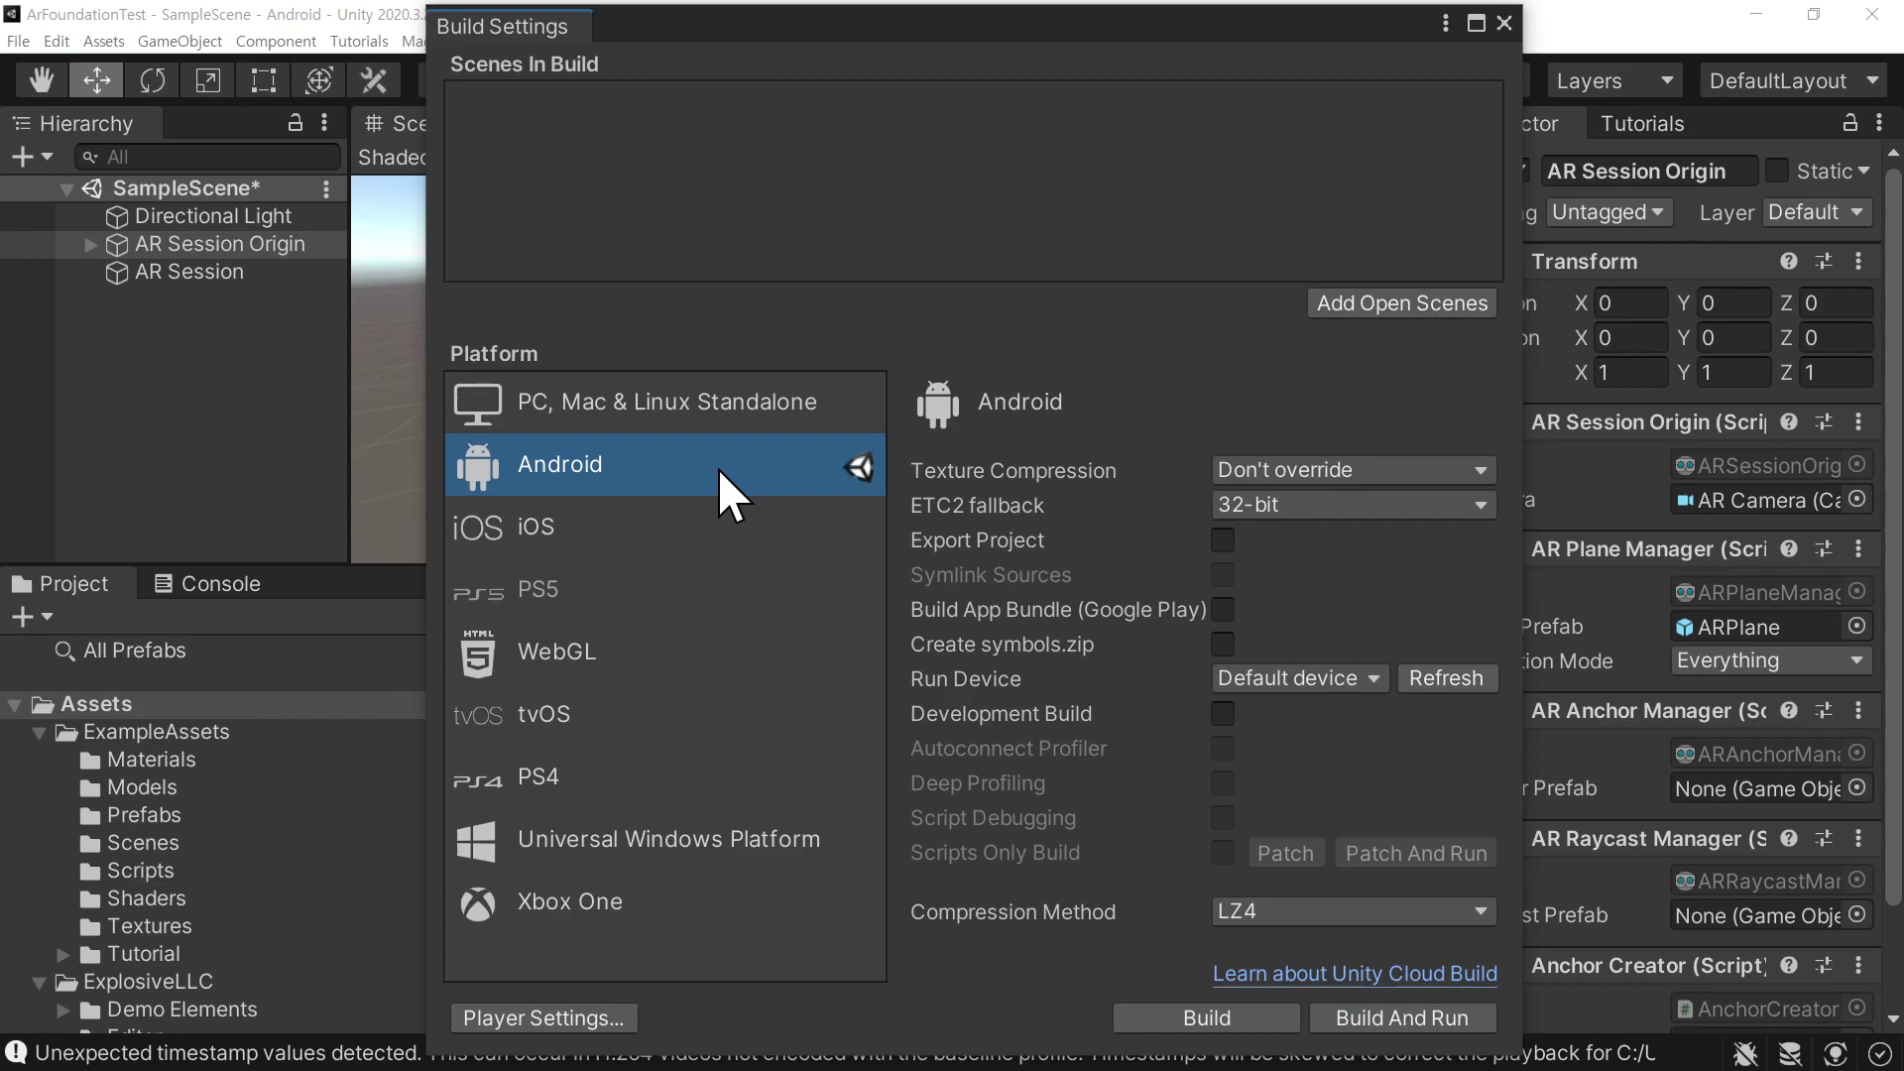
{"action": "left_click", "coordinate": [19, 42]}
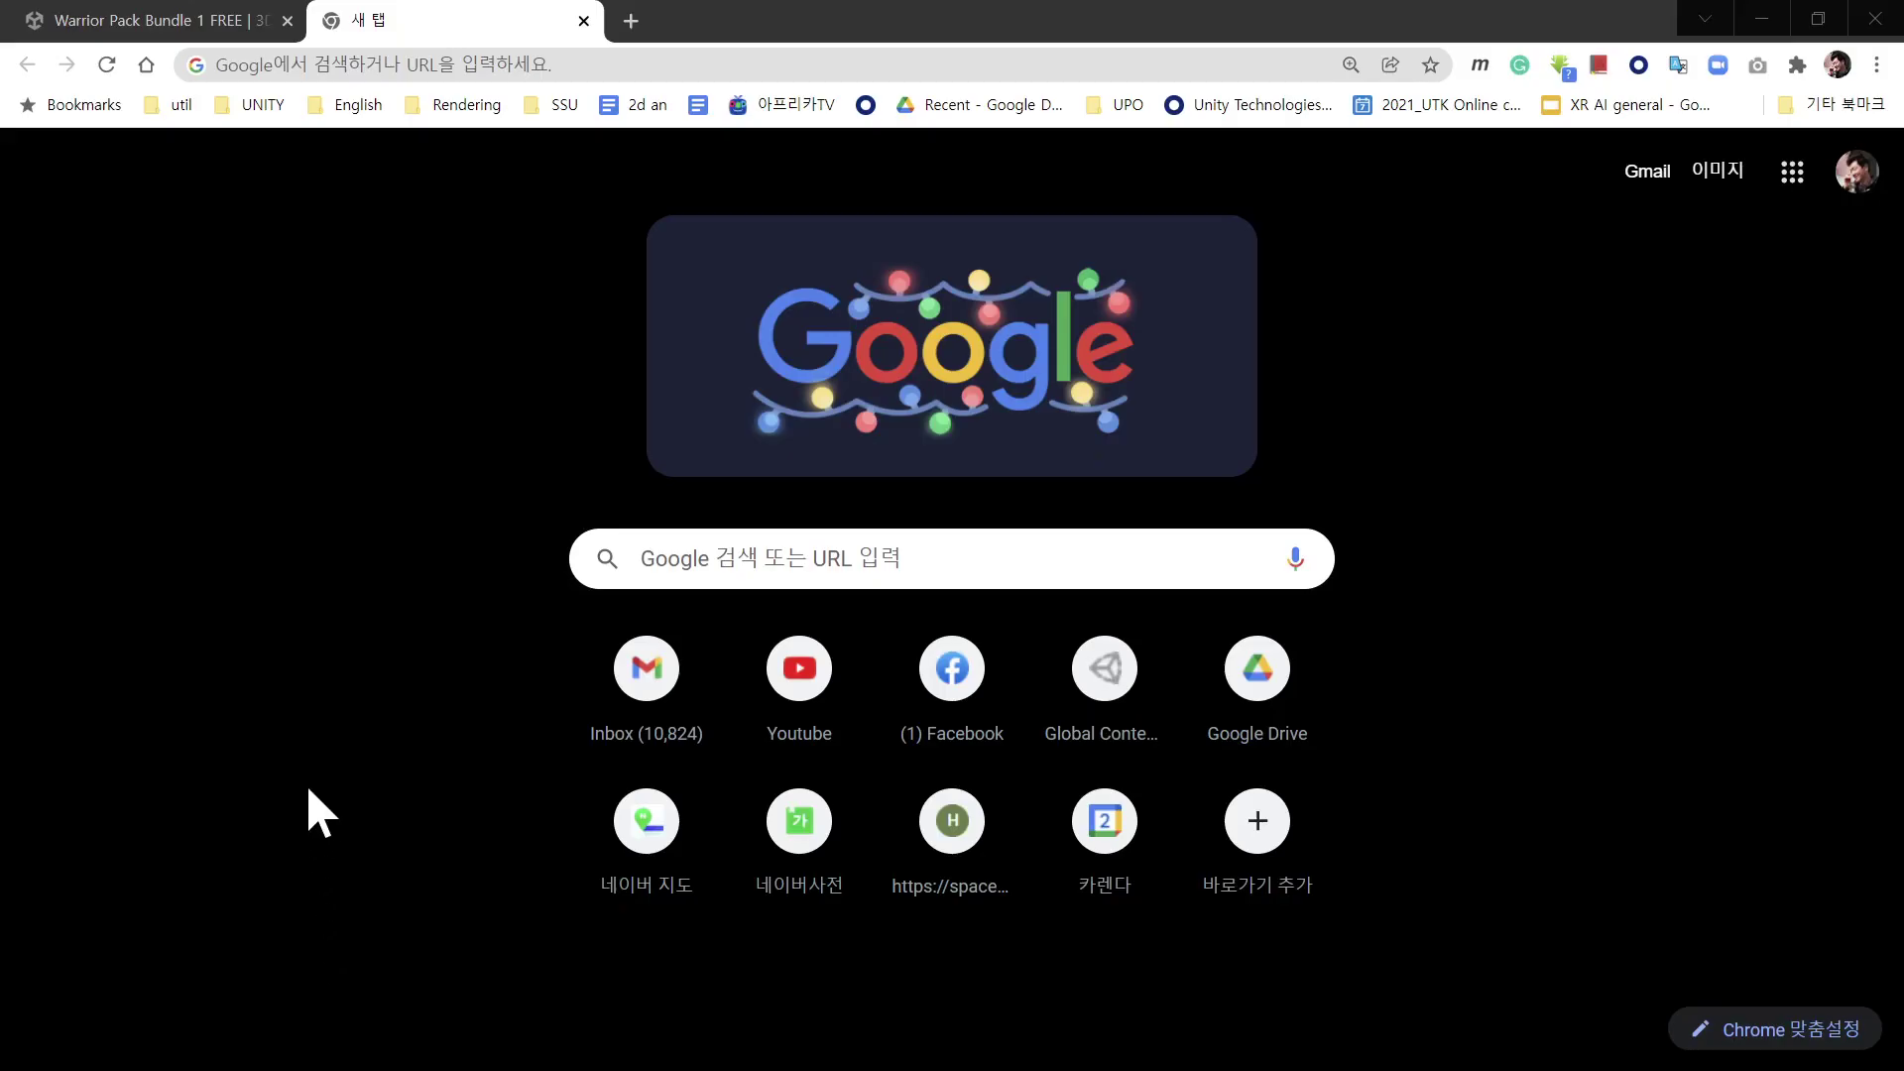
Search the web for "samsung usb android driver" and open Samsung's Android USB Driver developer page
{"action": "left_click", "coordinate": [771, 556]}
{"action": "type", "text": "samsung us"}
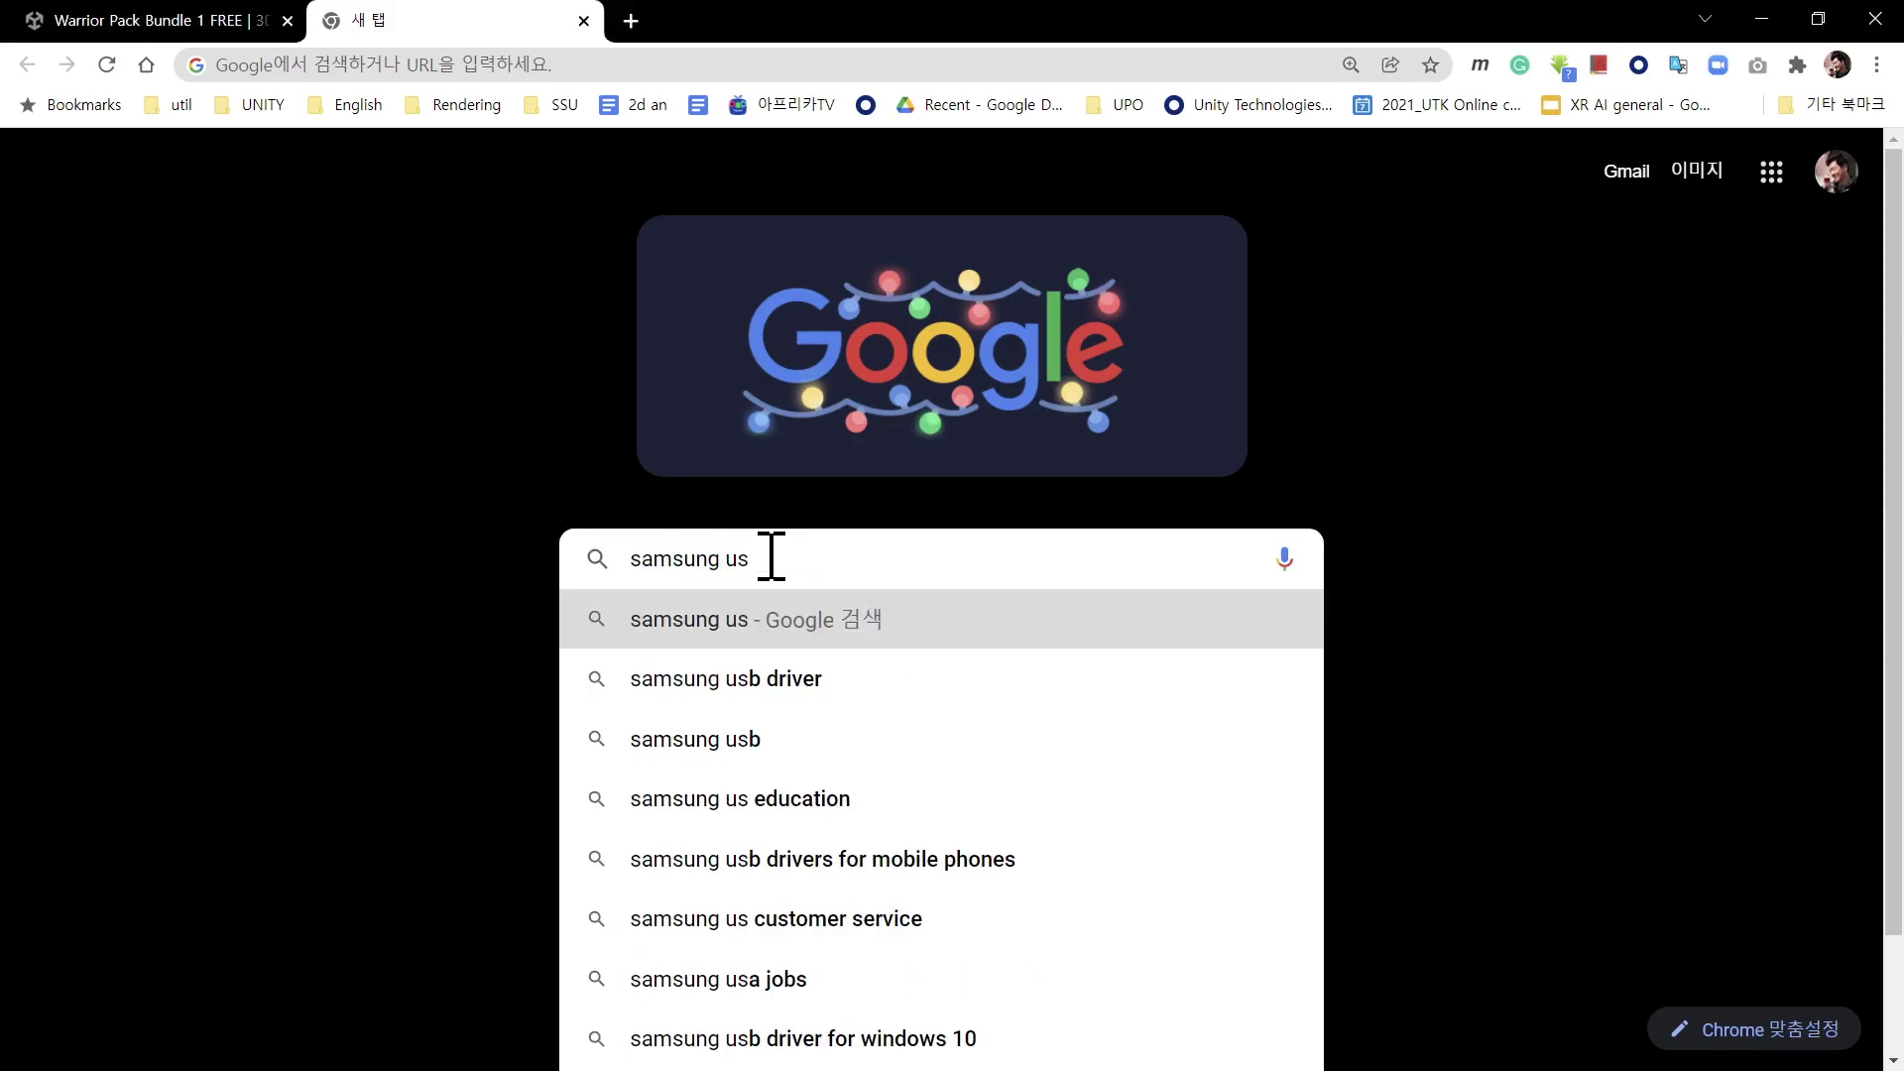
{"action": "type", "text": "b andro"}
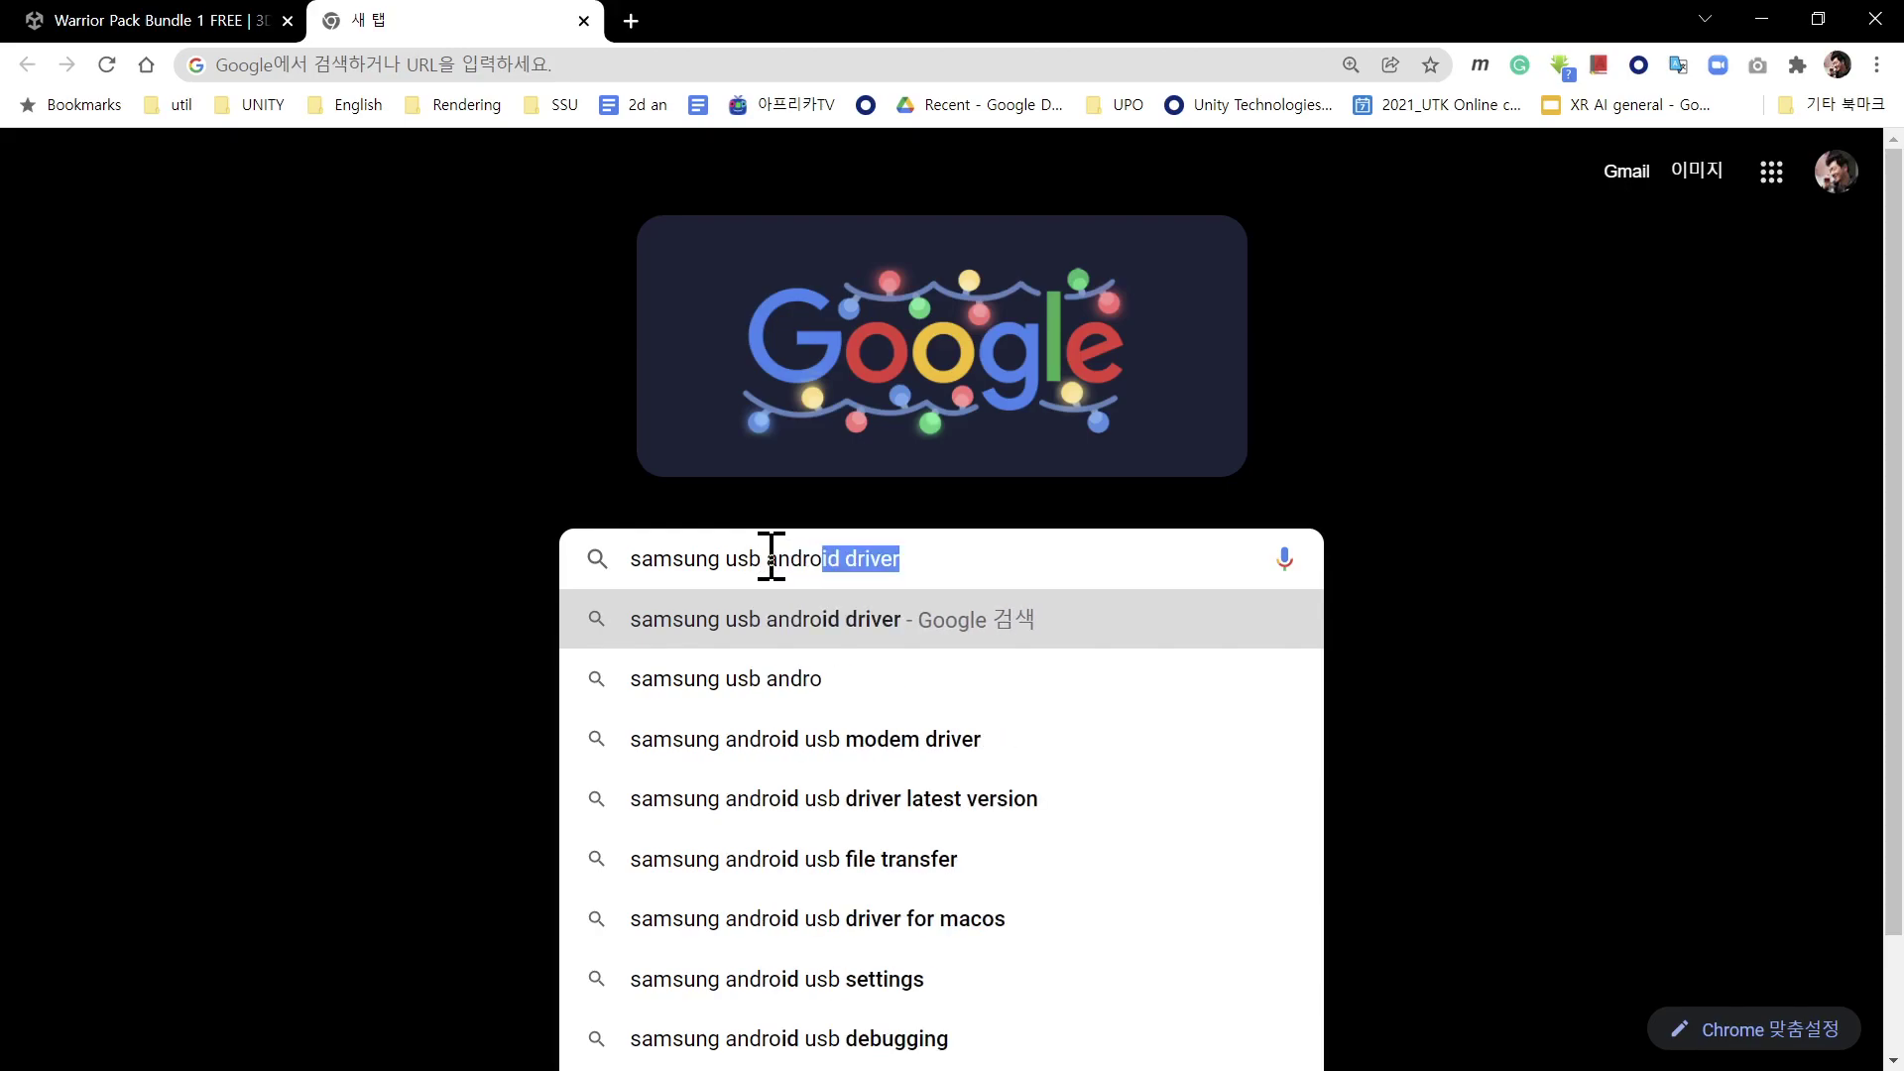
{"action": "key", "text": "BackSpace"}
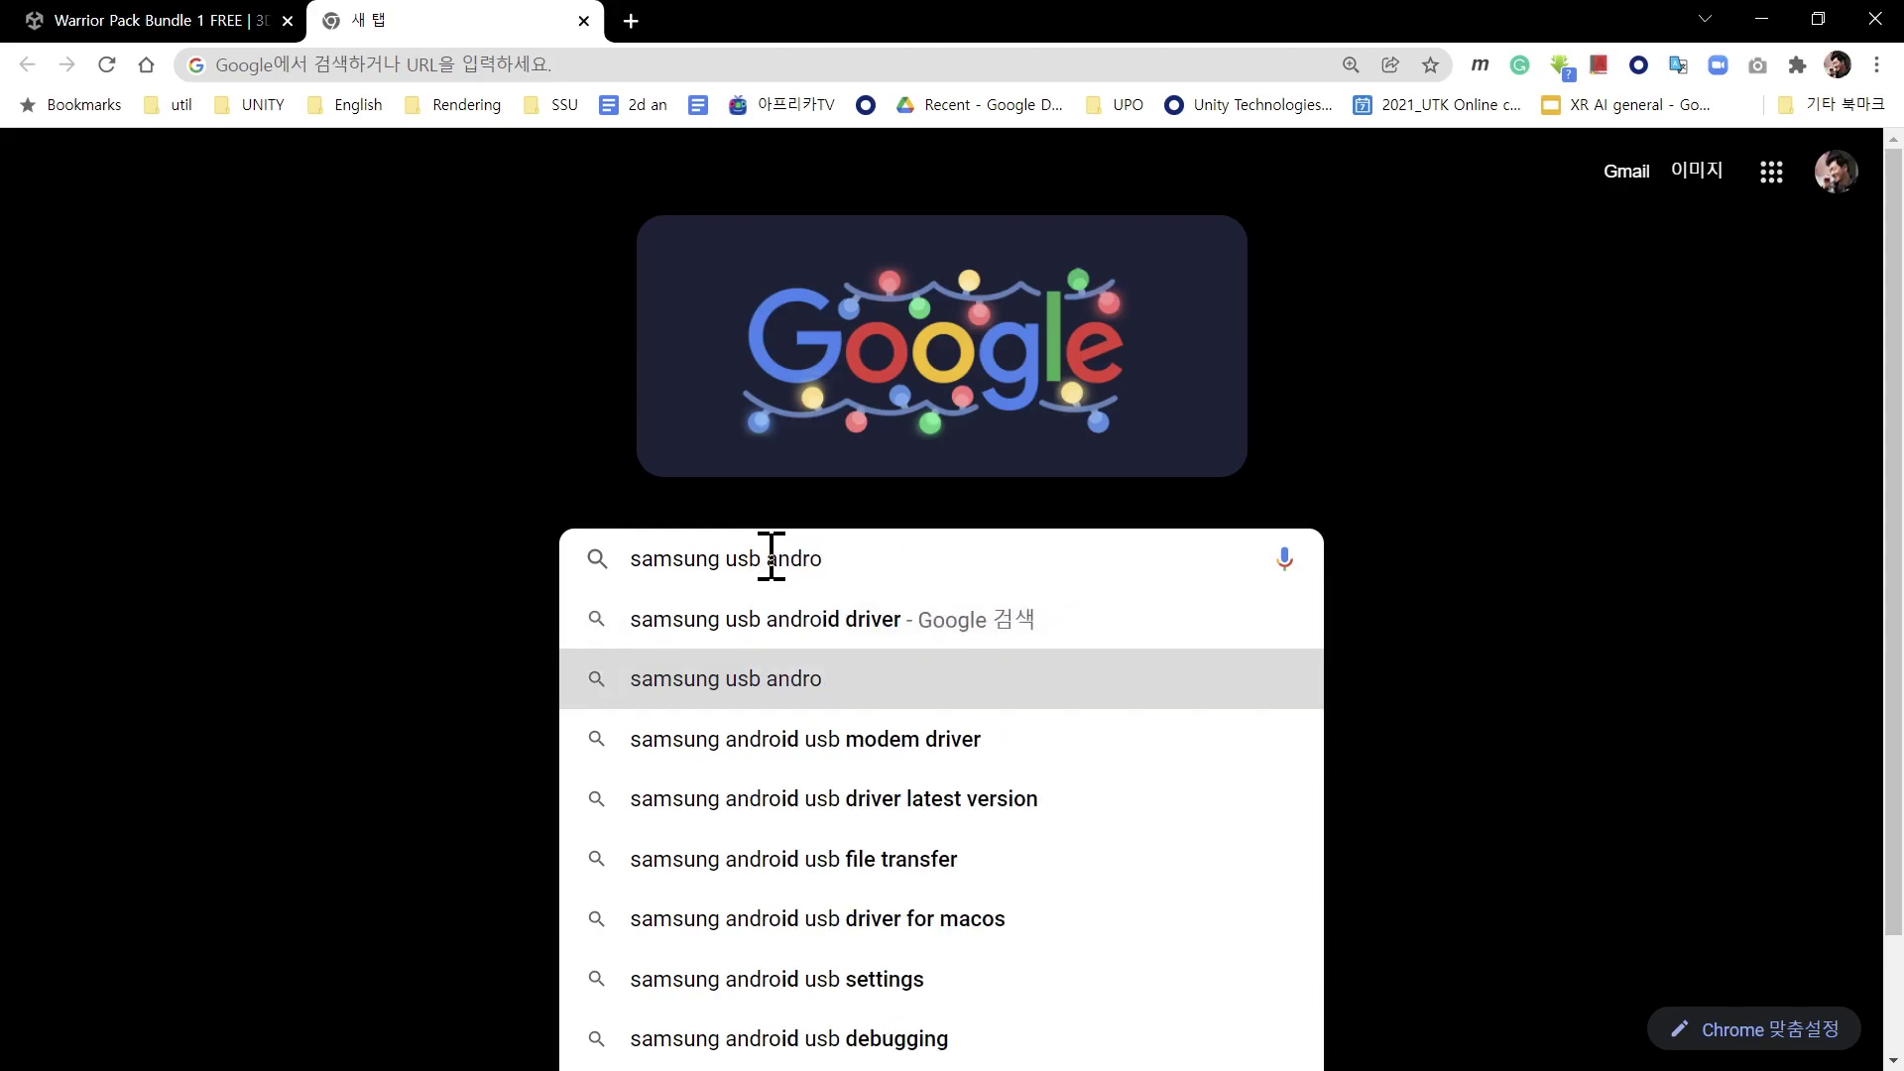
{"action": "key", "text": "Up"}
{"action": "key", "text": "Return"}
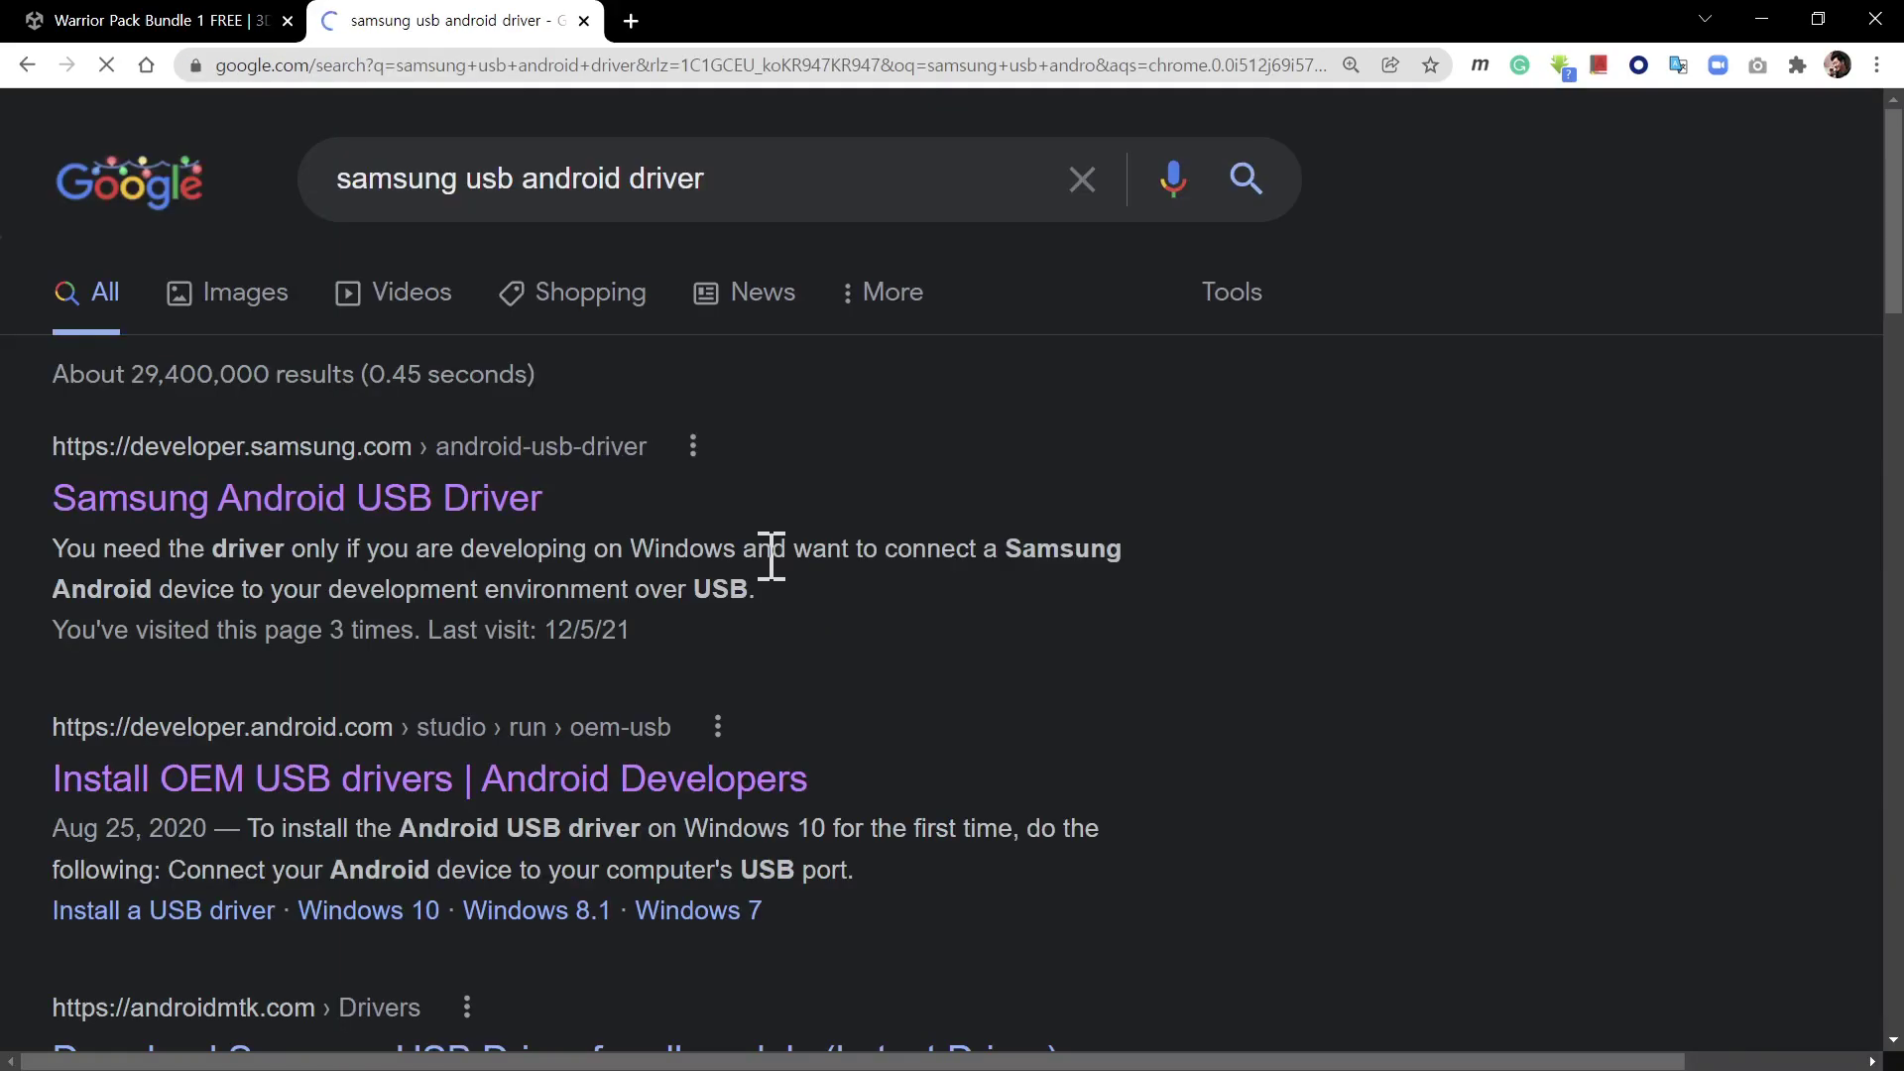
{"action": "left_click", "coordinate": [325, 516]}
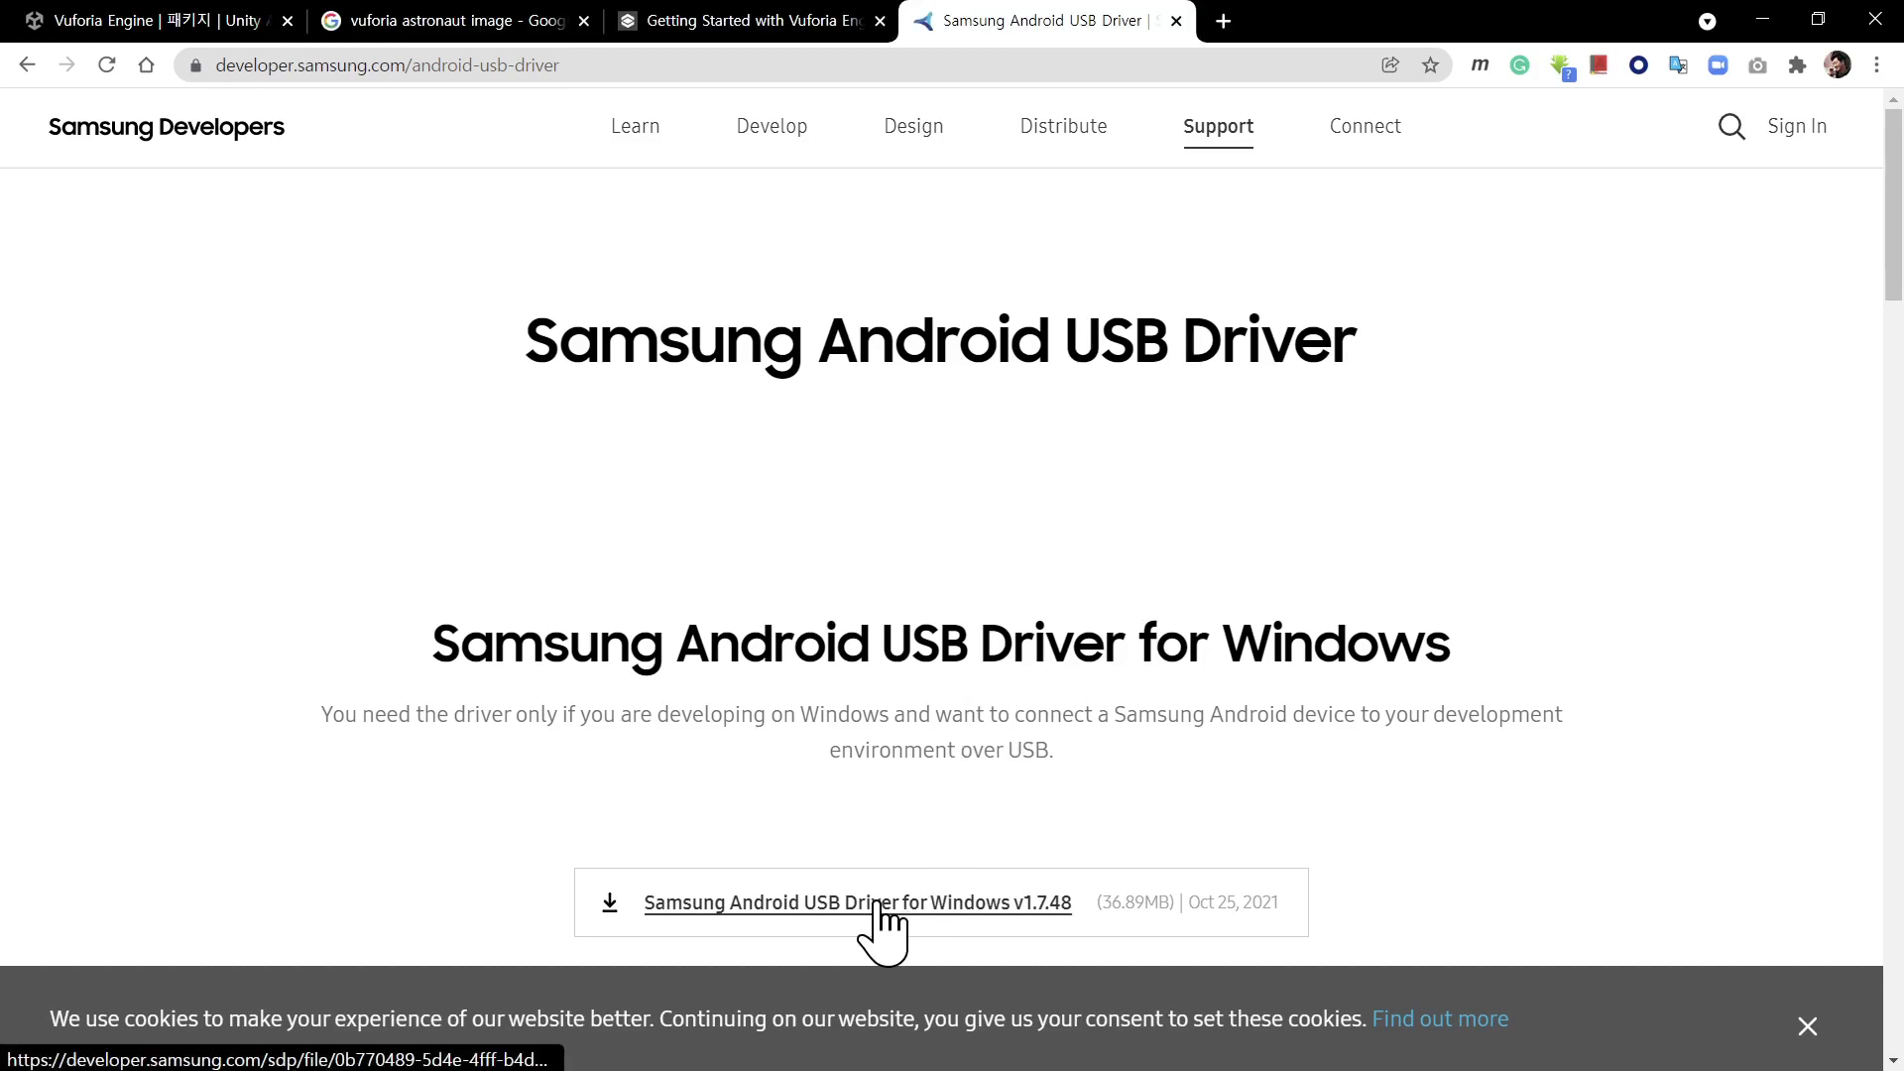
Download Samsung Android USB Driver for Windows v1.7.48, launch its installer and proceed through the setup wizard
{"action": "left_click", "coordinate": [879, 917]}
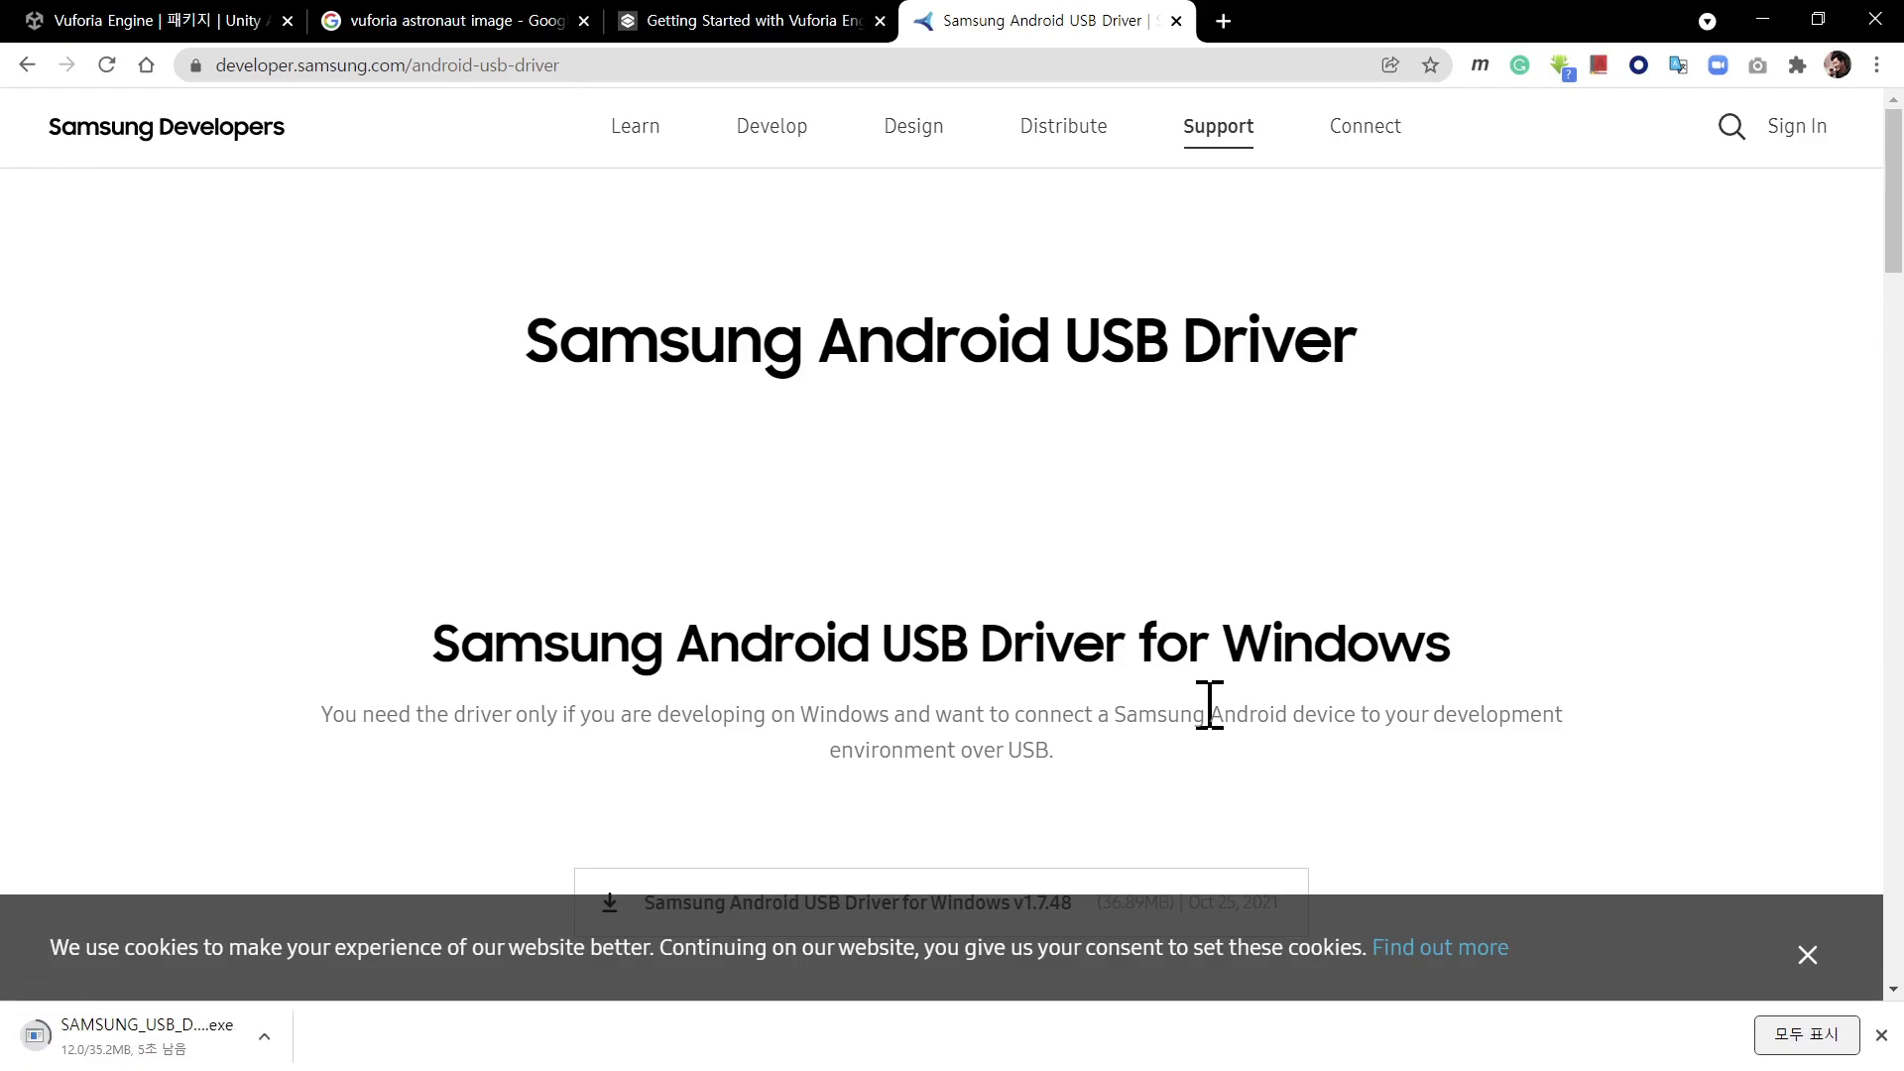
{"action": "left_click", "coordinate": [199, 1040]}
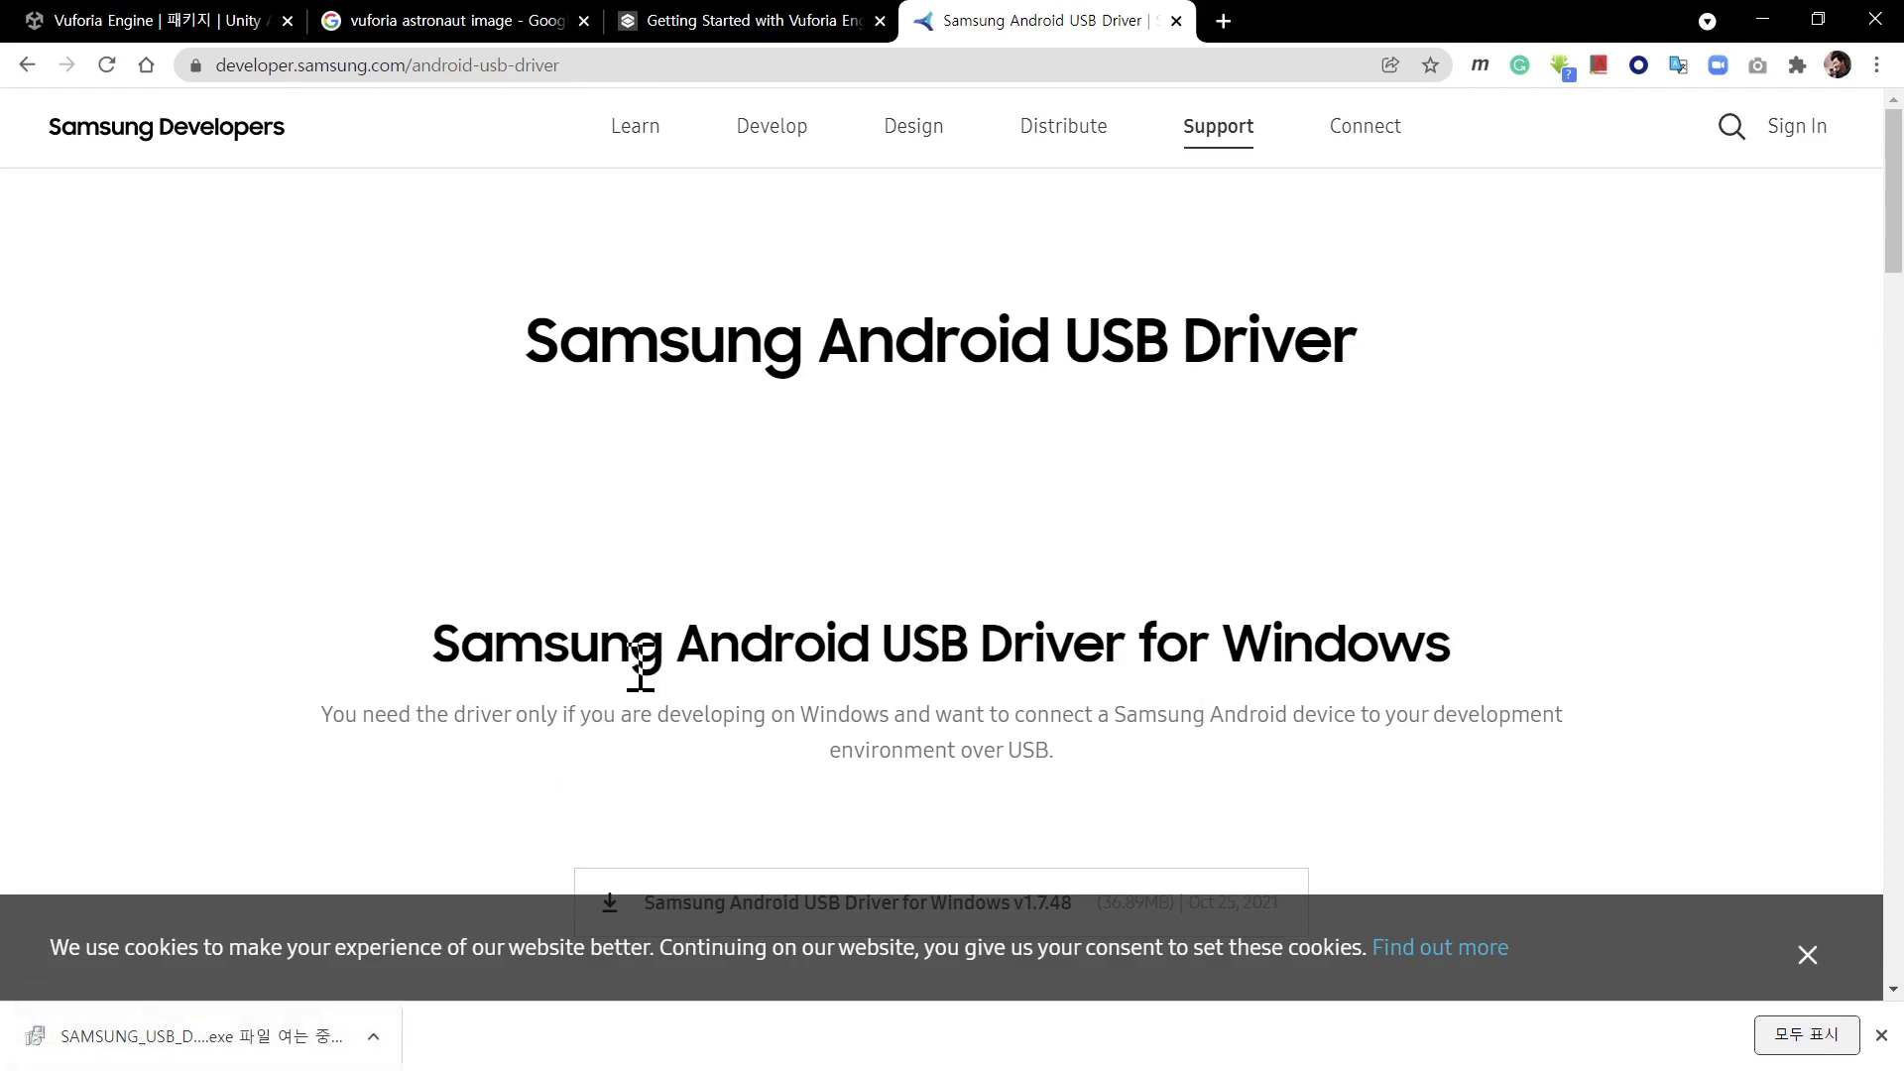
{"action": "left_click", "coordinate": [1092, 751]}
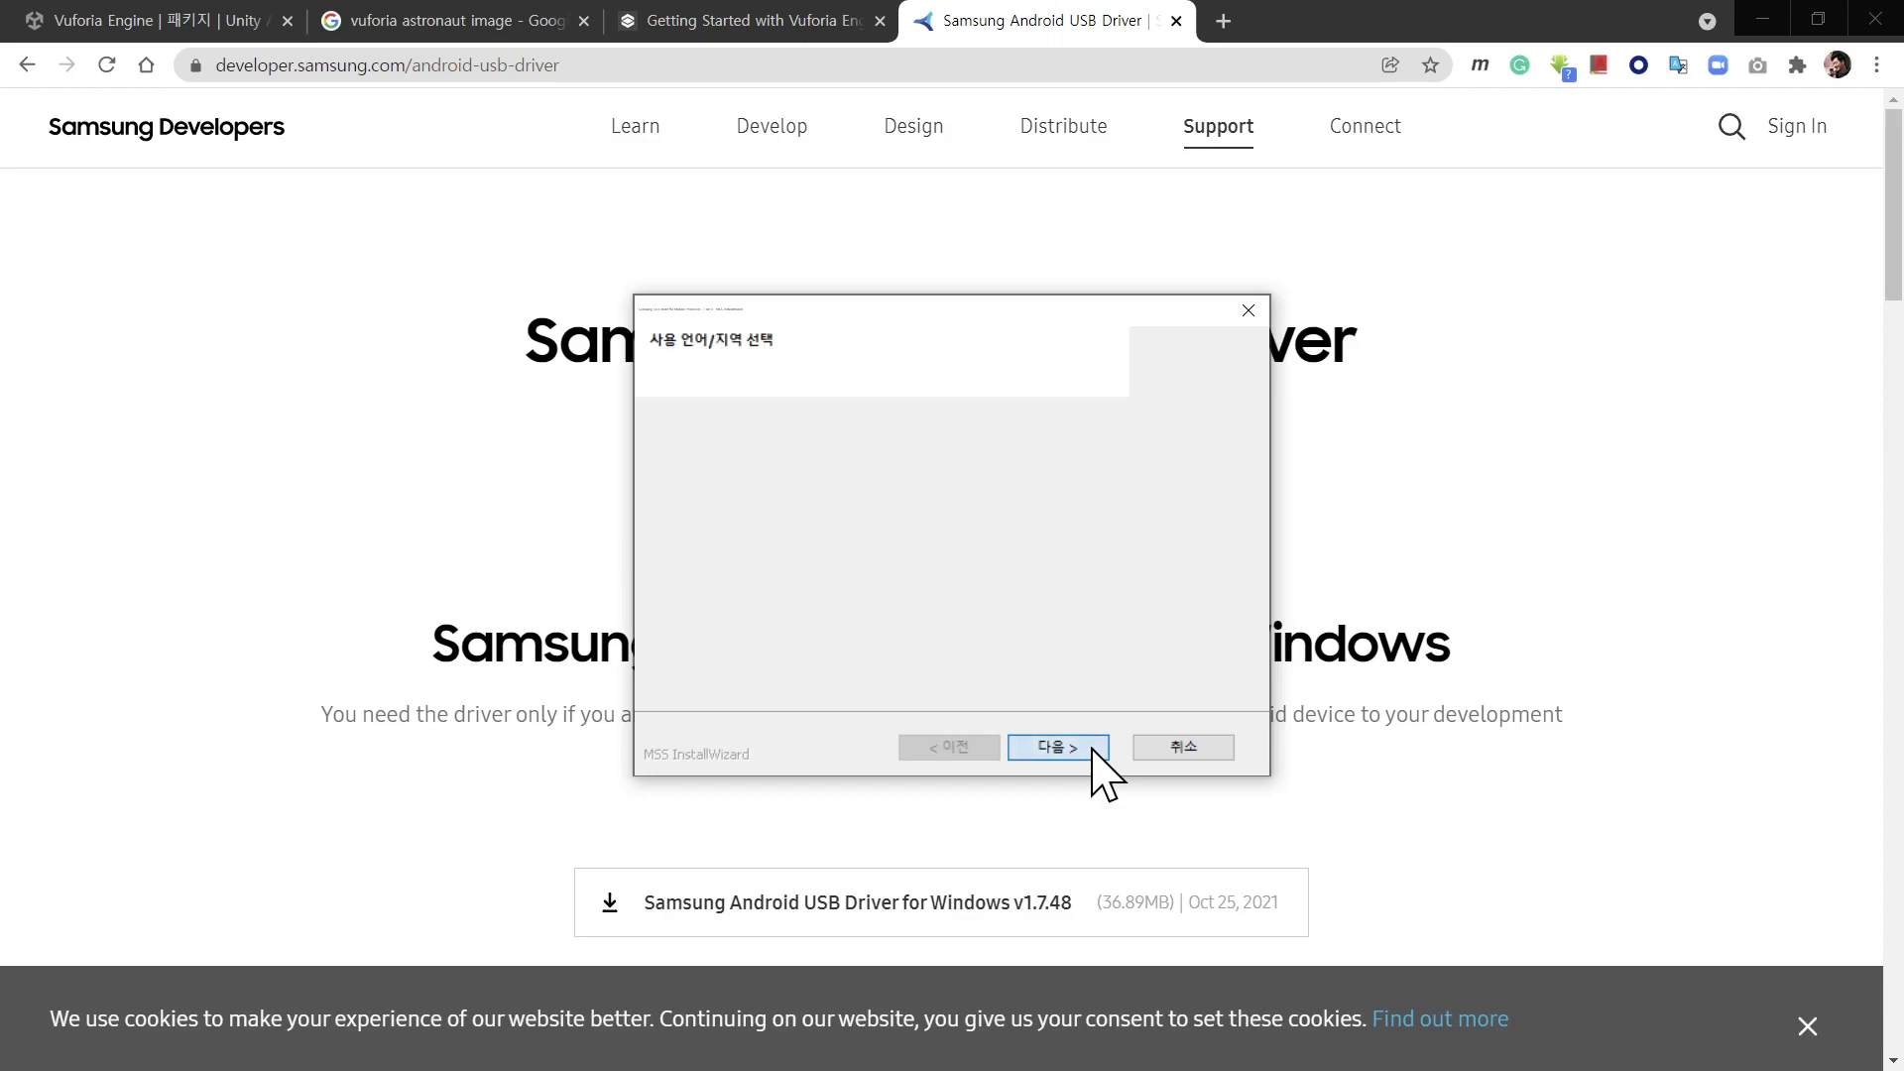
{"action": "left_click", "coordinate": [1092, 751]}
{"action": "left_click", "coordinate": [1092, 751]}
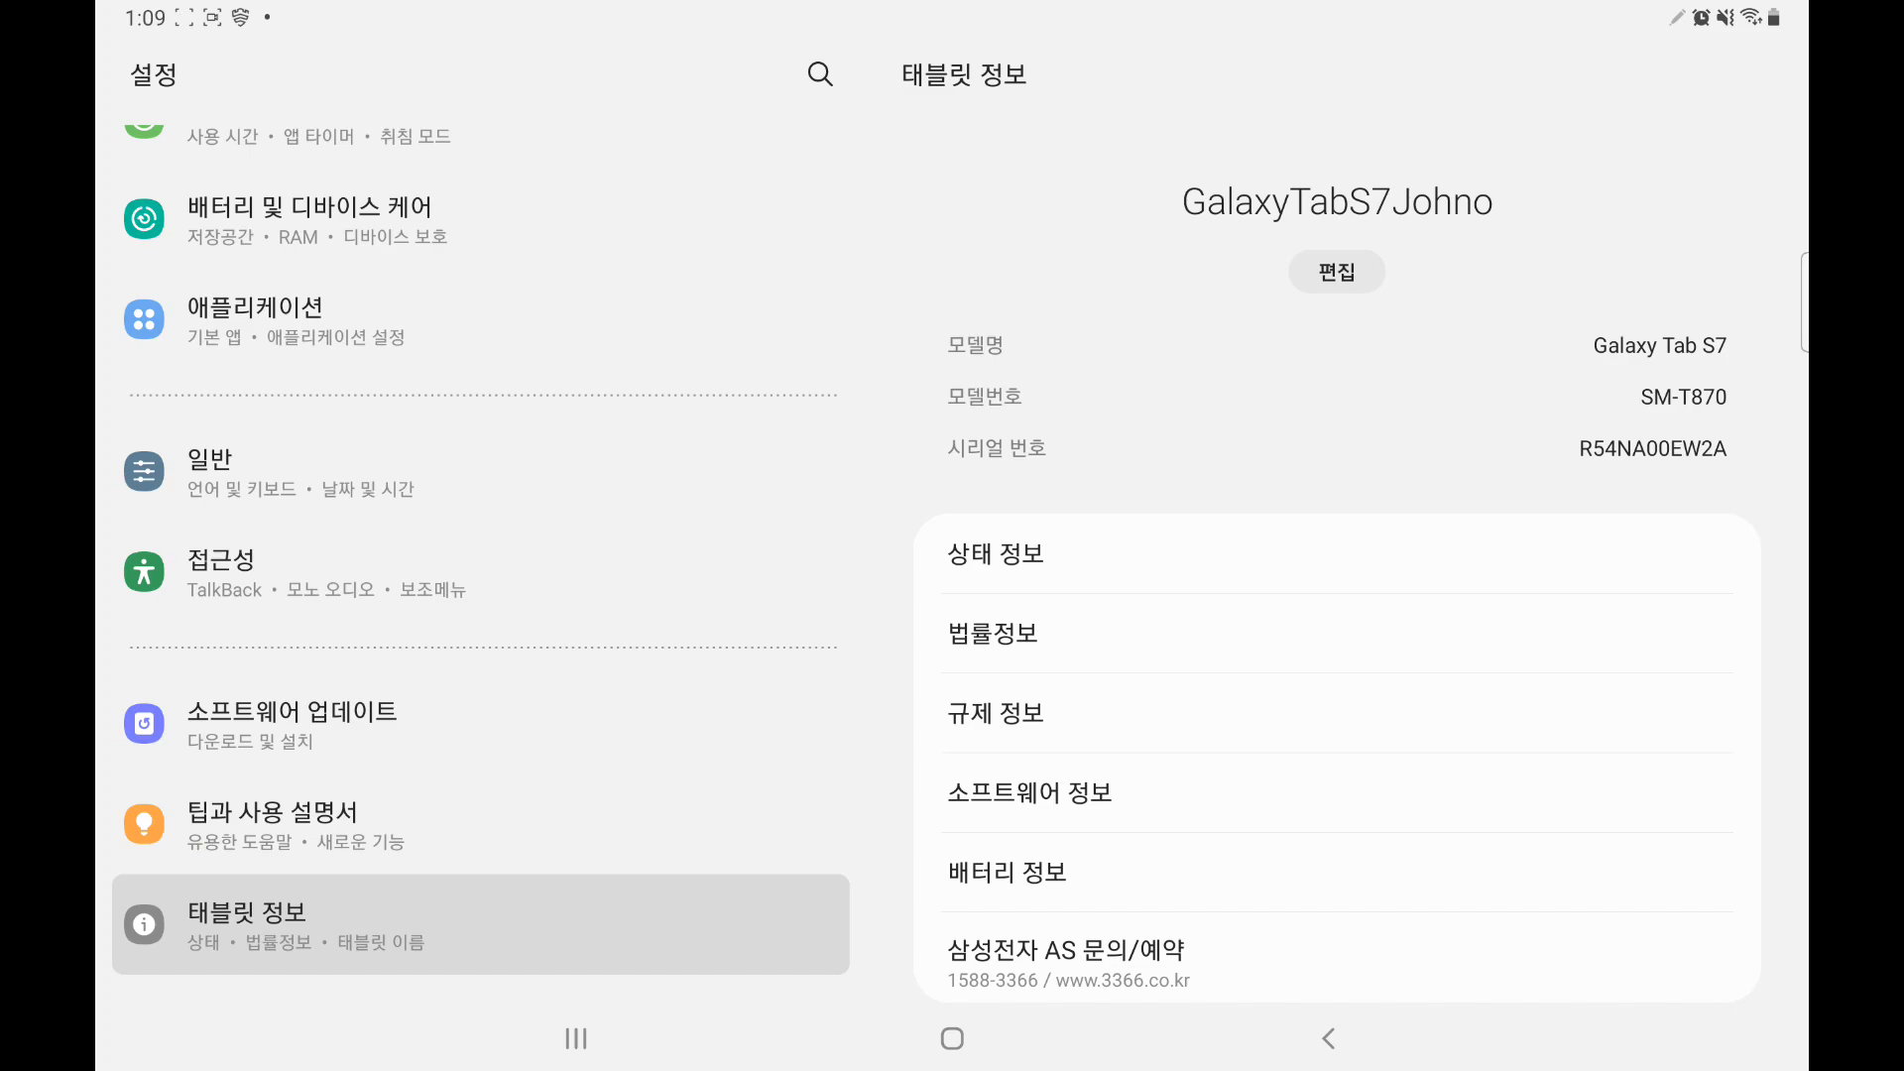
Switch to the Android tablet's Settings and open the software information within the tablet information
{"action": "scroll", "coordinate": [476, 555], "scroll_direction": "up", "scroll_amount": 7}
{"action": "scroll", "coordinate": [476, 555], "scroll_direction": "down", "scroll_amount": 7}
{"action": "left_click", "coordinate": [480, 923]}
{"action": "left_click", "coordinate": [1030, 792]}
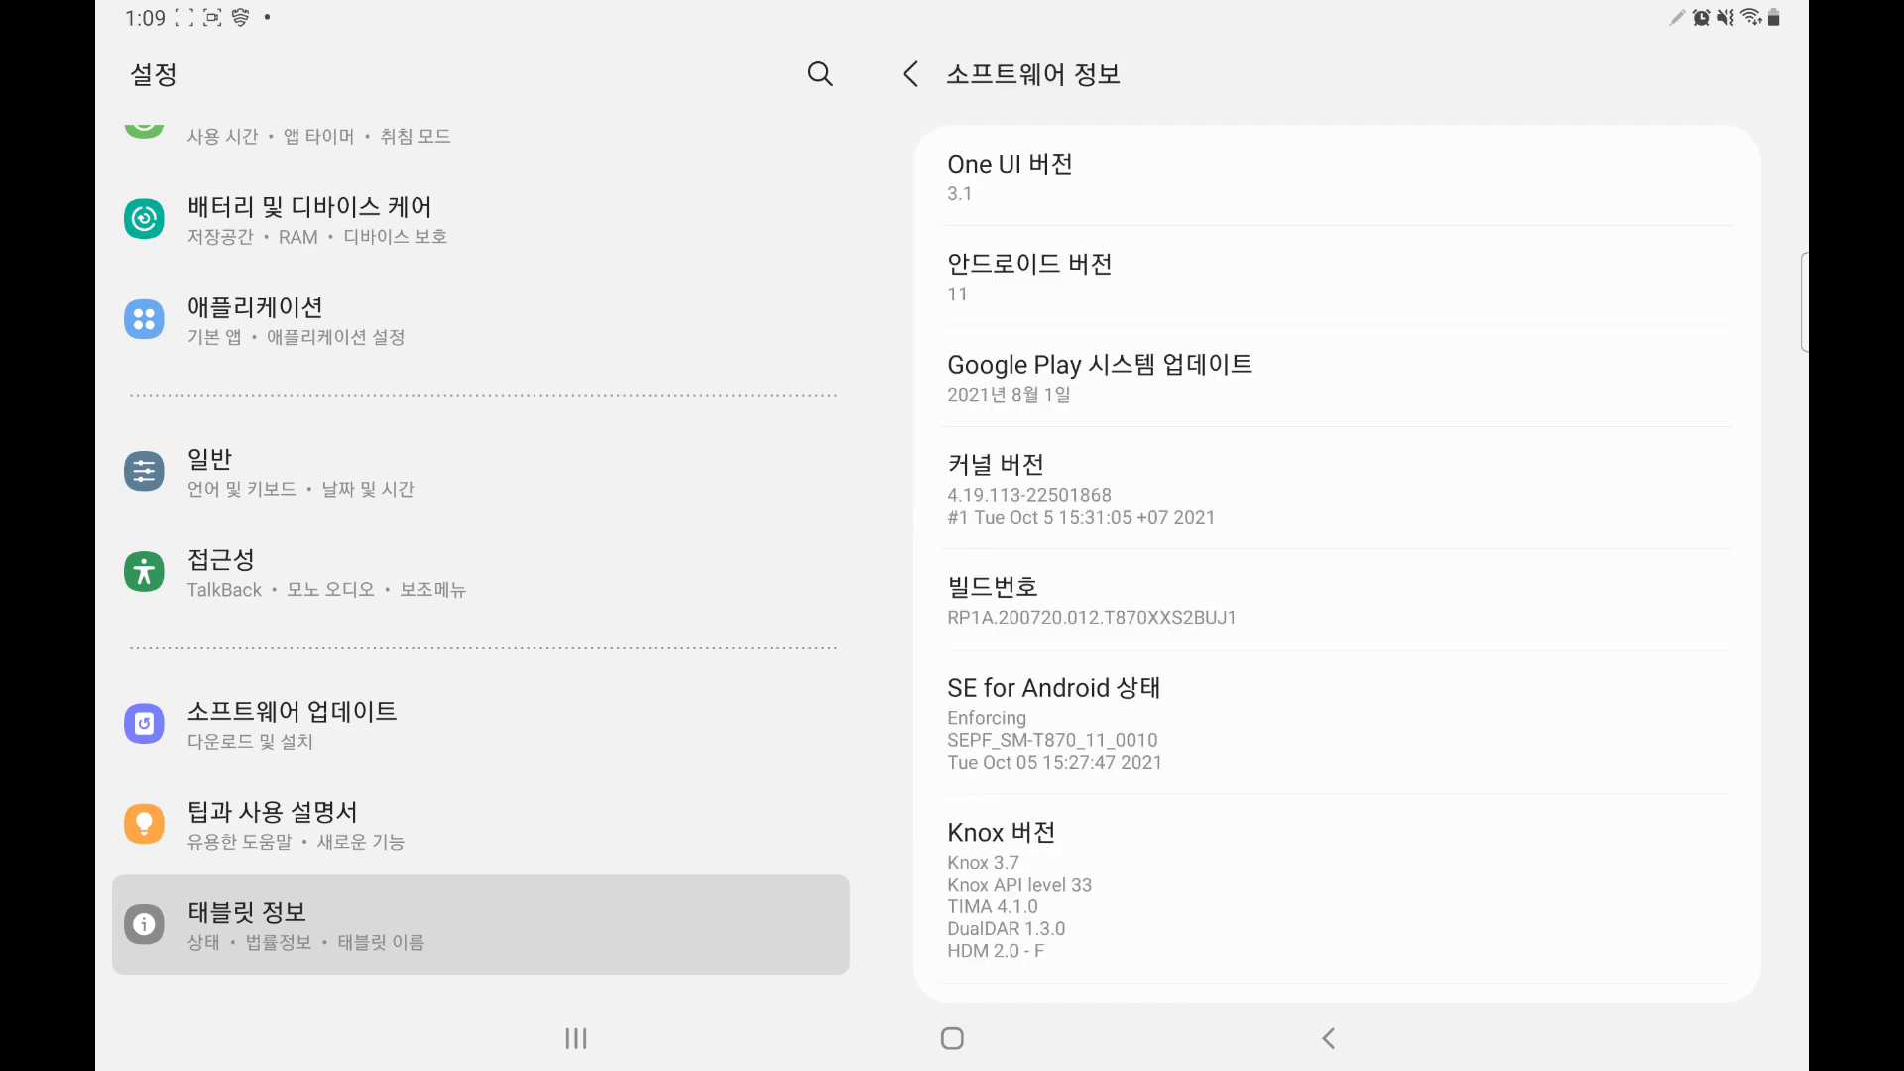
Turn on the tablet's developer mode by repeatedly activating the build number entry
{"action": "left_click", "coordinate": [1229, 599]}
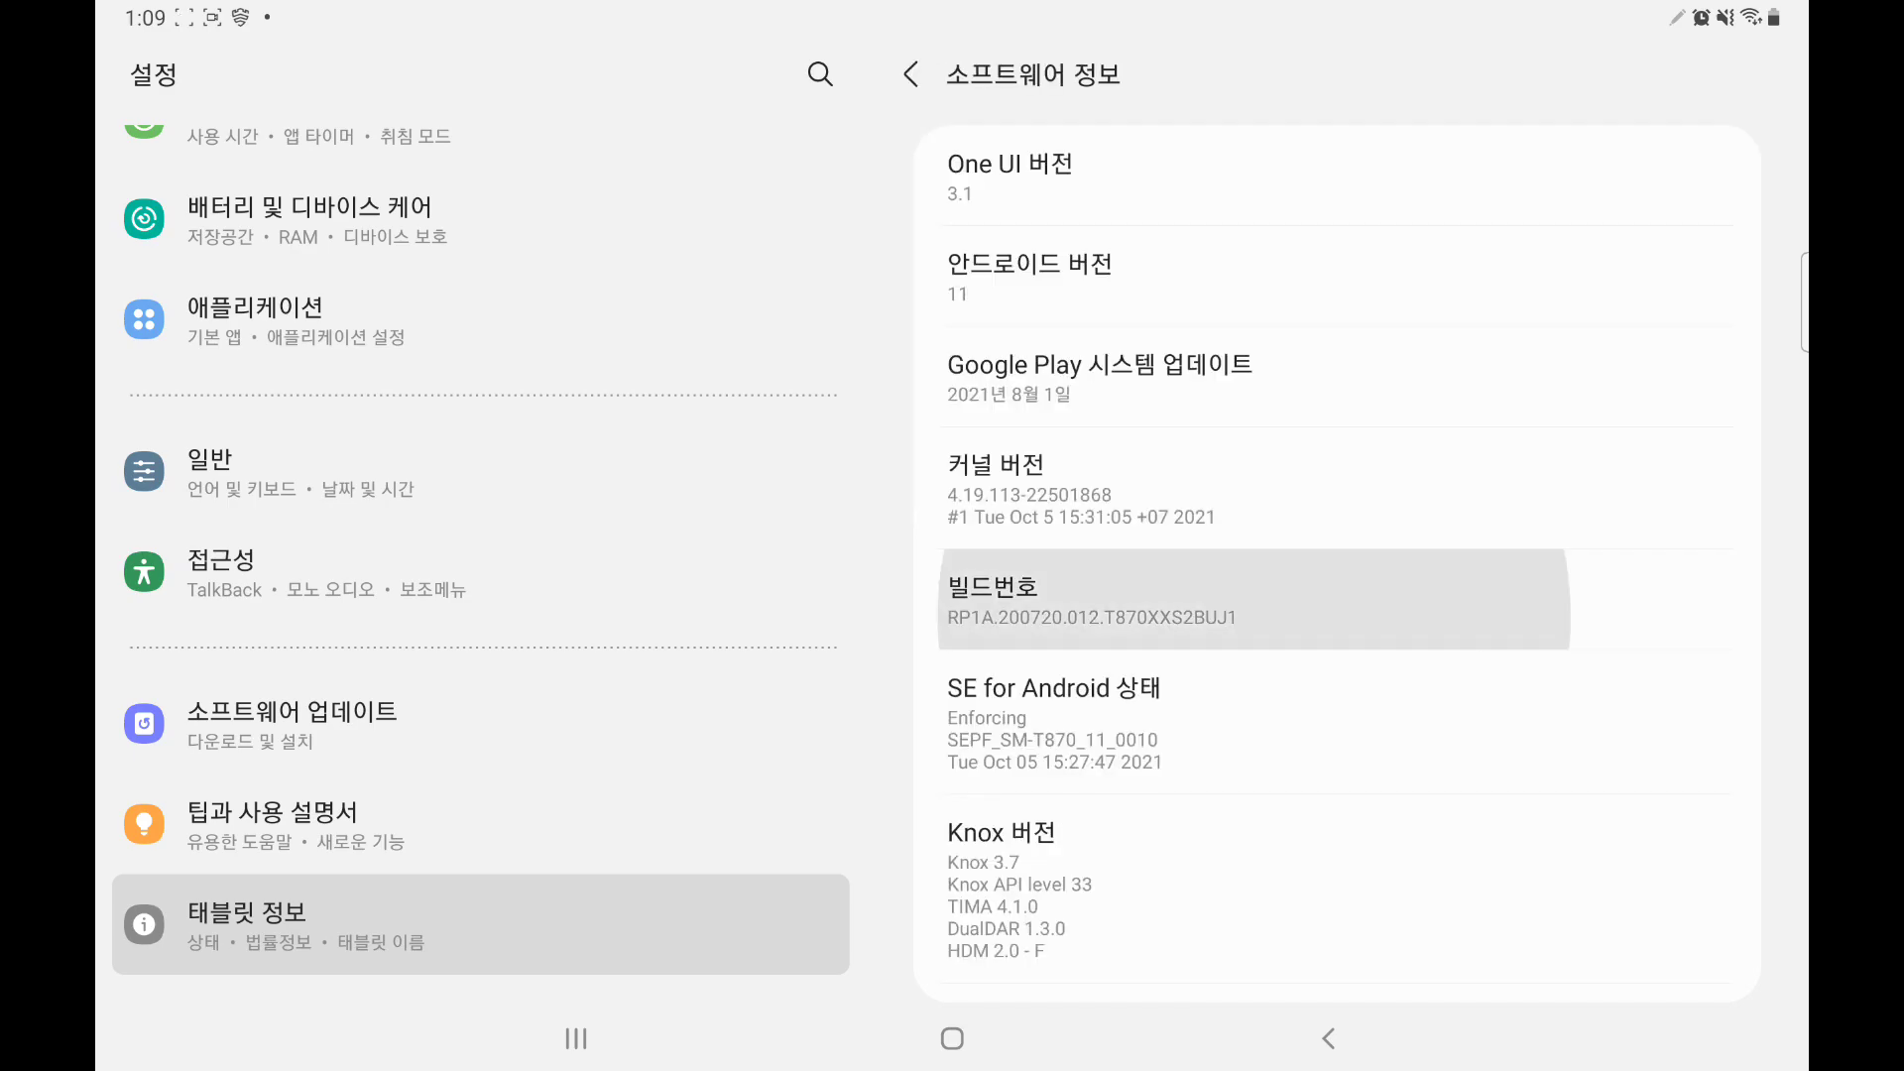
{"action": "left_click", "coordinate": [1230, 599]}
{"action": "left_click", "coordinate": [1229, 599]}
{"action": "left_click", "coordinate": [1230, 599]}
{"action": "left_click", "coordinate": [1230, 599]}
{"action": "left_click", "coordinate": [1230, 598]}
{"action": "left_click", "coordinate": [1230, 599]}
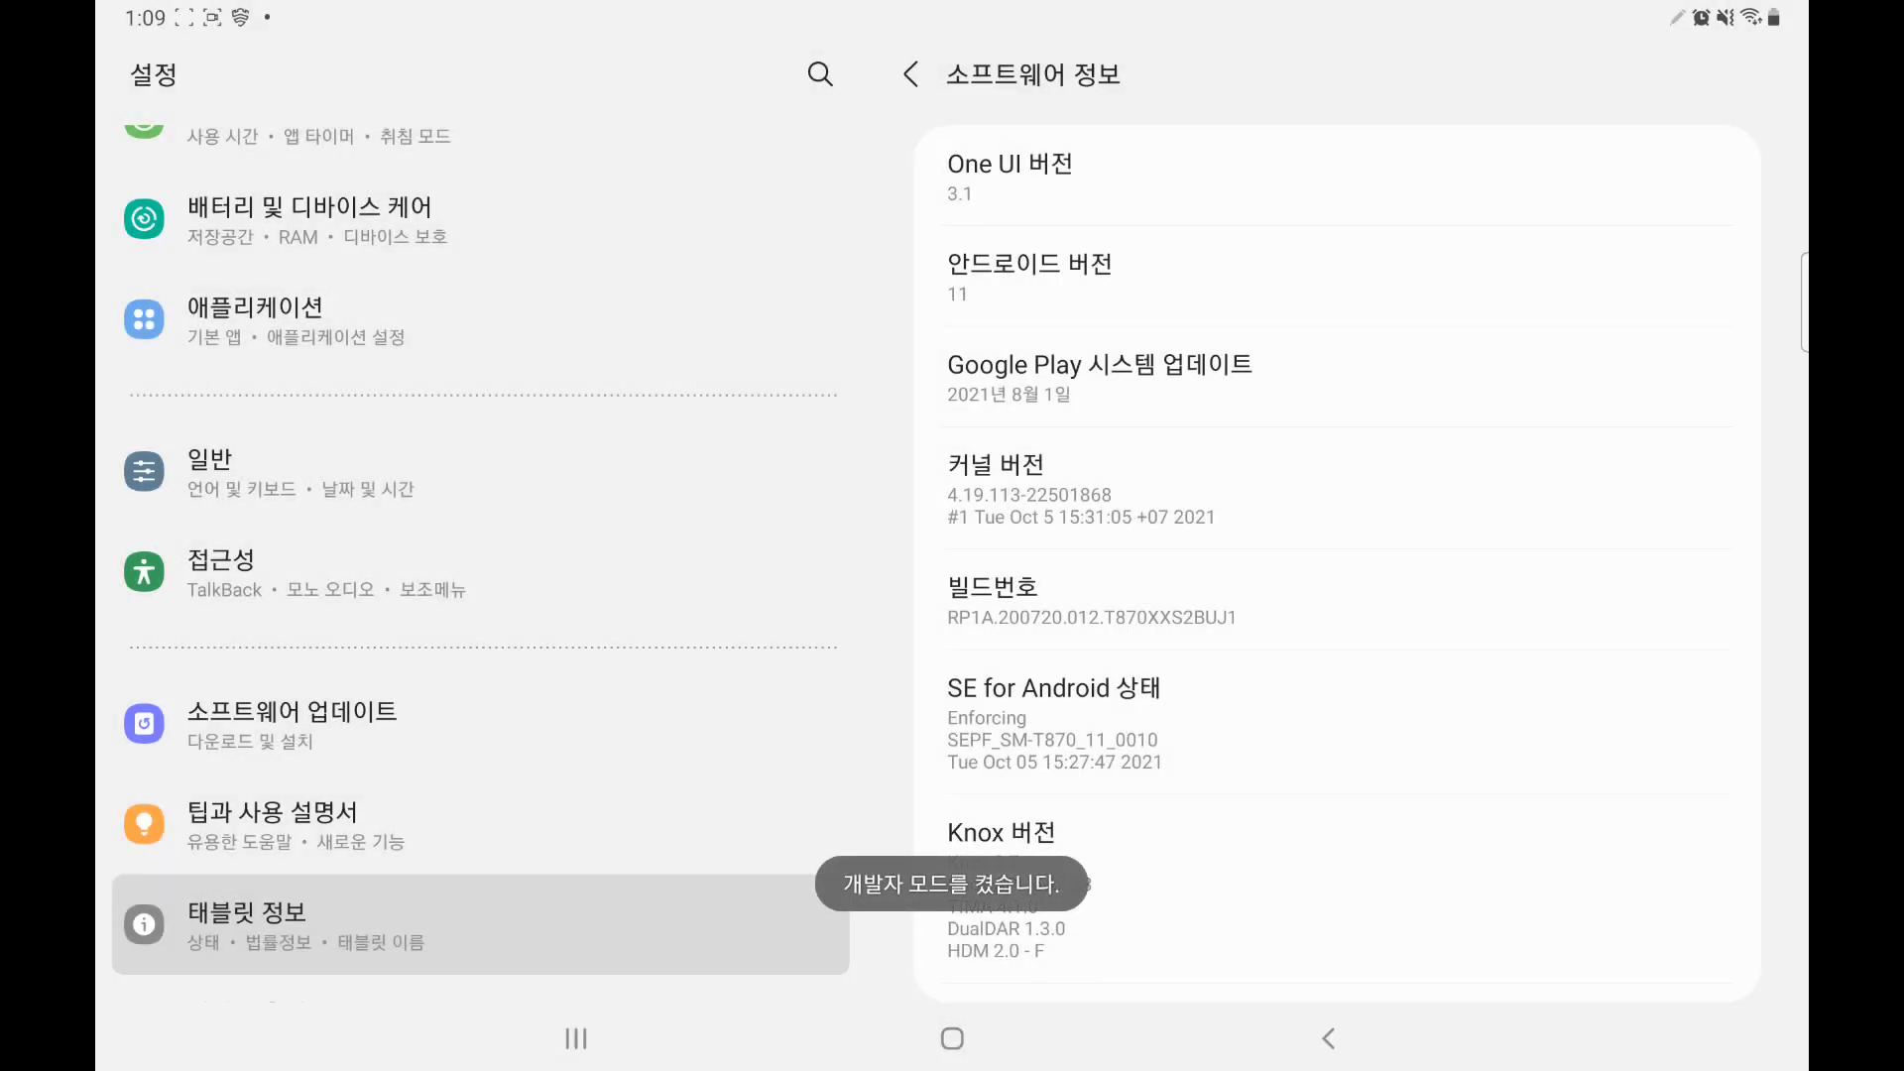
Enable USB debugging in the tablet's developer options and allow it
{"action": "scroll", "coordinate": [483, 563], "scroll_direction": "down", "scroll_amount": 2}
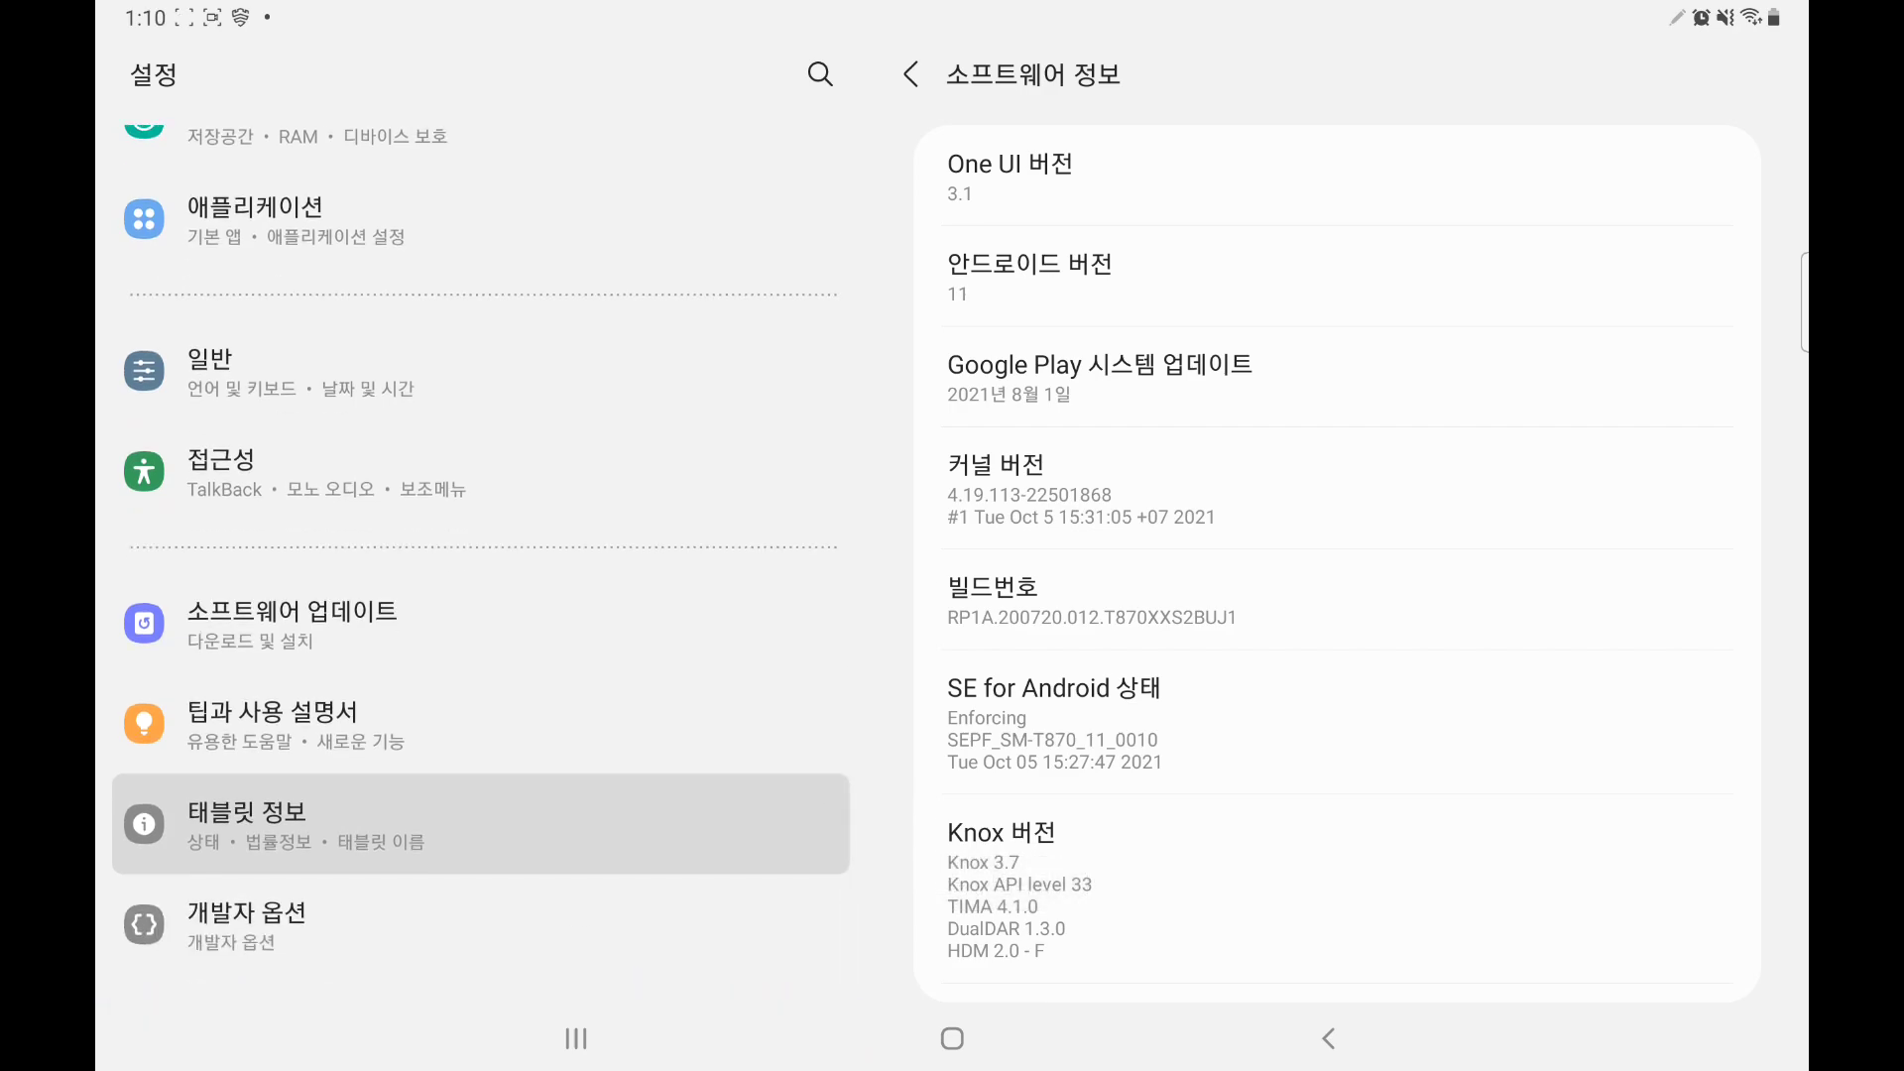
{"action": "left_click", "coordinate": [480, 923]}
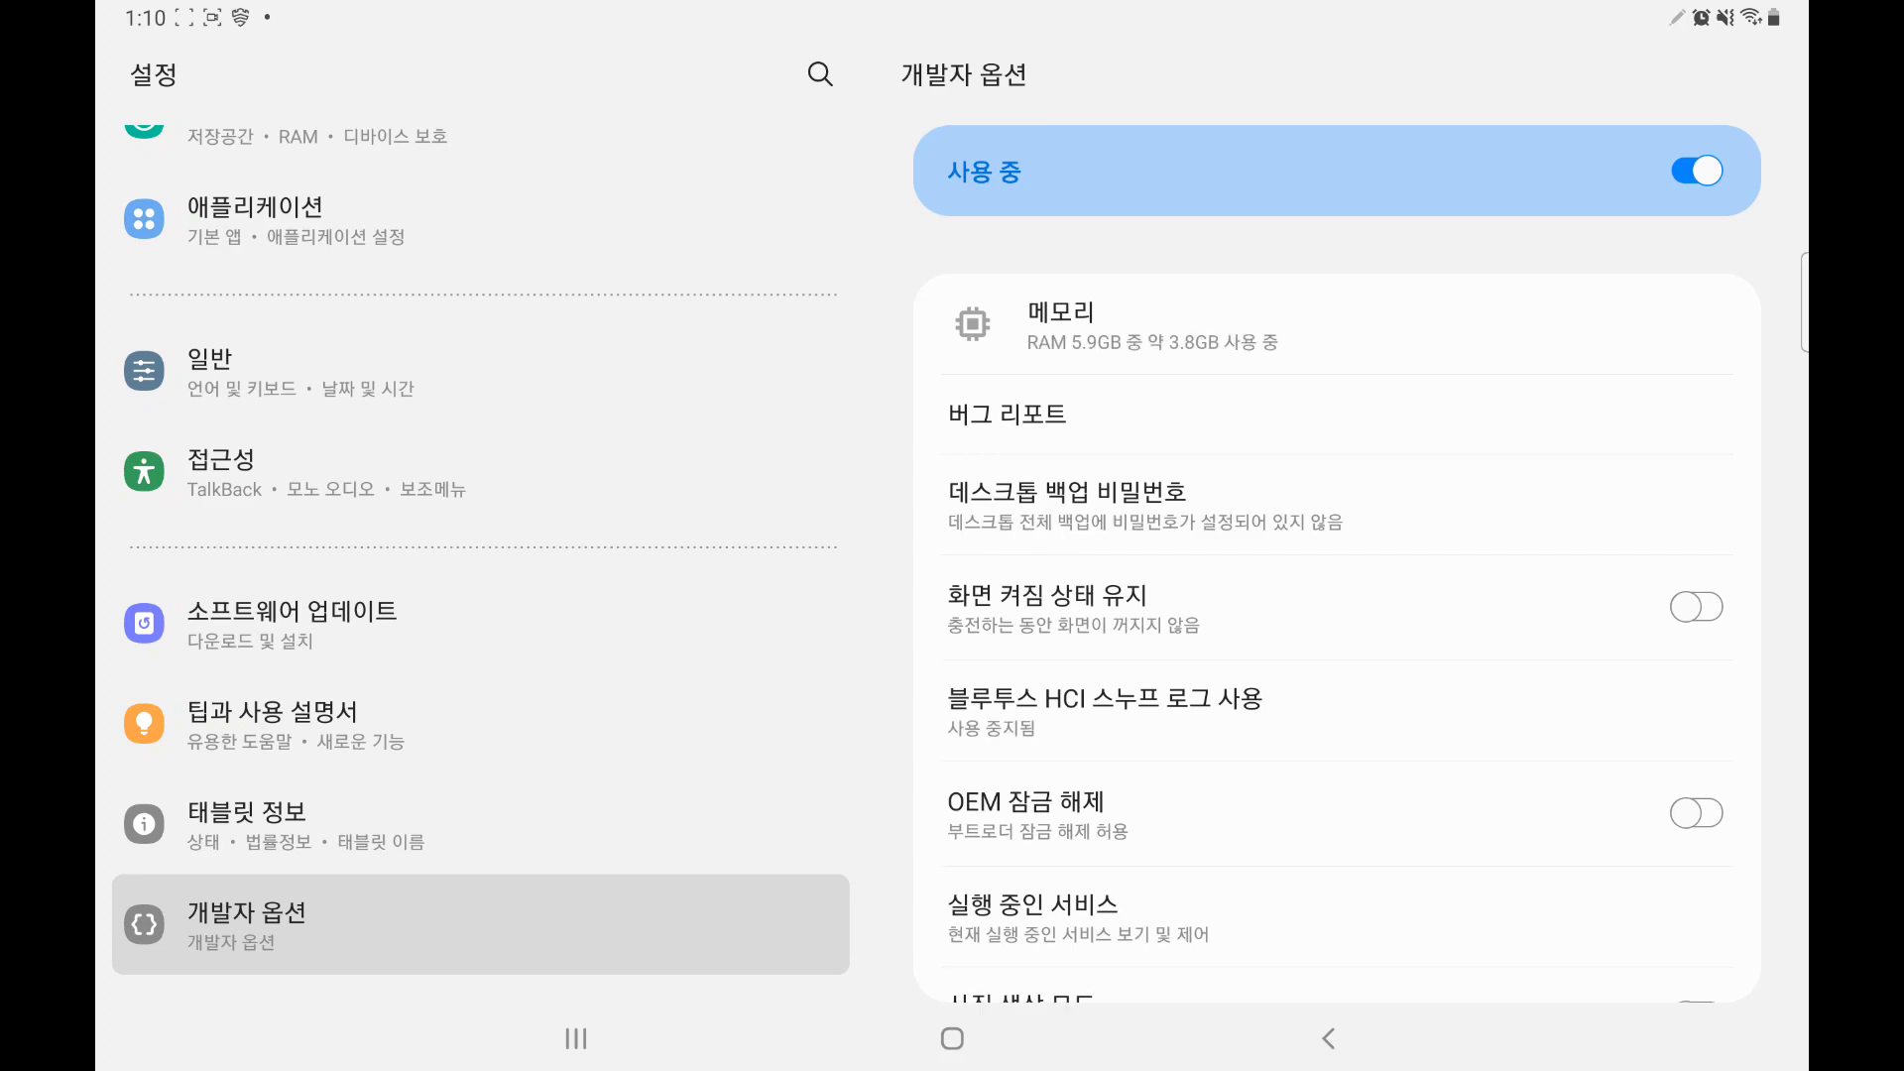
{"action": "scroll", "coordinate": [1337, 624], "scroll_direction": "down", "scroll_amount": 5}
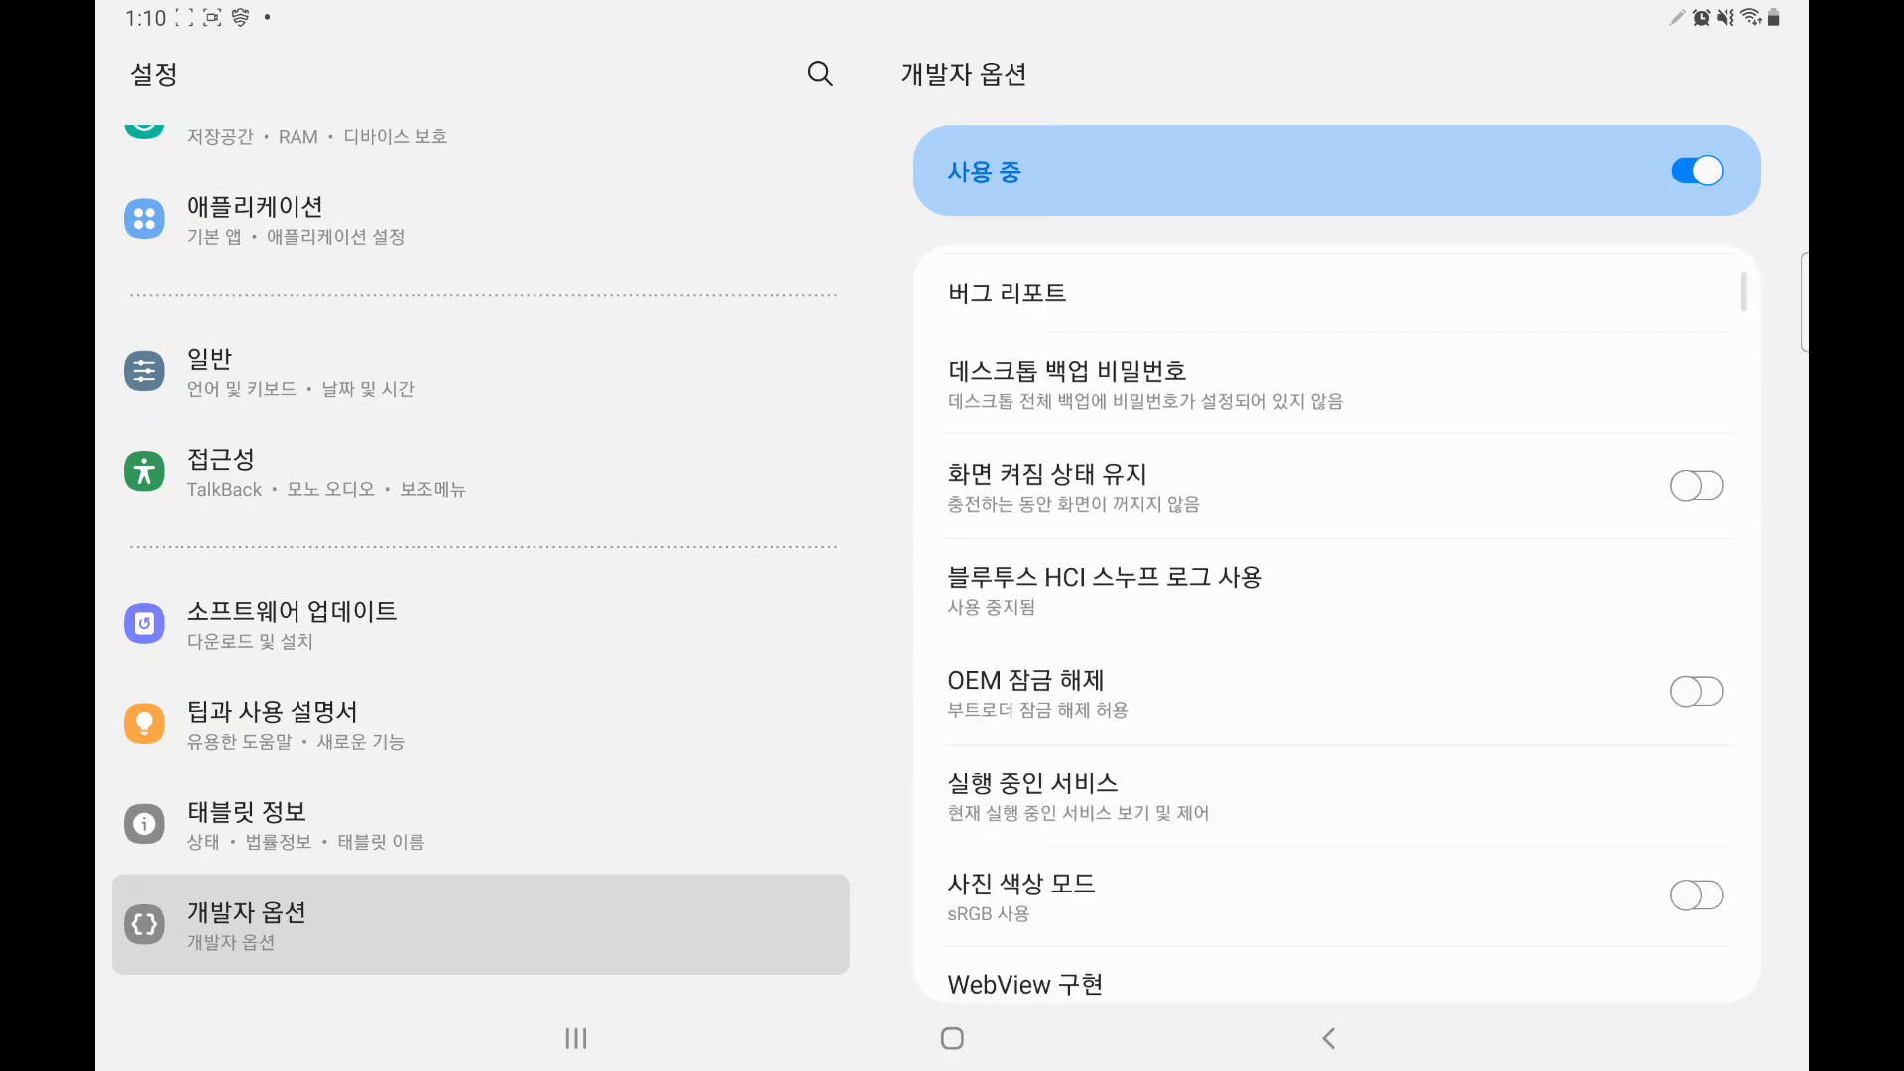
{"action": "scroll", "coordinate": [1337, 635], "scroll_direction": "down", "scroll_amount": 4}
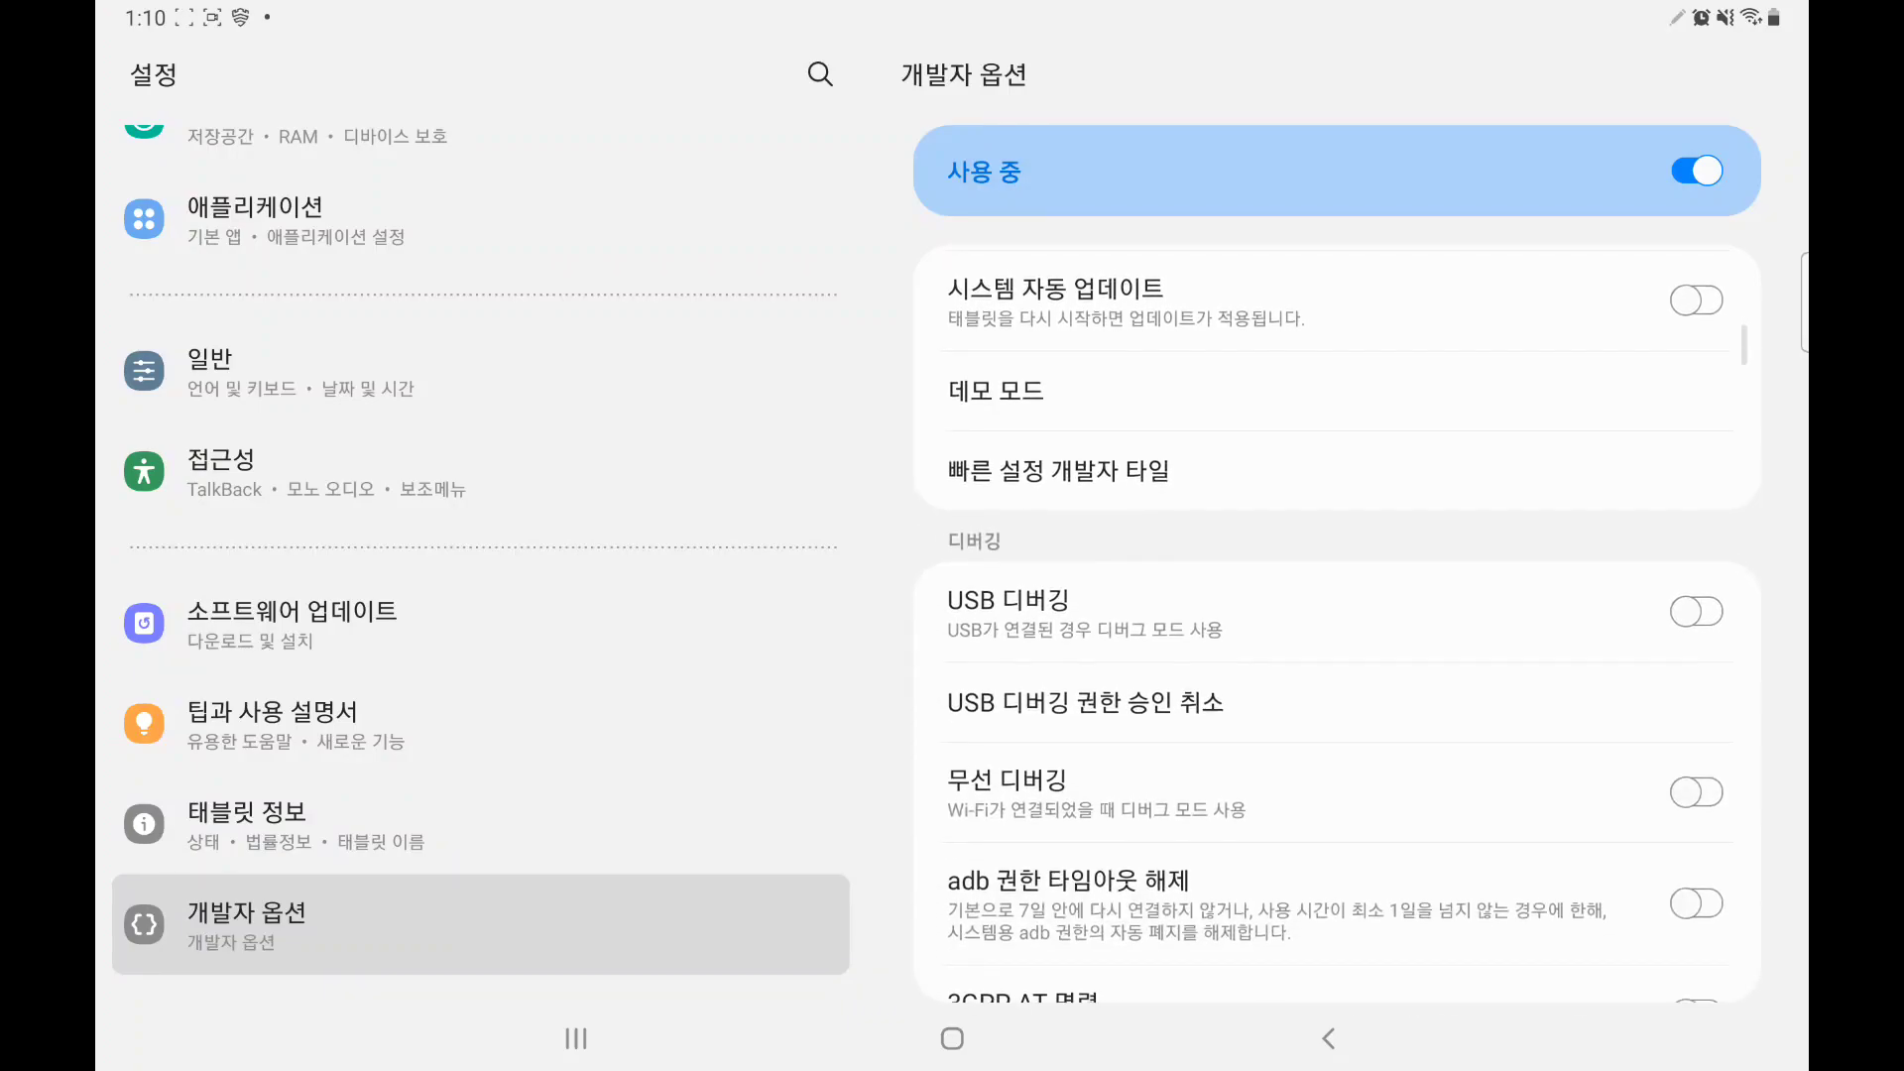
{"action": "scroll", "coordinate": [1336, 634], "scroll_direction": "down", "scroll_amount": 1}
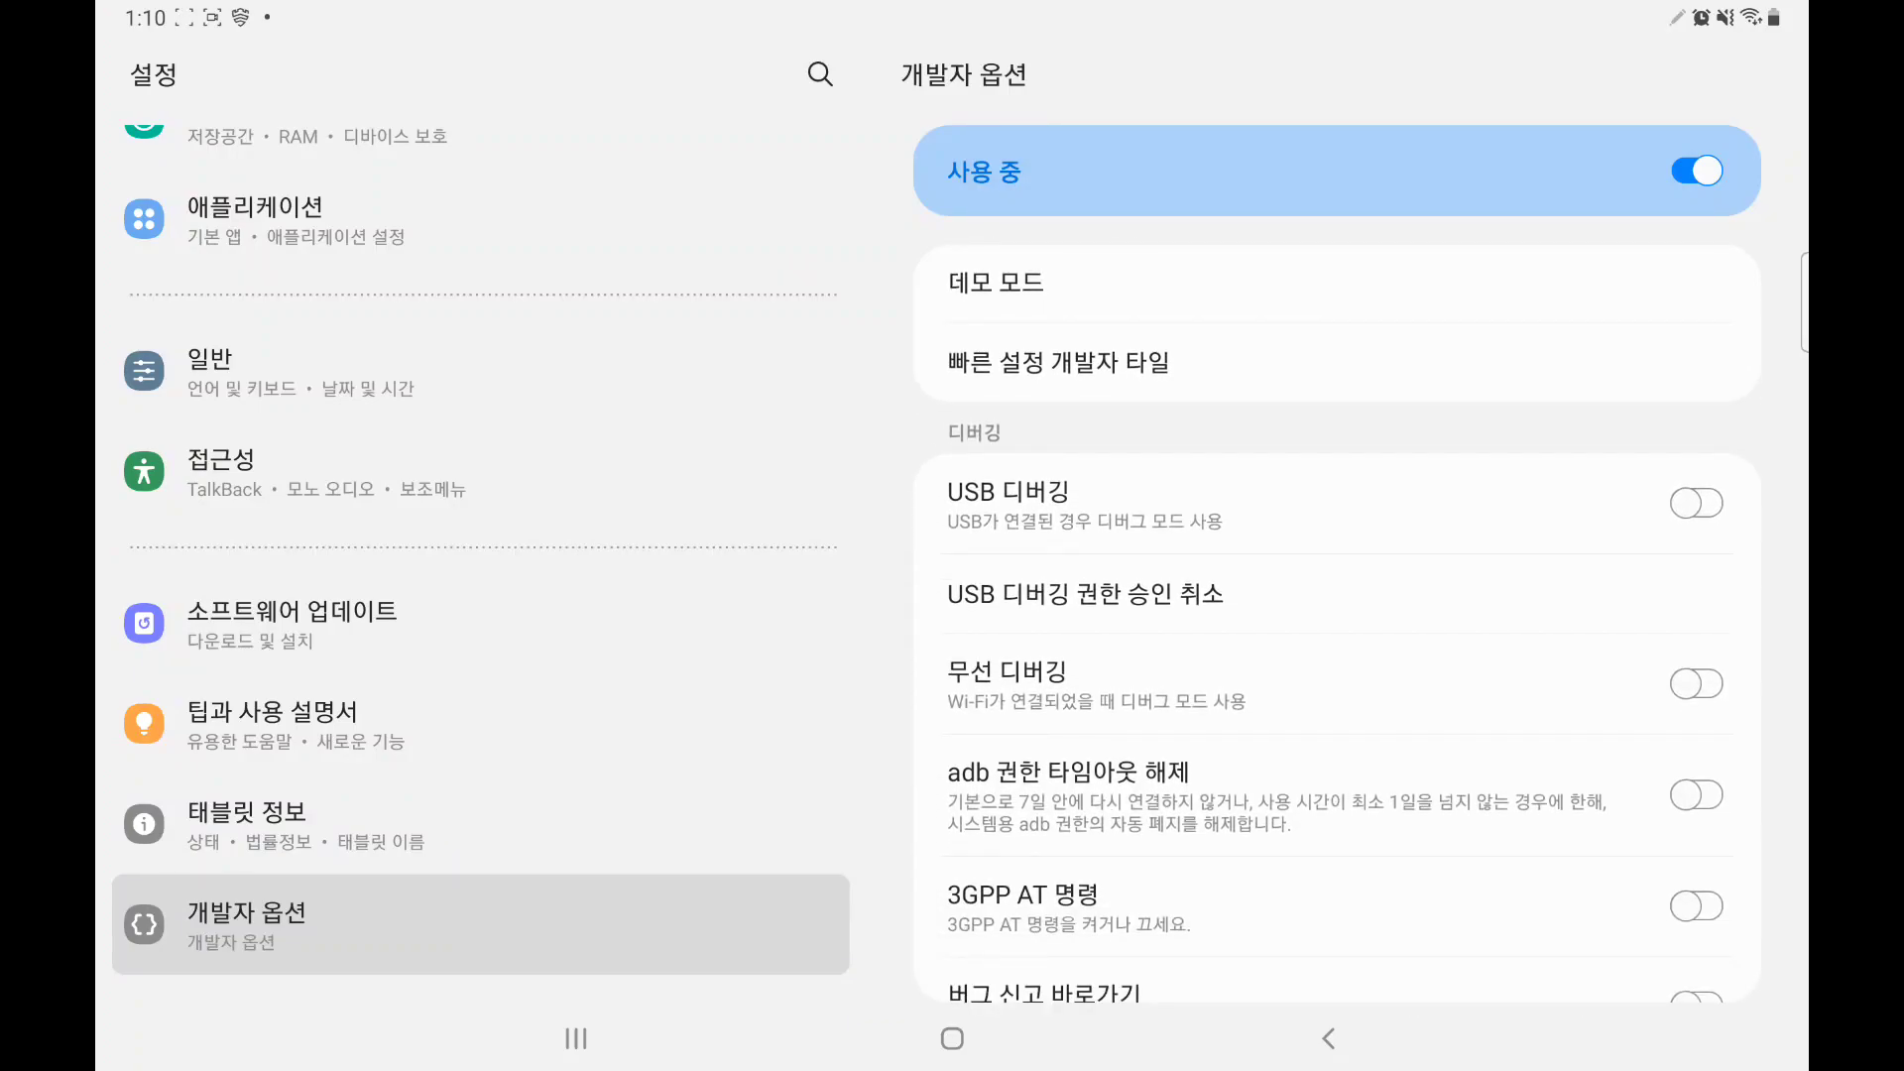
{"action": "left_click", "coordinate": [1696, 502]}
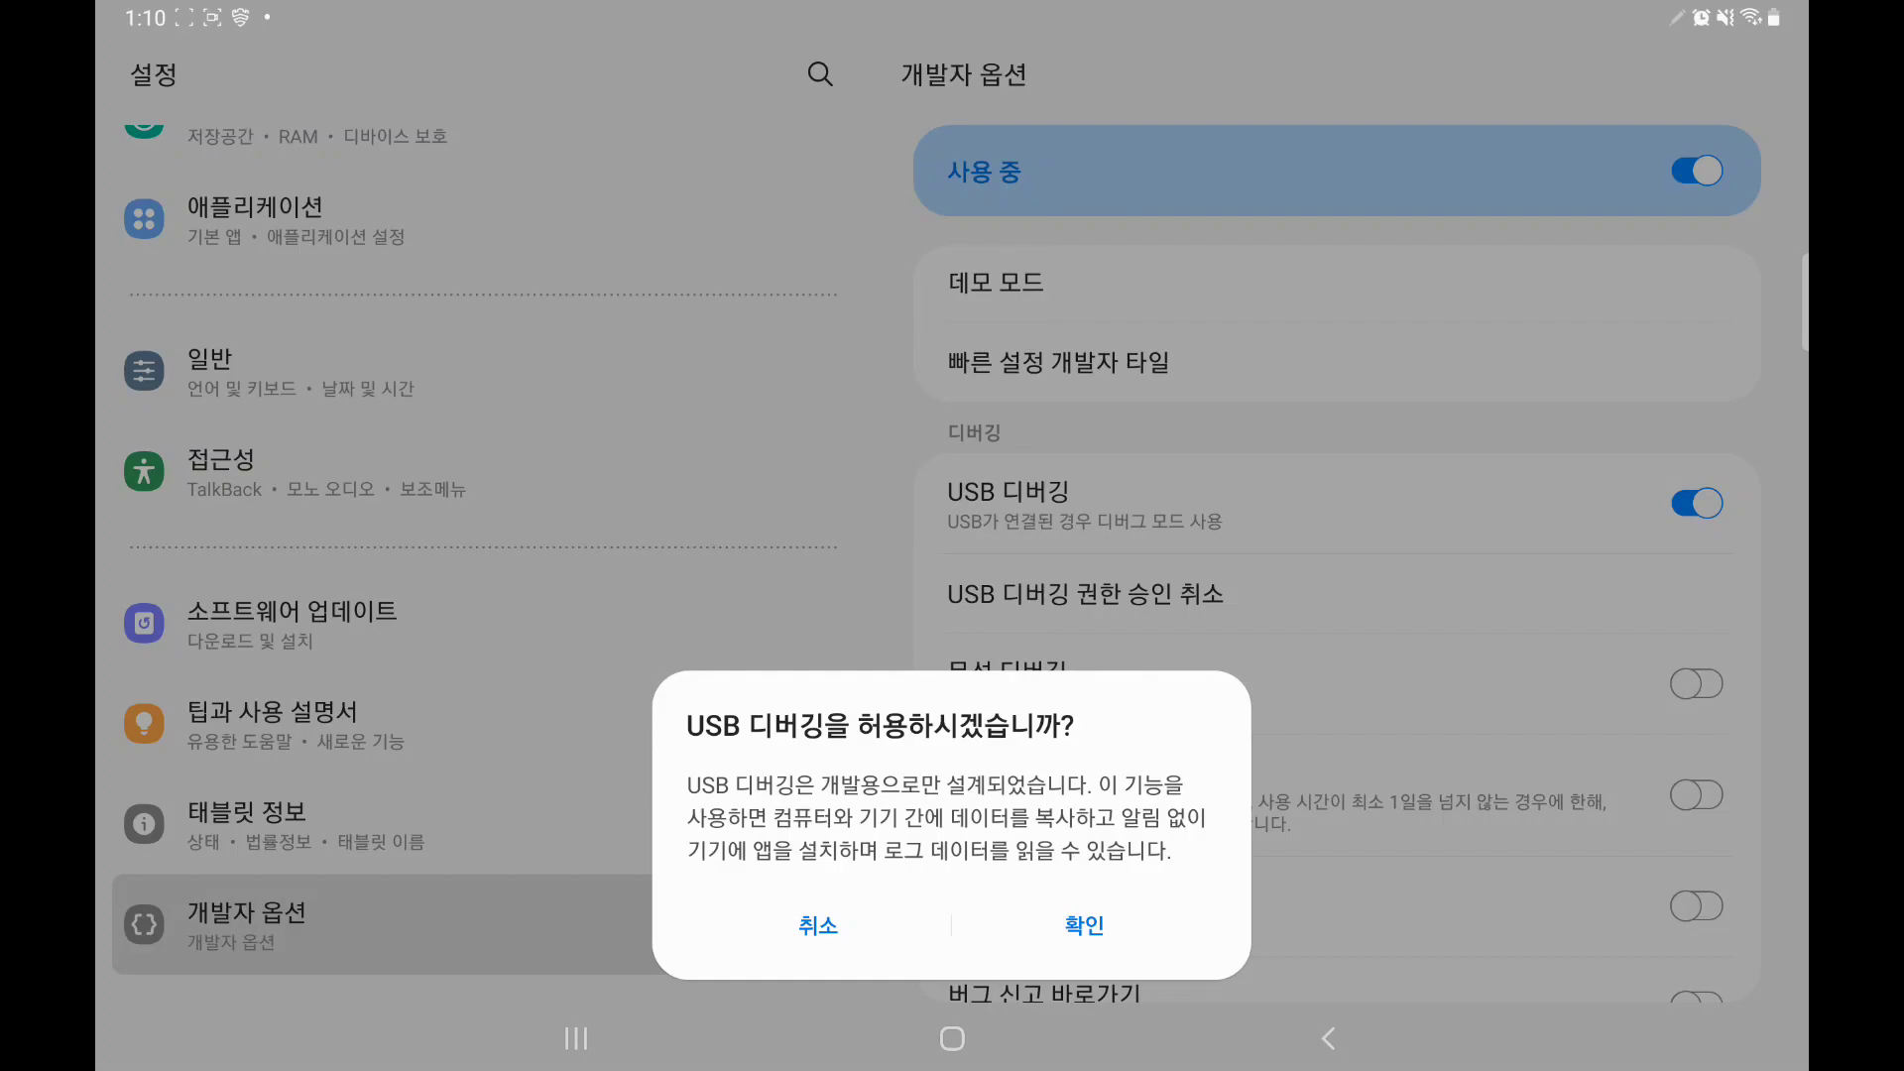
{"action": "left_click", "coordinate": [1084, 925]}
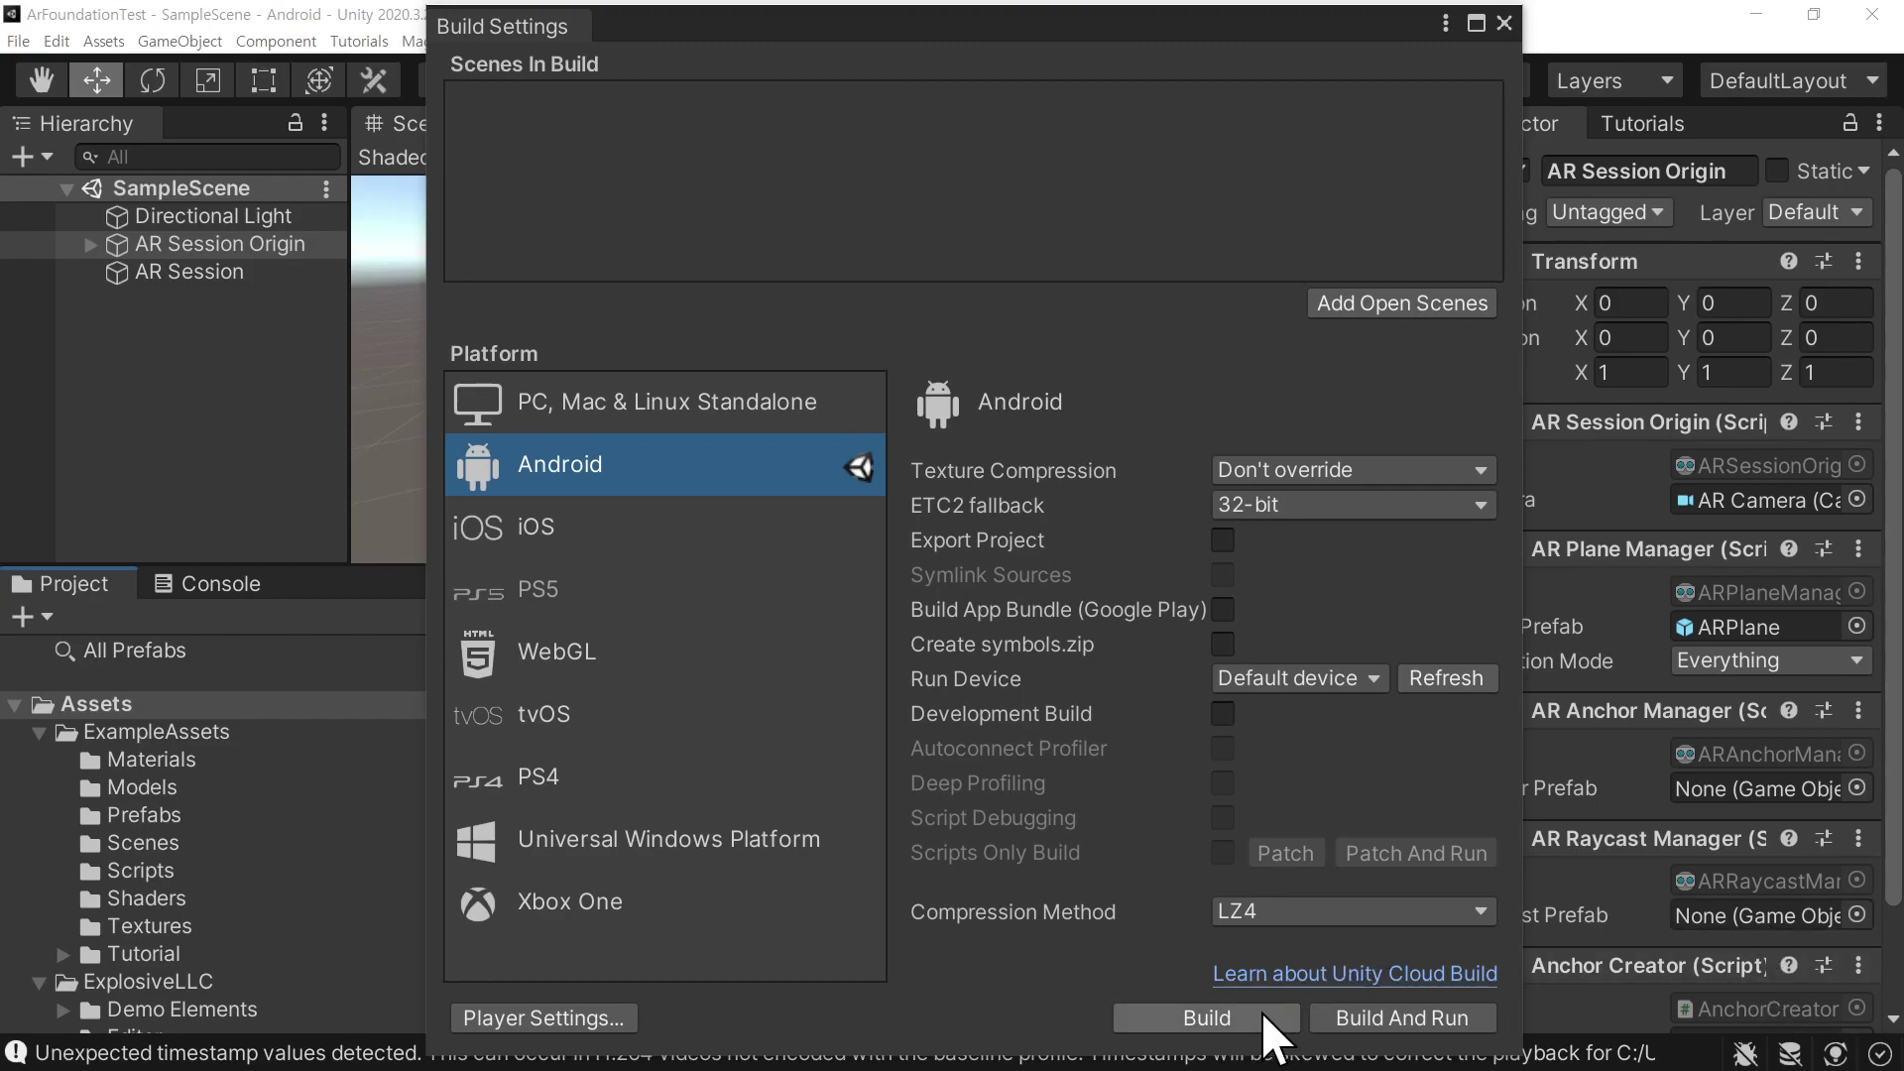
Switch to Unity, build and run the Android app as "arfoundationtest", and retry the device connection
{"action": "left_click", "coordinate": [1438, 1020]}
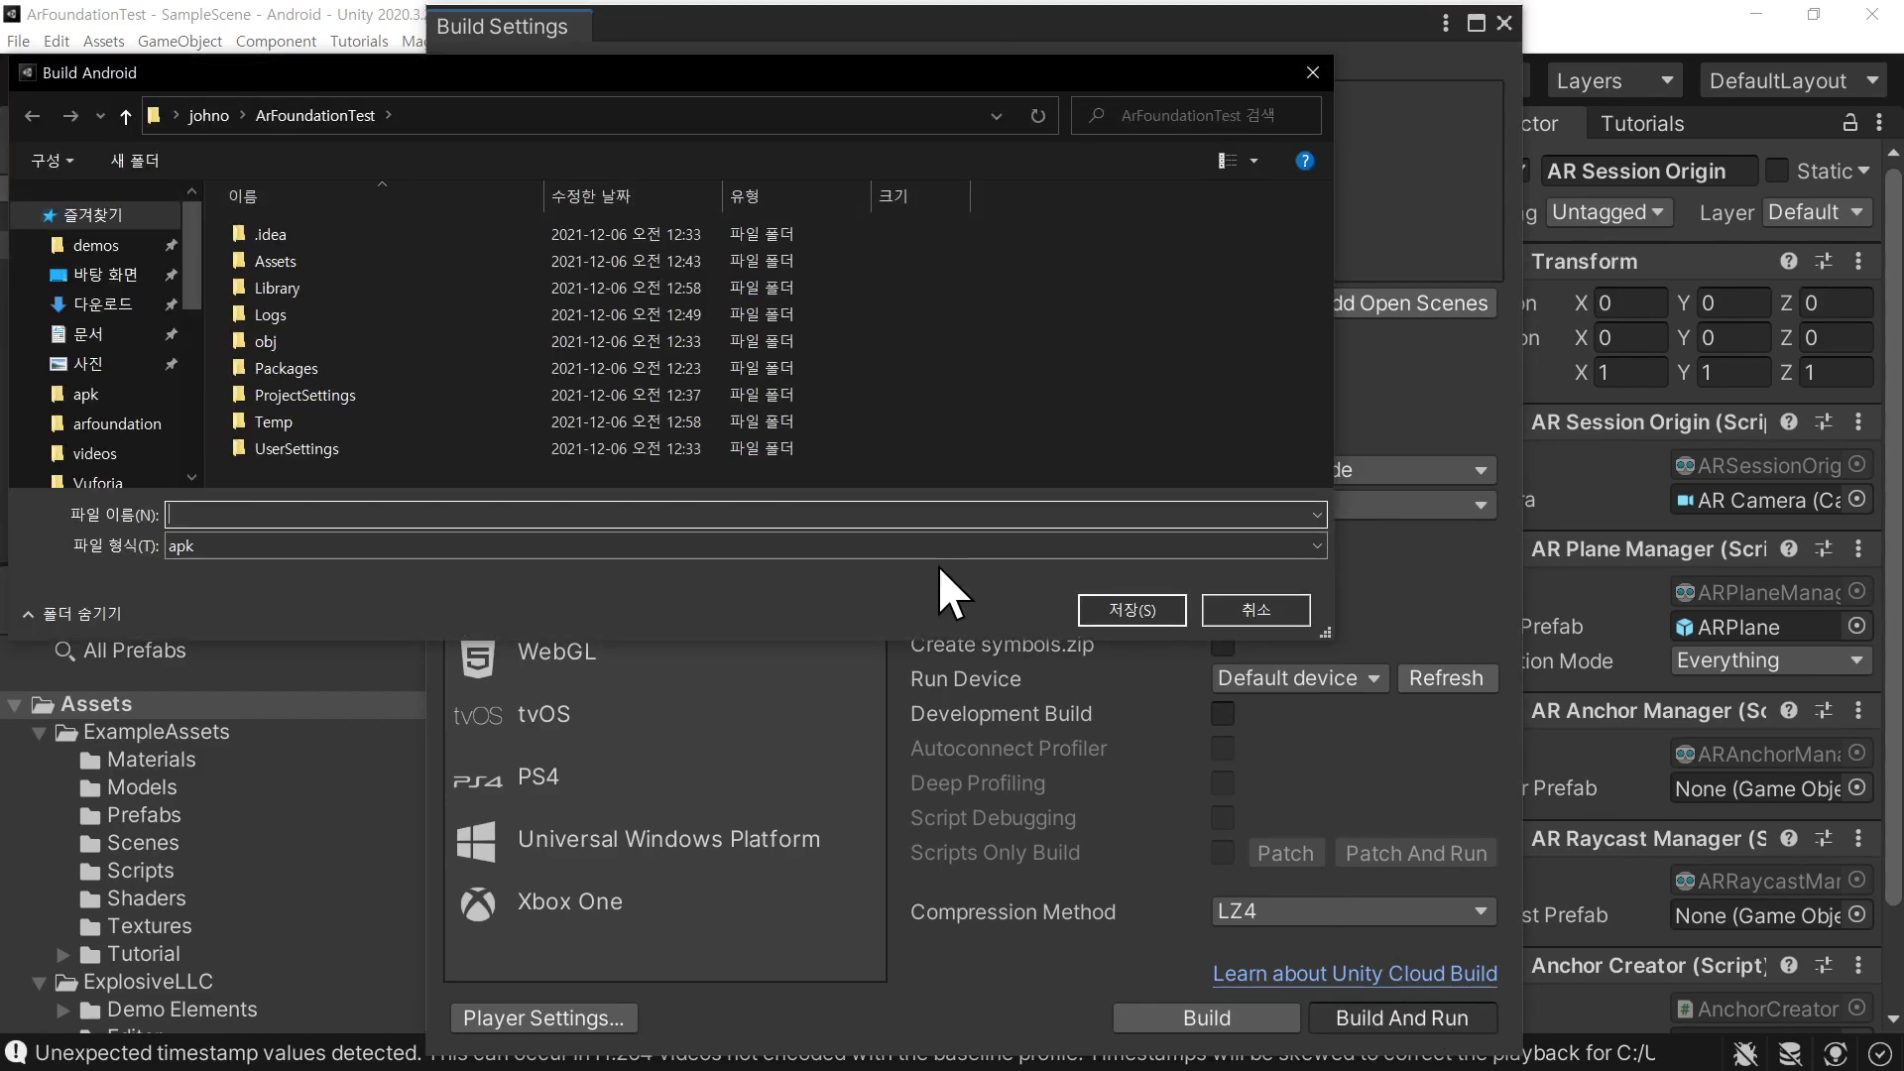
{"action": "type", "text": "ar"}
{"action": "type", "text": "und"}
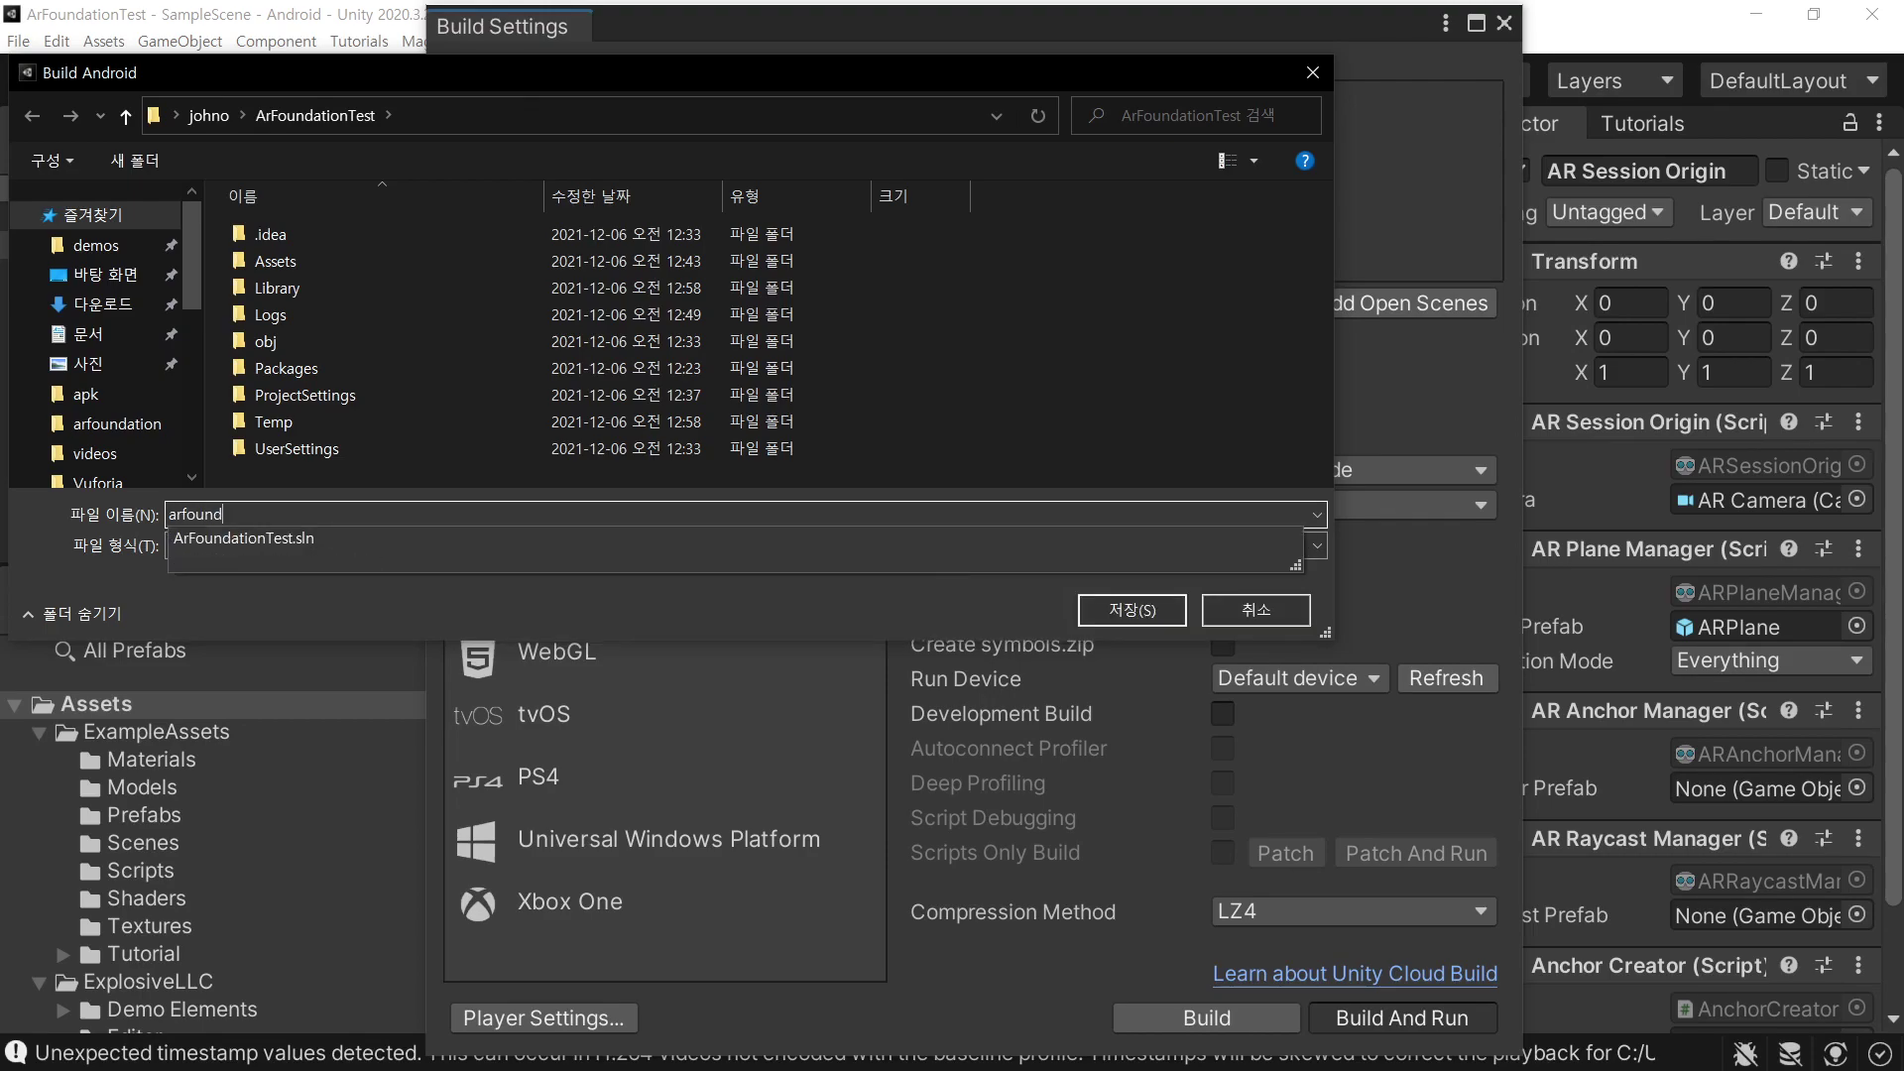
{"action": "type", "text": "ationtest"}
{"action": "key", "text": "Return"}
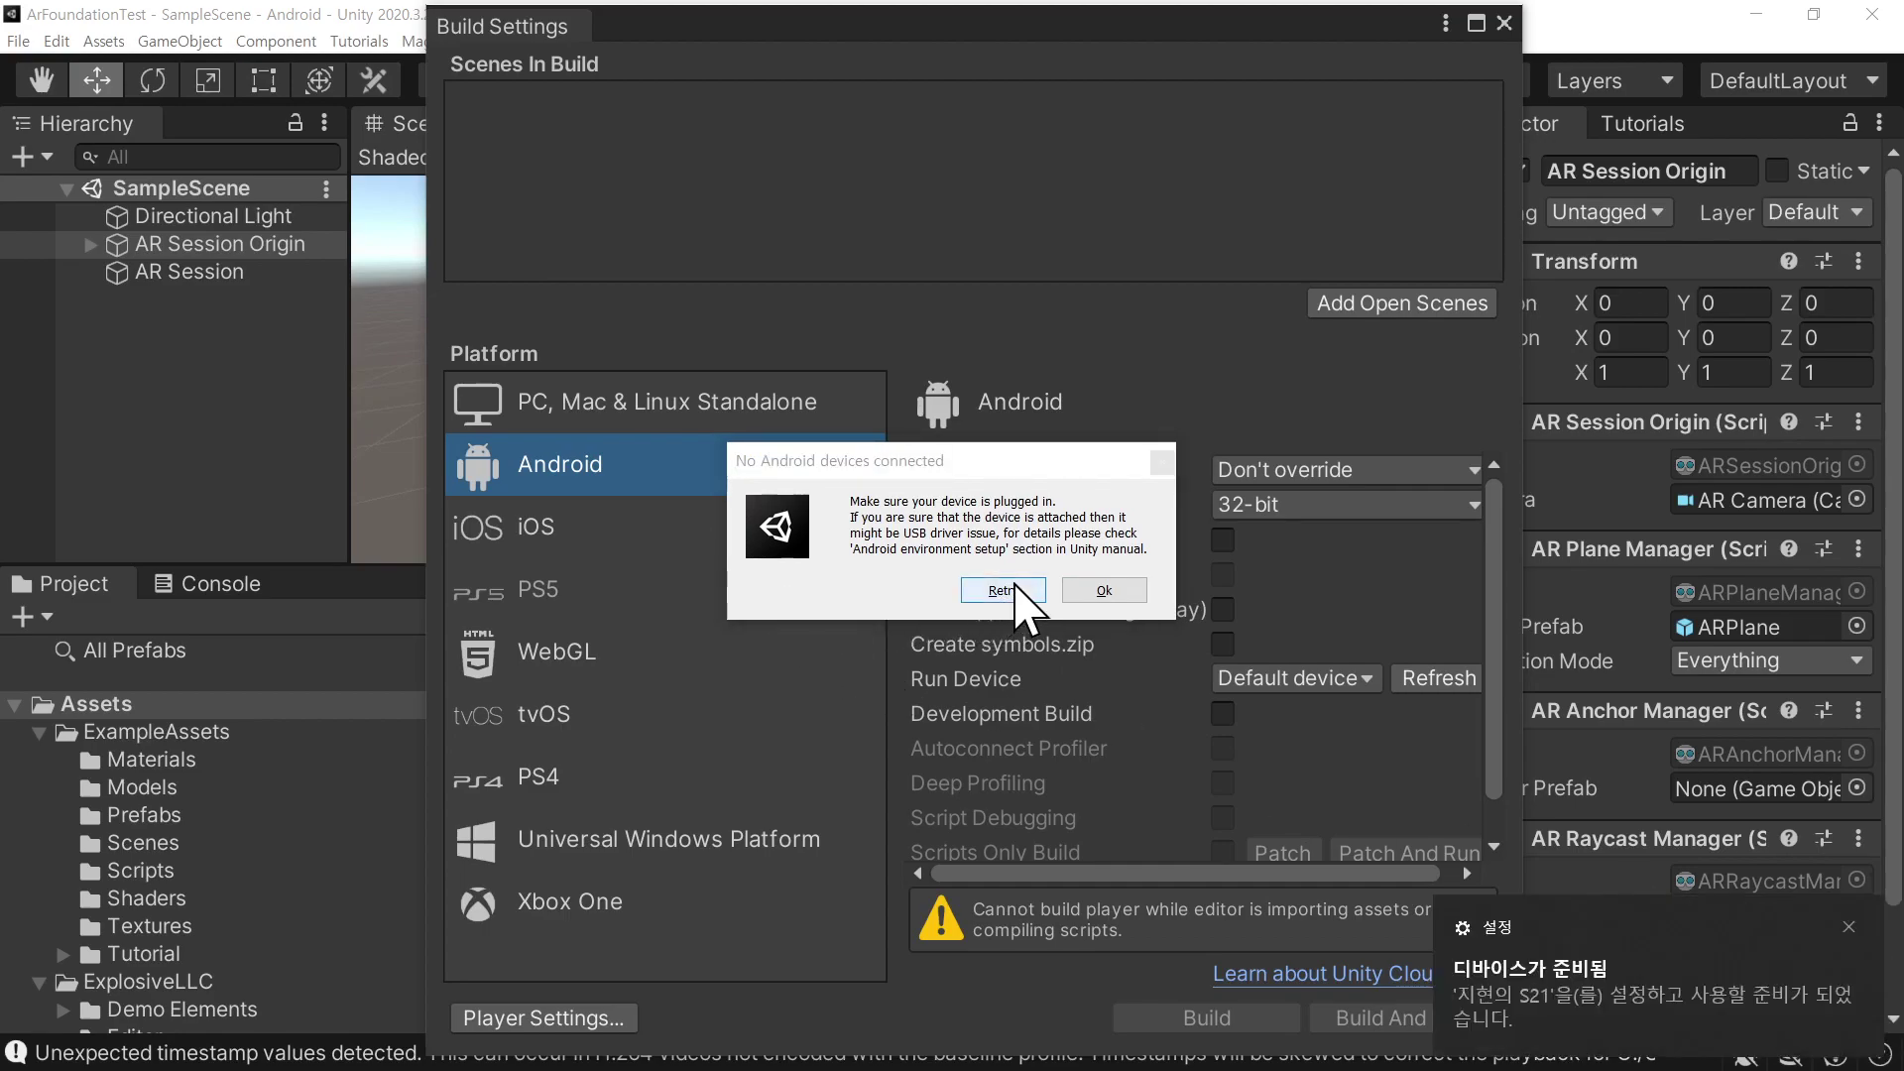
{"action": "left_click", "coordinate": [1849, 927]}
{"action": "left_click", "coordinate": [1003, 590]}
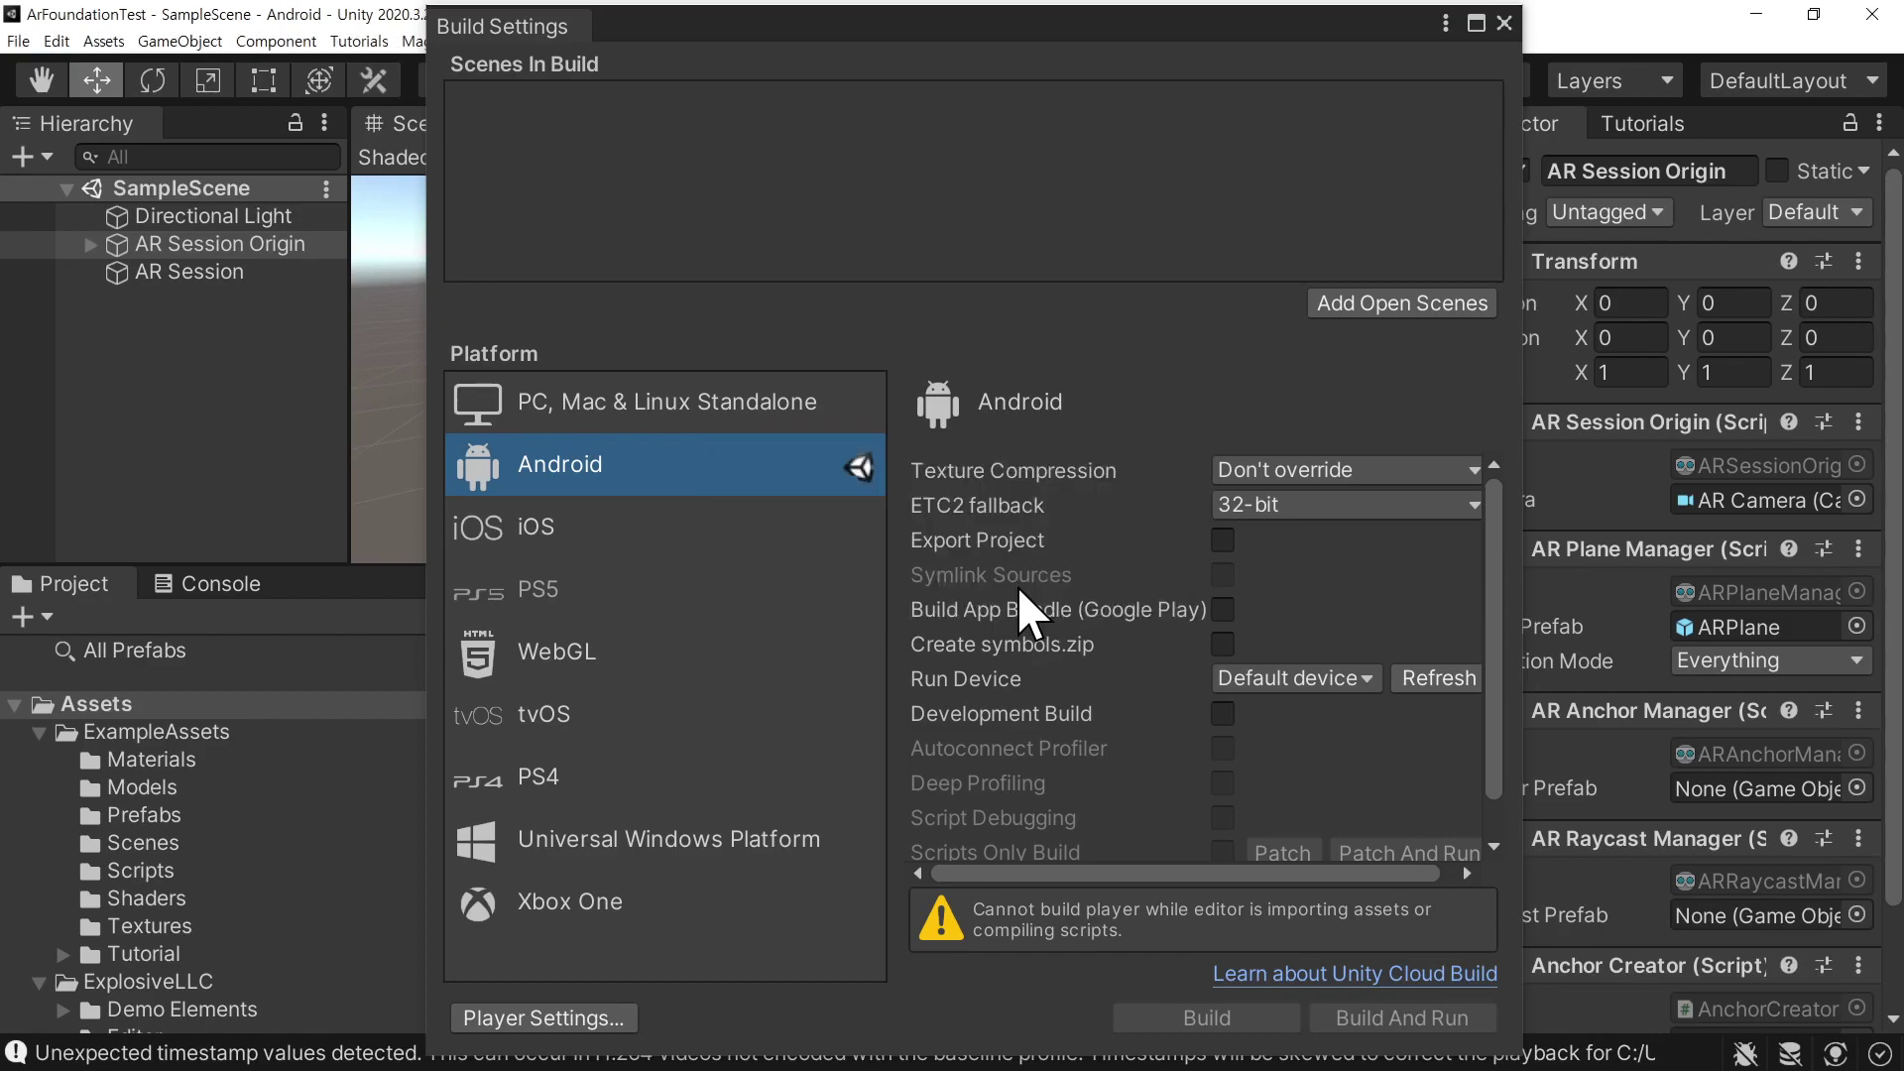
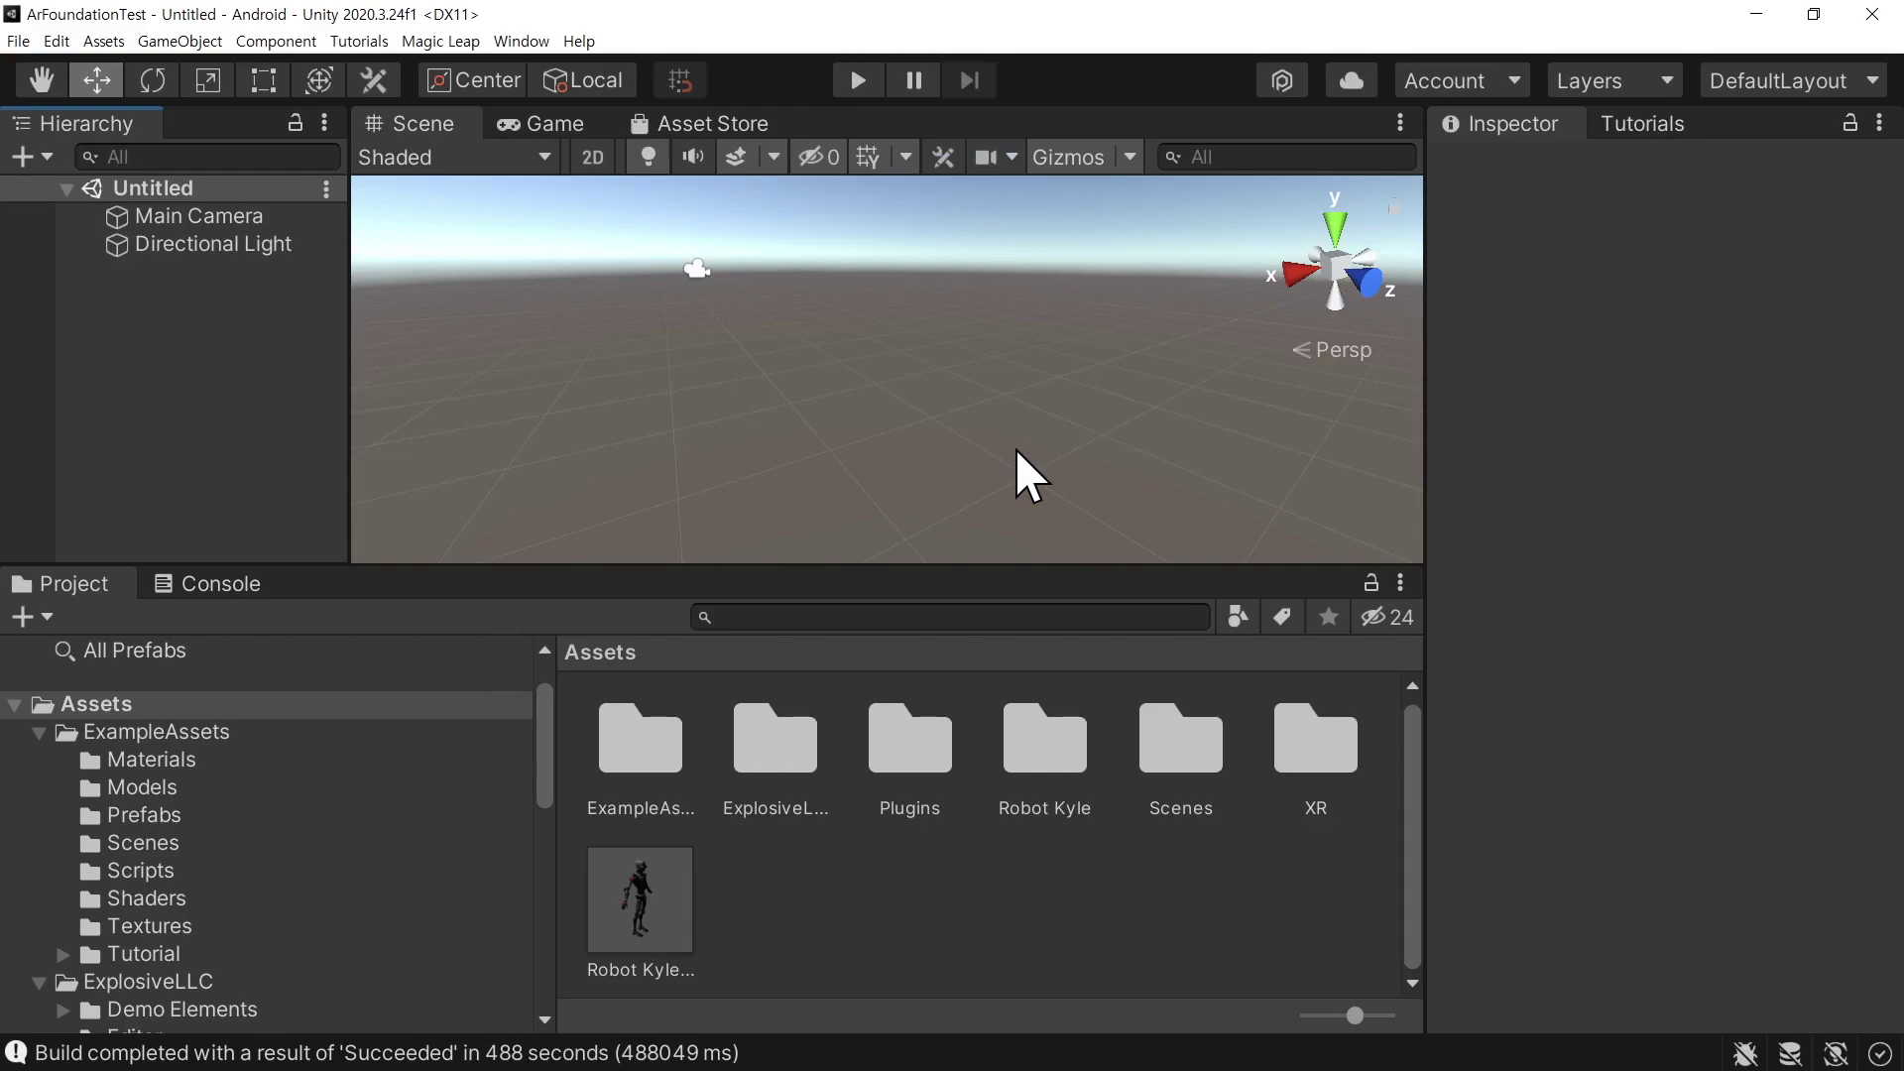
Inspect the untitled scene's Main Camera and Directional Light, and delete the Main Camera
{"action": "left_click", "coordinate": [210, 222]}
{"action": "left_click", "coordinate": [223, 244]}
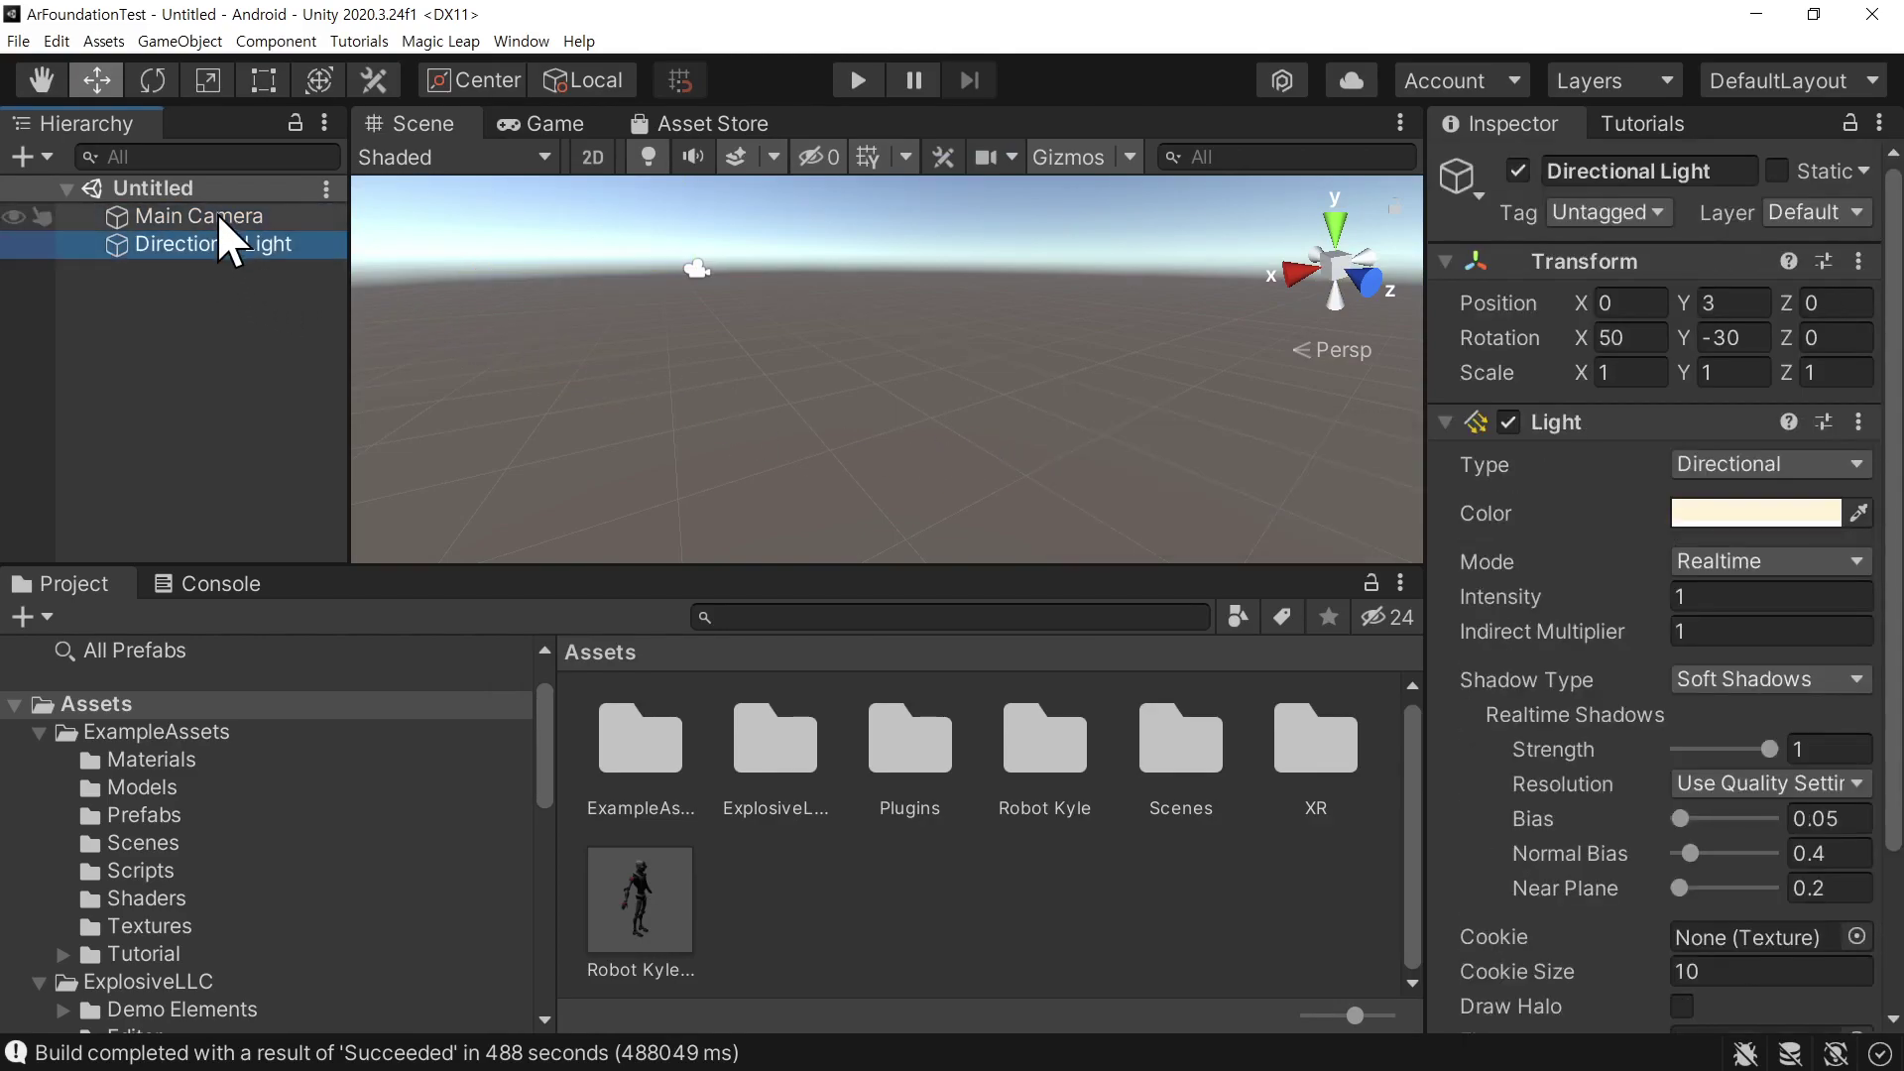
{"action": "left_click", "coordinate": [216, 212]}
{"action": "left_click", "coordinate": [228, 243]}
{"action": "left_click", "coordinate": [222, 212]}
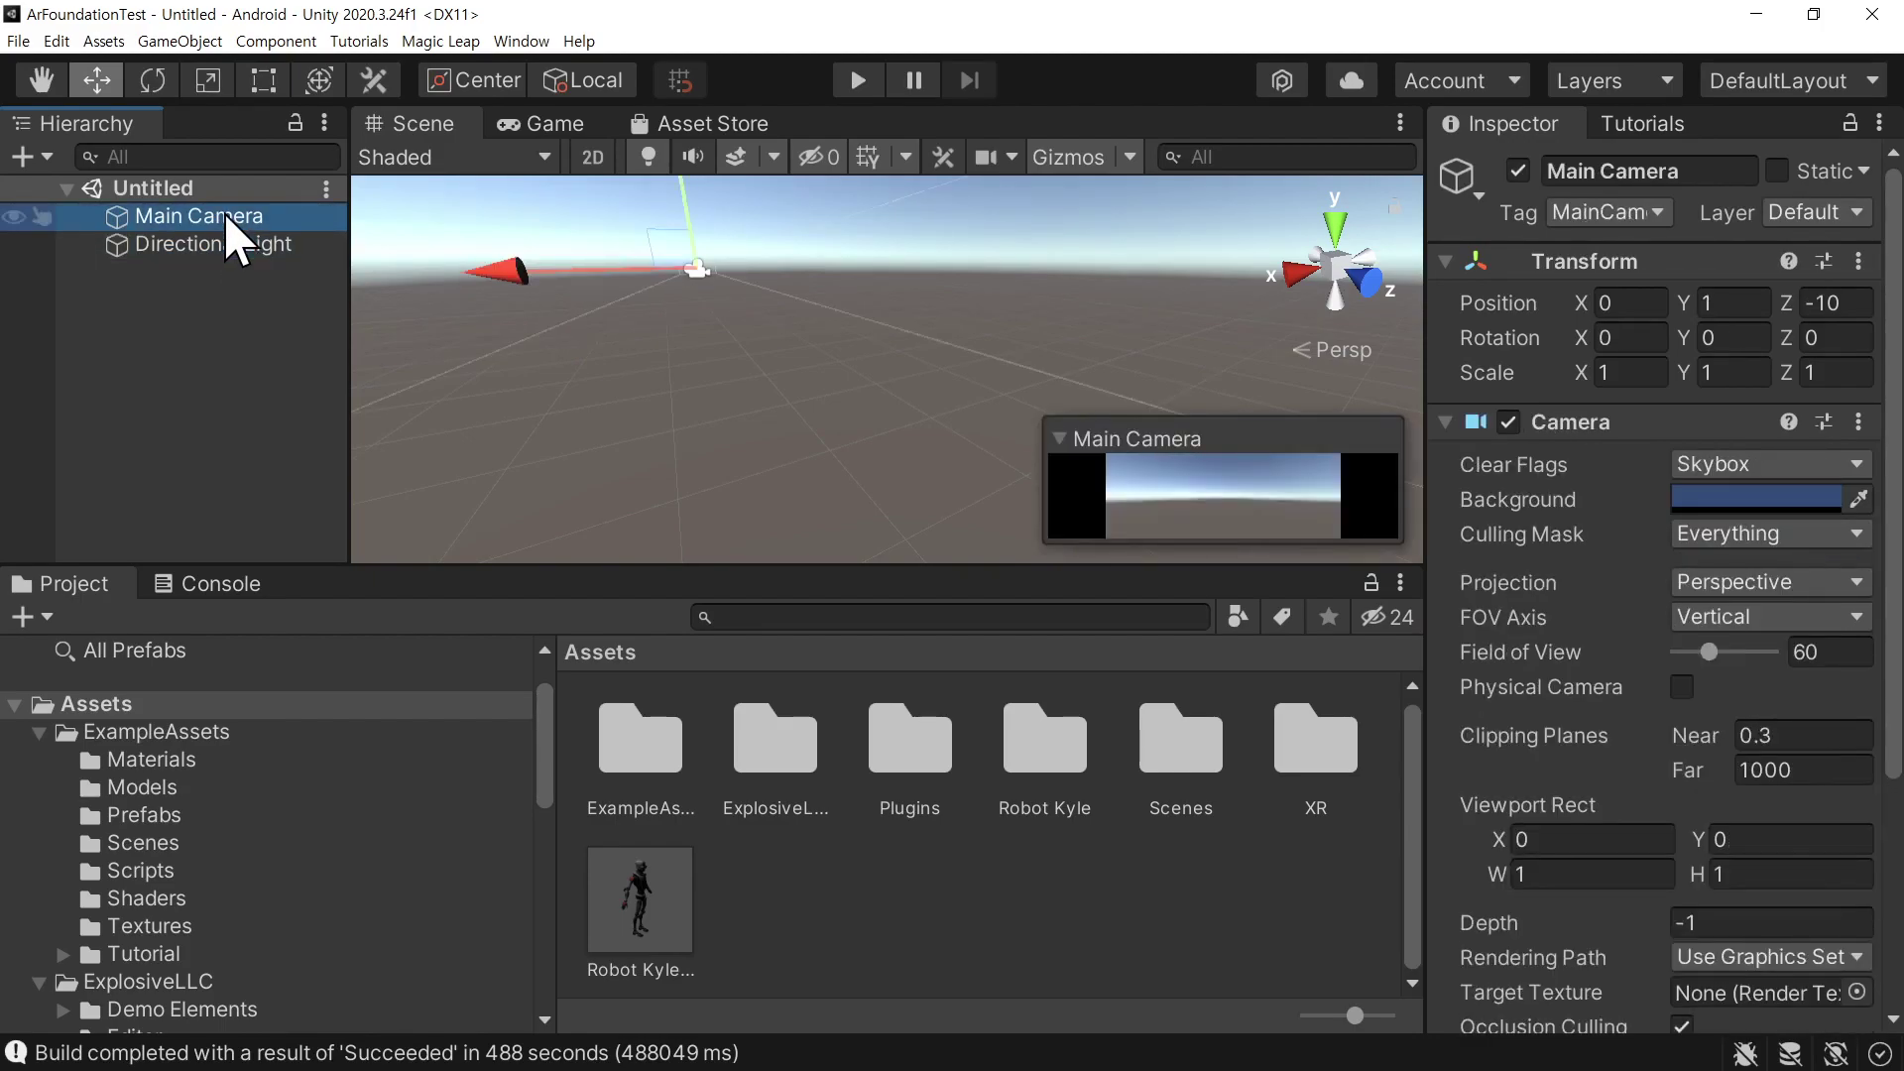
{"action": "right_click", "coordinate": [223, 212]}
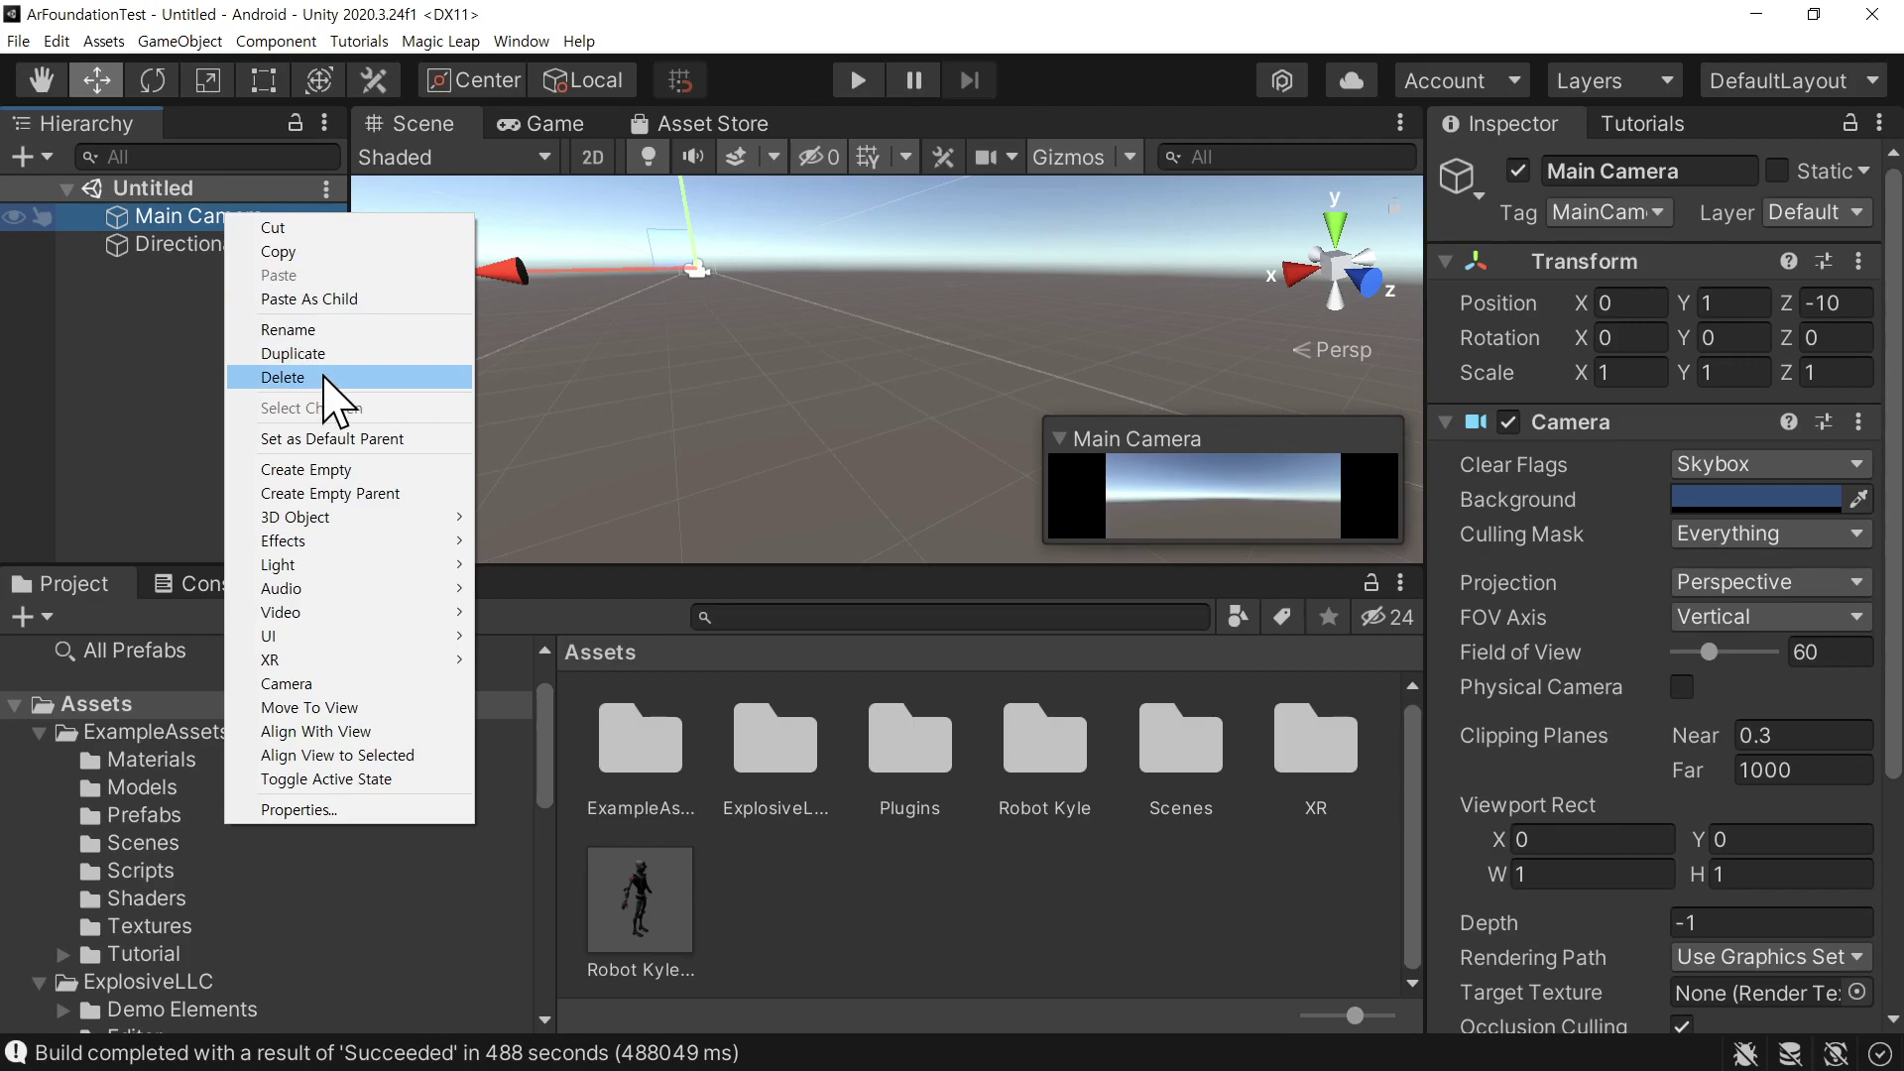
{"action": "left_click", "coordinate": [283, 376]}
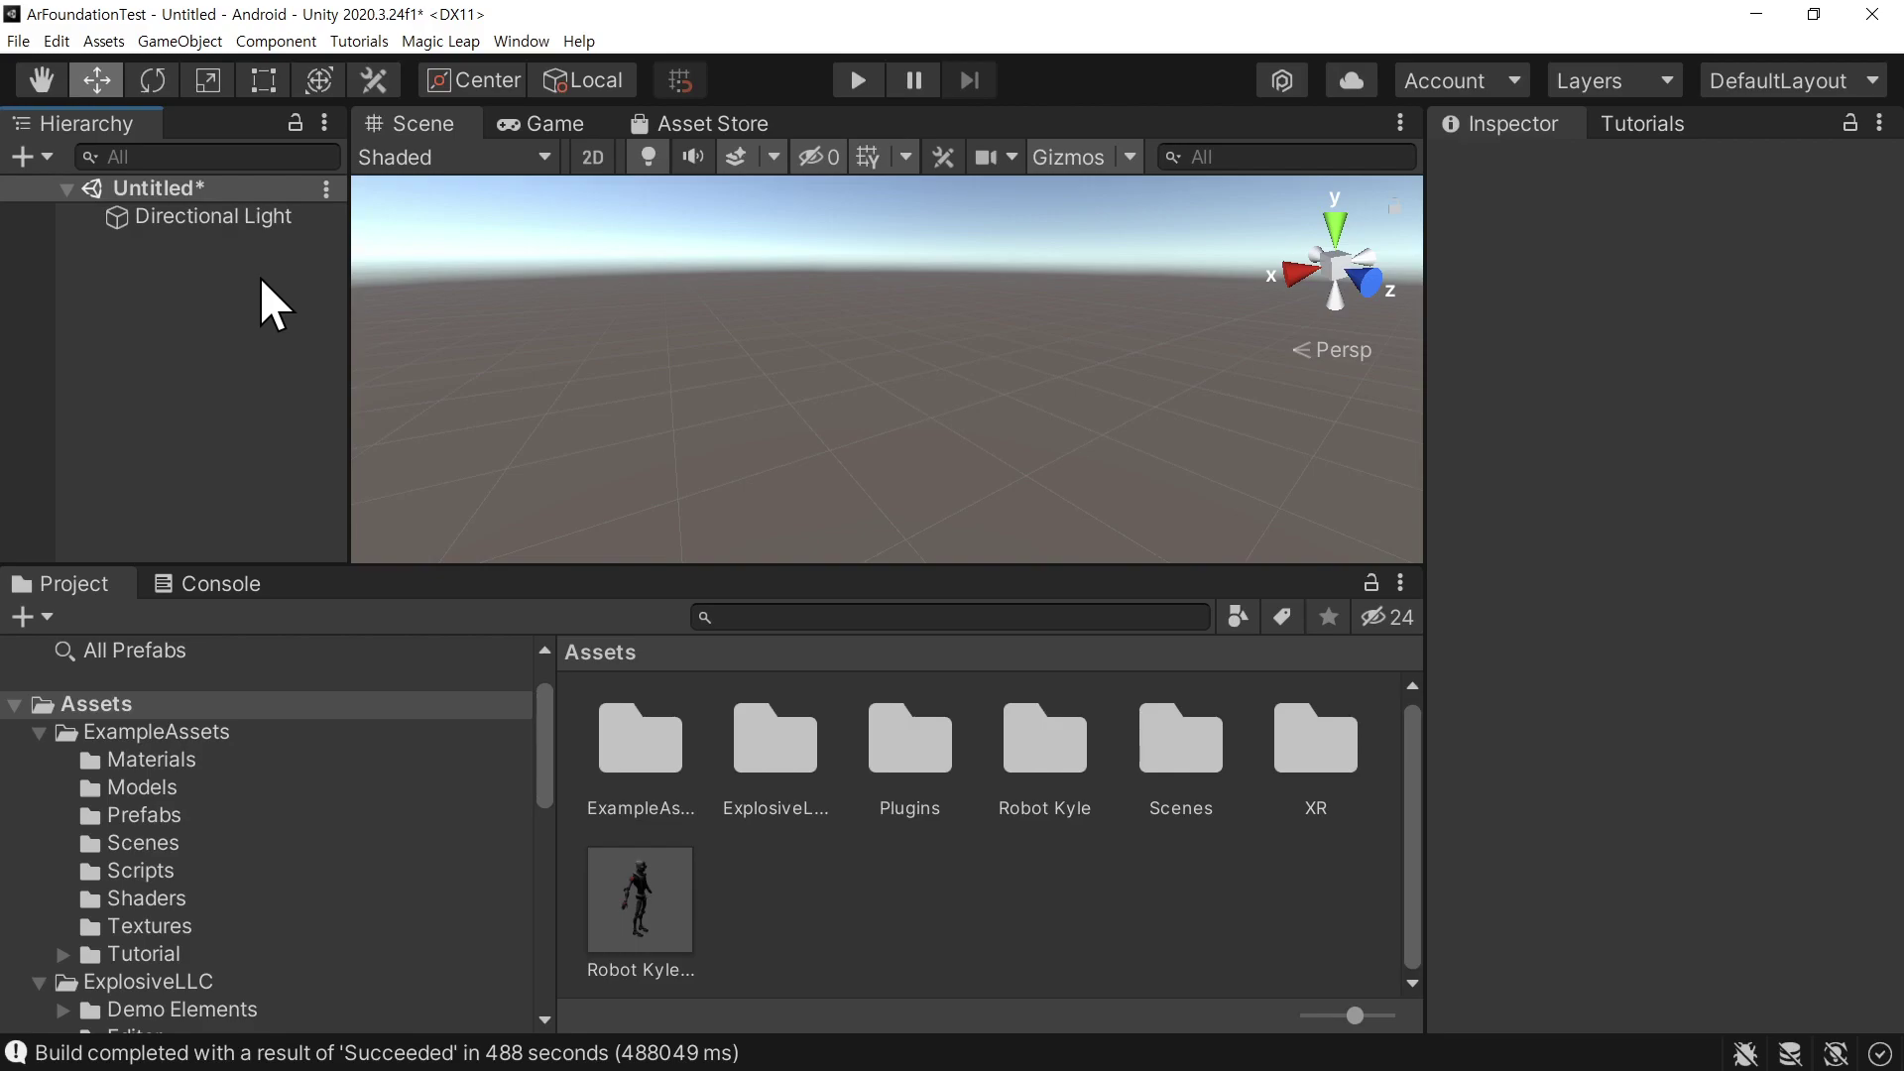
Add an AR Session Origin and an AR Session to the untitled scene, and select the AR Session Origin
{"action": "left_click", "coordinate": [139, 191]}
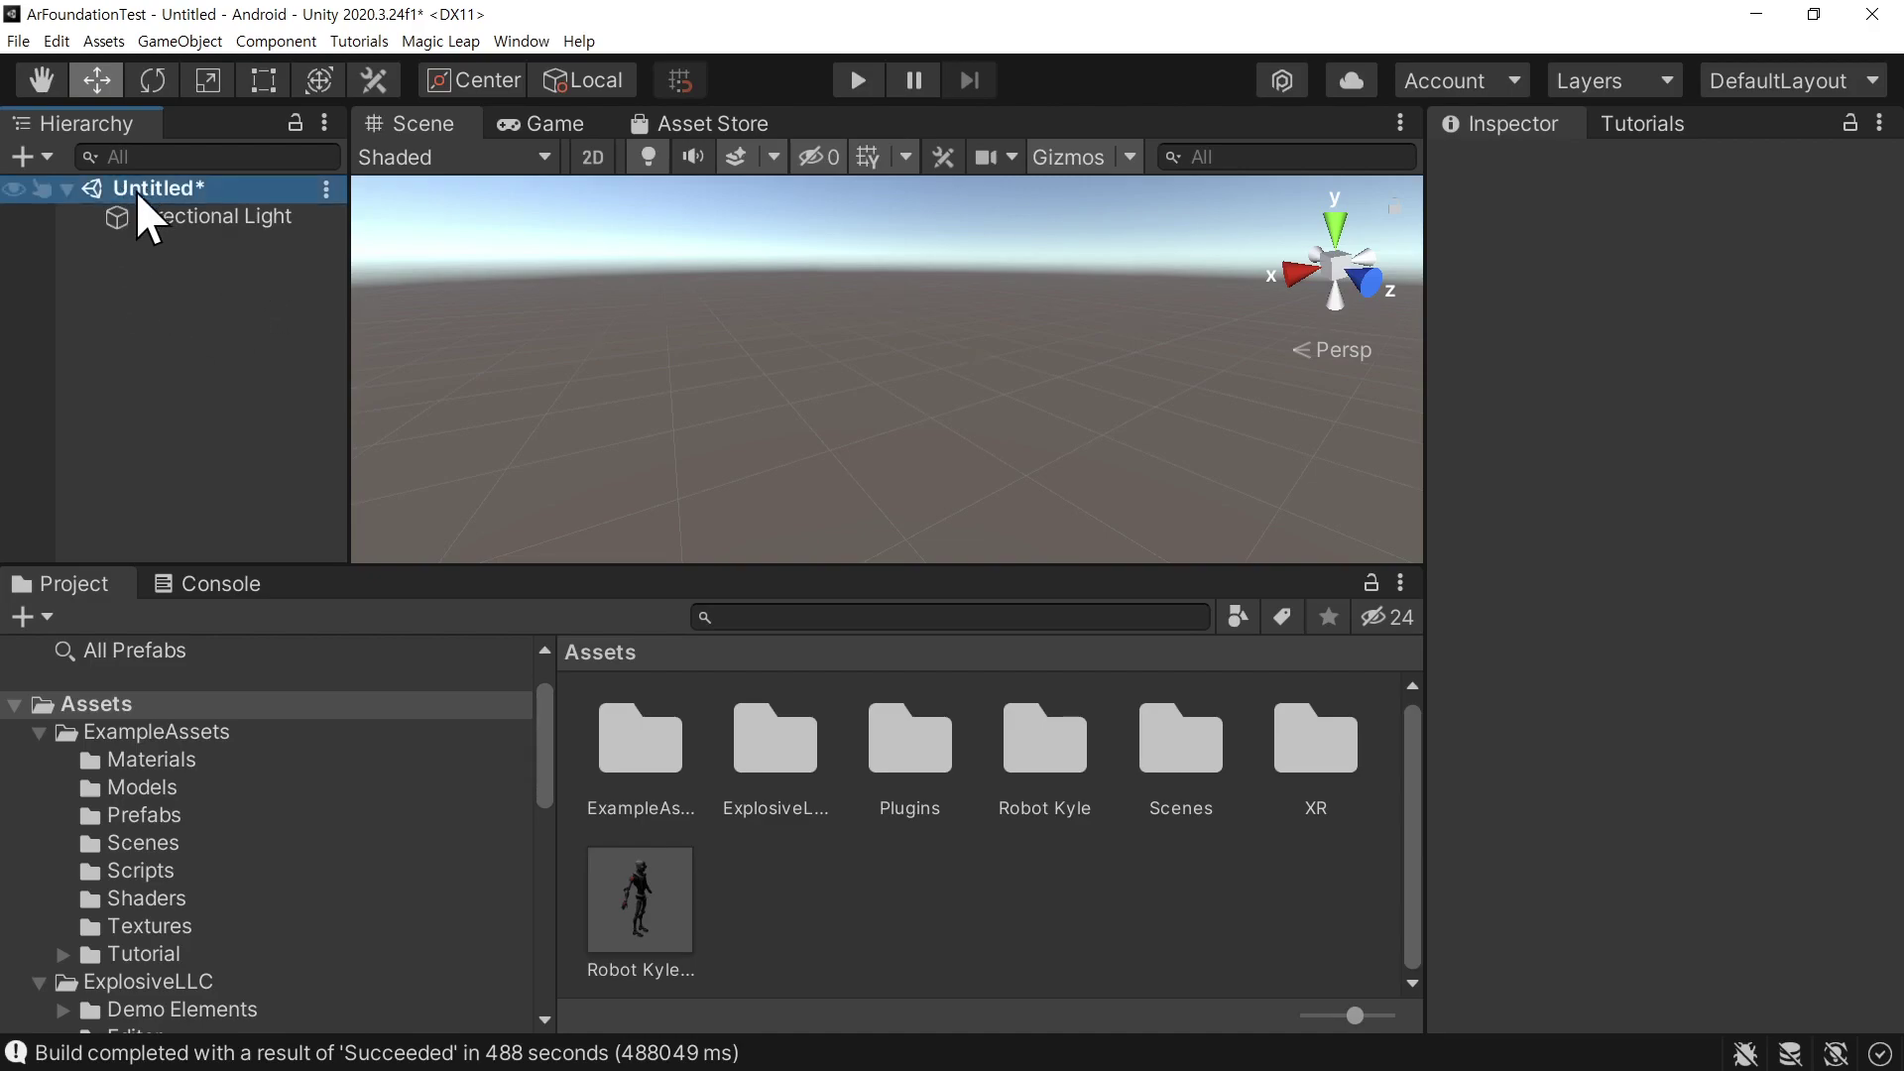
{"action": "left_click", "coordinate": [44, 156]}
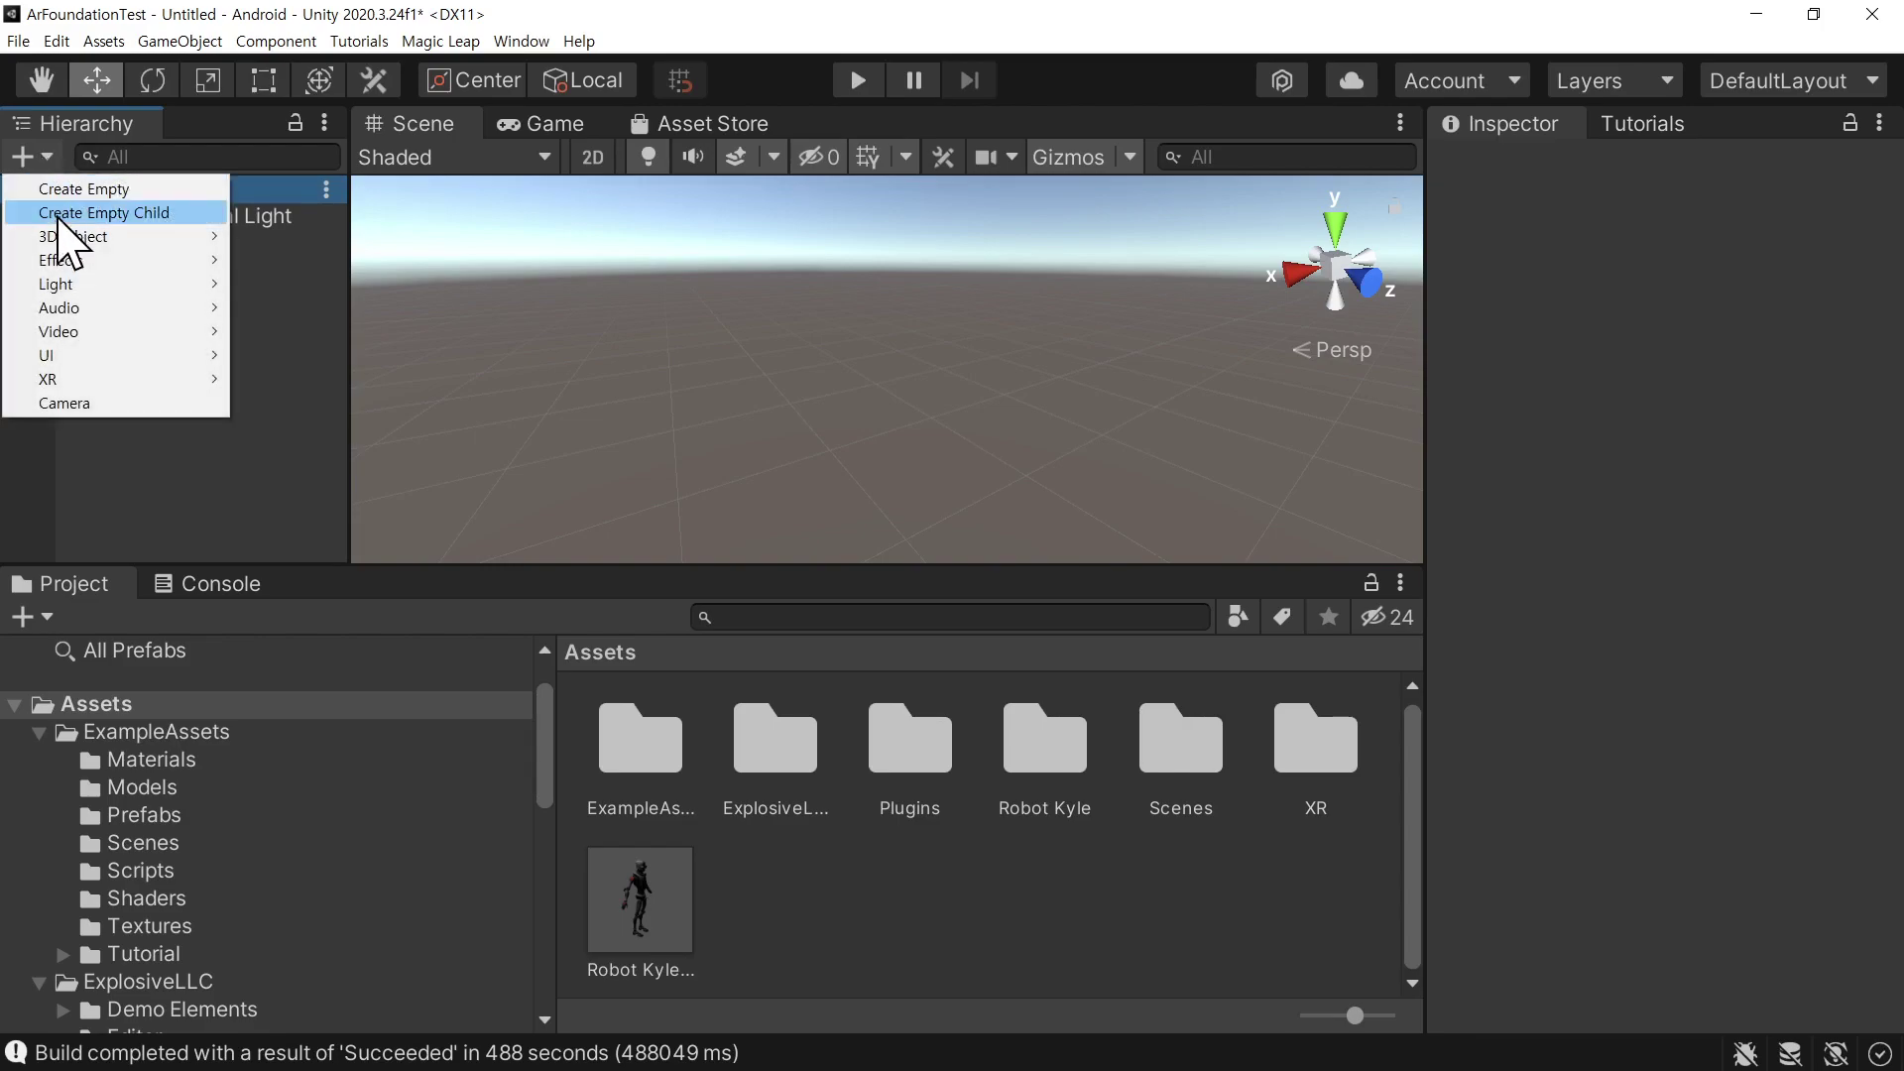
{"action": "mouse_move", "coordinate": [95, 384]}
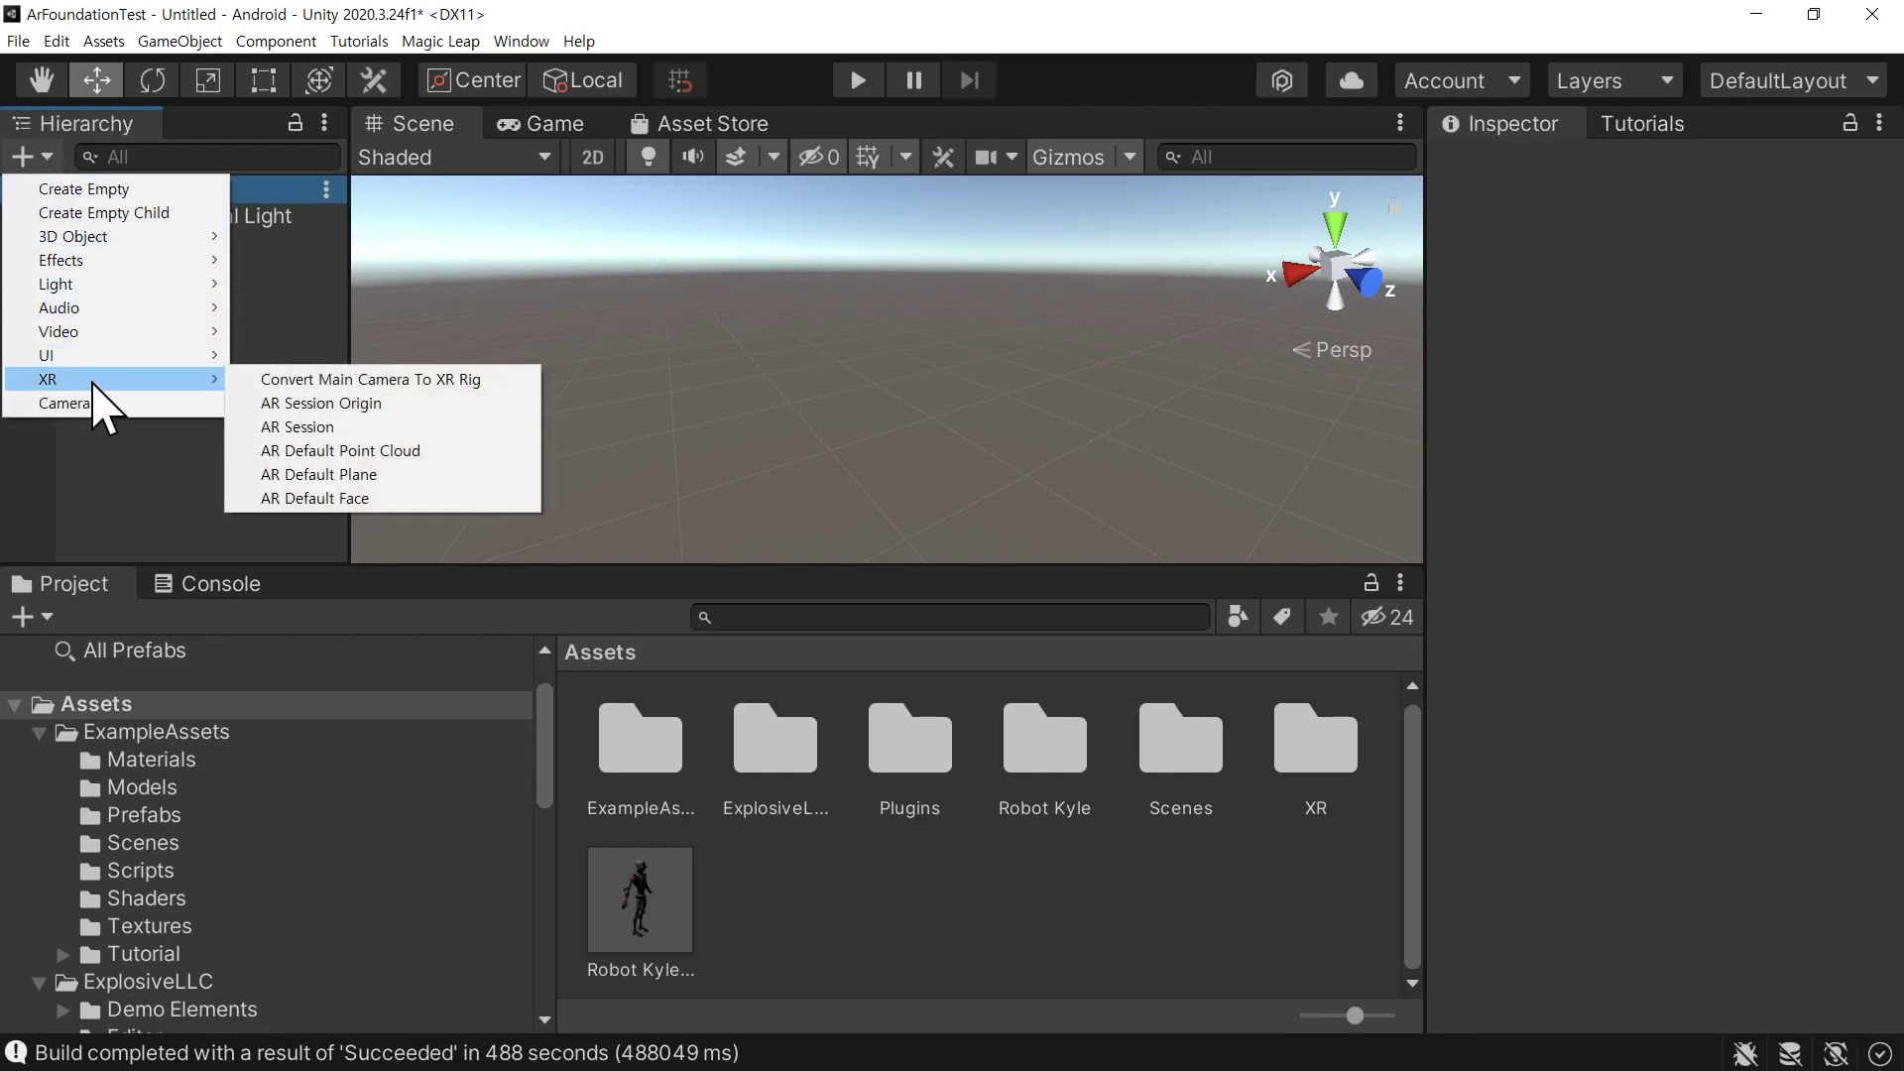
{"action": "left_click", "coordinate": [349, 405]}
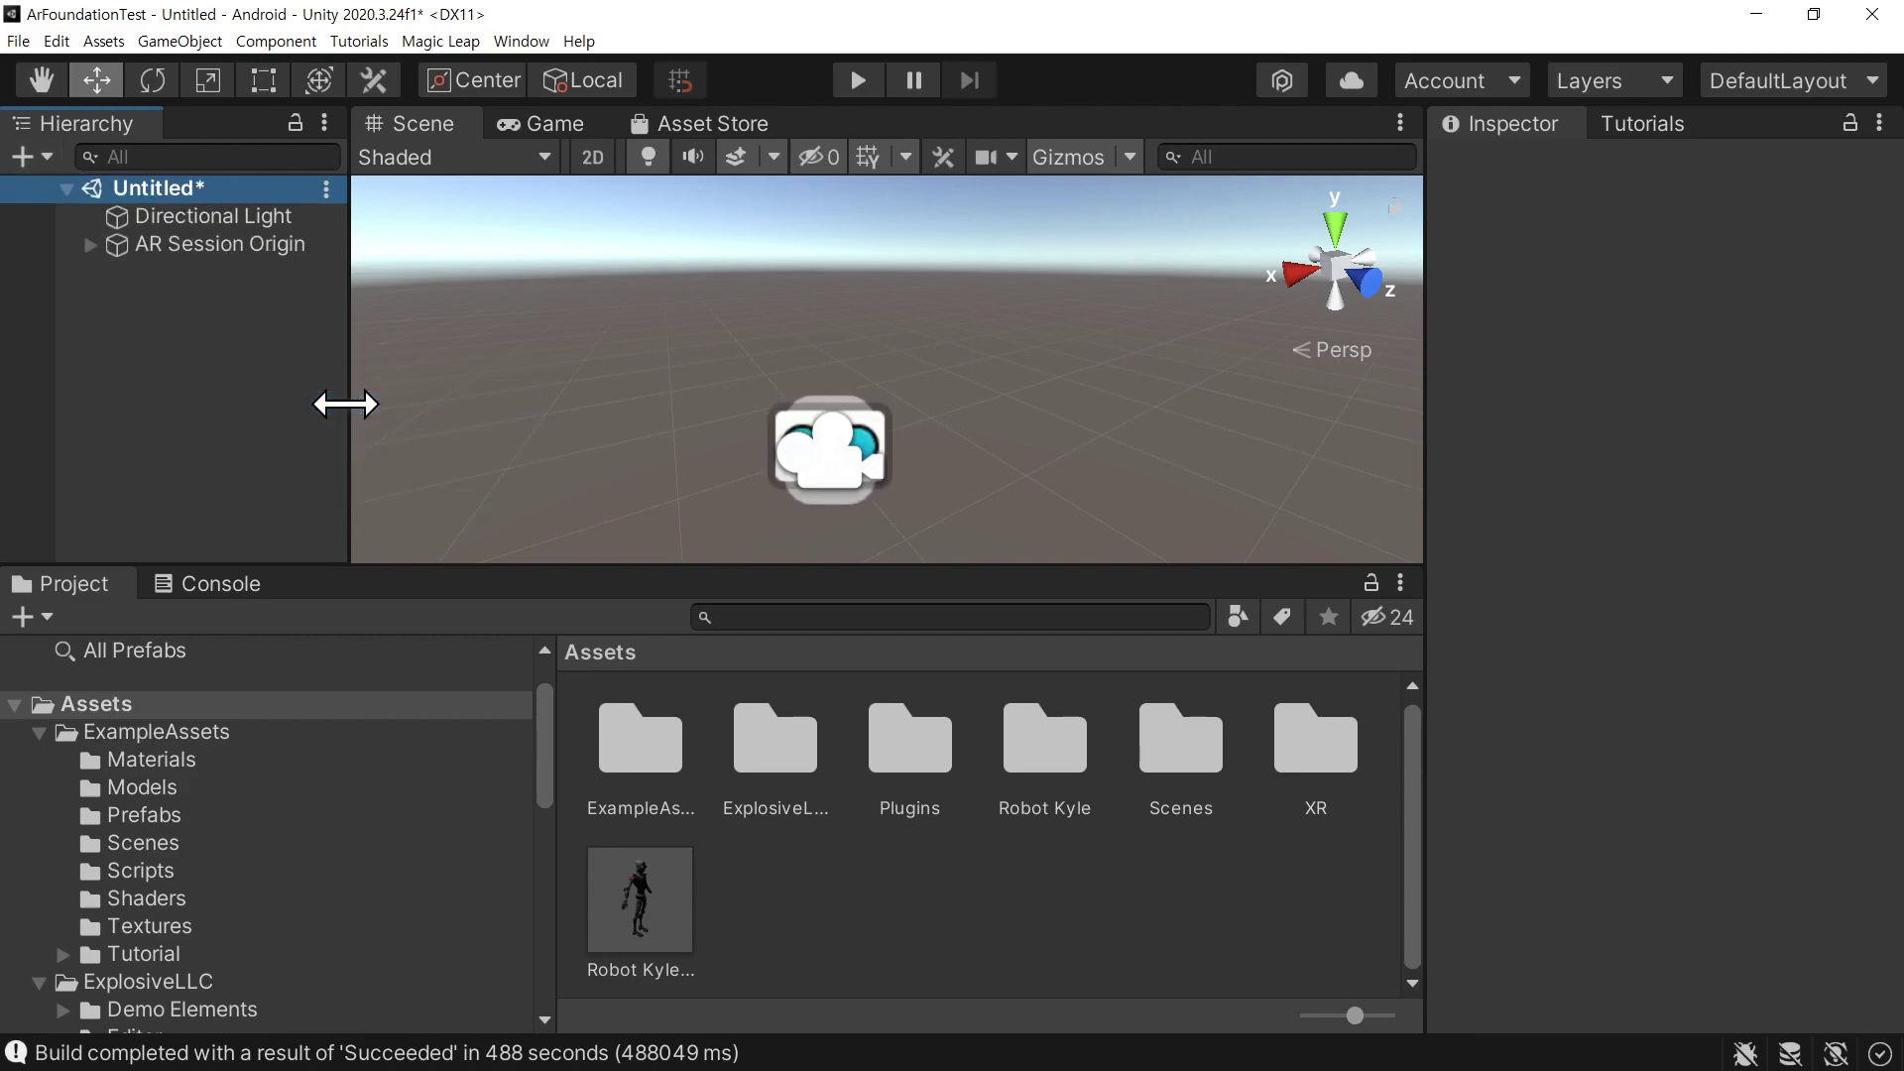
{"action": "left_click", "coordinate": [40, 156]}
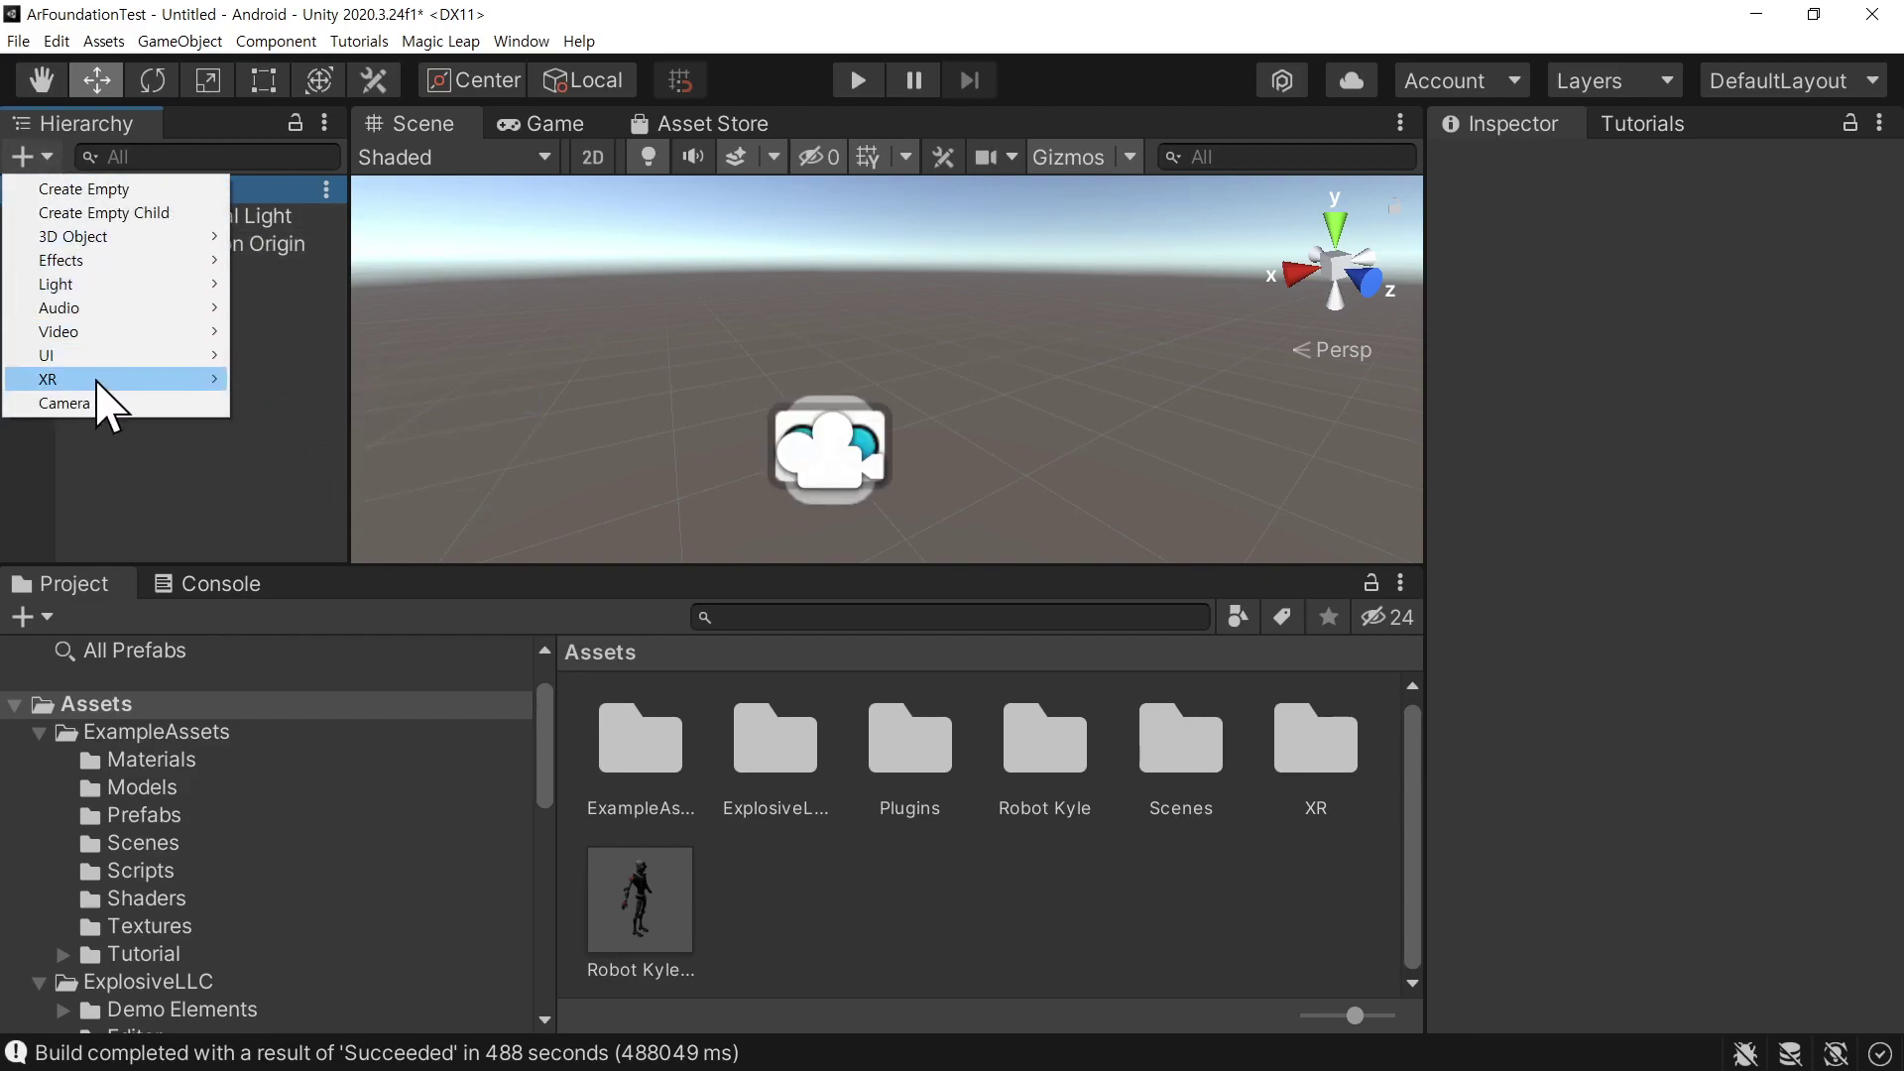
{"action": "mouse_move", "coordinate": [99, 382]}
{"action": "left_click", "coordinate": [290, 427]}
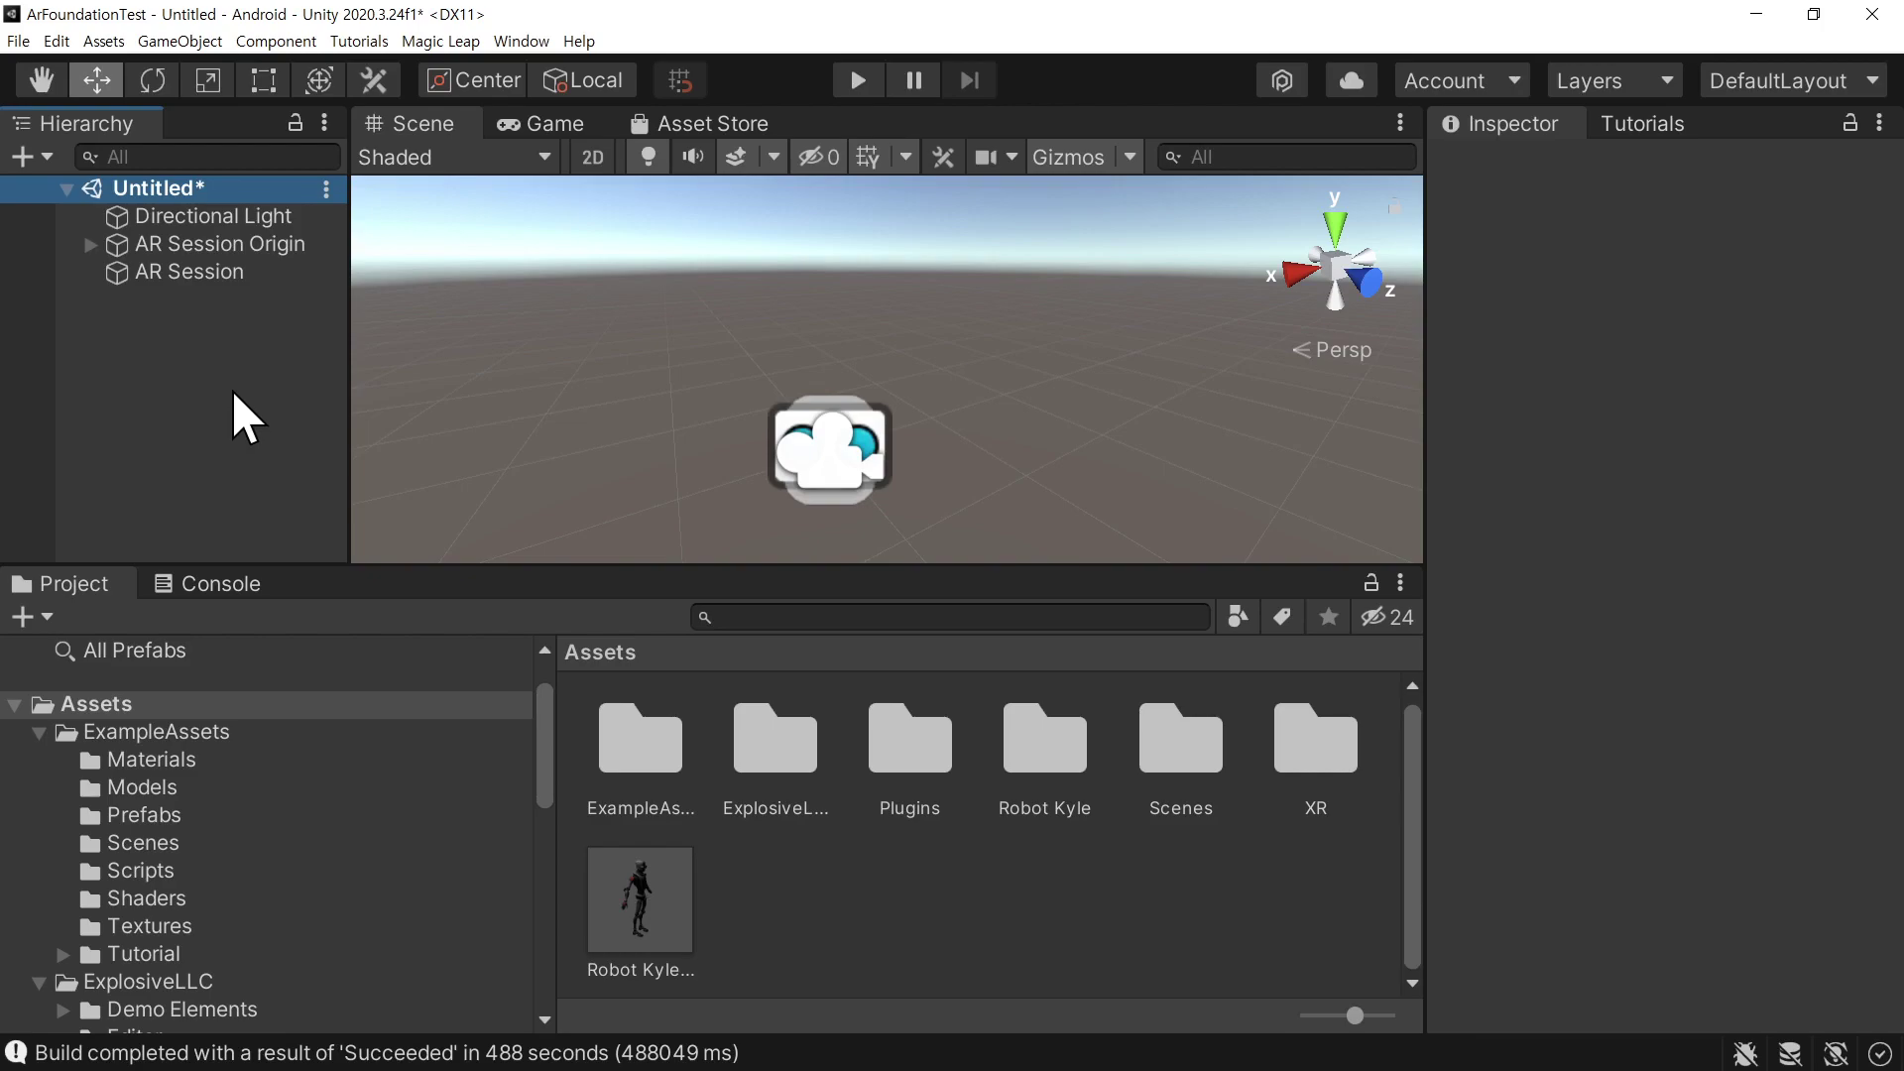
{"action": "left_click", "coordinate": [148, 245]}
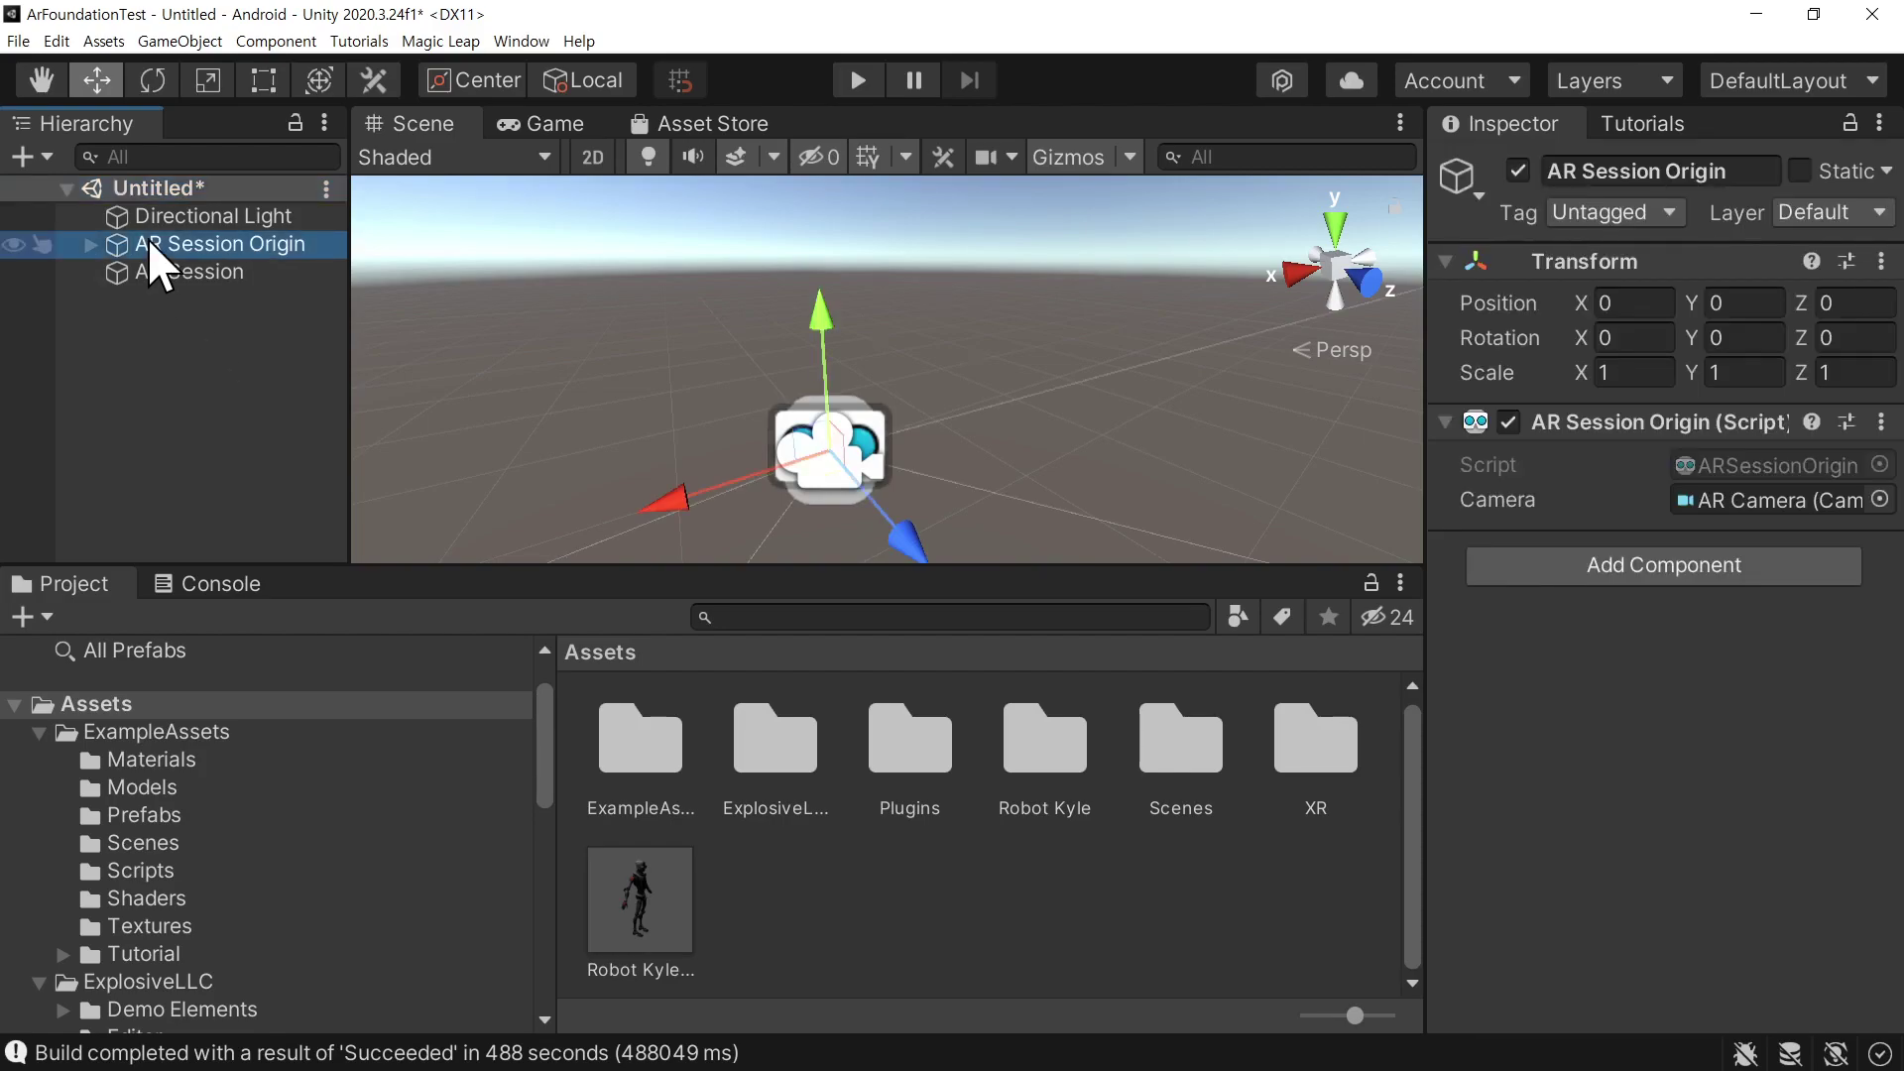
Set the AR Camera's Facing Direction to User in its AR Camera Manager component
{"action": "left_click", "coordinate": [89, 244]}
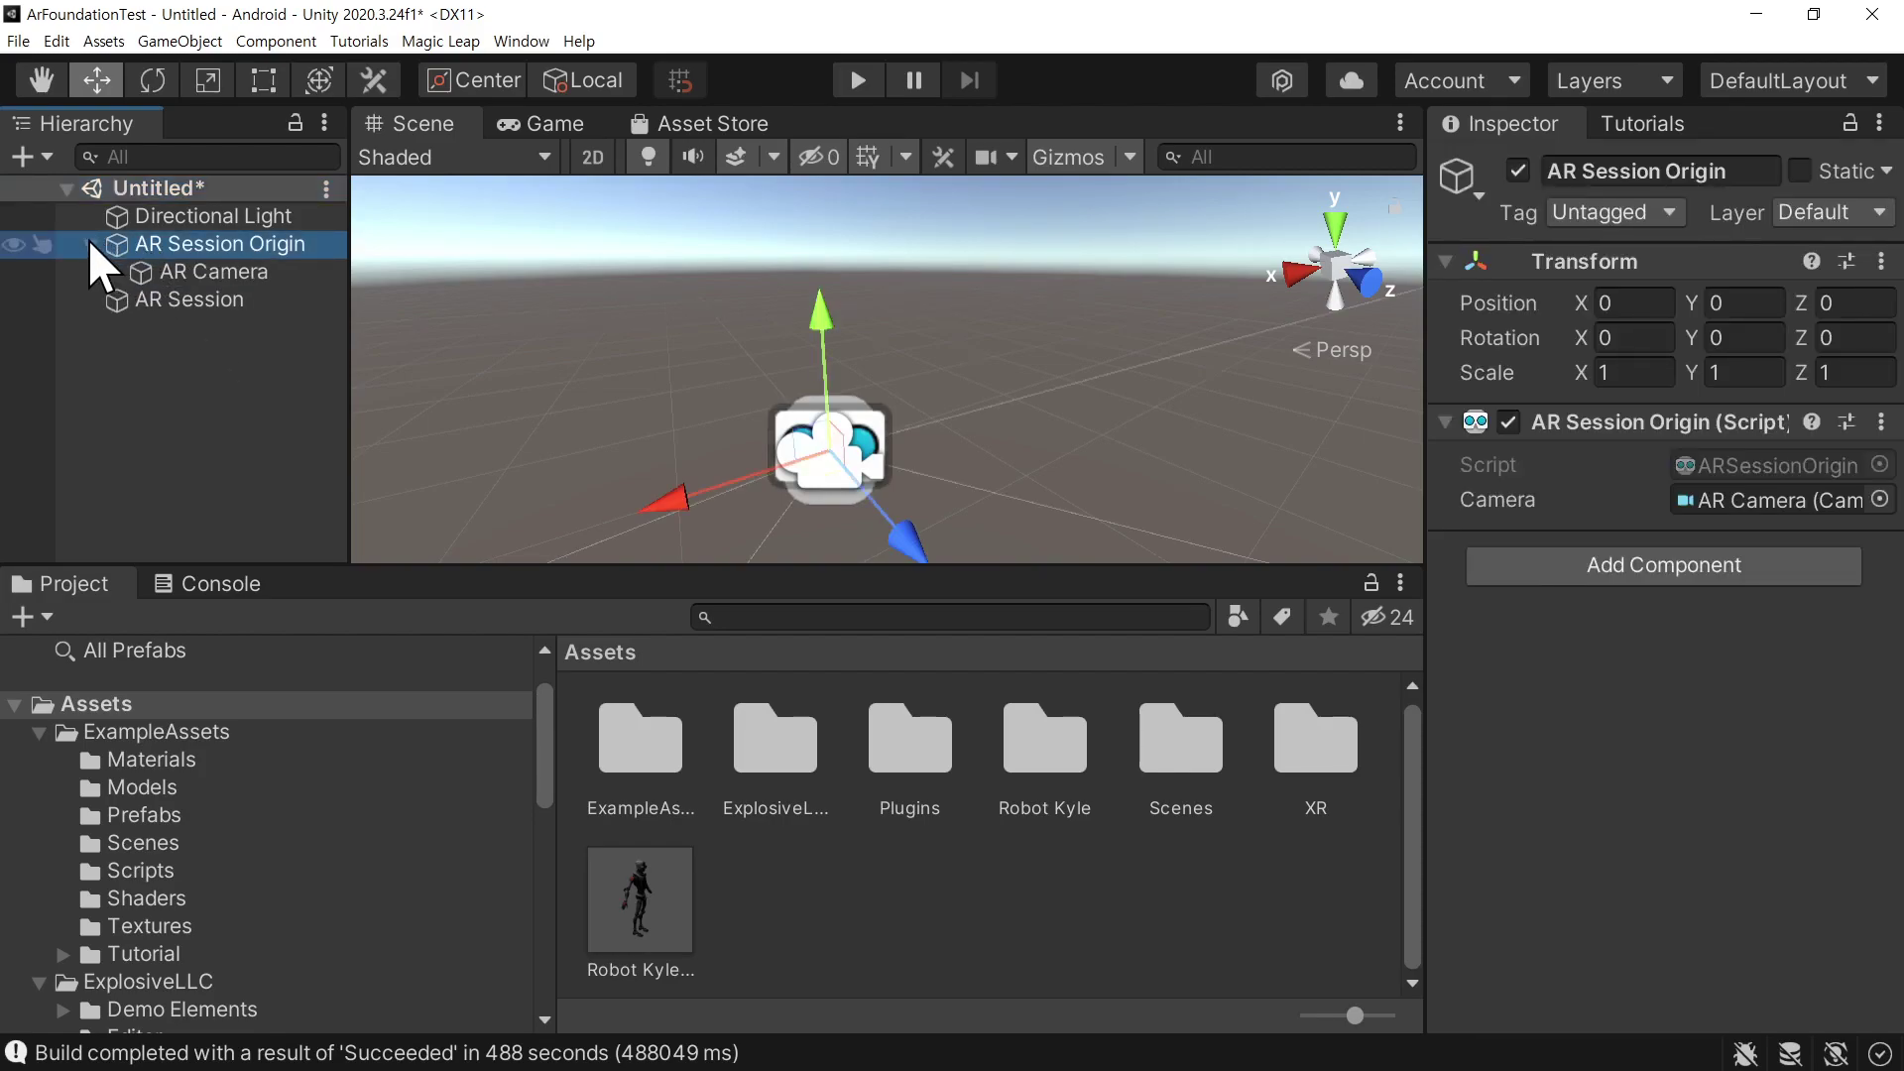
{"action": "left_click", "coordinate": [181, 274]}
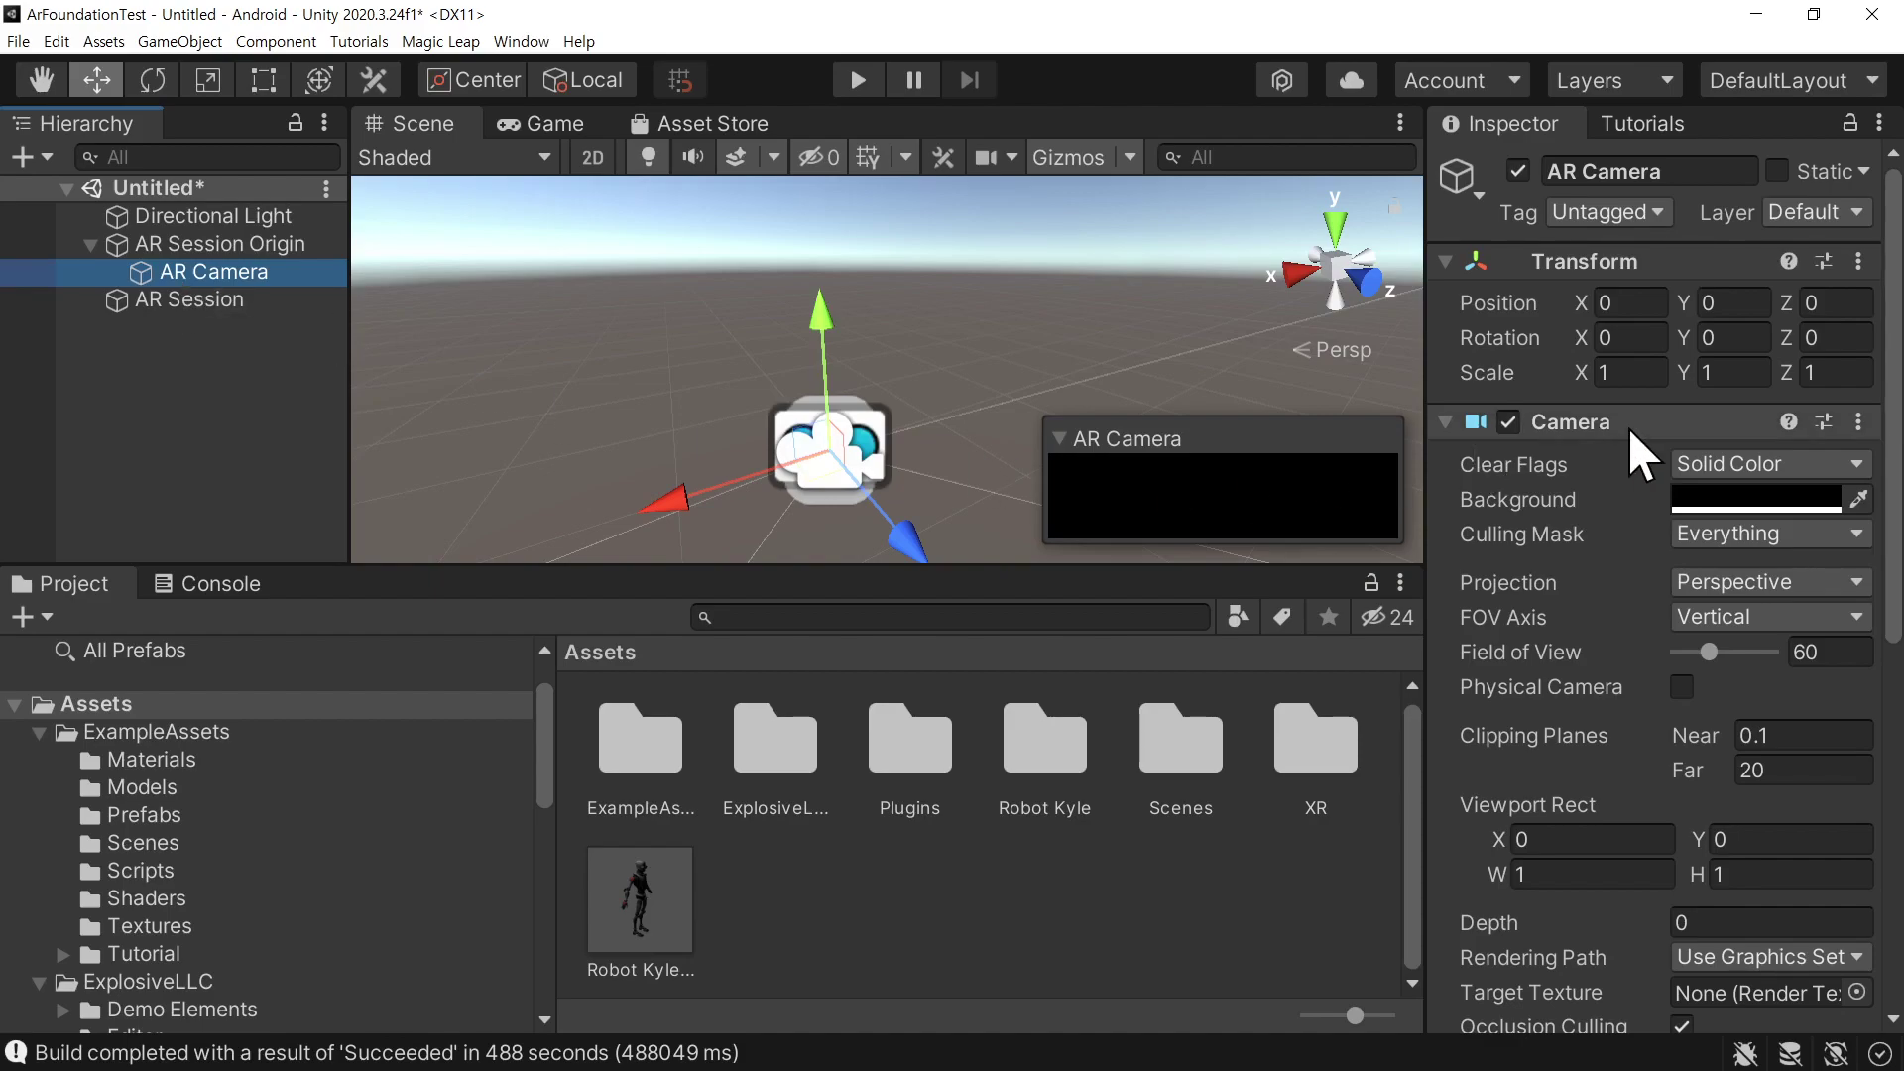
{"action": "scroll", "coordinate": [1587, 411], "scroll_direction": "down", "scroll_amount": 5}
{"action": "scroll", "coordinate": [1566, 402], "scroll_direction": "down", "scroll_amount": 6}
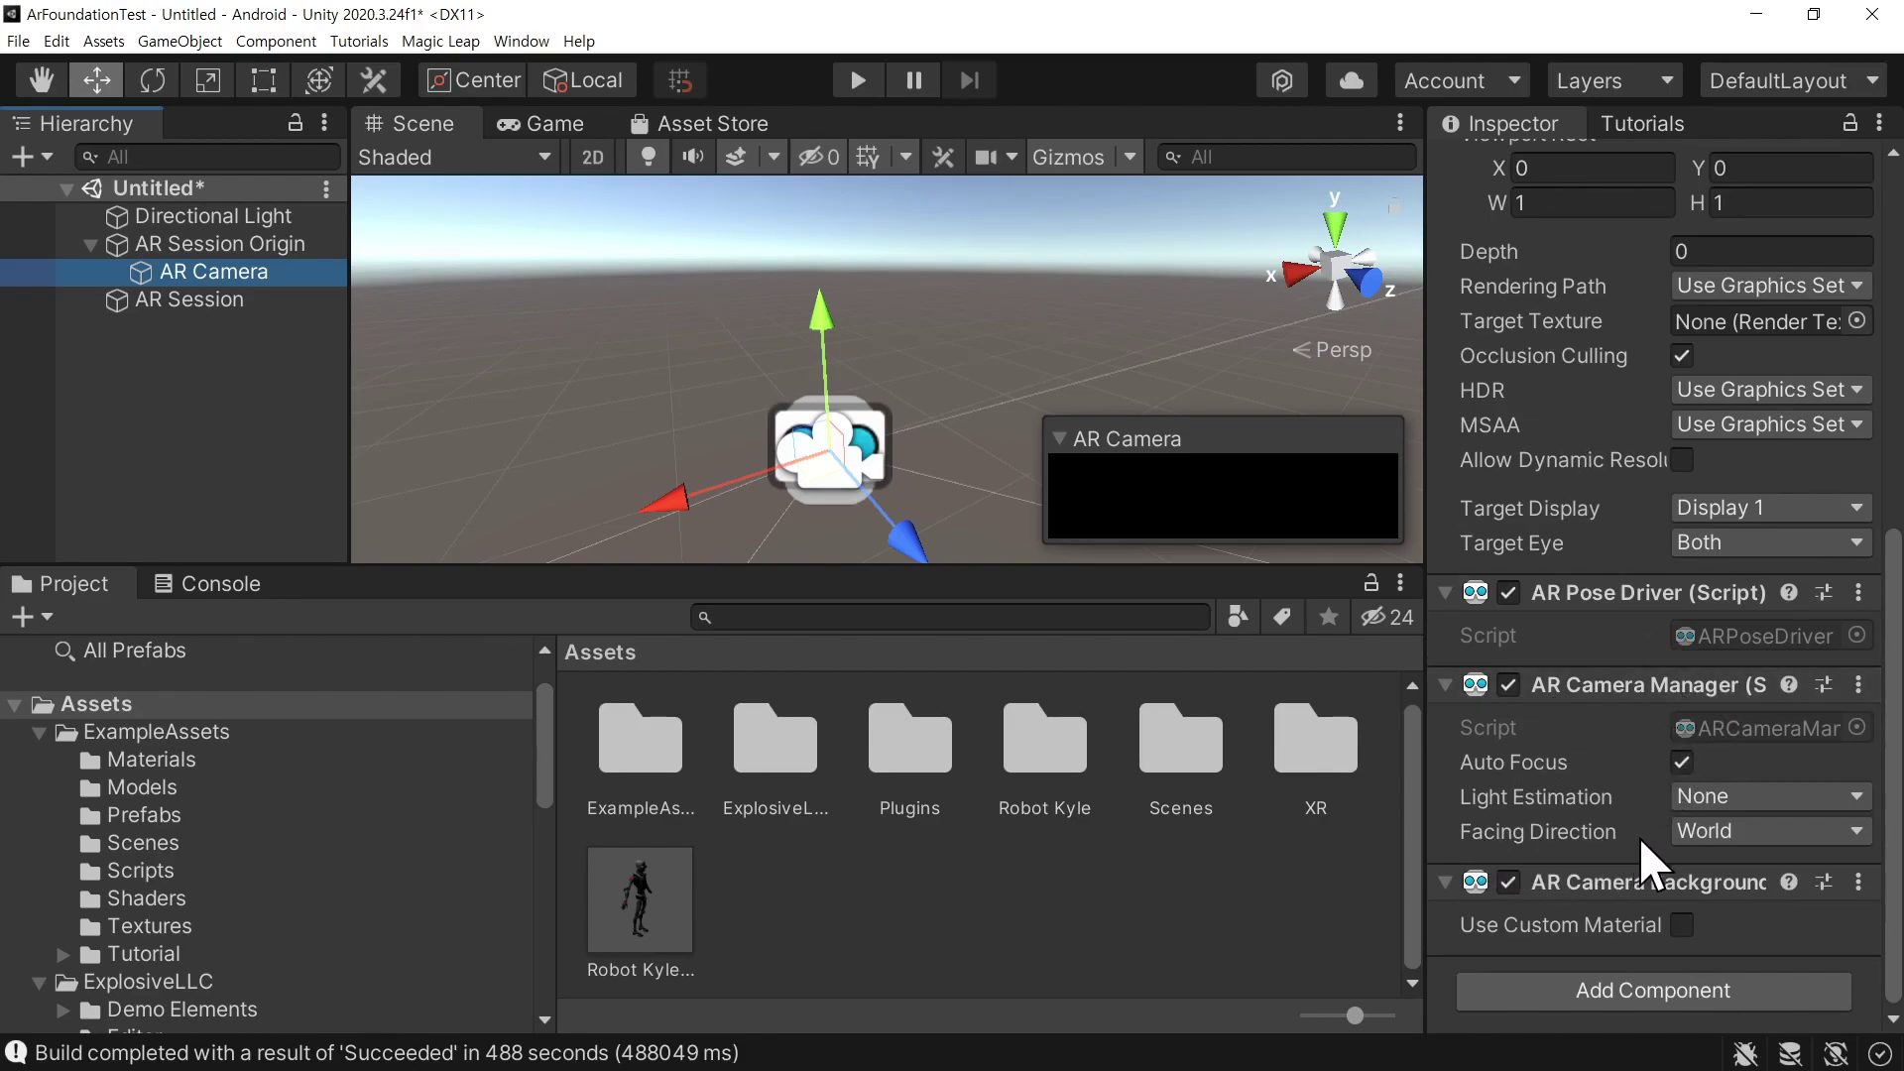
{"action": "left_click", "coordinate": [1731, 831]}
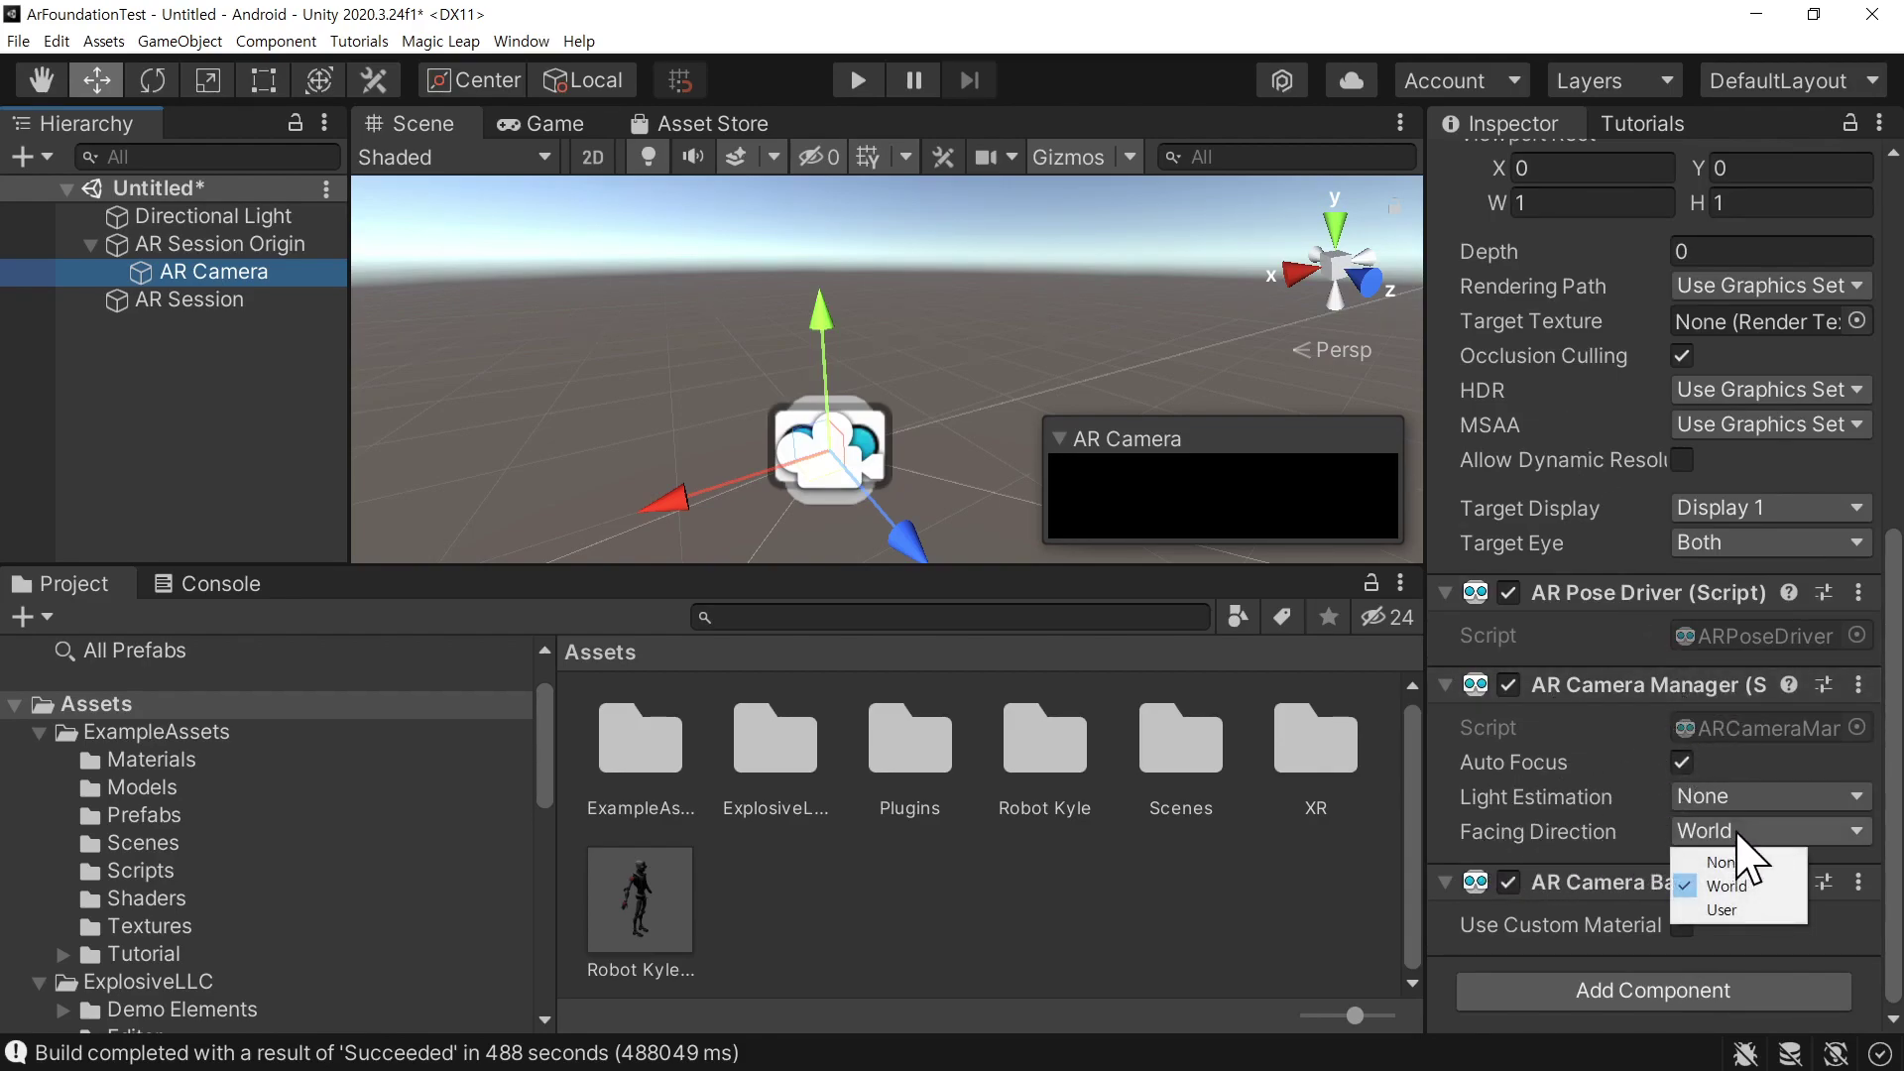
{"action": "left_click", "coordinate": [1726, 910]}
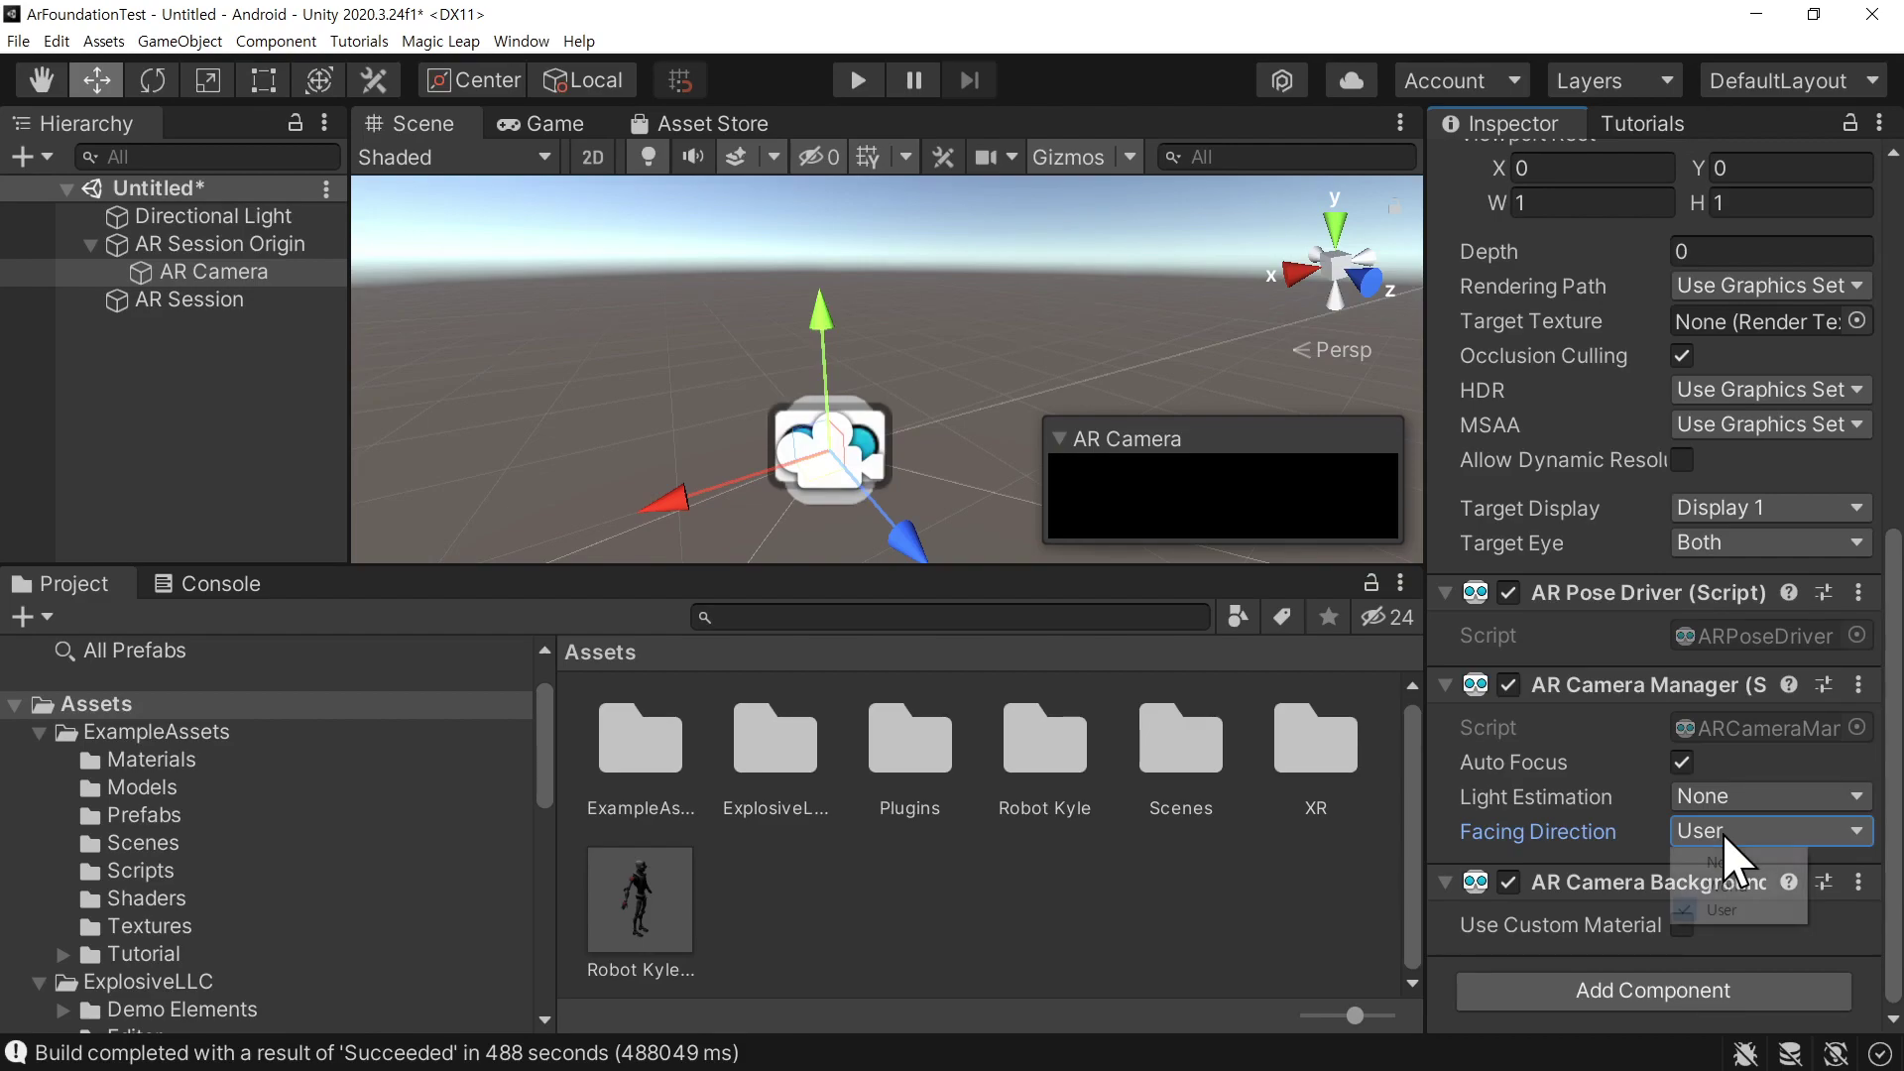
{"action": "left_click", "coordinate": [1724, 836]}
{"action": "left_click", "coordinate": [1755, 889]}
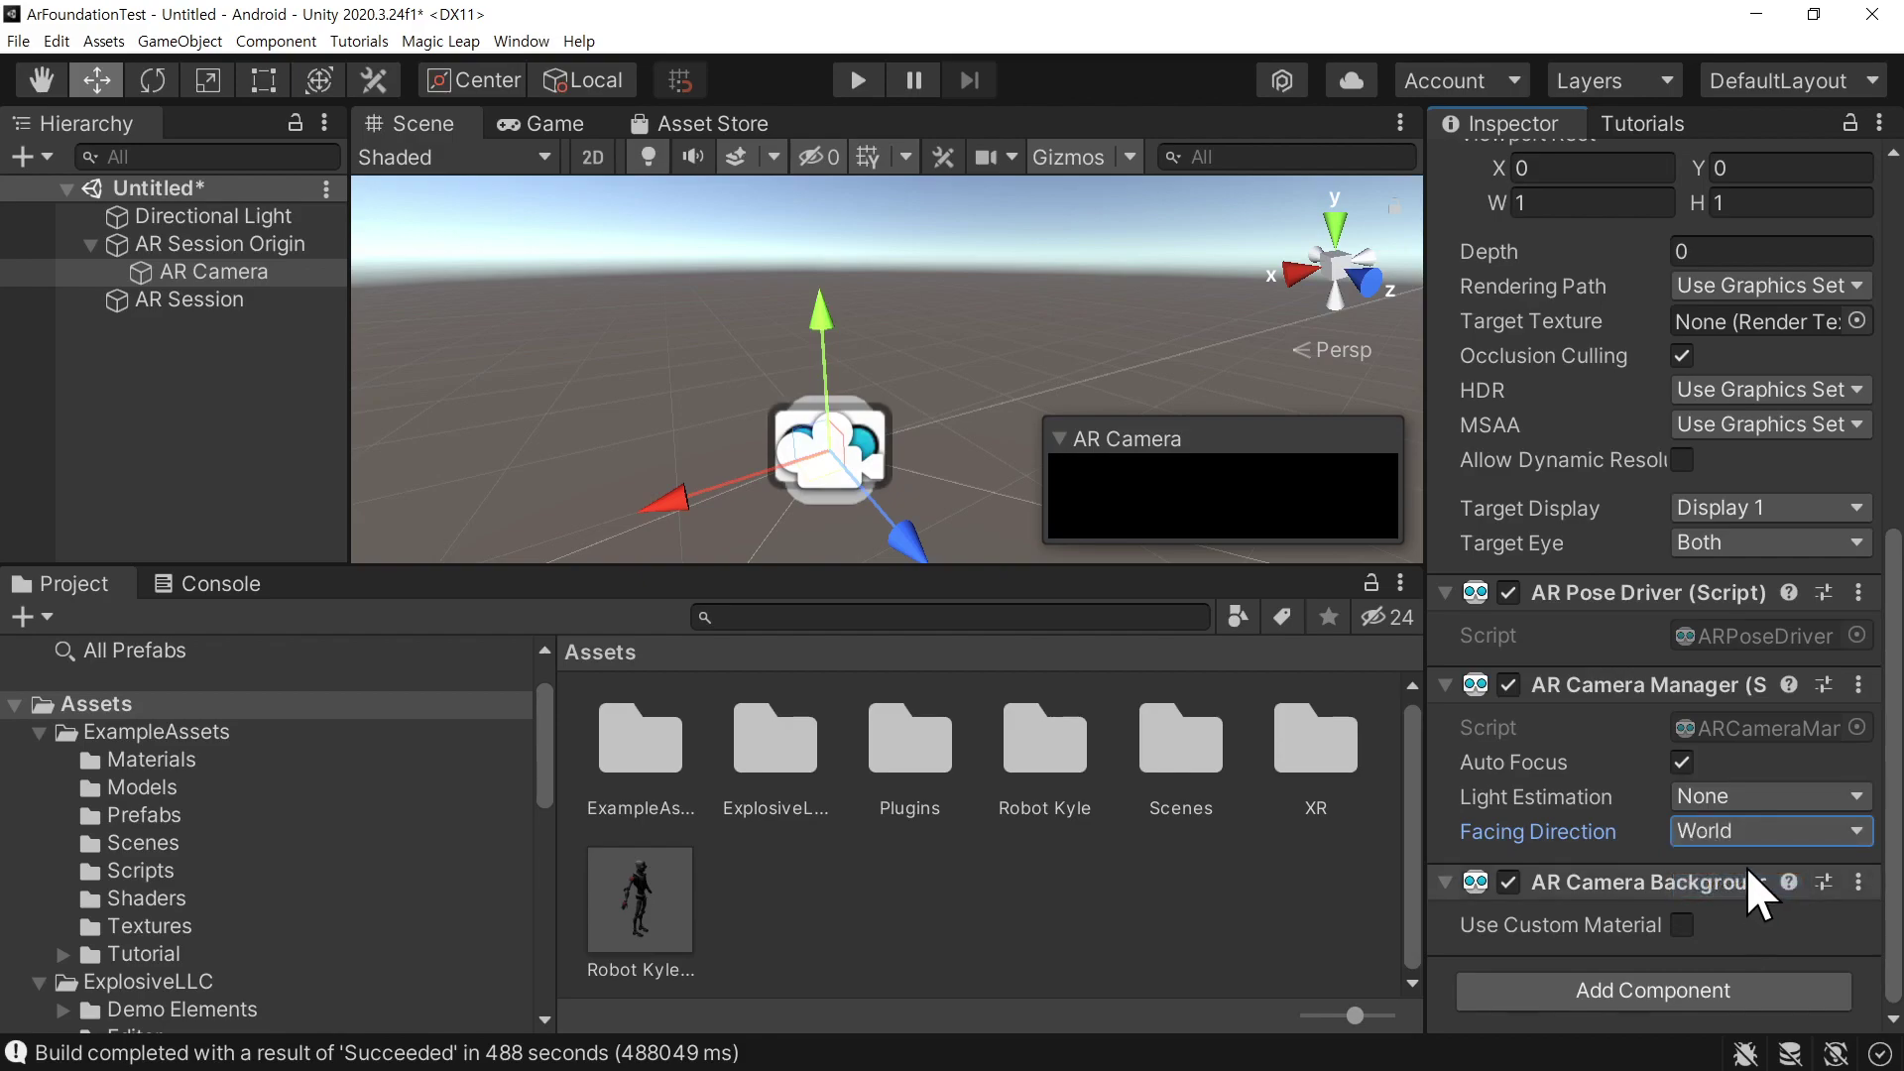
{"action": "left_click", "coordinate": [1747, 830]}
{"action": "left_click", "coordinate": [1730, 909]}
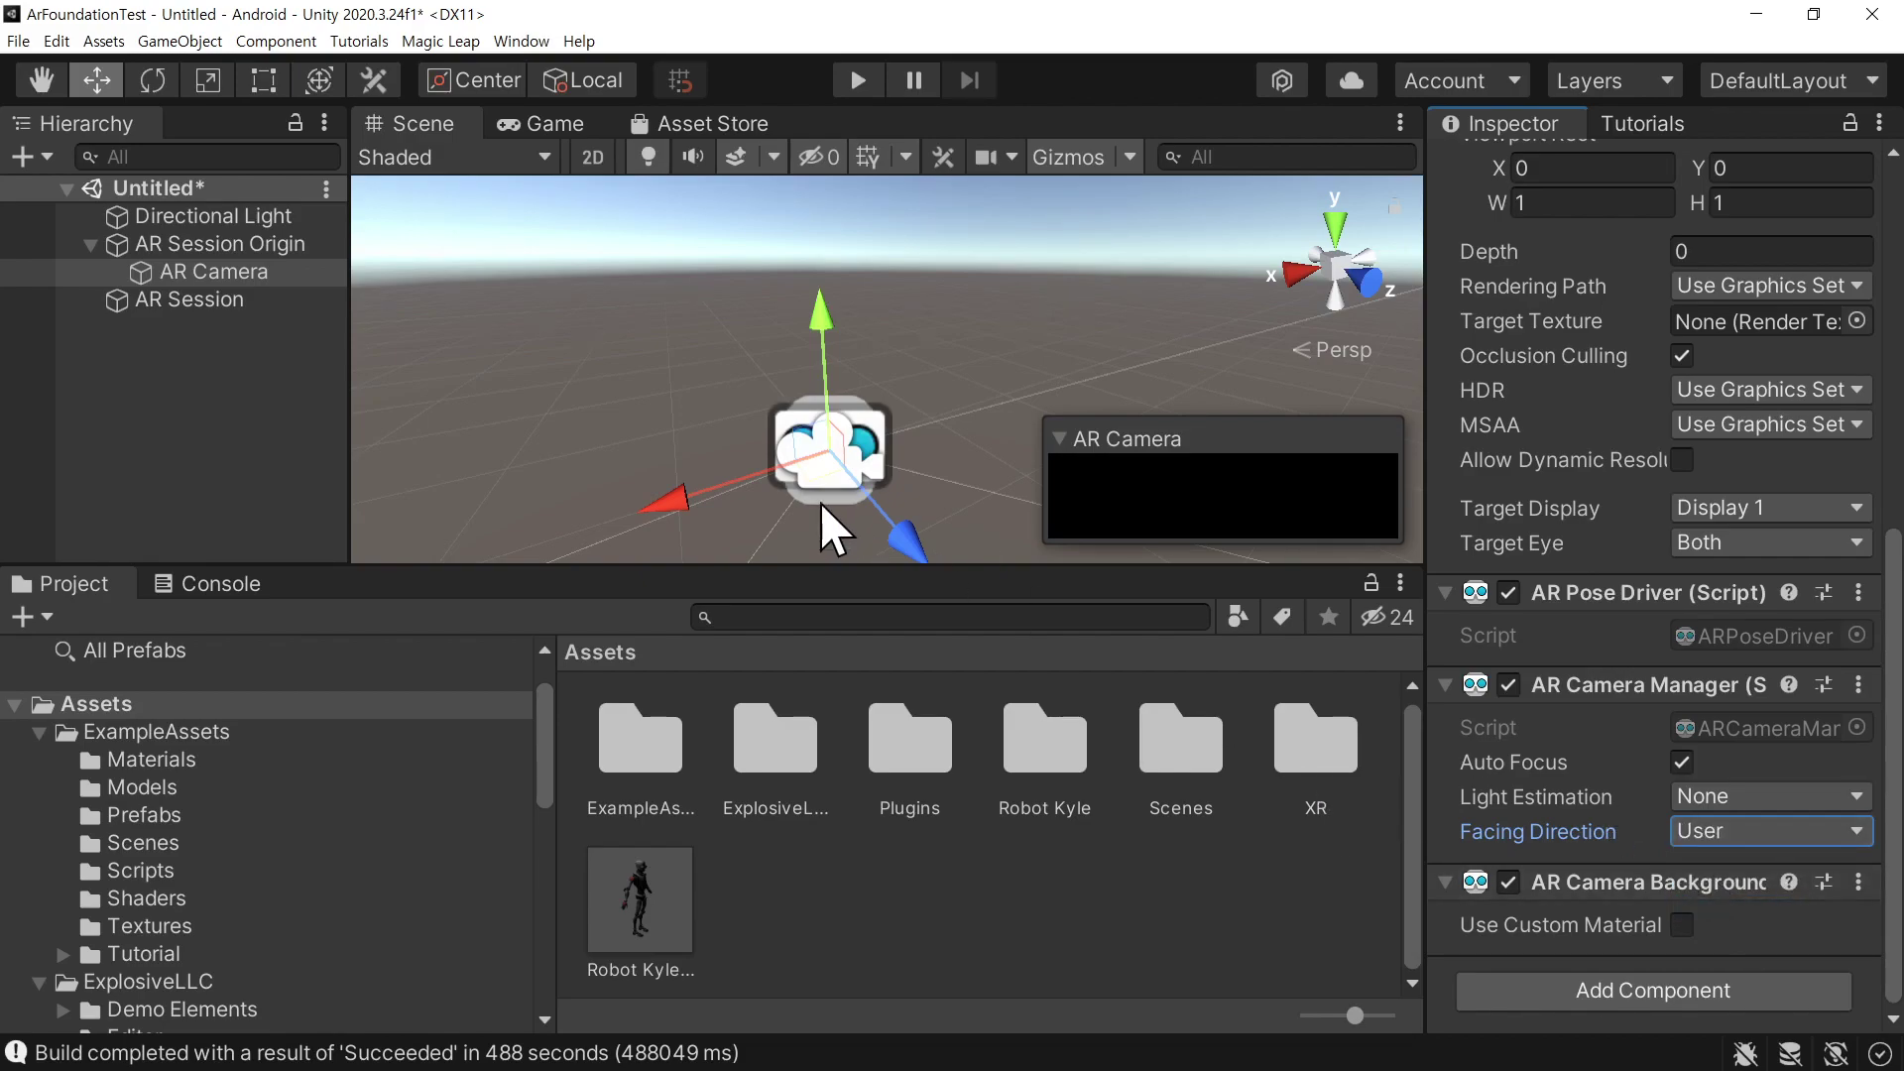
Add an AR Face Manager component to the AR Session Origin
{"action": "left_click", "coordinate": [201, 241]}
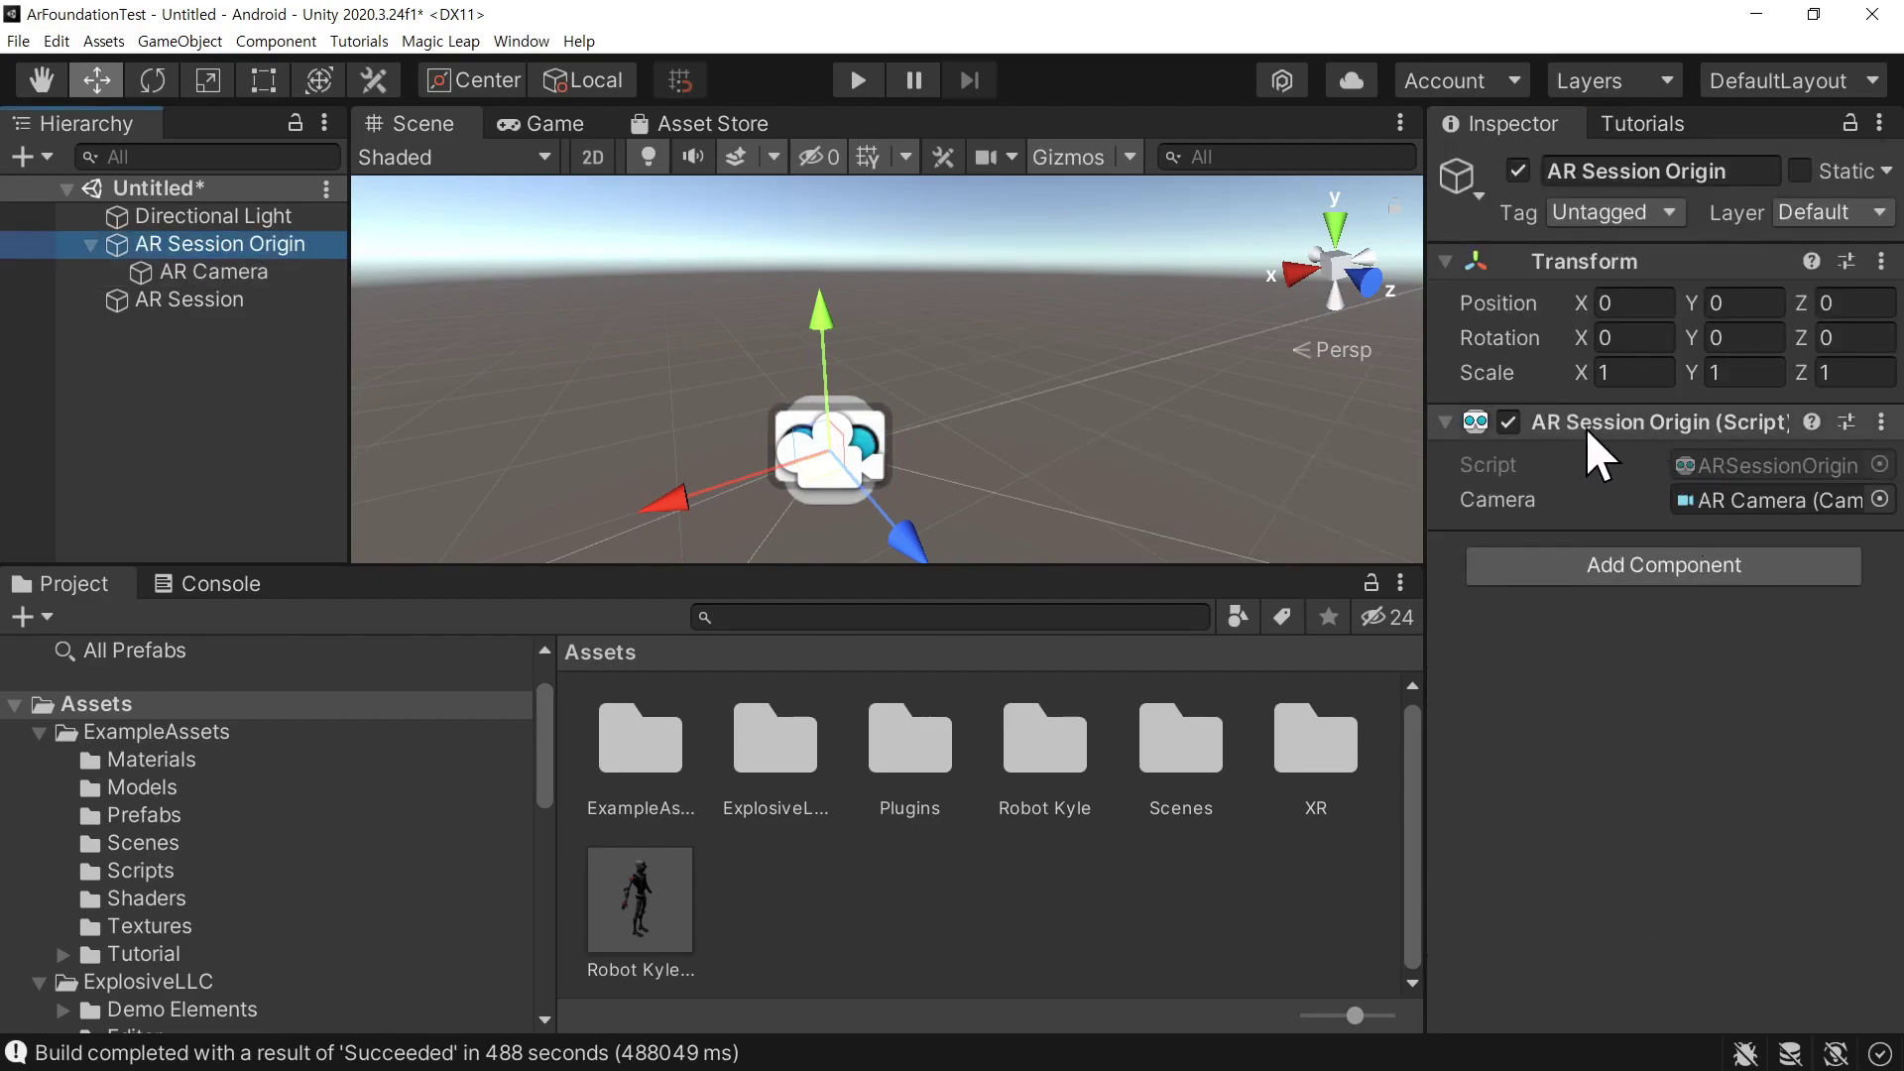
{"action": "left_click", "coordinate": [1618, 571]}
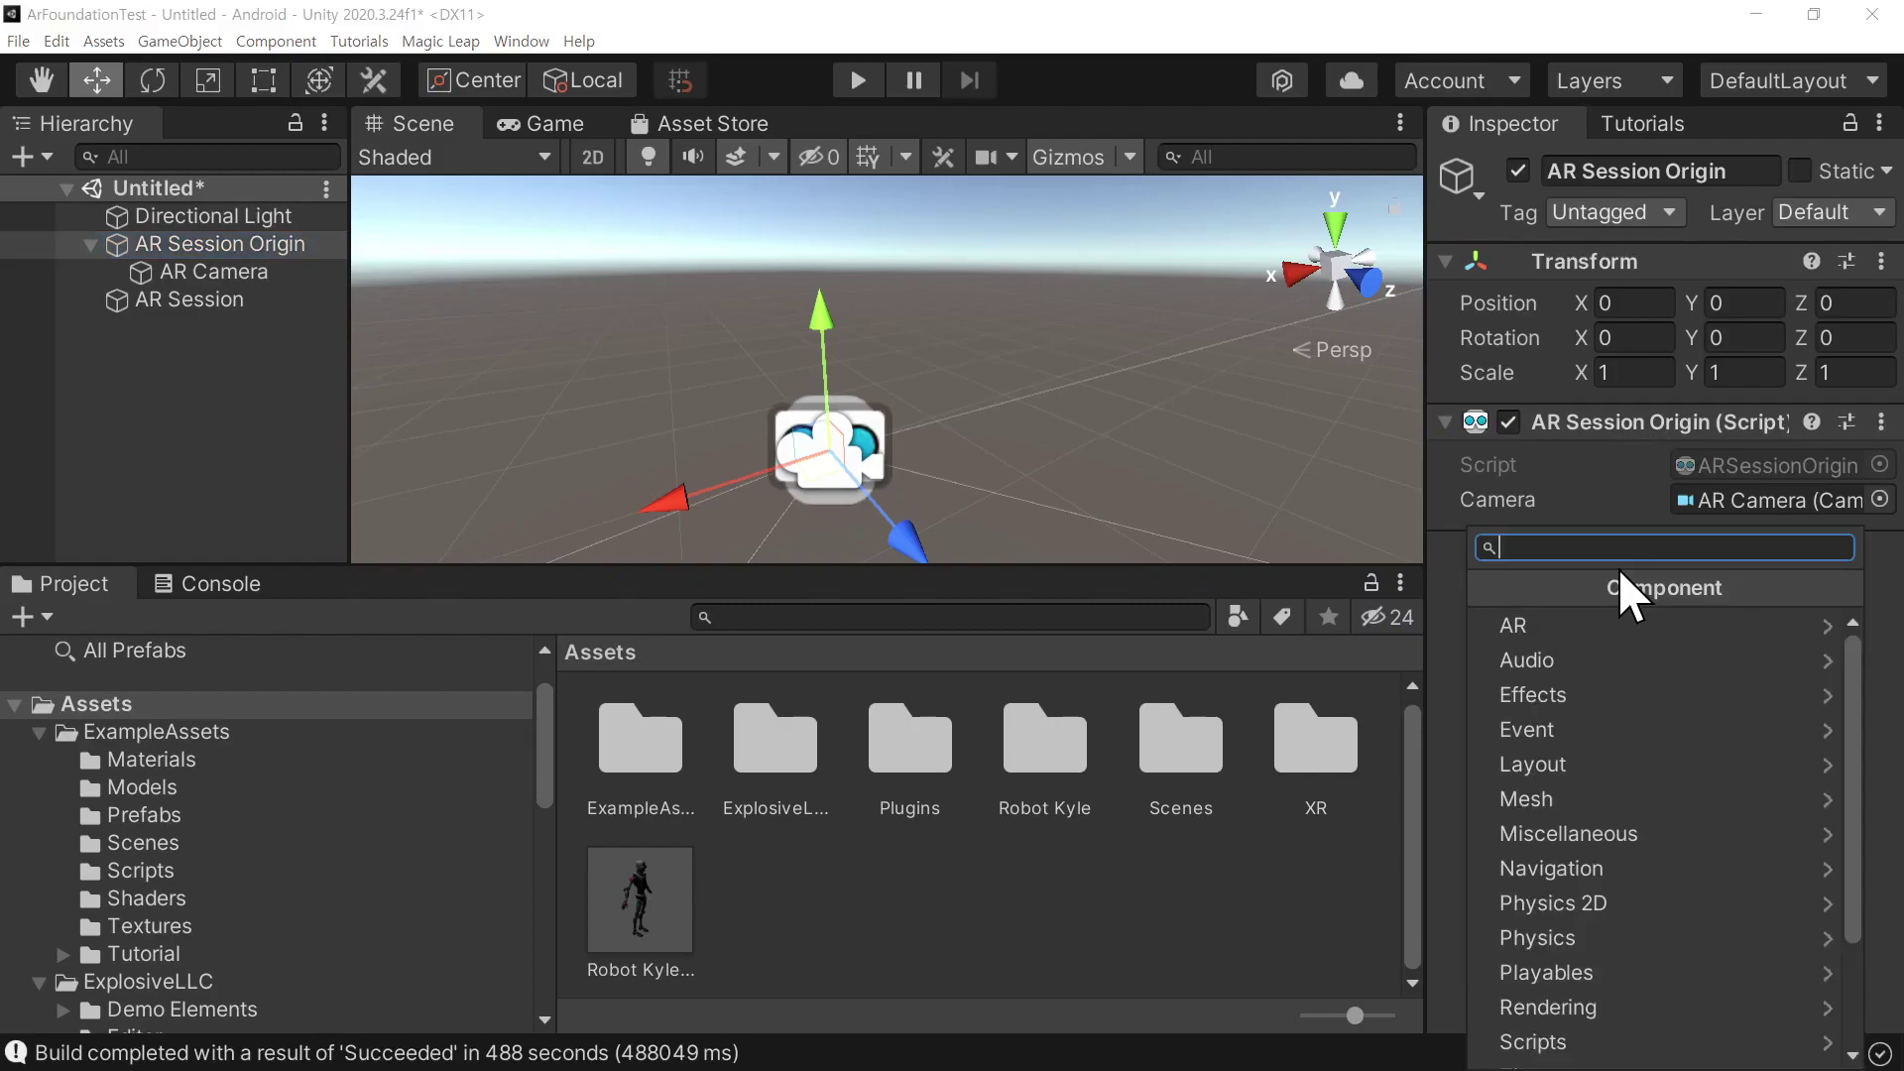
{"action": "type", "text": "ar fac"}
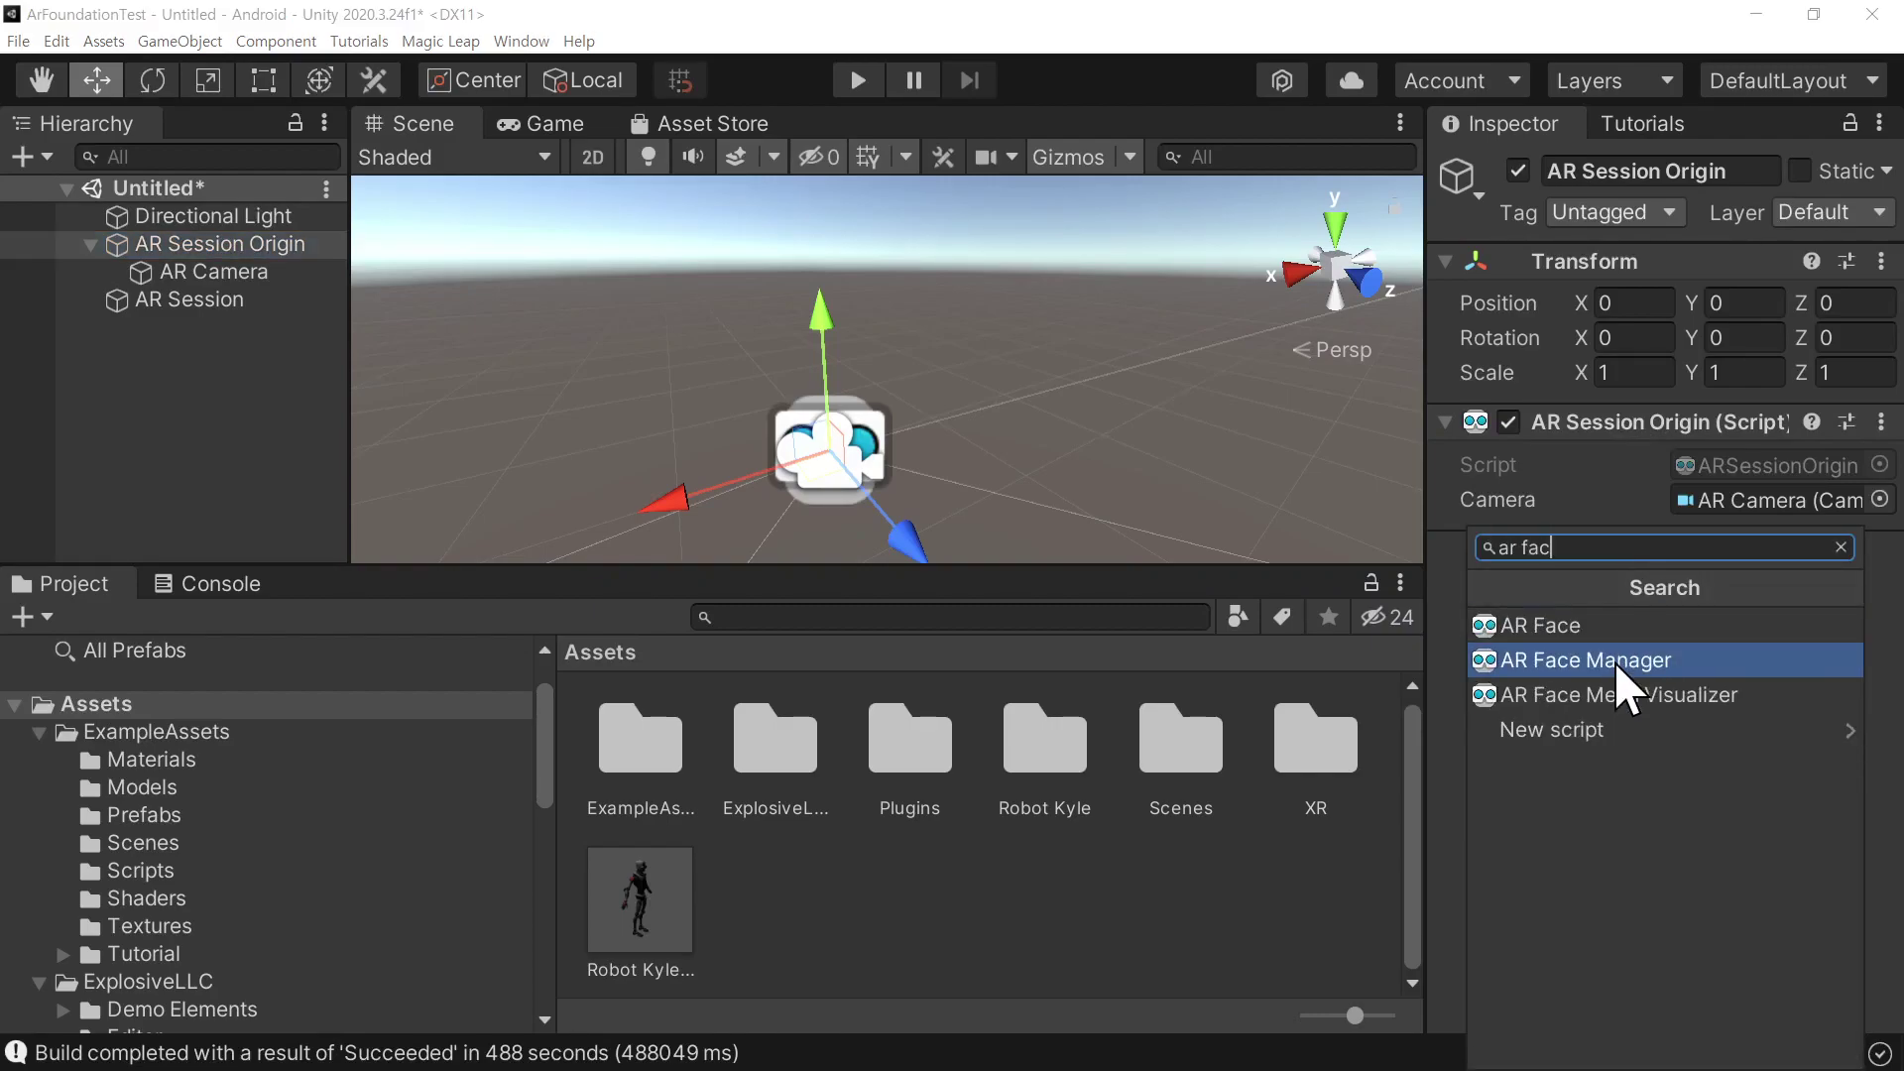
{"action": "left_click", "coordinate": [1616, 660]}
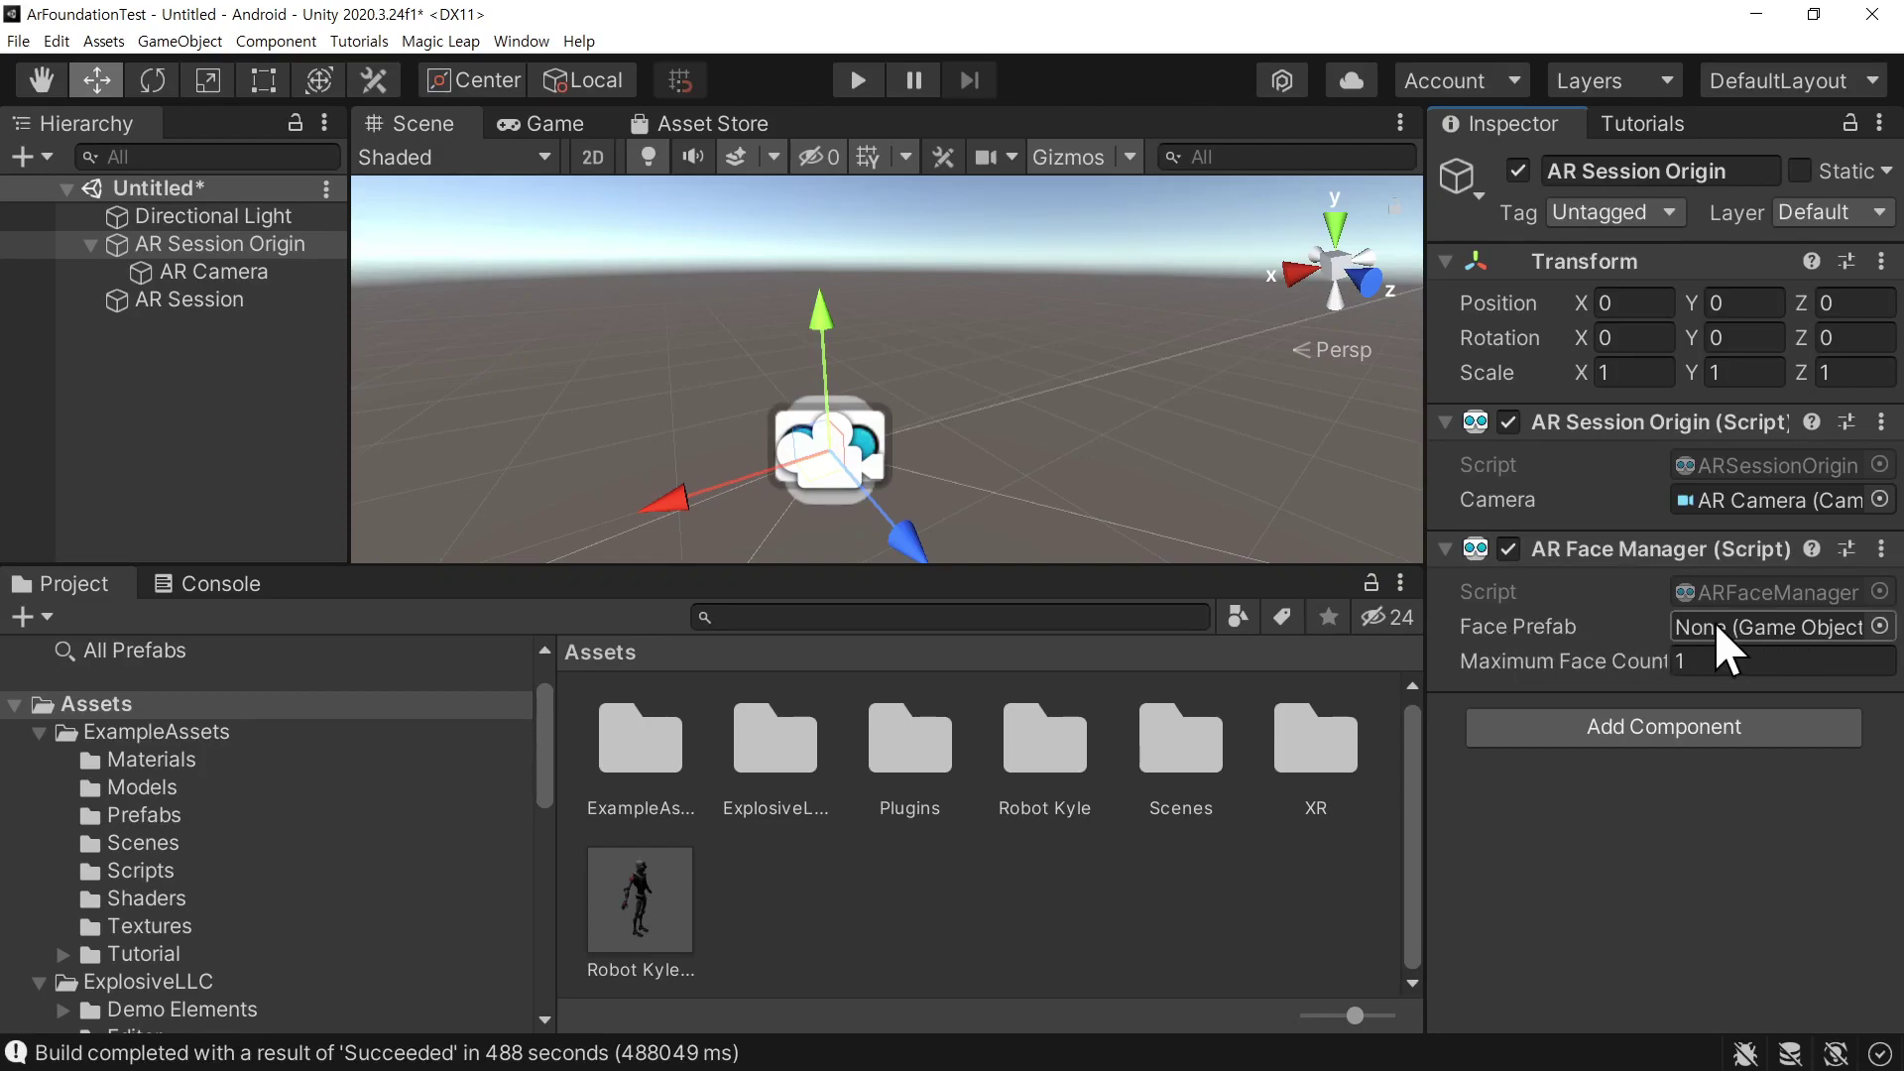
{"action": "mouse_move", "coordinate": [1542, 621]}
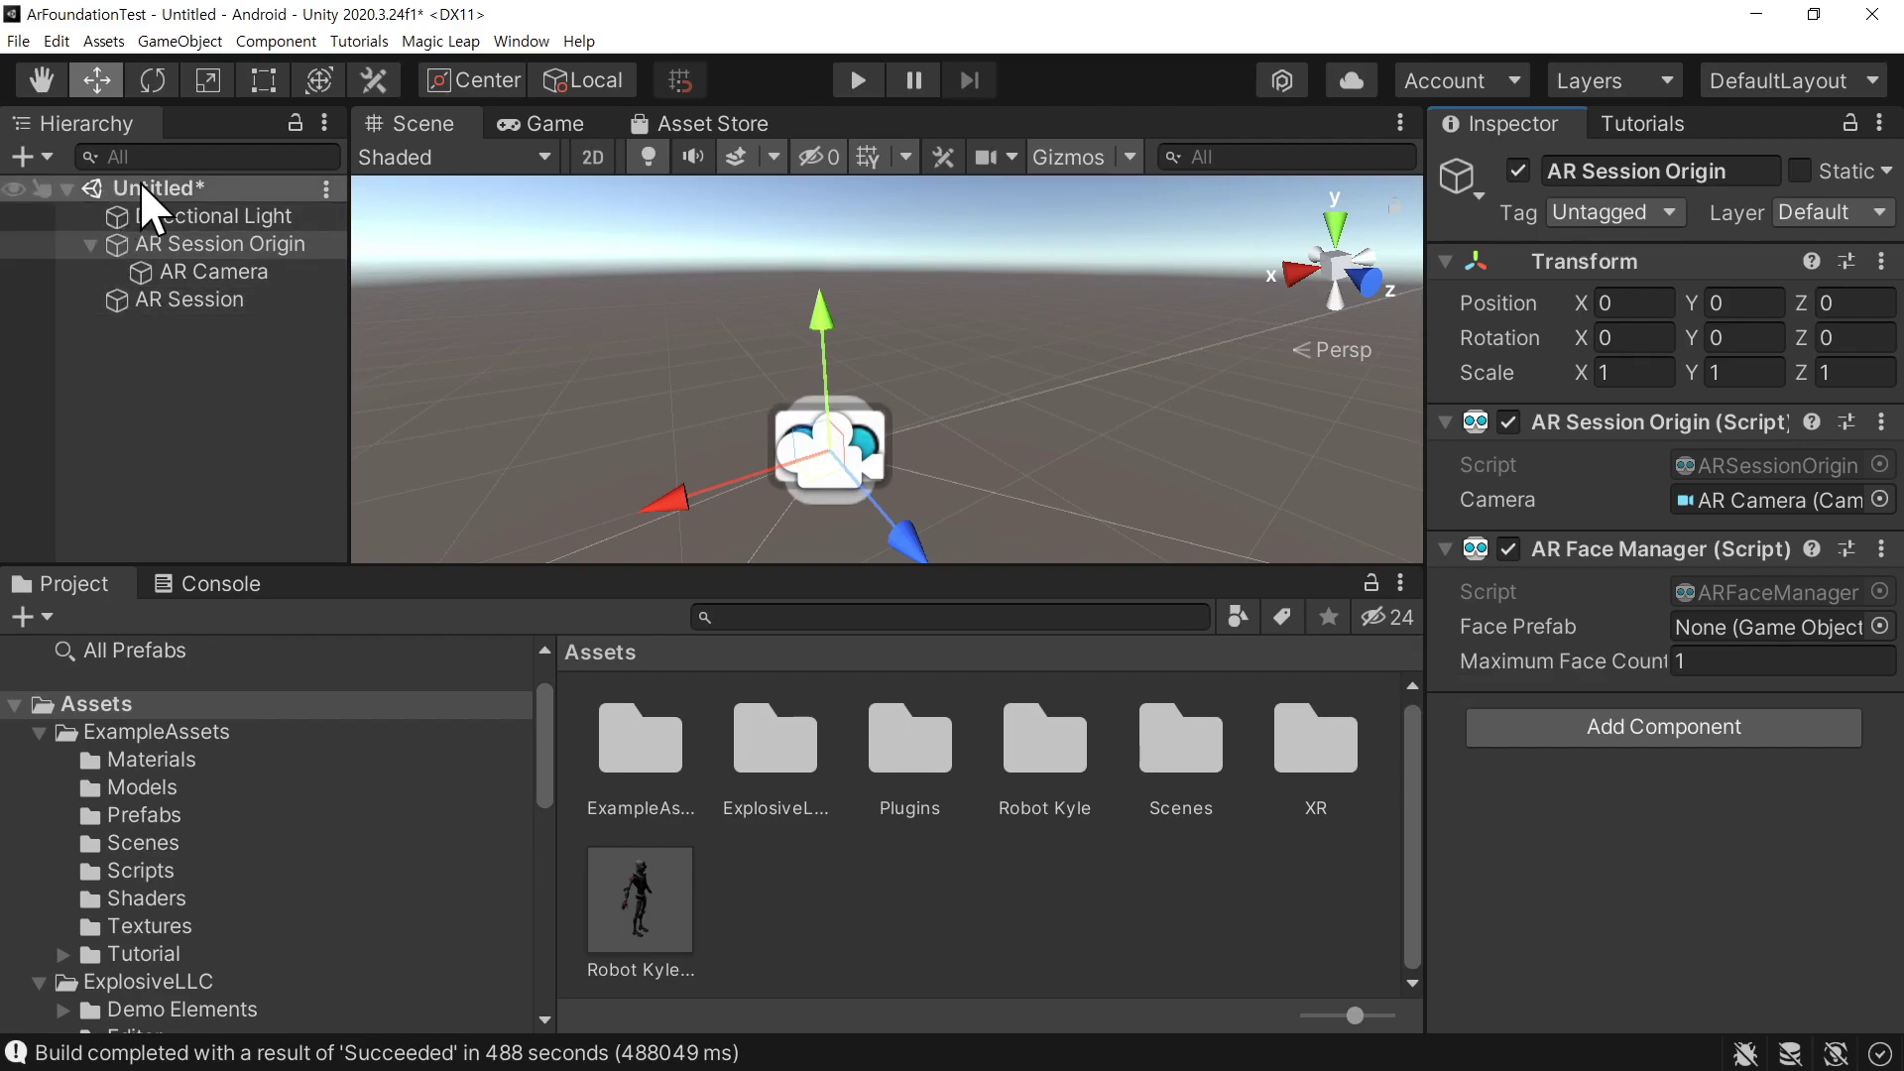
Save the untitled scene in the Assets folder as "facialTracking"
{"action": "left_click", "coordinate": [111, 190]}
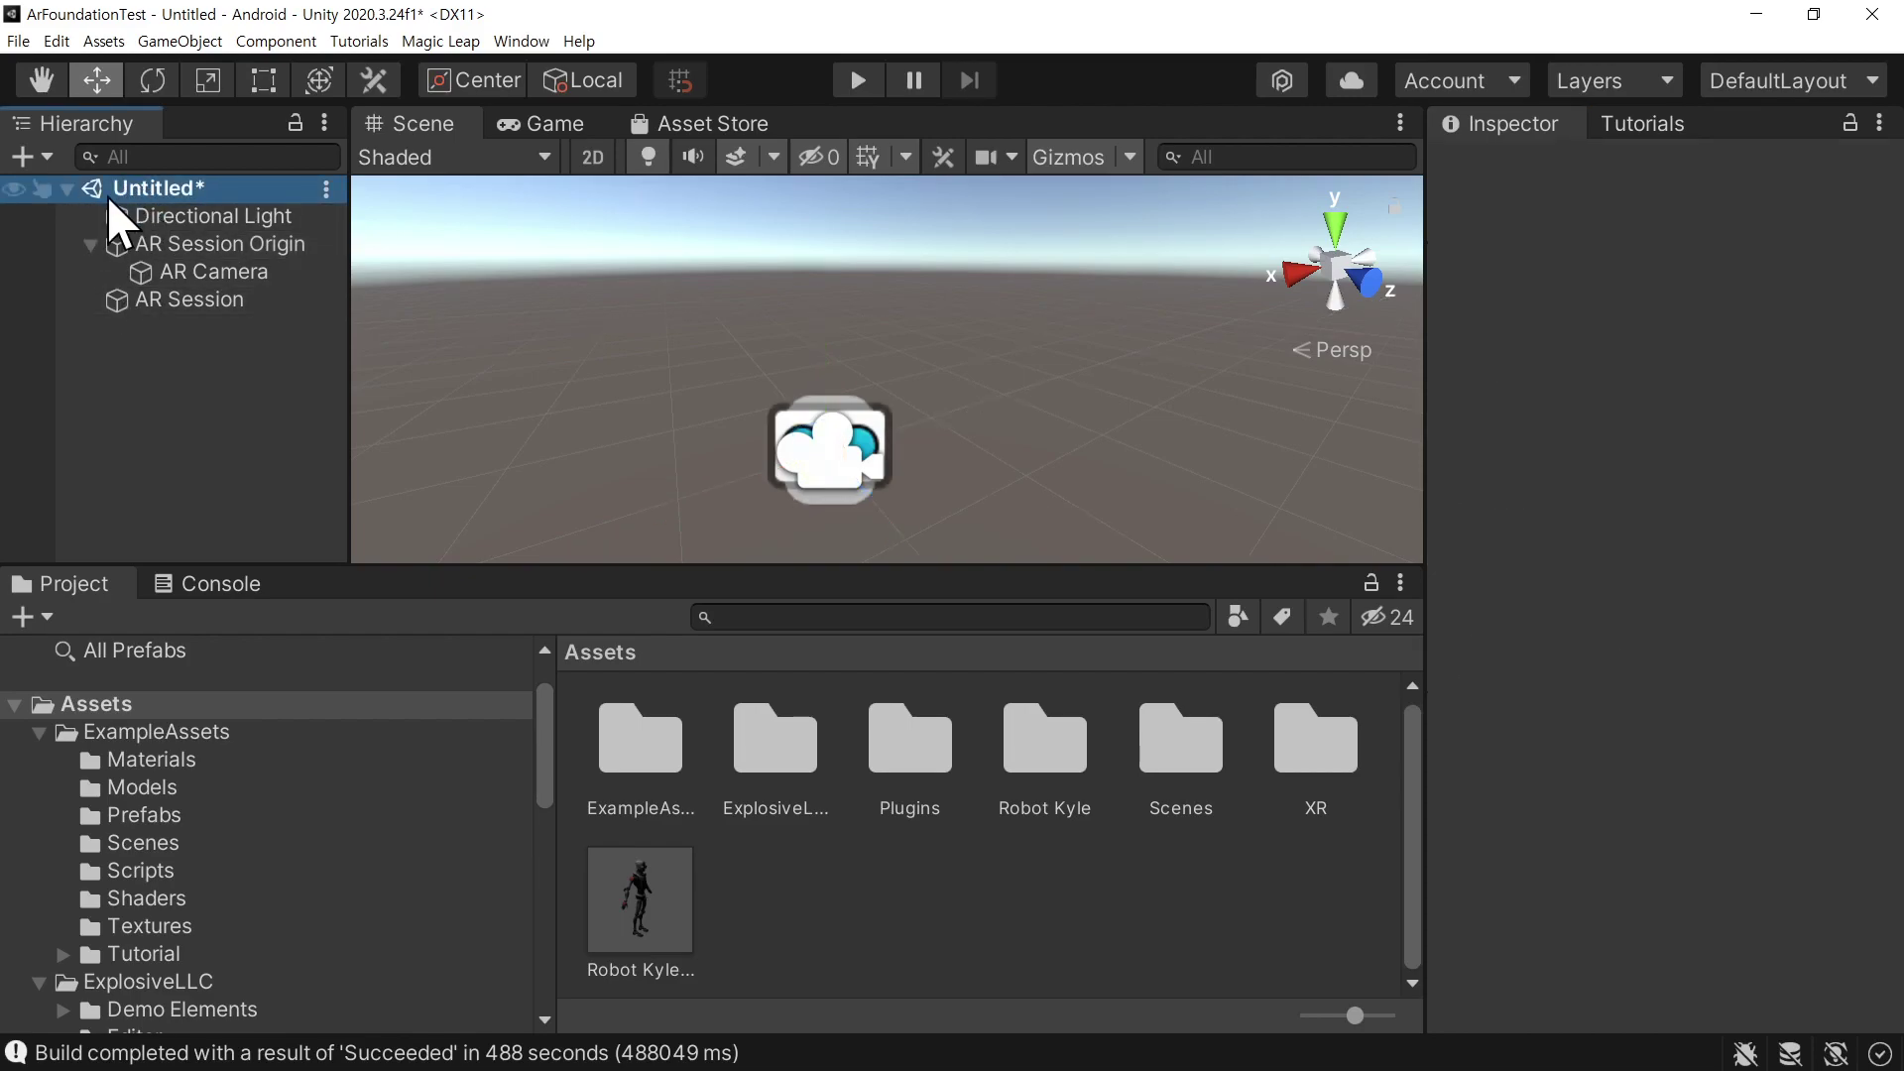
{"action": "left_click", "coordinate": [17, 41]}
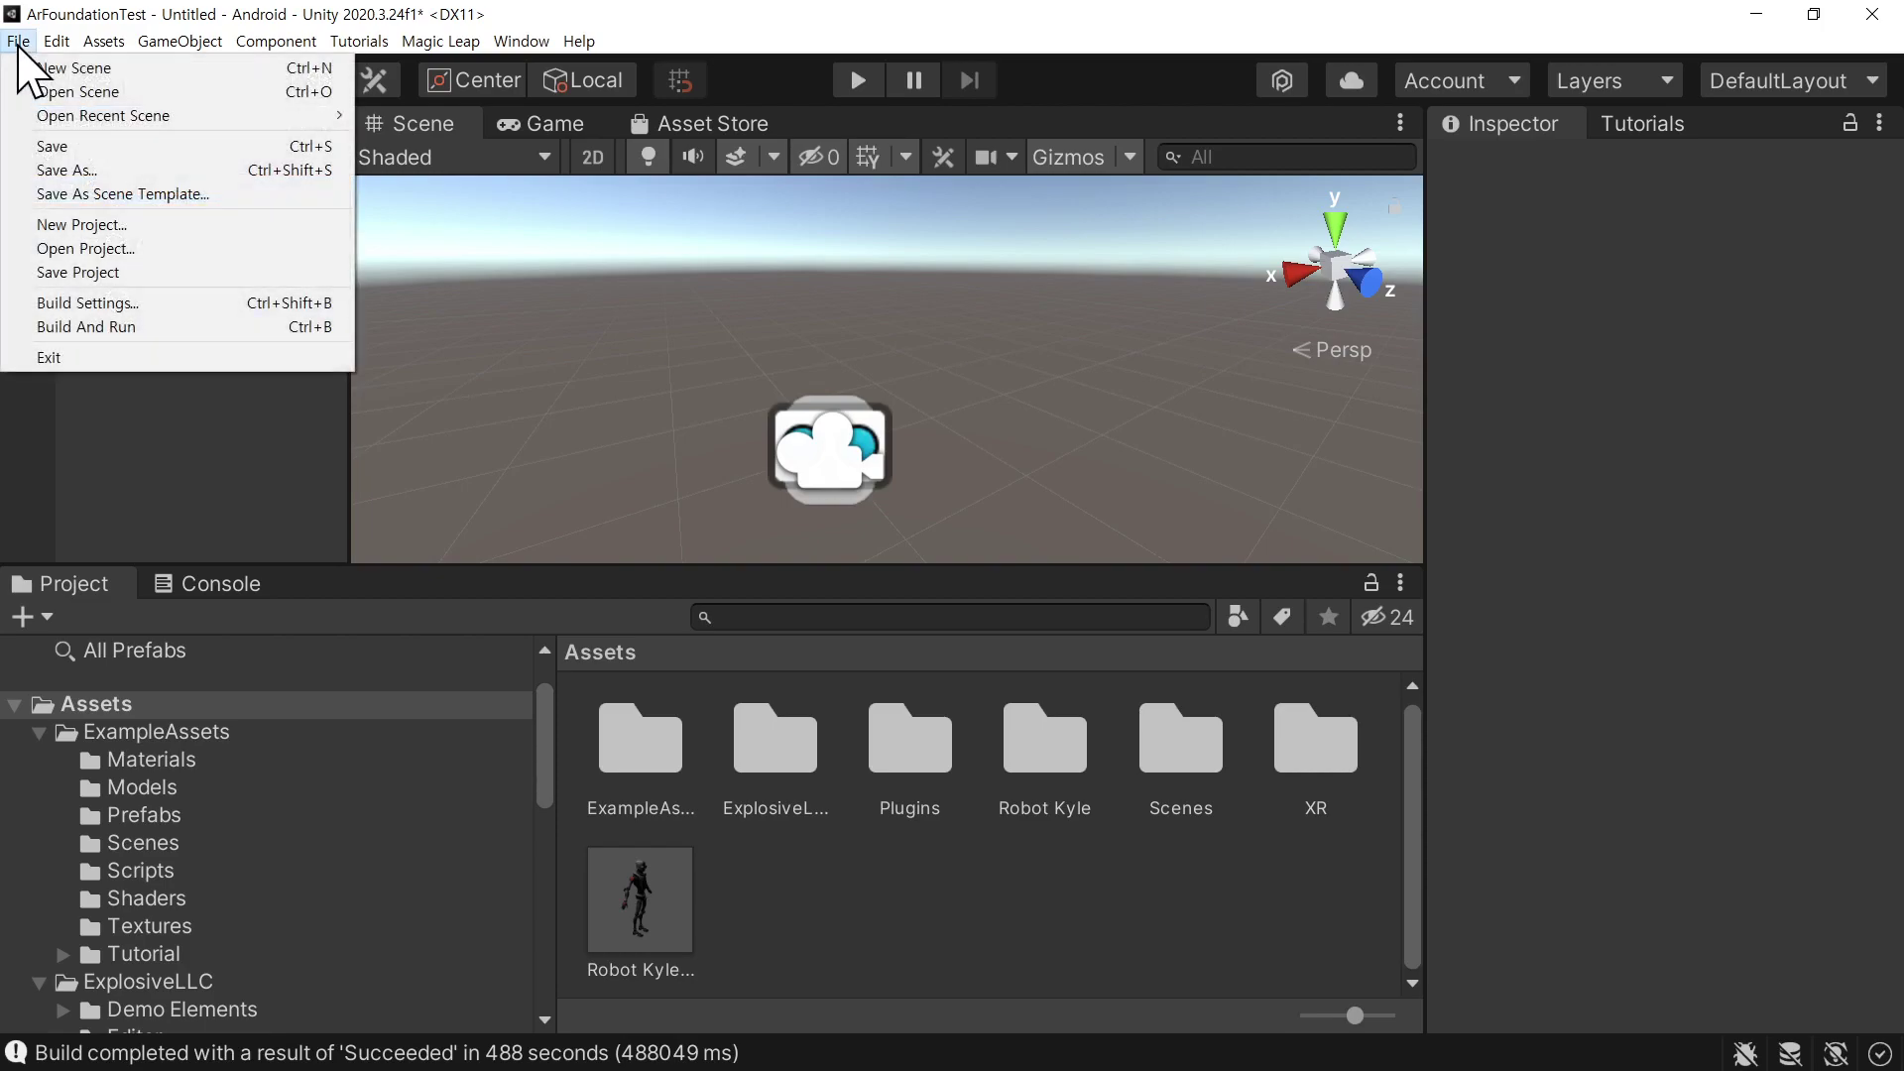
{"action": "left_click", "coordinate": [65, 147]}
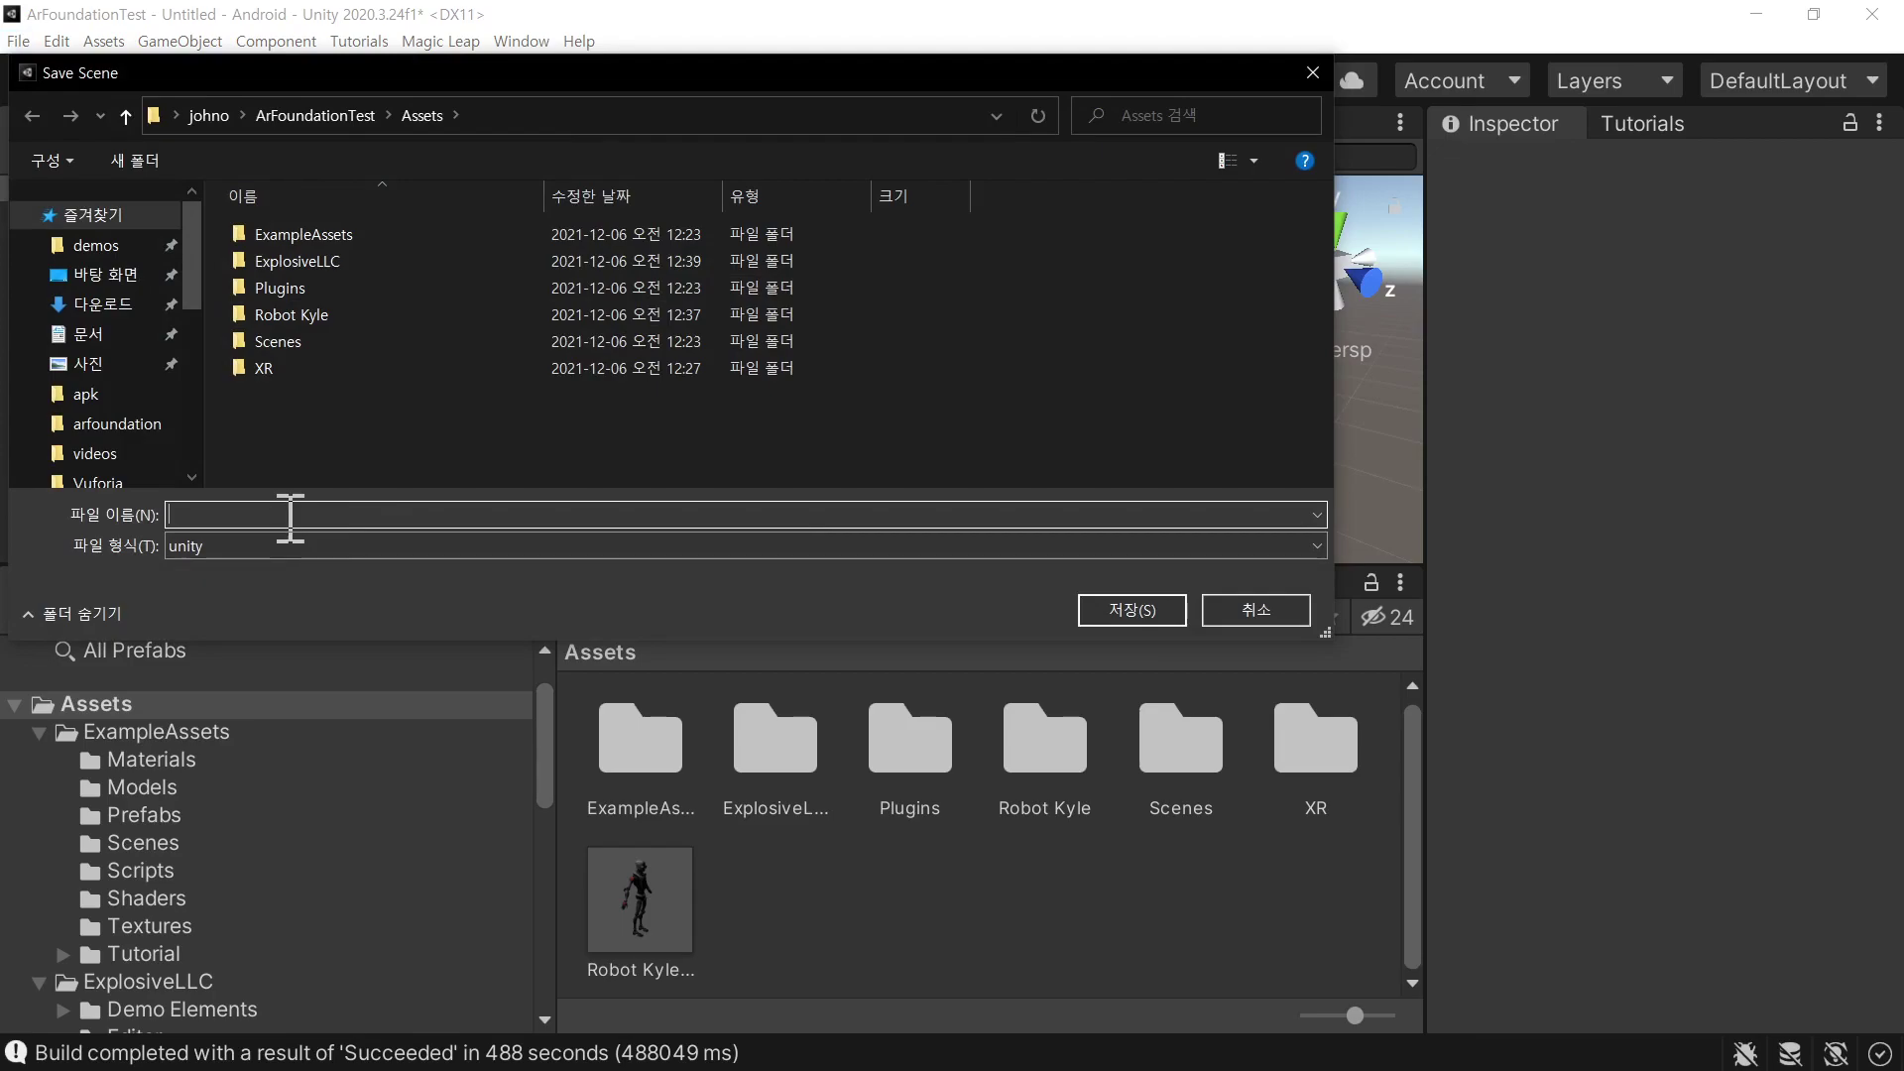
{"action": "type", "text": "facialTracking"}
{"action": "key", "text": "Return"}
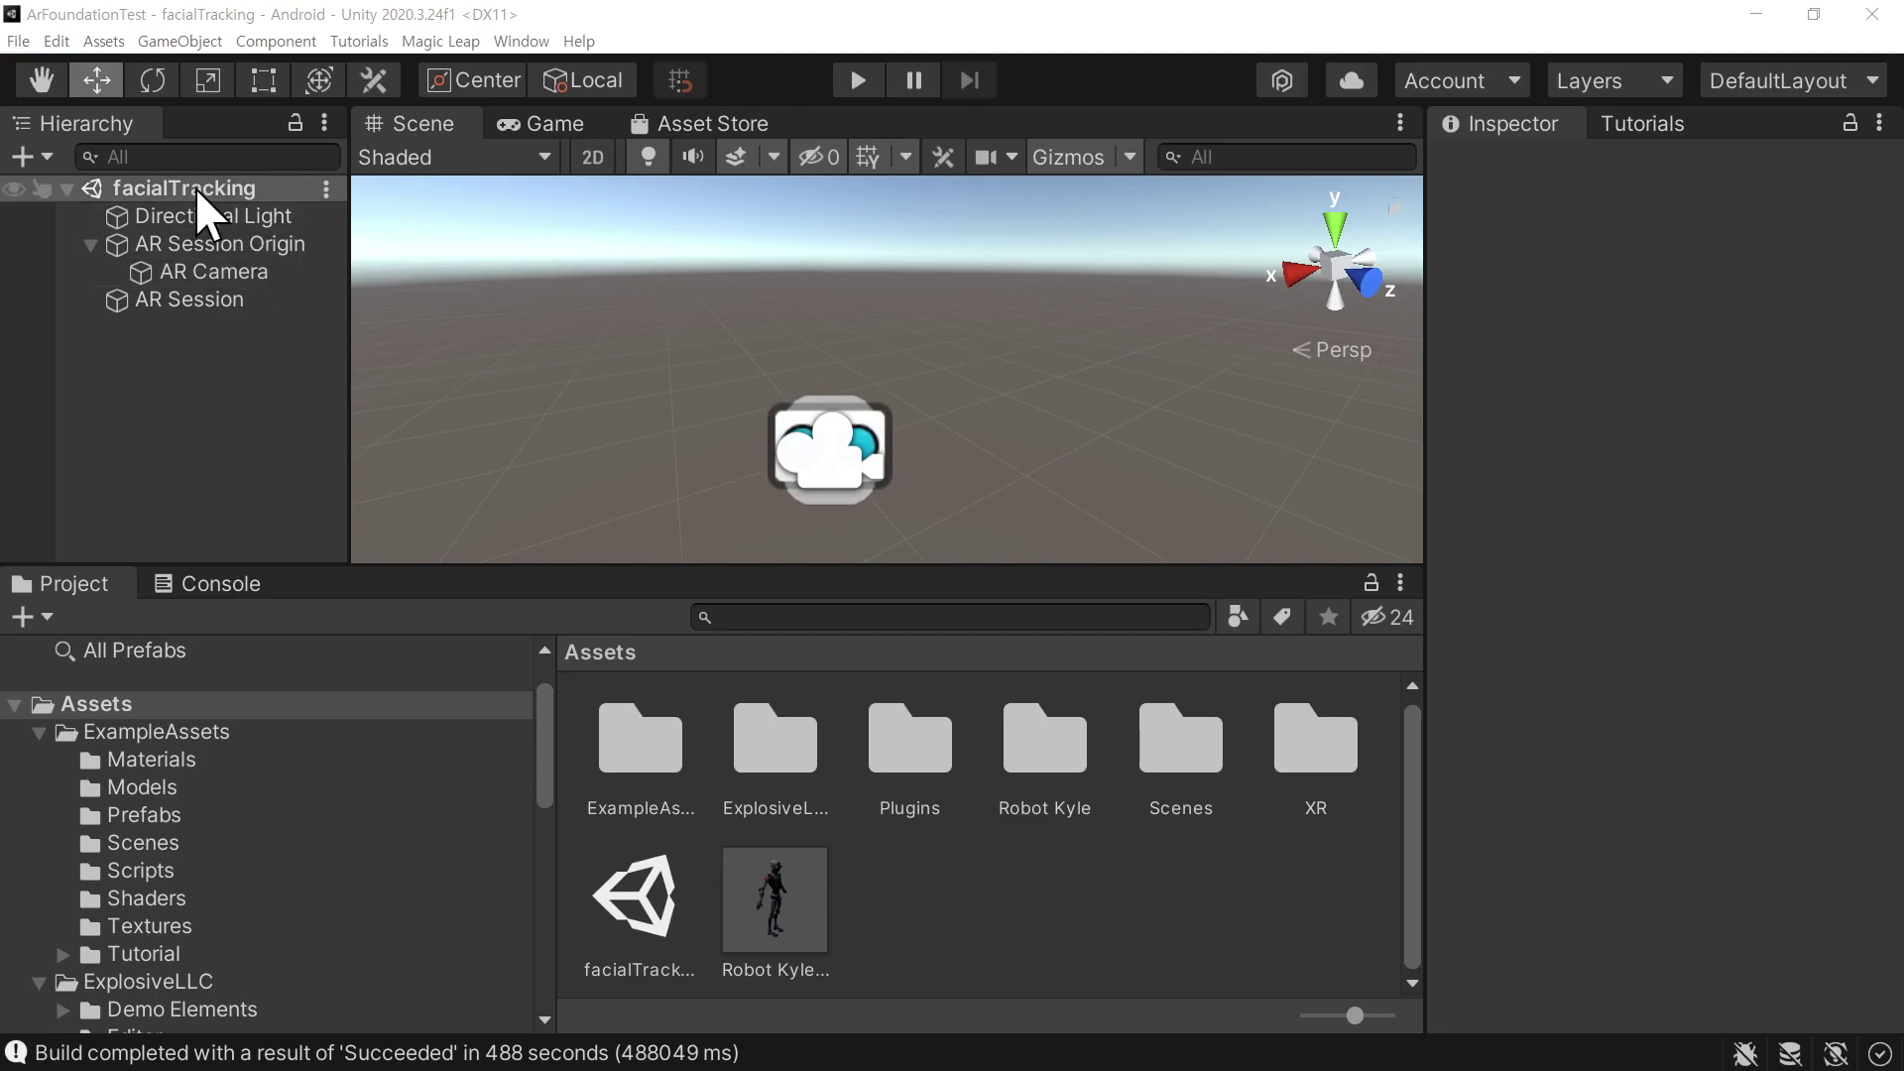
Add an AR Default Face object to the facialTracking scene
{"action": "left_click", "coordinate": [45, 155]}
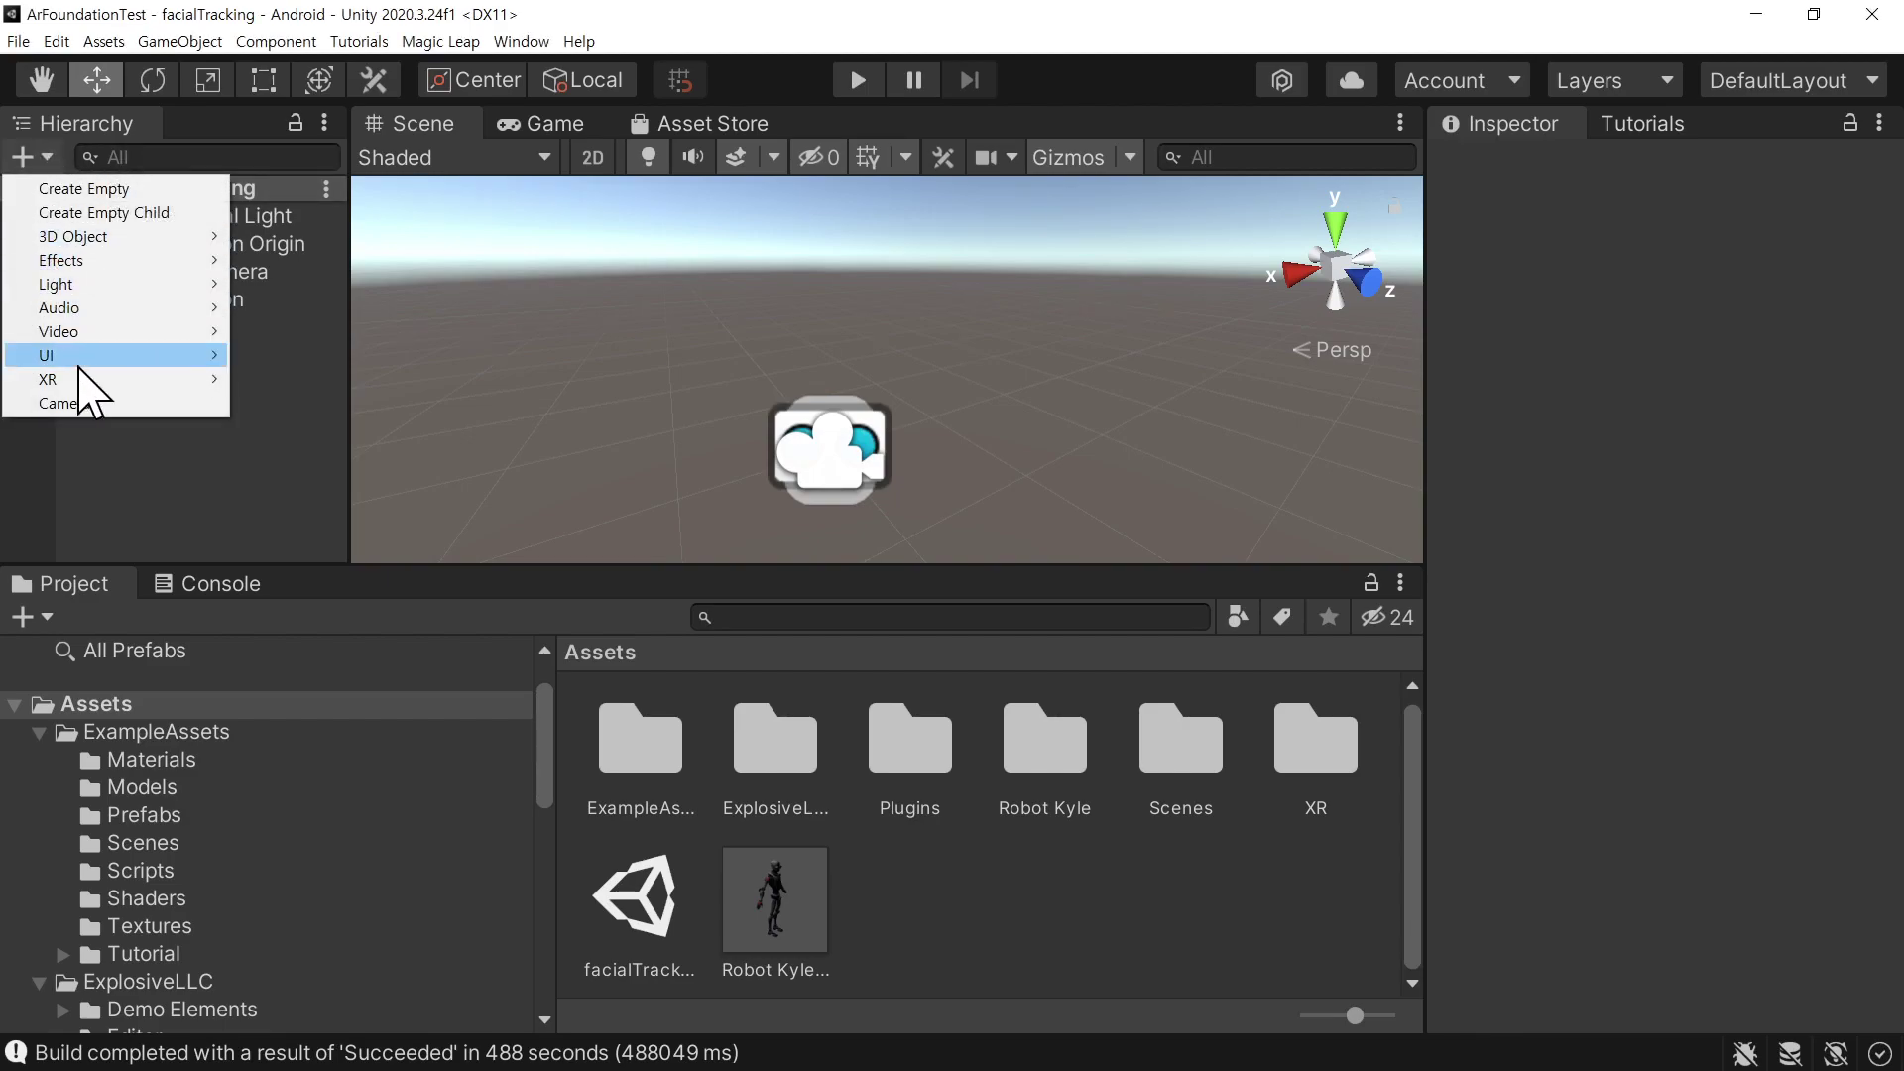
{"action": "mouse_move", "coordinate": [79, 385]}
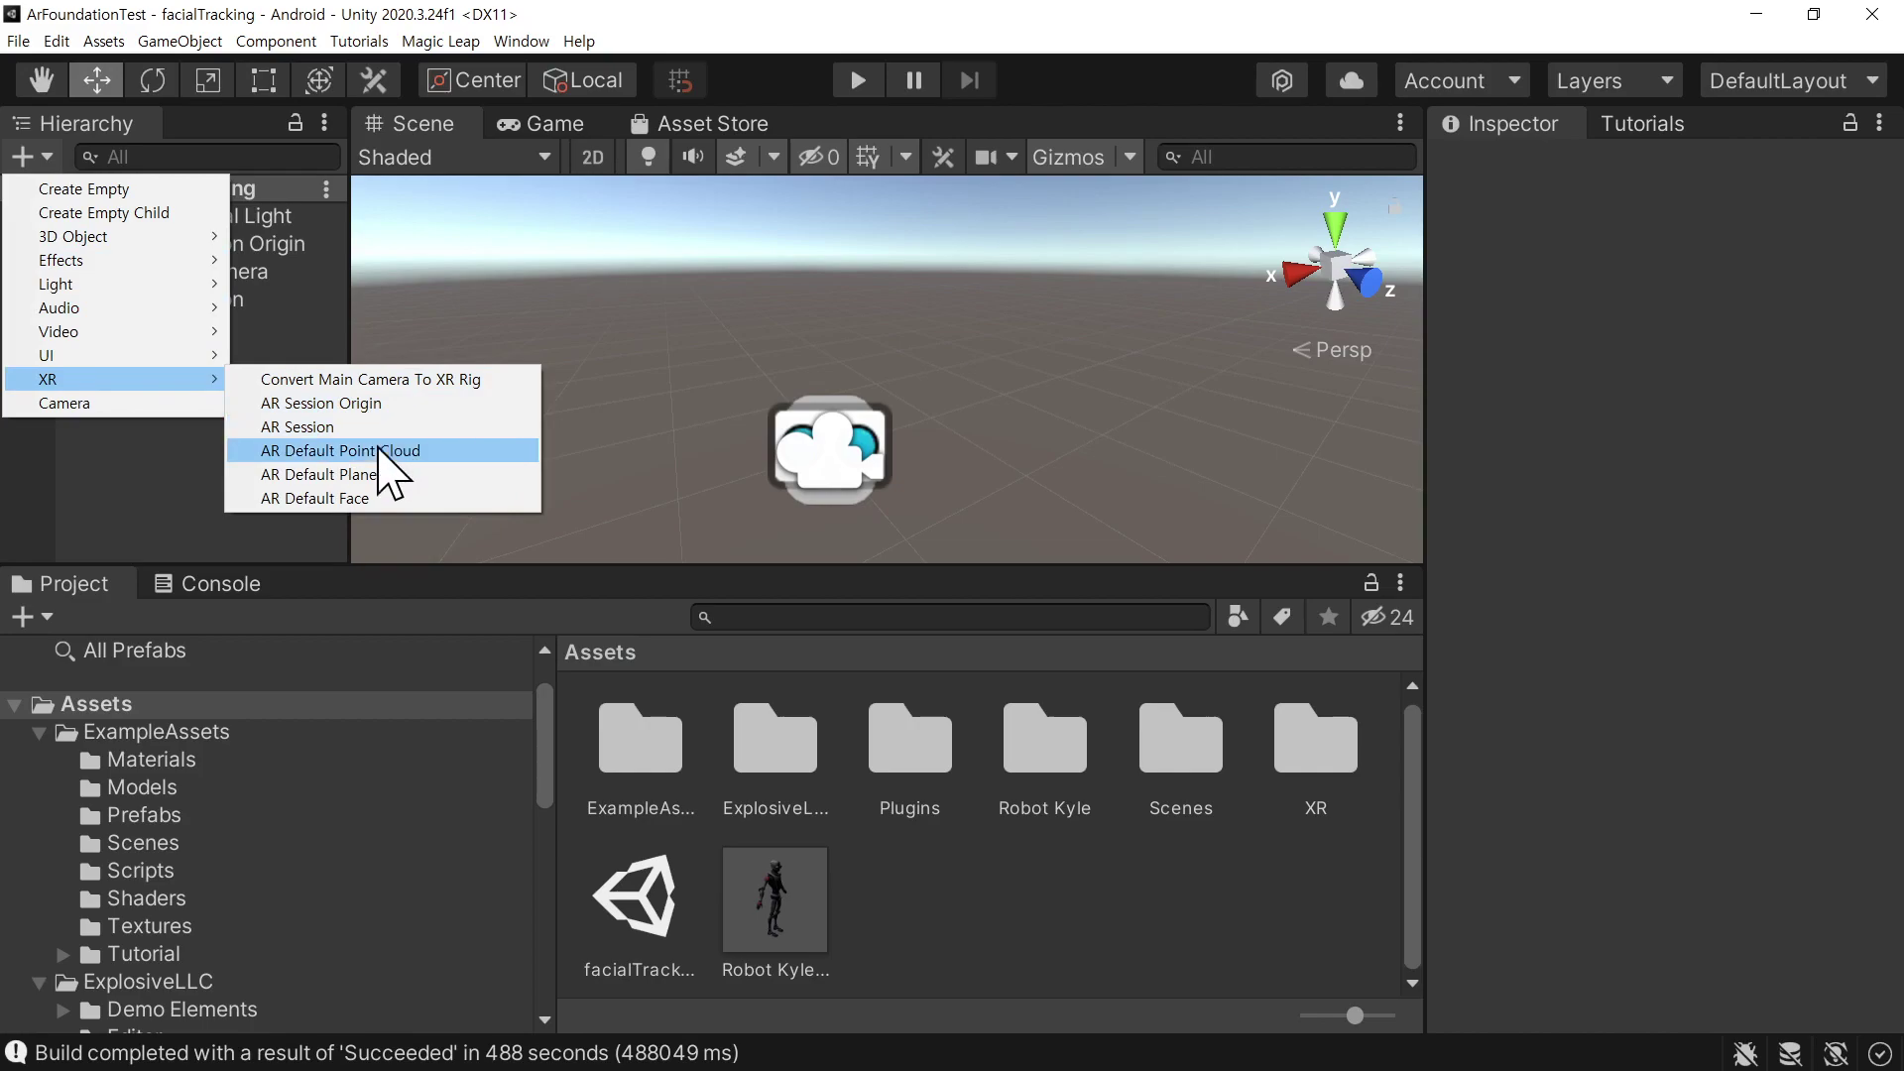
{"action": "left_click", "coordinate": [377, 498]}
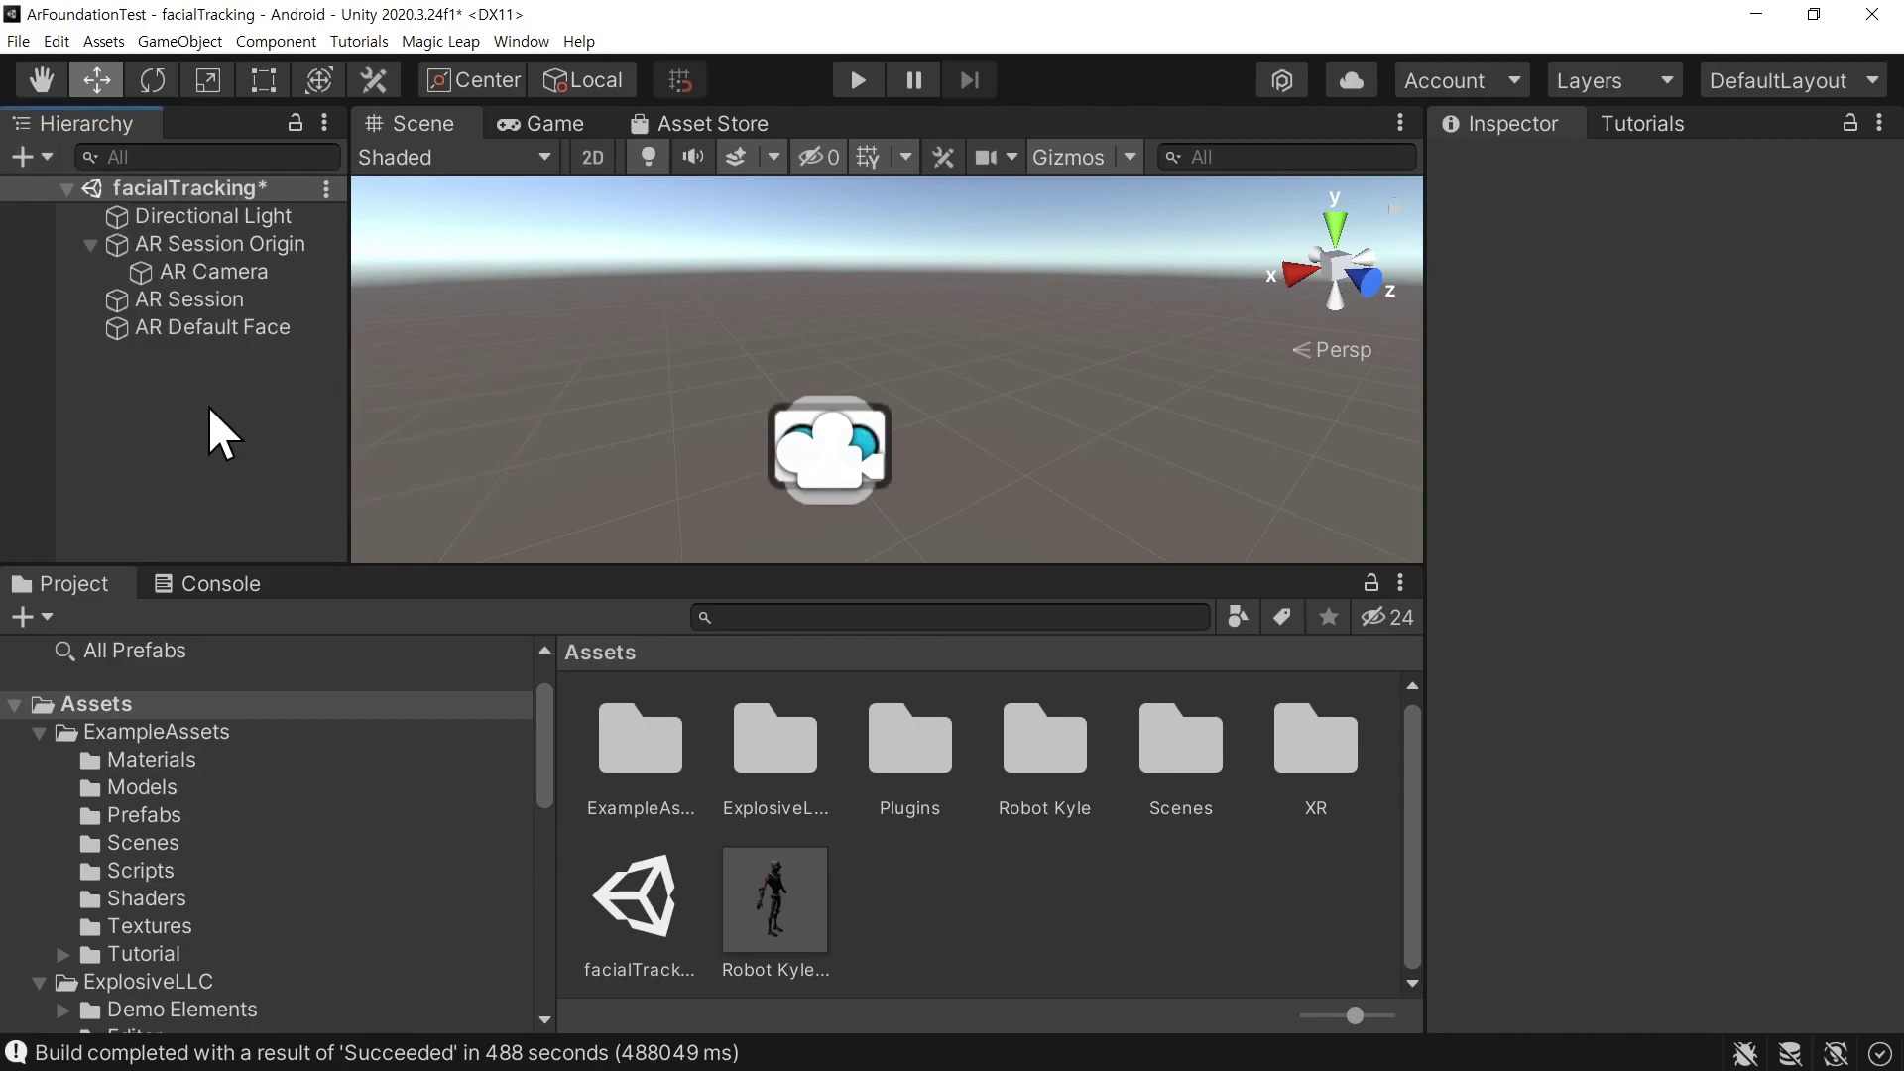
Inspect the AR Default Face's components and locate its Mesh Renderer material DebugFace in the project
{"action": "left_click", "coordinate": [209, 327]}
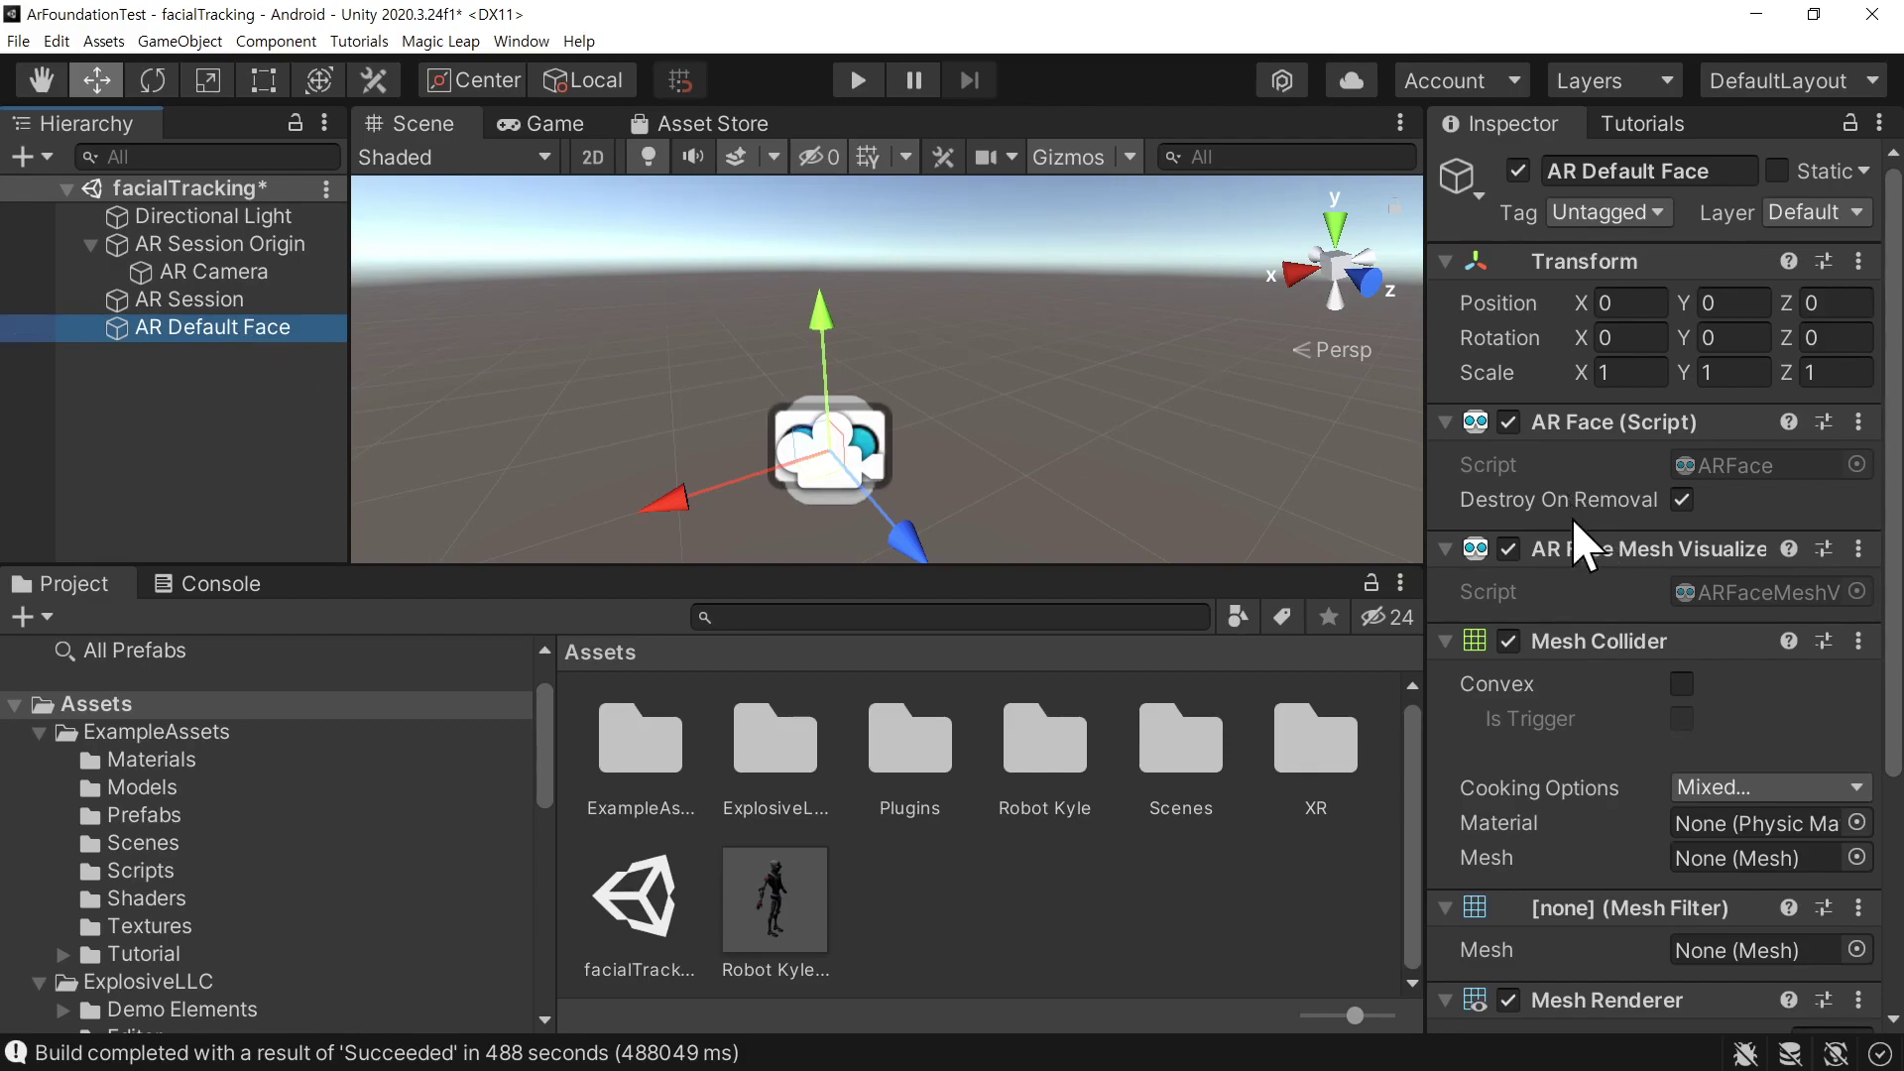
{"action": "scroll", "coordinate": [1636, 595], "scroll_direction": "down", "scroll_amount": 5}
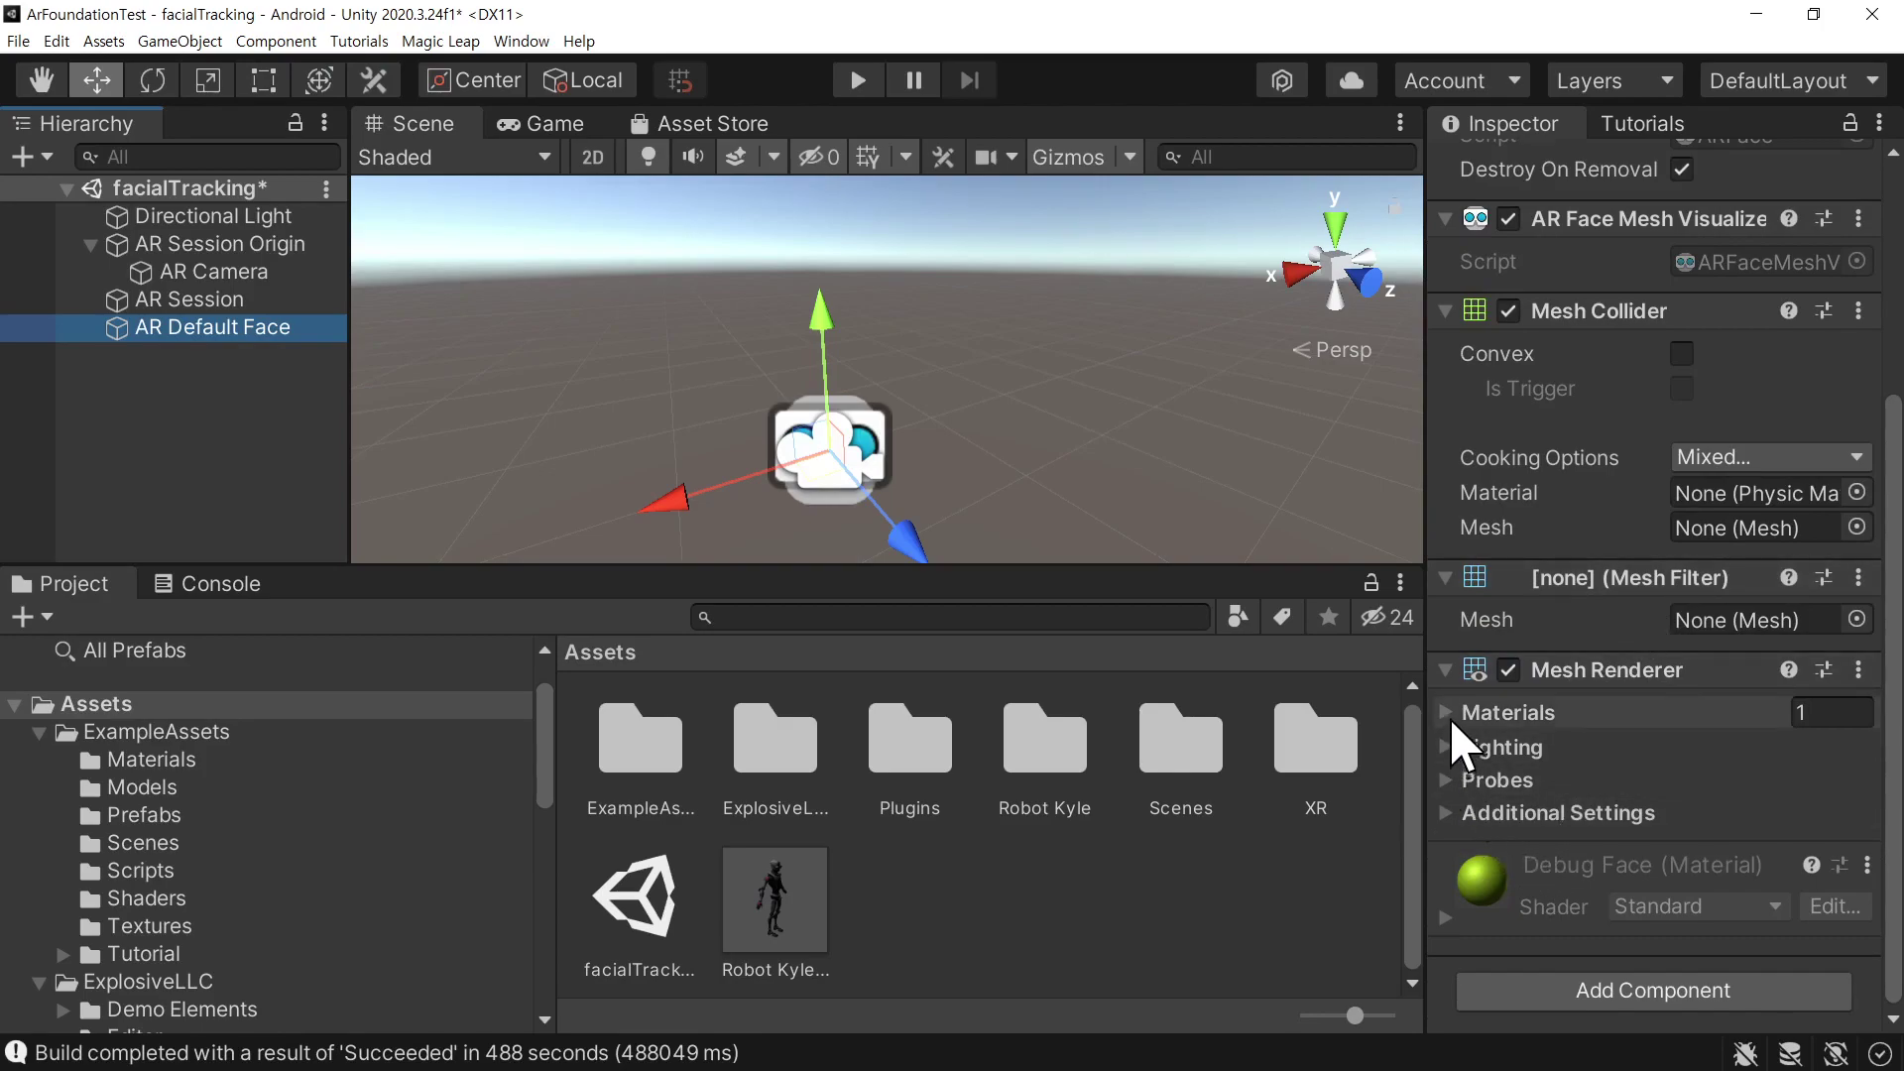
{"action": "left_click", "coordinate": [1444, 710]}
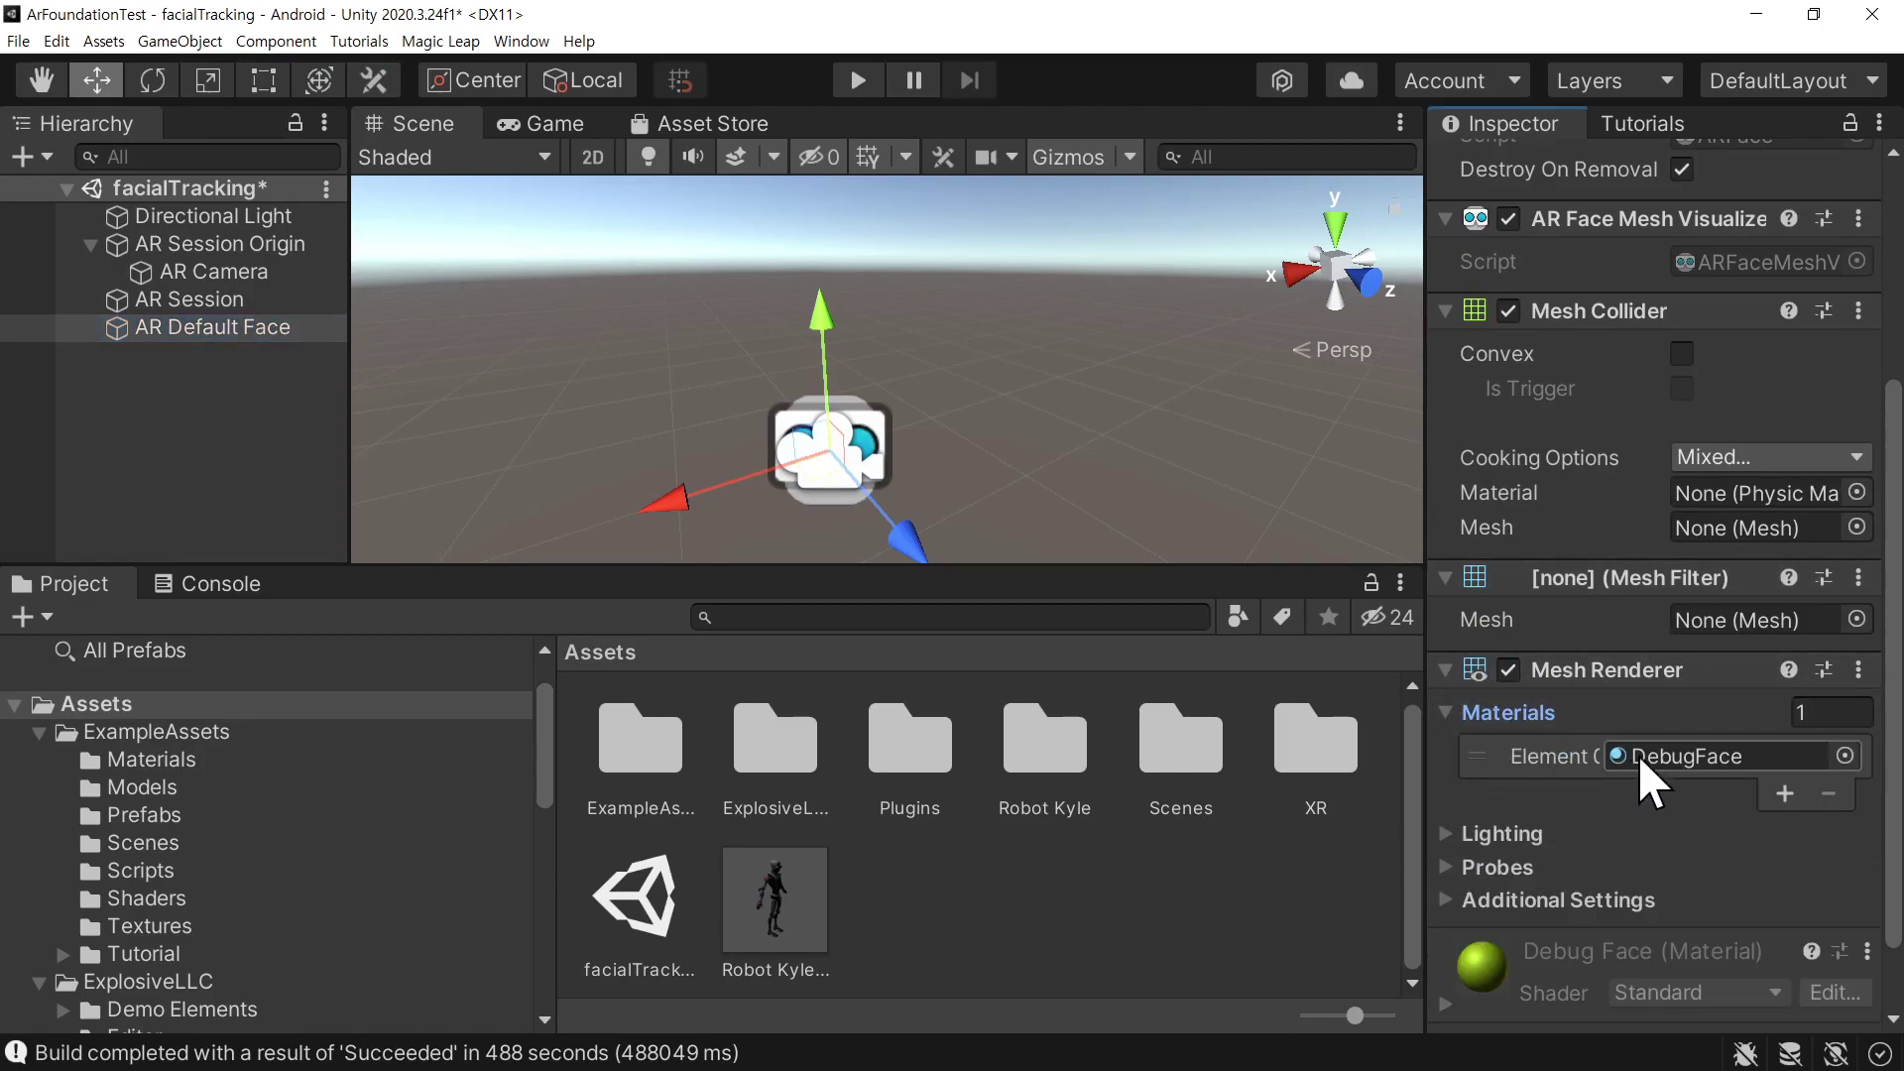
{"action": "left_click", "coordinate": [1701, 756]}
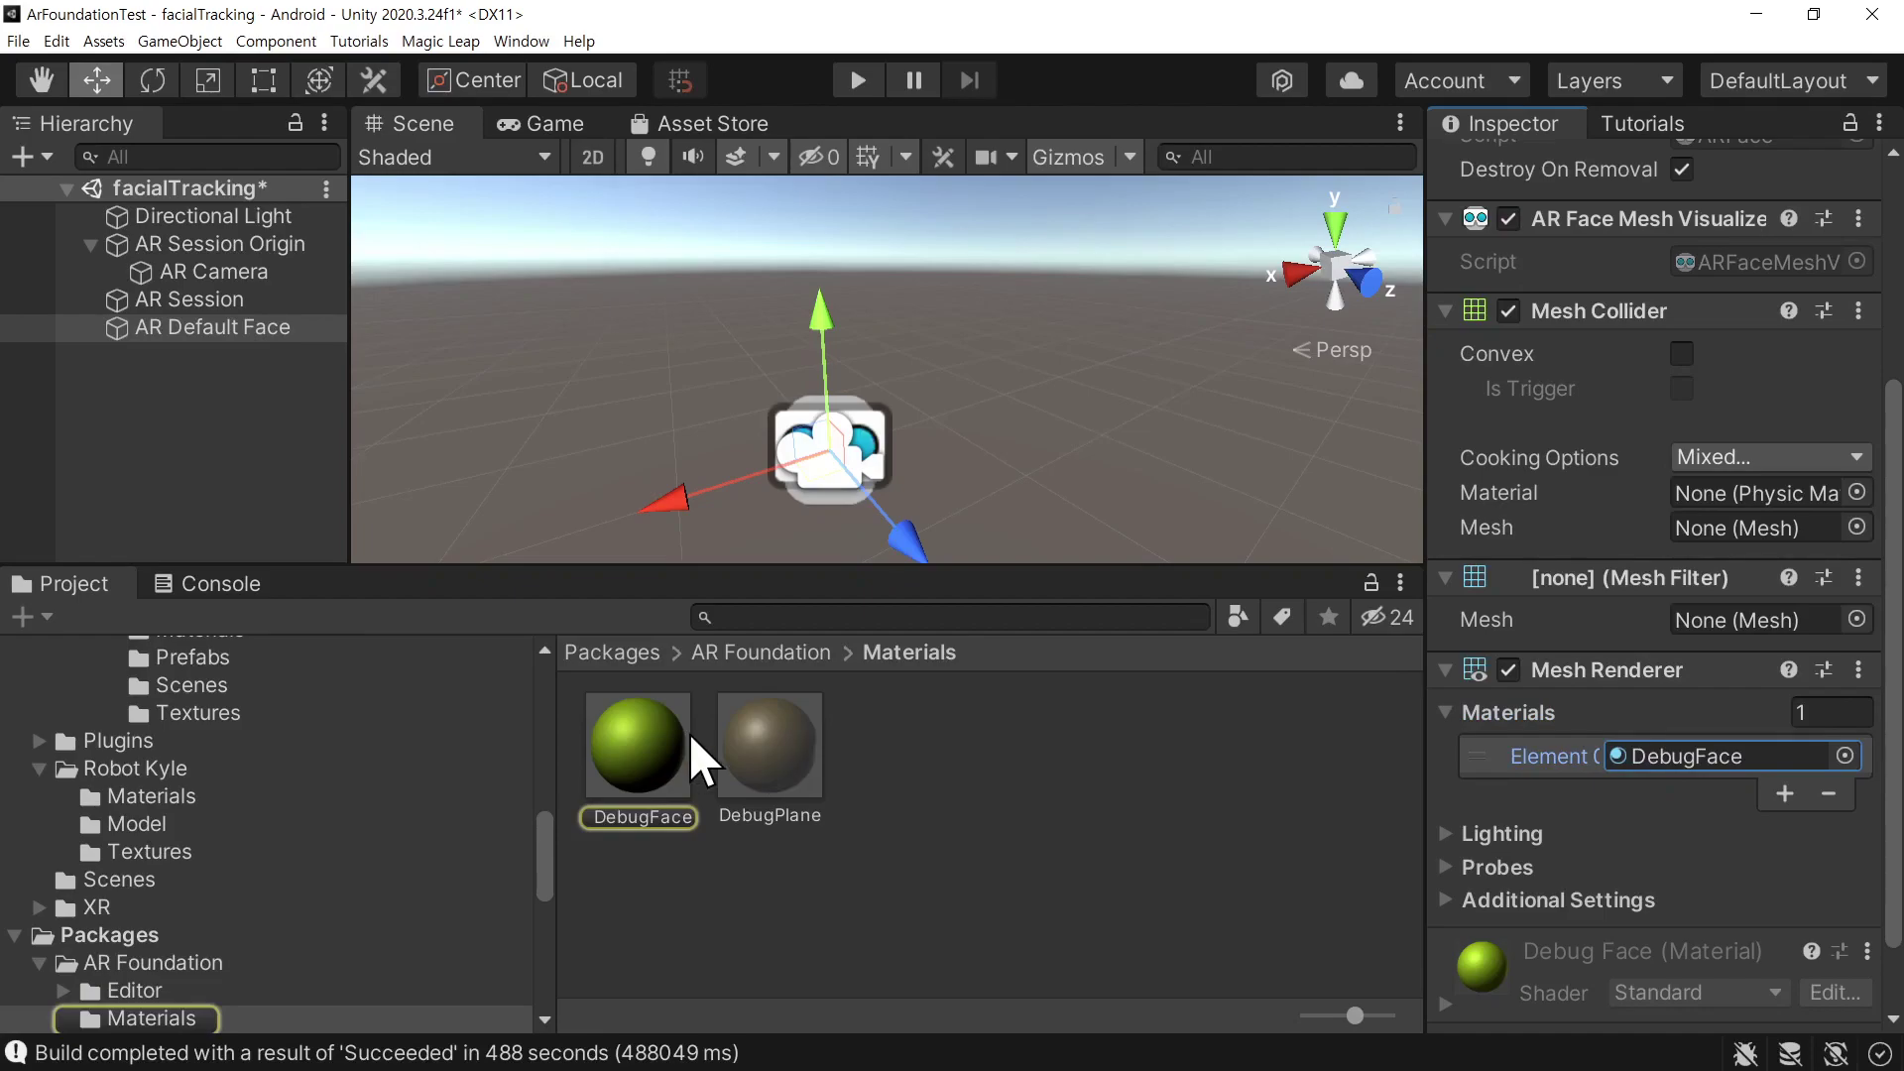
{"action": "left_click", "coordinate": [621, 756]}
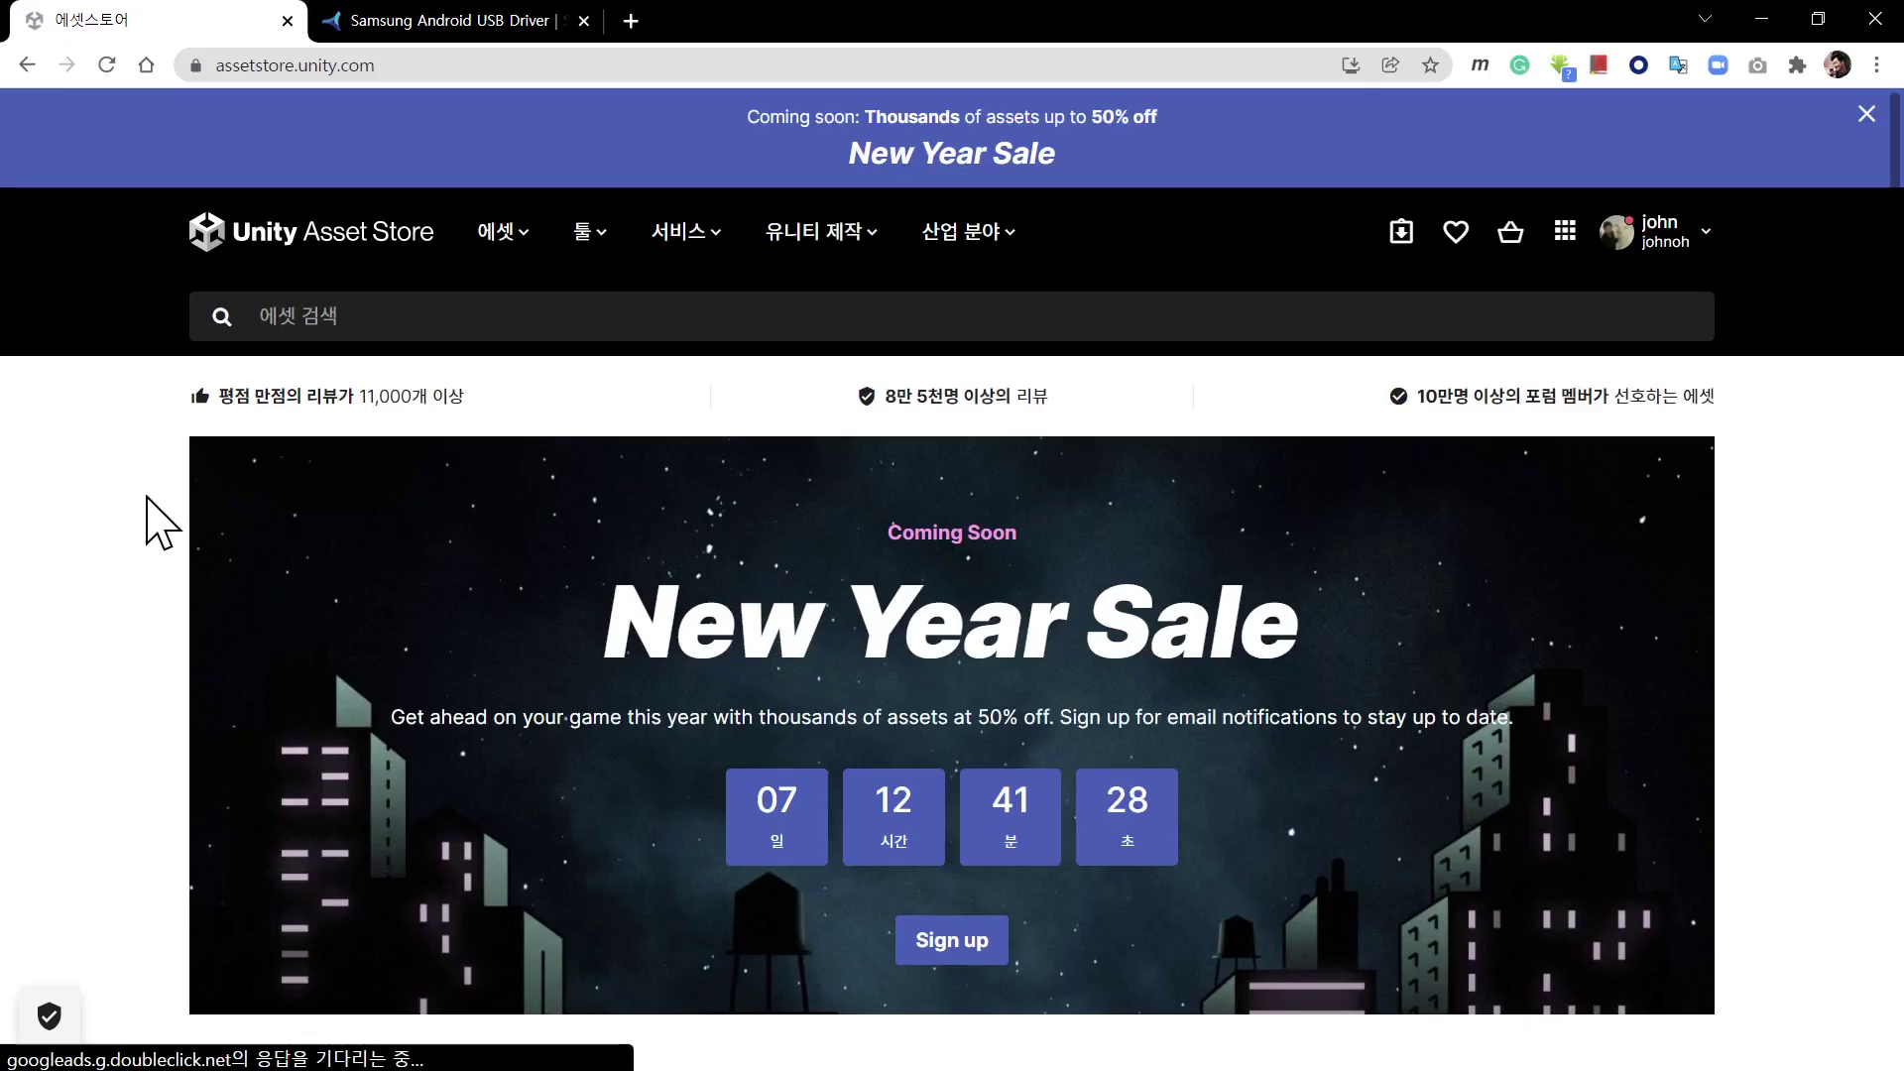
Search the Unity Asset Store in the browser for "ar face" and open the free AR Face Assets page
{"action": "left_click", "coordinate": [417, 313]}
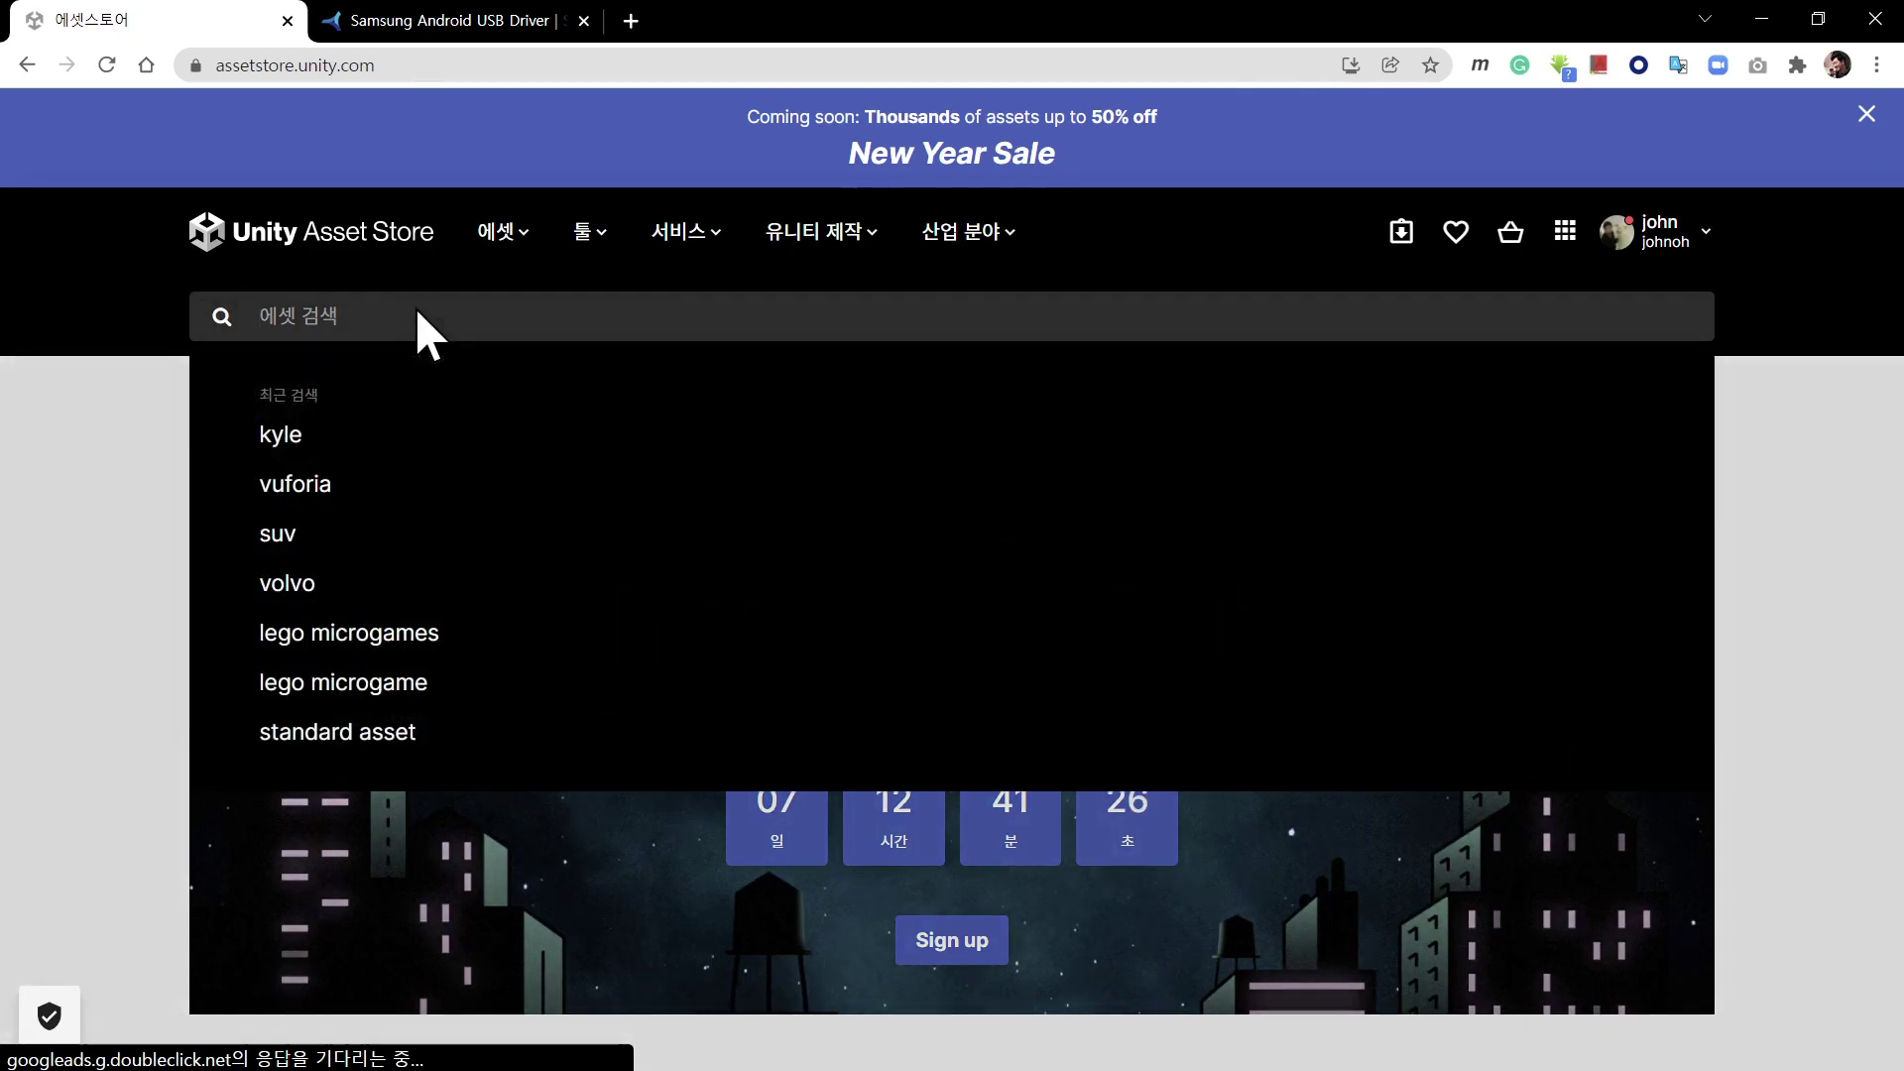
{"action": "type", "text": "ar fac"}
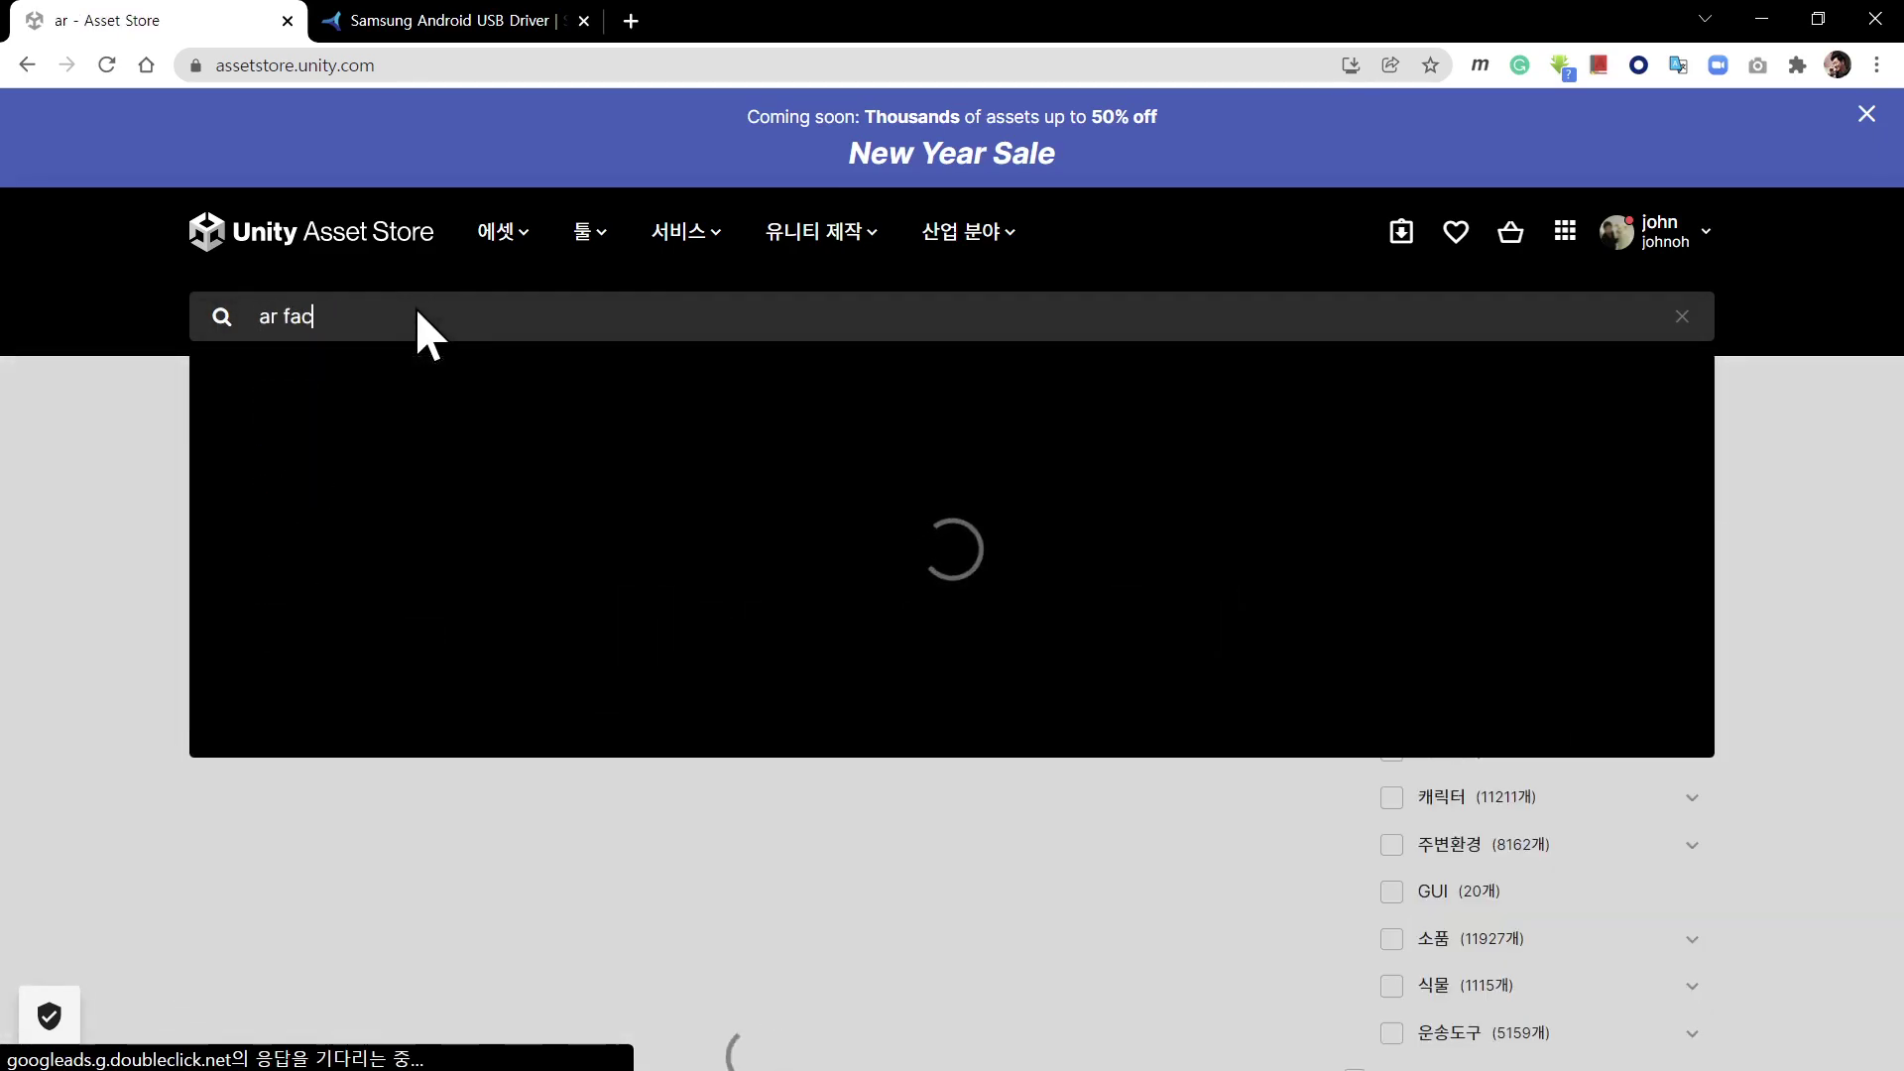
{"action": "type", "text": "e"}
{"action": "key", "text": "Return"}
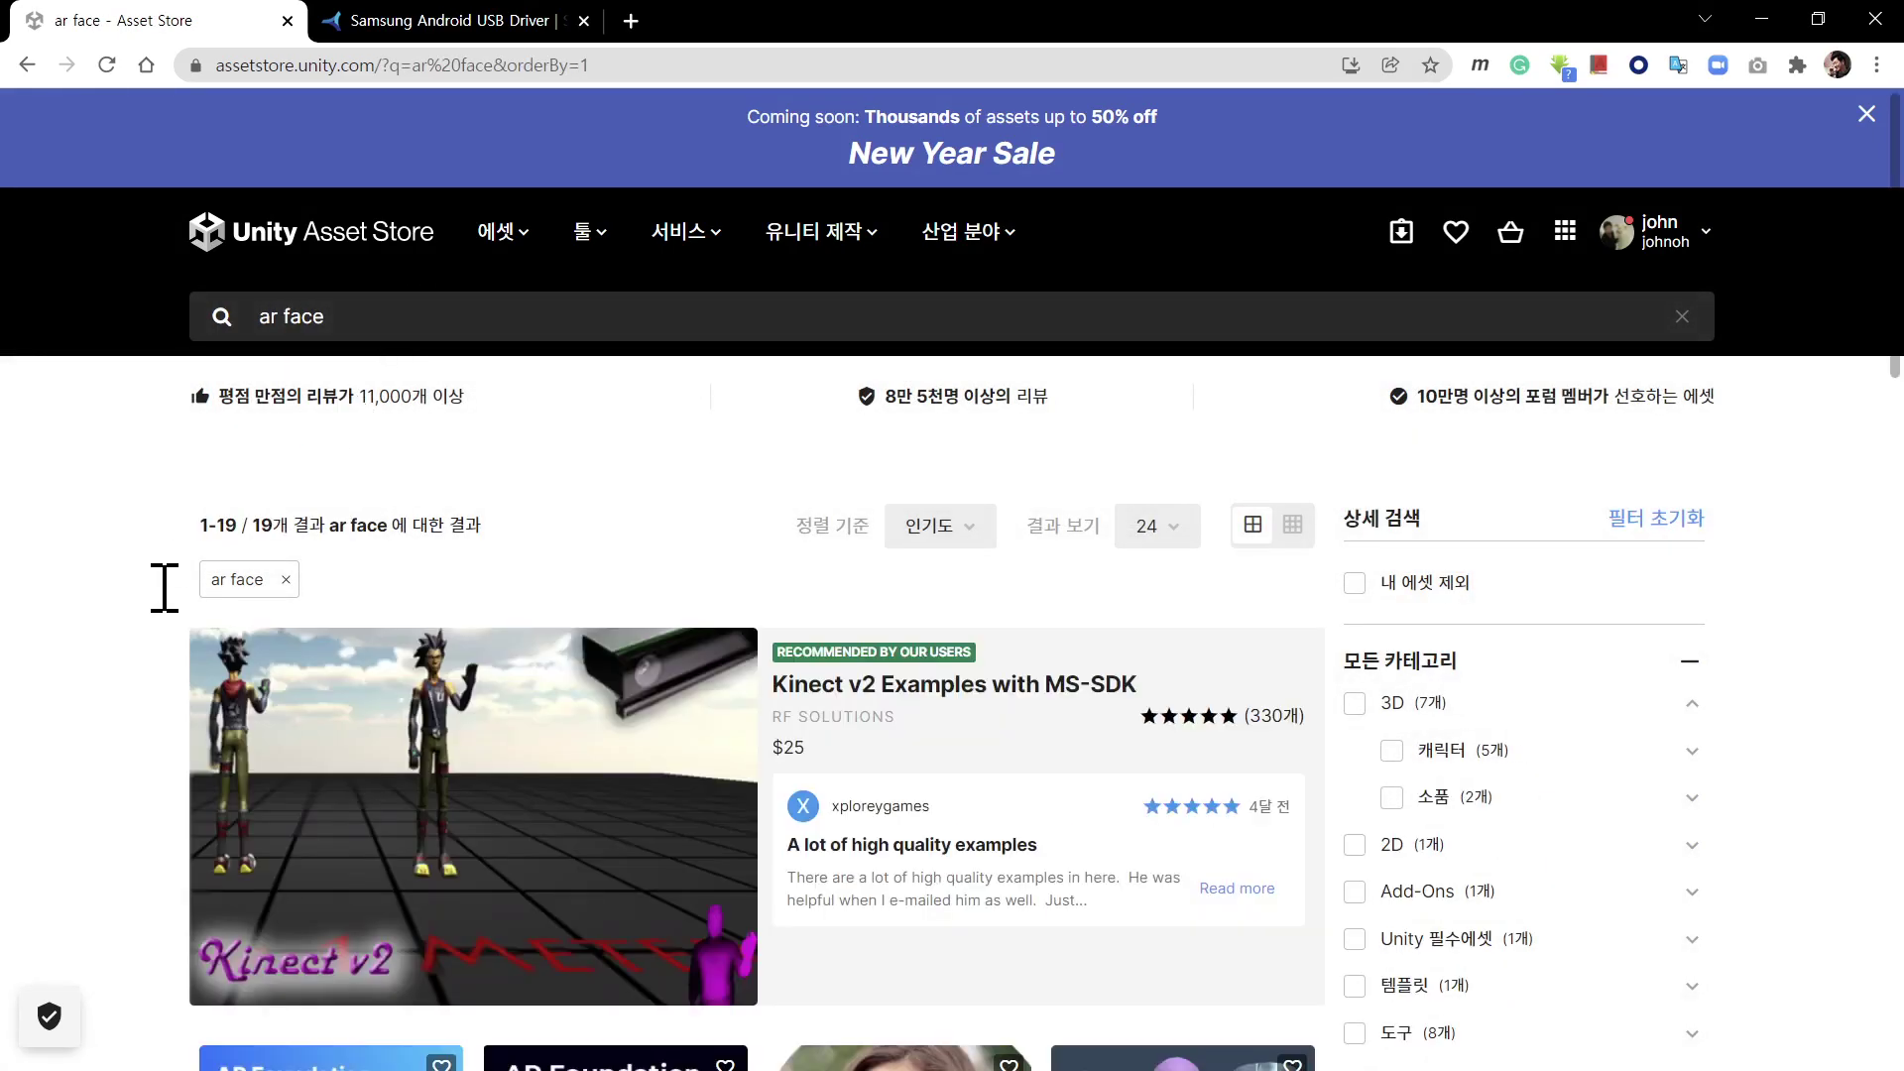
{"action": "scroll", "coordinate": [63, 701], "scroll_direction": "down", "scroll_amount": 5}
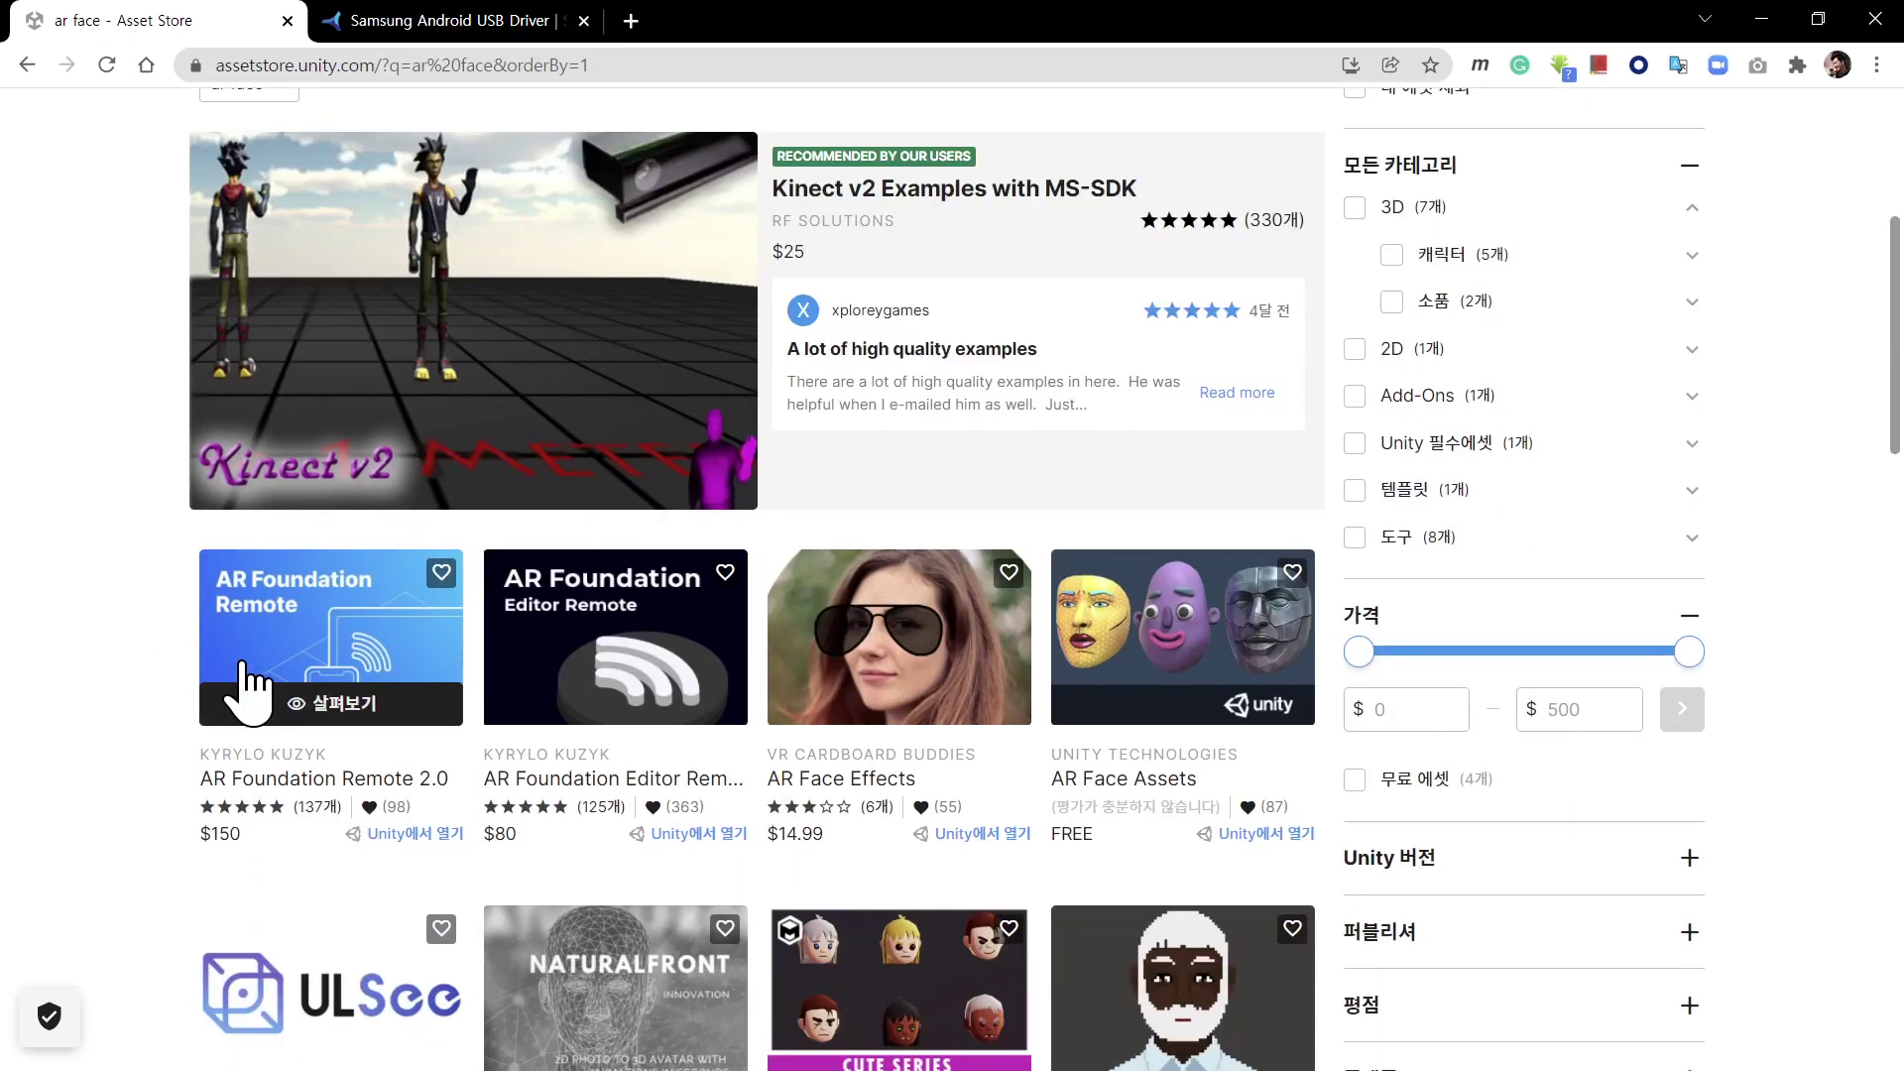
{"action": "left_click", "coordinate": [1140, 630]}
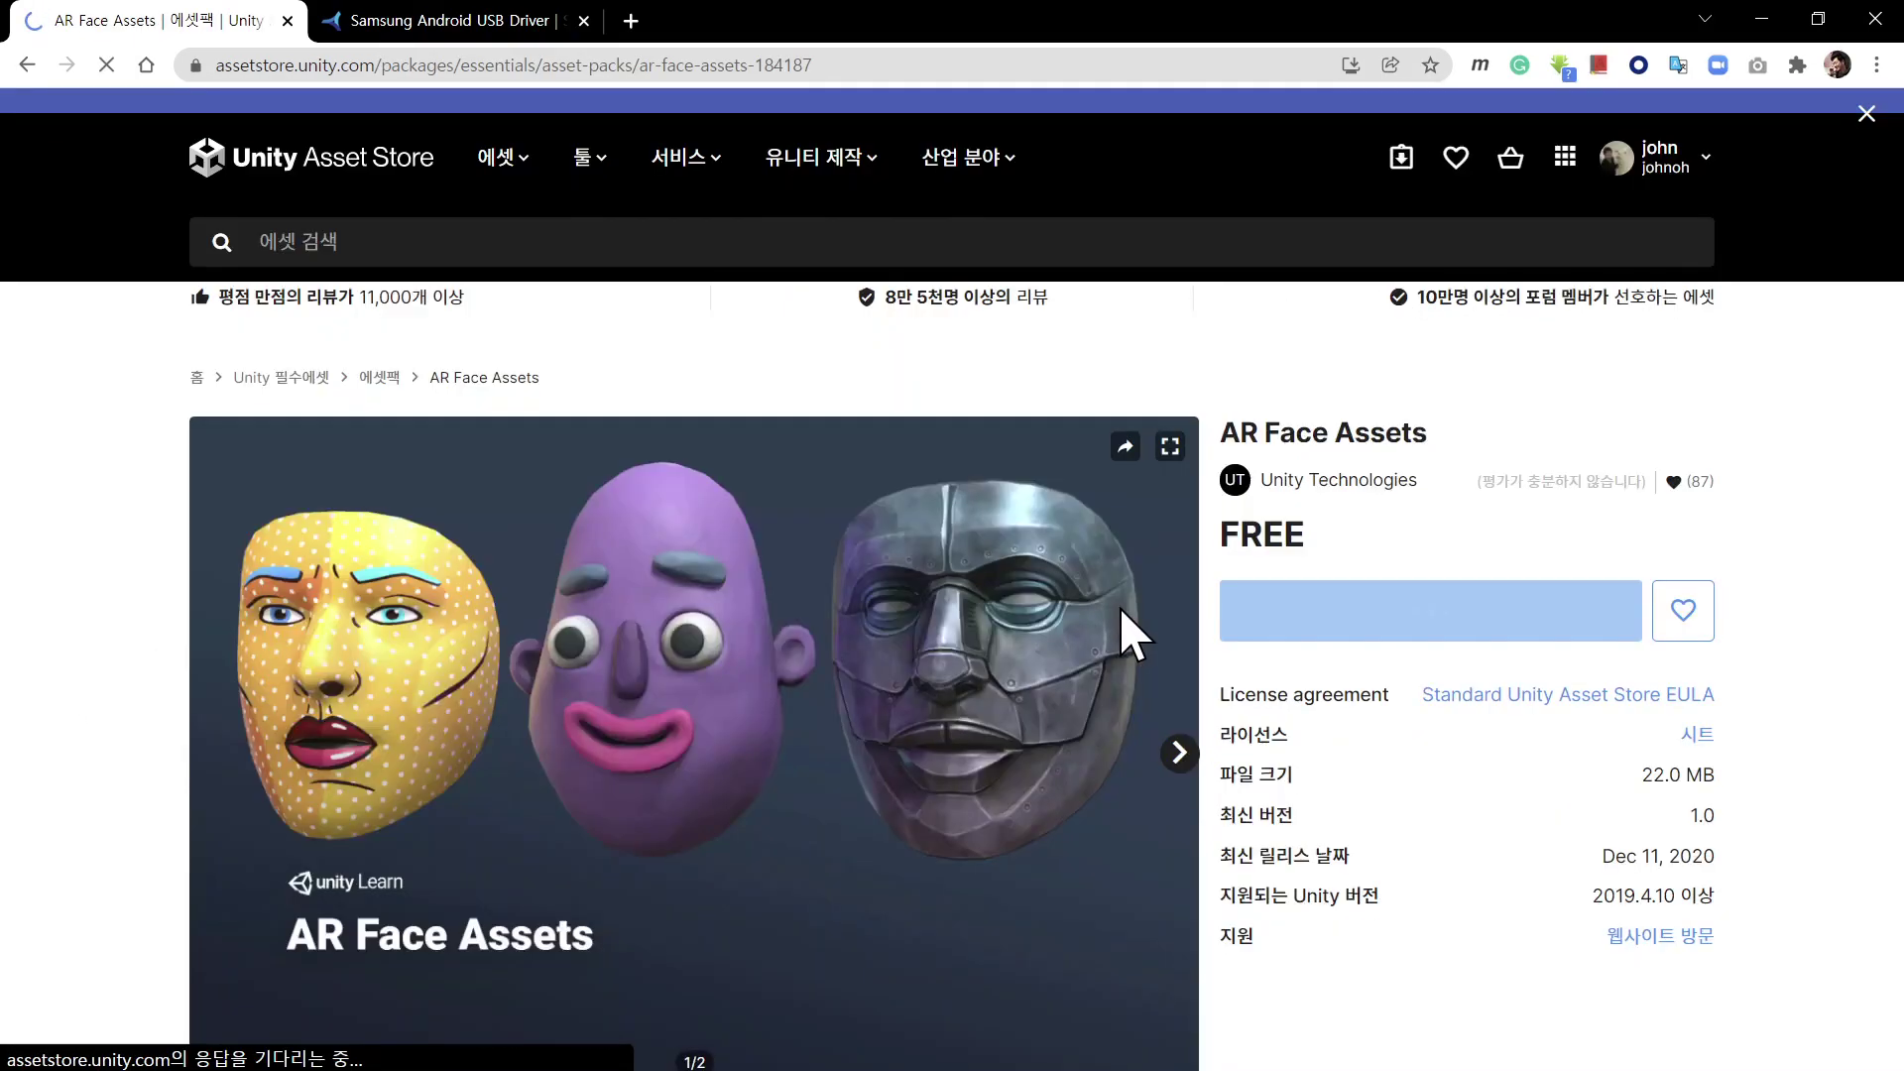
{"action": "scroll", "coordinate": [64, 710], "scroll_direction": "down", "scroll_amount": 2}
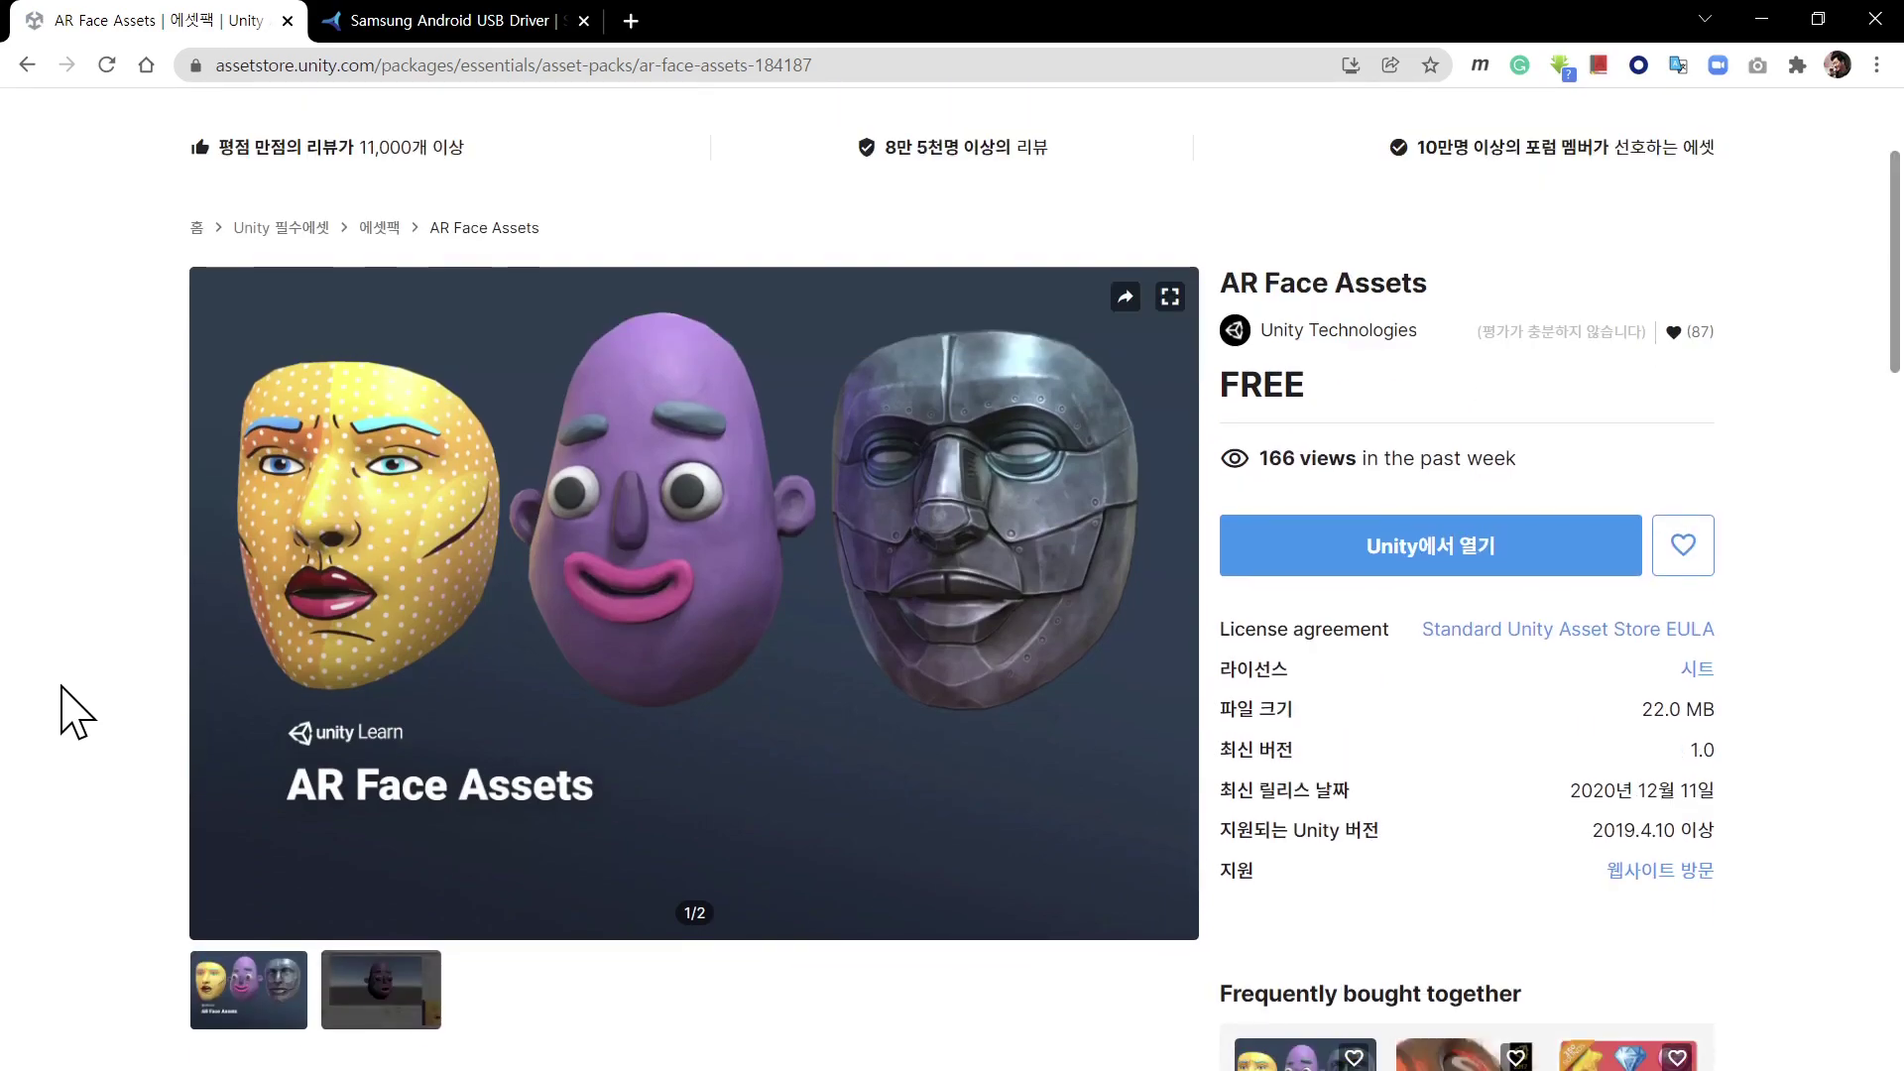
{"action": "scroll", "coordinate": [62, 686], "scroll_direction": "up", "scroll_amount": 1}
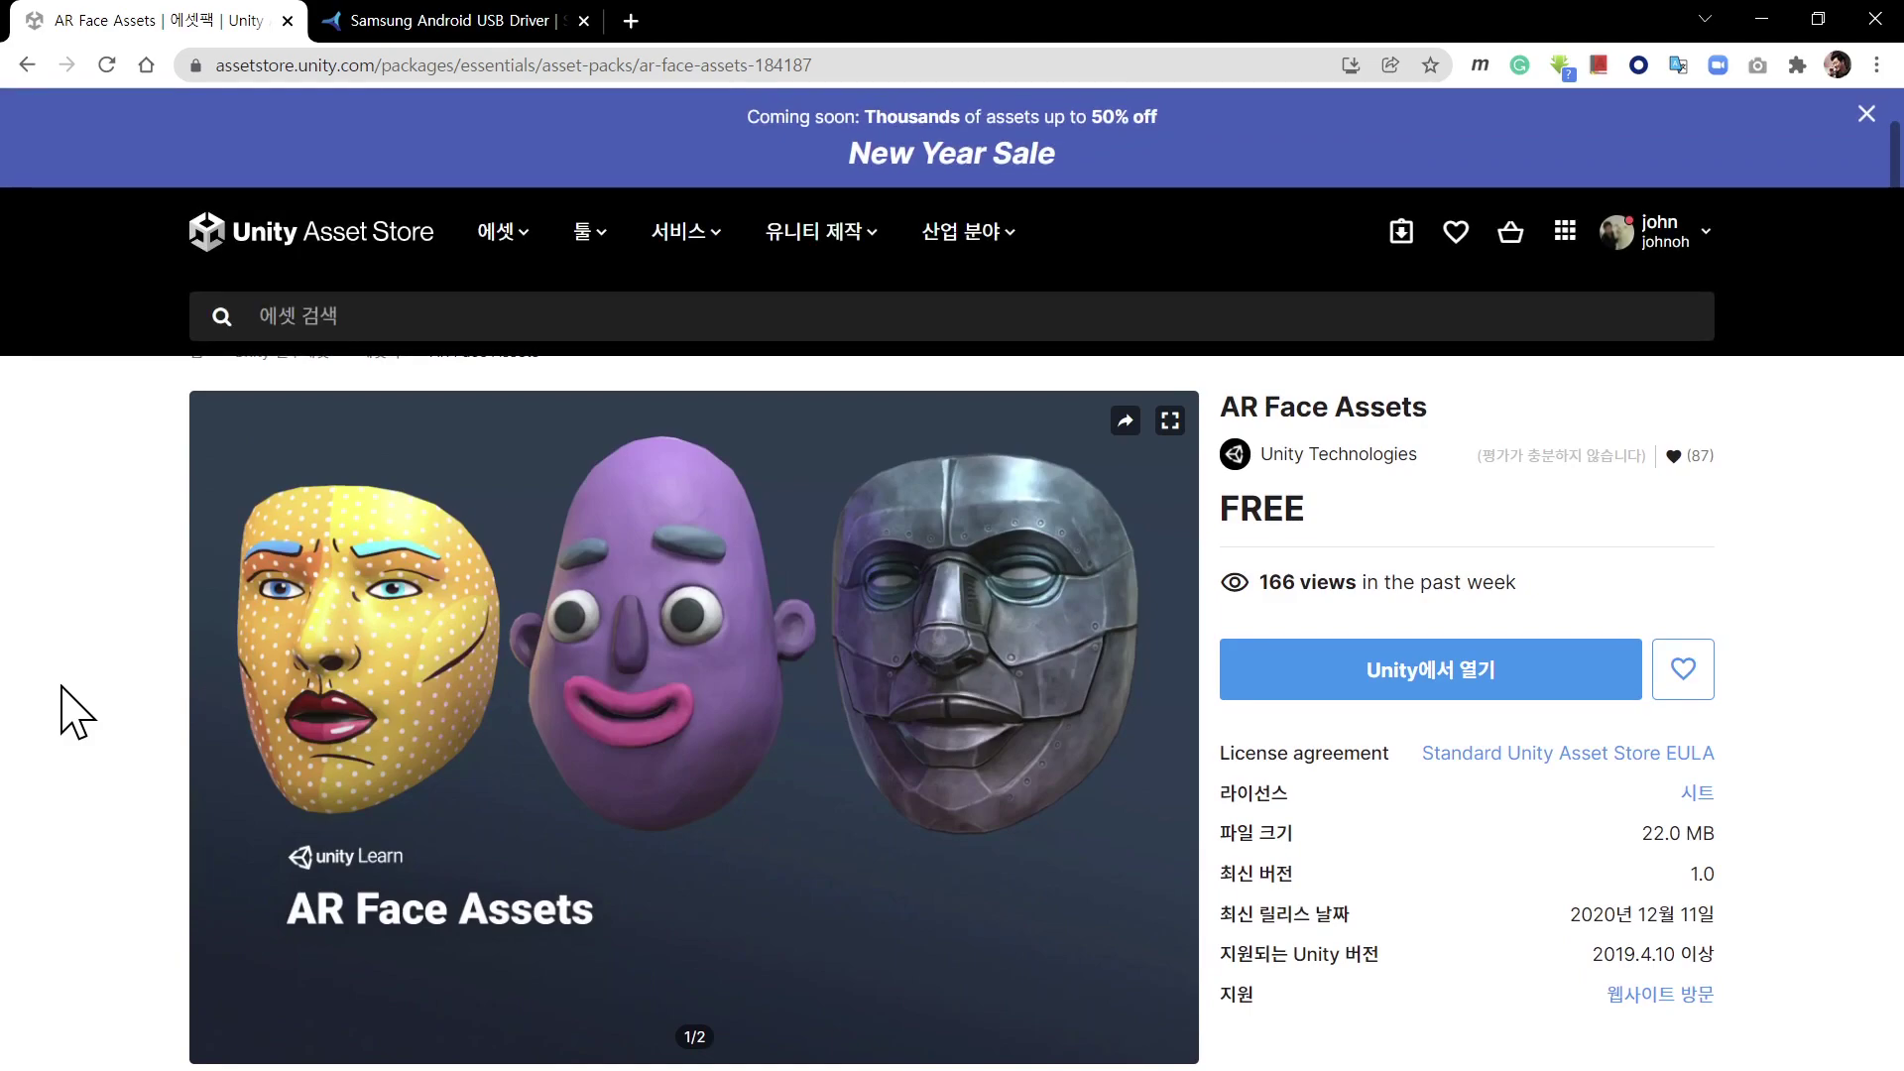
Open AR Face Assets in Unity, download it, and import all of its files into the project
{"action": "left_click", "coordinate": [1560, 674]}
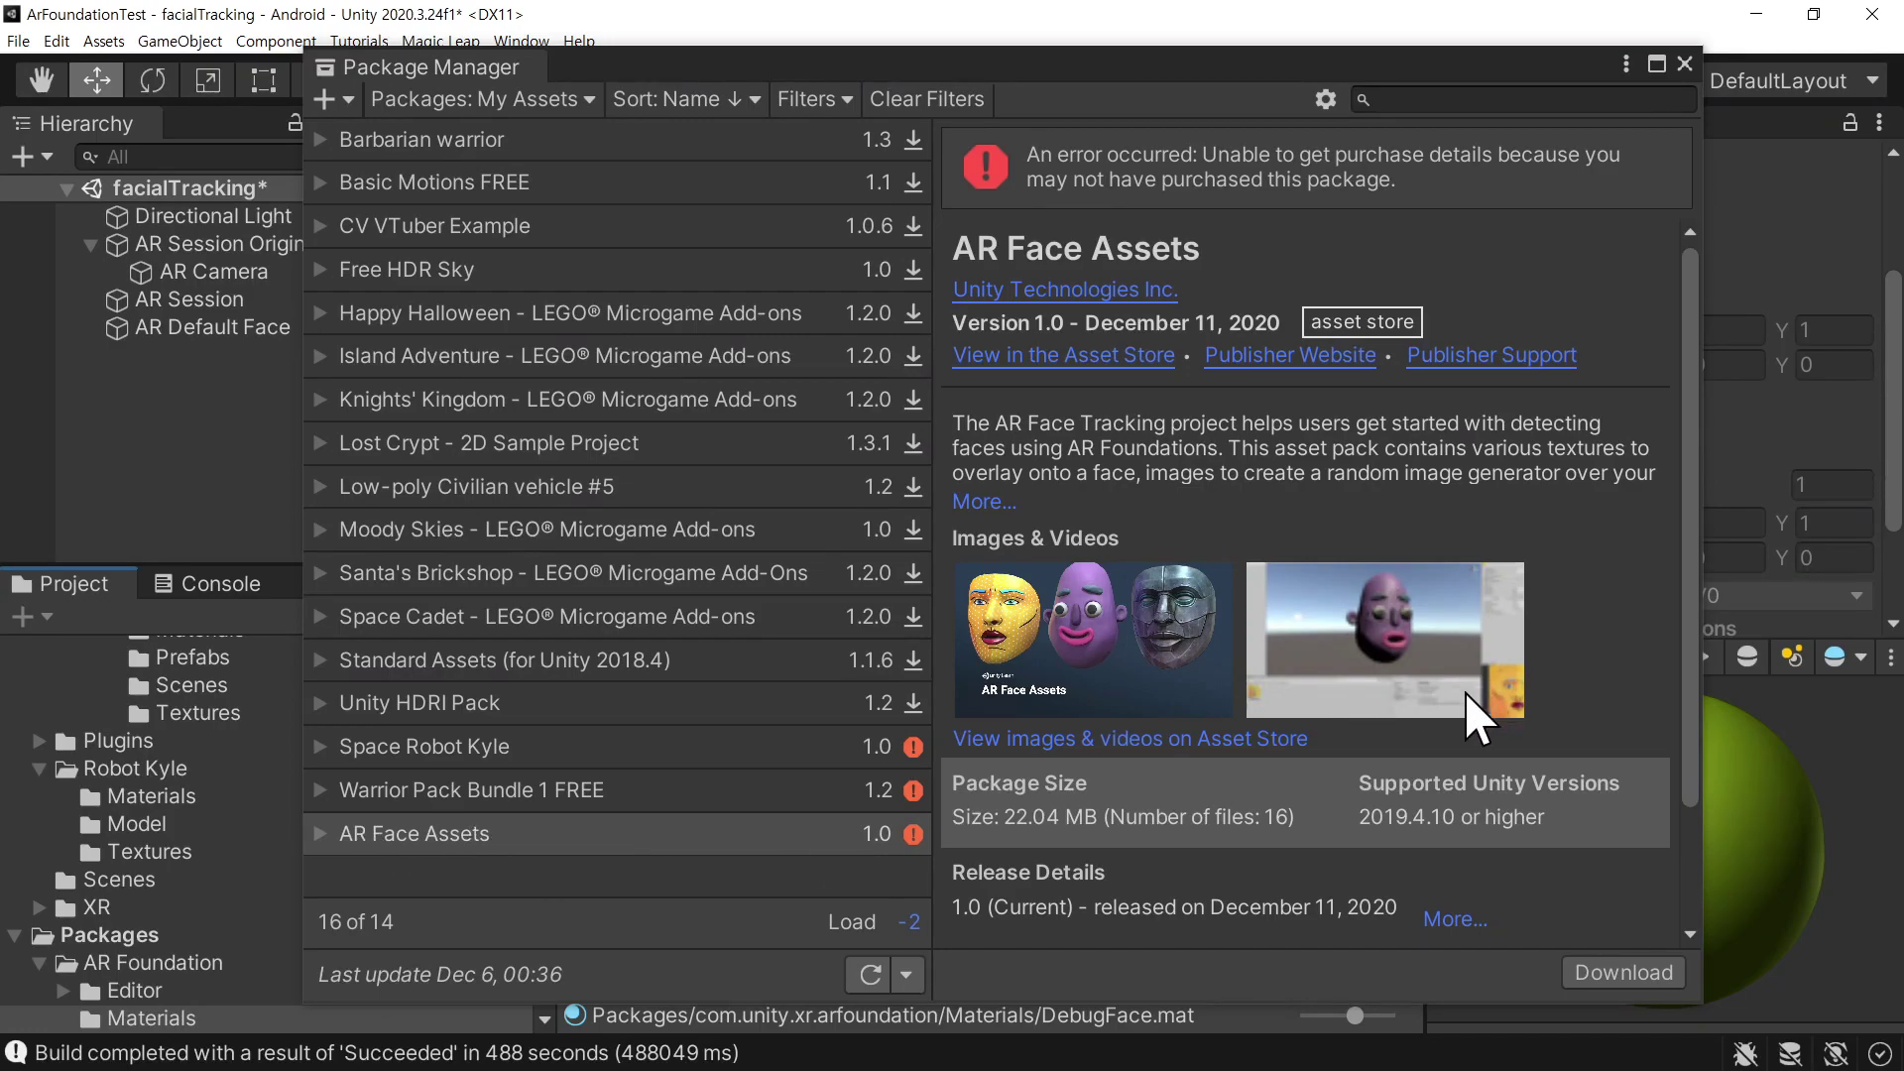
{"action": "left_click", "coordinate": [1631, 973]}
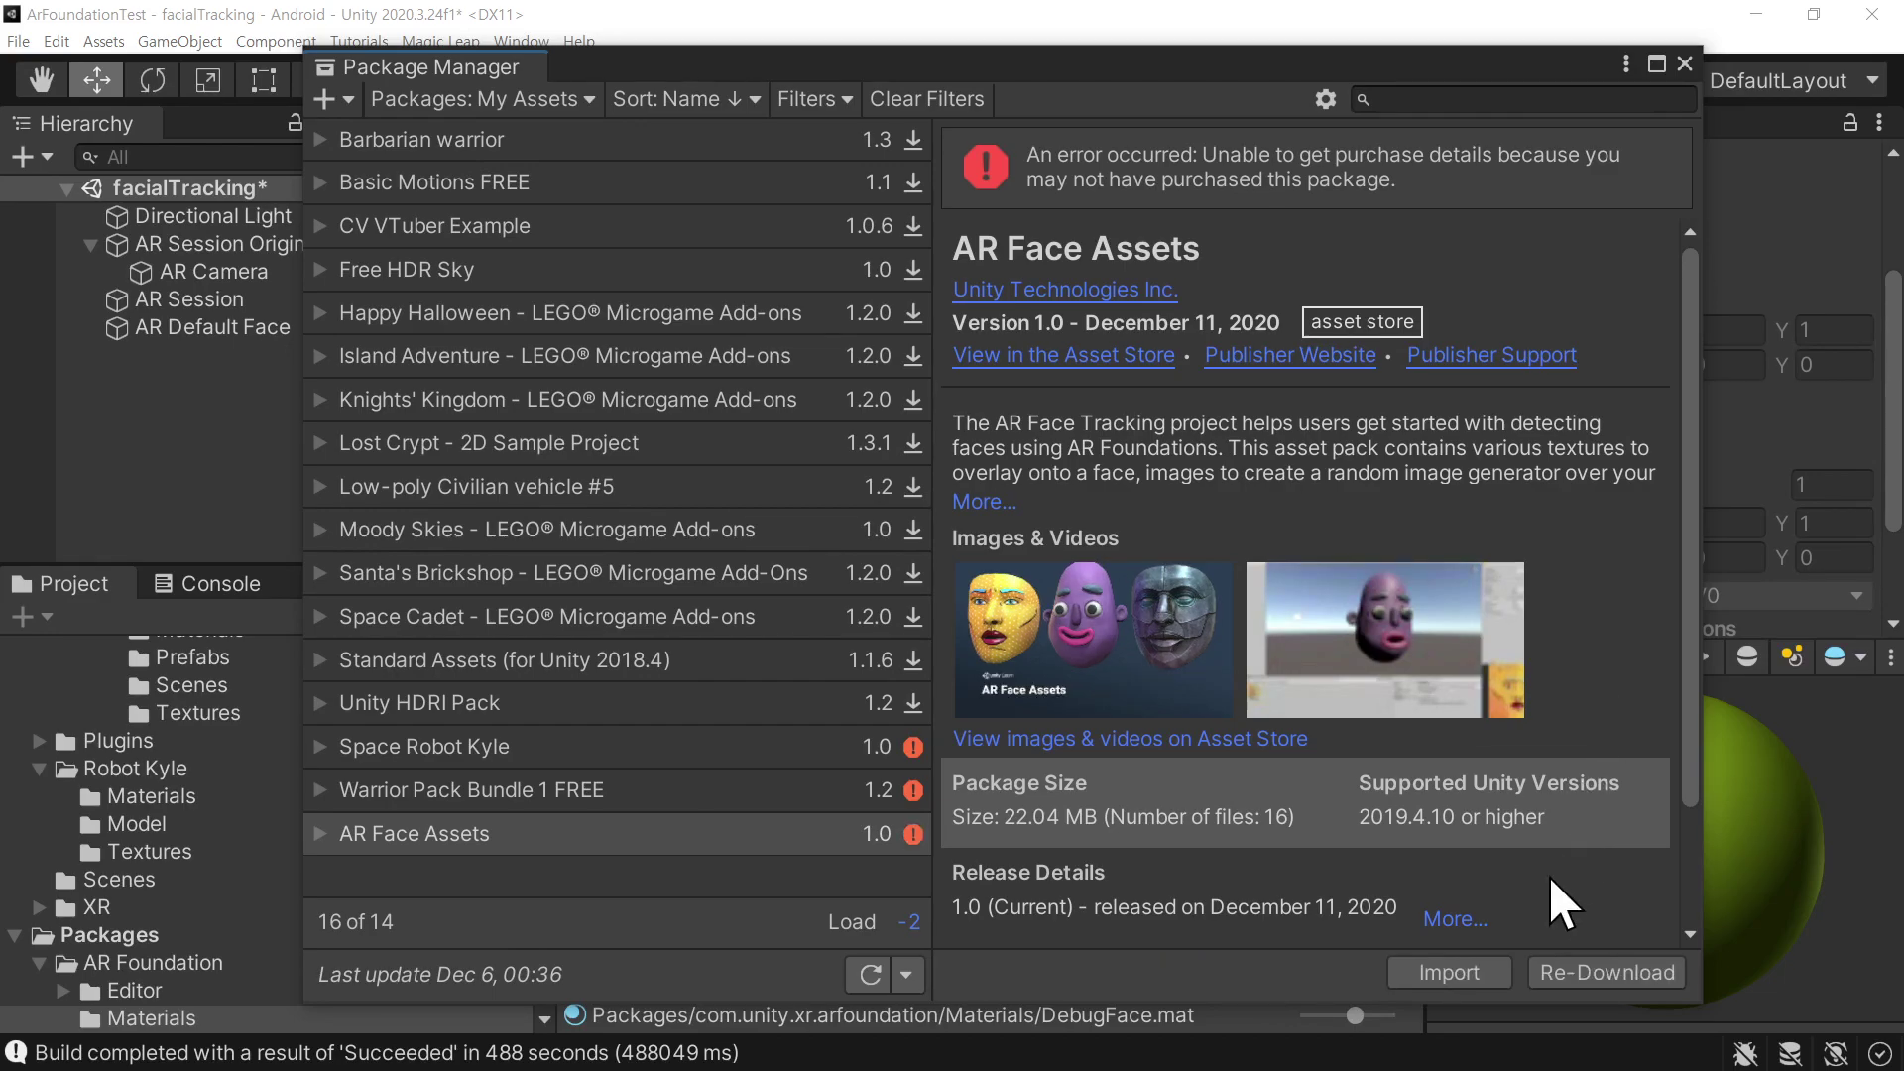
{"action": "left_click", "coordinate": [1496, 976]}
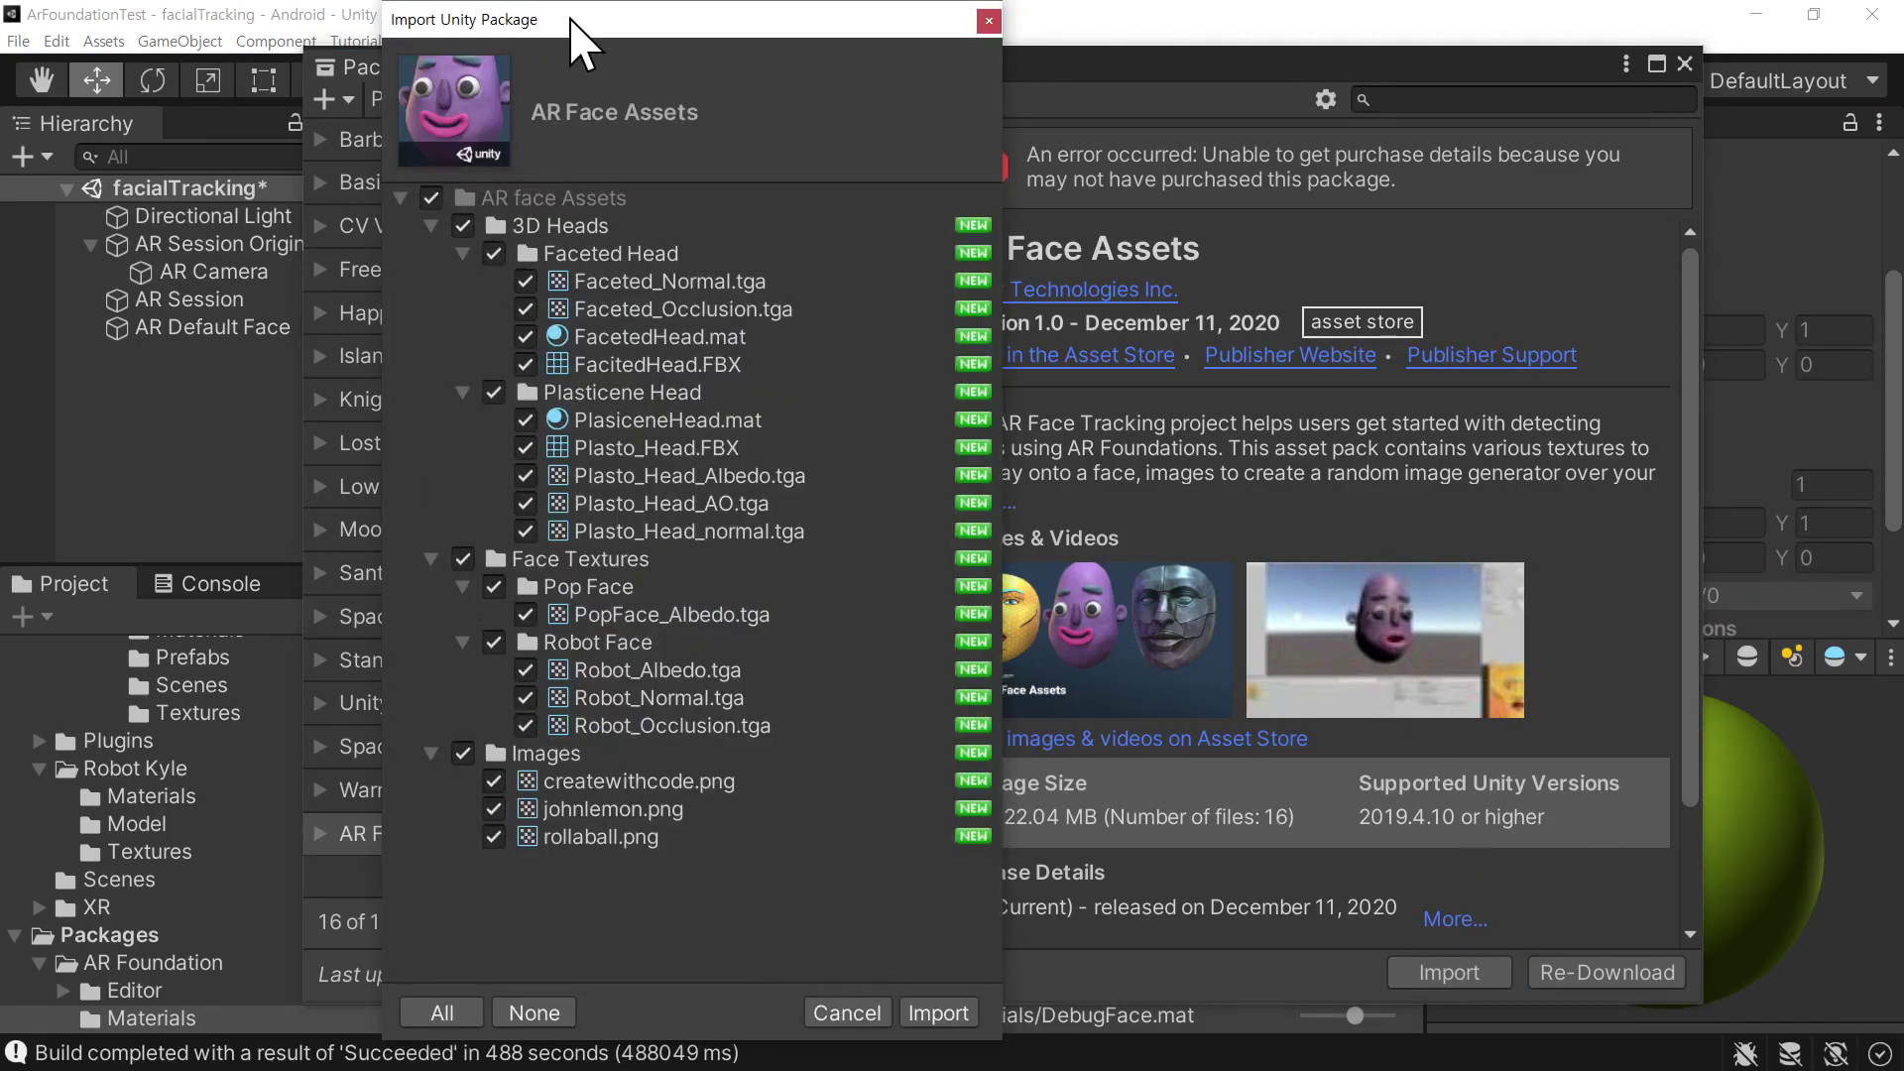
{"action": "left_click_drag", "start_coordinate": [577, 20], "coordinate": [567, 28]}
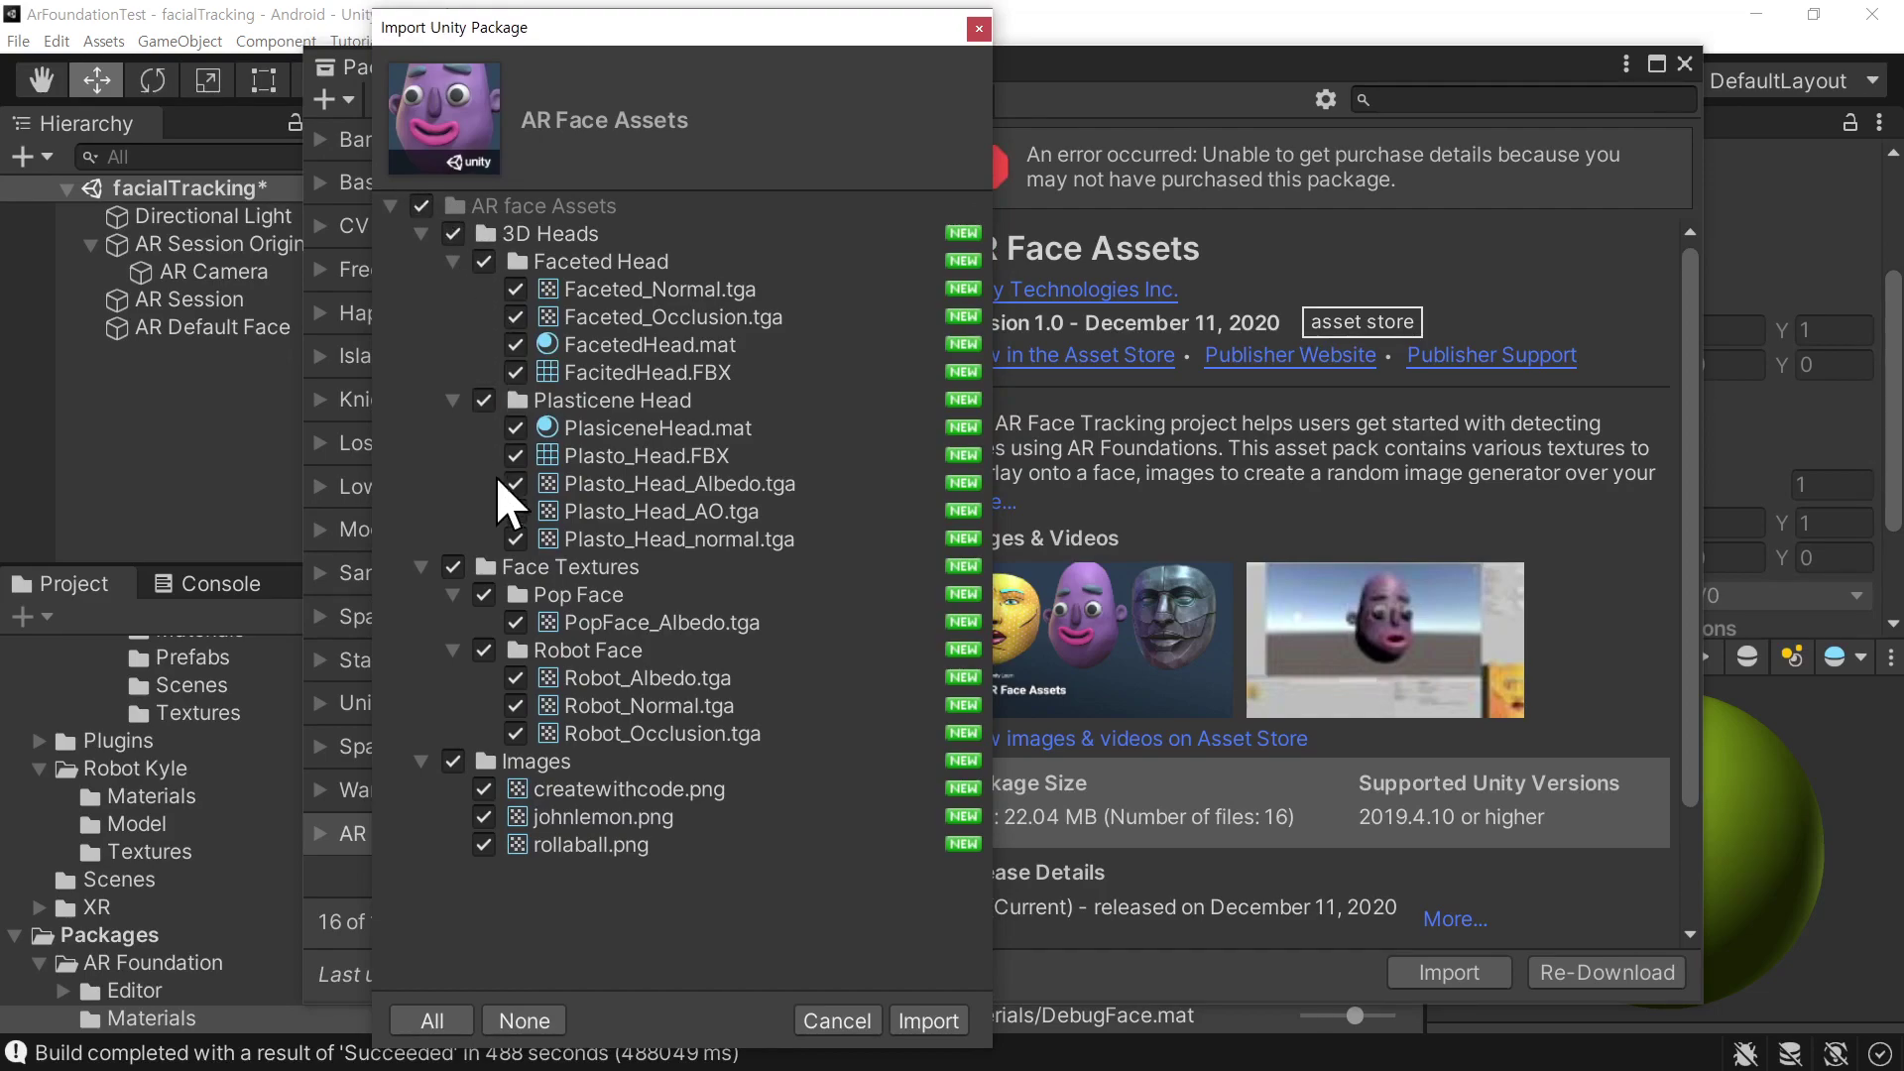
{"action": "left_click", "coordinate": [937, 1021]}
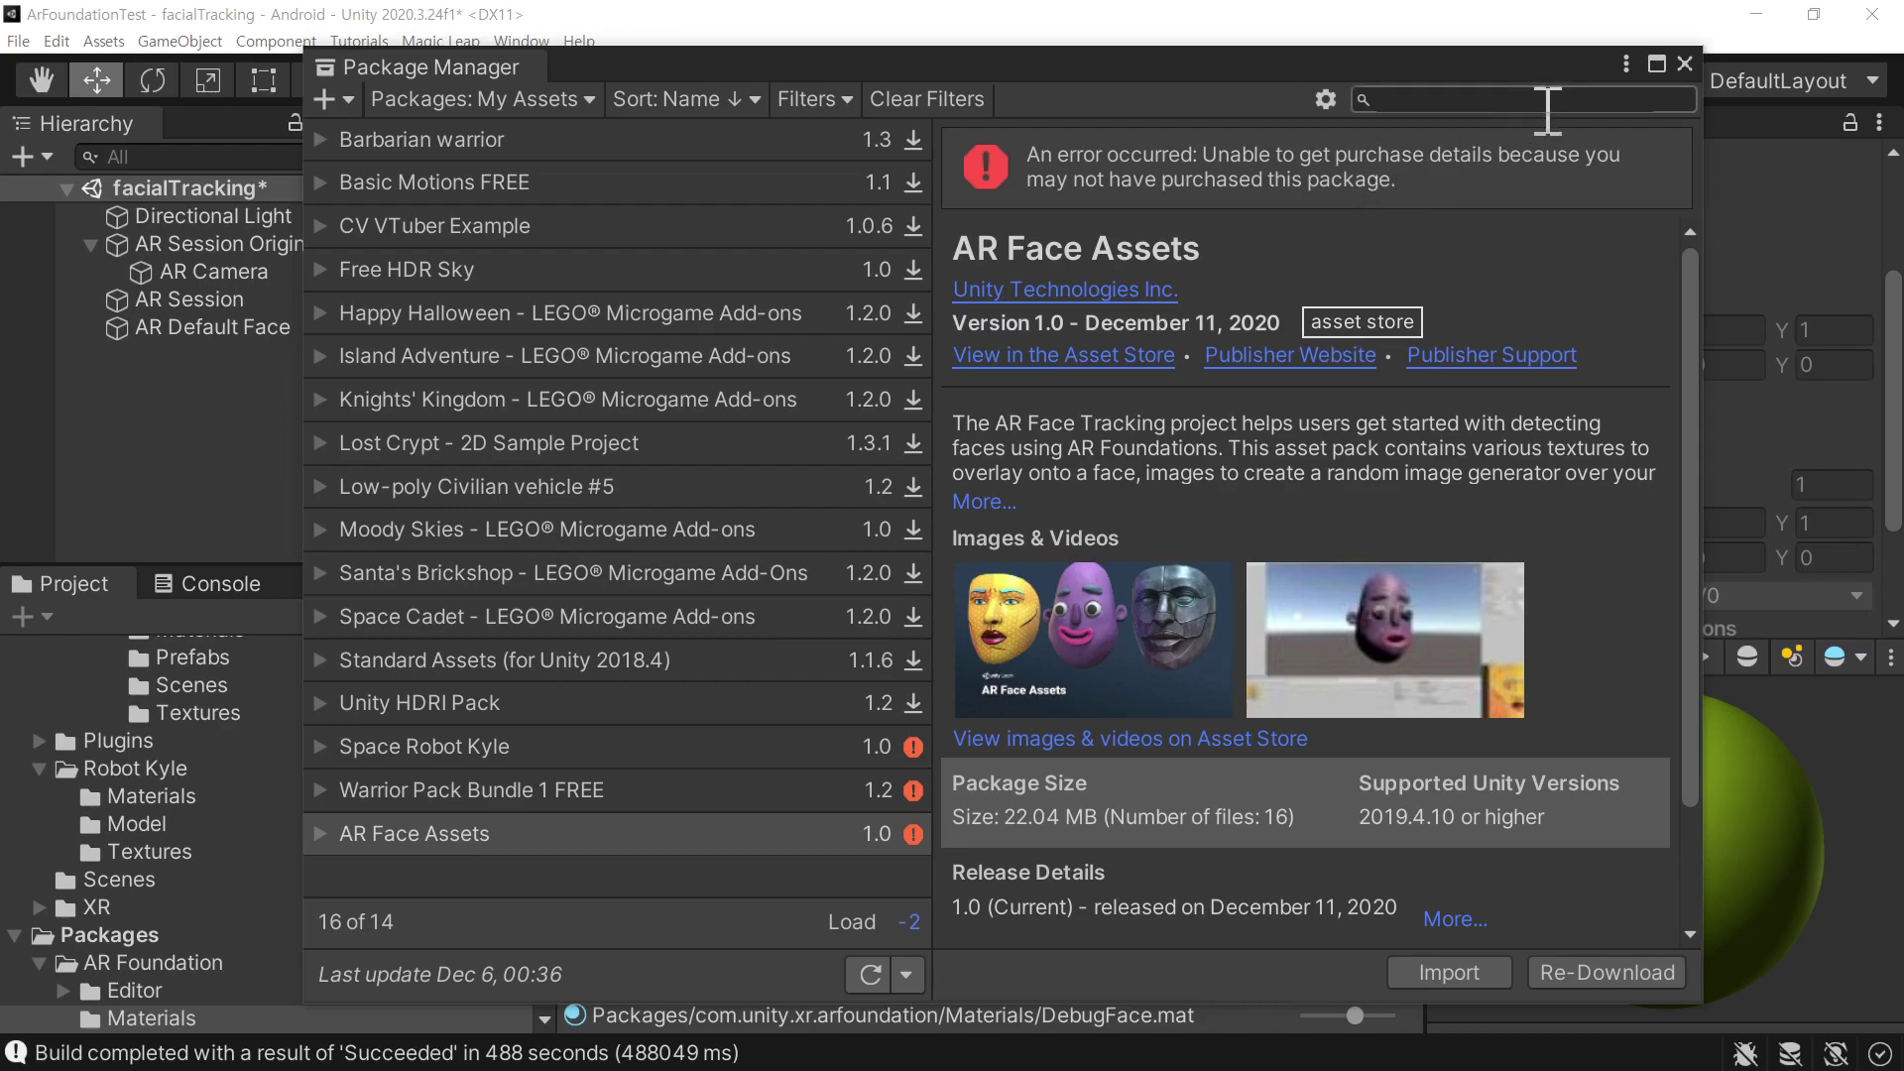
{"action": "left_click", "coordinate": [1684, 64]}
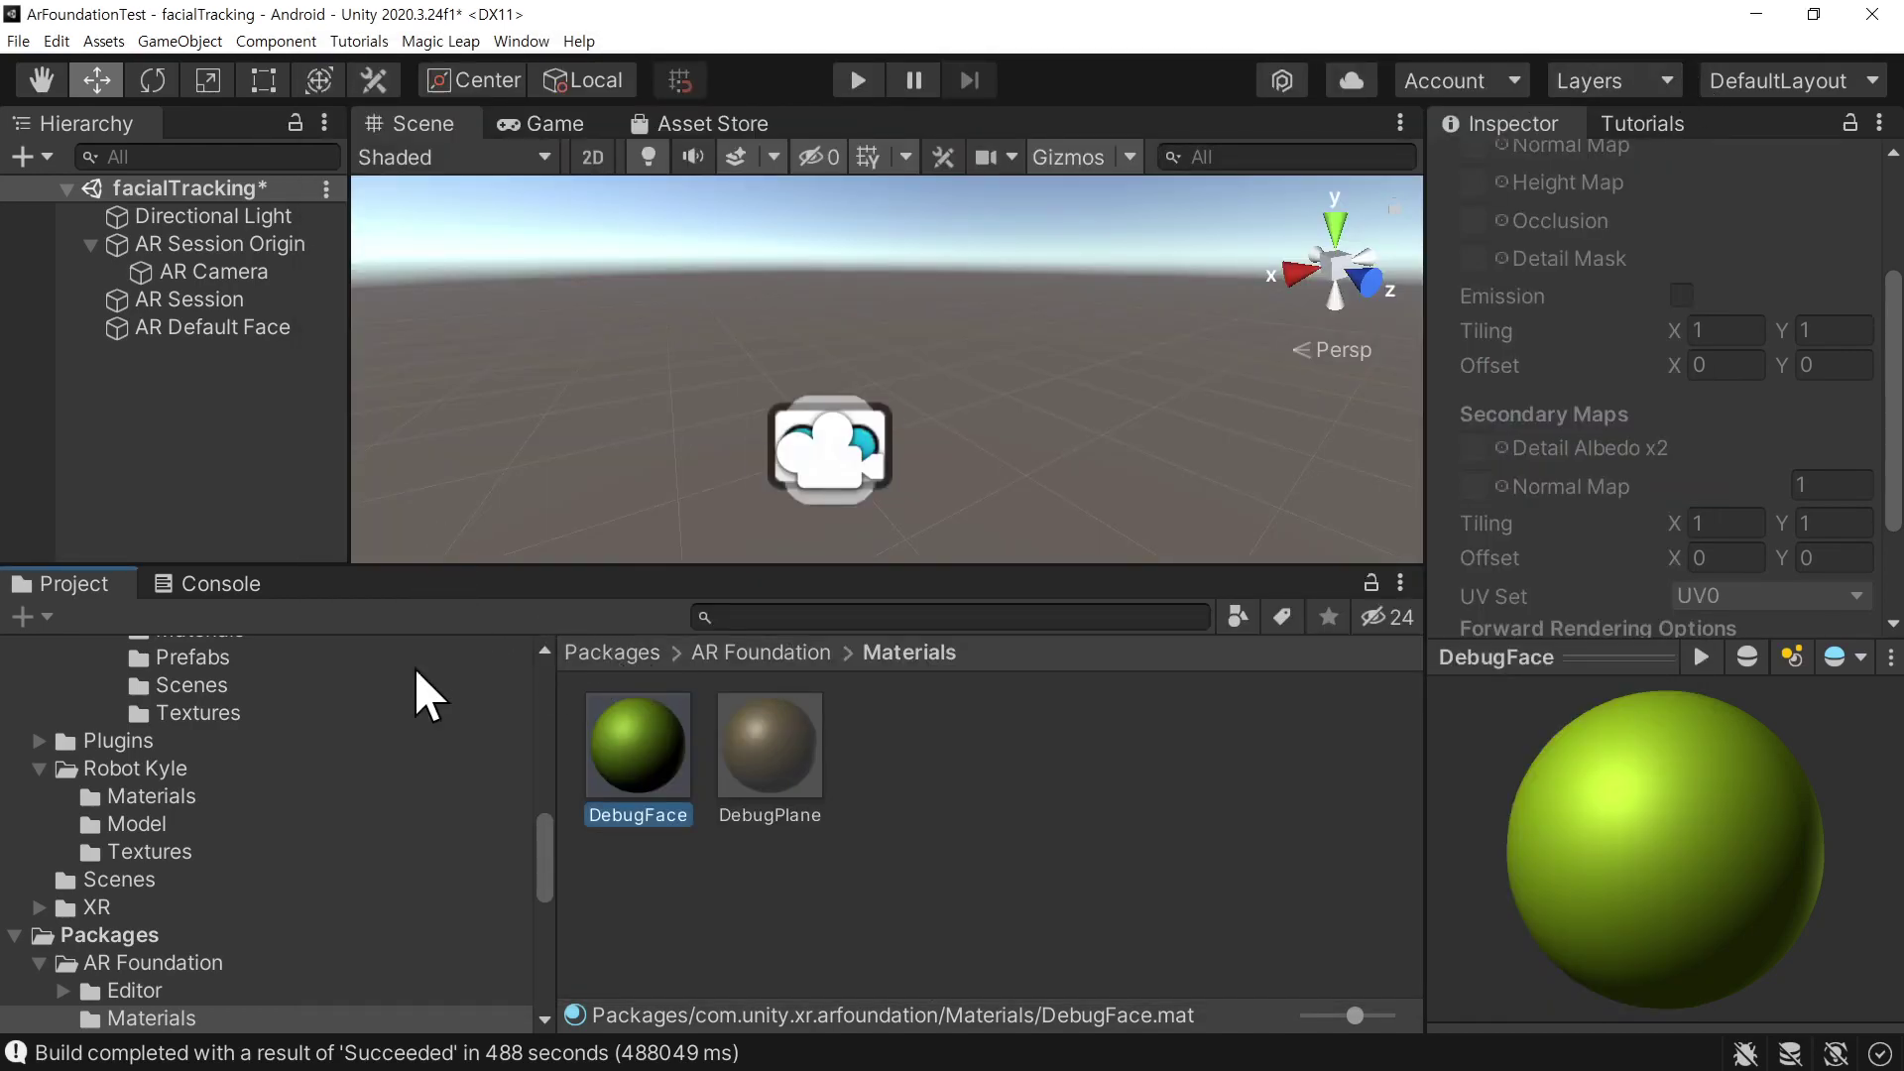
Apply the PopFace_Albedo texture from the AR face Assets Pop Face folder to the AR Default Face object
{"action": "scroll", "coordinate": [229, 771], "scroll_direction": "up", "scroll_amount": 5}
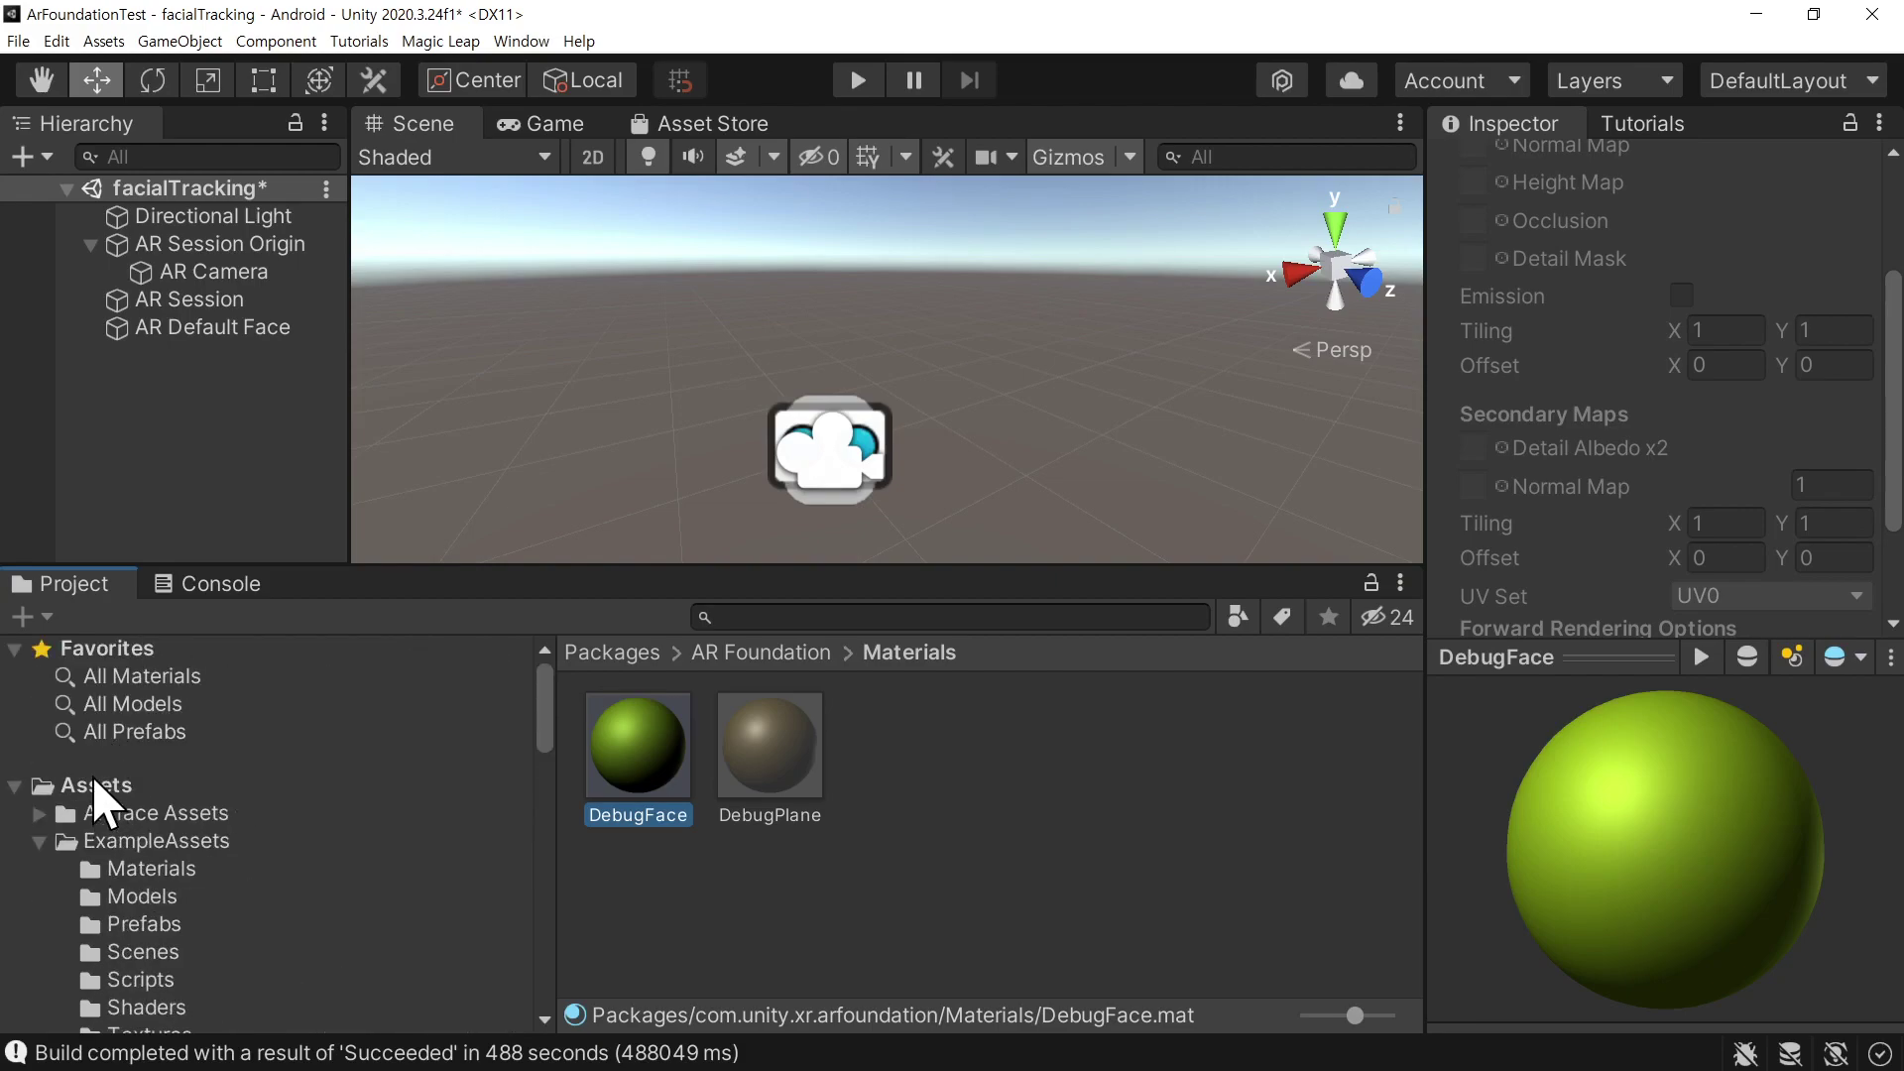
{"action": "left_click", "coordinate": [44, 785]}
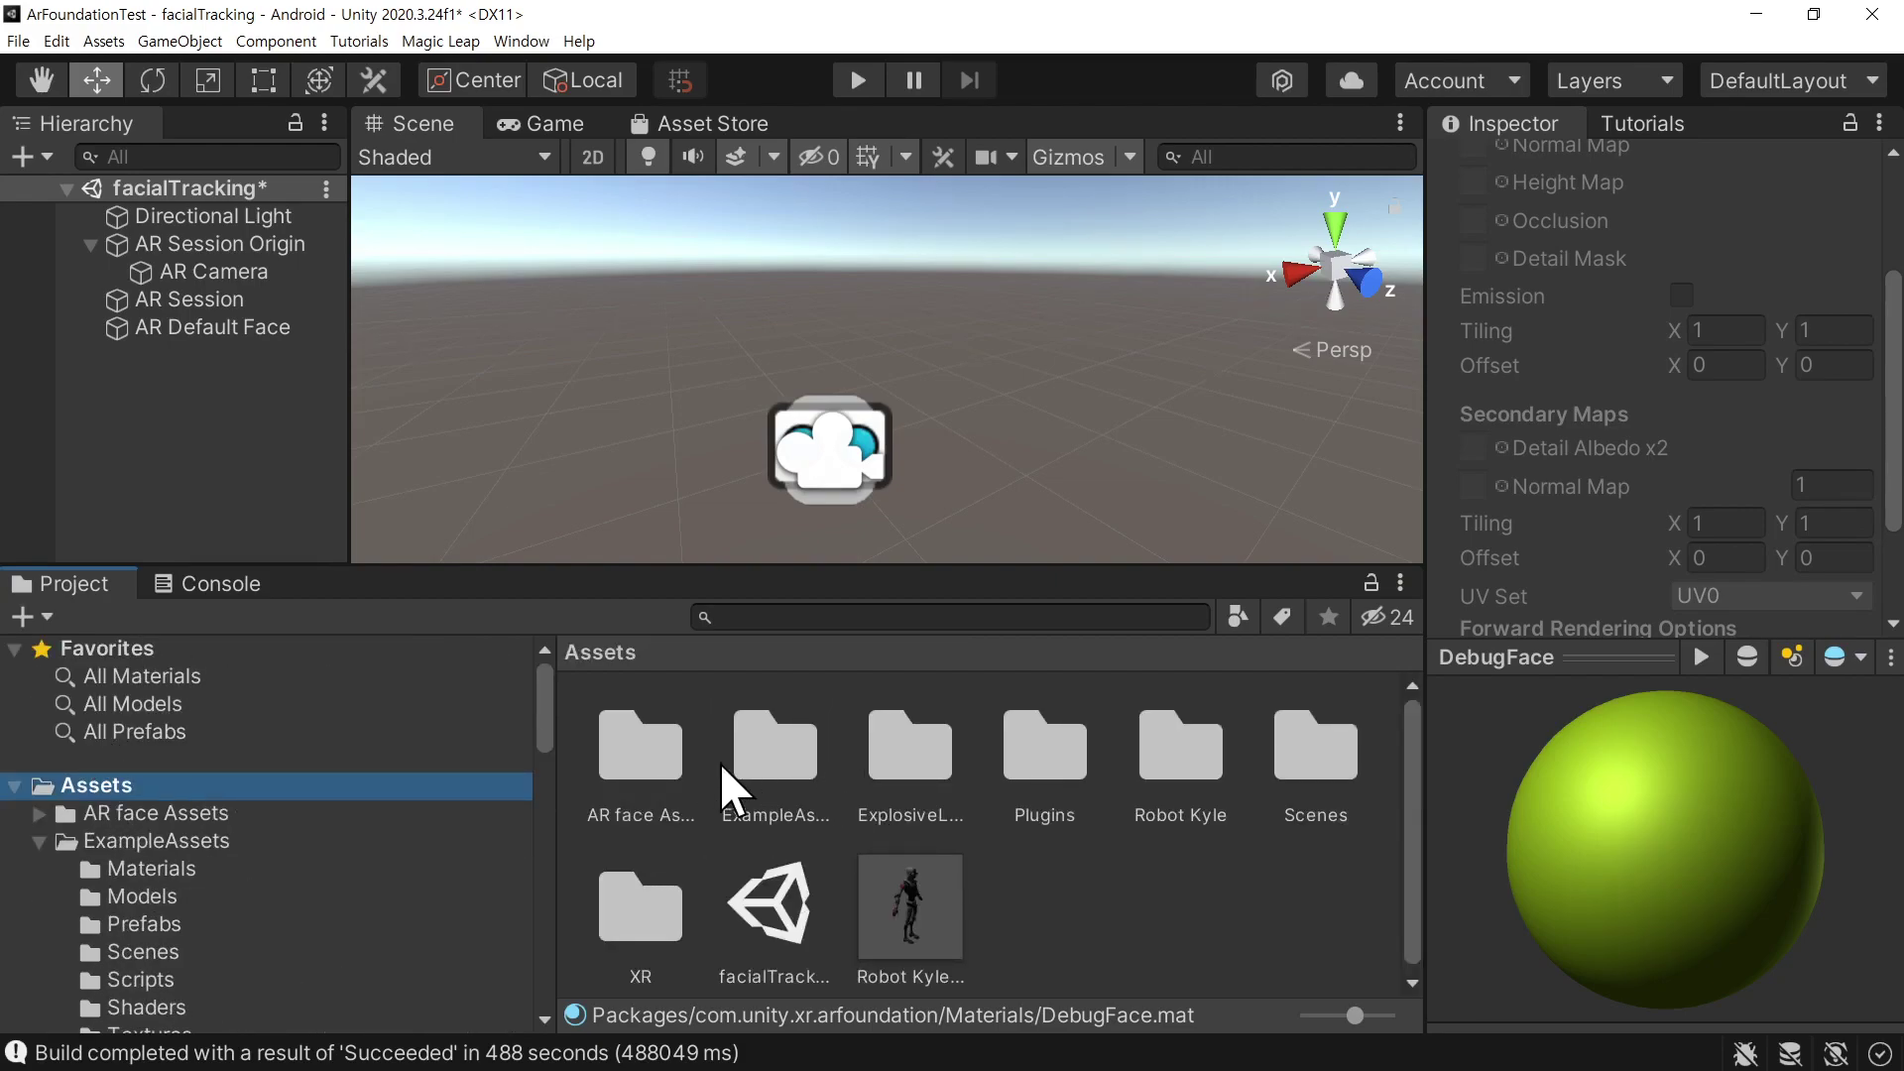
{"action": "left_click", "coordinate": [639, 780]}
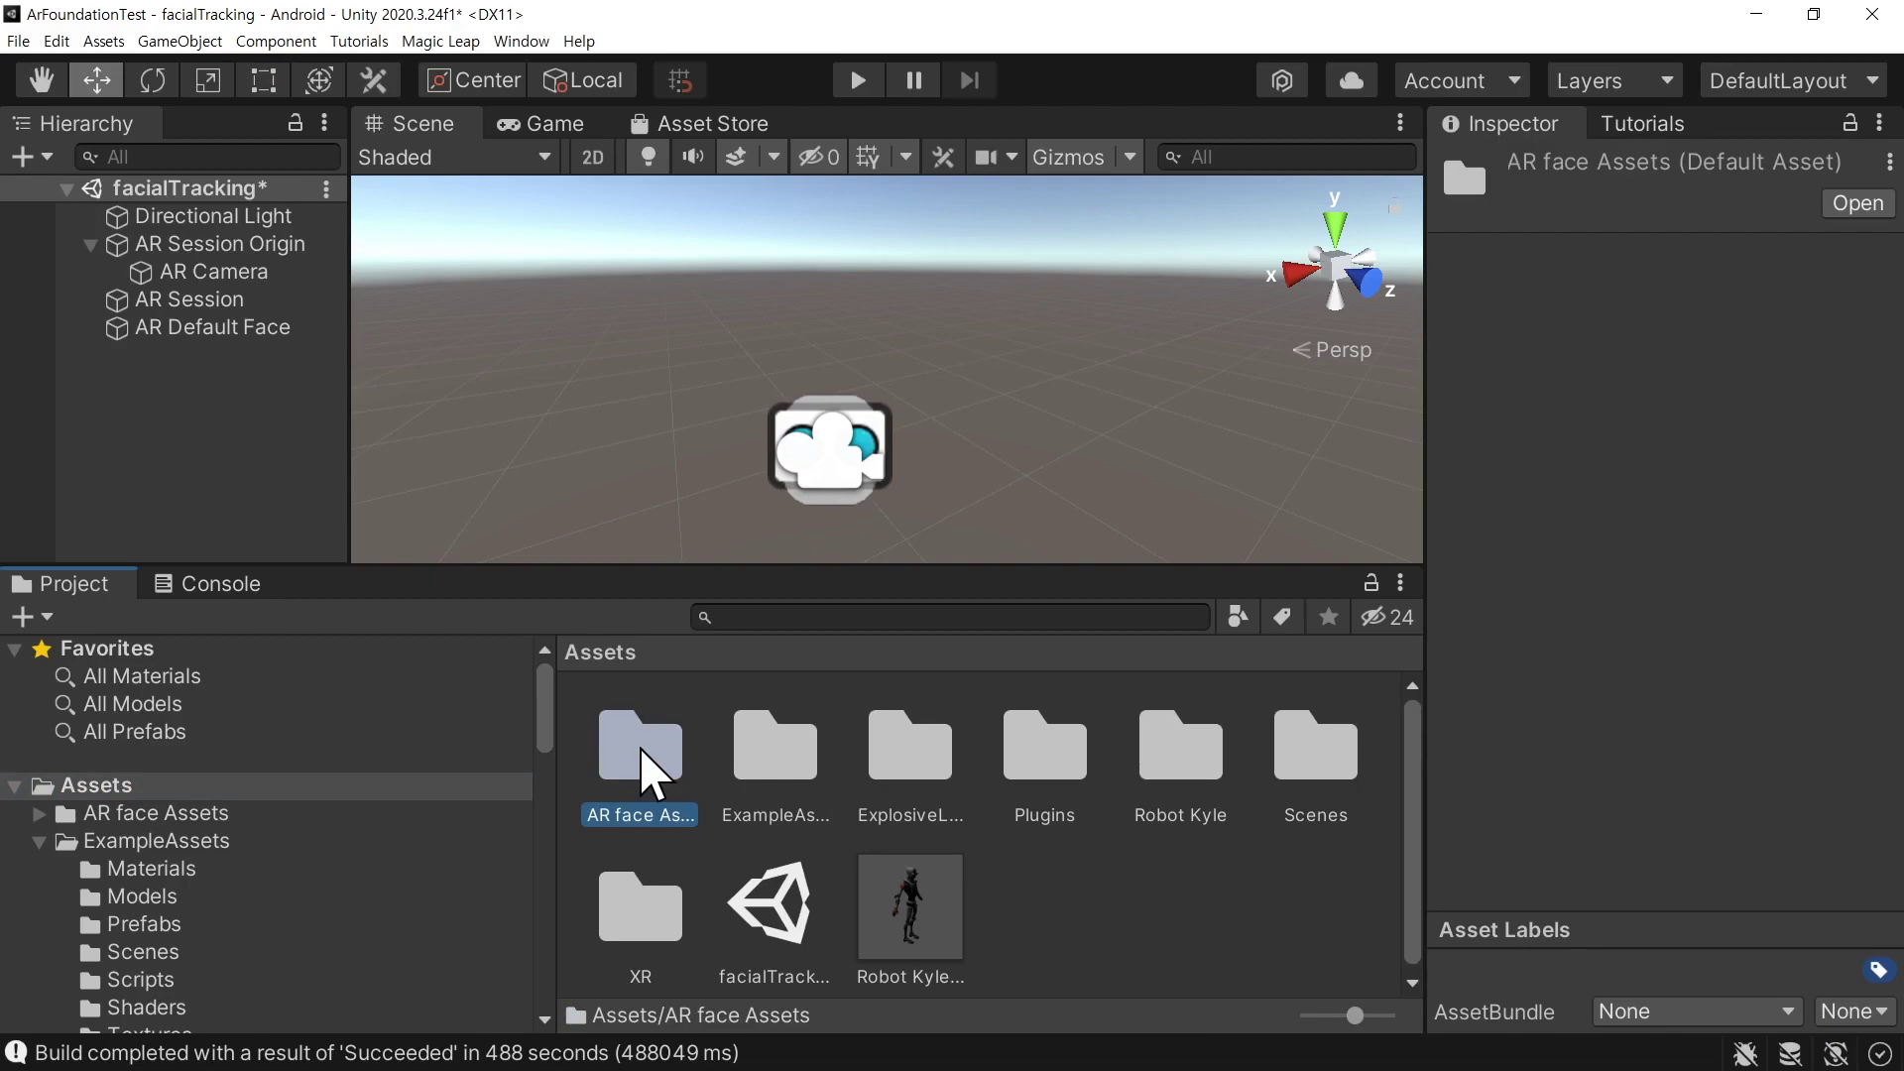
{"action": "double_click", "coordinate": [642, 751]}
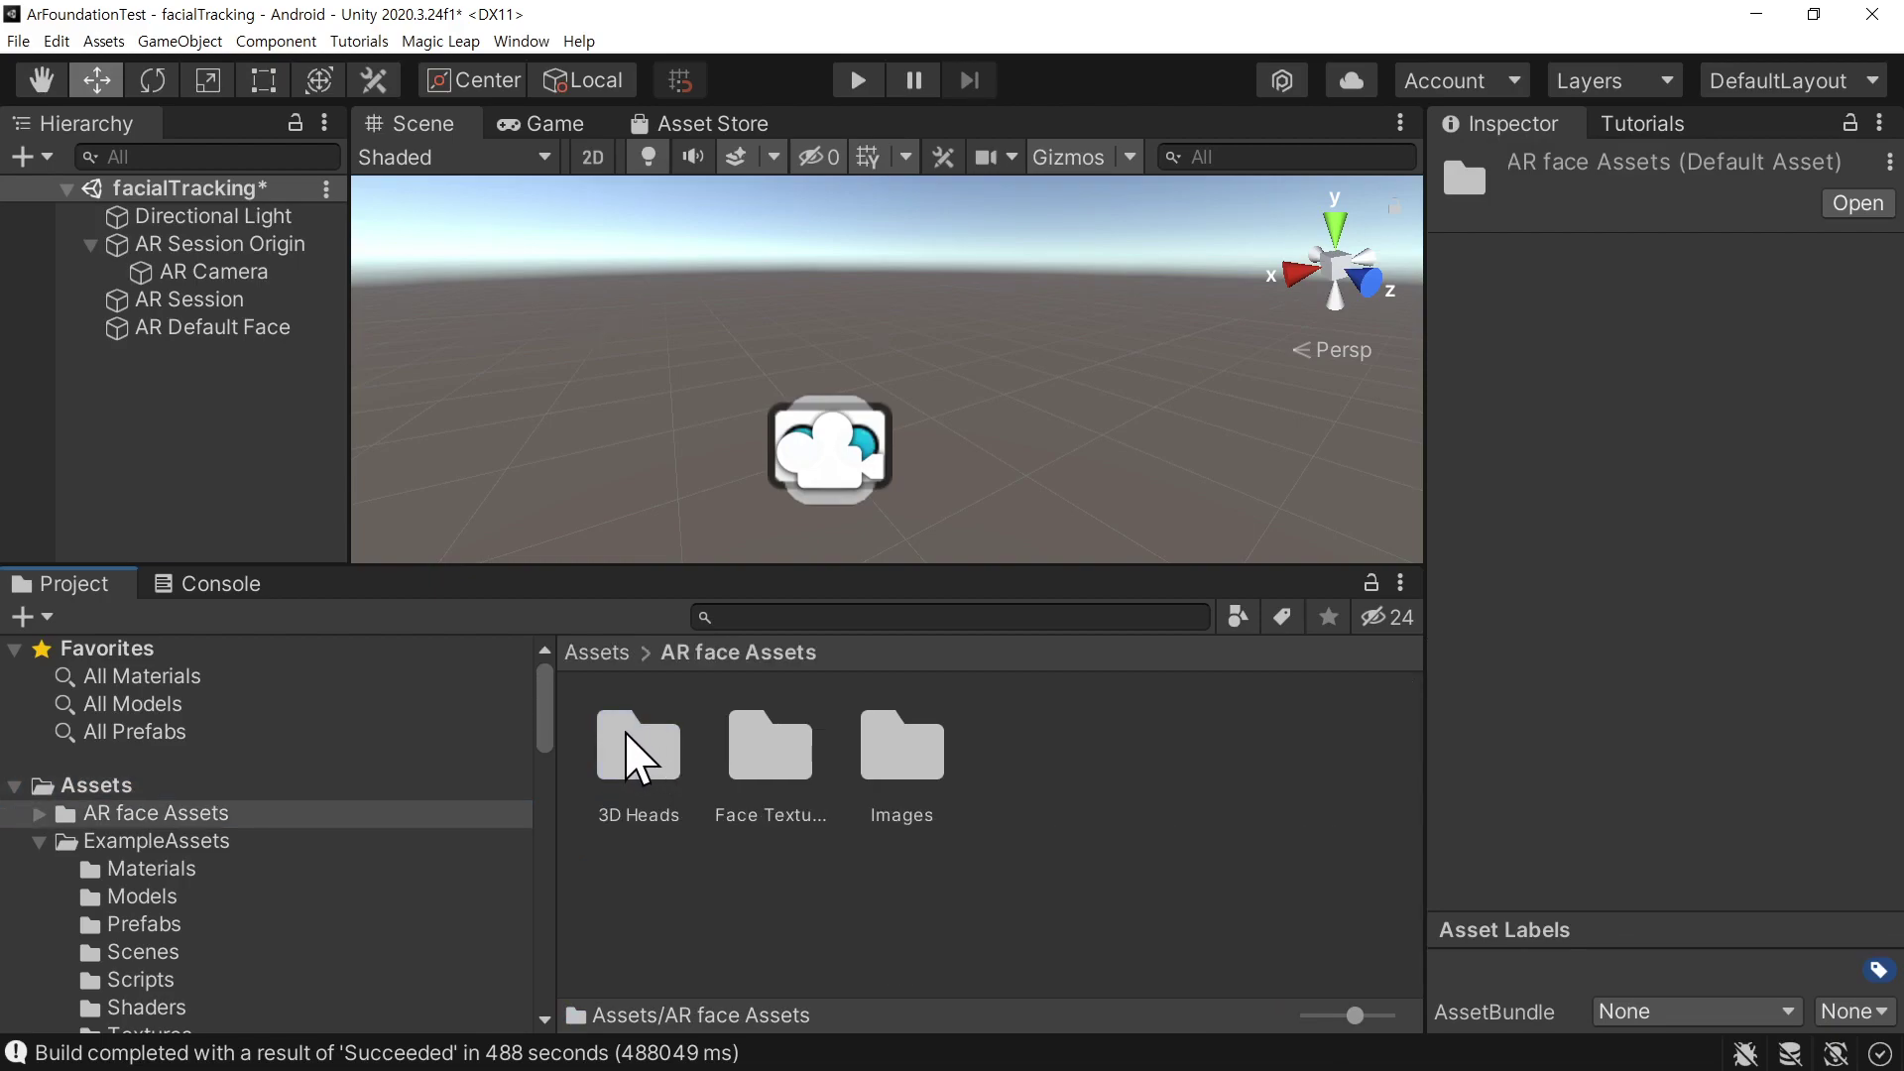
{"action": "left_click", "coordinate": [792, 762]}
{"action": "double_click", "coordinate": [791, 762]}
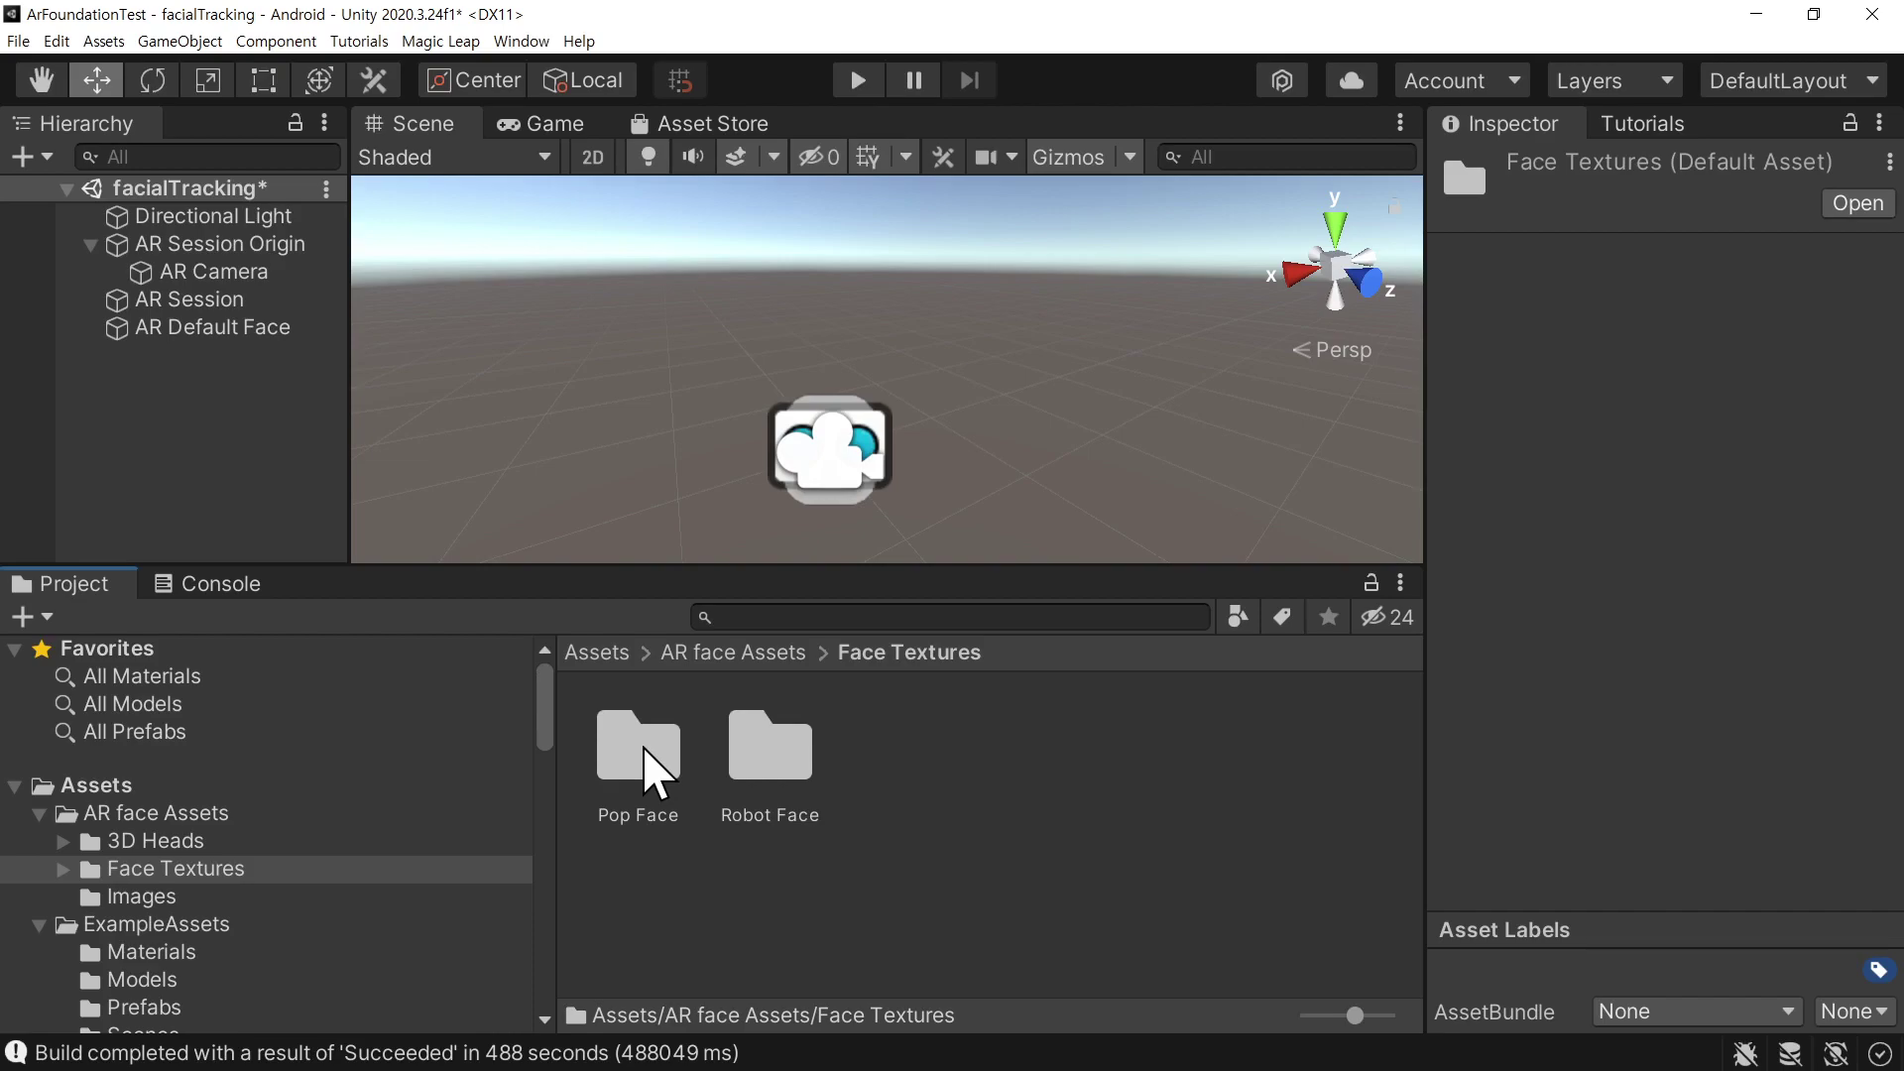
{"action": "left_click", "coordinate": [667, 773]}
{"action": "left_click", "coordinate": [819, 746]}
{"action": "left_click", "coordinate": [662, 772]}
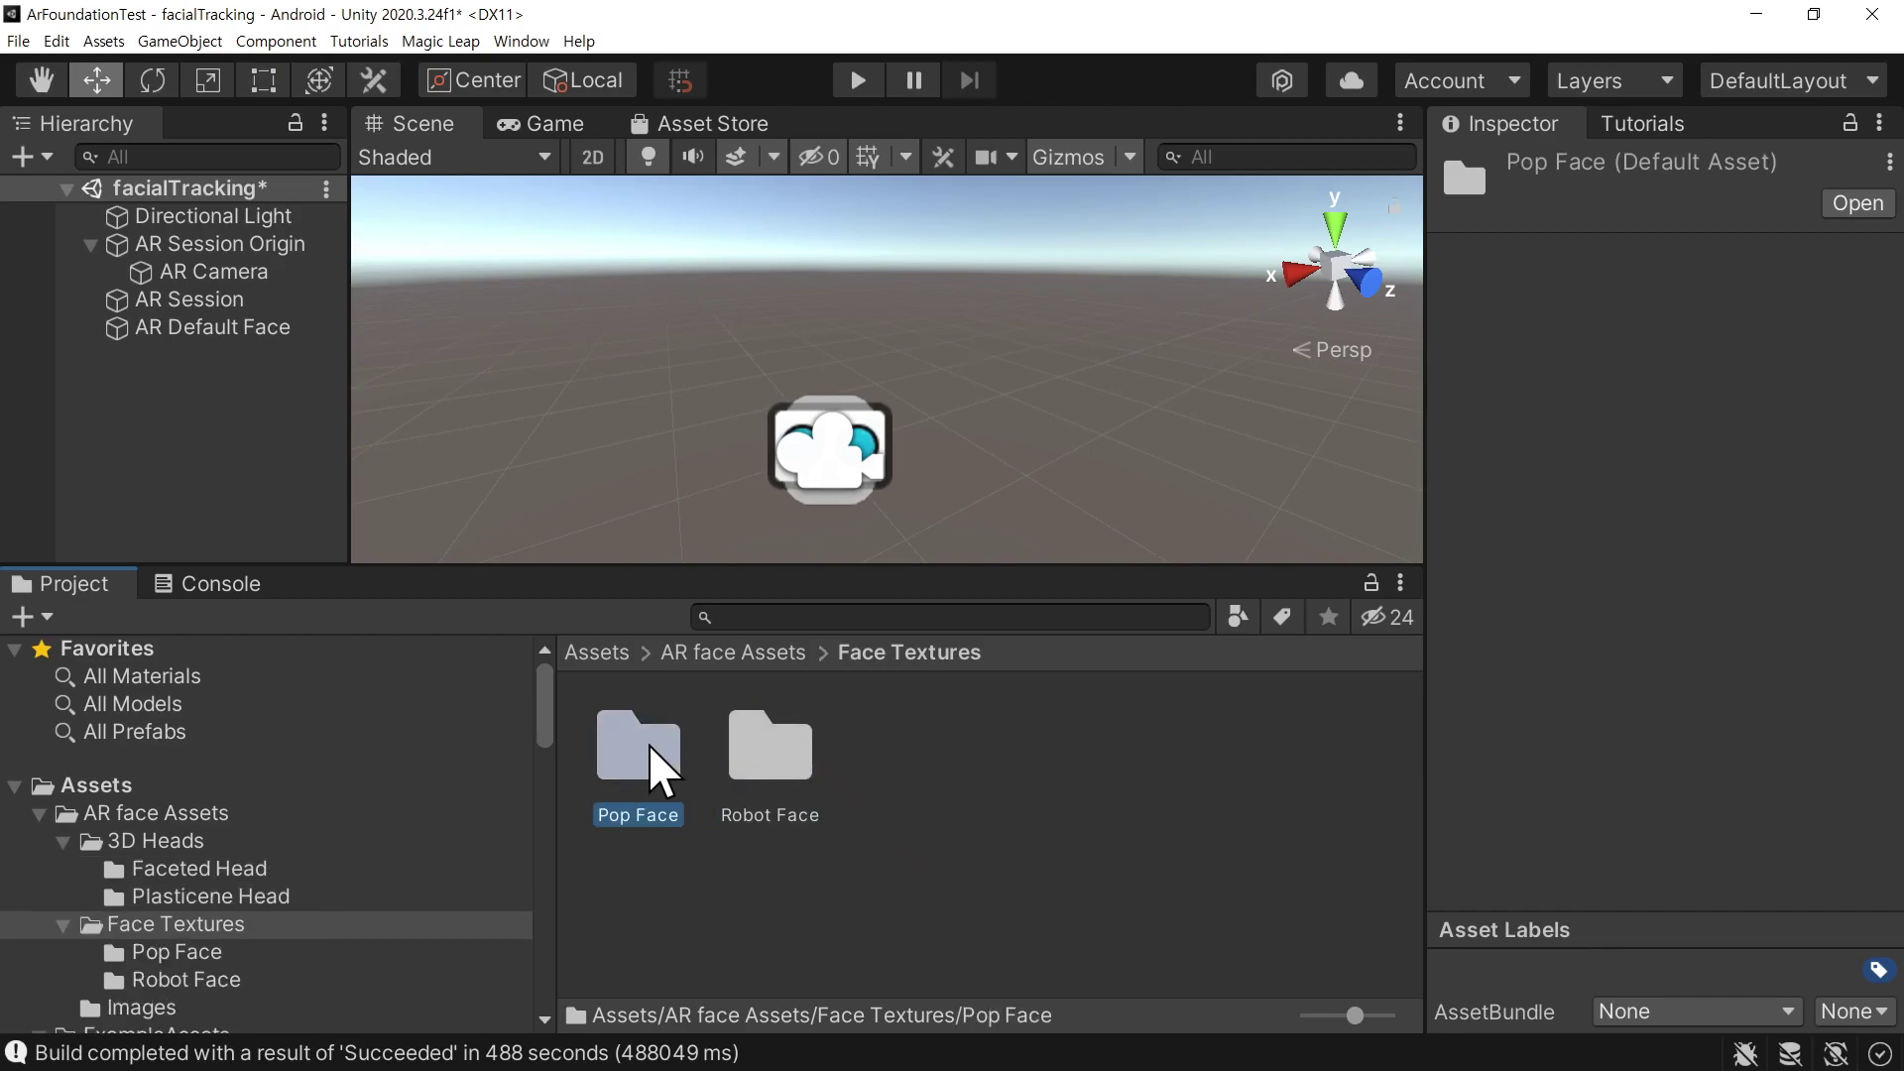
{"action": "double_click", "coordinate": [653, 750]}
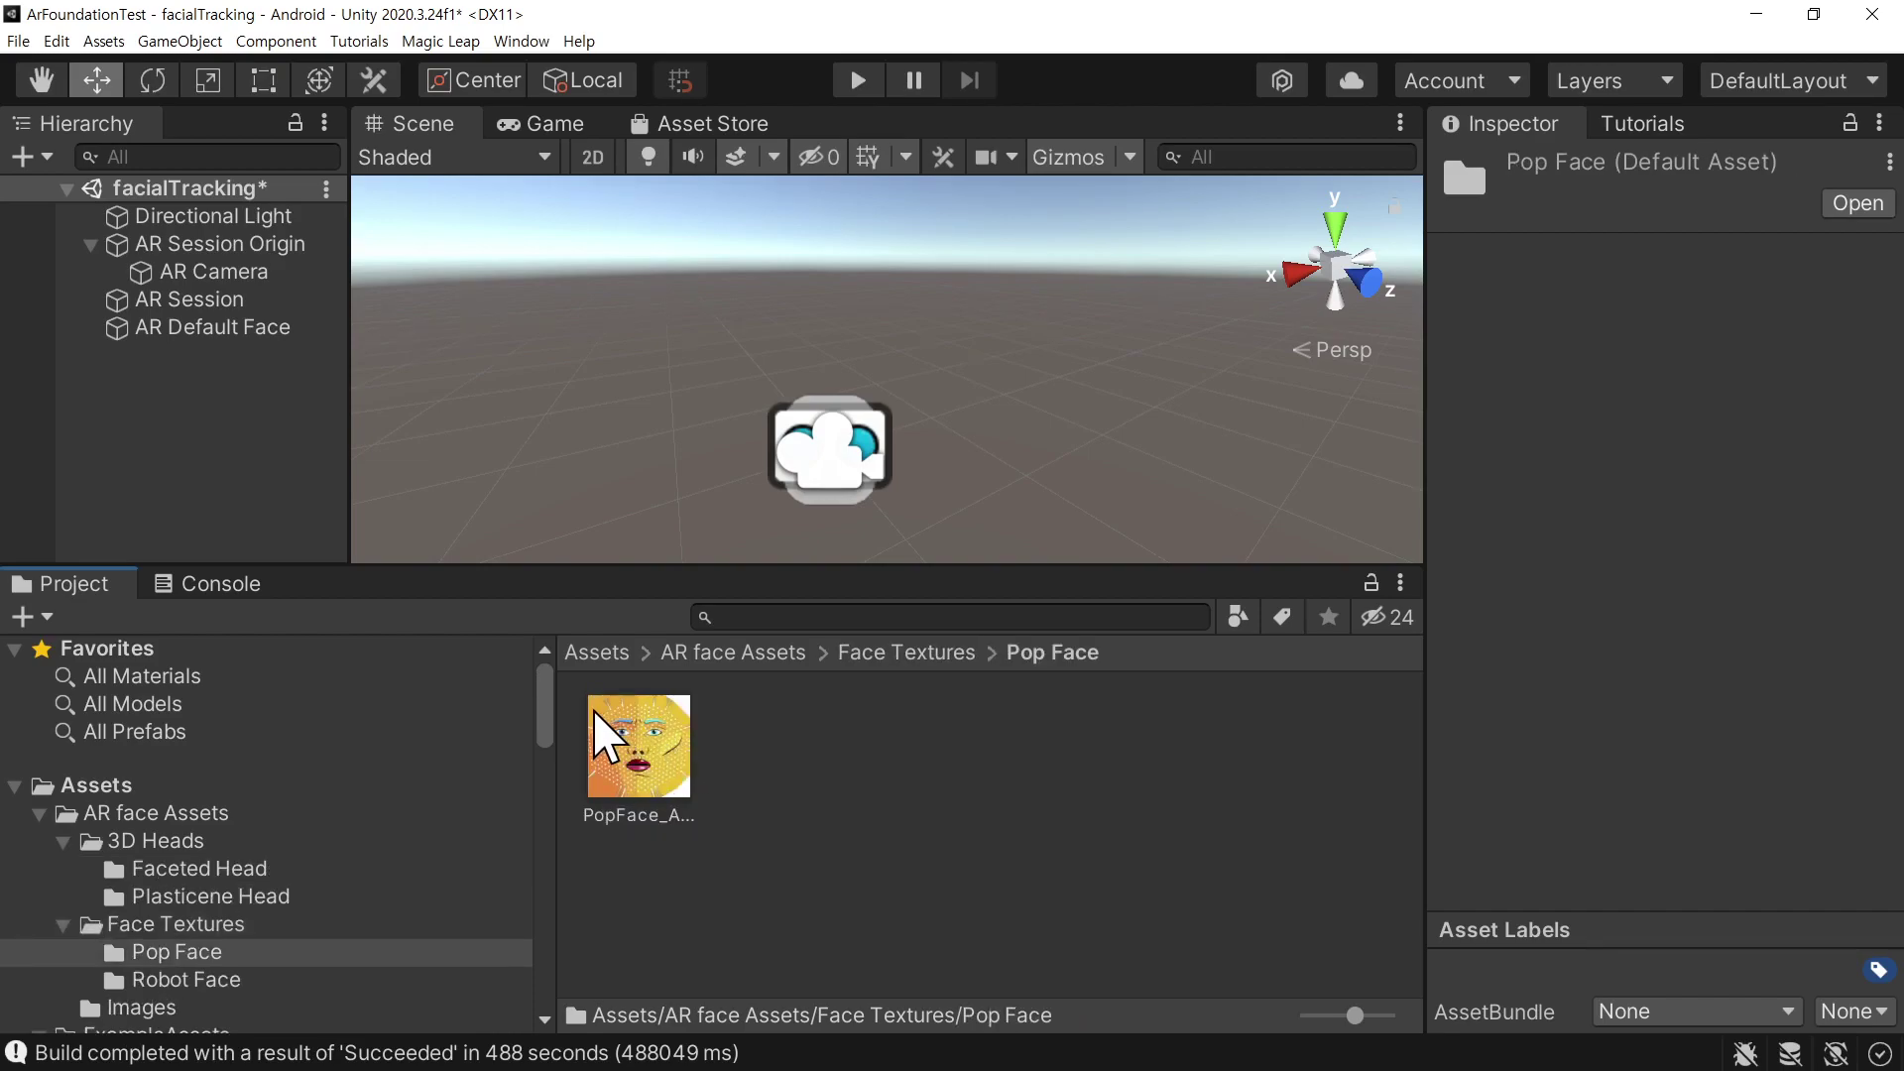
{"action": "left_click_drag", "start_coordinate": [622, 772], "coordinate": [200, 330]}
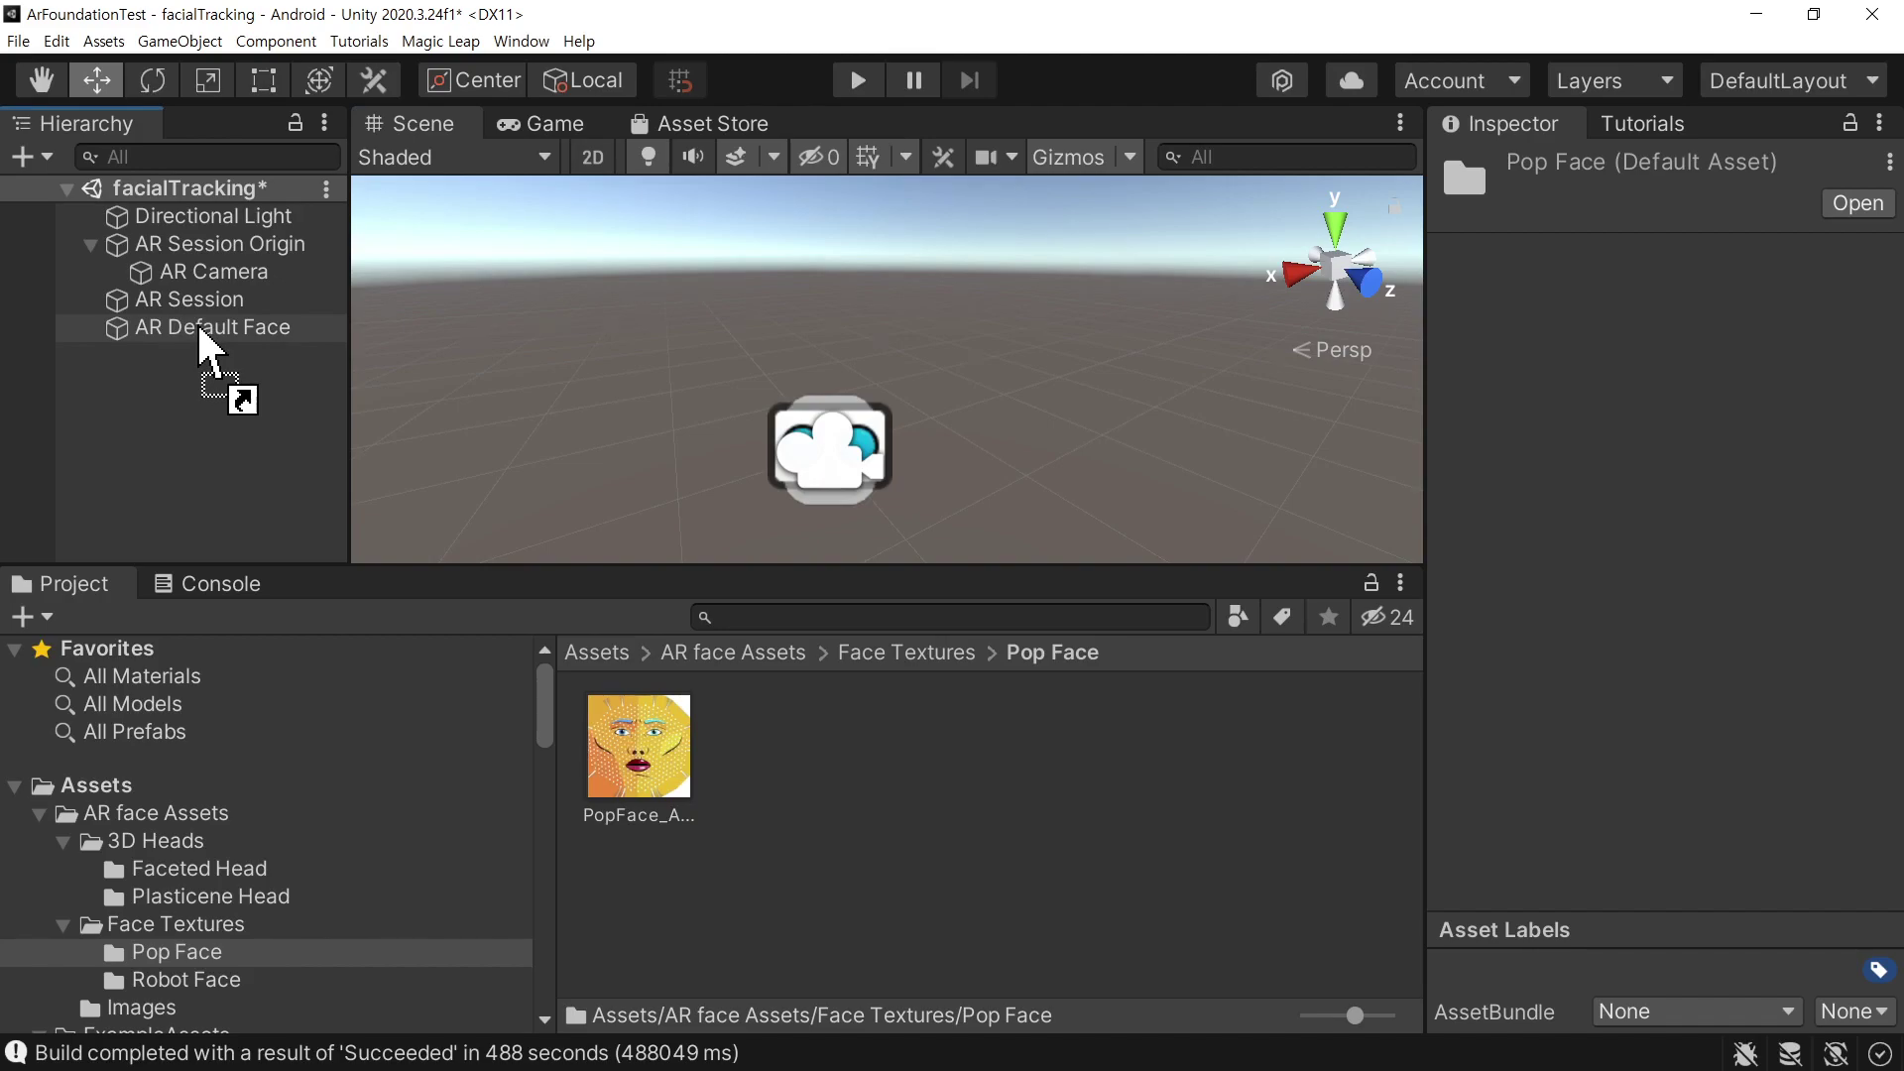
{"action": "left_click_drag", "start_coordinate": [200, 329], "coordinate": [198, 328]}
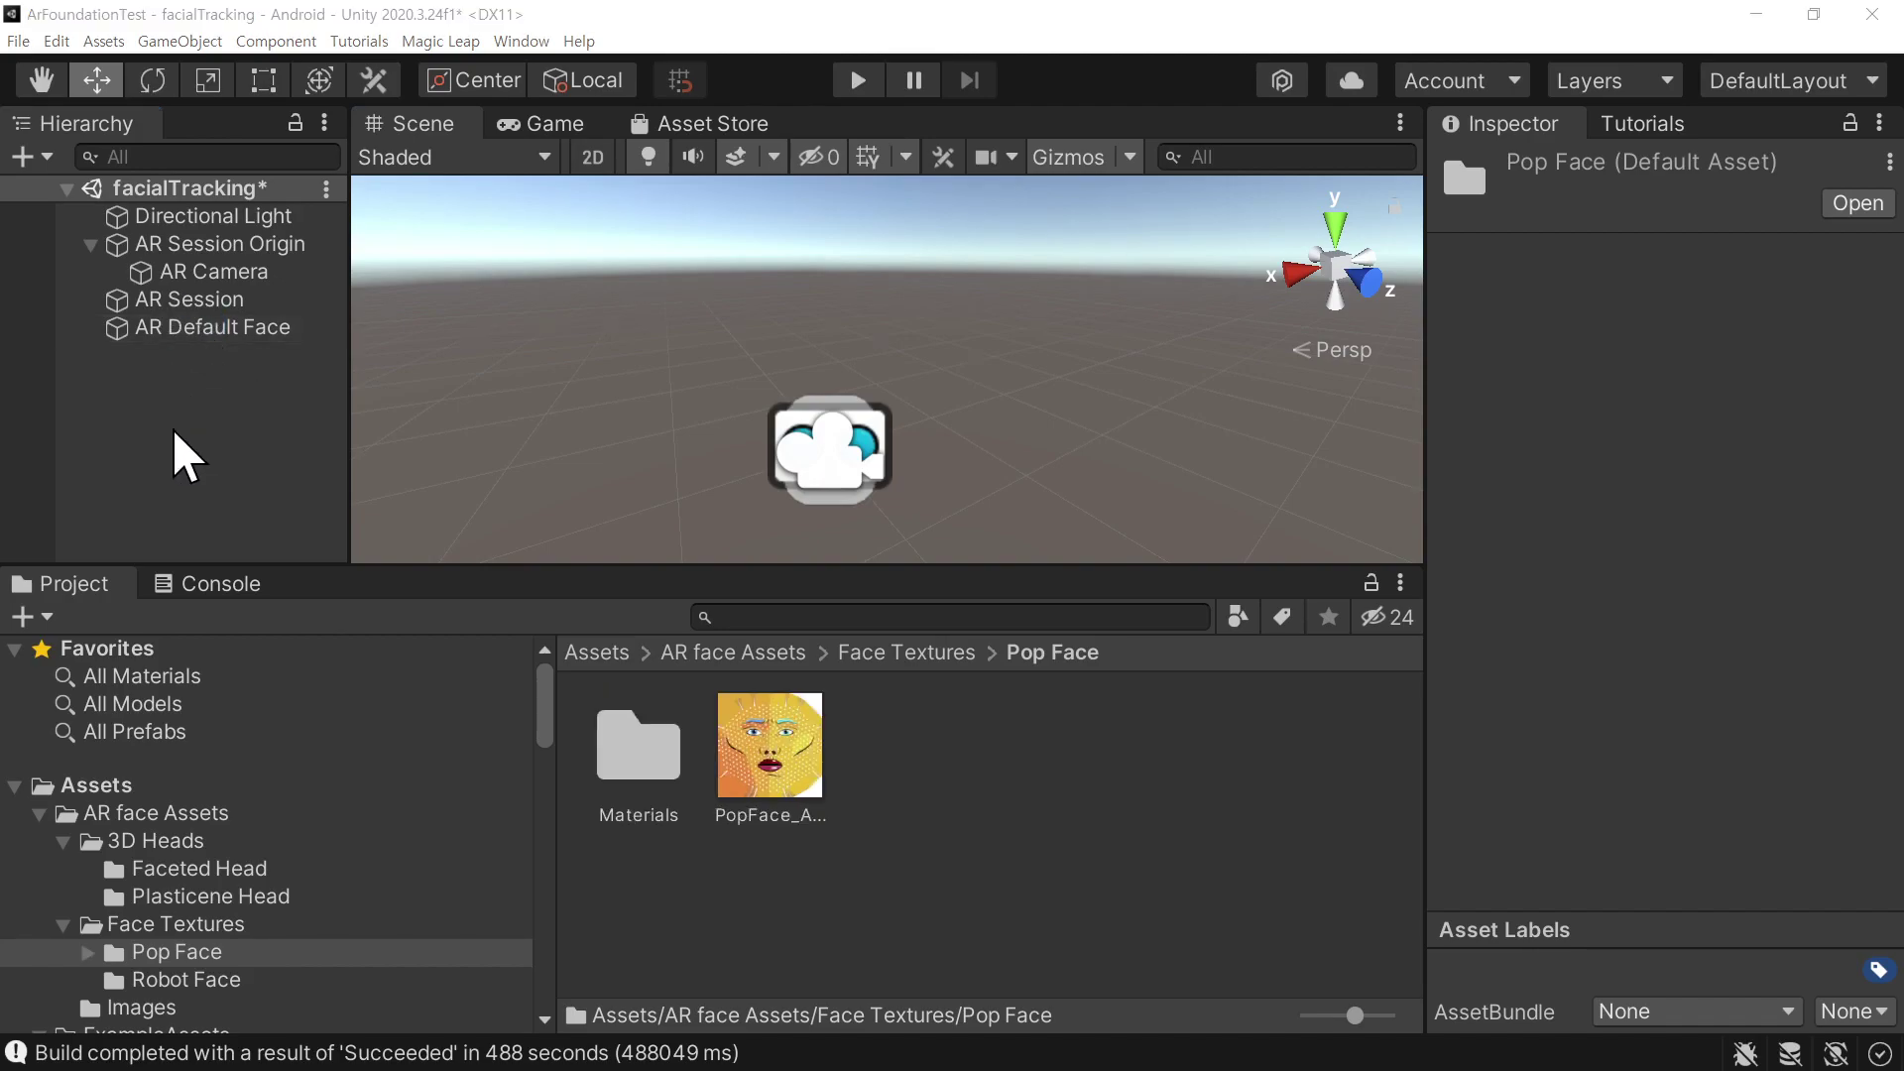
Examine the AR Default Face's Mesh Renderer material and its expanded shader settings
{"action": "left_click", "coordinate": [218, 327]}
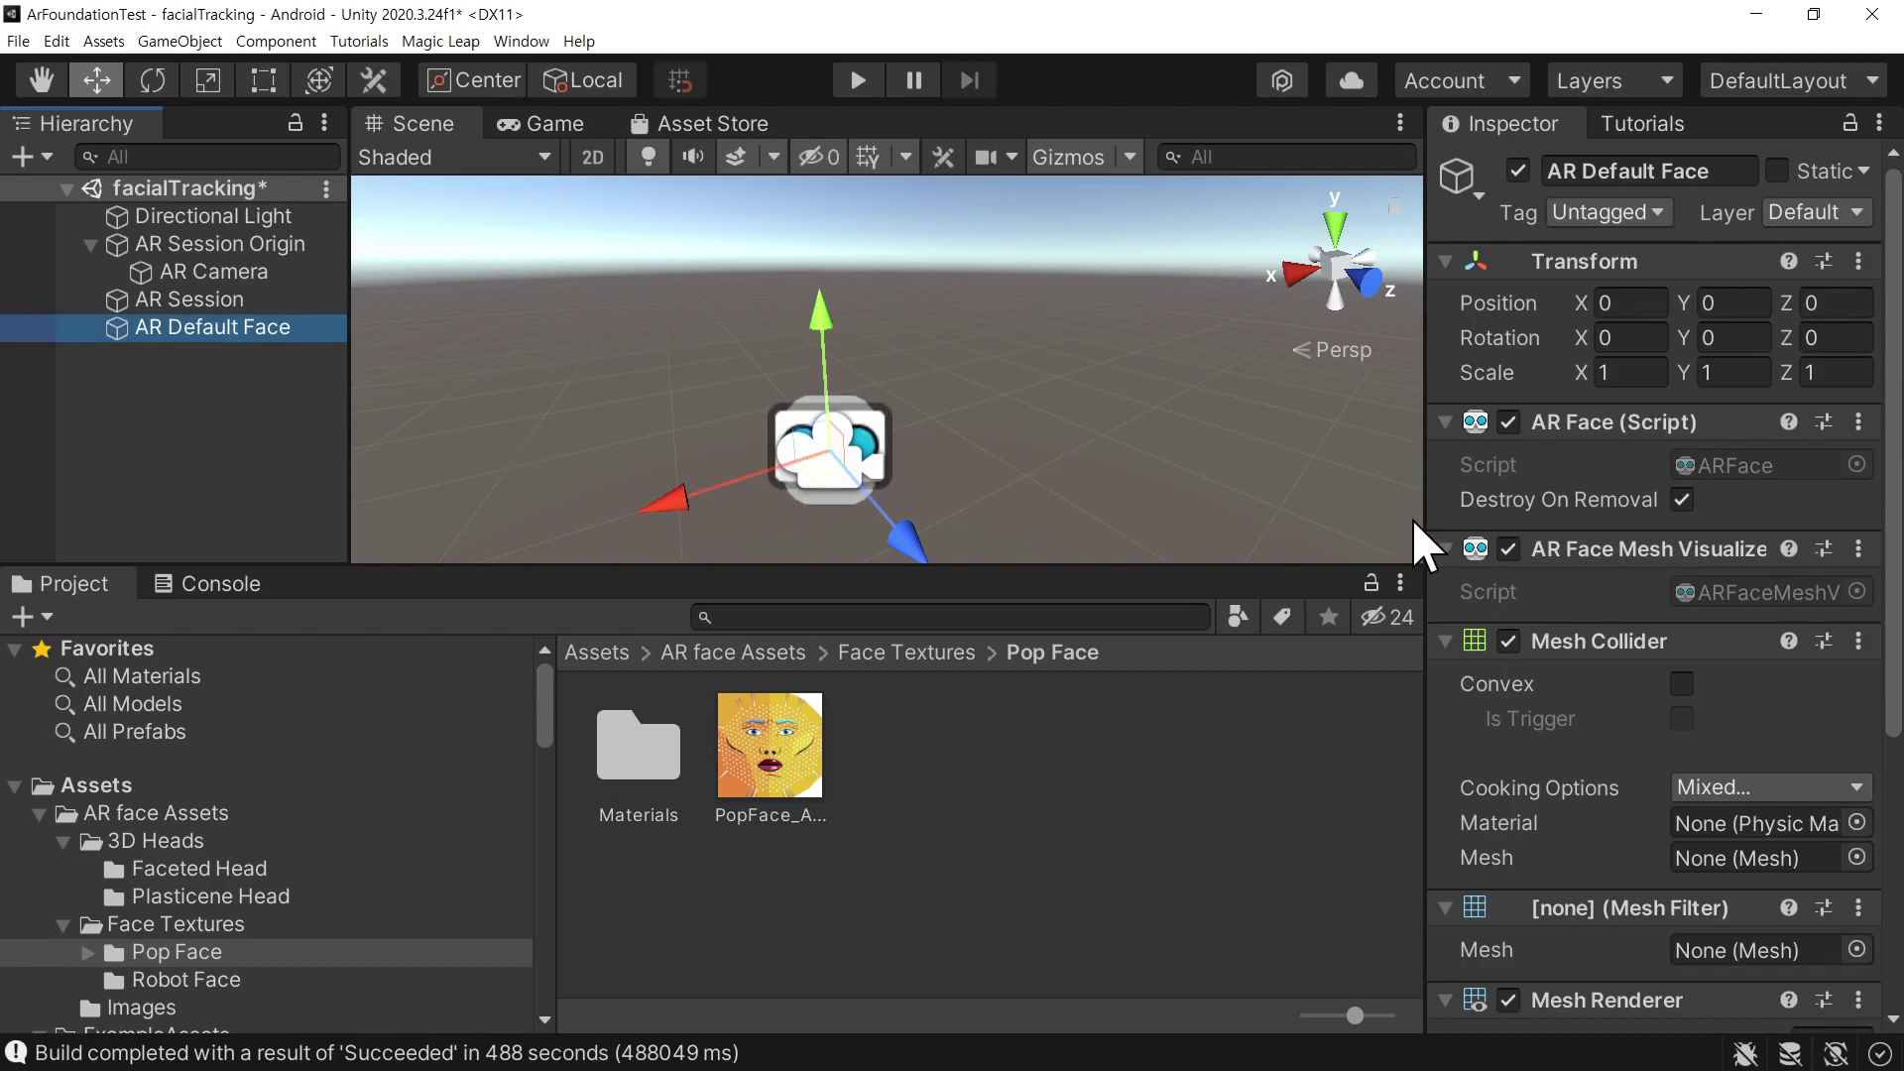
{"action": "scroll", "coordinate": [1599, 610], "scroll_direction": "down", "scroll_amount": 5}
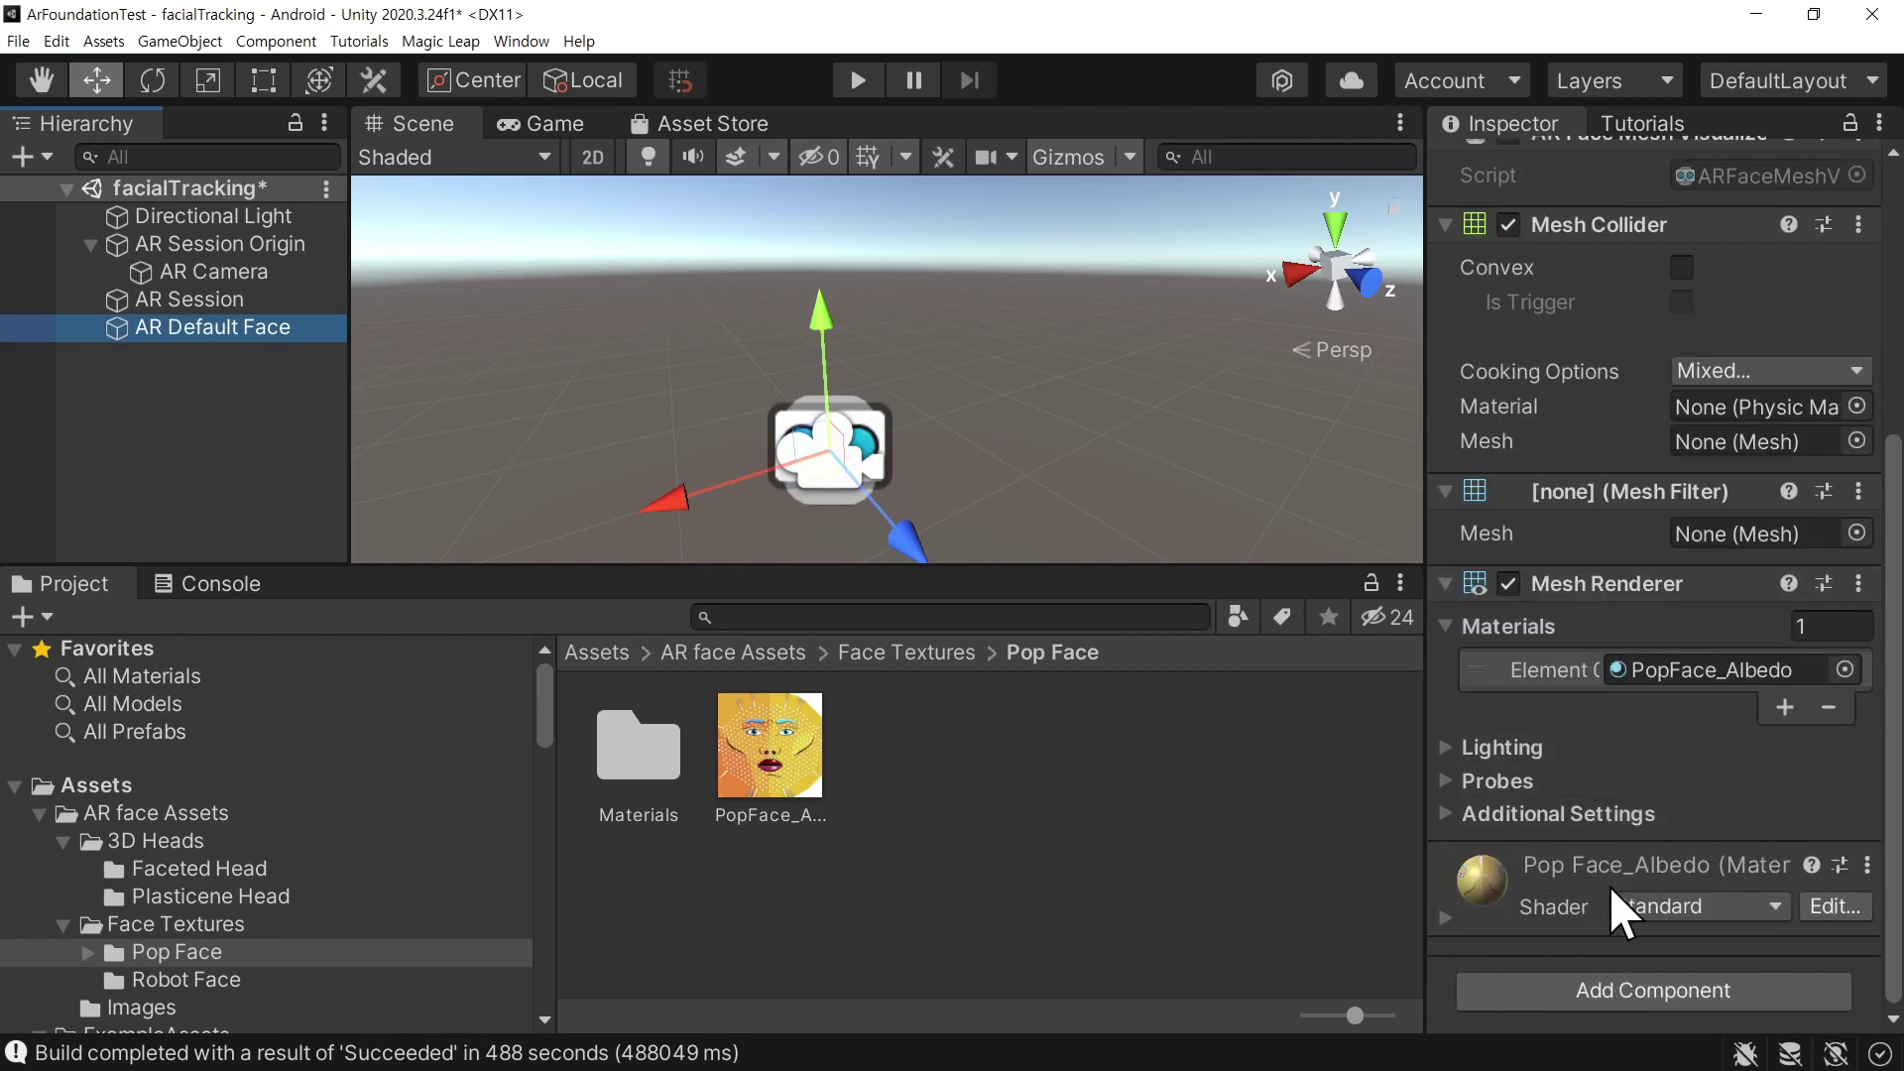
{"action": "left_click", "coordinate": [1438, 916]}
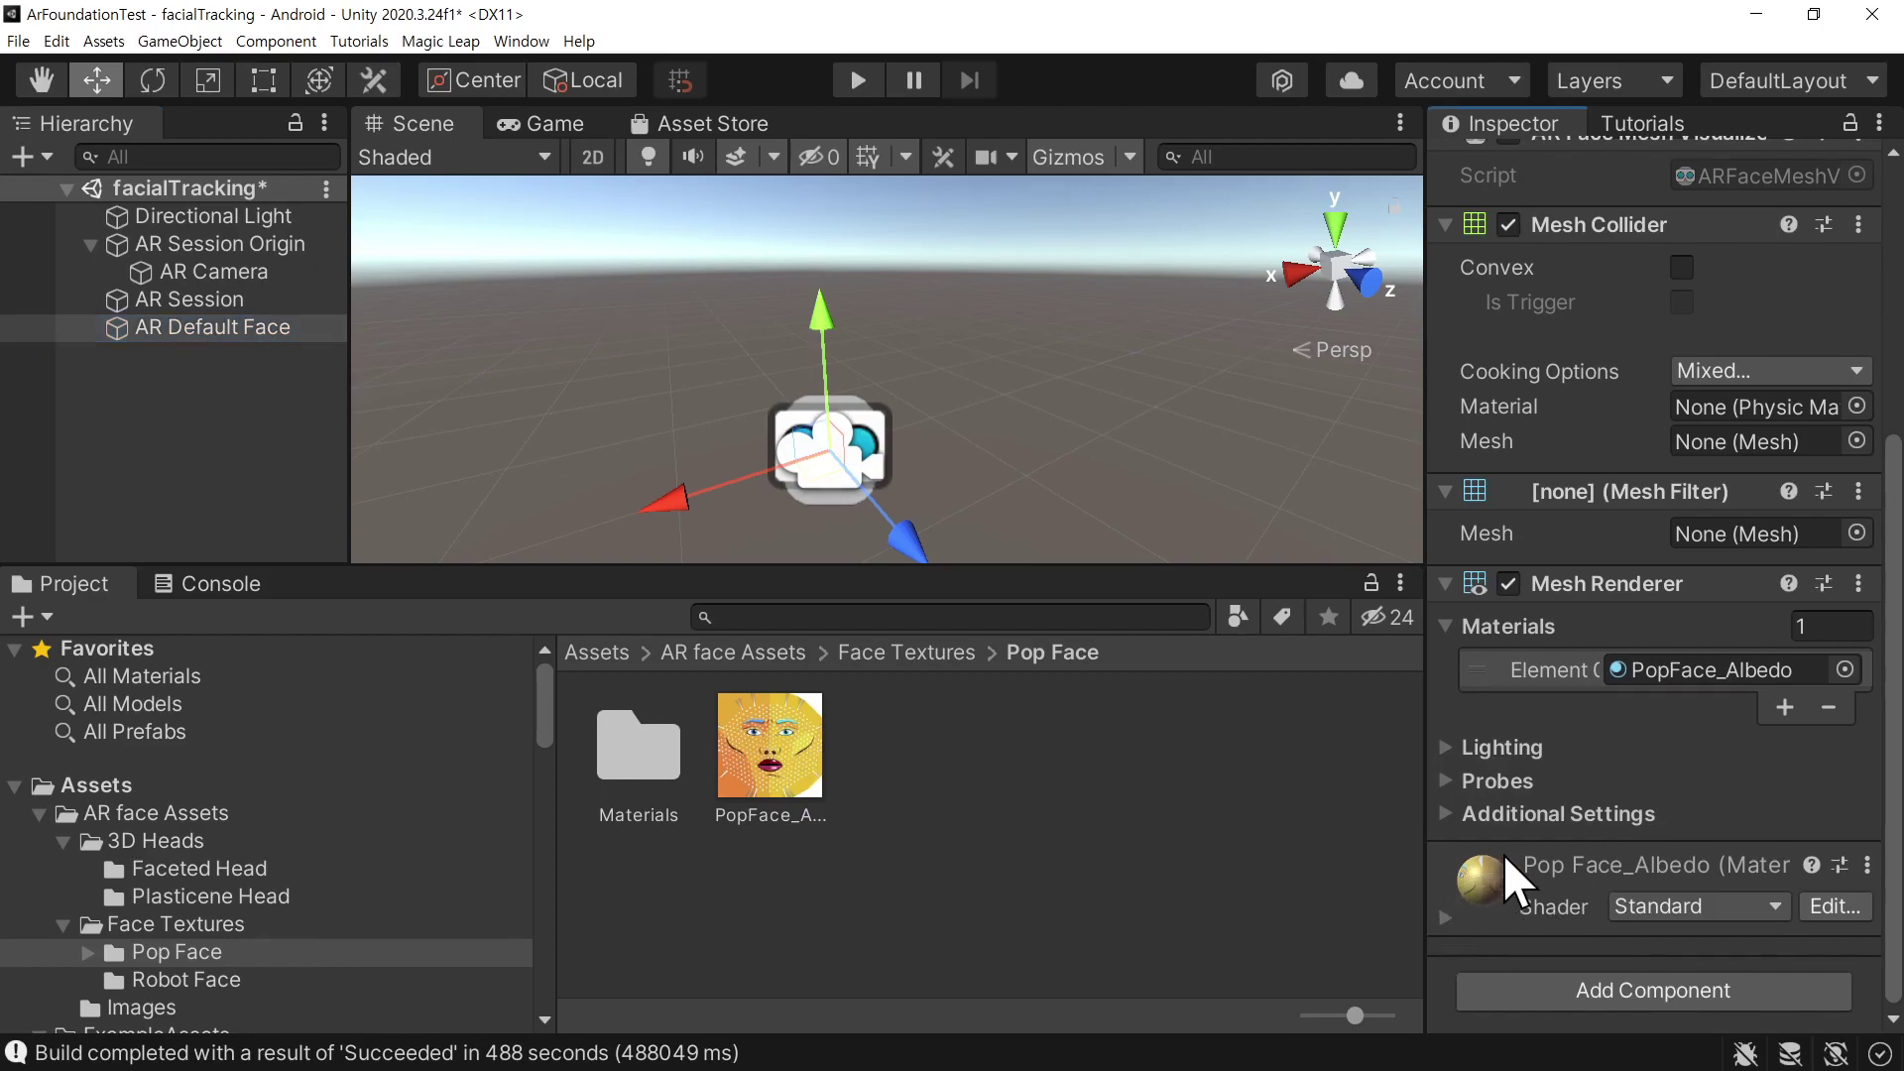
{"action": "left_click", "coordinate": [1439, 920]}
{"action": "scroll", "coordinate": [1513, 684], "scroll_direction": "down", "scroll_amount": 10}
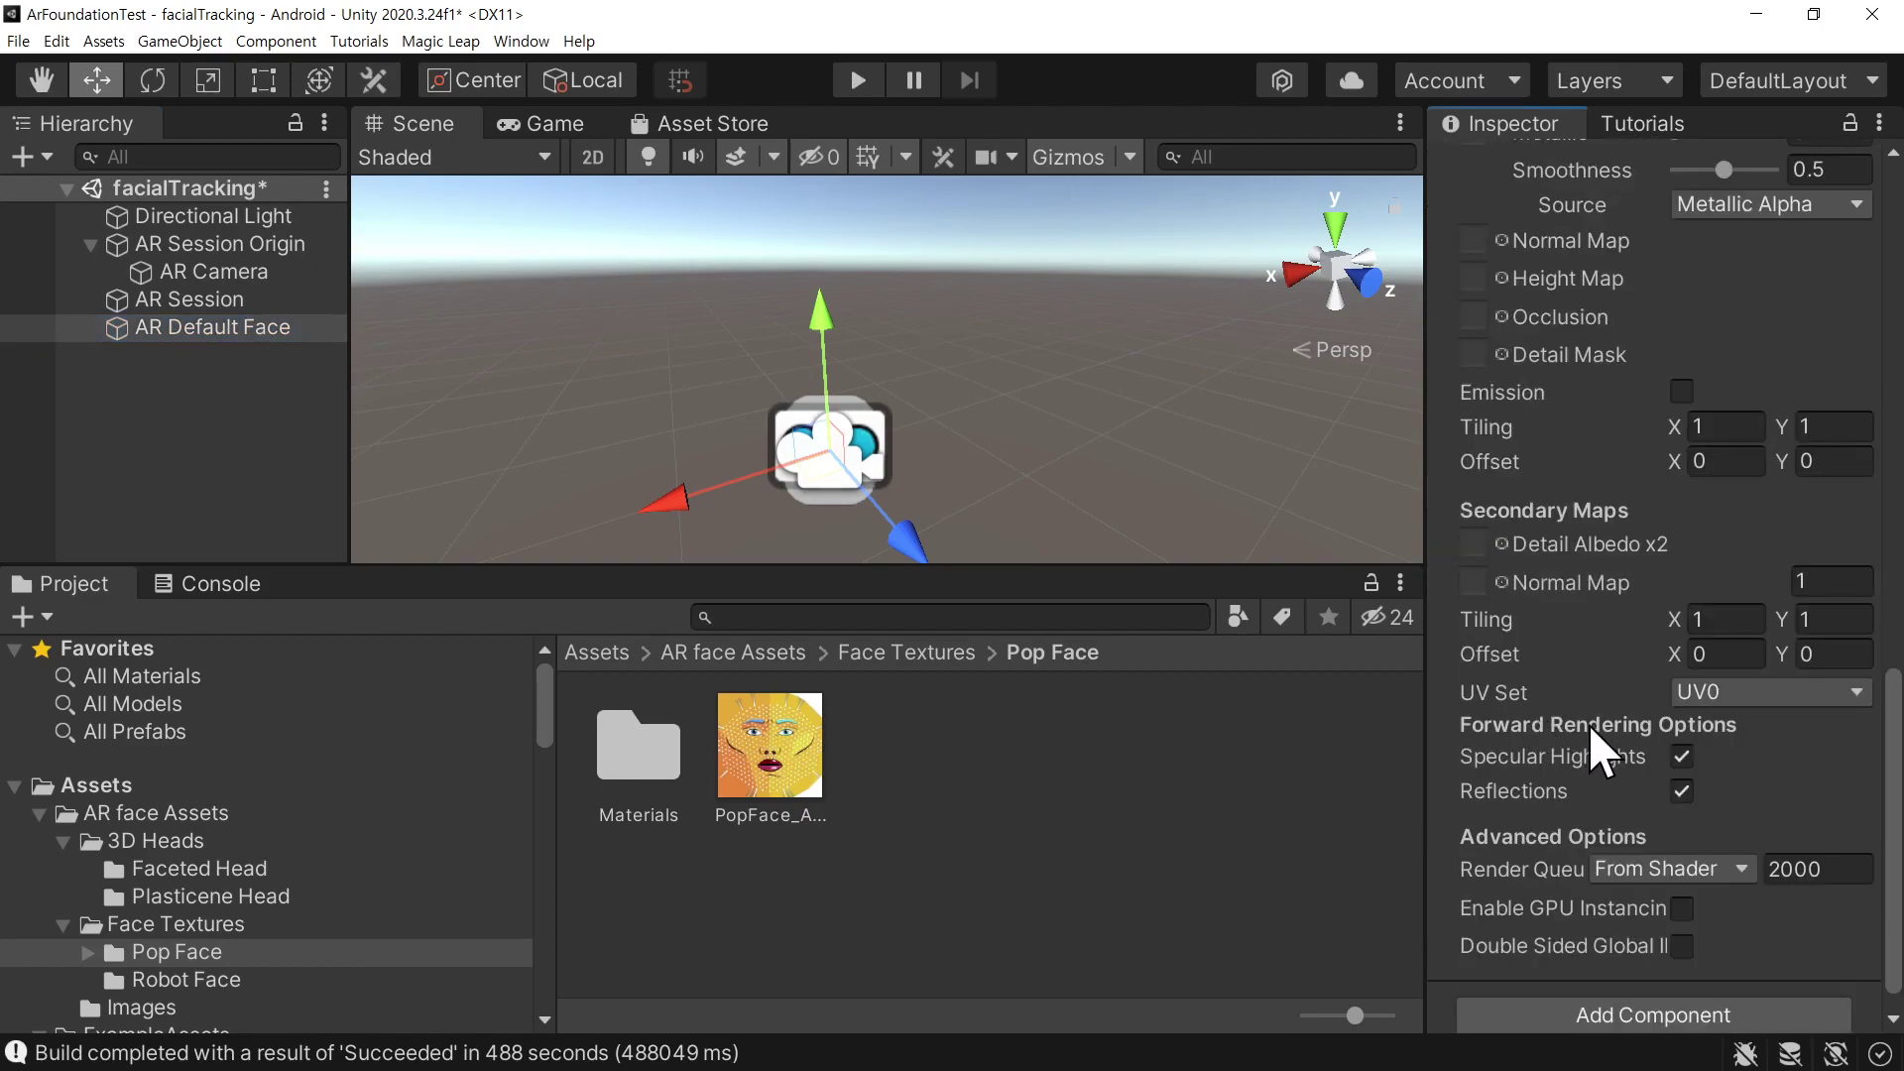
{"action": "scroll", "coordinate": [1586, 724], "scroll_direction": "up", "scroll_amount": 6}
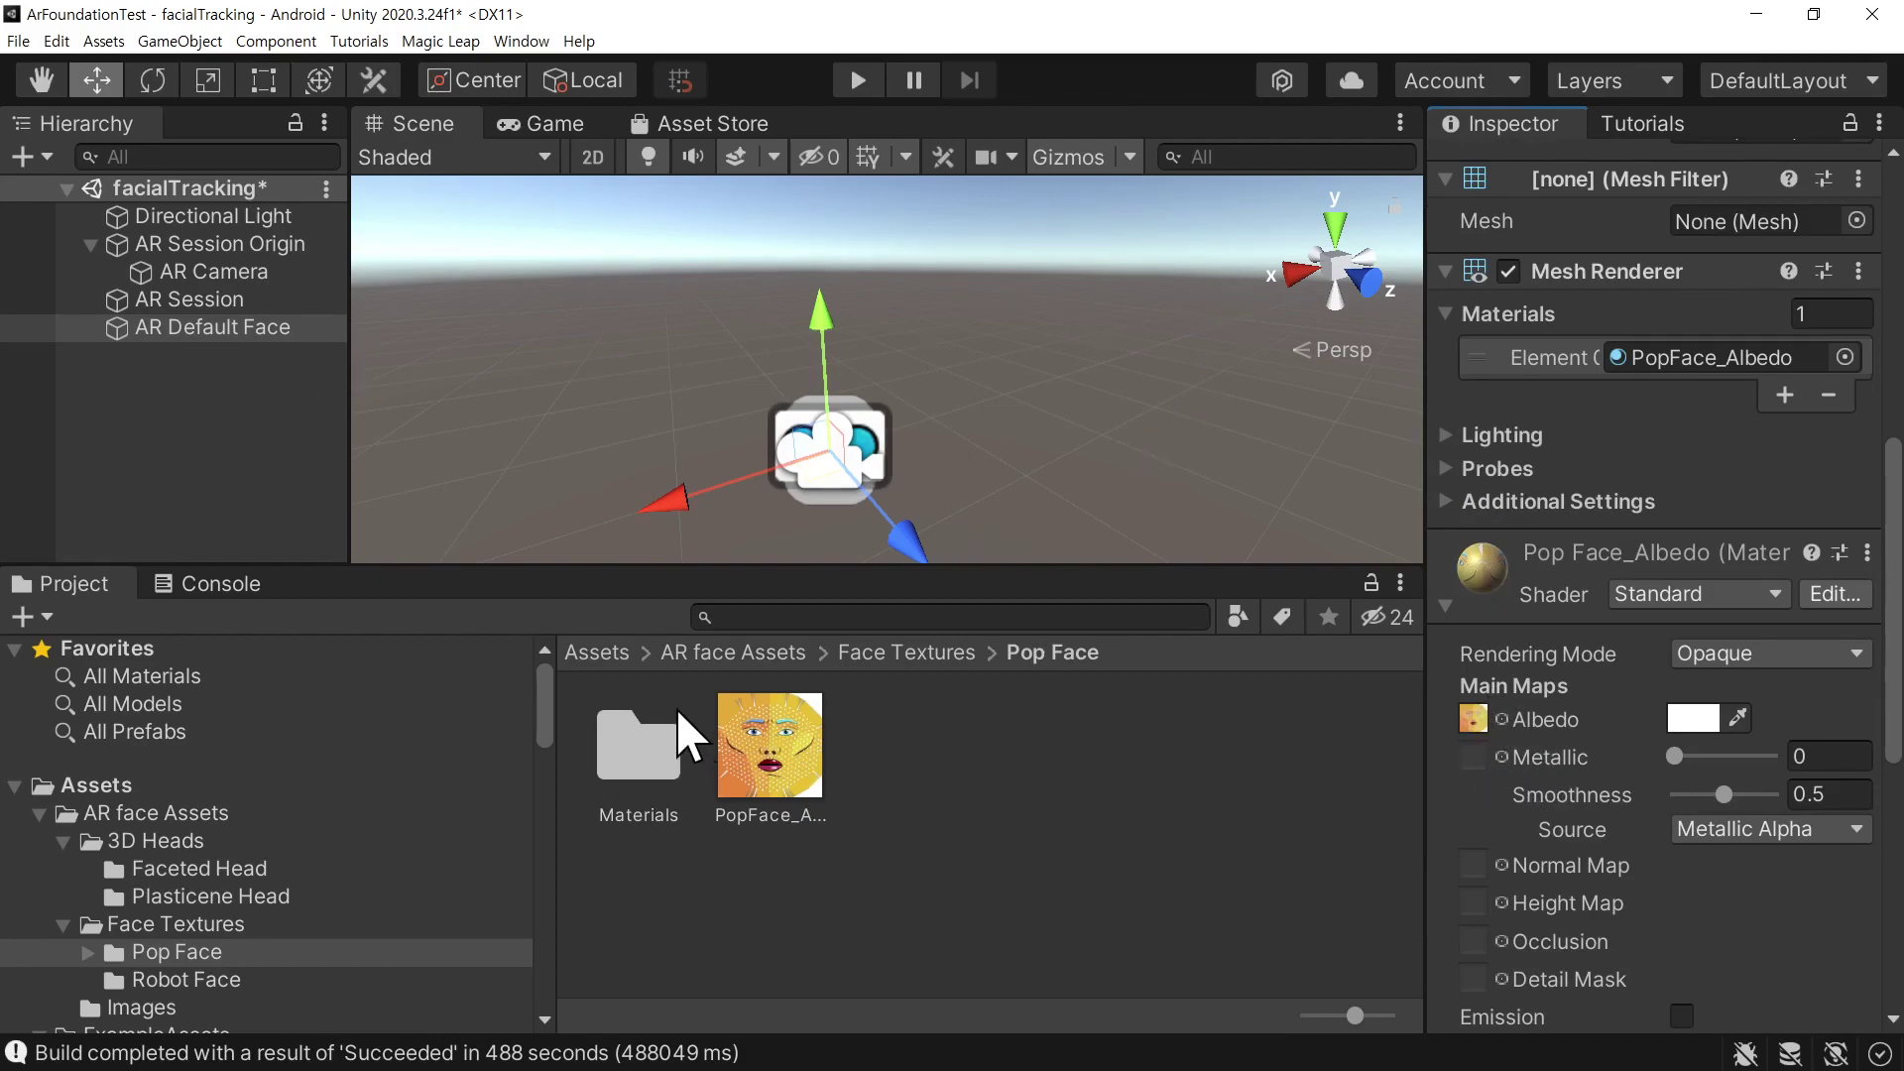
Make AR Default Face a prefab in the Assets folder and delete the object from the scene
{"action": "left_click", "coordinate": [599, 652]}
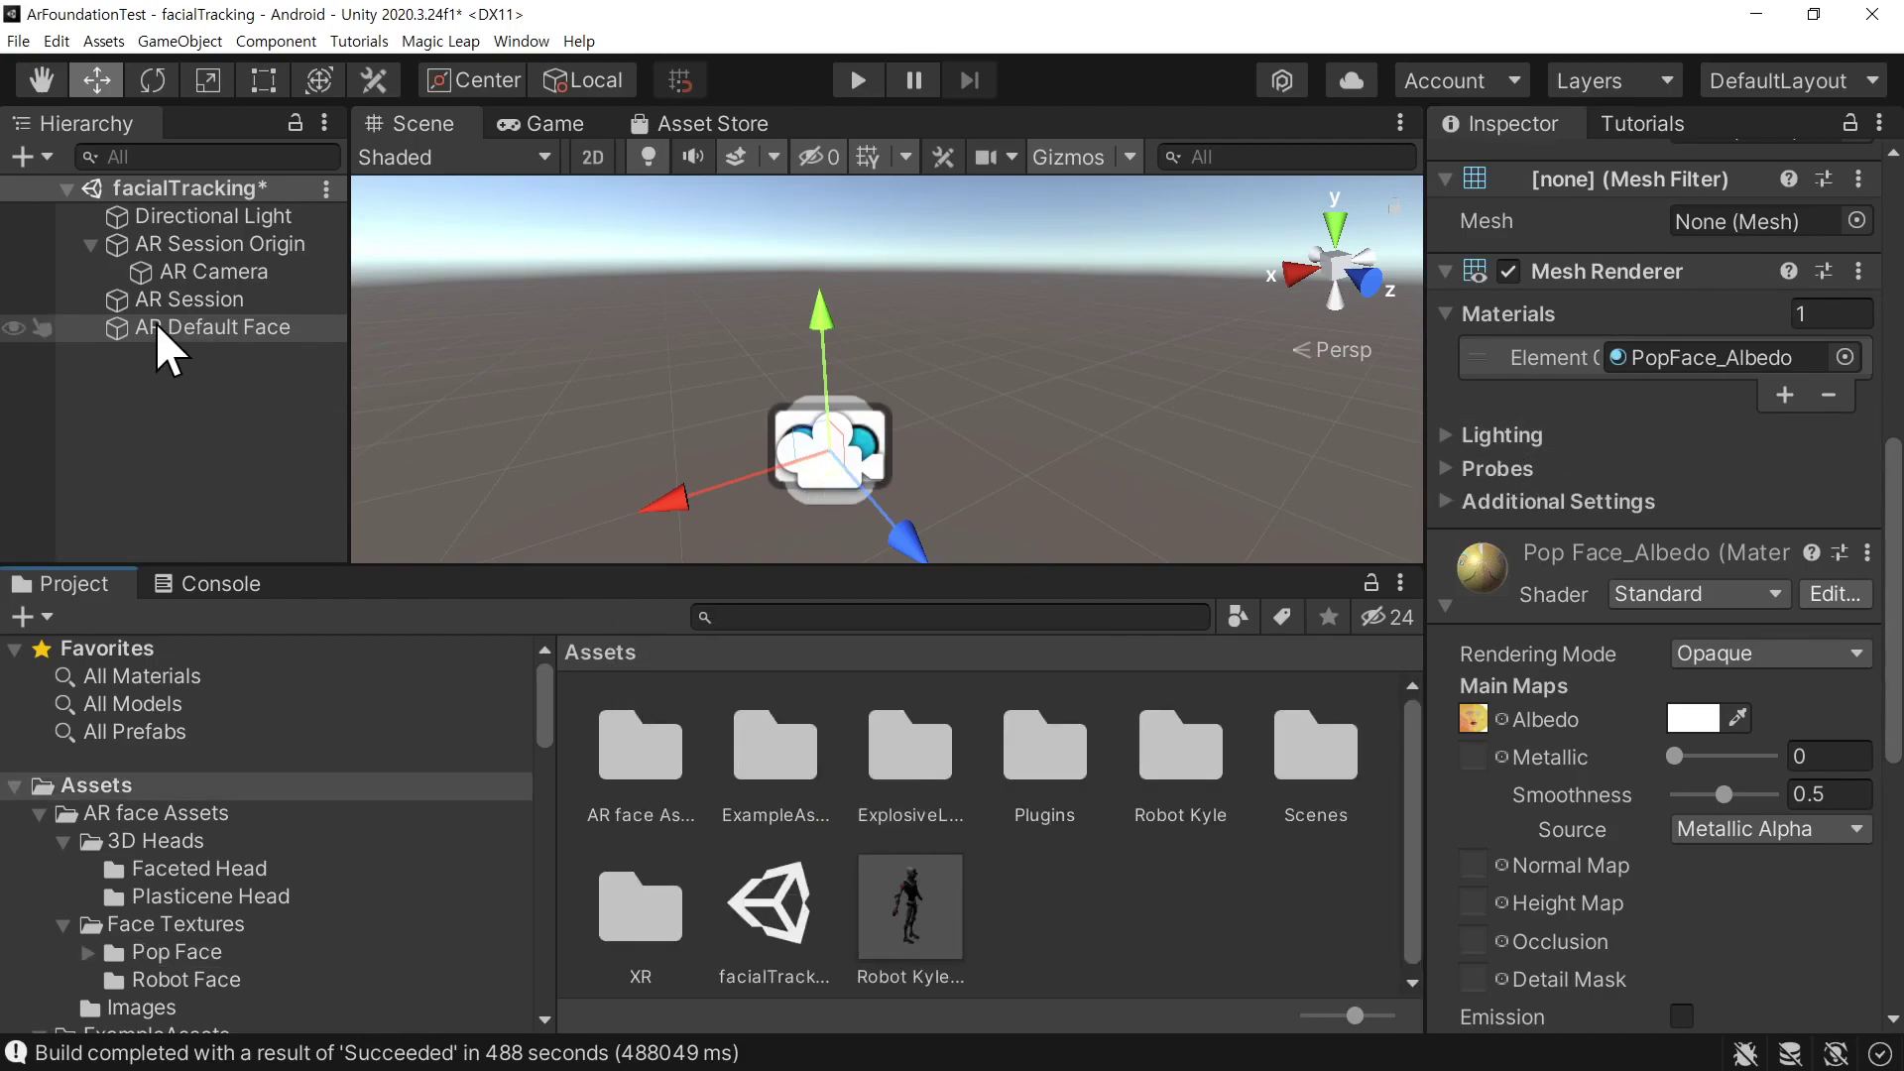
{"action": "left_click_drag", "start_coordinate": [151, 329], "coordinate": [1028, 887]}
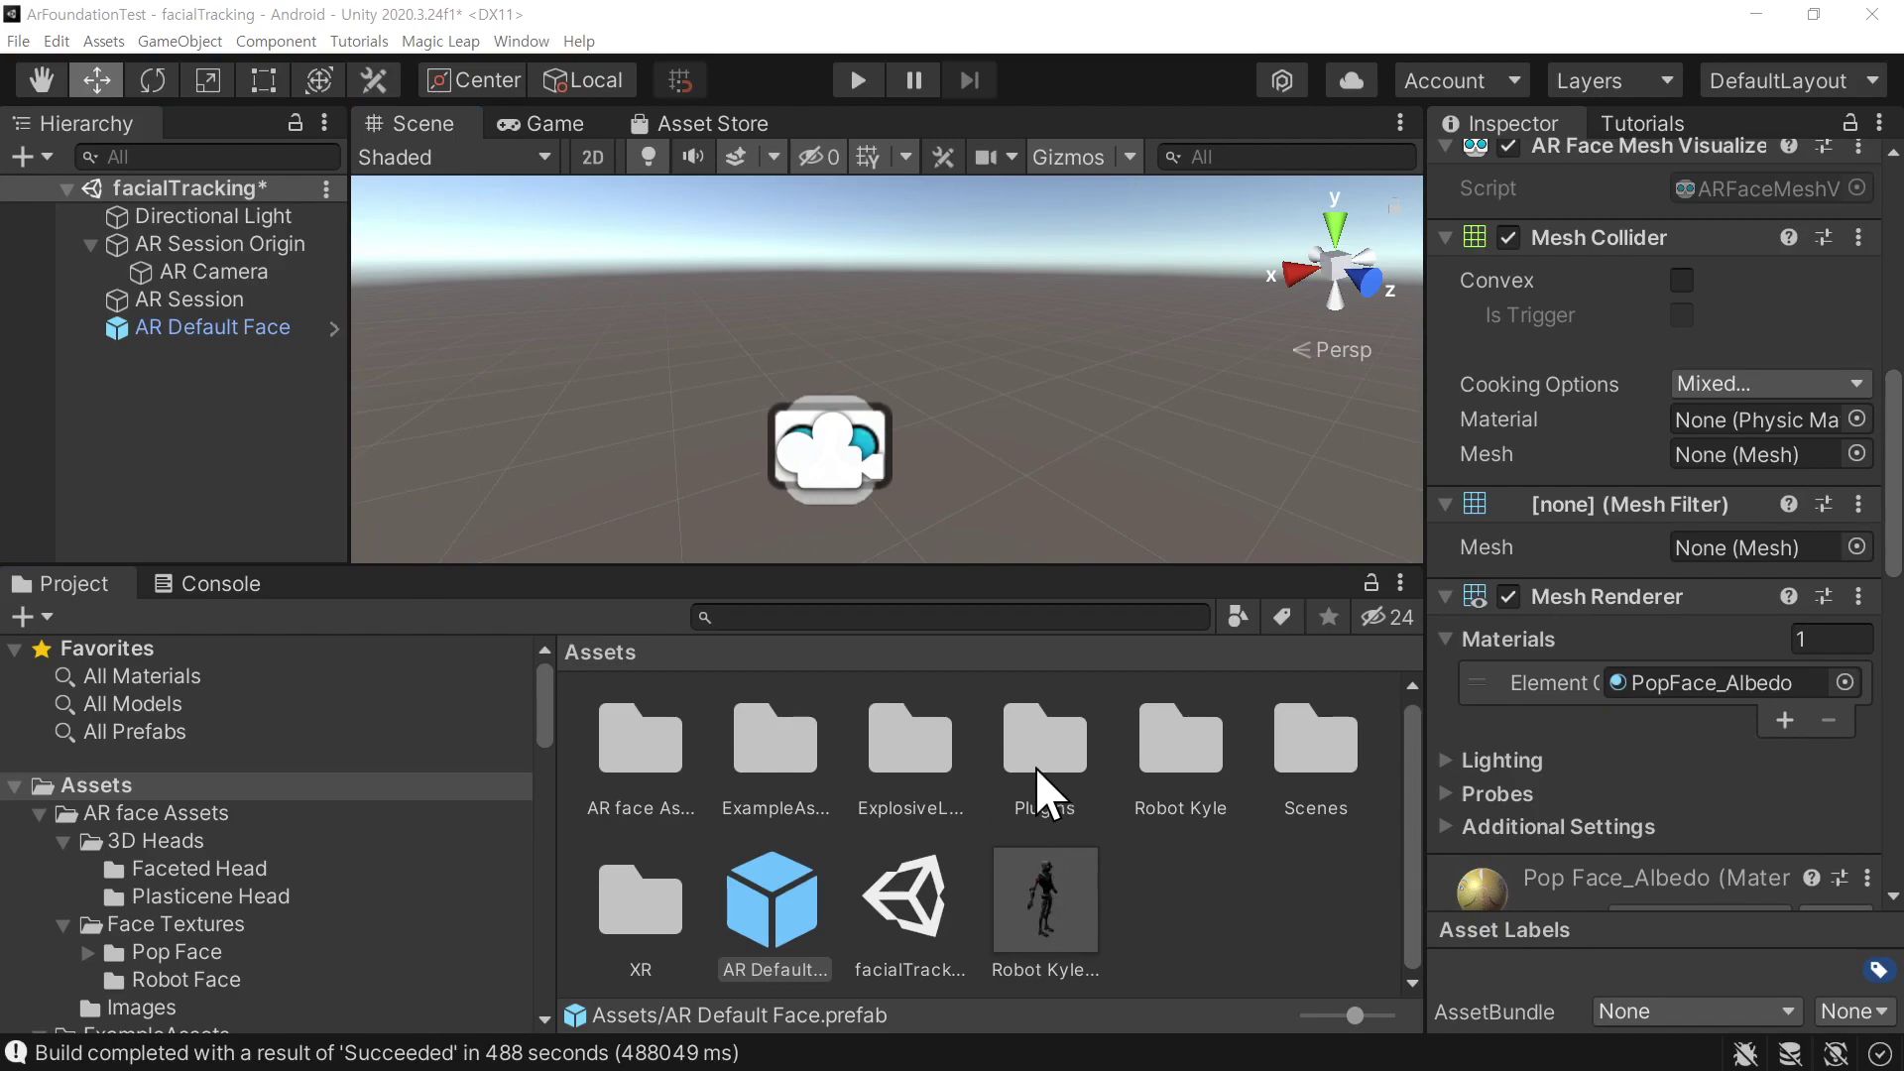
{"action": "left_click", "coordinate": [188, 327]}
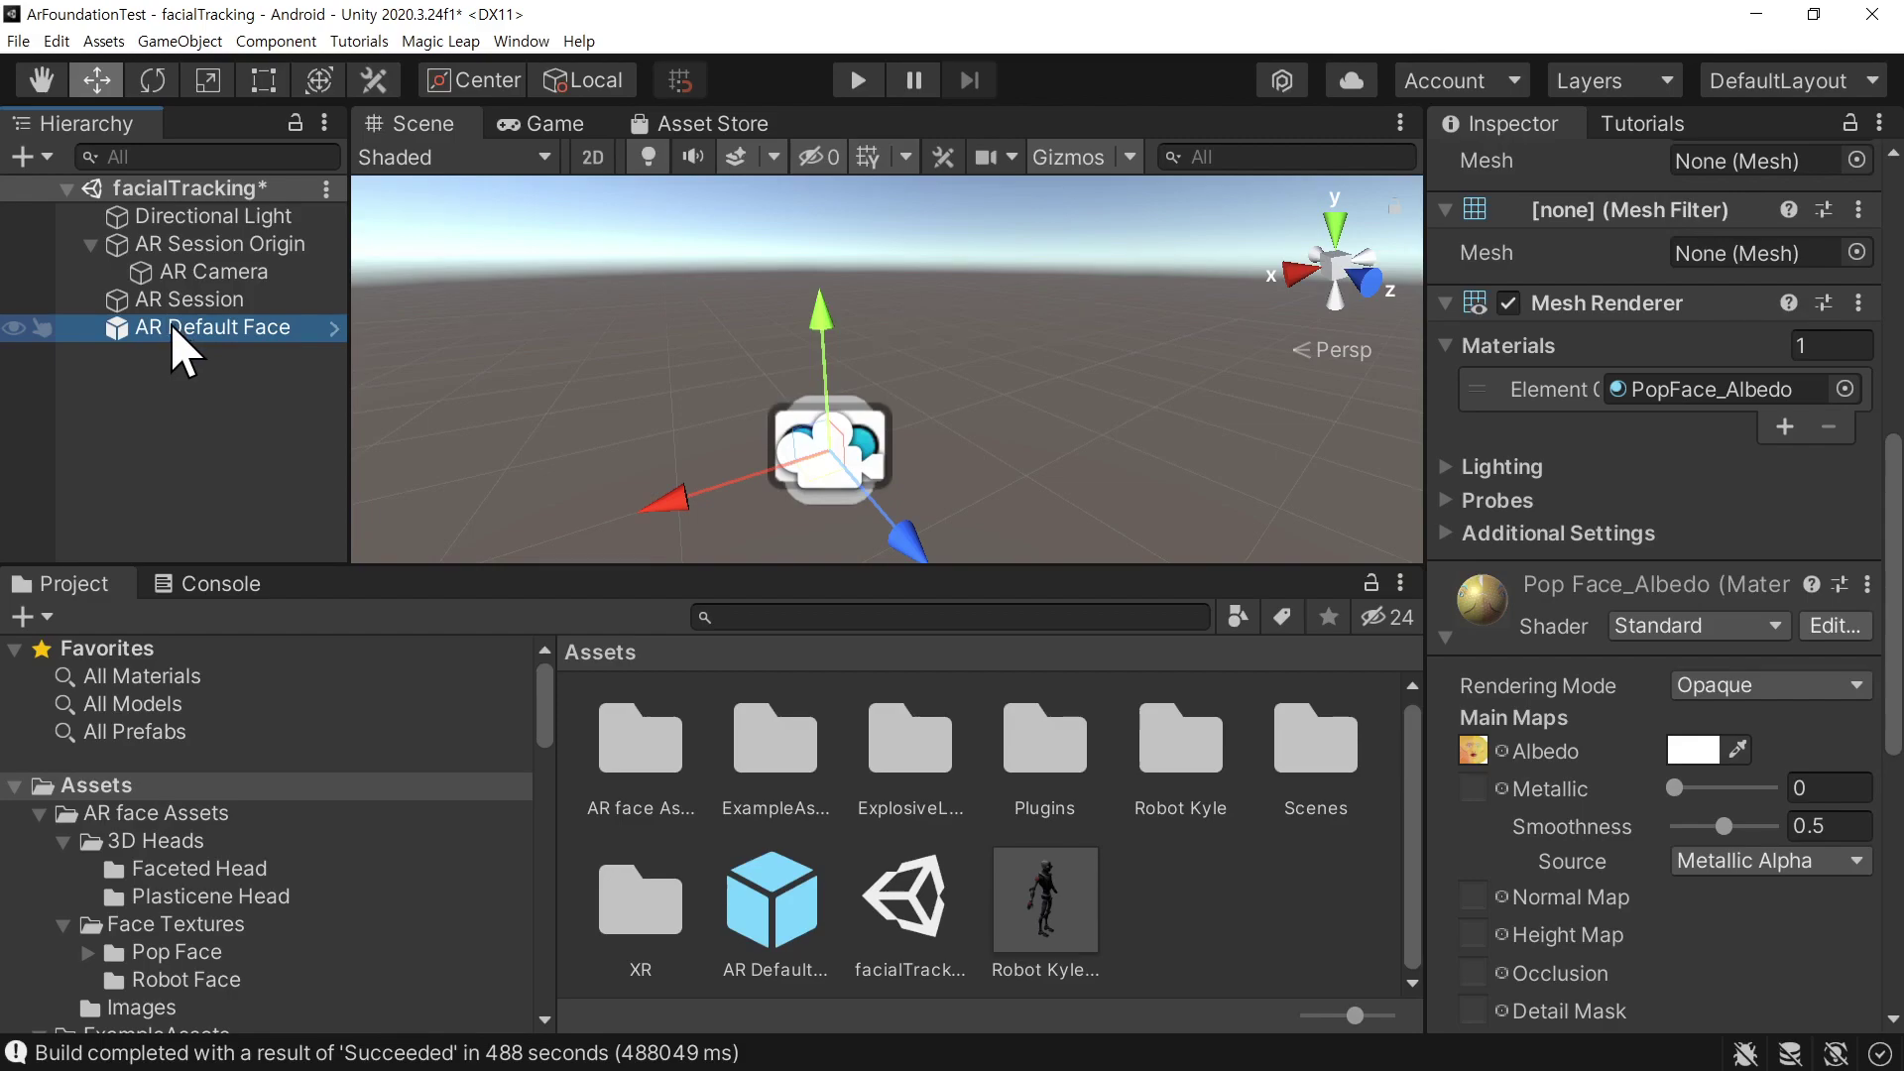
{"action": "right_click", "coordinate": [173, 329]}
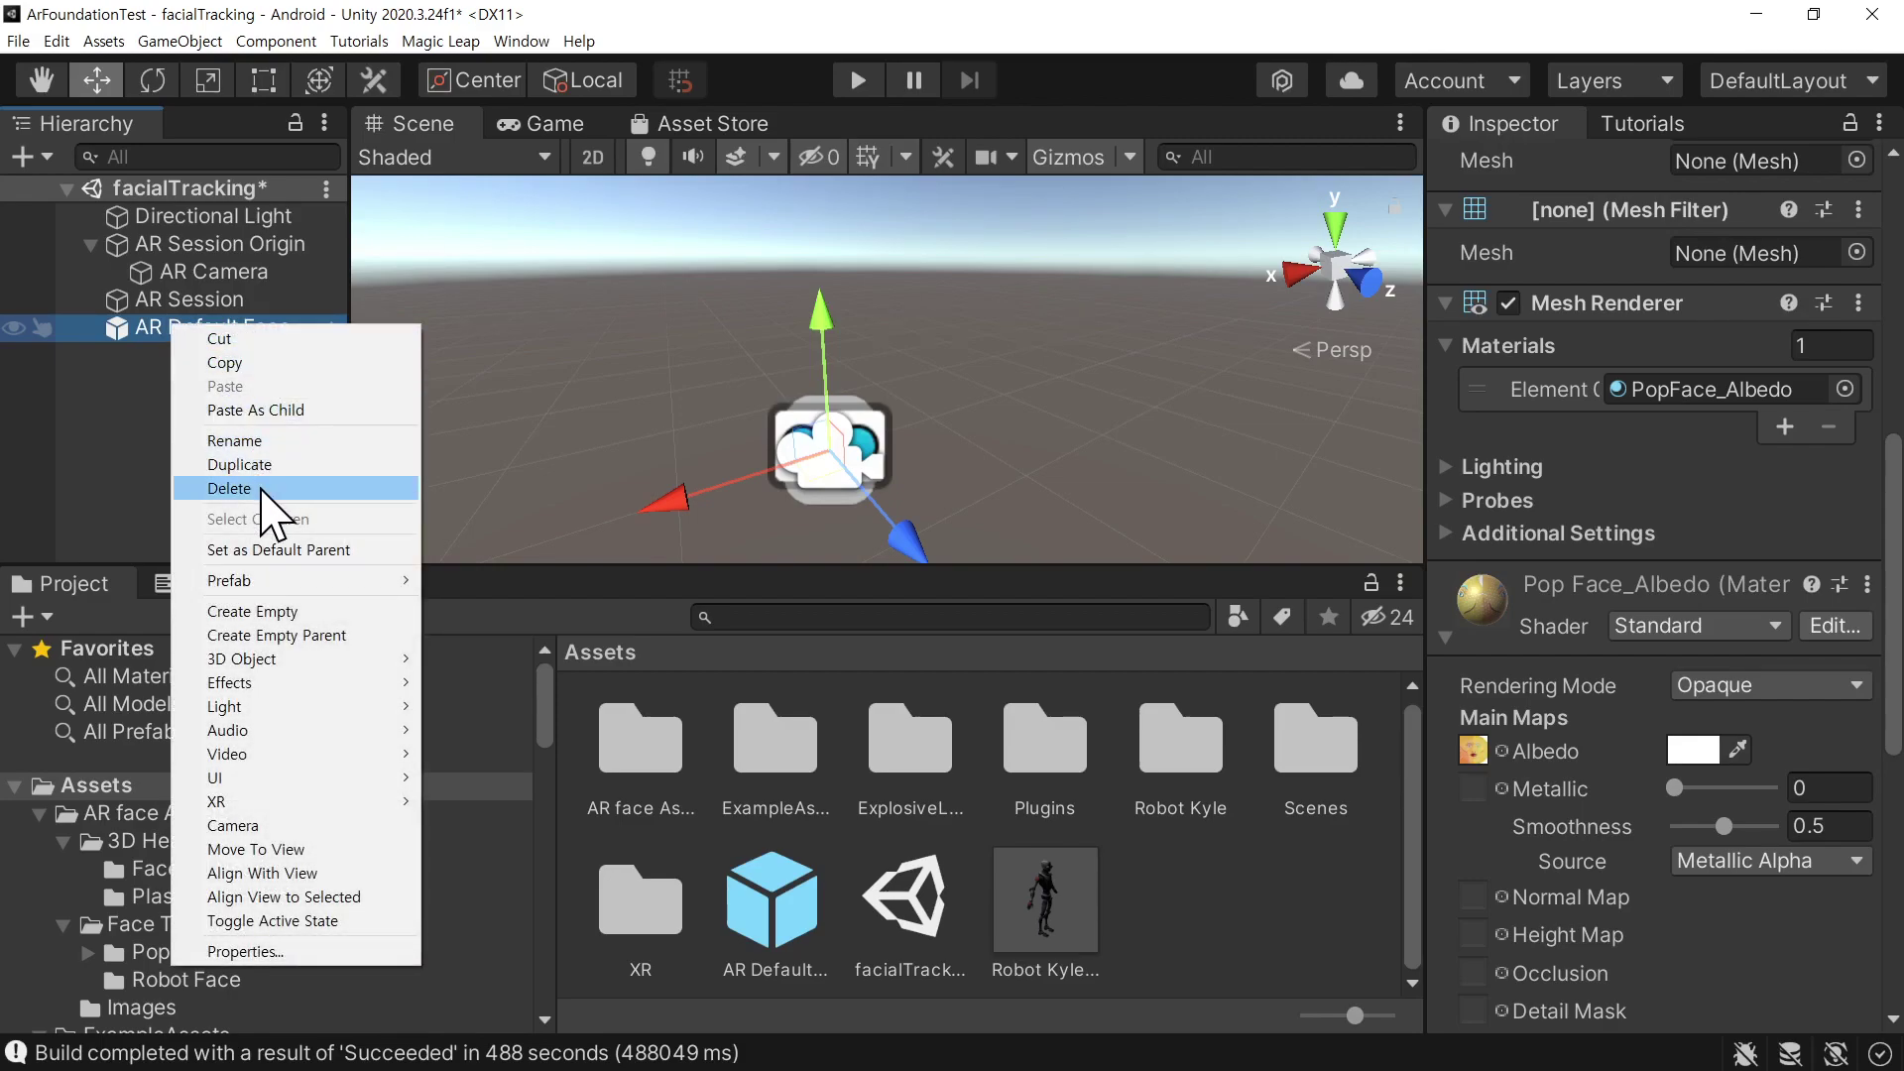
{"action": "left_click", "coordinate": [261, 489]}
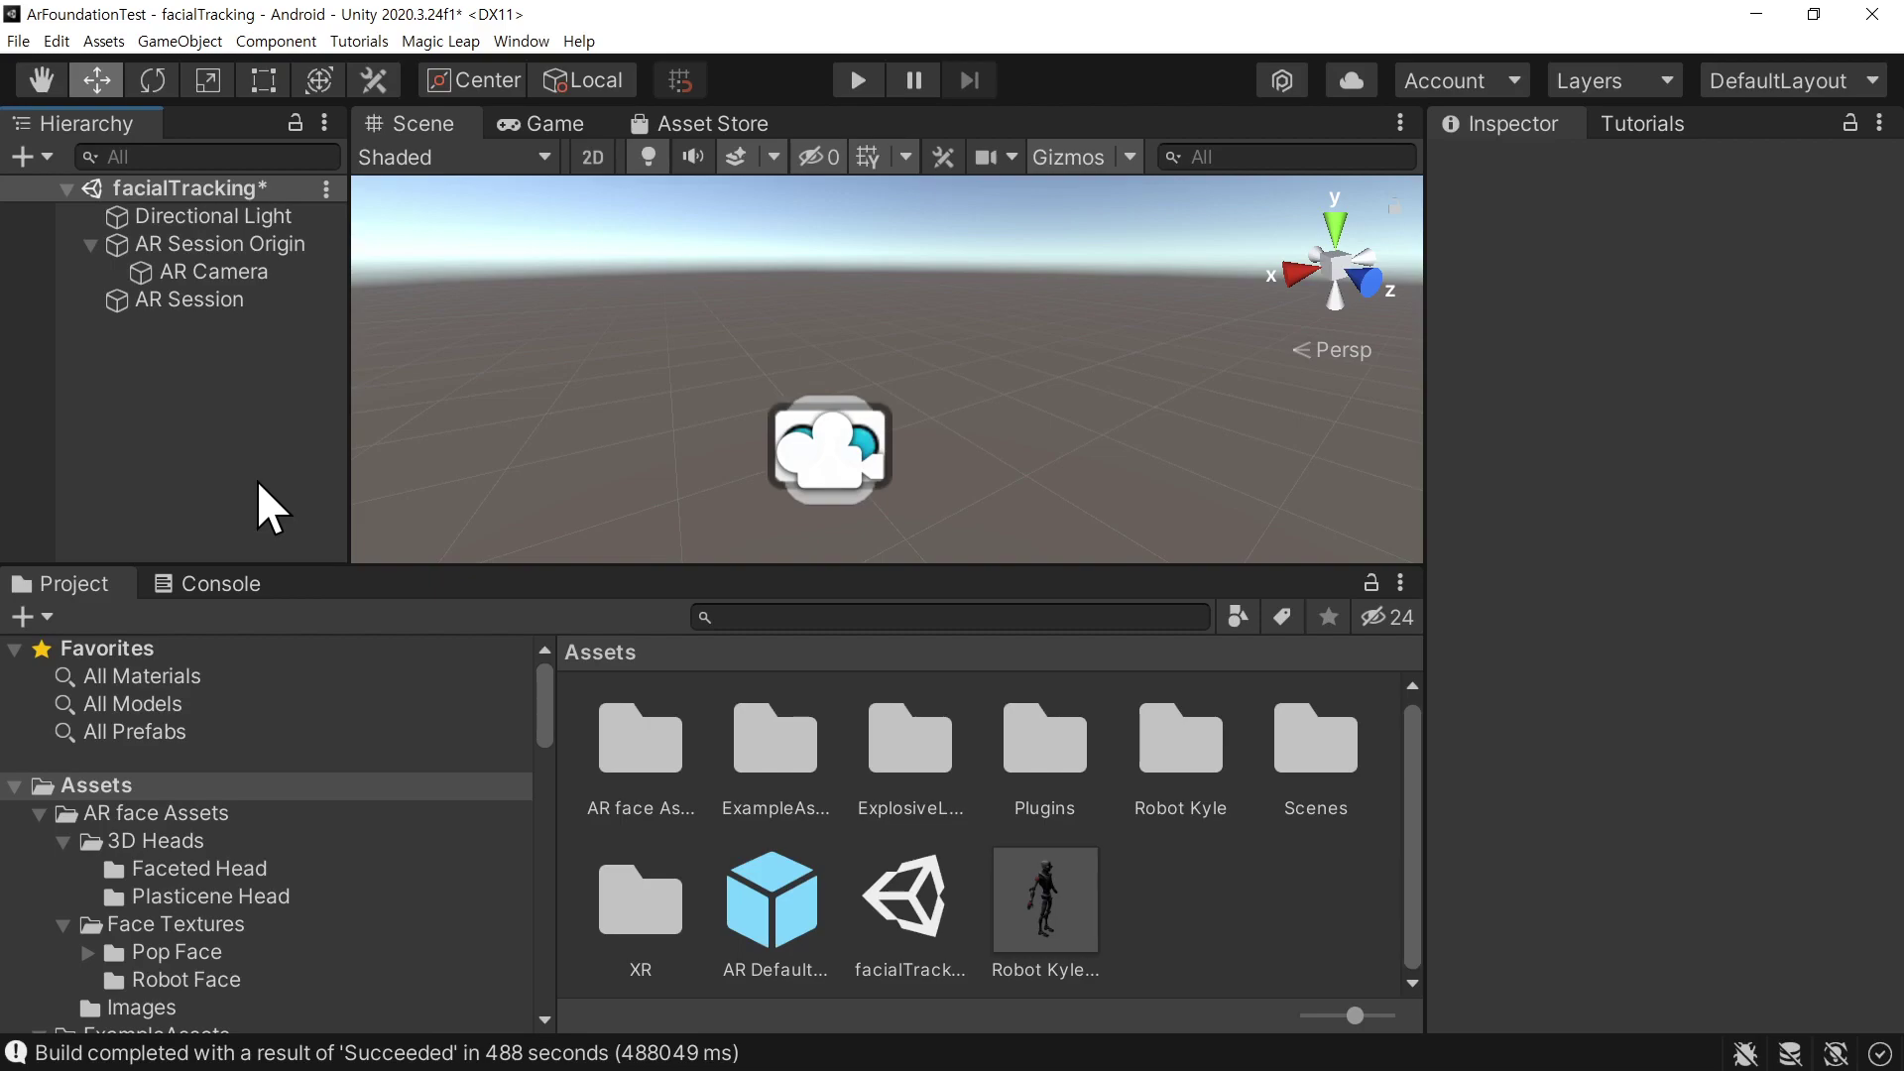
Assign the AR Default Face prefab as the AR Session Origin's Face Prefab and save the scene
{"action": "left_click", "coordinate": [199, 248]}
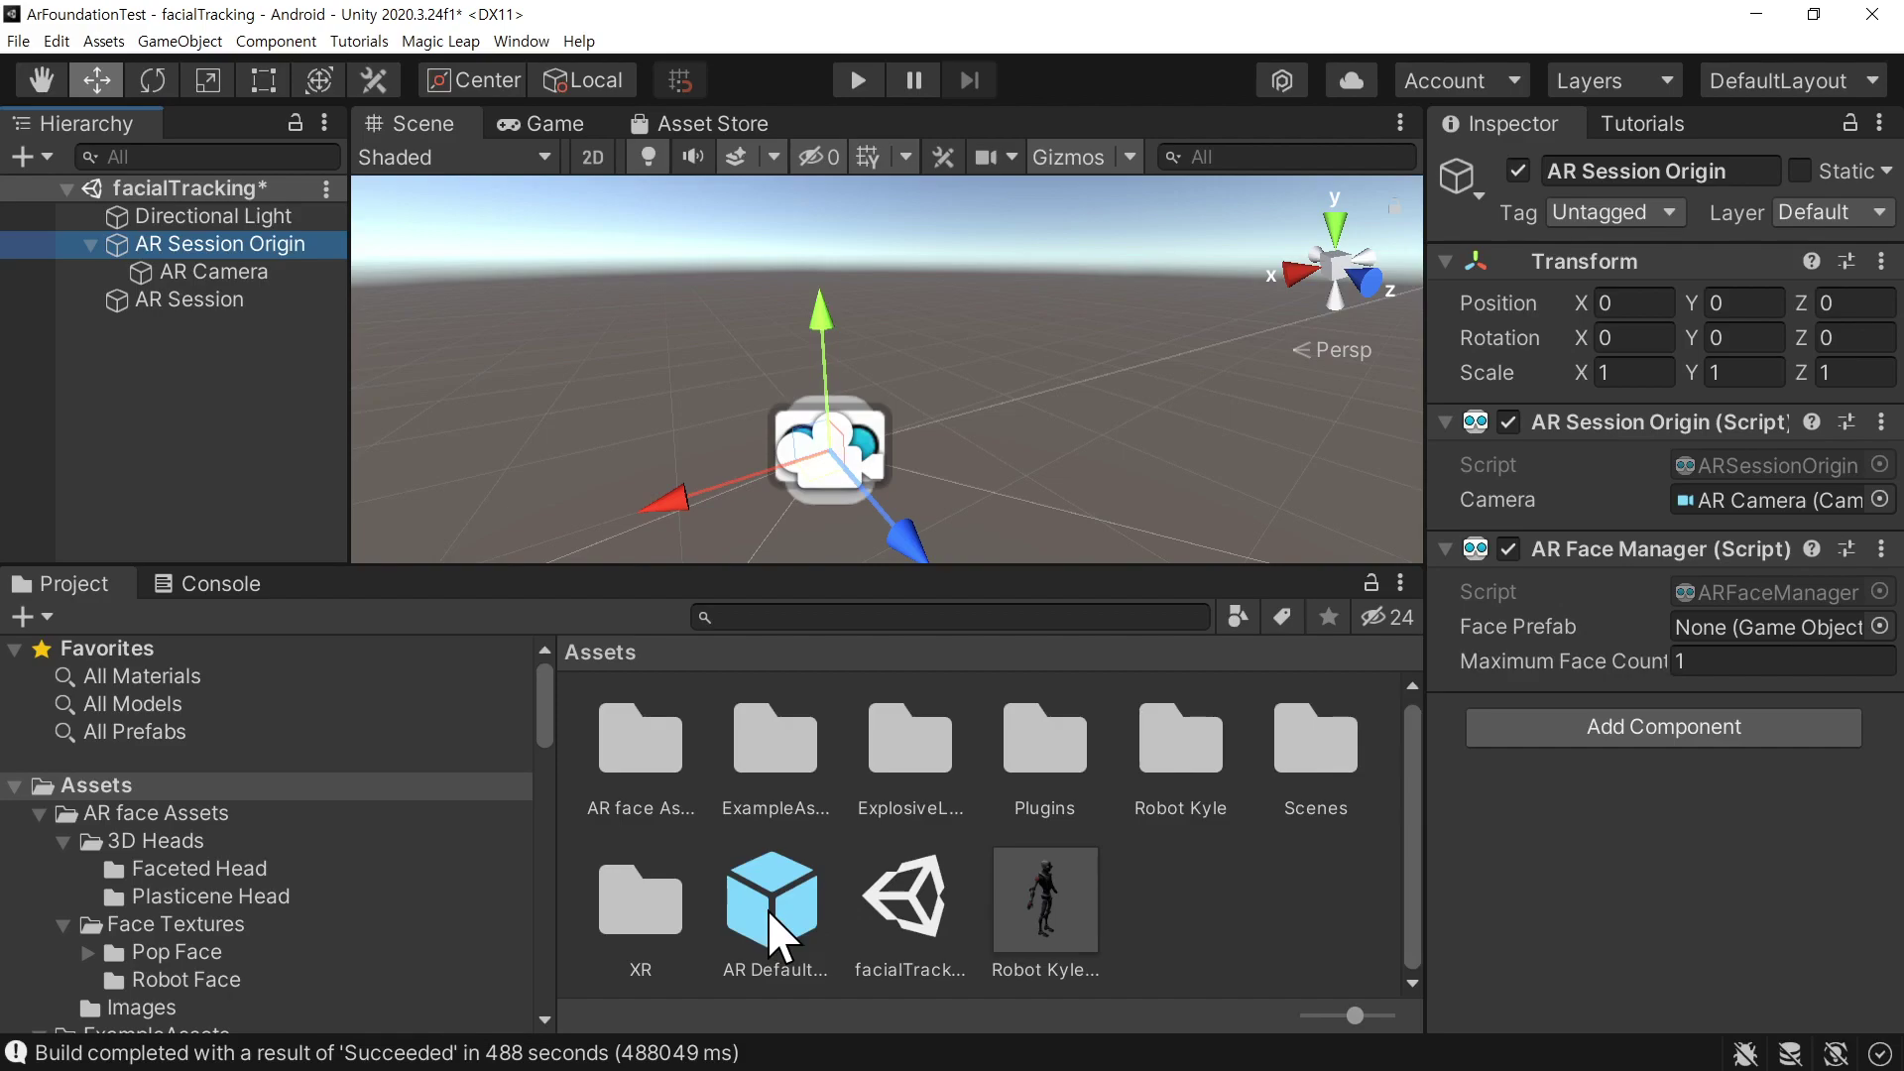
{"action": "left_click_drag", "start_coordinate": [766, 902], "coordinate": [1730, 639]}
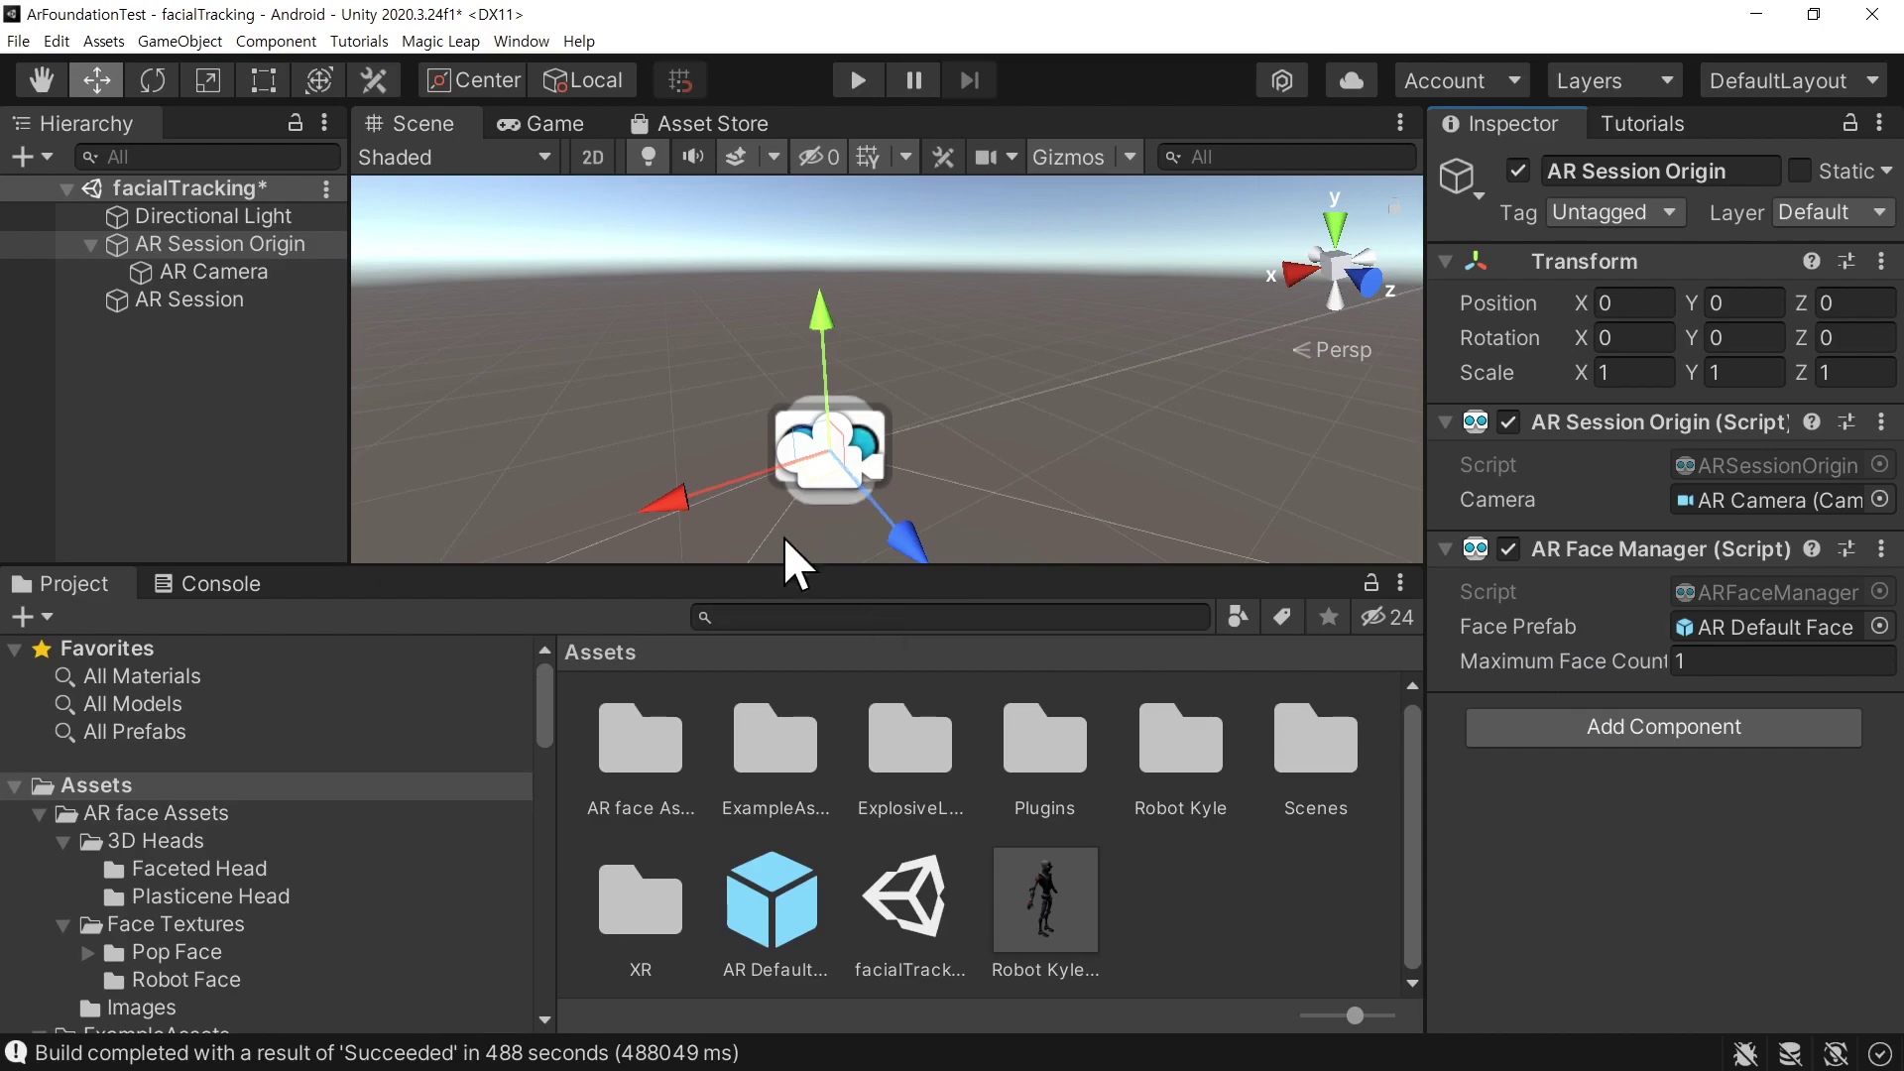
{"action": "left_click", "coordinate": [18, 41]}
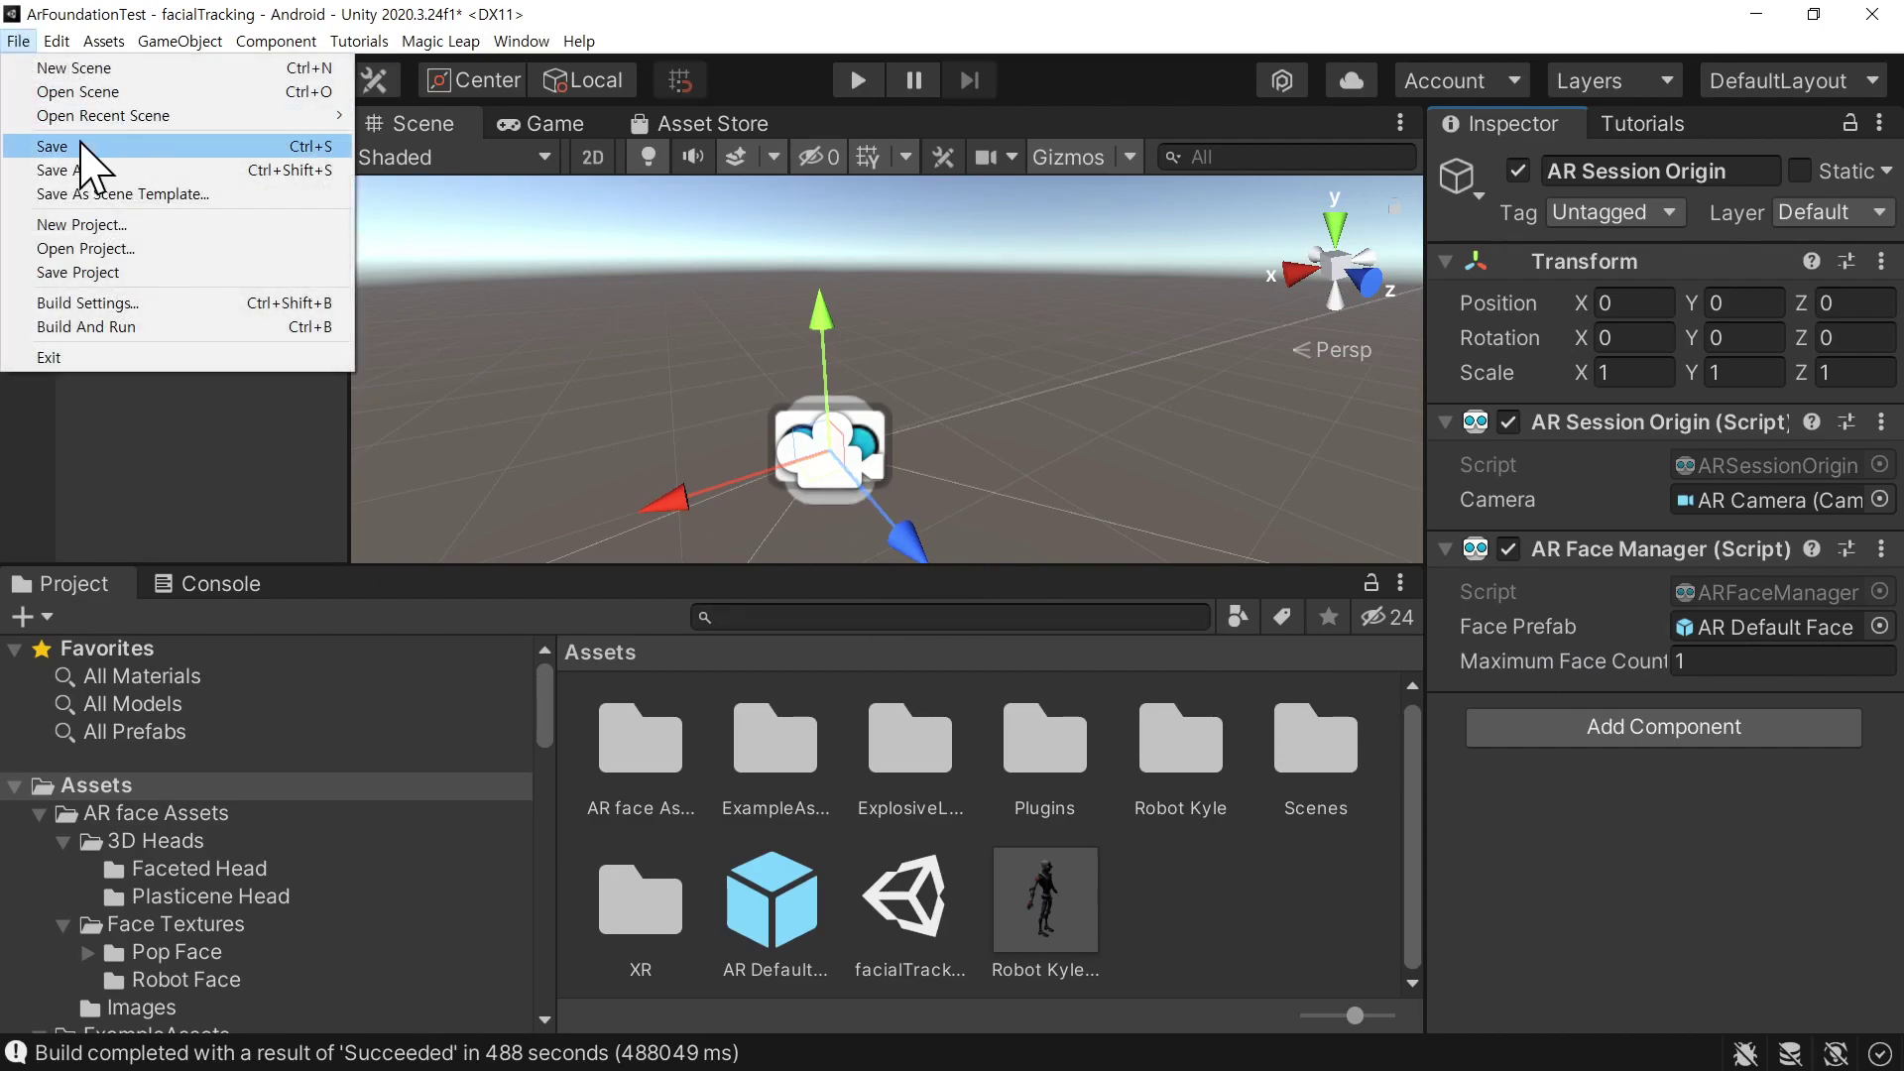
{"action": "left_click", "coordinate": [54, 145]}
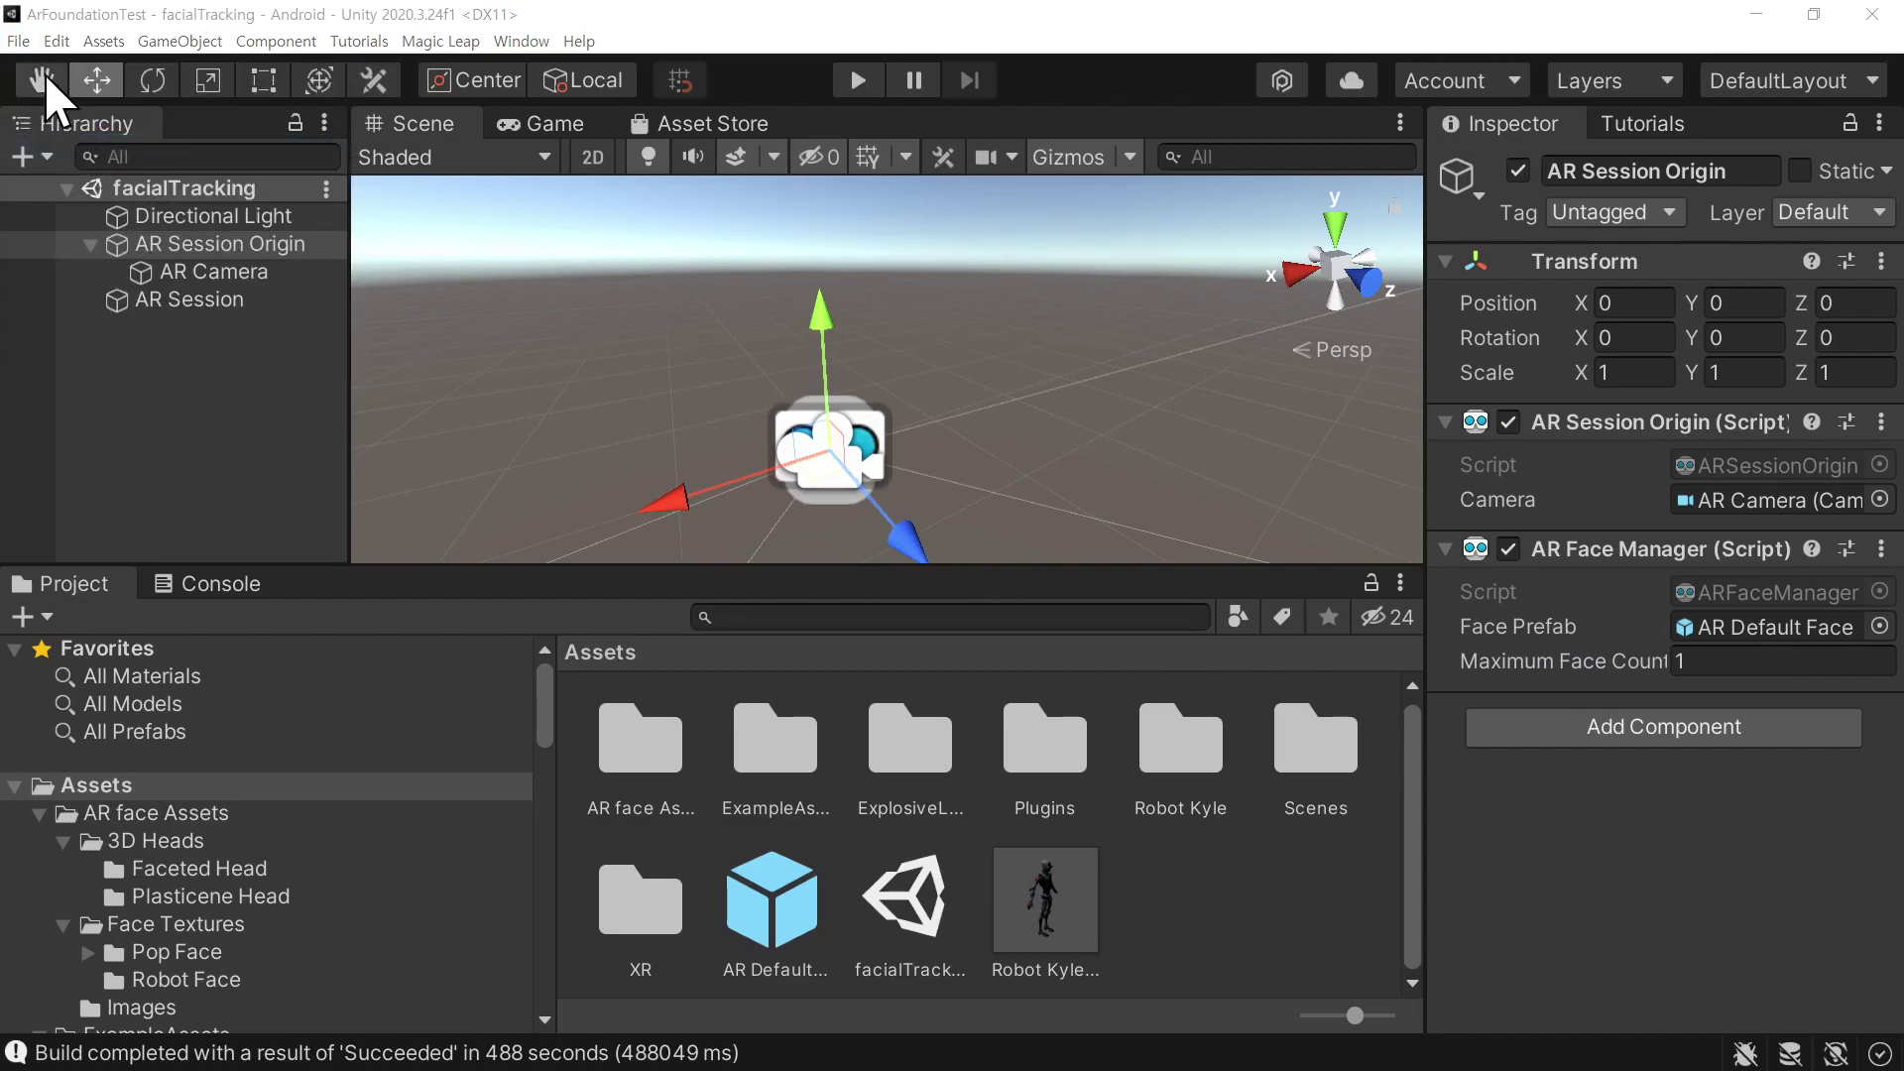
Build and run the Android app, overwriting the existing arfoundationtest.apk
{"action": "left_click", "coordinate": [18, 41]}
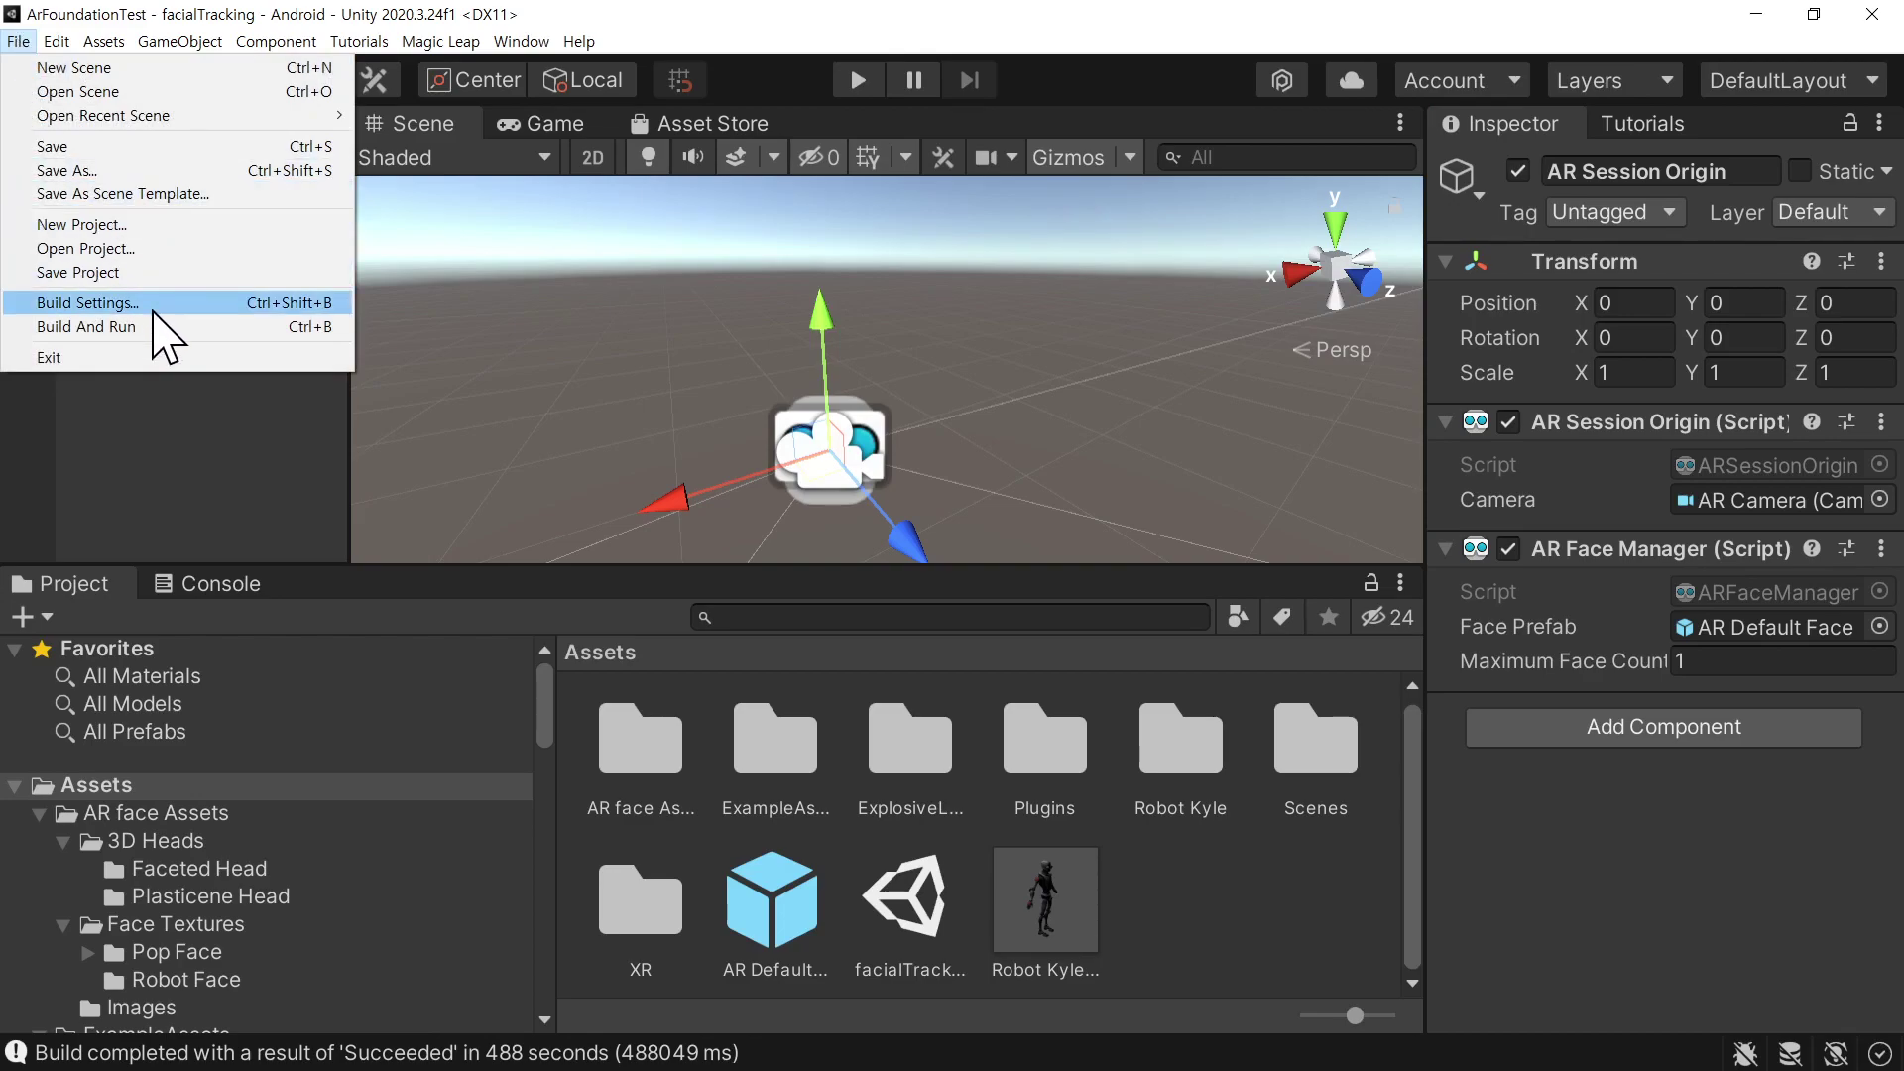
{"action": "left_click", "coordinate": [94, 299]}
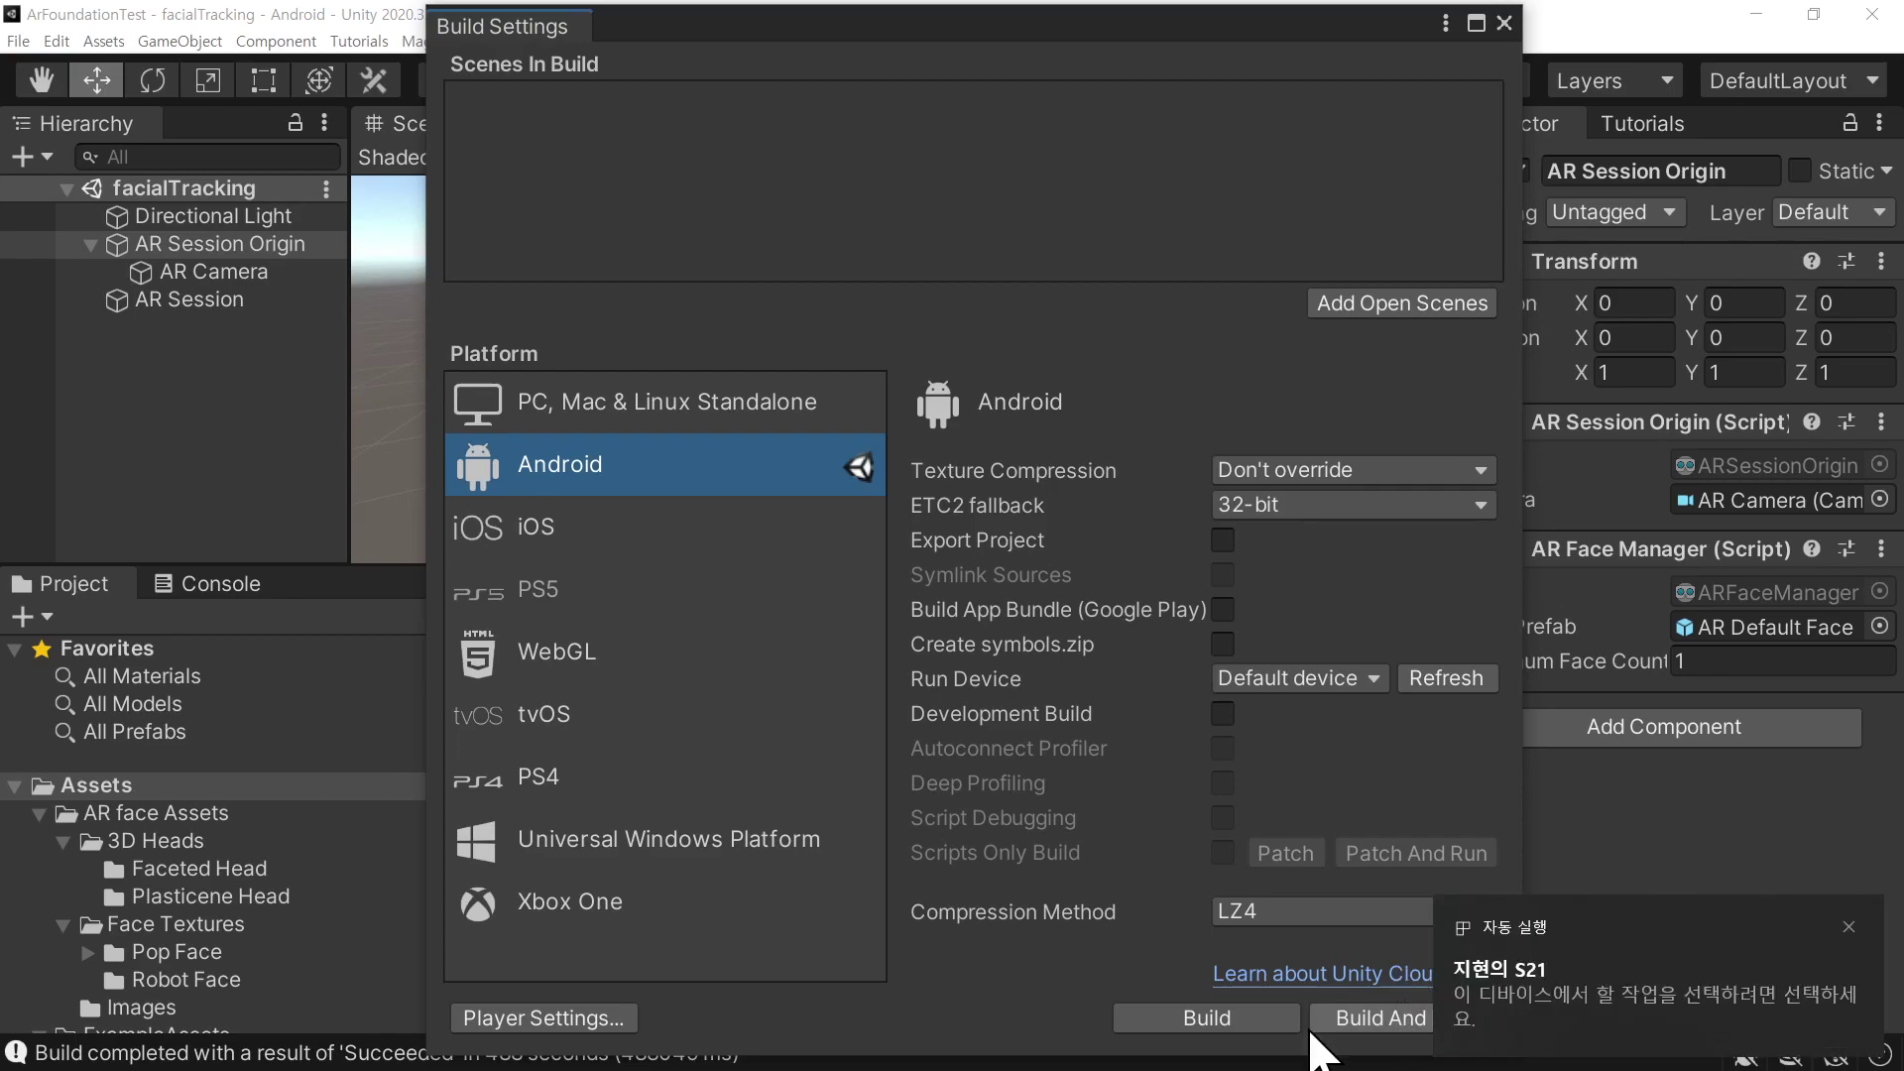
{"action": "left_click", "coordinate": [1369, 1036]}
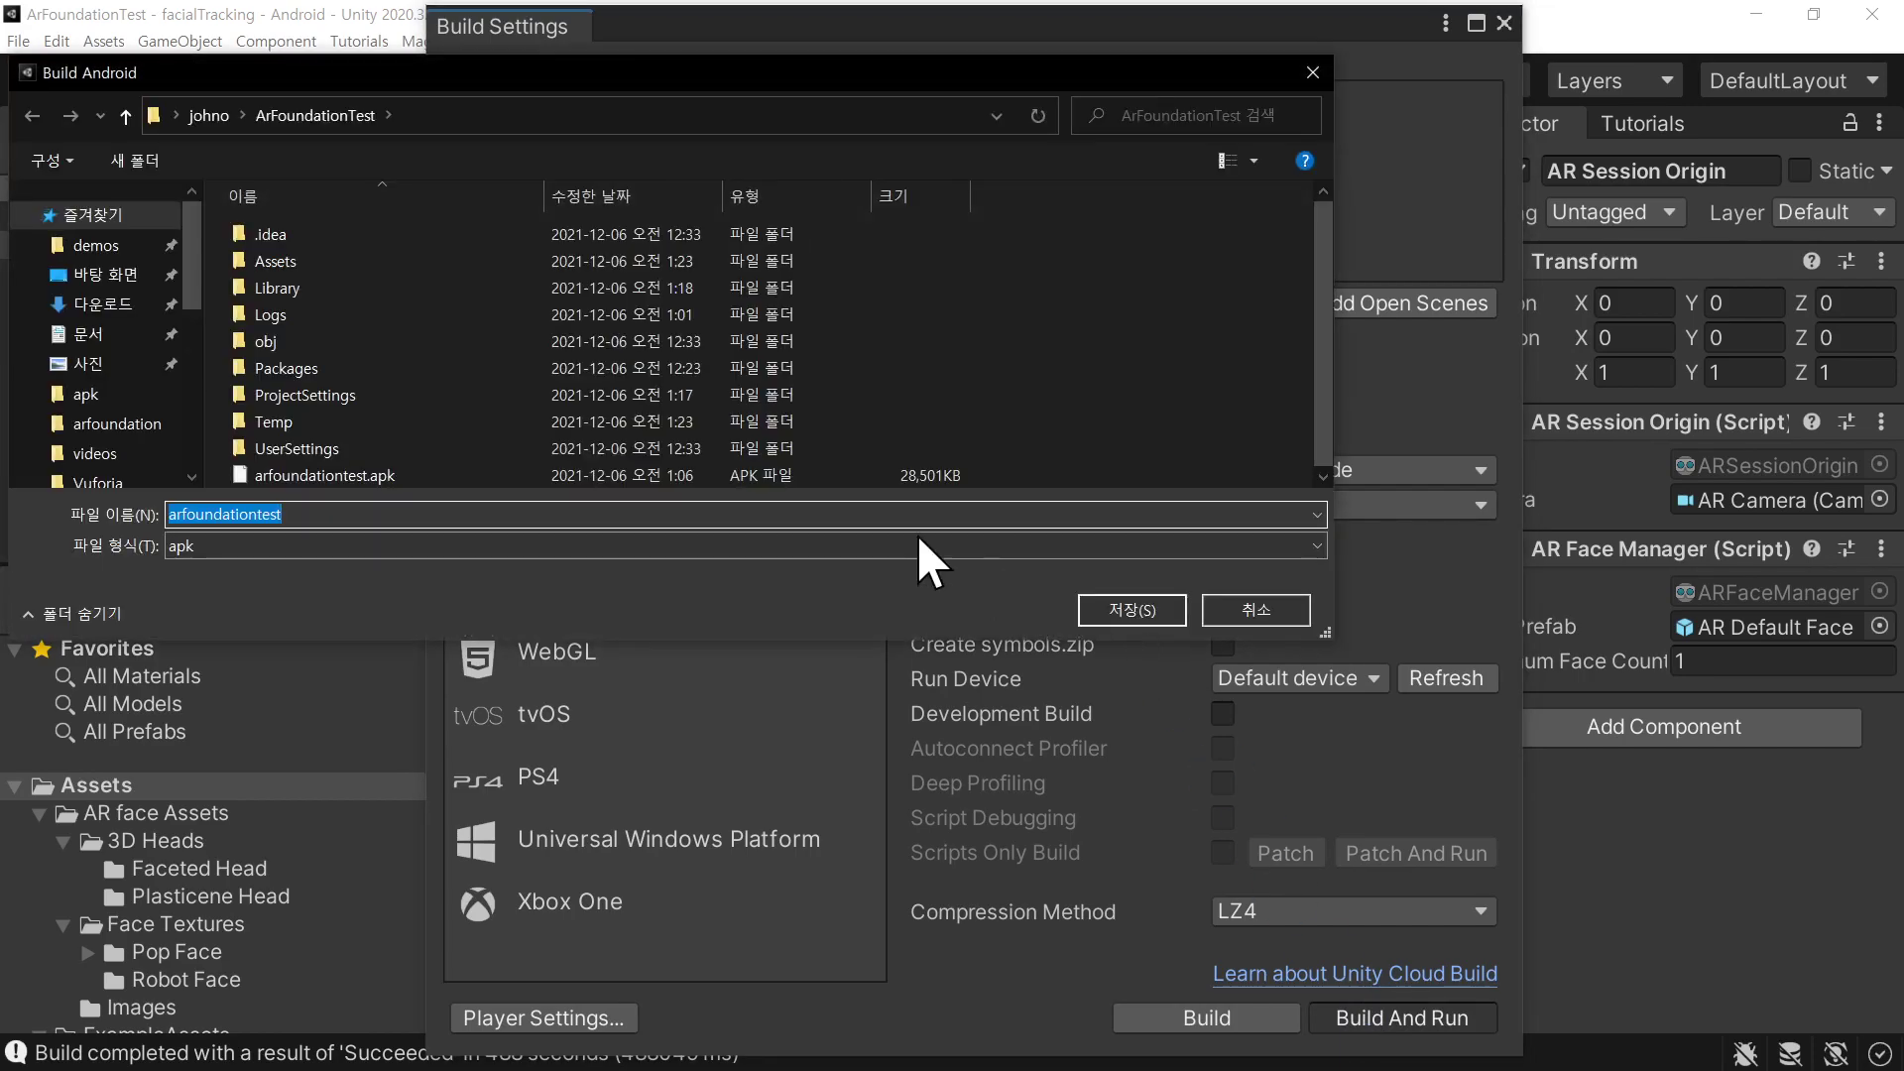
{"action": "left_click", "coordinate": [1126, 610]}
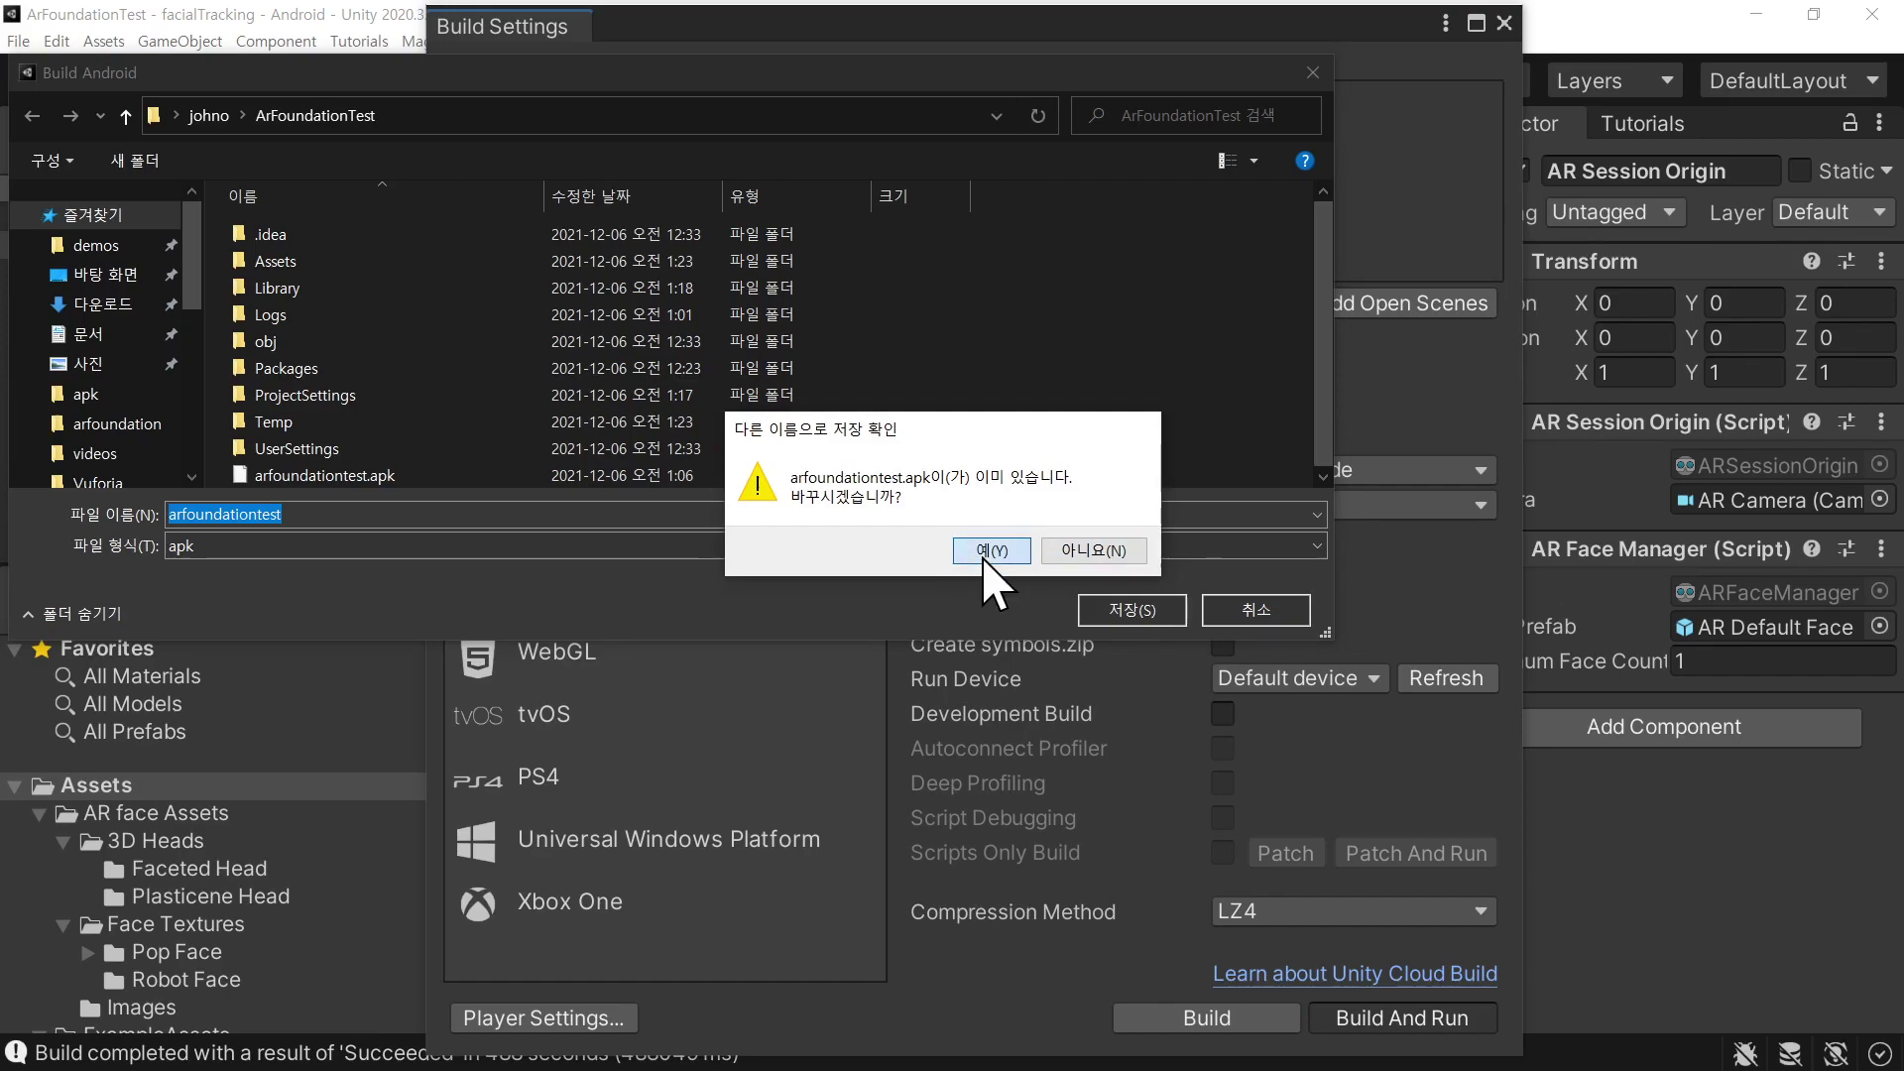
{"action": "left_click", "coordinate": [989, 552]}
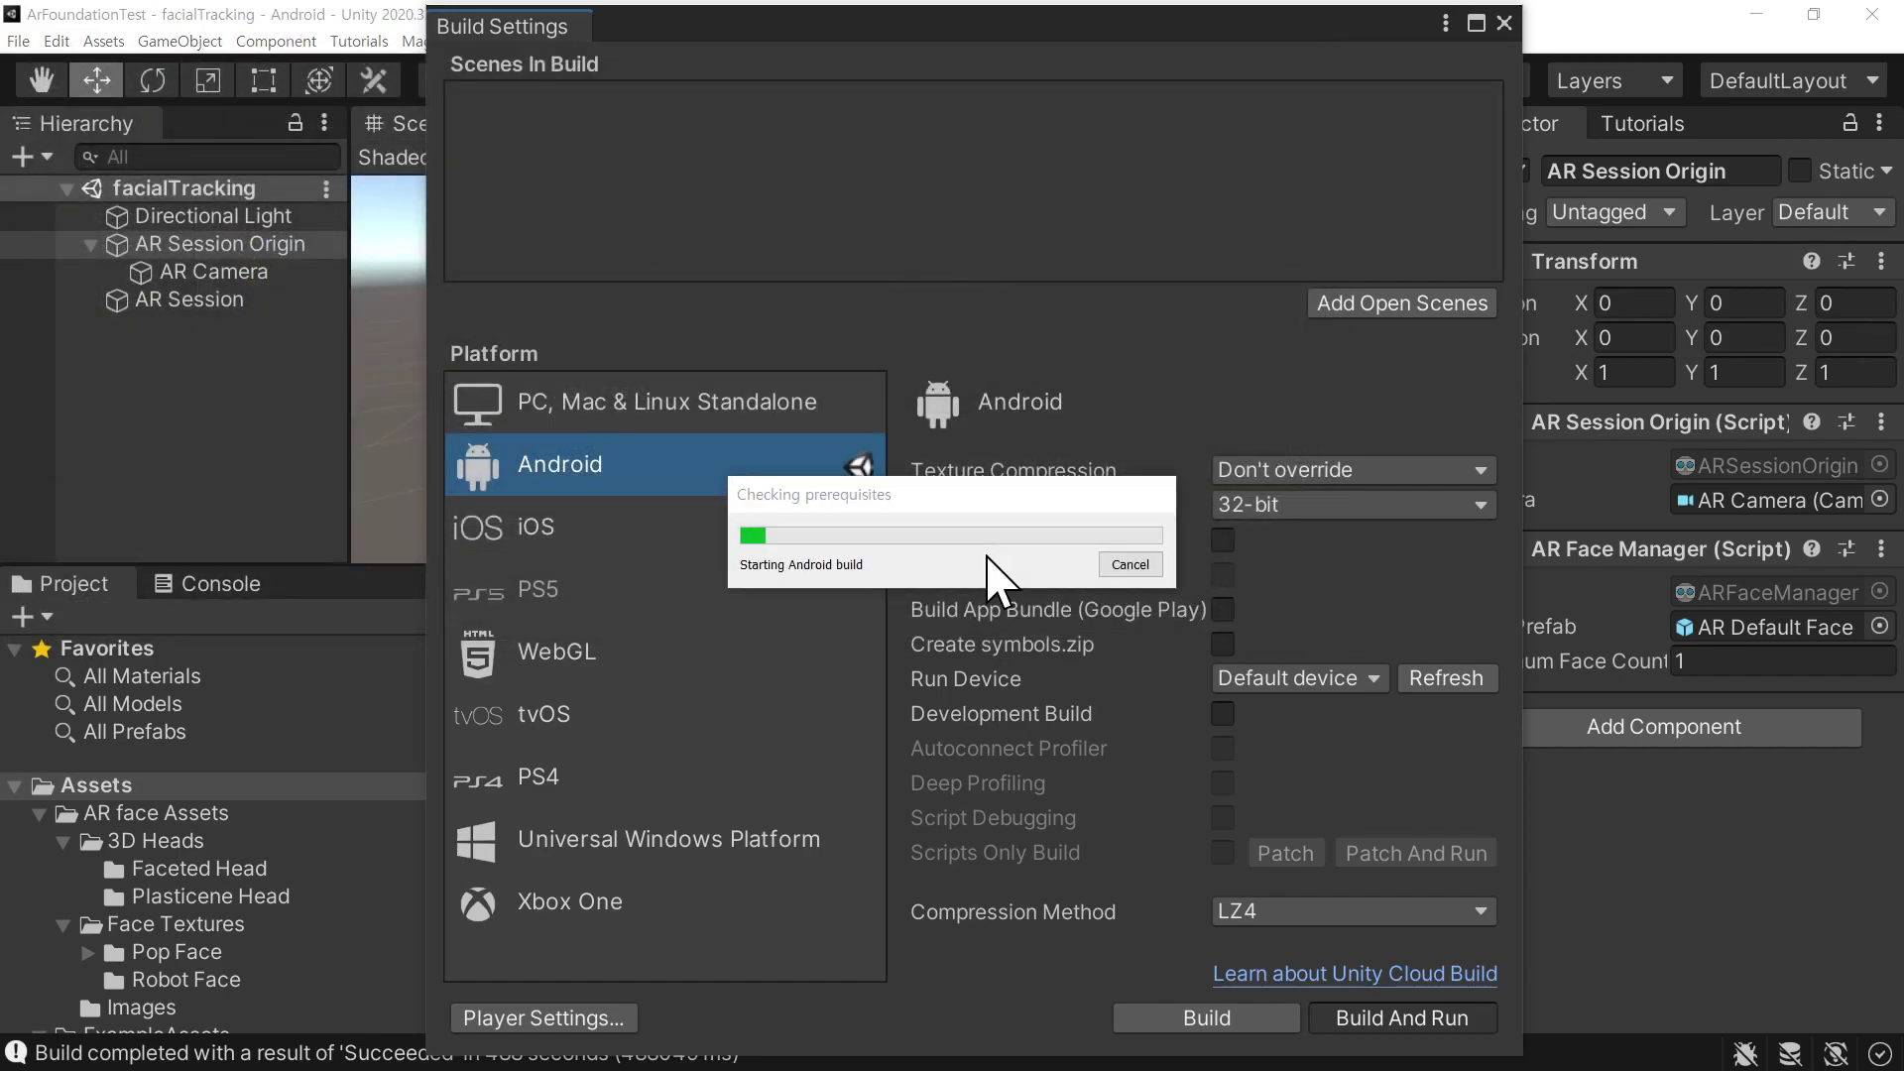